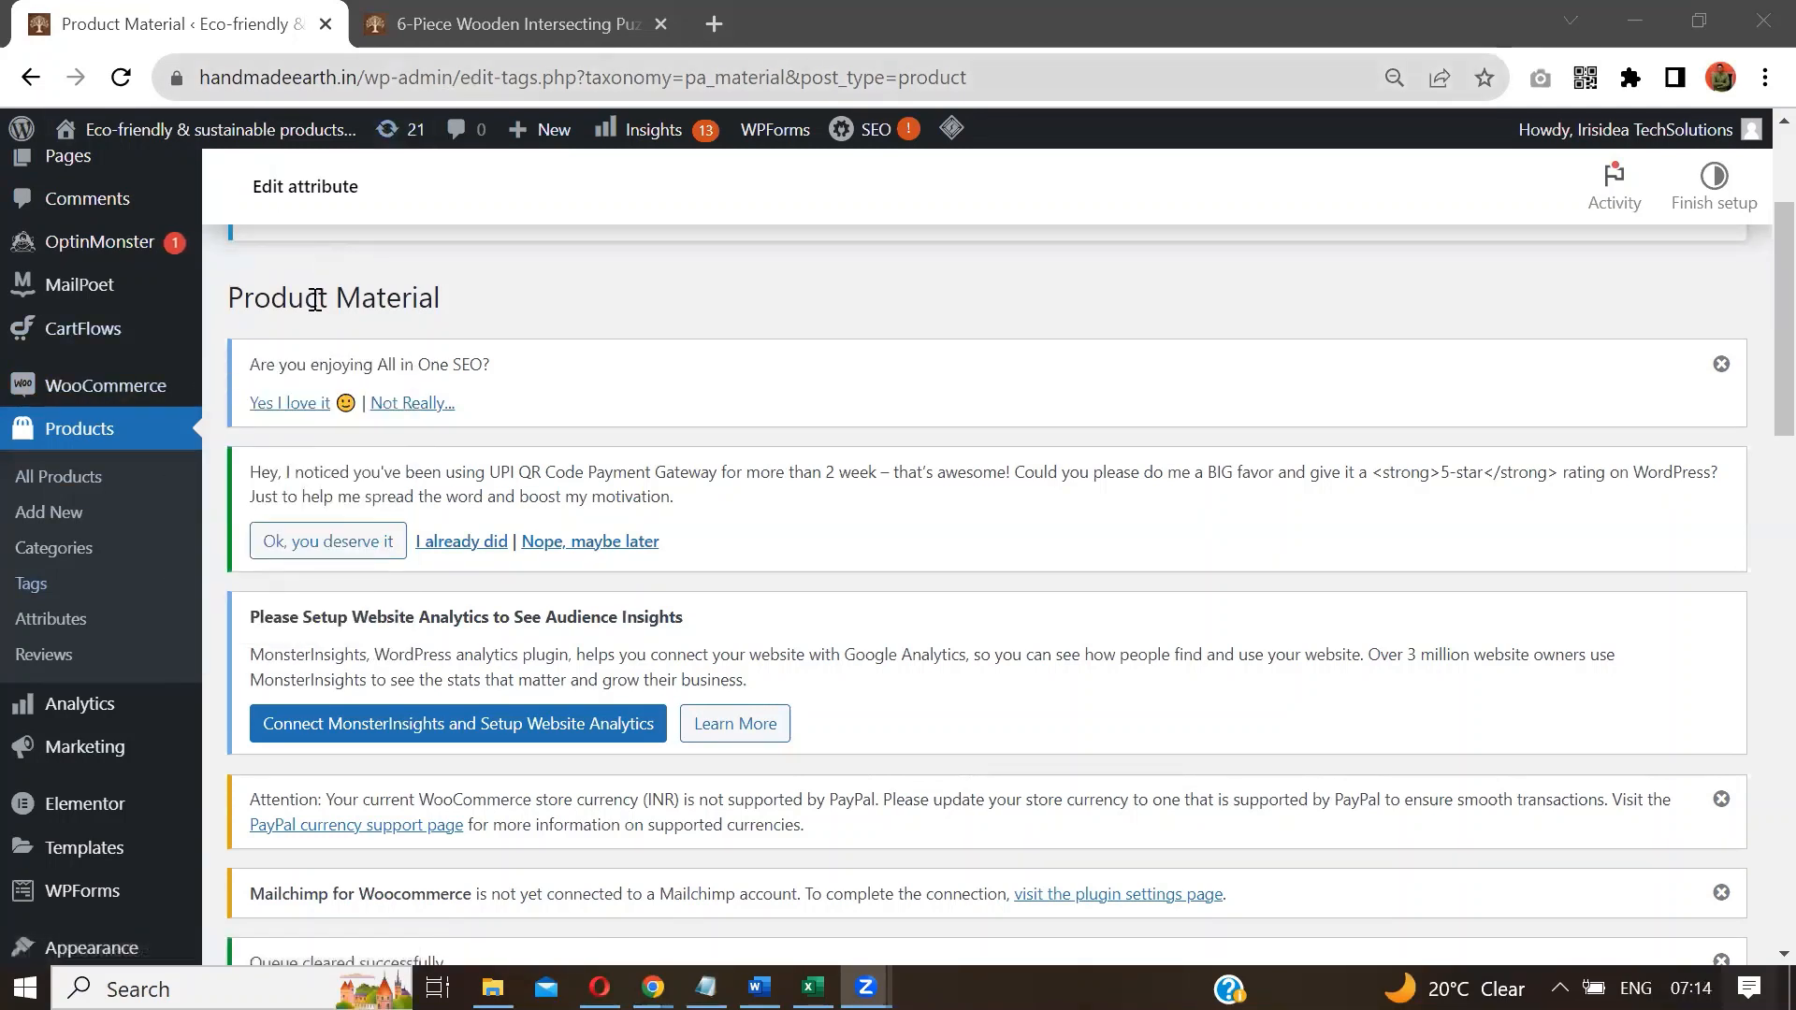
Open the product Attributes page and bring the new-attribute form and the list of existing attributes into view.
{"action": "mouse_move", "coordinate": [83, 391]}
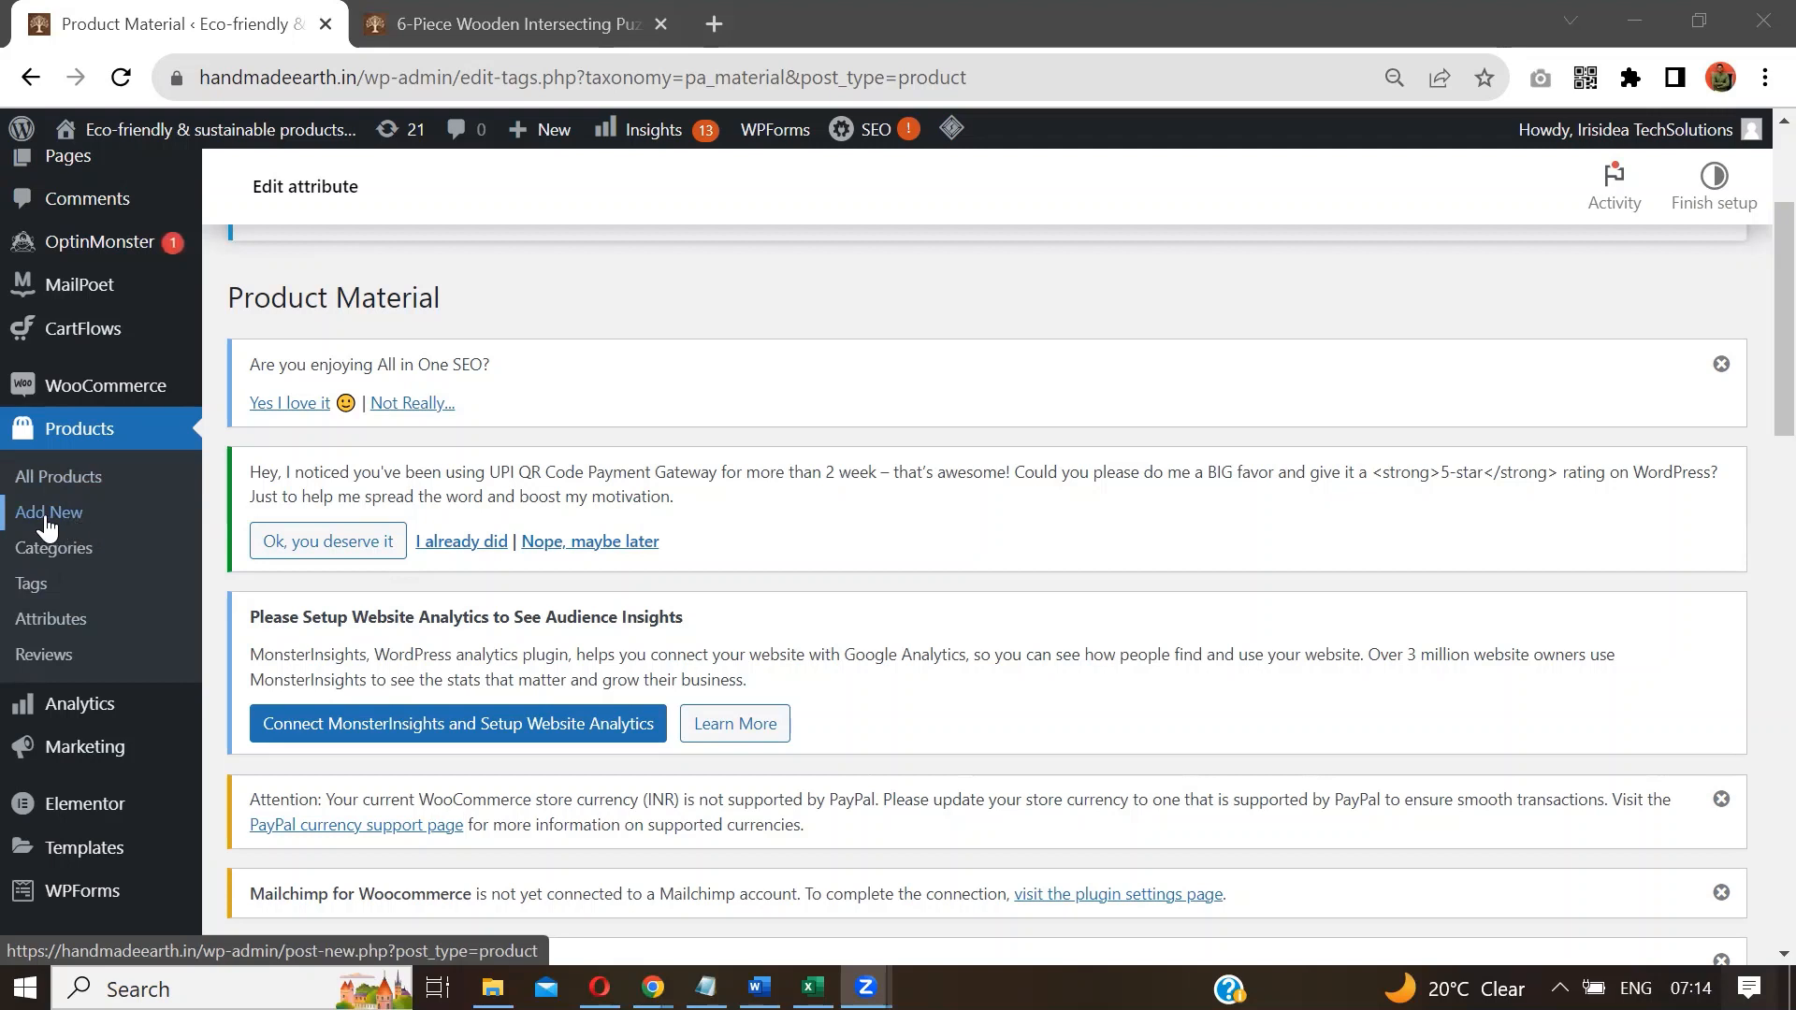
{"action": "left_click", "coordinate": [74, 633]}
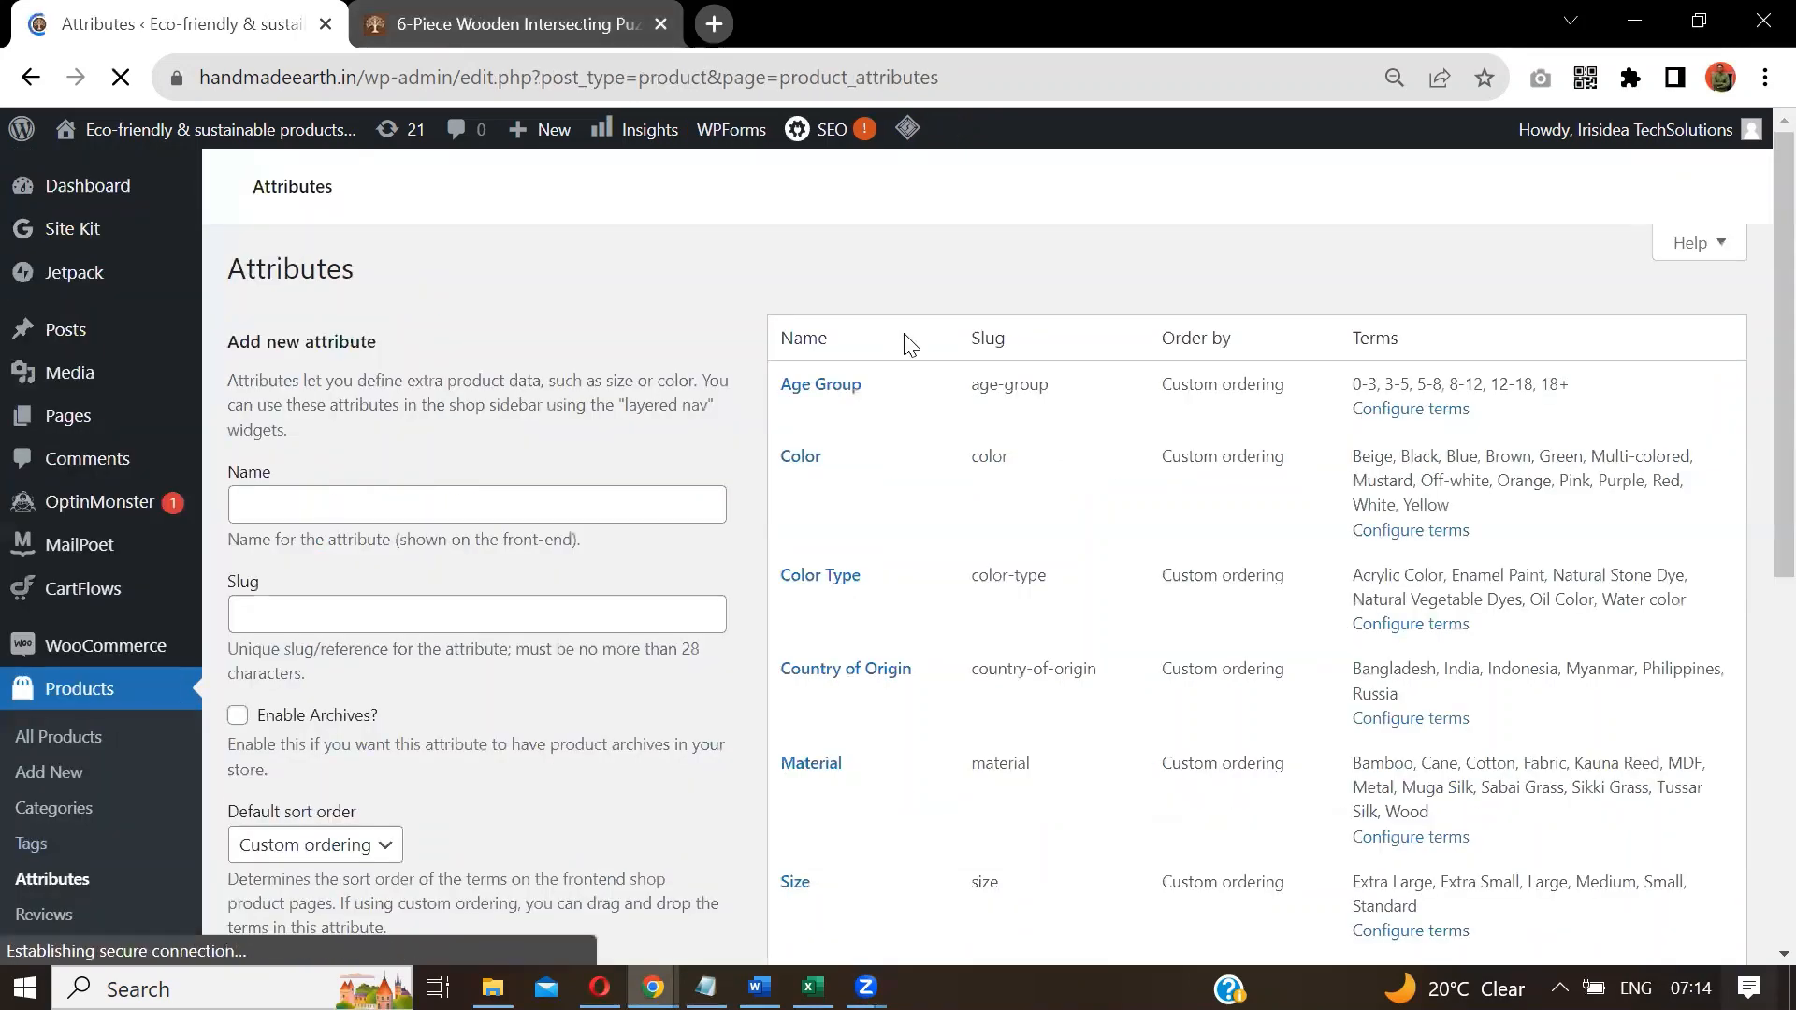
{"action": "scroll", "coordinate": [1753, 387], "scroll_direction": "down", "scroll_amount": 10}
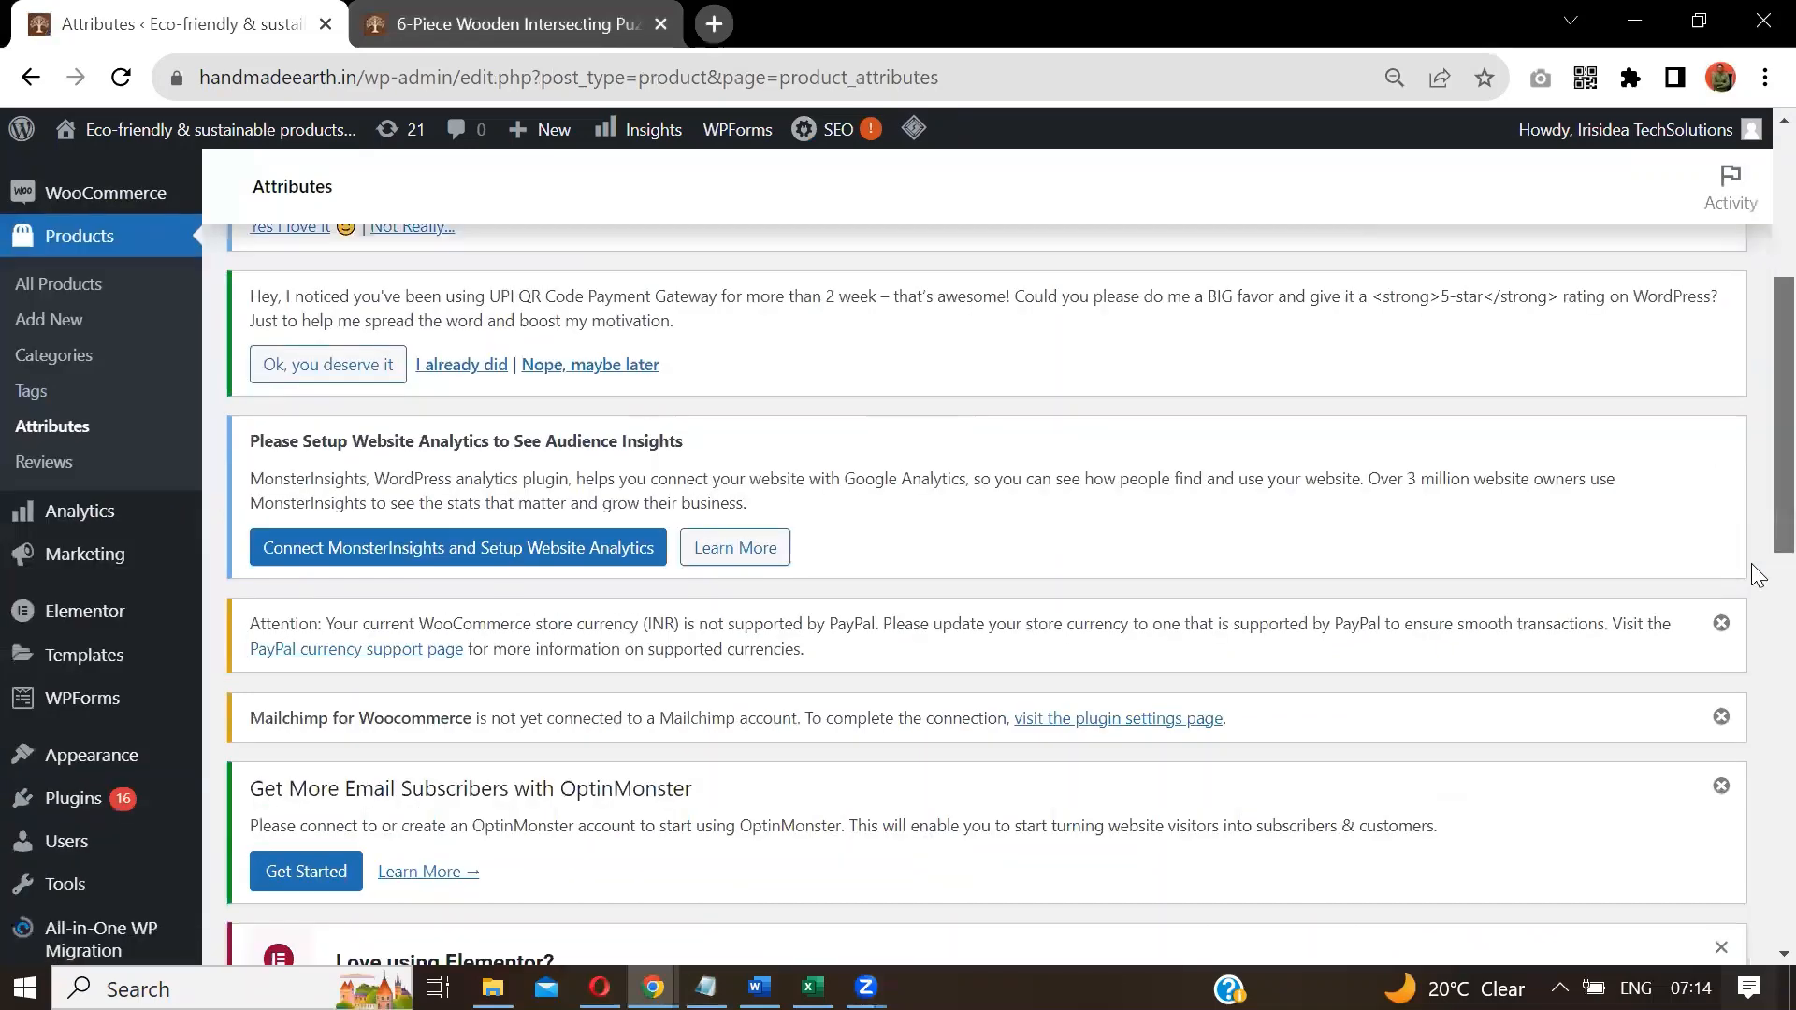
{"action": "scroll", "coordinate": [1757, 880], "scroll_direction": "down", "scroll_amount": 6}
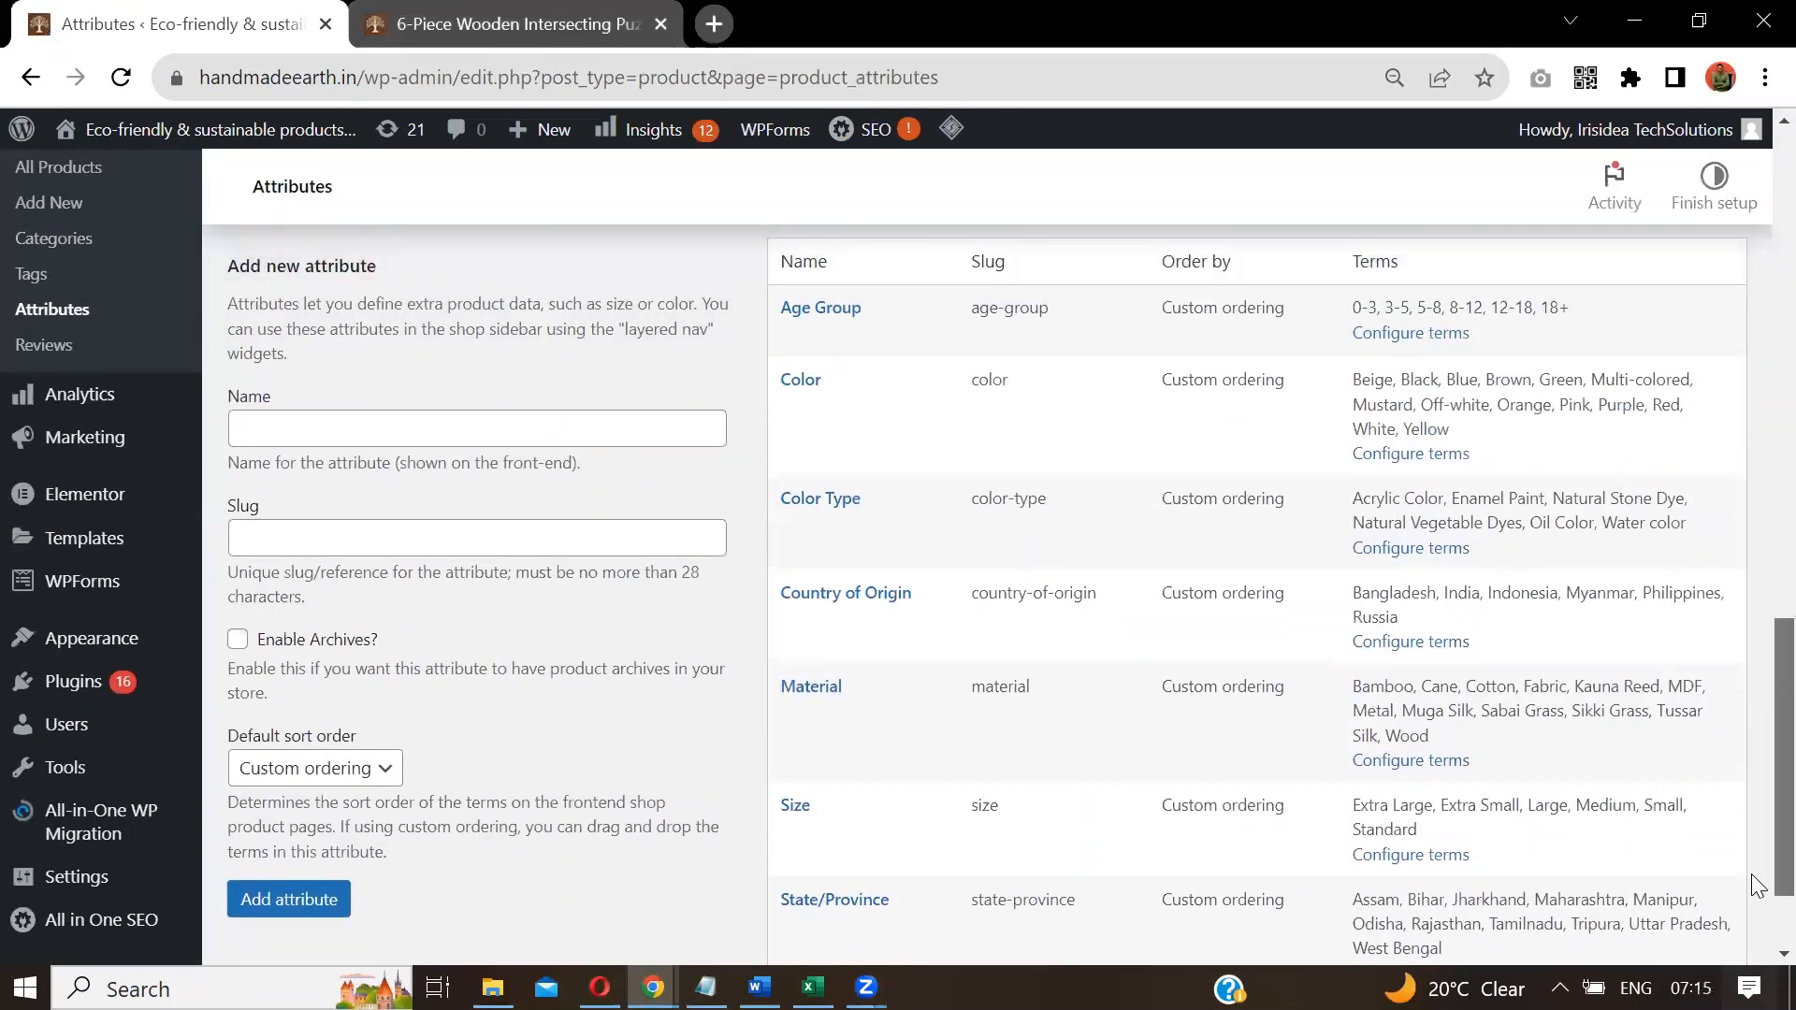
{"action": "left_click_drag", "start_coordinate": [1752, 889], "coordinate": [1752, 878]}
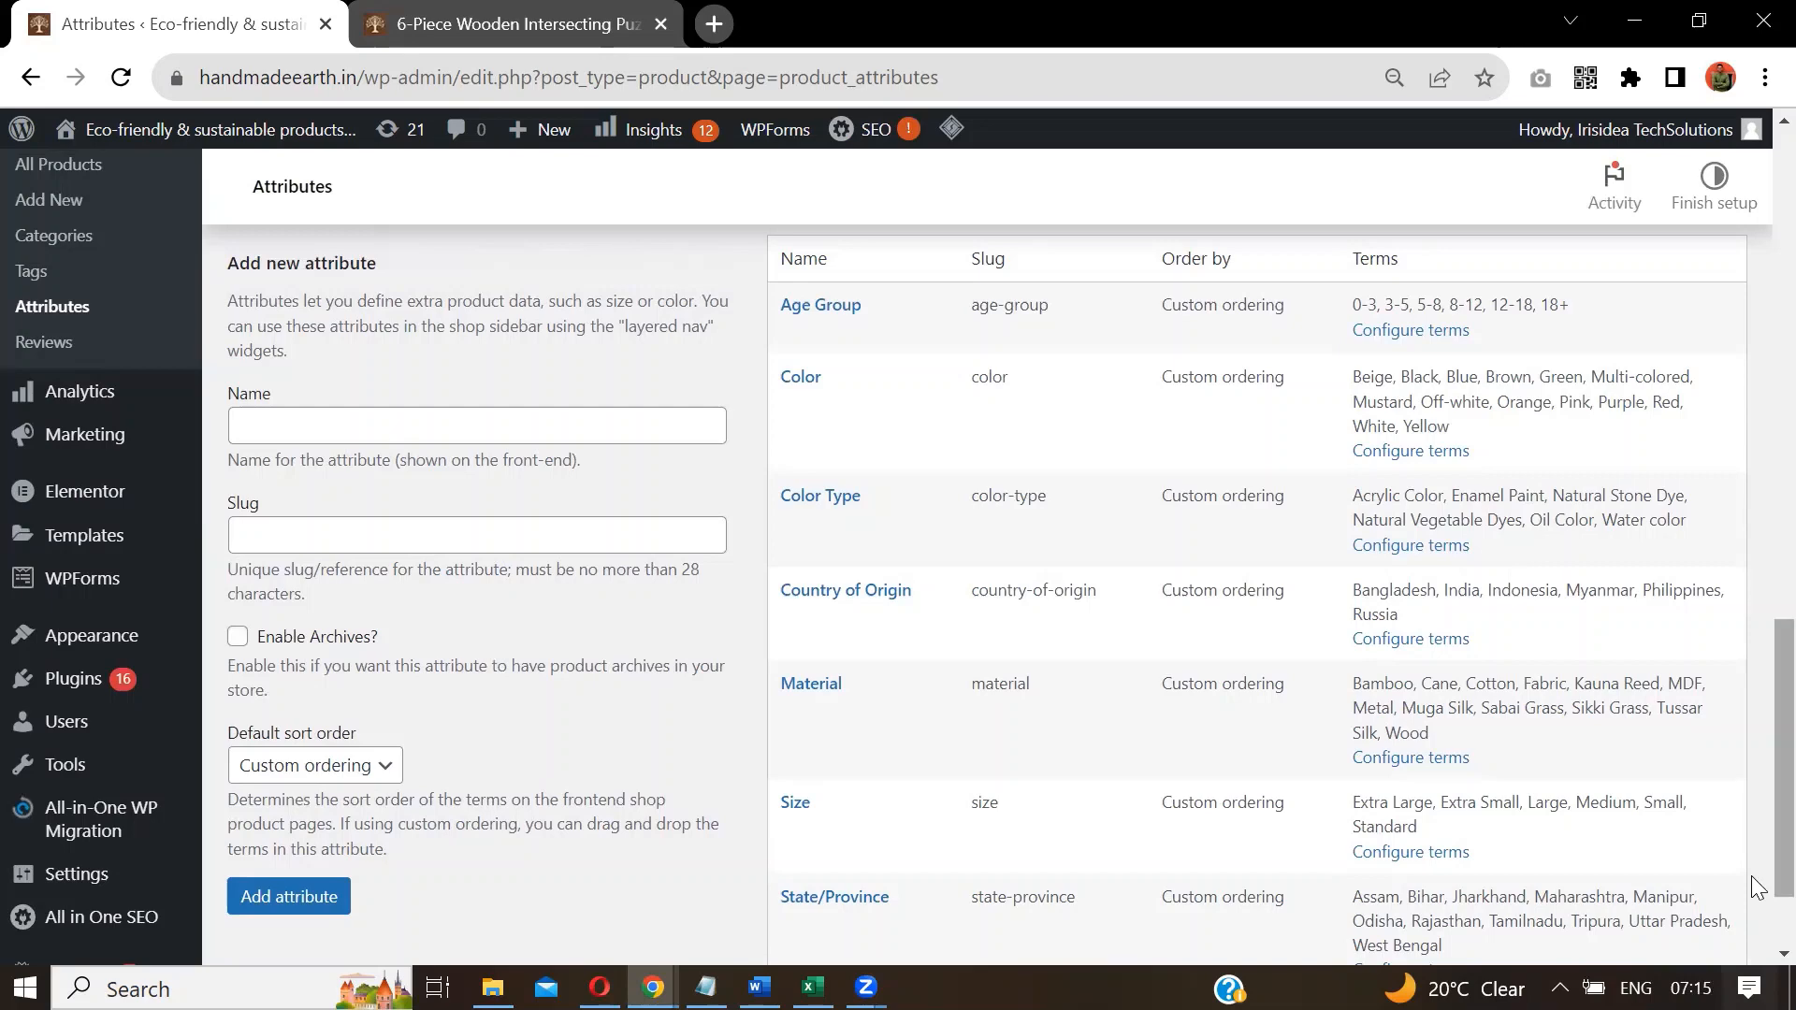
On the 6-Piece Wooden Intersecting Puzzle product page, examine the attributes listed under Additional information, from Weight to Country of Origin.
{"action": "left_click", "coordinate": [553, 9]}
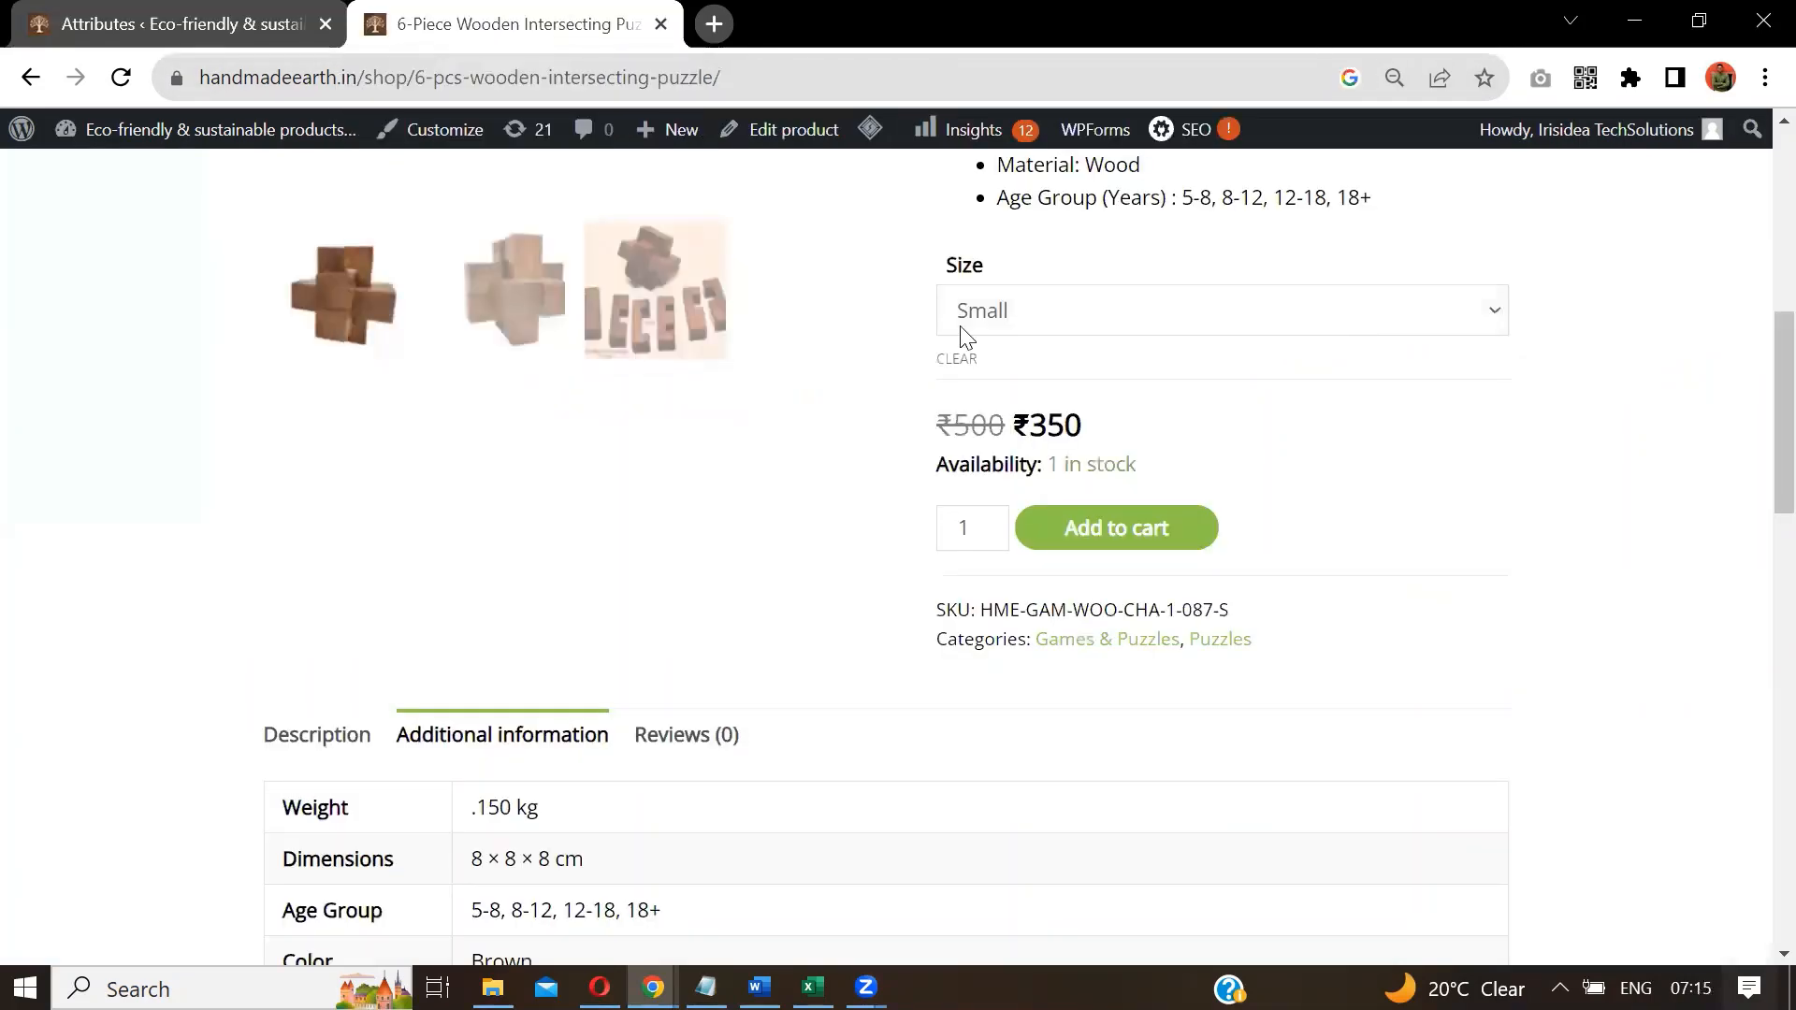
{"action": "left_click_drag", "start_coordinate": [1752, 434], "coordinate": [1753, 539]}
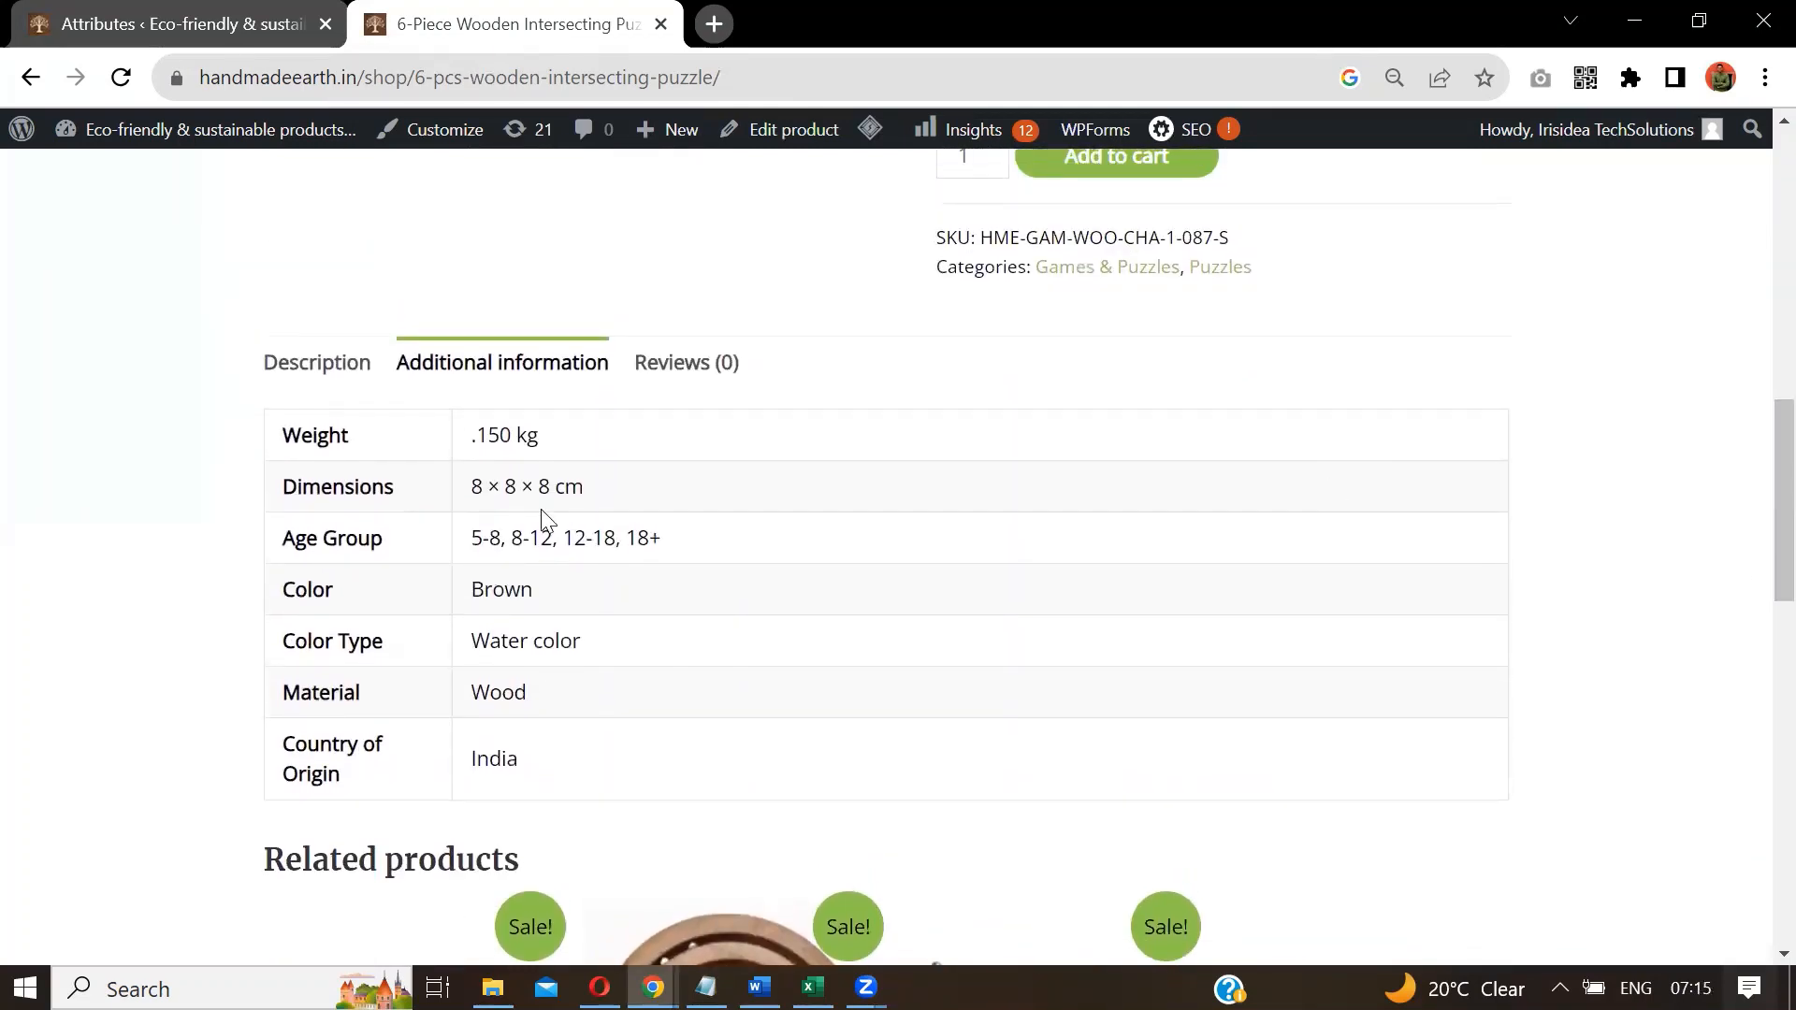
{"action": "double_click", "coordinate": [295, 432]}
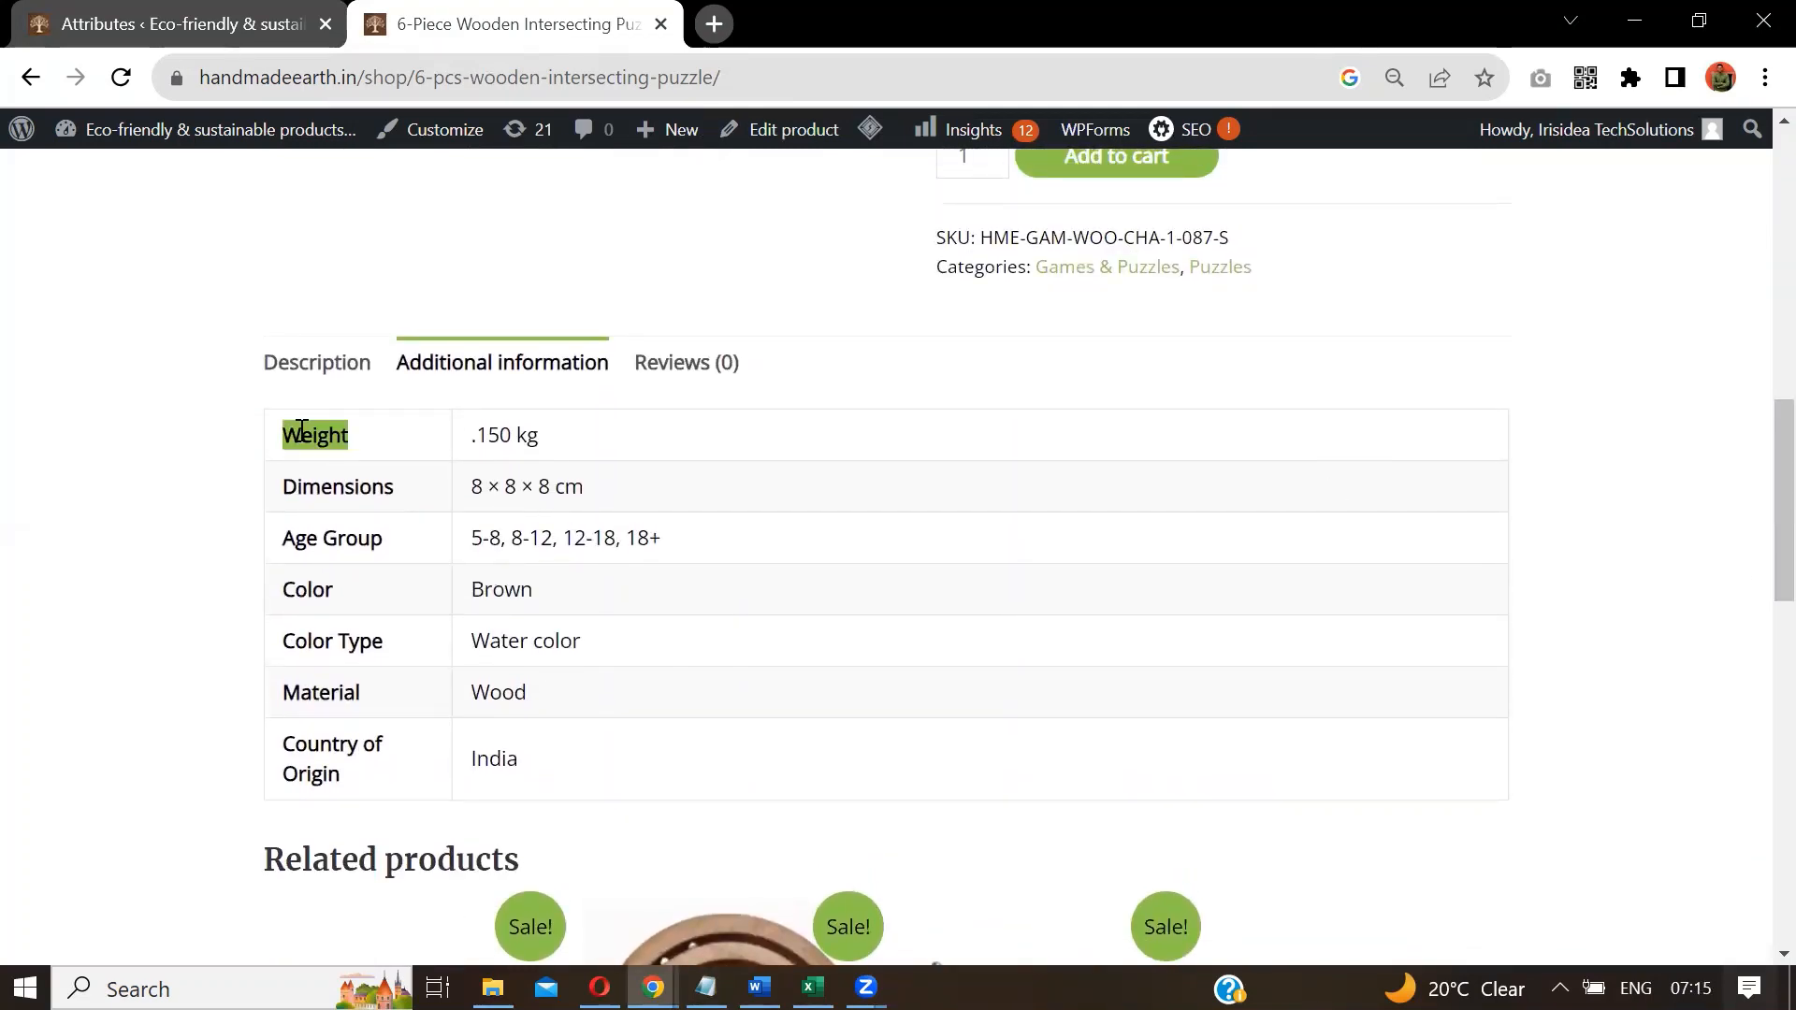
{"action": "left_click", "coordinate": [329, 479]}
{"action": "double_click", "coordinate": [330, 480]}
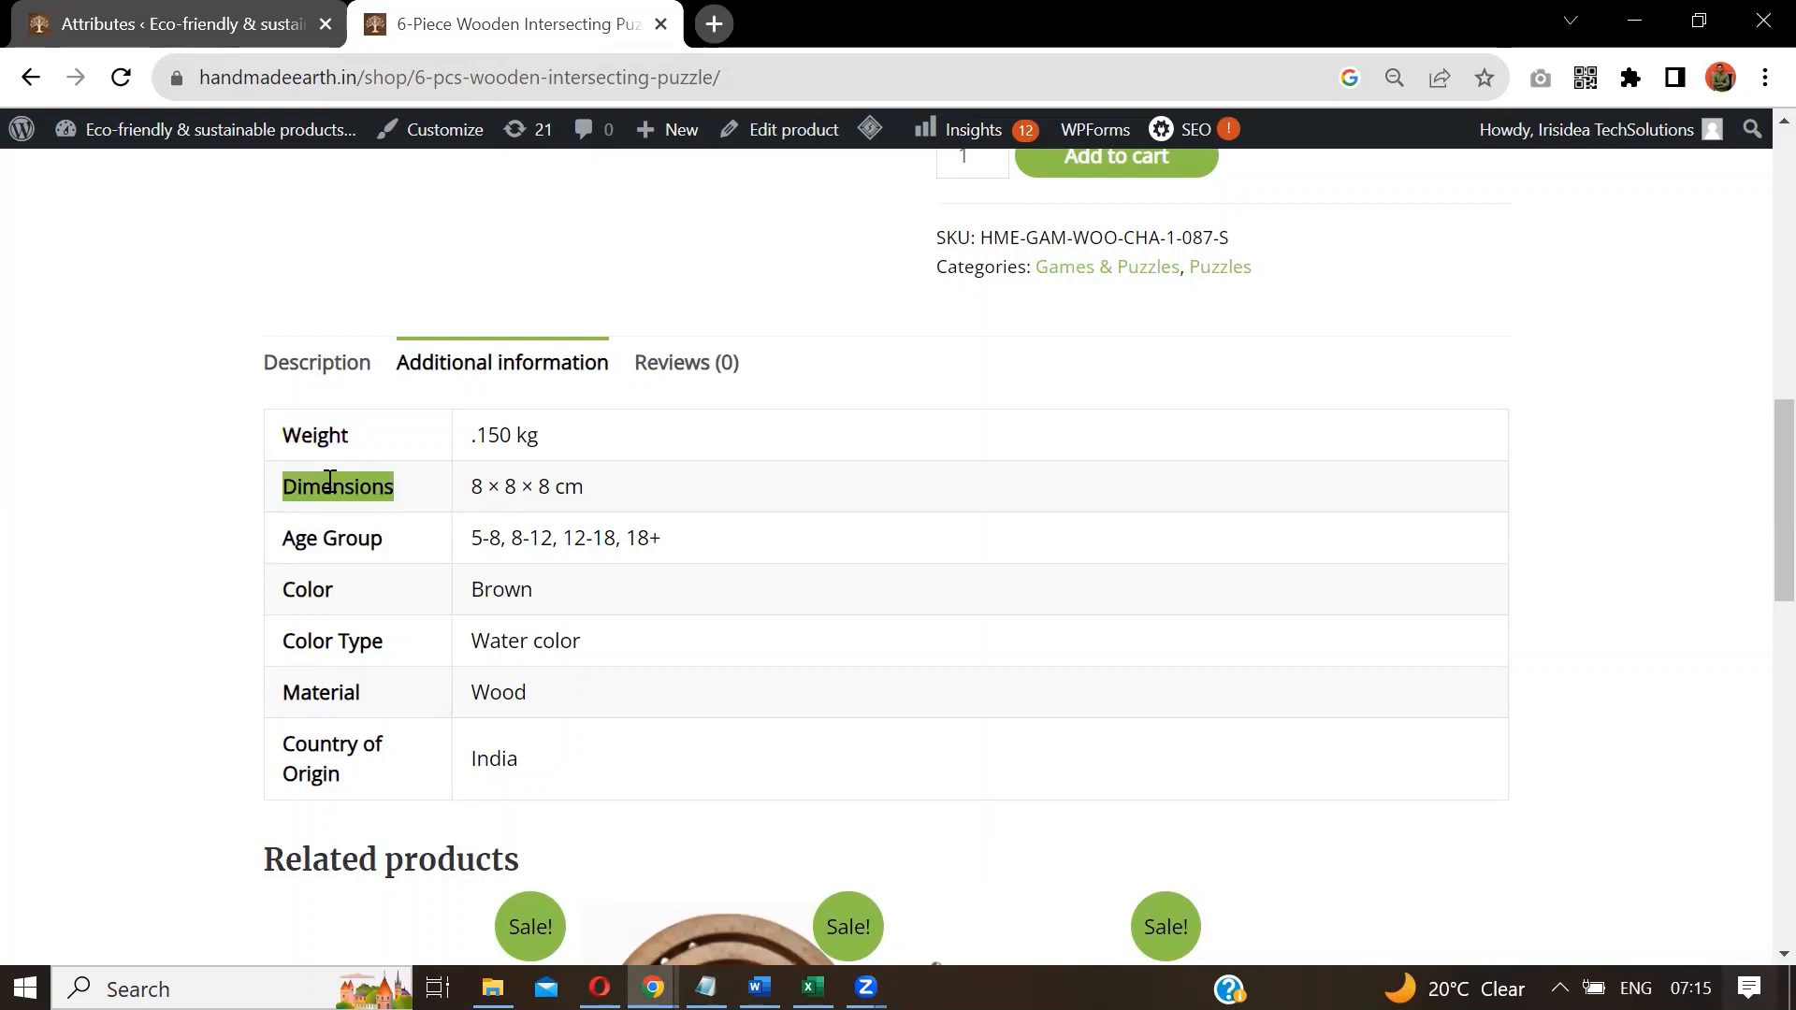
{"action": "double_click", "coordinate": [339, 530]}
{"action": "double_click", "coordinate": [325, 588]}
{"action": "left_click", "coordinate": [335, 636]}
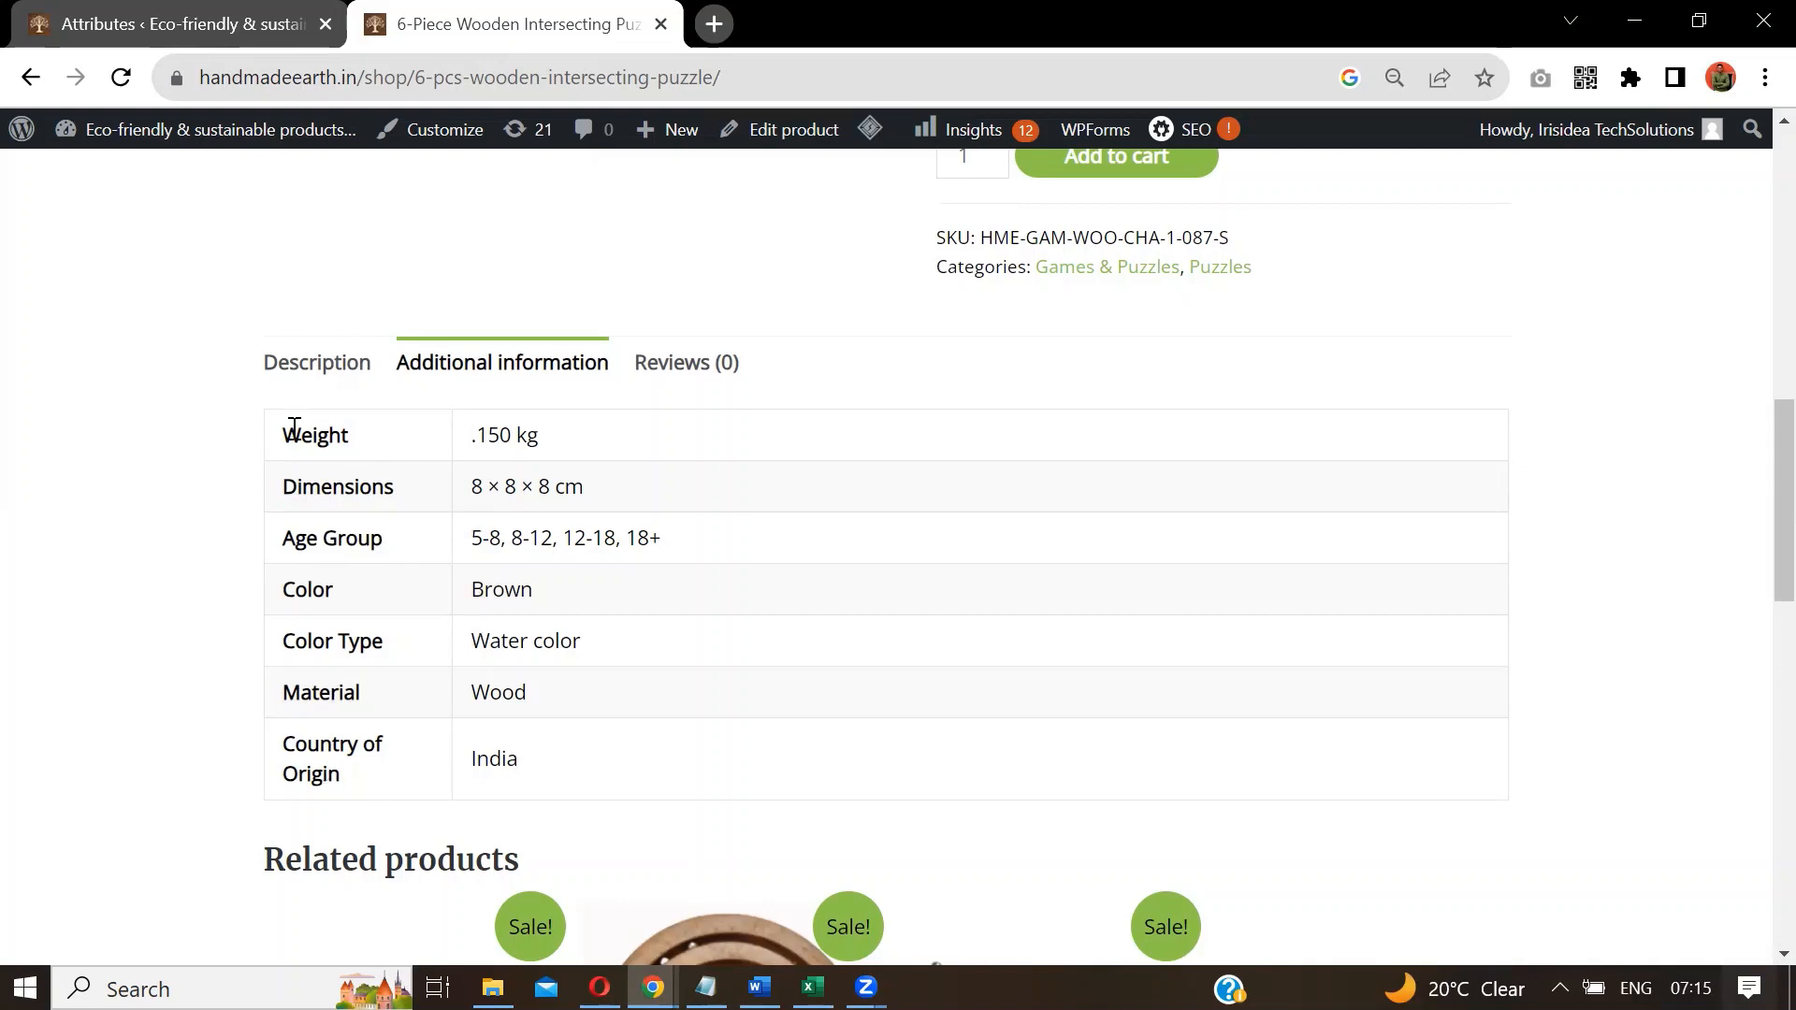
{"action": "left_click_drag", "start_coordinate": [292, 432], "coordinate": [533, 749]}
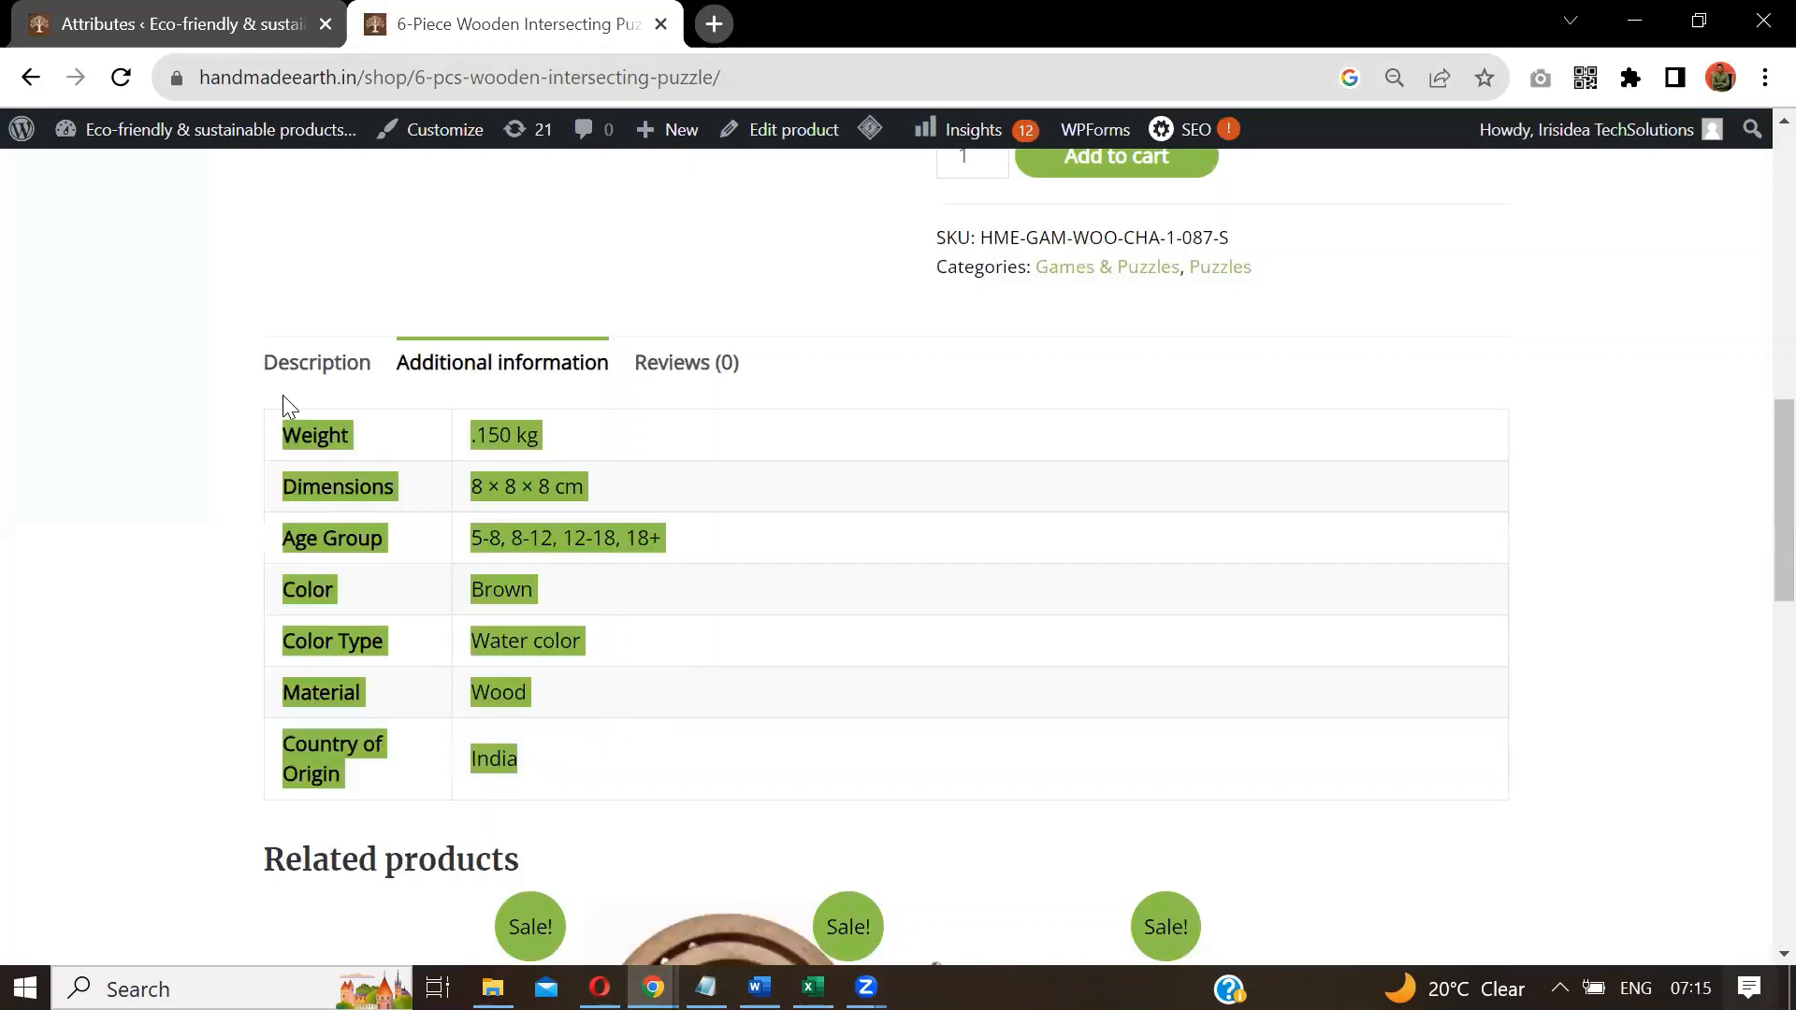
{"action": "left_click", "coordinate": [285, 428]}
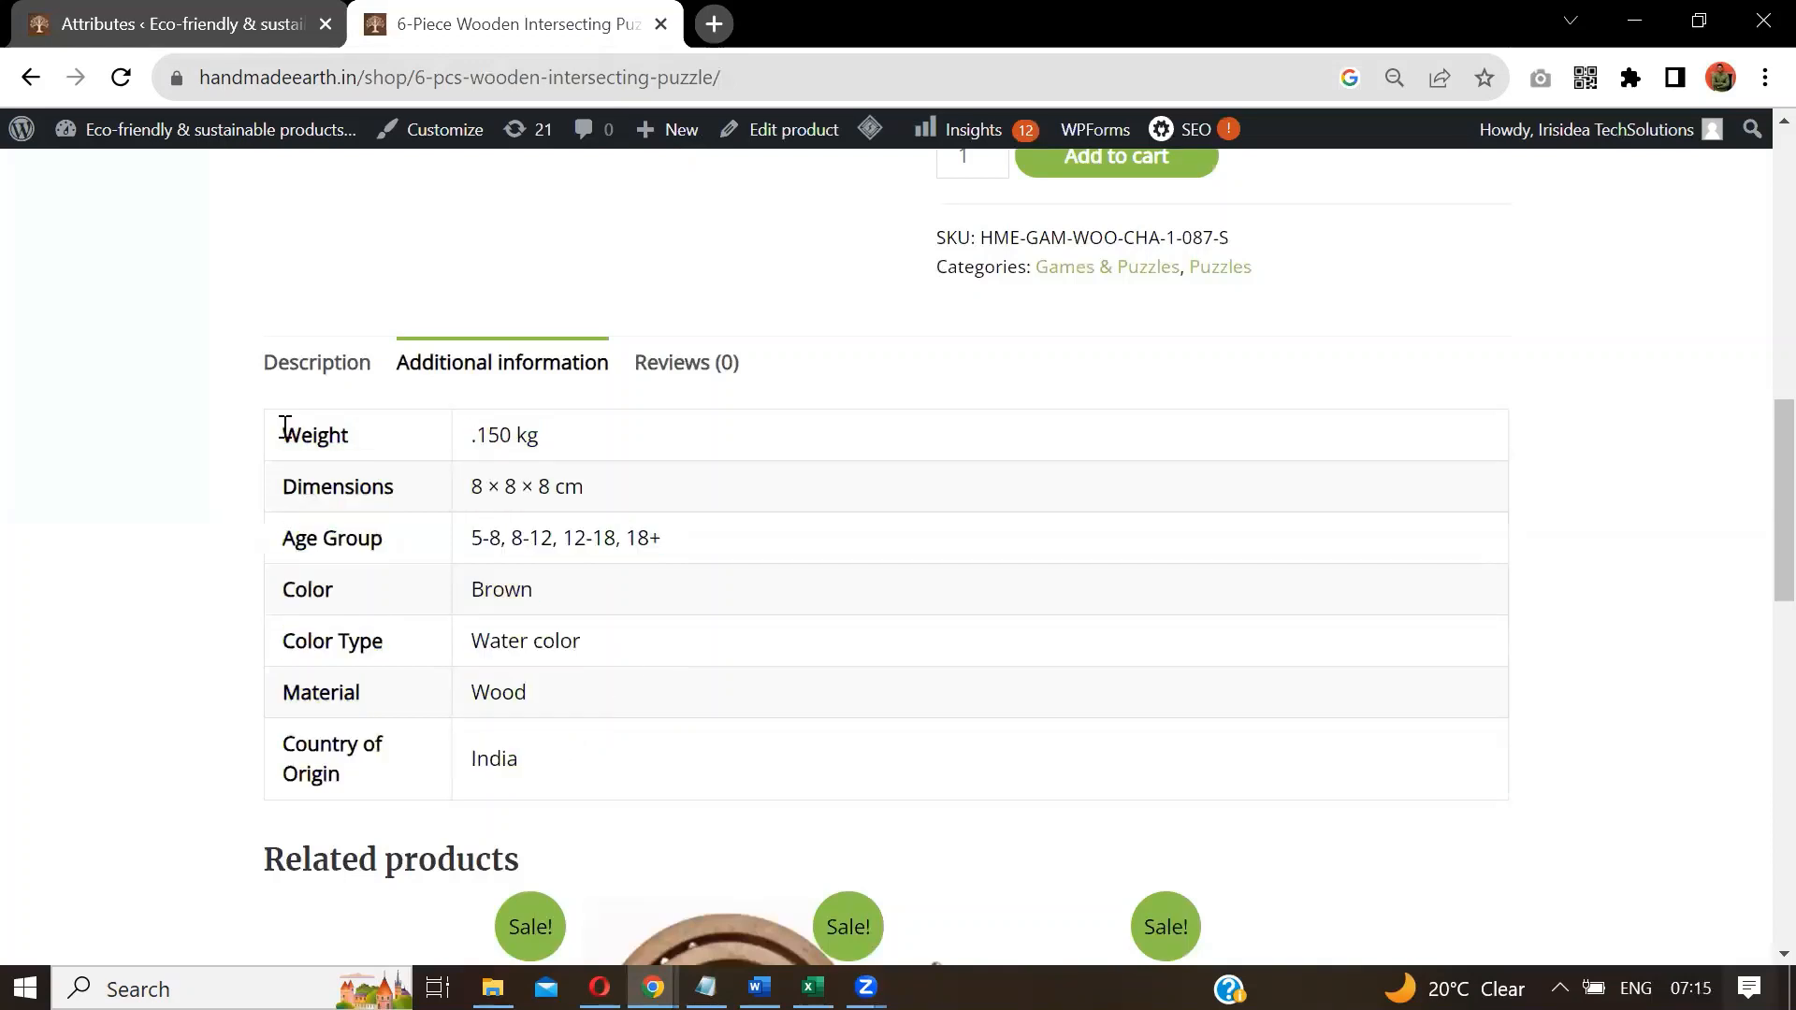
Choose the Large size for the puzzle and check that variation's weight, dimensions and SKU.
{"action": "left_click_drag", "start_coordinate": [1783, 511], "coordinate": [1758, 505]}
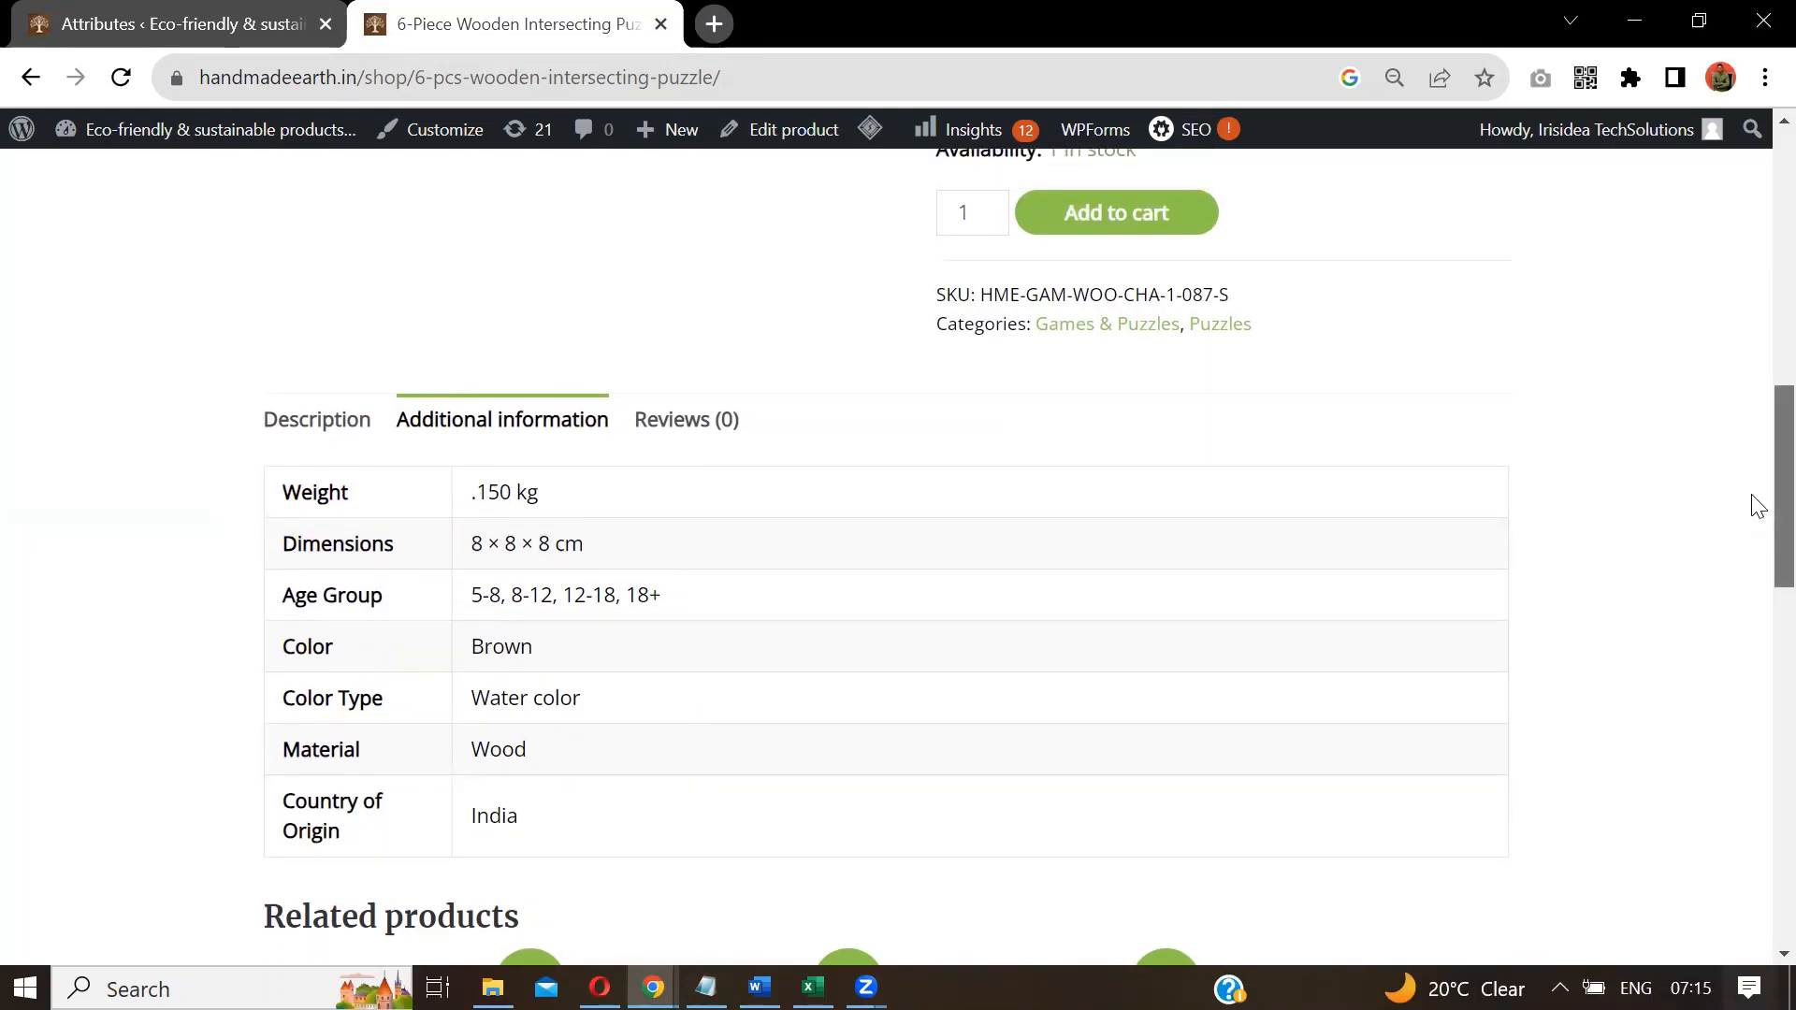
{"action": "left_click_drag", "start_coordinate": [1755, 499], "coordinate": [1748, 419]}
{"action": "left_click", "coordinate": [1366, 358]}
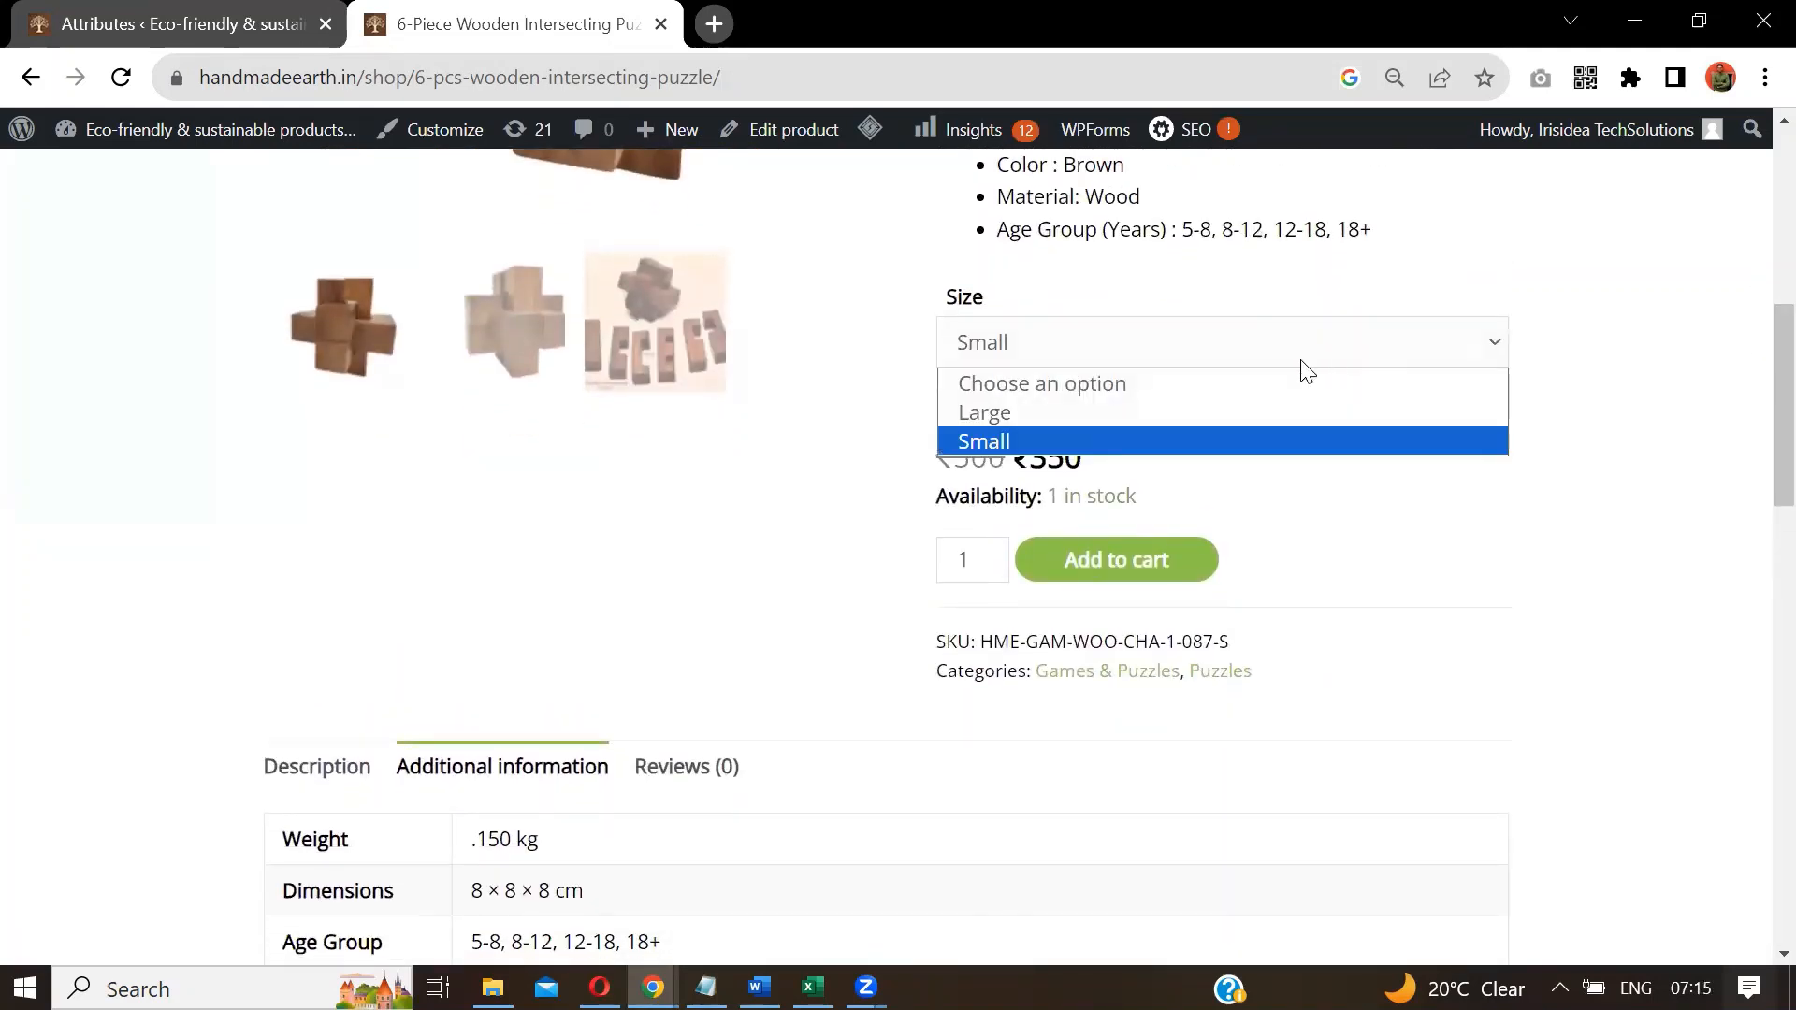
{"action": "left_click", "coordinate": [1237, 417]}
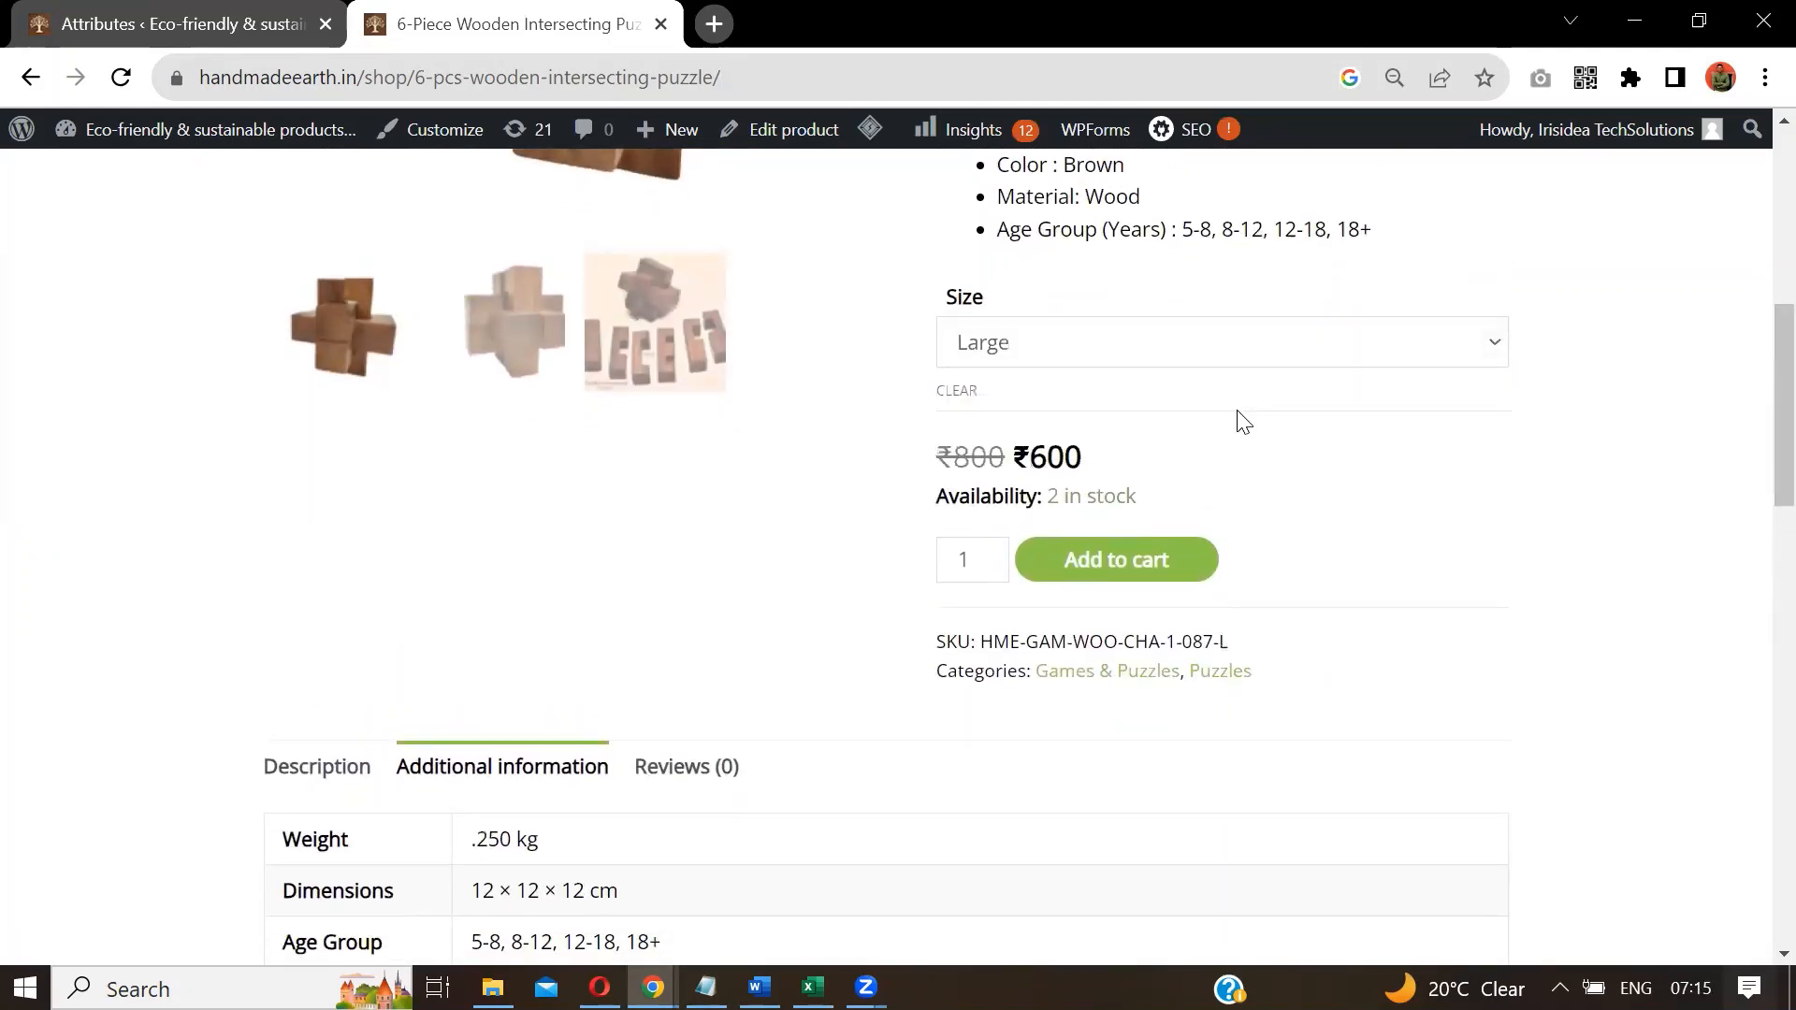
{"action": "double_click", "coordinate": [527, 834]}
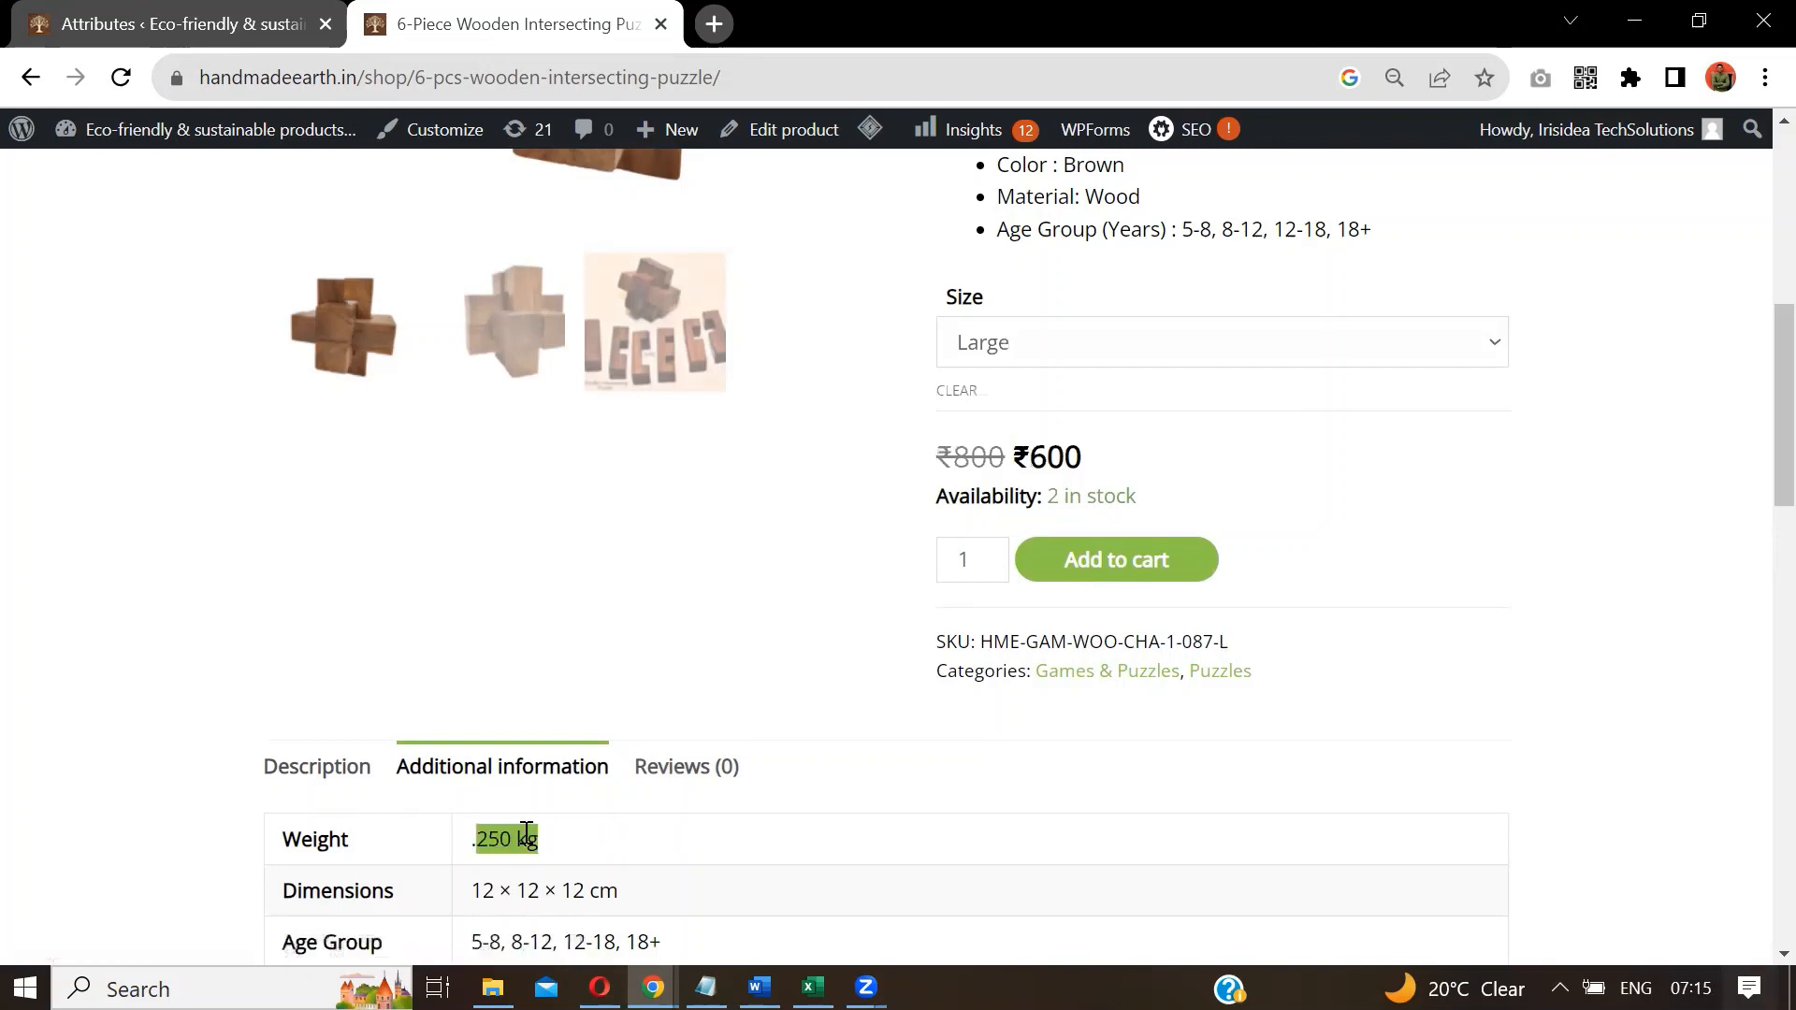
{"action": "left_click", "coordinate": [527, 834]}
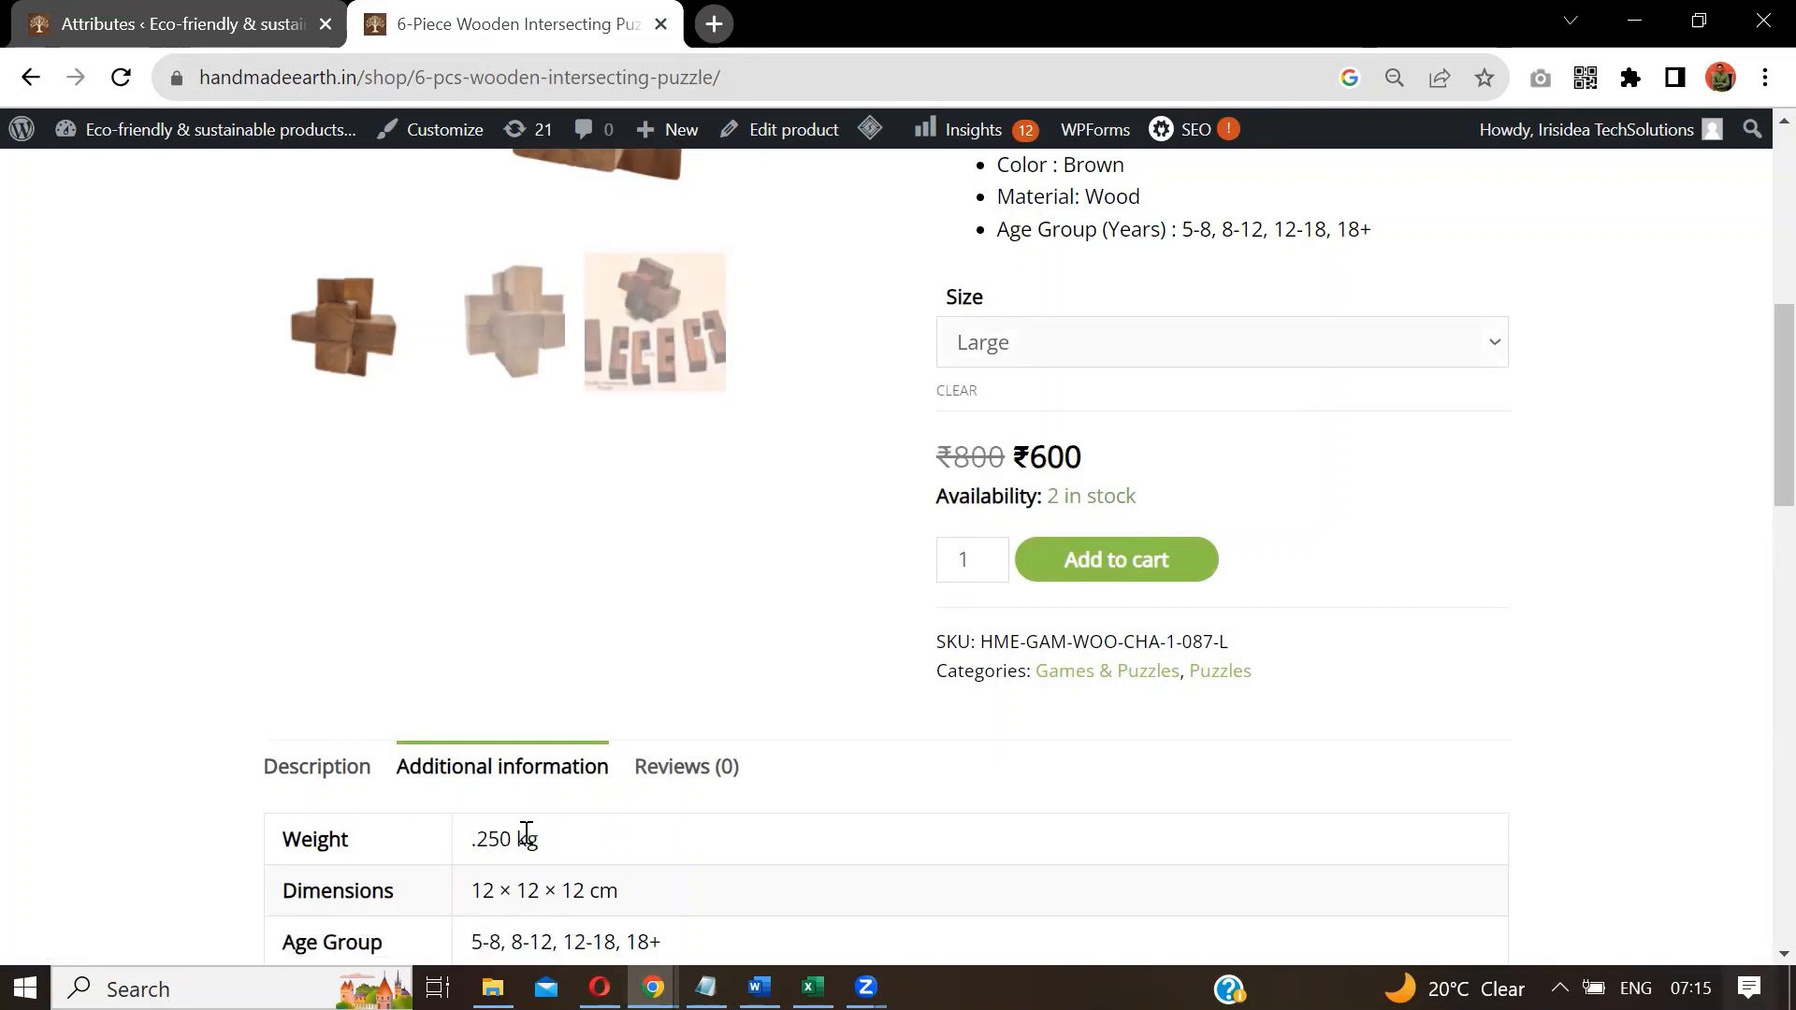
{"action": "triple_click", "coordinate": [527, 833]}
{"action": "left_click", "coordinate": [527, 833]}
{"action": "left_click_drag", "start_coordinate": [471, 892], "coordinate": [620, 892]}
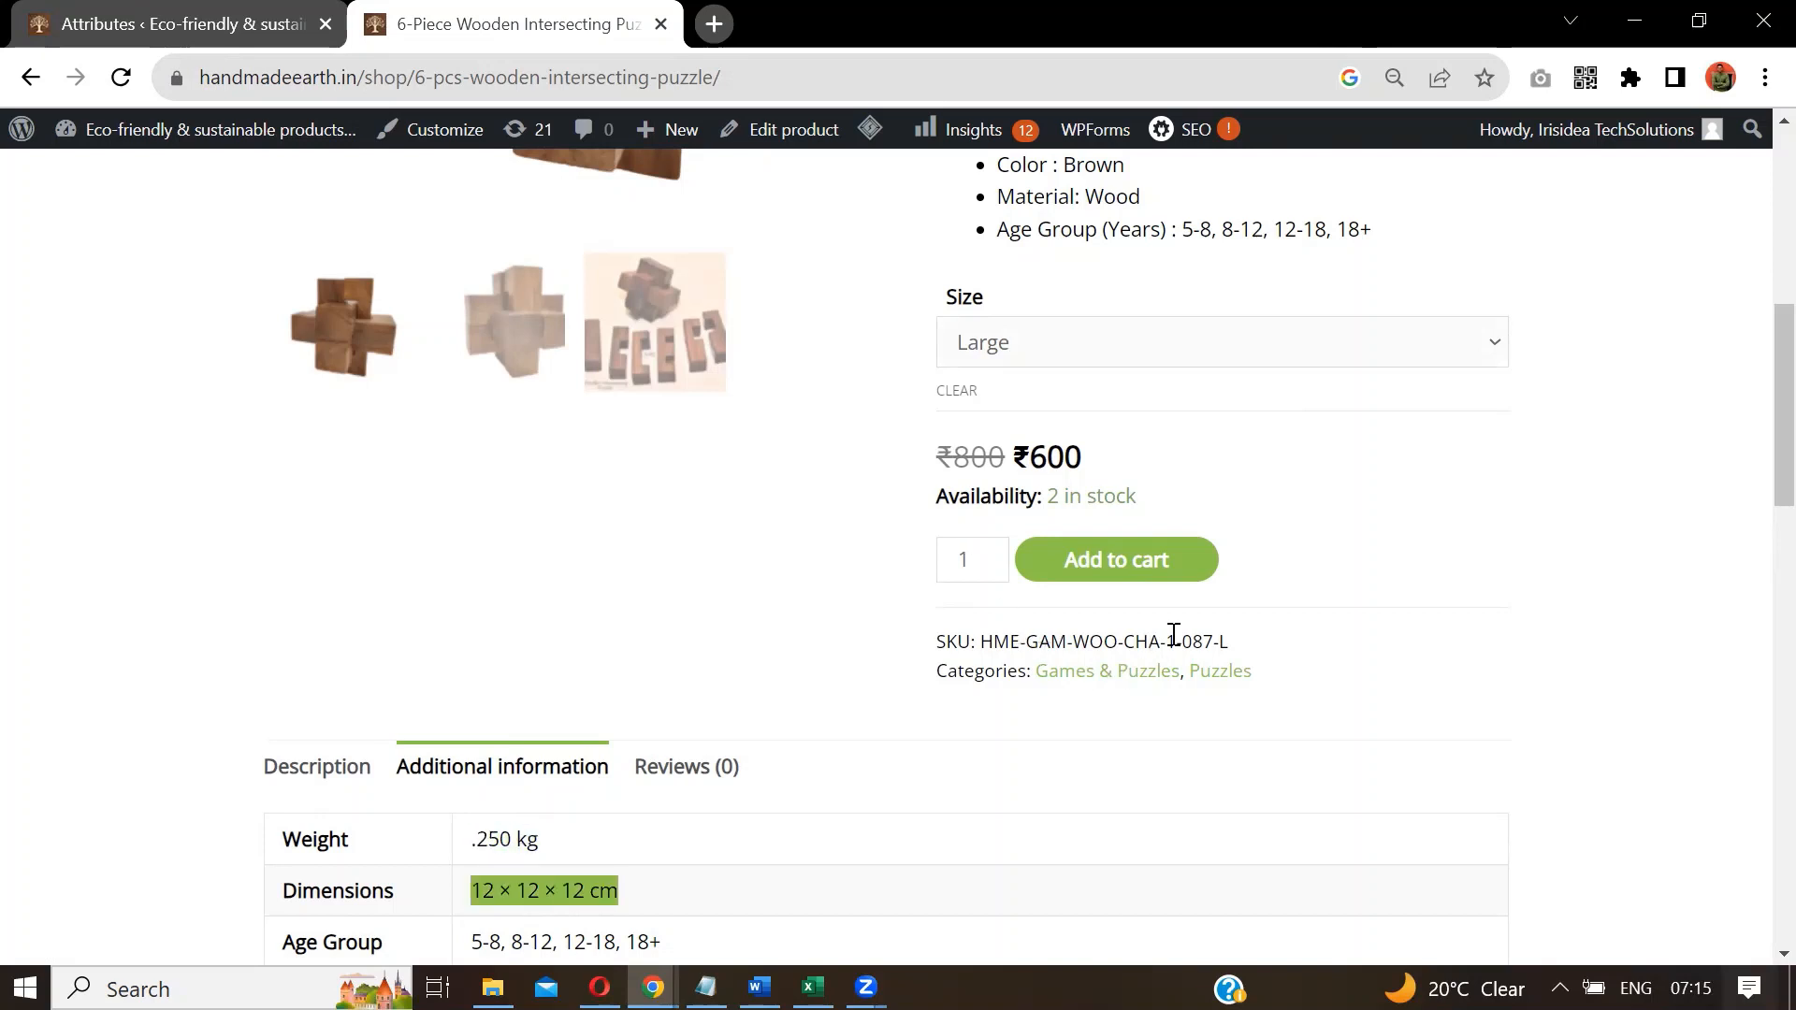
{"action": "left_click_drag", "start_coordinate": [1228, 642], "coordinate": [945, 645]}
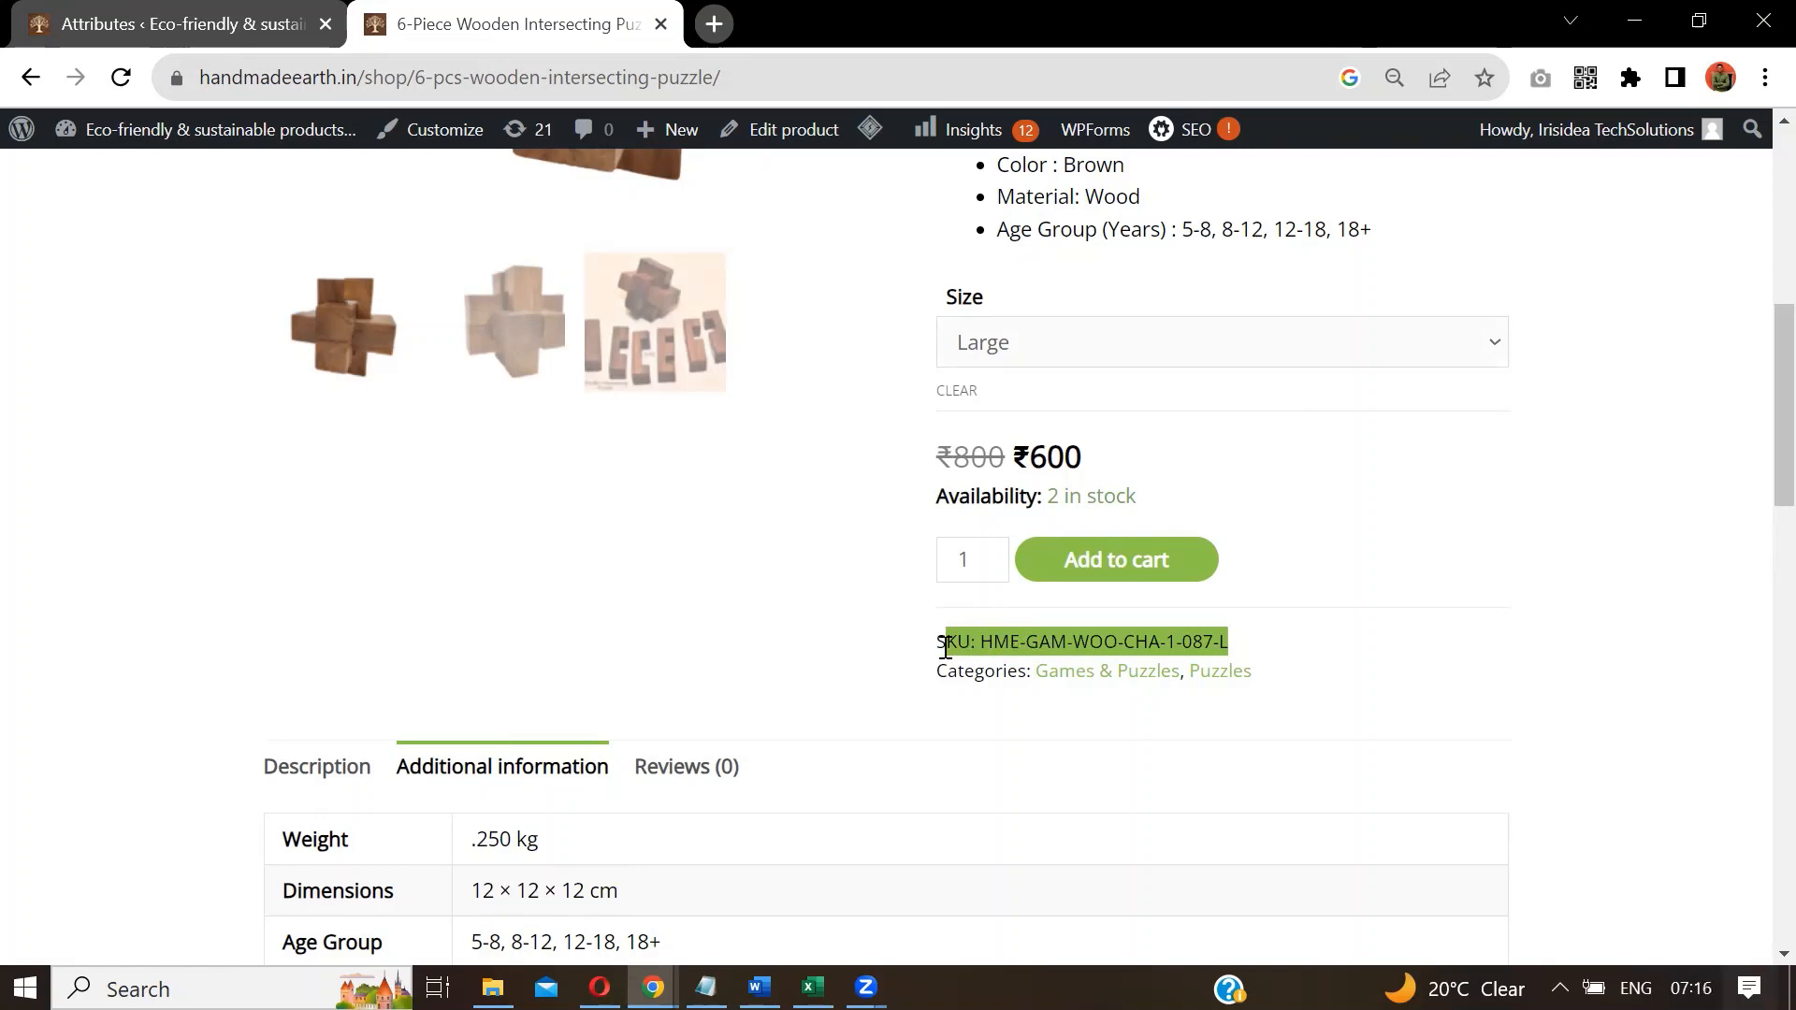
Switch the puzzle's size to Small and check that variation's SKU and dimensions.
{"action": "left_click", "coordinate": [1094, 346]}
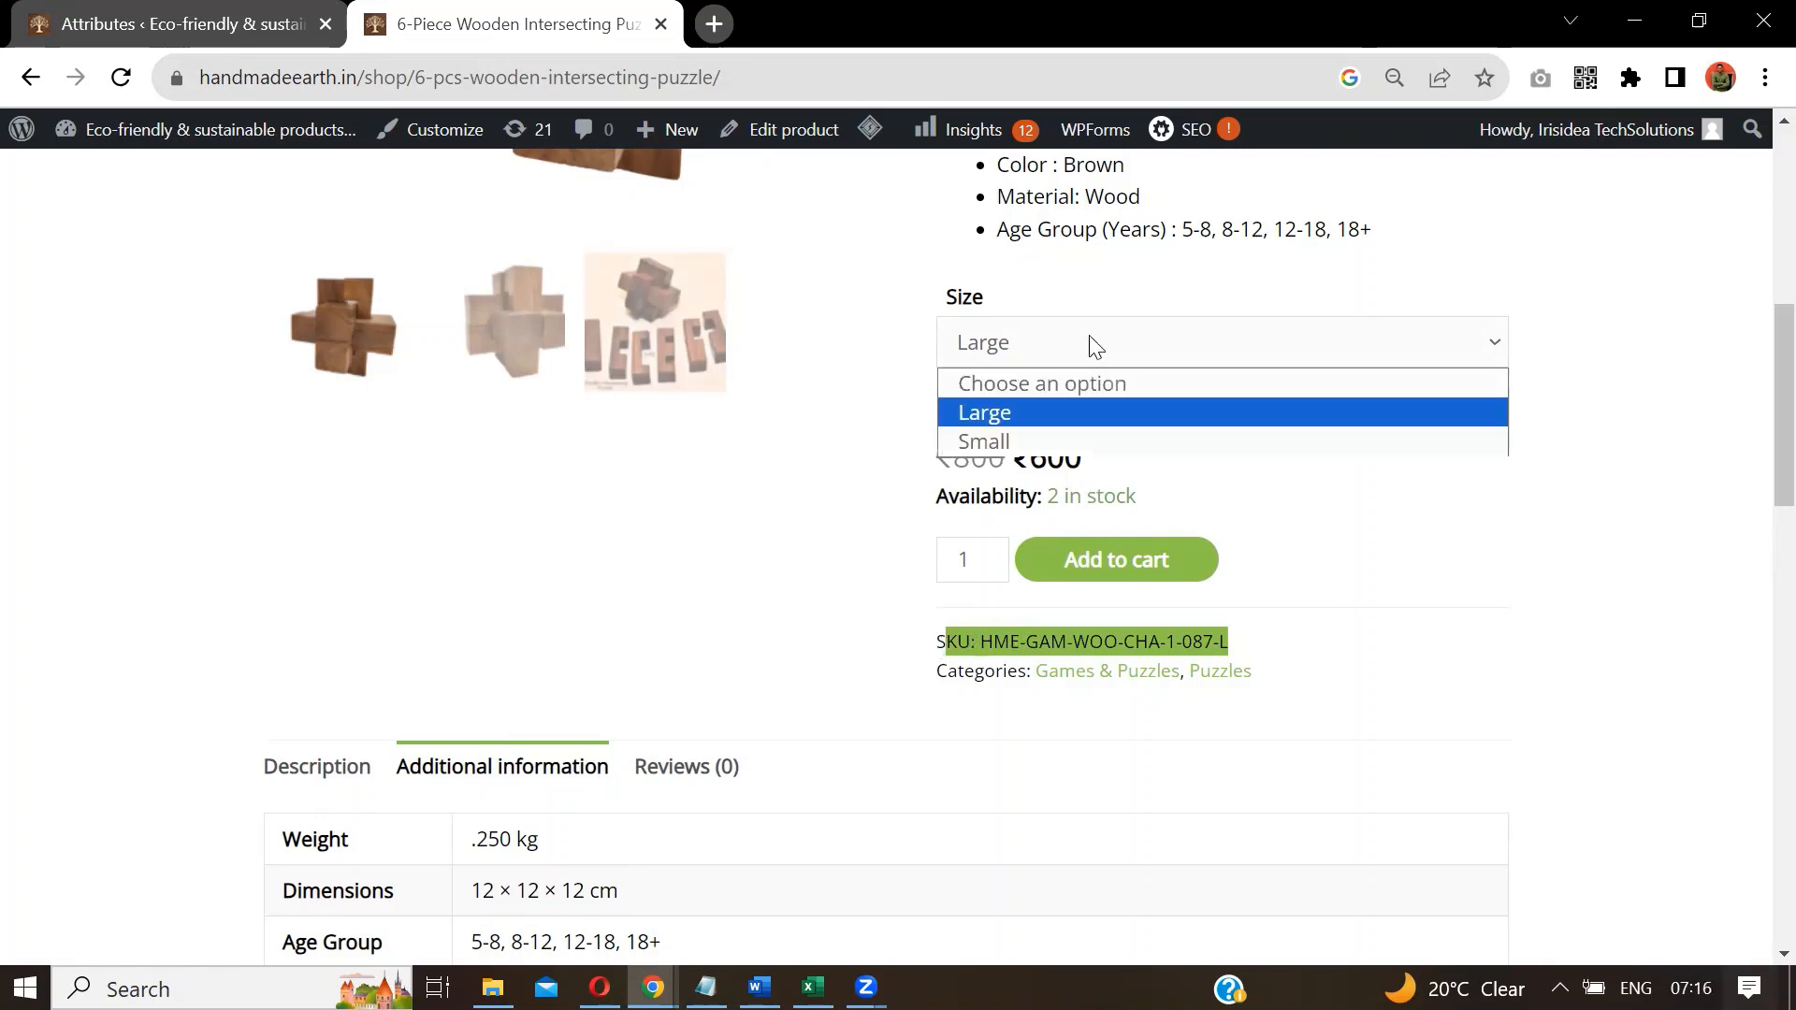
{"action": "left_click", "coordinate": [1059, 440]}
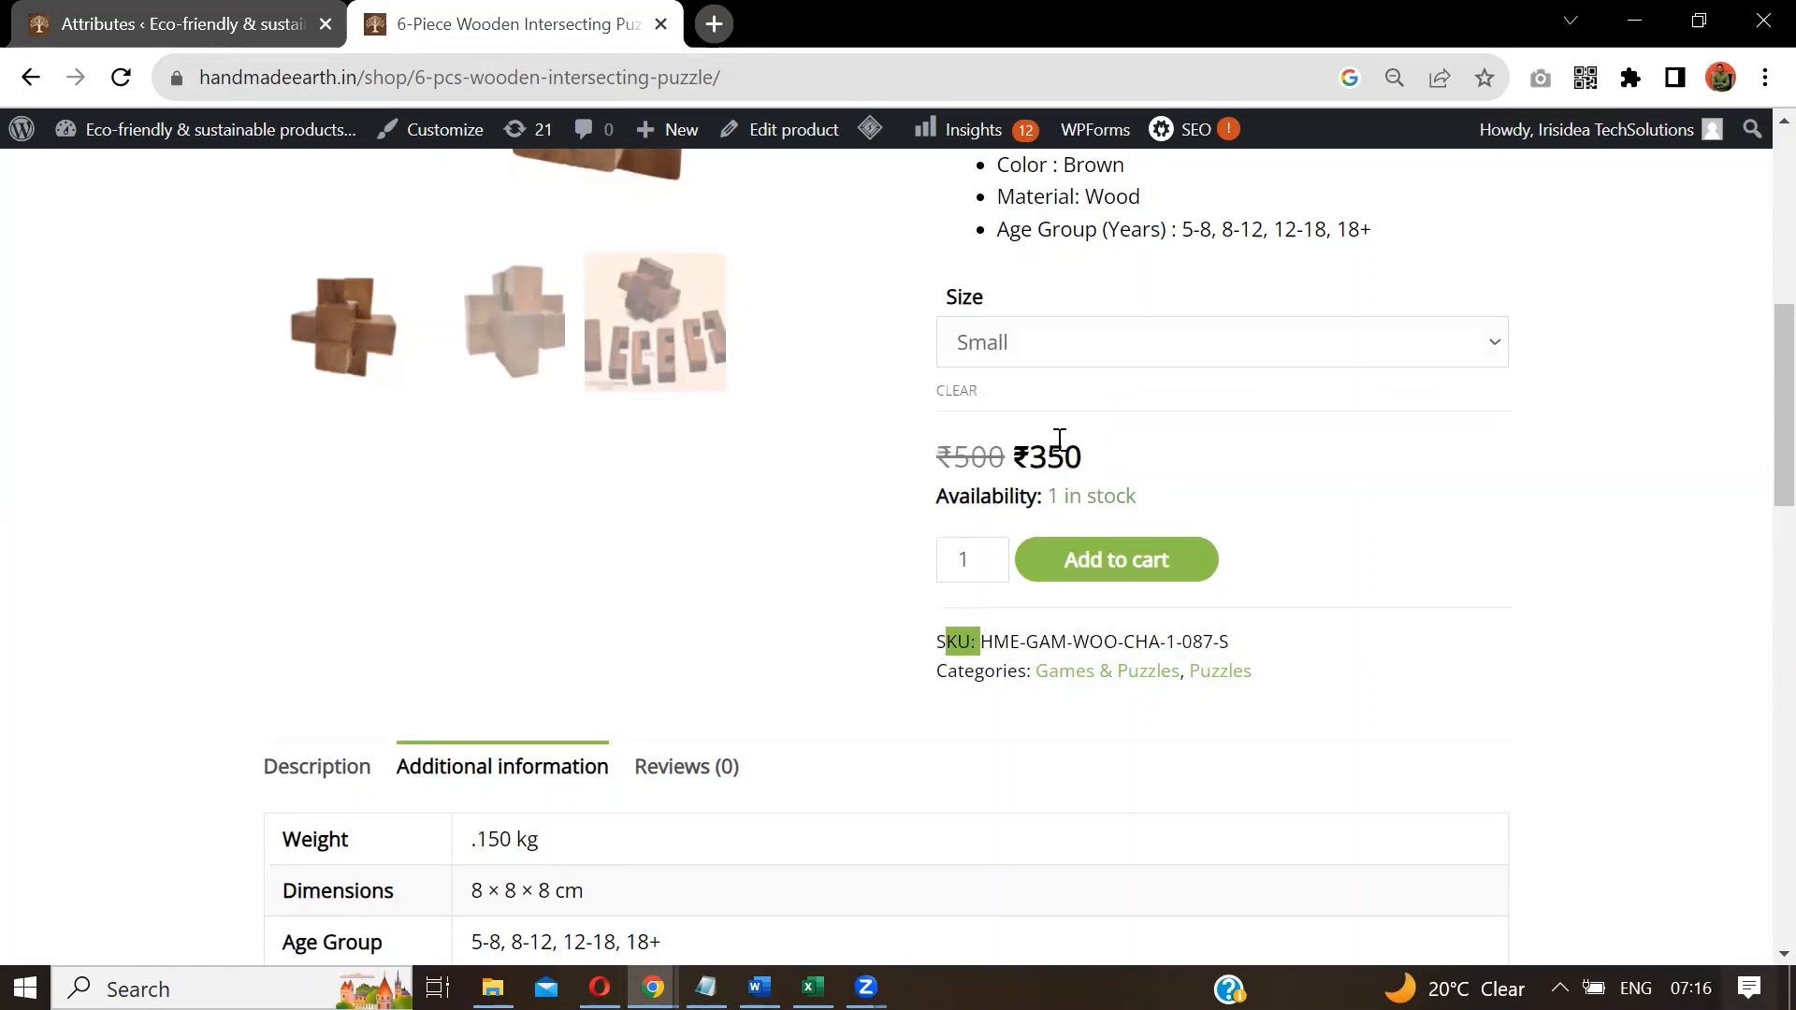
{"action": "left_click_drag", "start_coordinate": [935, 637], "coordinate": [1016, 627]}
{"action": "left_click", "coordinate": [1016, 626]}
{"action": "left_click_drag", "start_coordinate": [1223, 641], "coordinate": [1212, 641]}
{"action": "left_click", "coordinate": [1241, 648]}
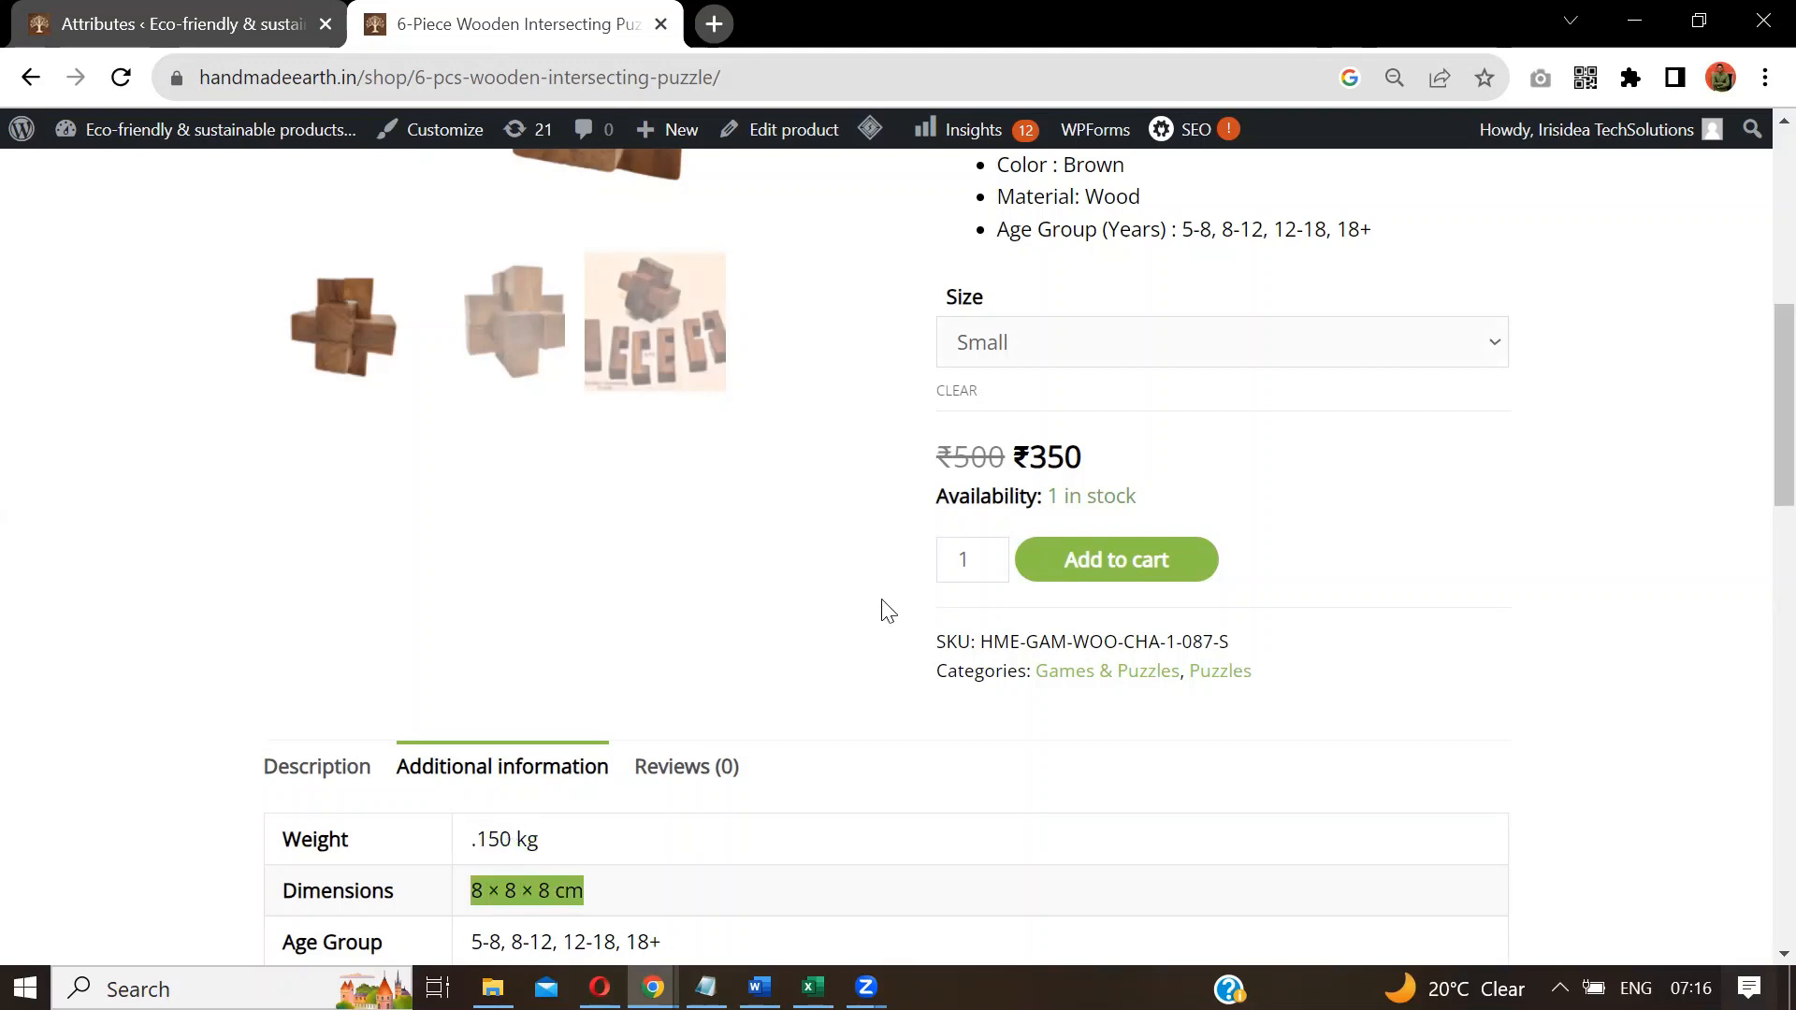
Set the puzzle's size back to Large and compare its weight and SKU suffix.
{"action": "left_click", "coordinate": [1064, 354]}
{"action": "left_click", "coordinate": [1064, 413]}
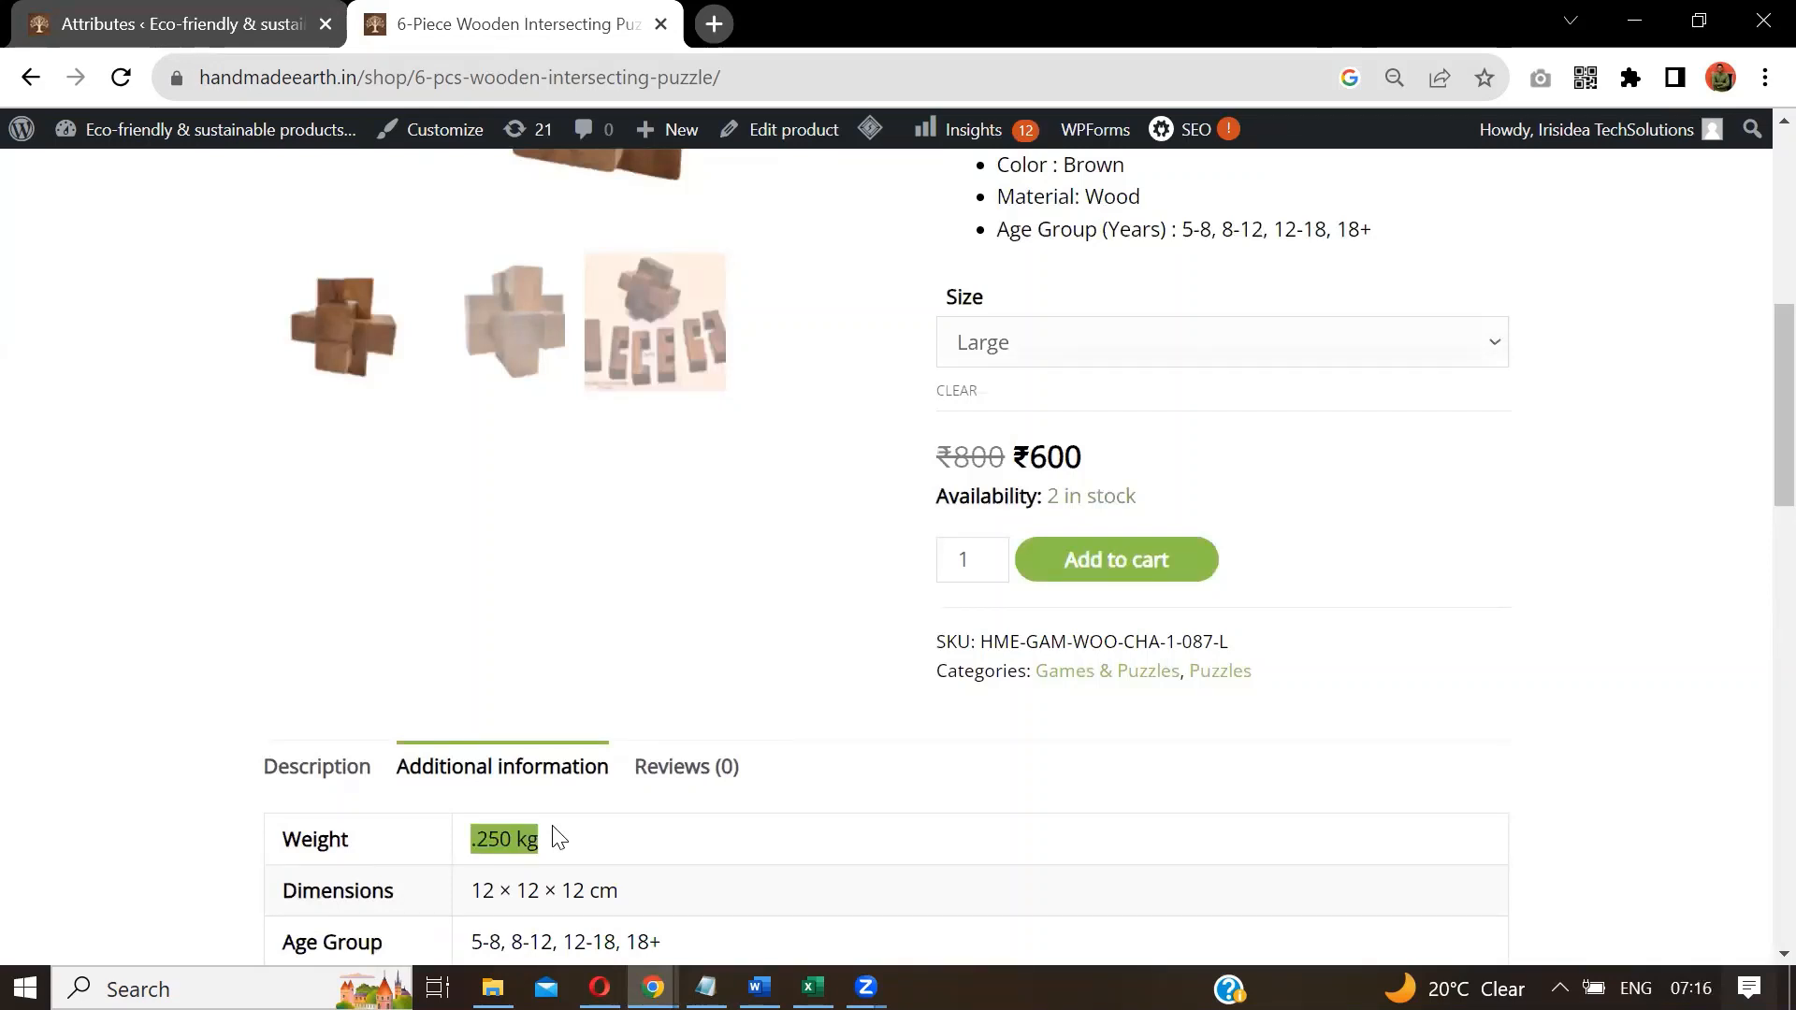
{"action": "left_click_drag", "start_coordinate": [1228, 642], "coordinate": [1213, 642]}
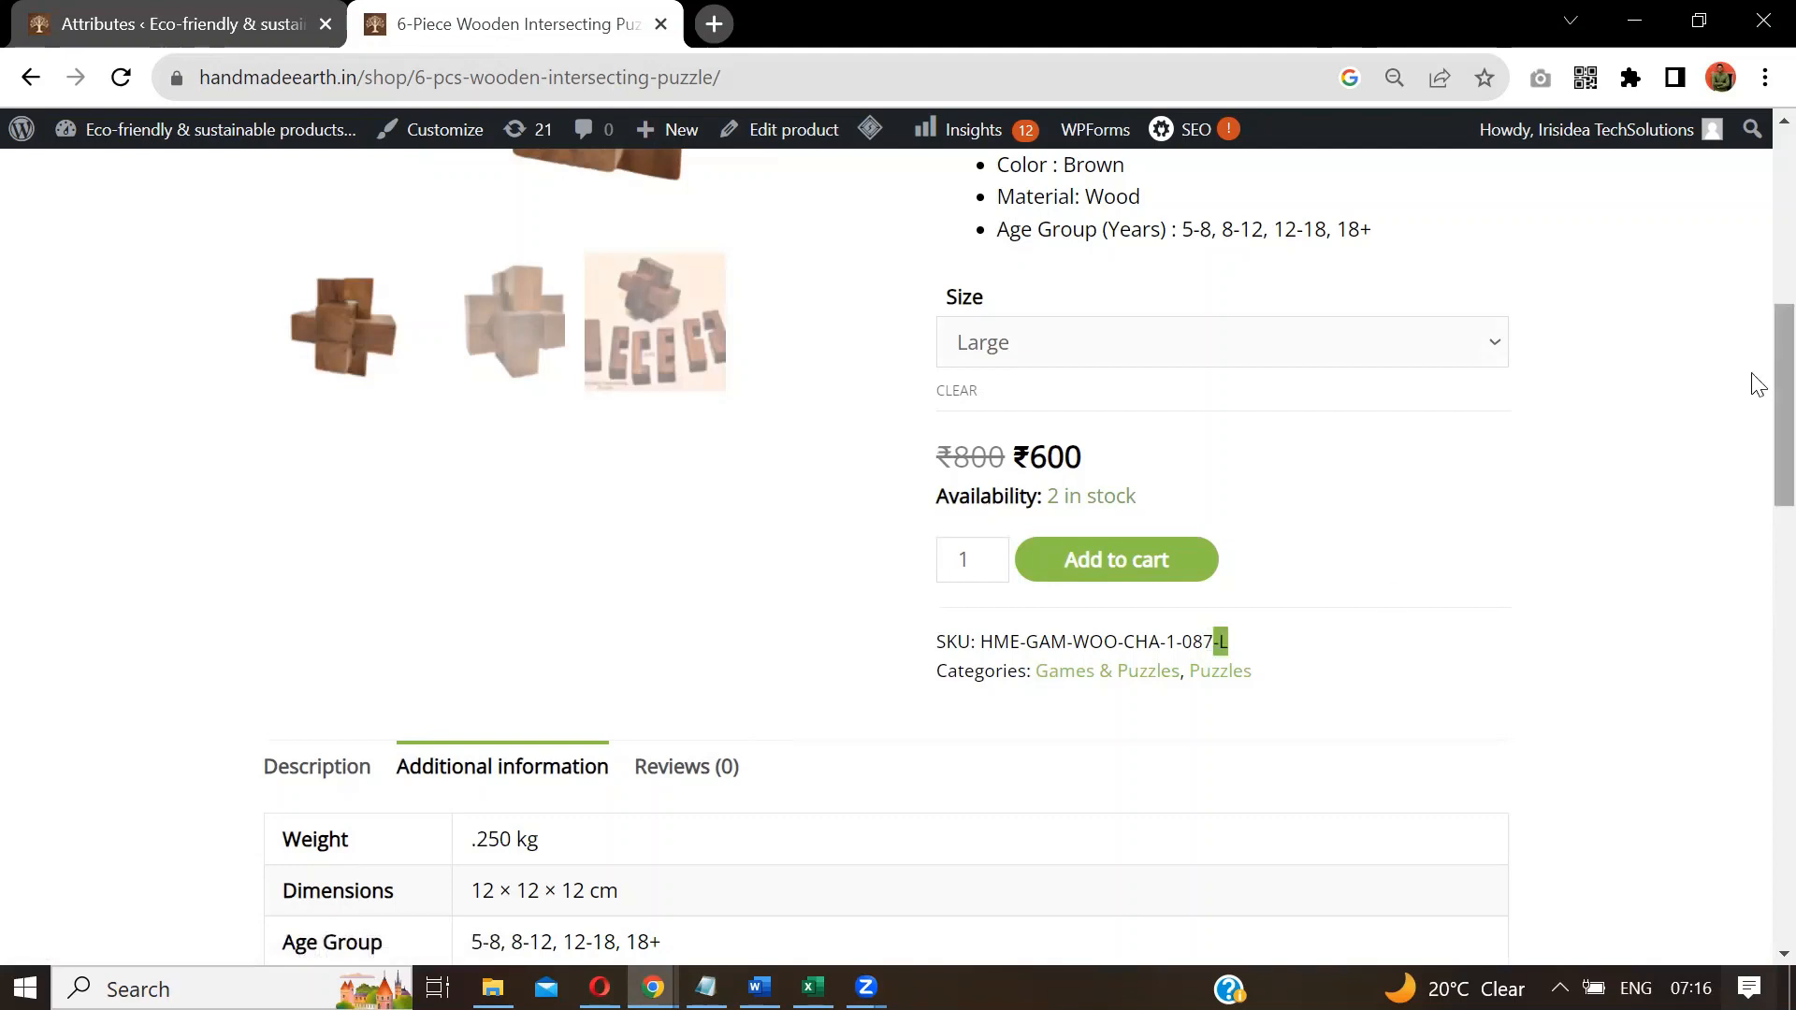
Review the puzzle's product page between its additional information table and its title and overview.
{"action": "scroll", "coordinate": [1758, 385], "scroll_direction": "down", "scroll_amount": 1}
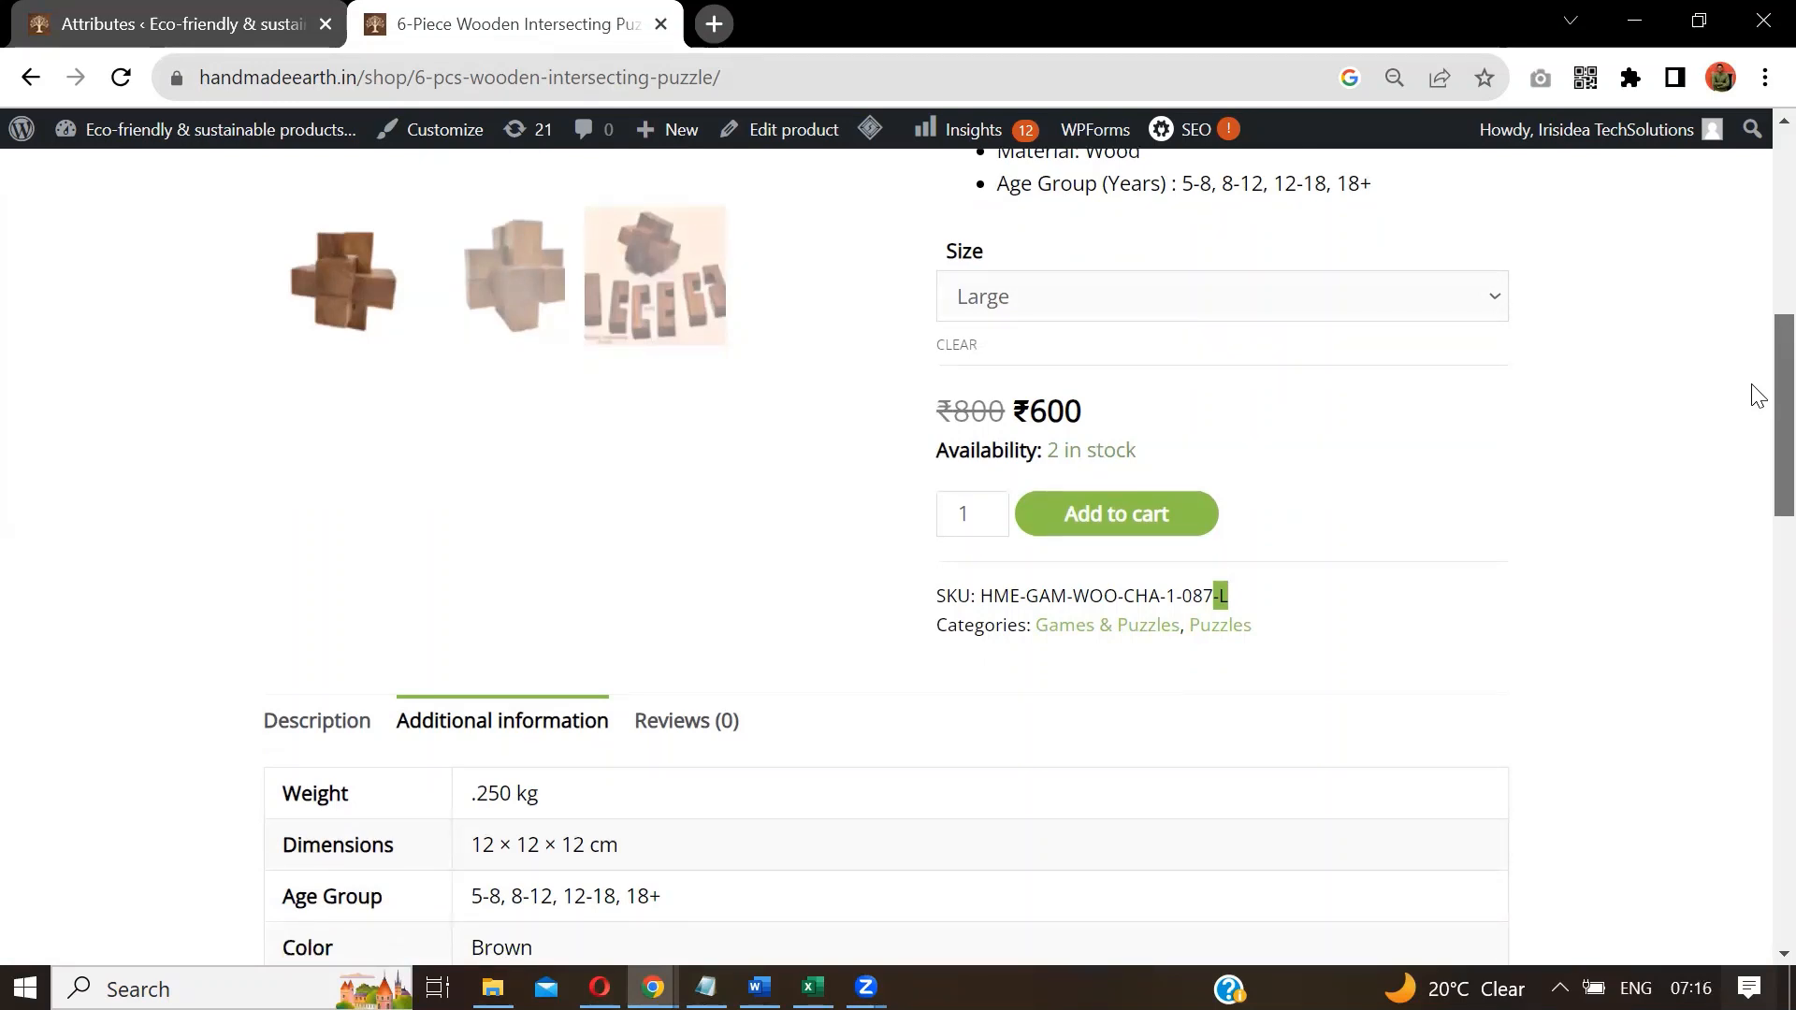
{"action": "scroll", "coordinate": [1754, 386], "scroll_direction": "up", "scroll_amount": 1}
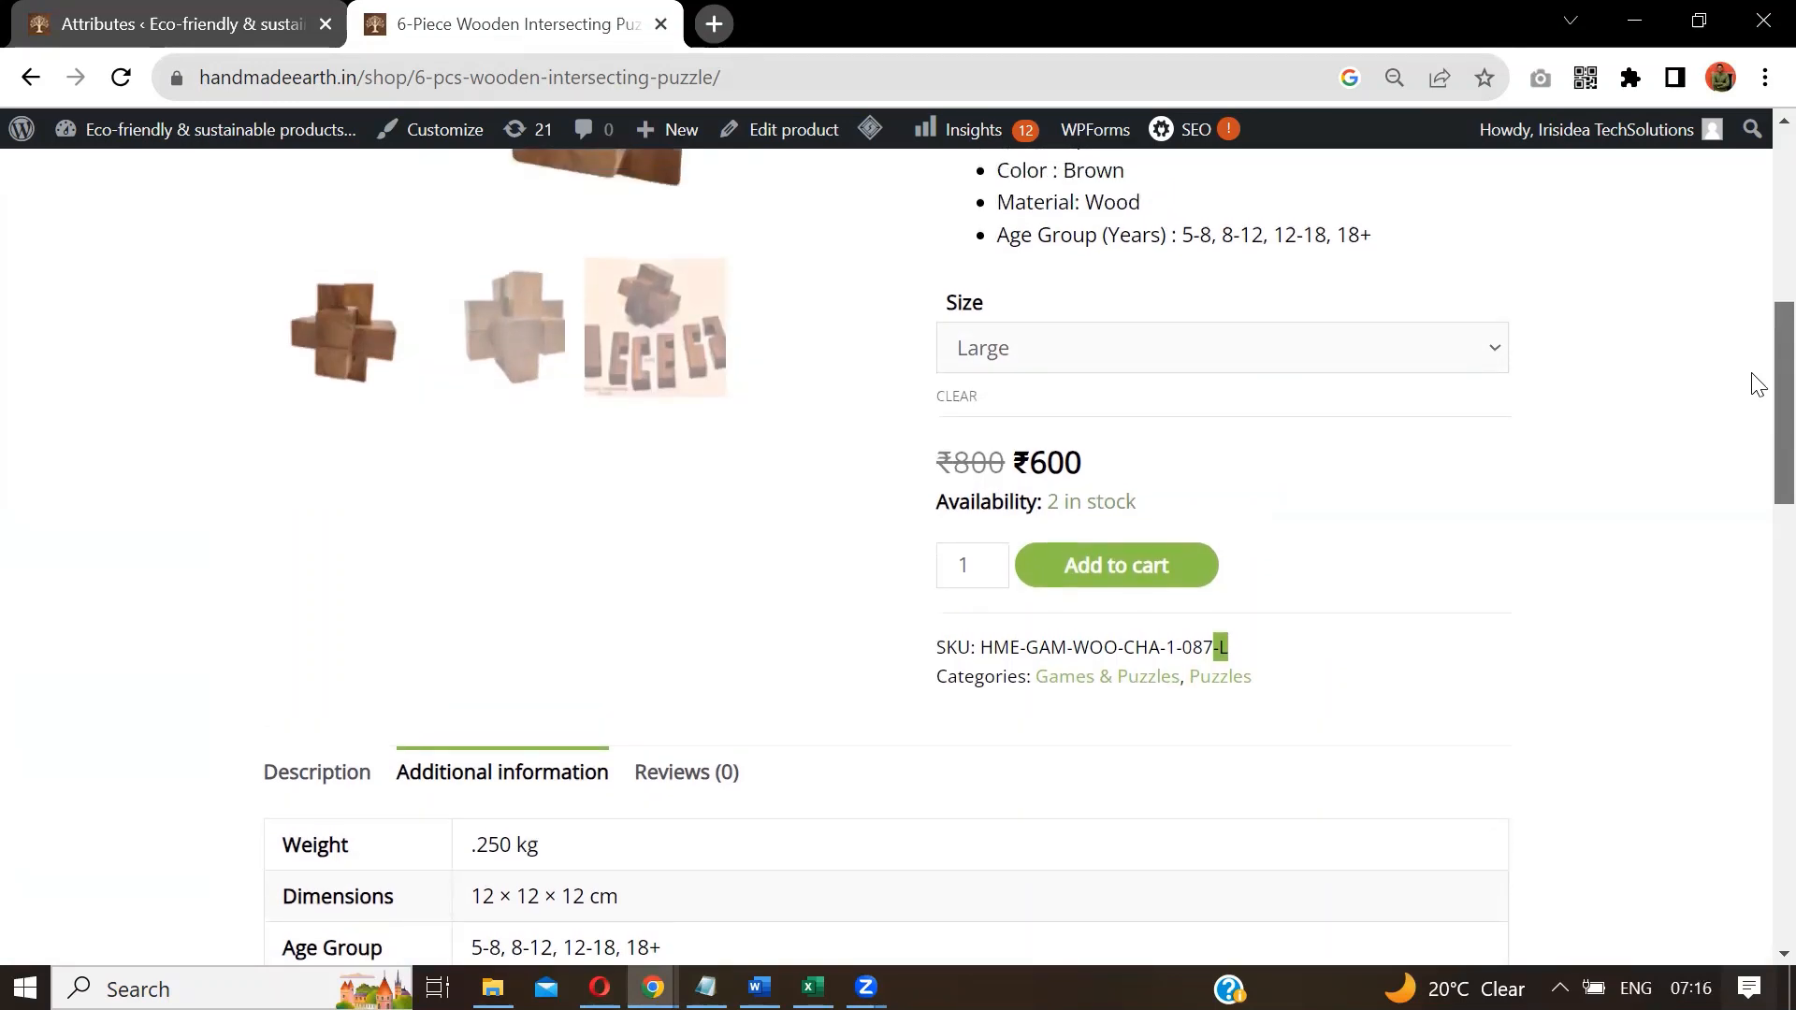
{"action": "scroll", "coordinate": [1754, 405], "scroll_direction": "down", "scroll_amount": 1}
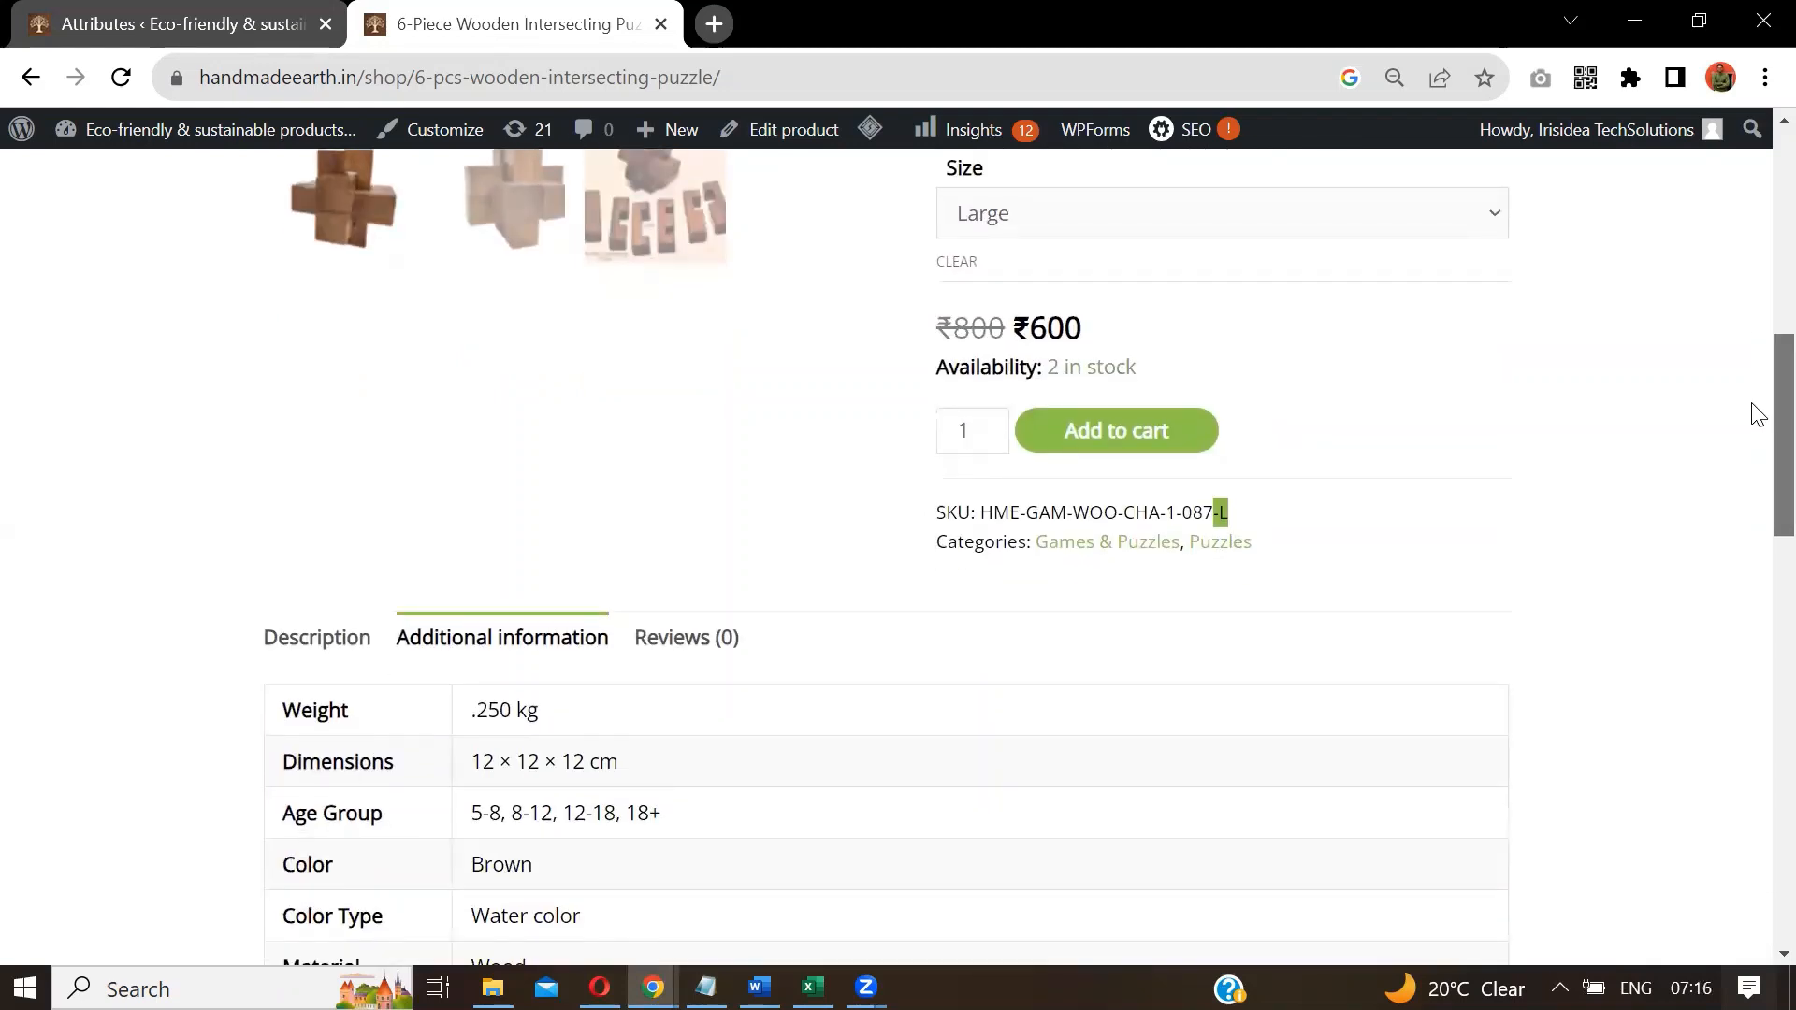
{"action": "scroll", "coordinate": [1757, 369], "scroll_direction": "up", "scroll_amount": 2}
{"action": "scroll", "coordinate": [1756, 392], "scroll_direction": "down", "scroll_amount": 2}
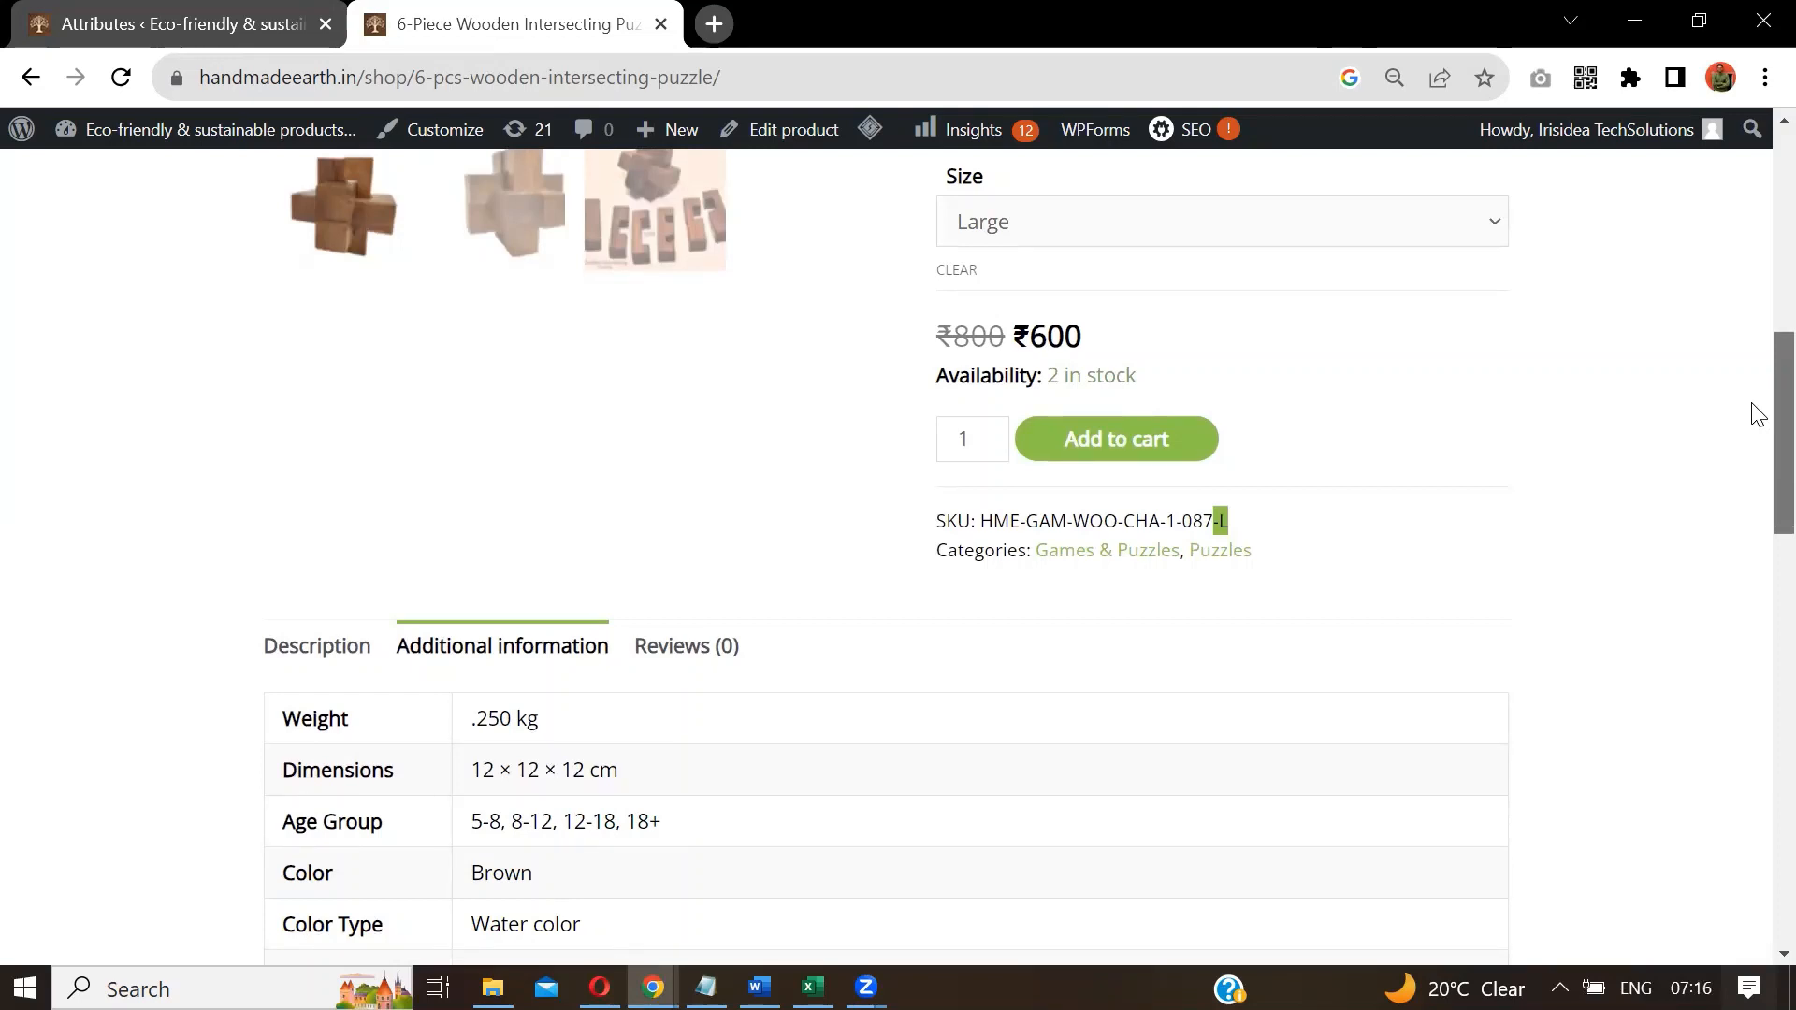
{"action": "scroll", "coordinate": [1756, 393], "scroll_direction": "up", "scroll_amount": 2}
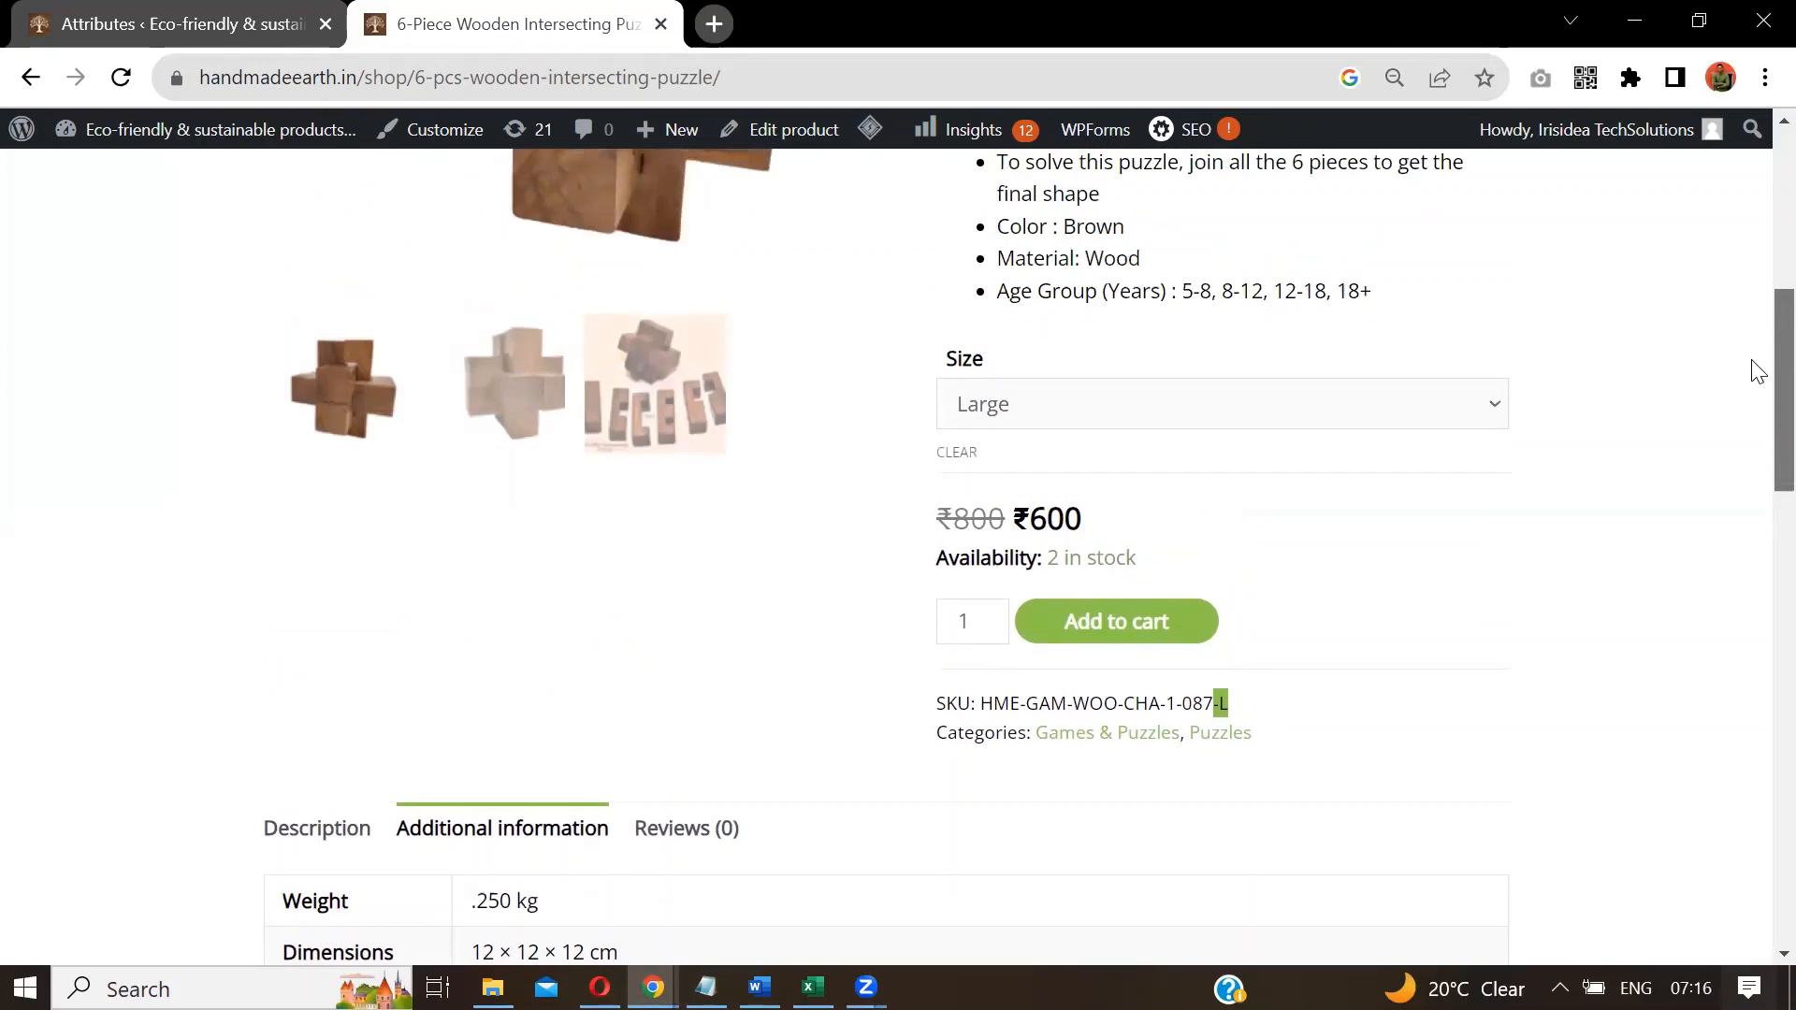
{"action": "scroll", "coordinate": [1756, 371], "scroll_direction": "up", "scroll_amount": 1}
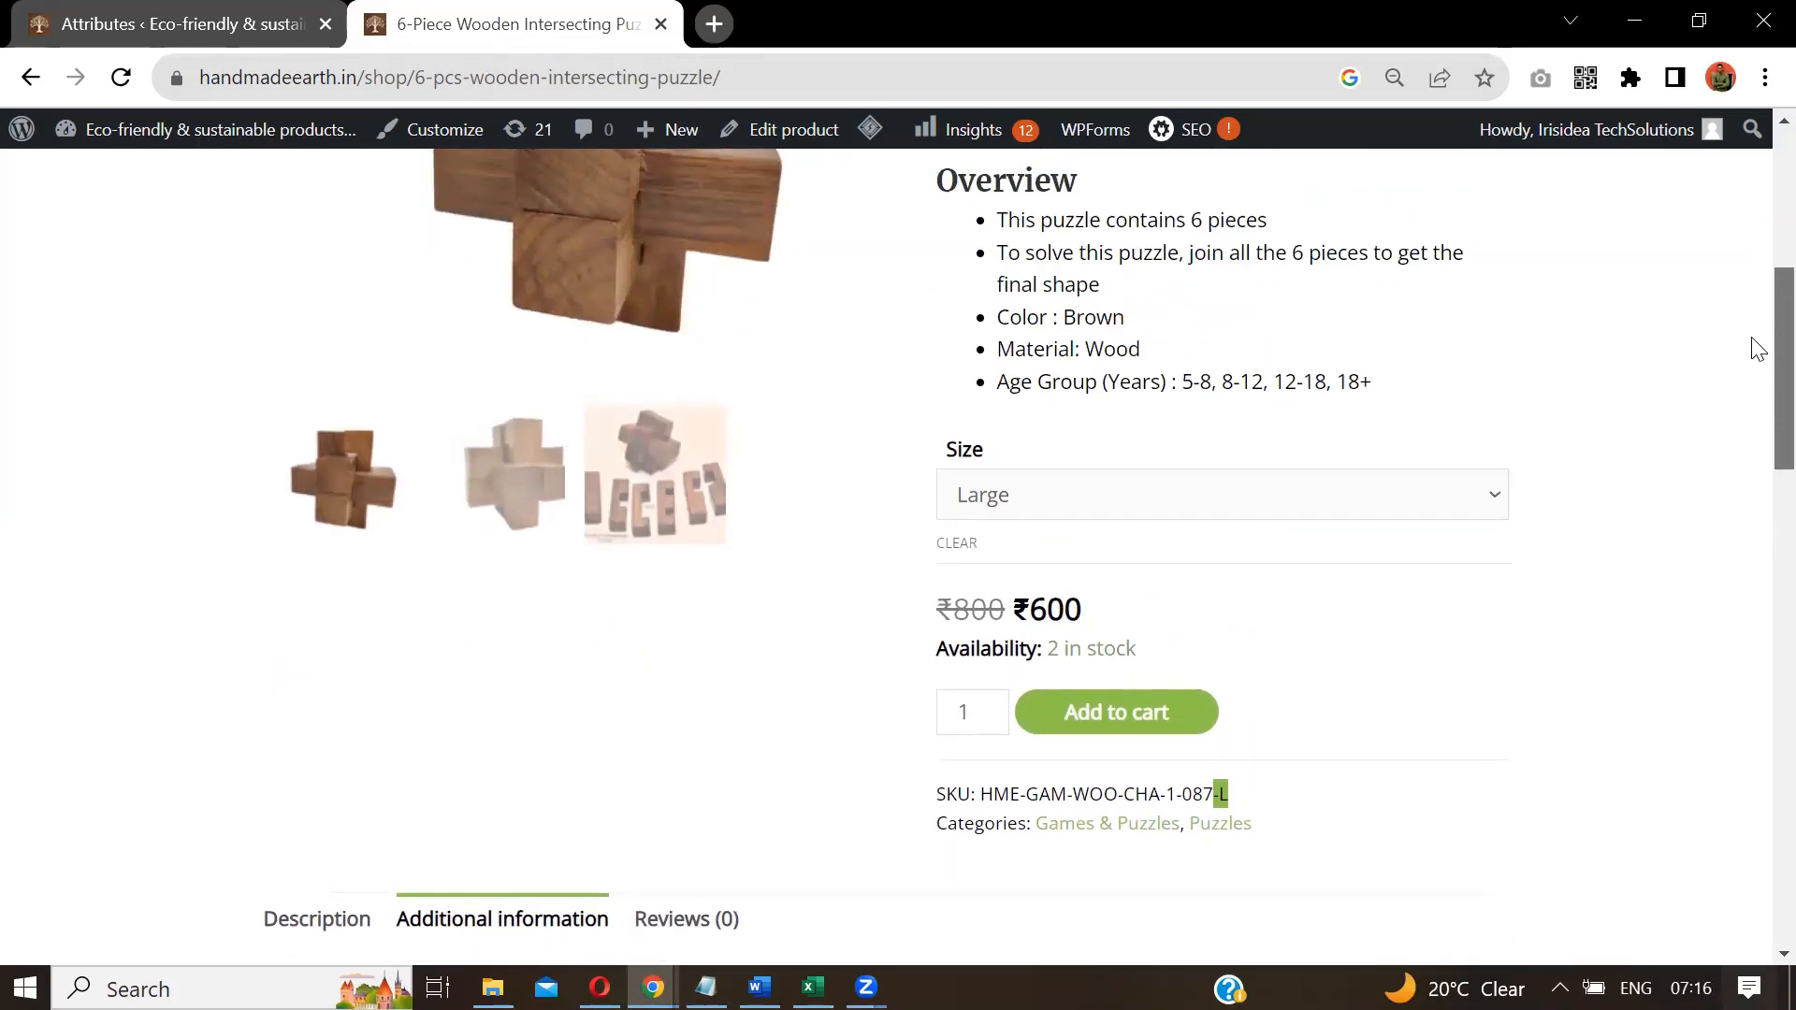
{"action": "scroll", "coordinate": [1756, 365], "scroll_direction": "down", "scroll_amount": 1}
{"action": "scroll", "coordinate": [1756, 337], "scroll_direction": "up", "scroll_amount": 2}
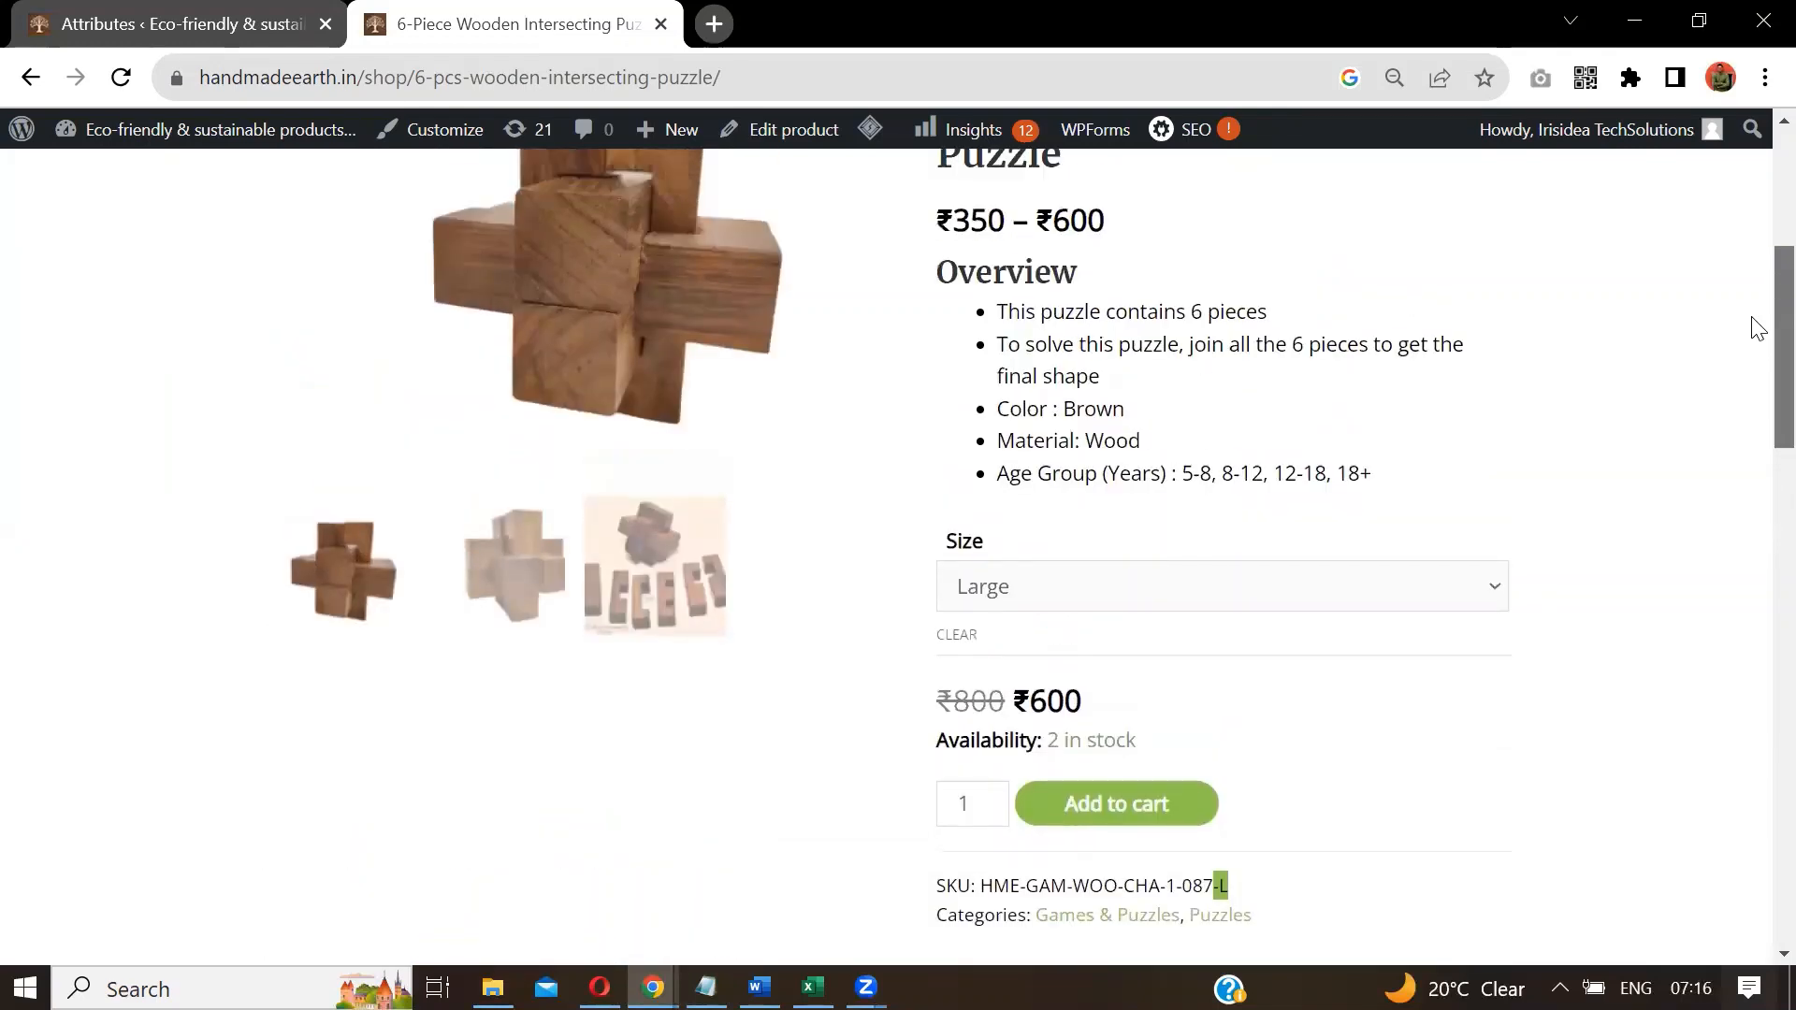
{"action": "scroll", "coordinate": [1756, 318], "scroll_direction": "up", "scroll_amount": 1}
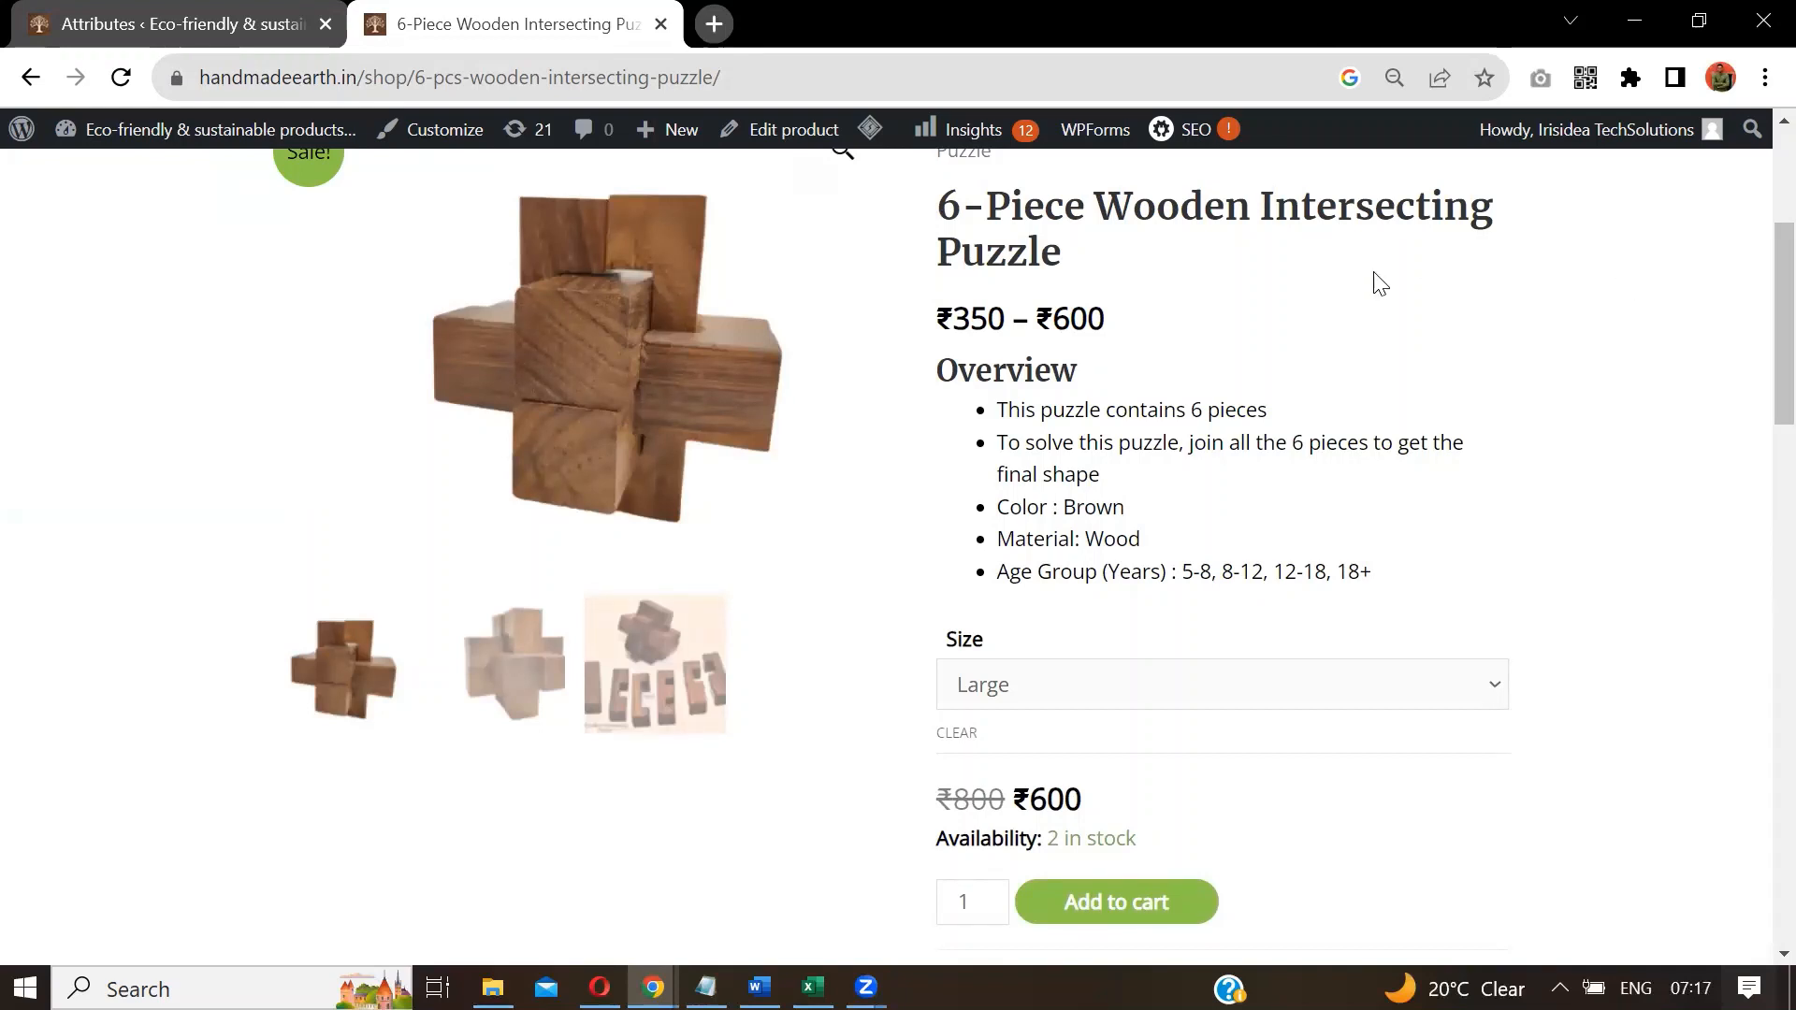
Return to the product attributes admin page and add a new attribute named "Select the color".
{"action": "left_click", "coordinate": [259, 13]}
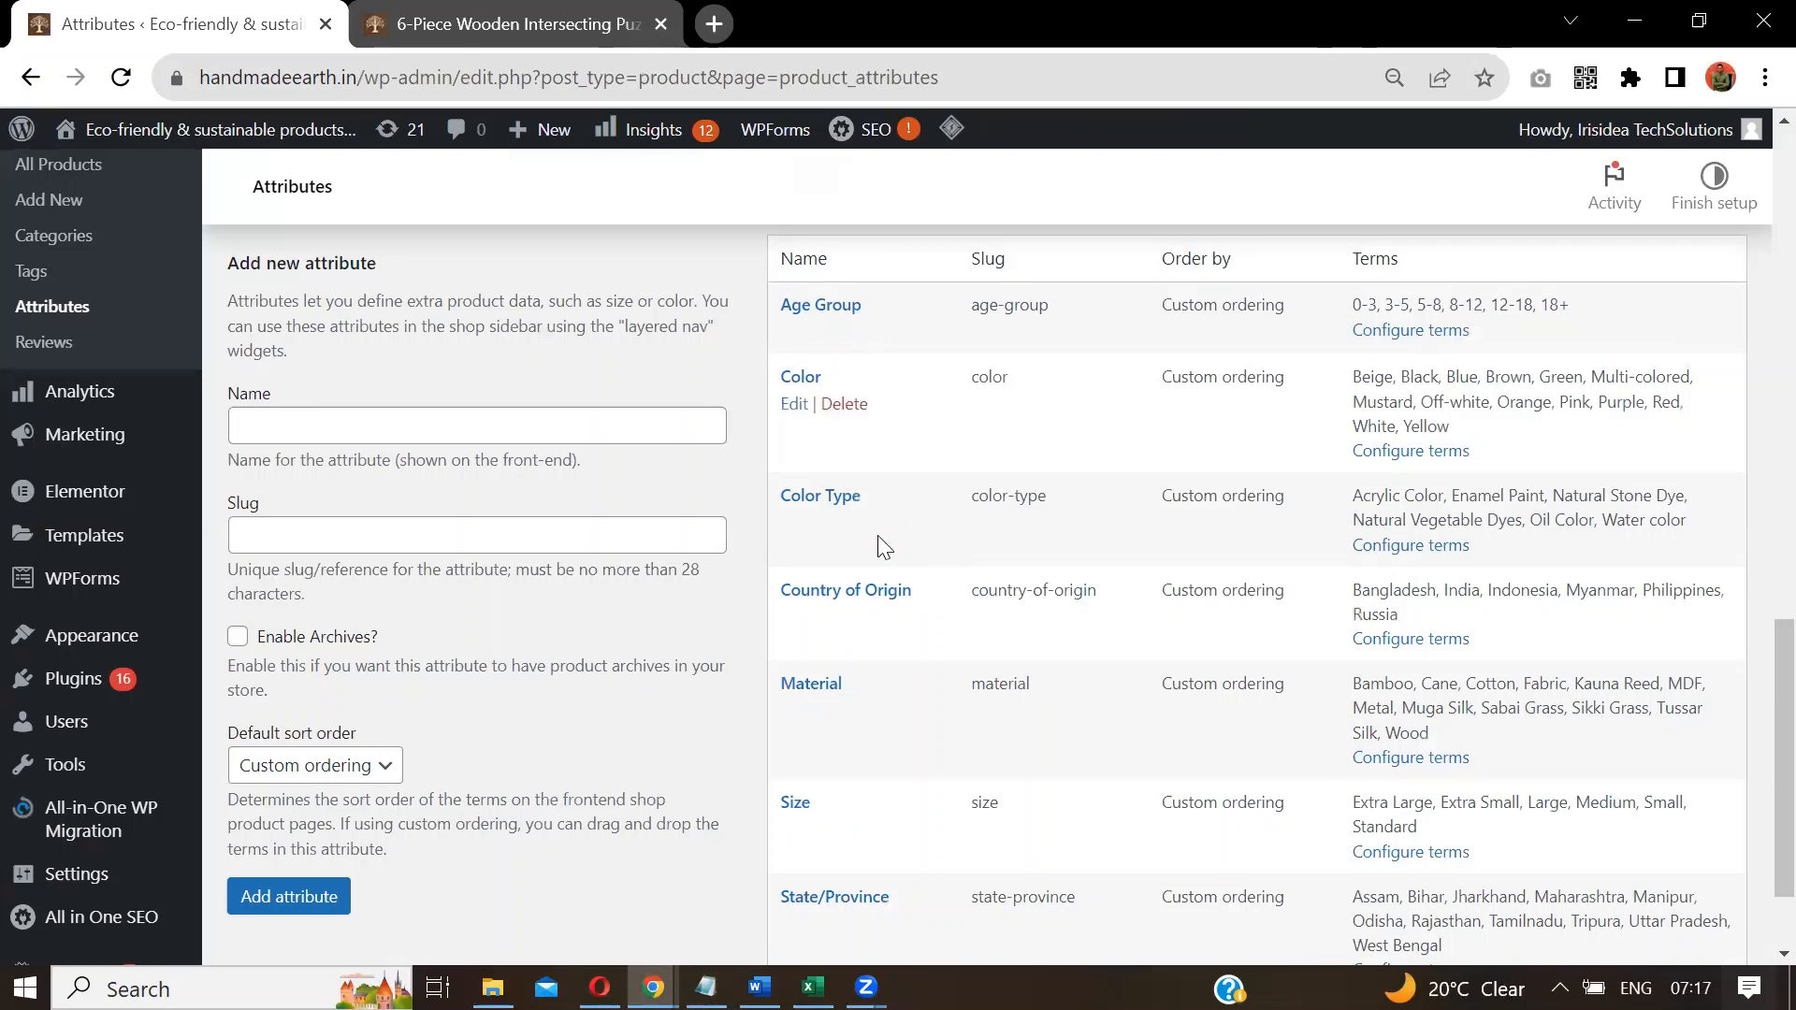
{"action": "left_click", "coordinate": [448, 424]}
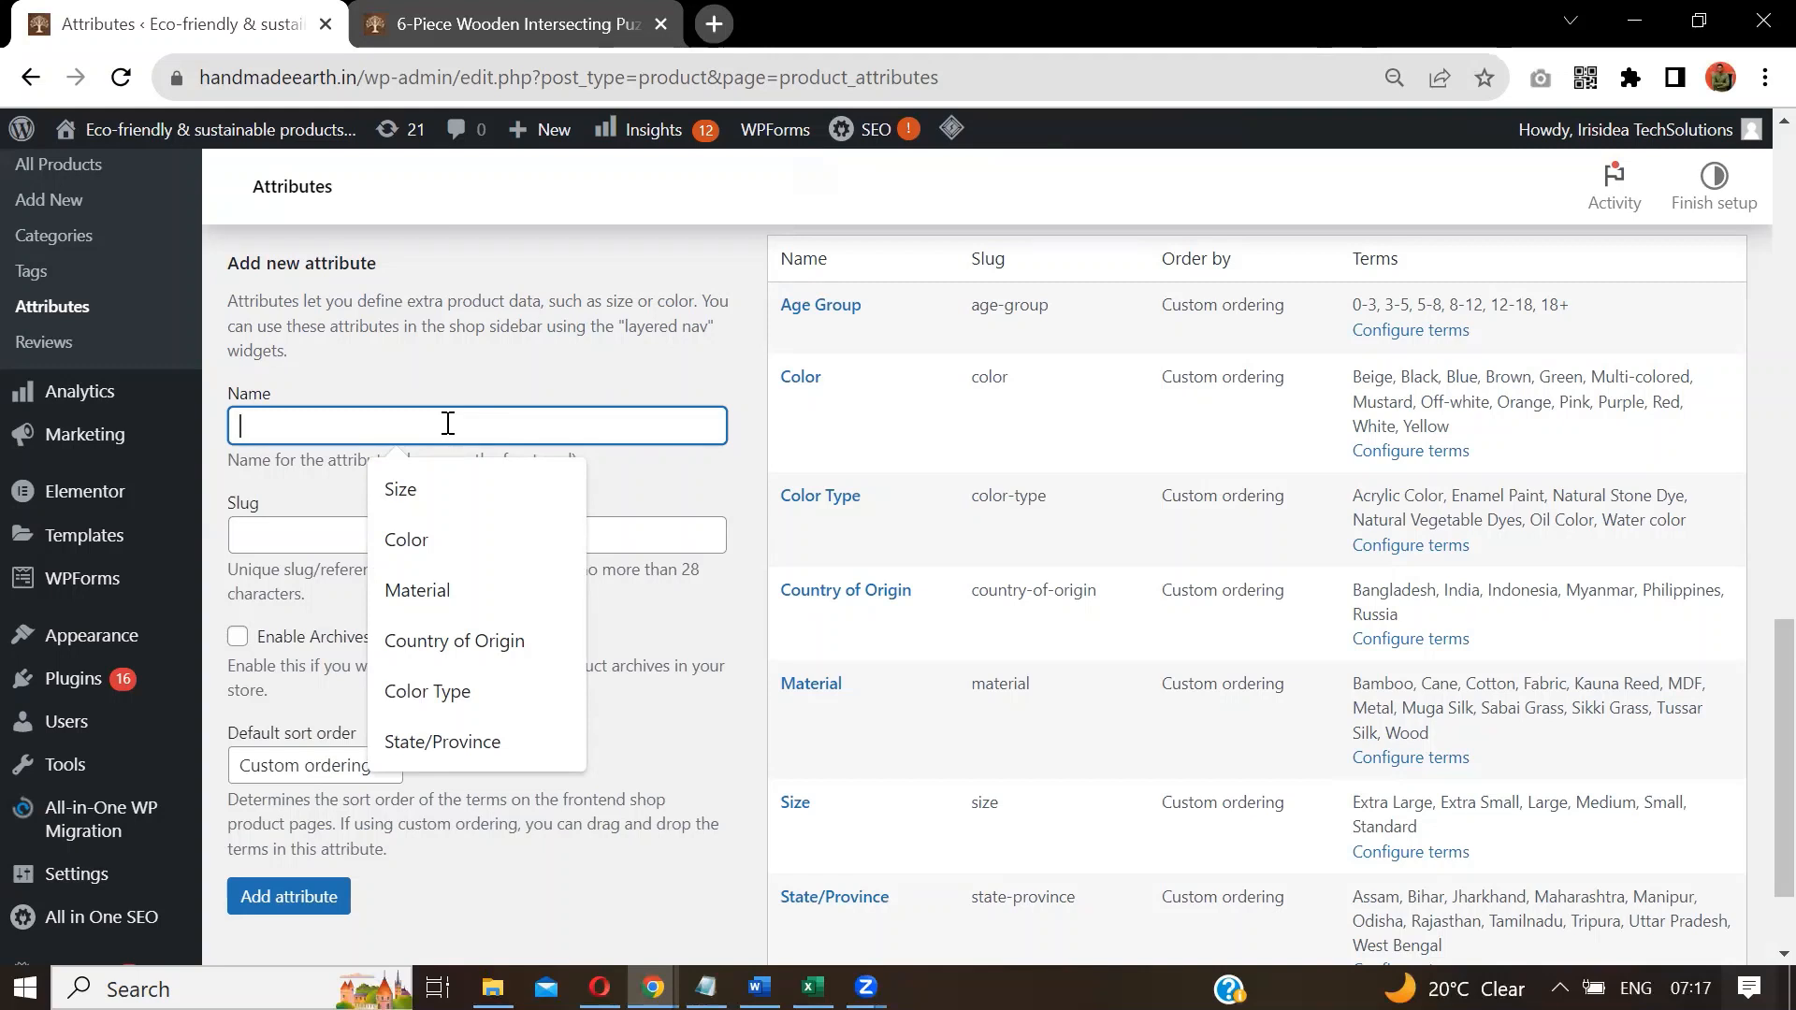
{"action": "type", "text": "S"}
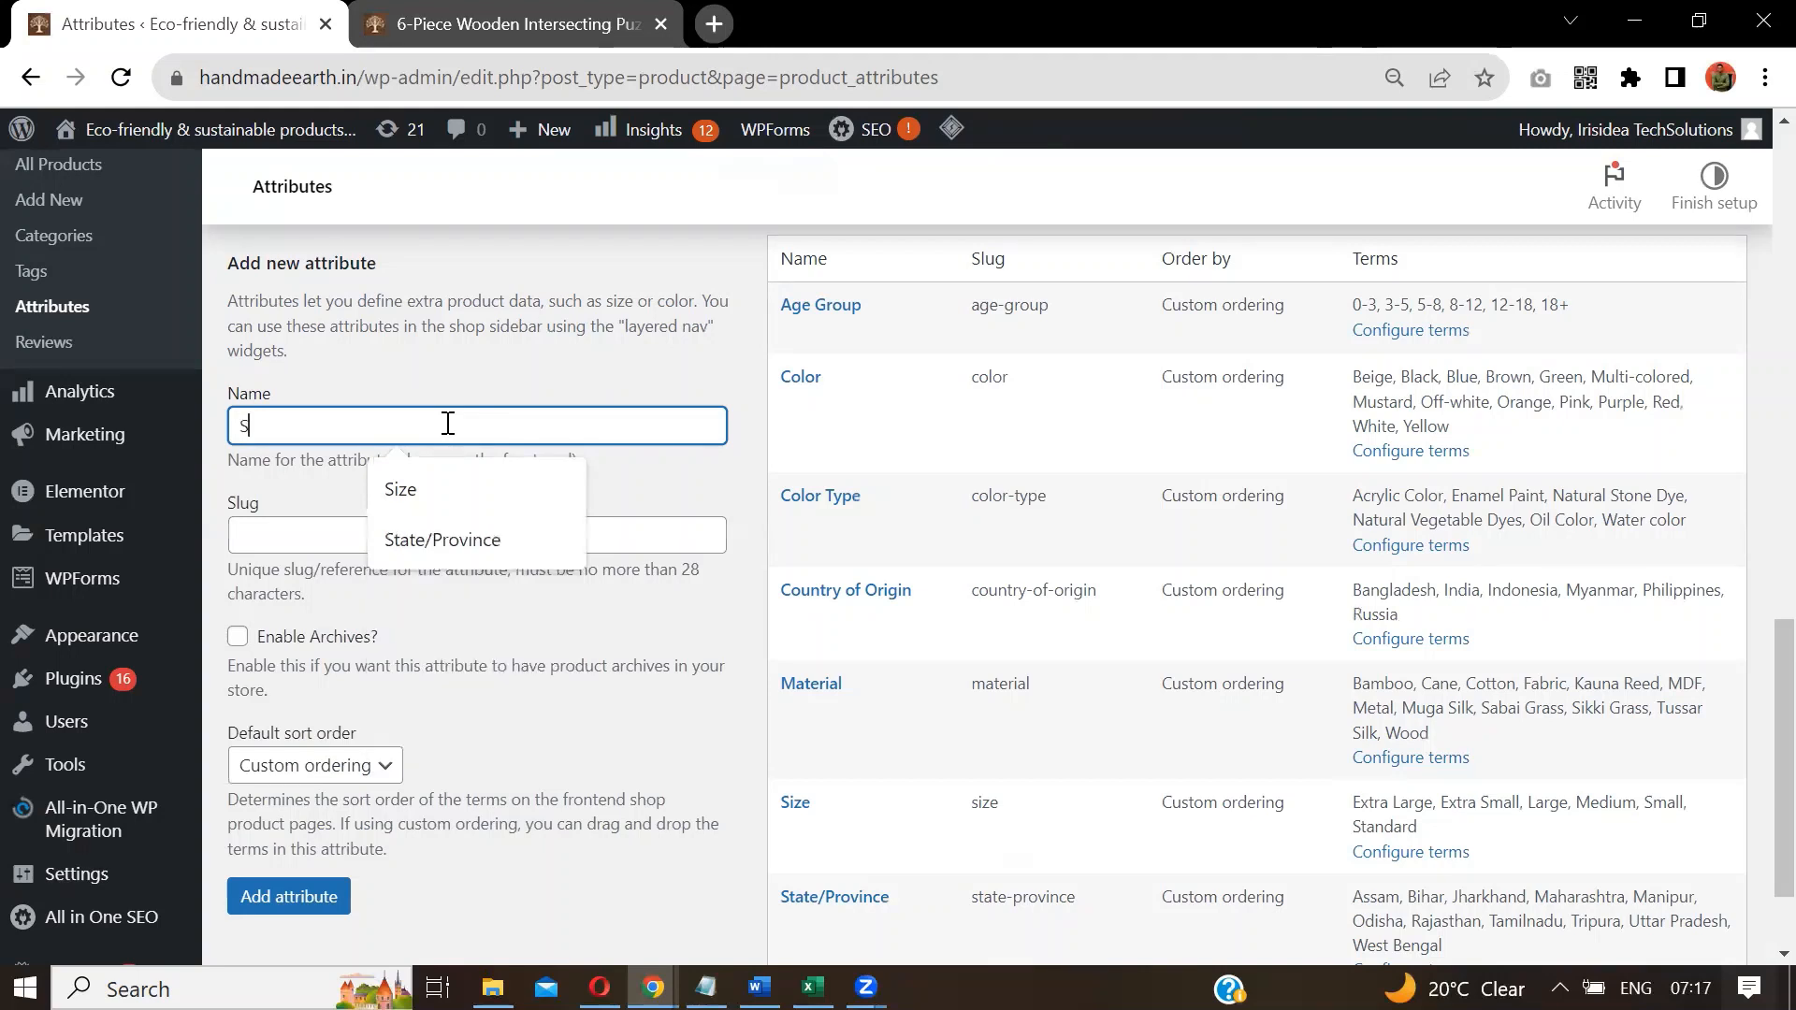
{"action": "type", "text": "elect t"}
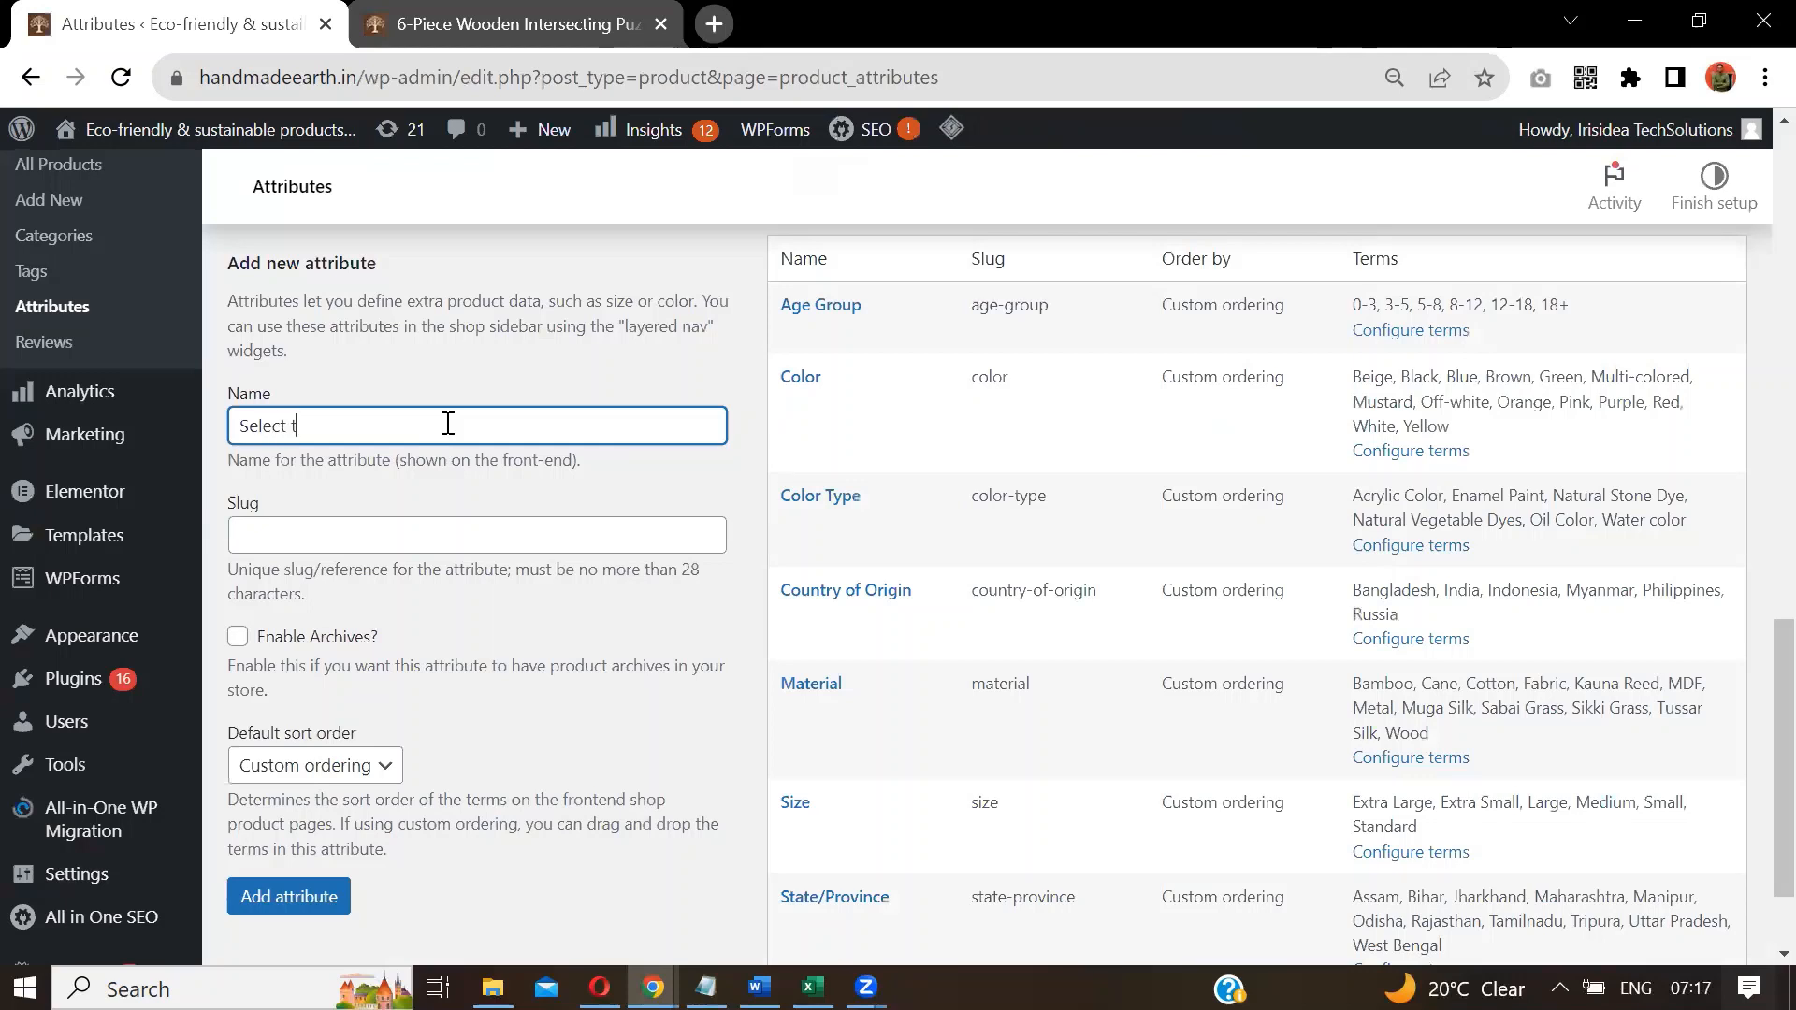
{"action": "type", "text": "he colou"}
{"action": "key", "text": "BackSpace"}
{"action": "type", "text": "r"}
{"action": "left_click", "coordinate": [307, 908]}
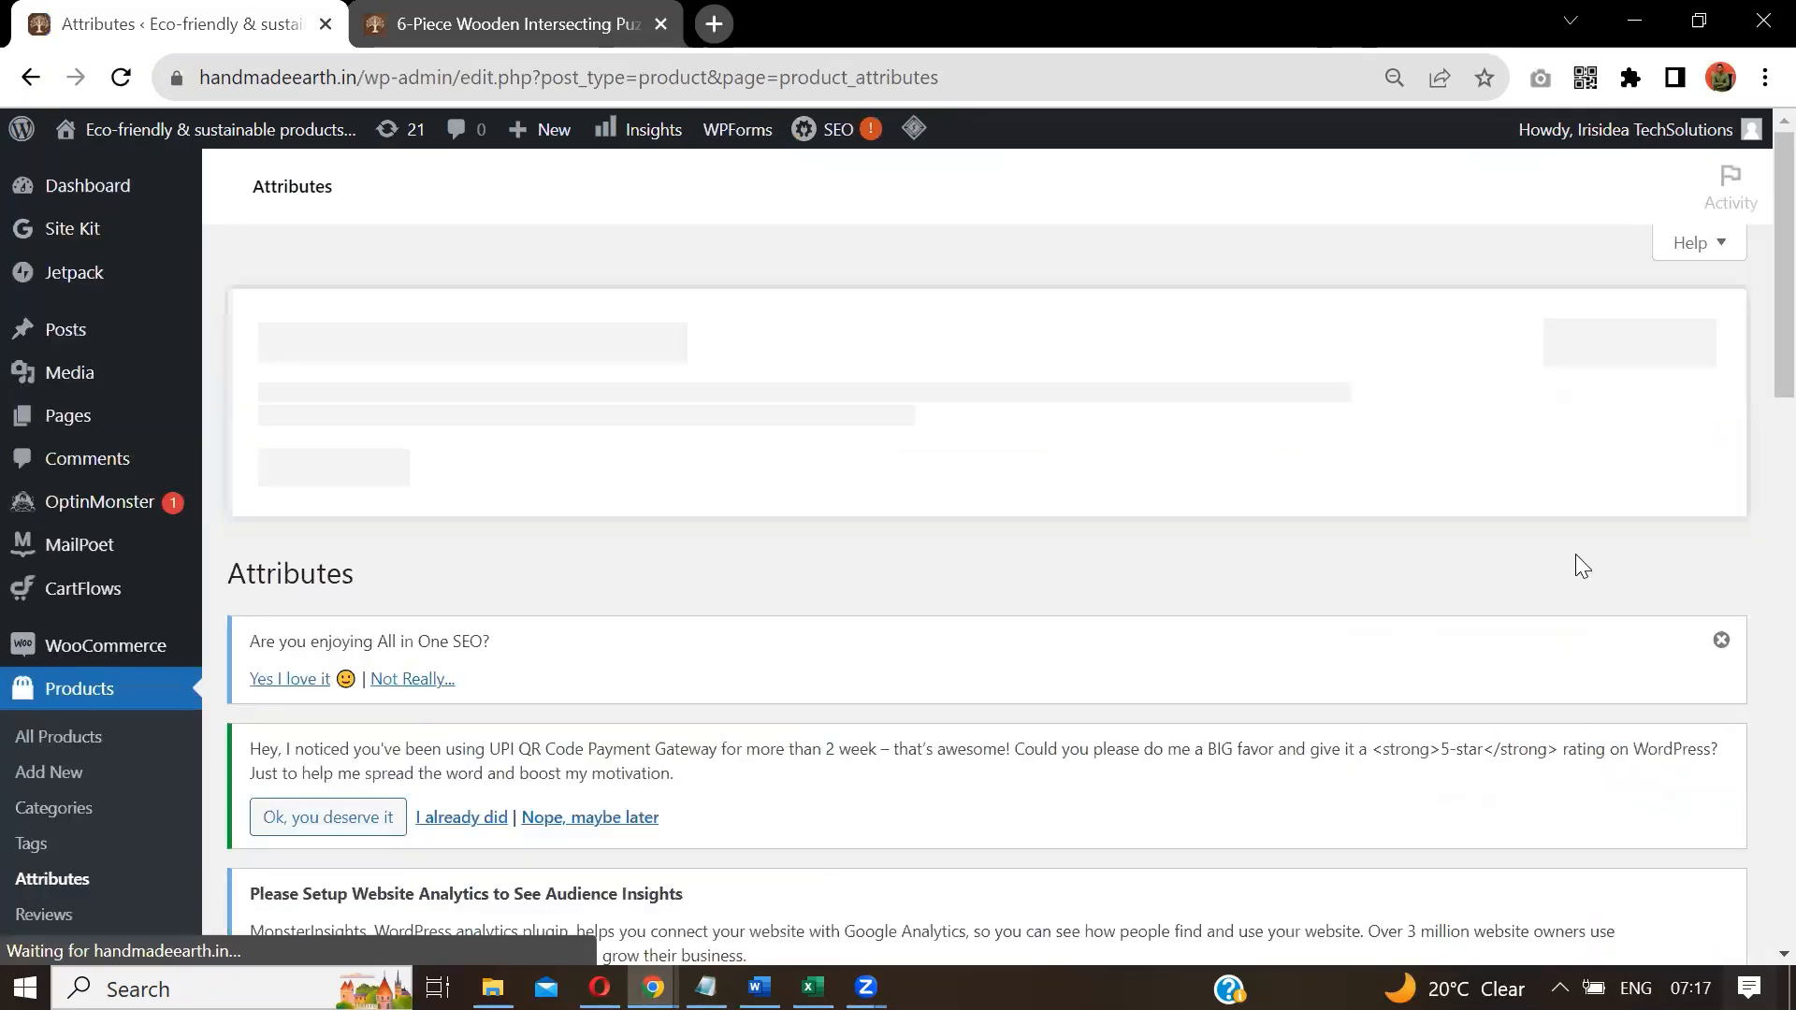
Open the term configuration of the "Select the color" attribute and add the term Red.
{"action": "left_click_drag", "start_coordinate": [1752, 346], "coordinate": [1751, 831]}
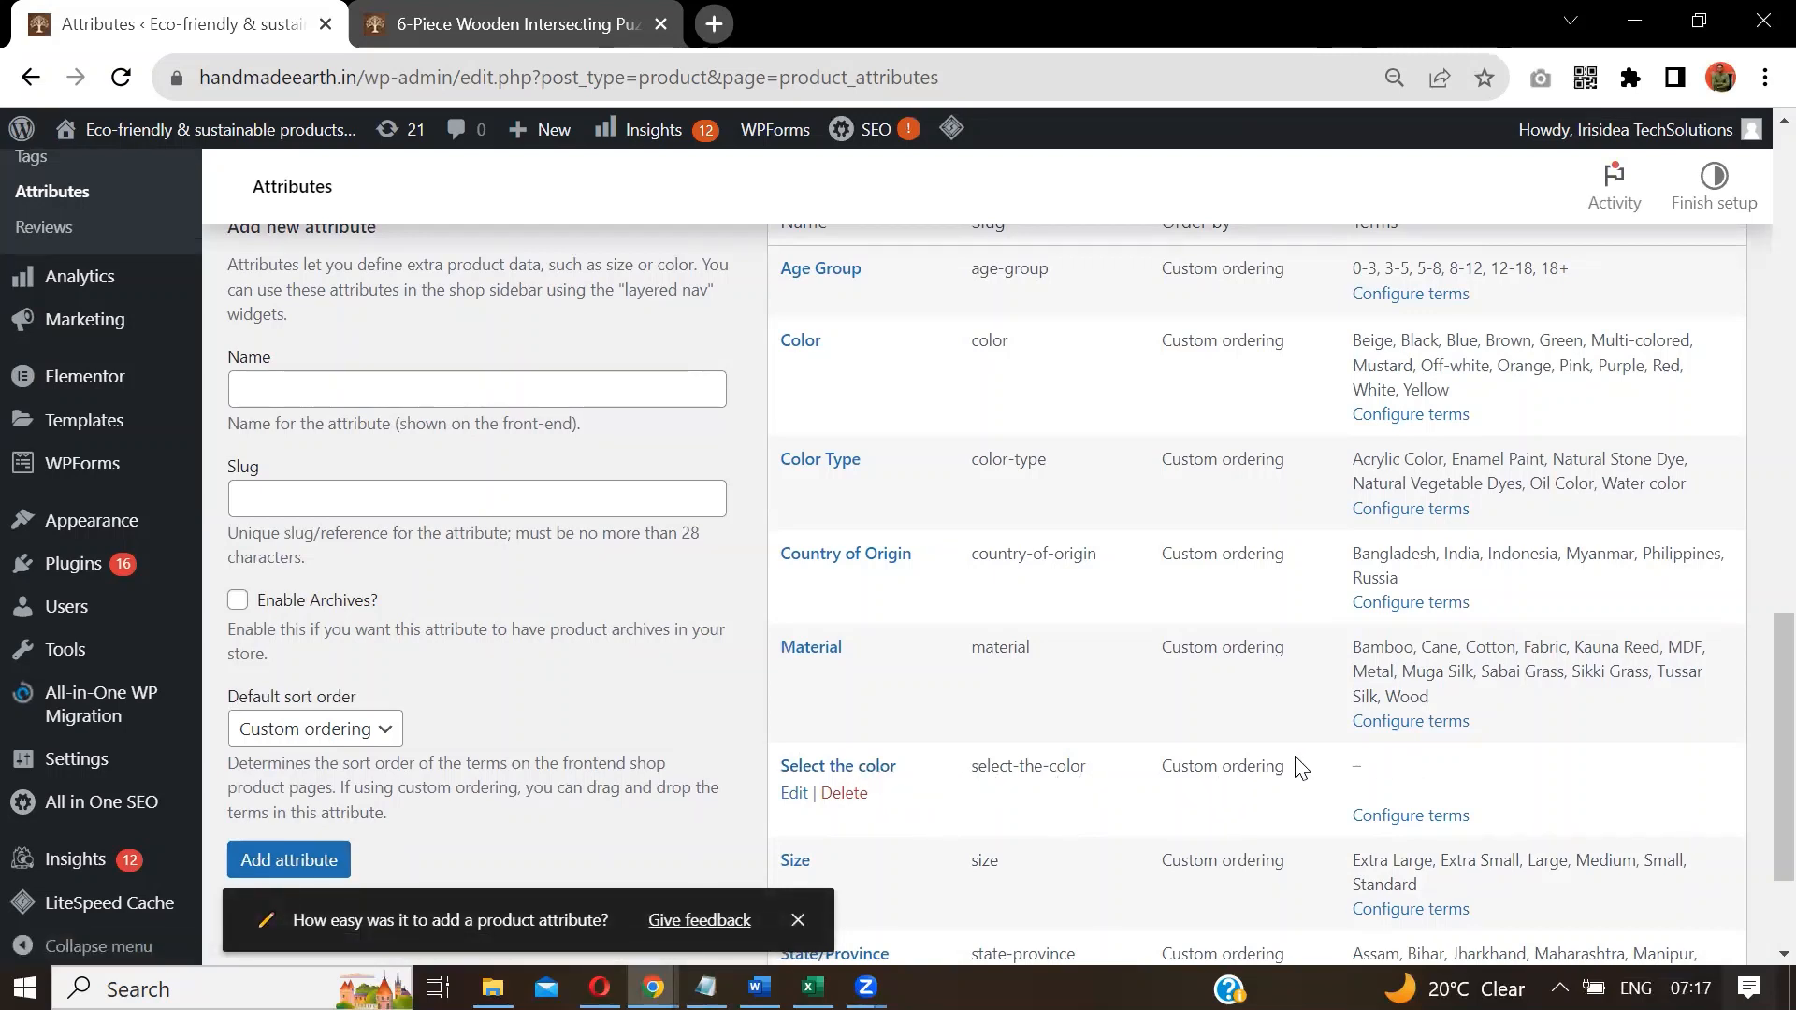
{"action": "left_click", "coordinate": [1410, 817]}
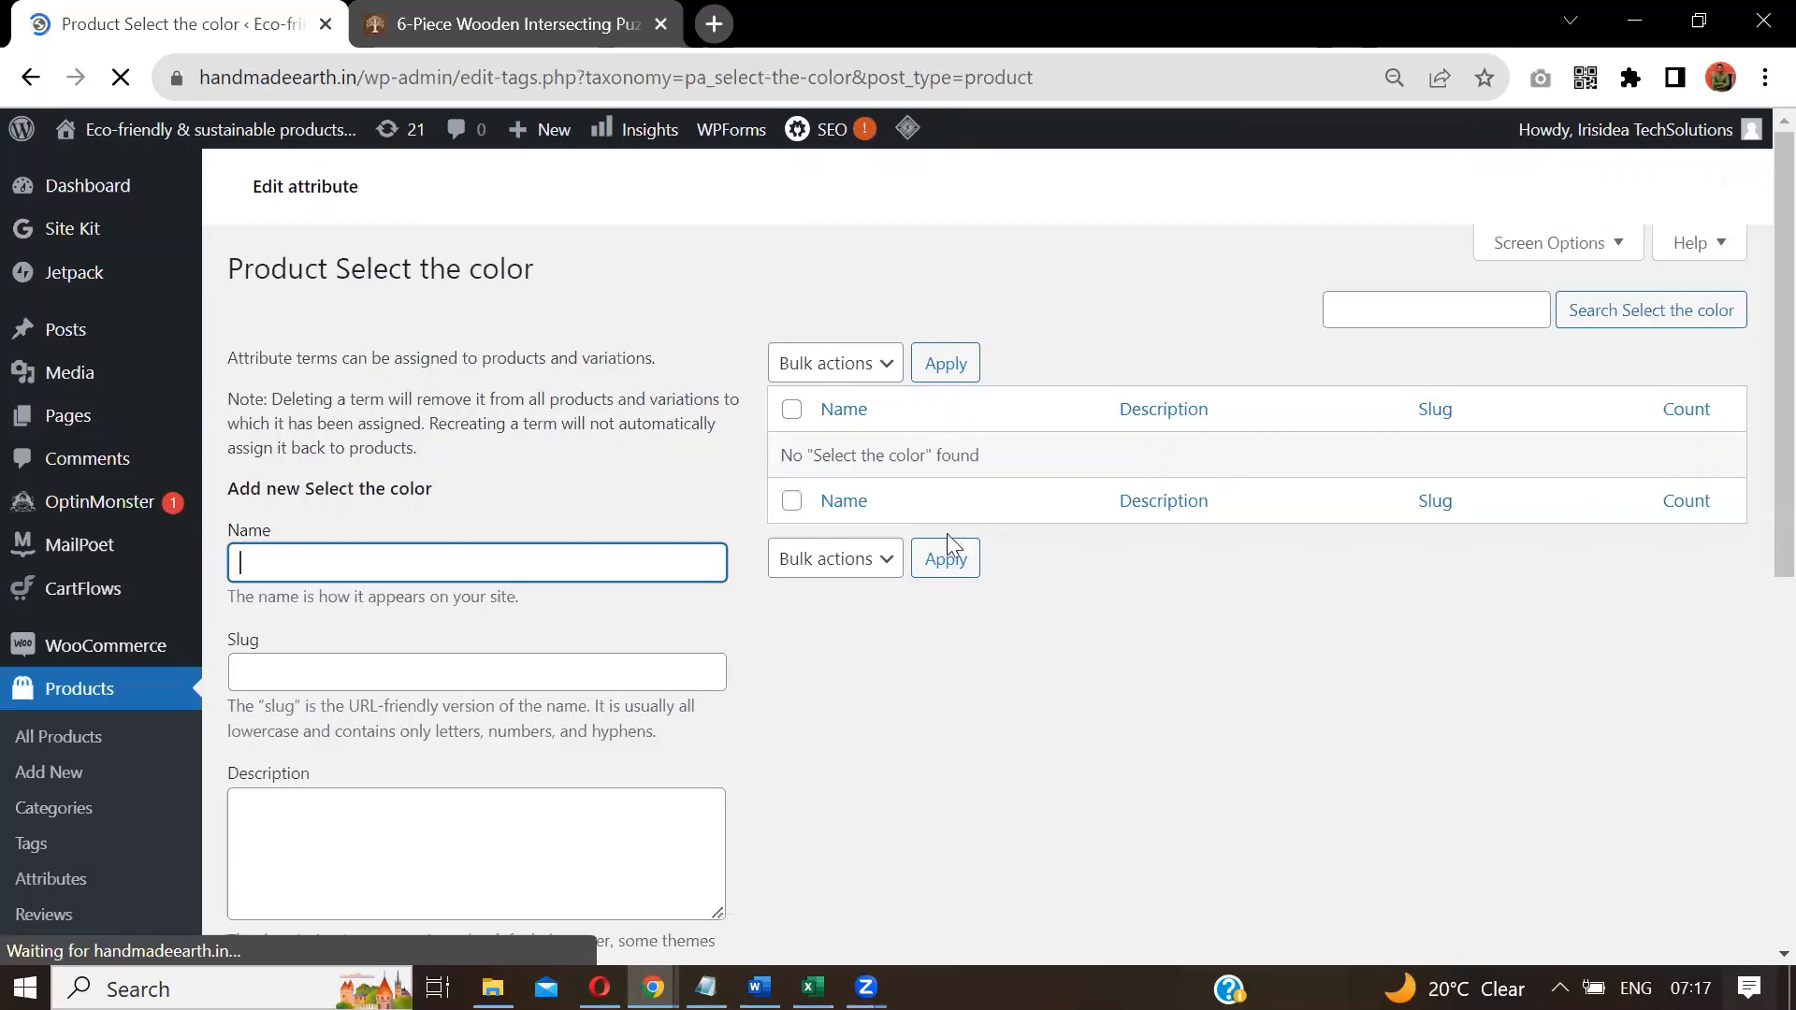
{"action": "scroll", "coordinate": [1751, 468], "scroll_direction": "down", "scroll_amount": 3}
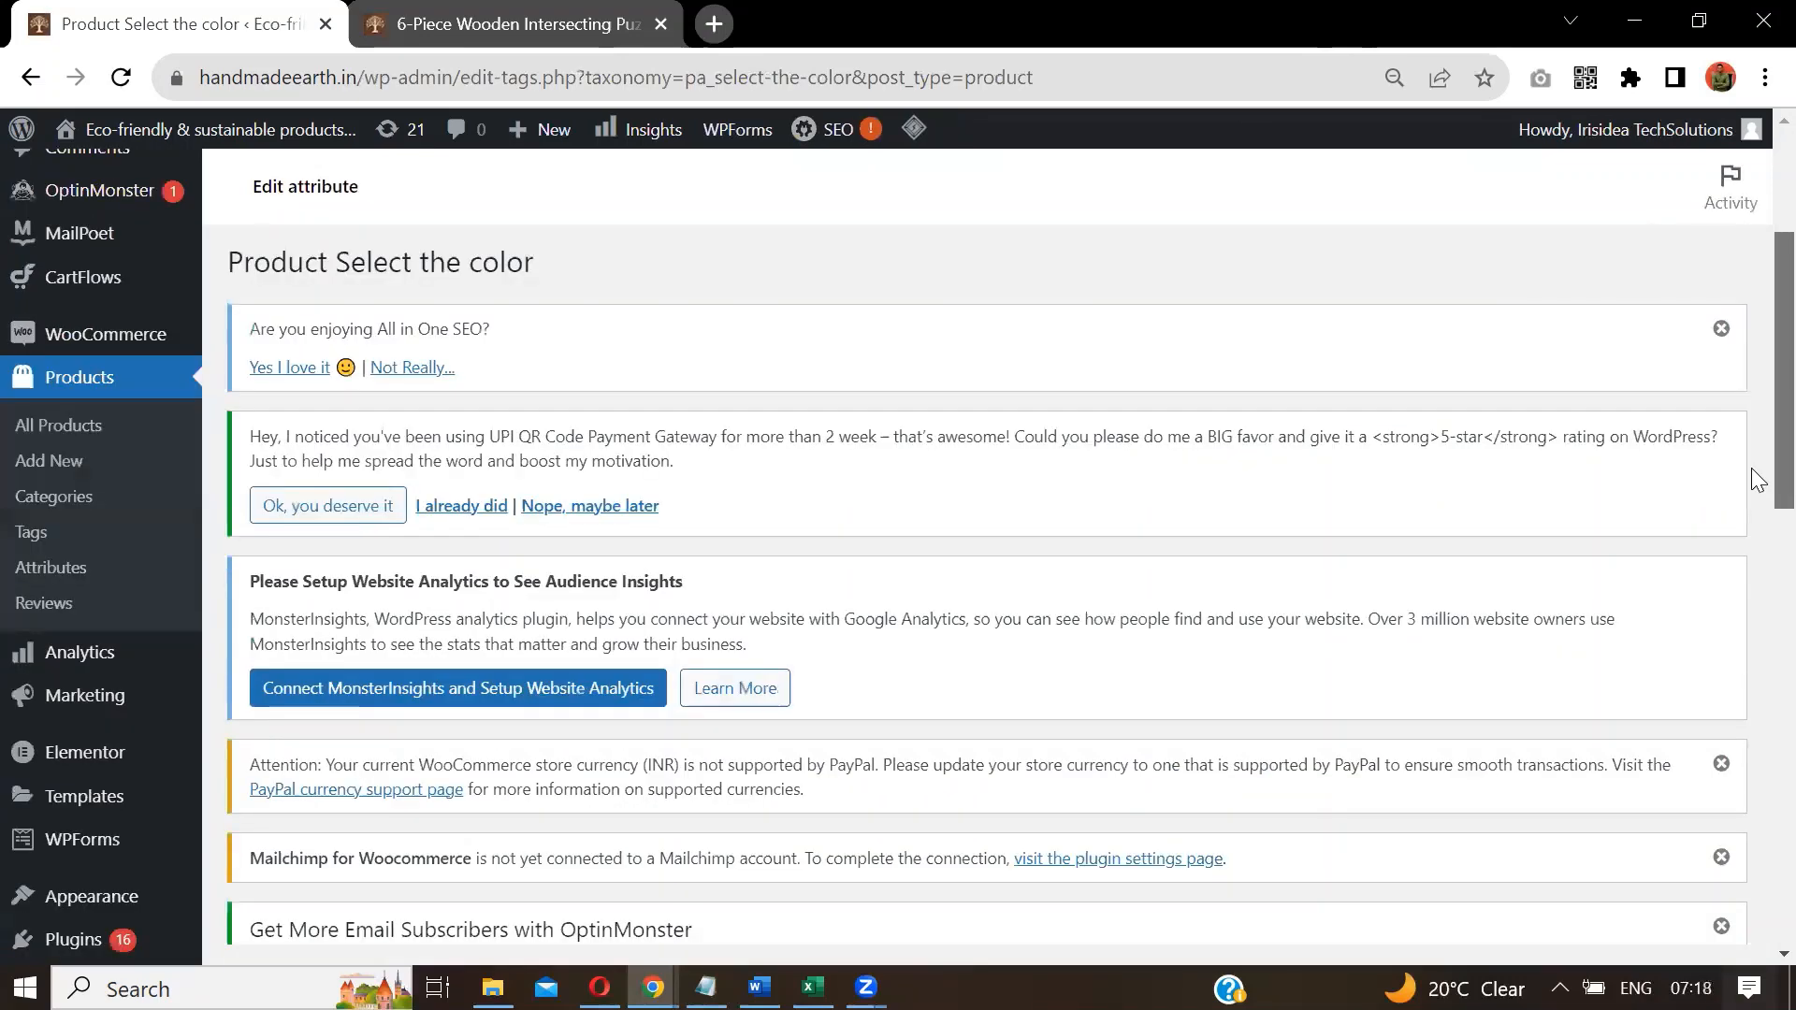
{"action": "scroll", "coordinate": [1751, 468], "scroll_direction": "down", "scroll_amount": 10}
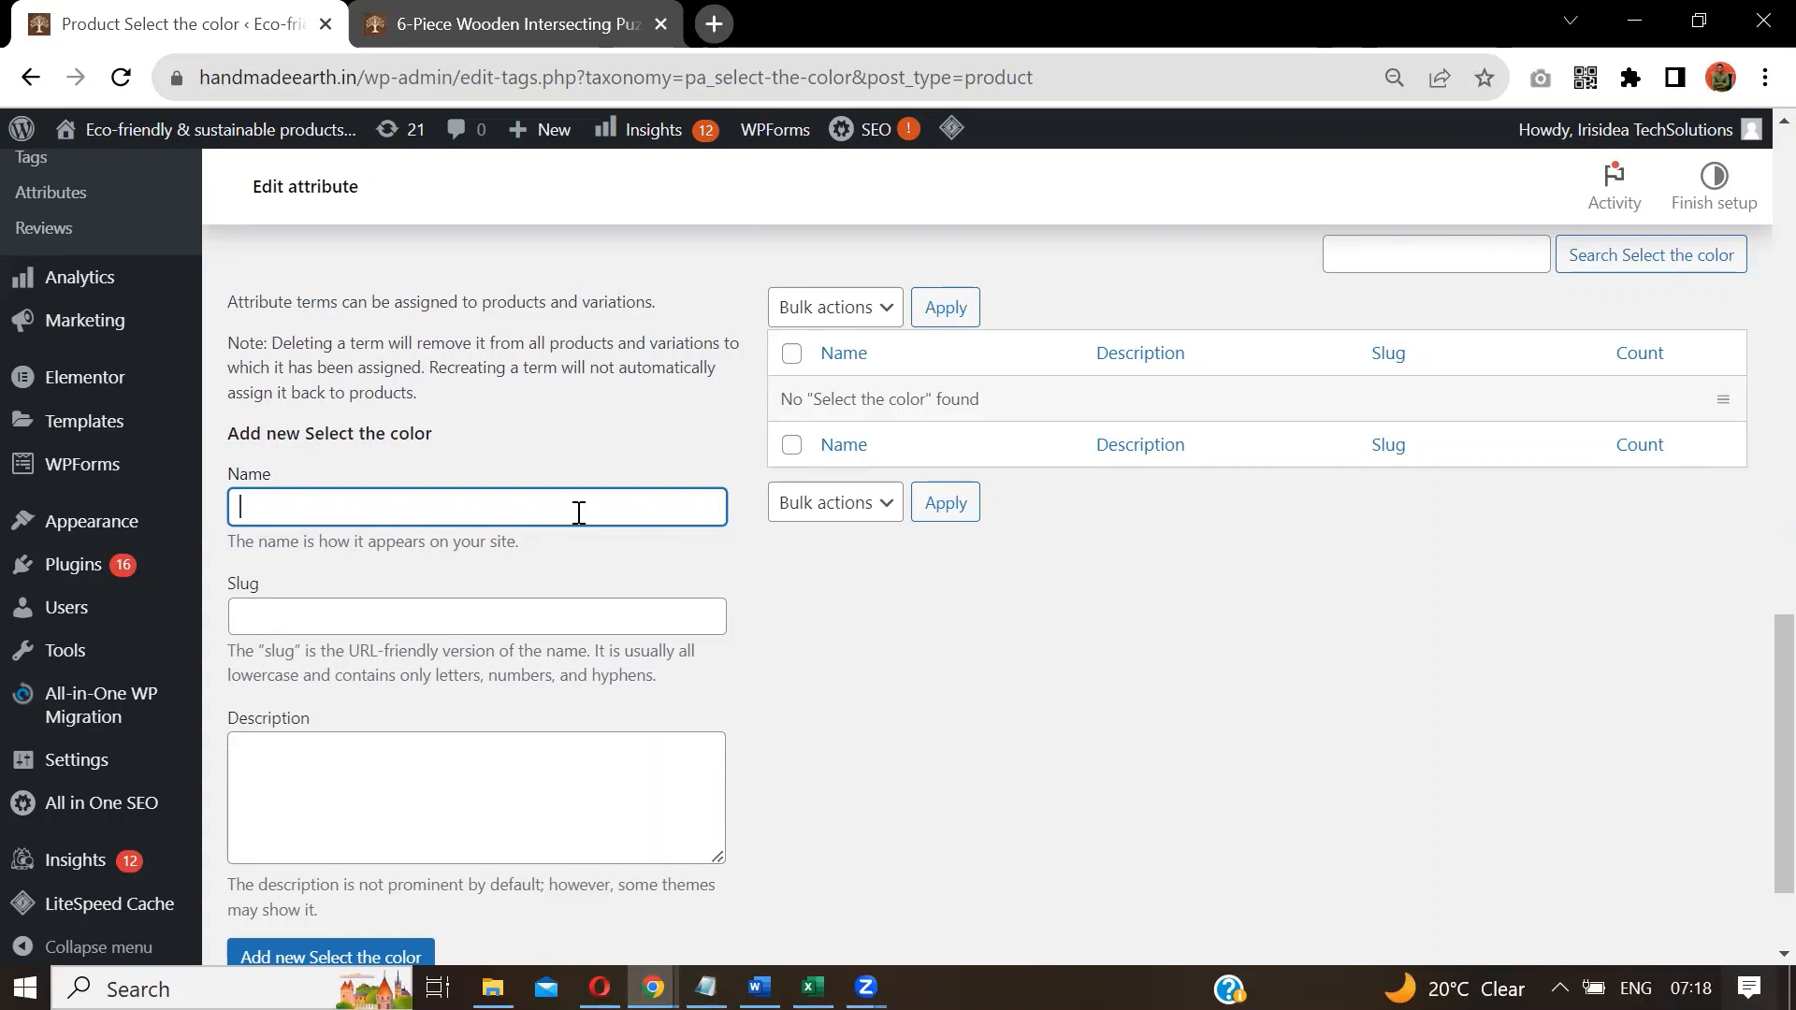
{"action": "type", "text": "Red"}
{"action": "scroll", "coordinate": [1757, 700], "scroll_direction": "down", "scroll_amount": 1}
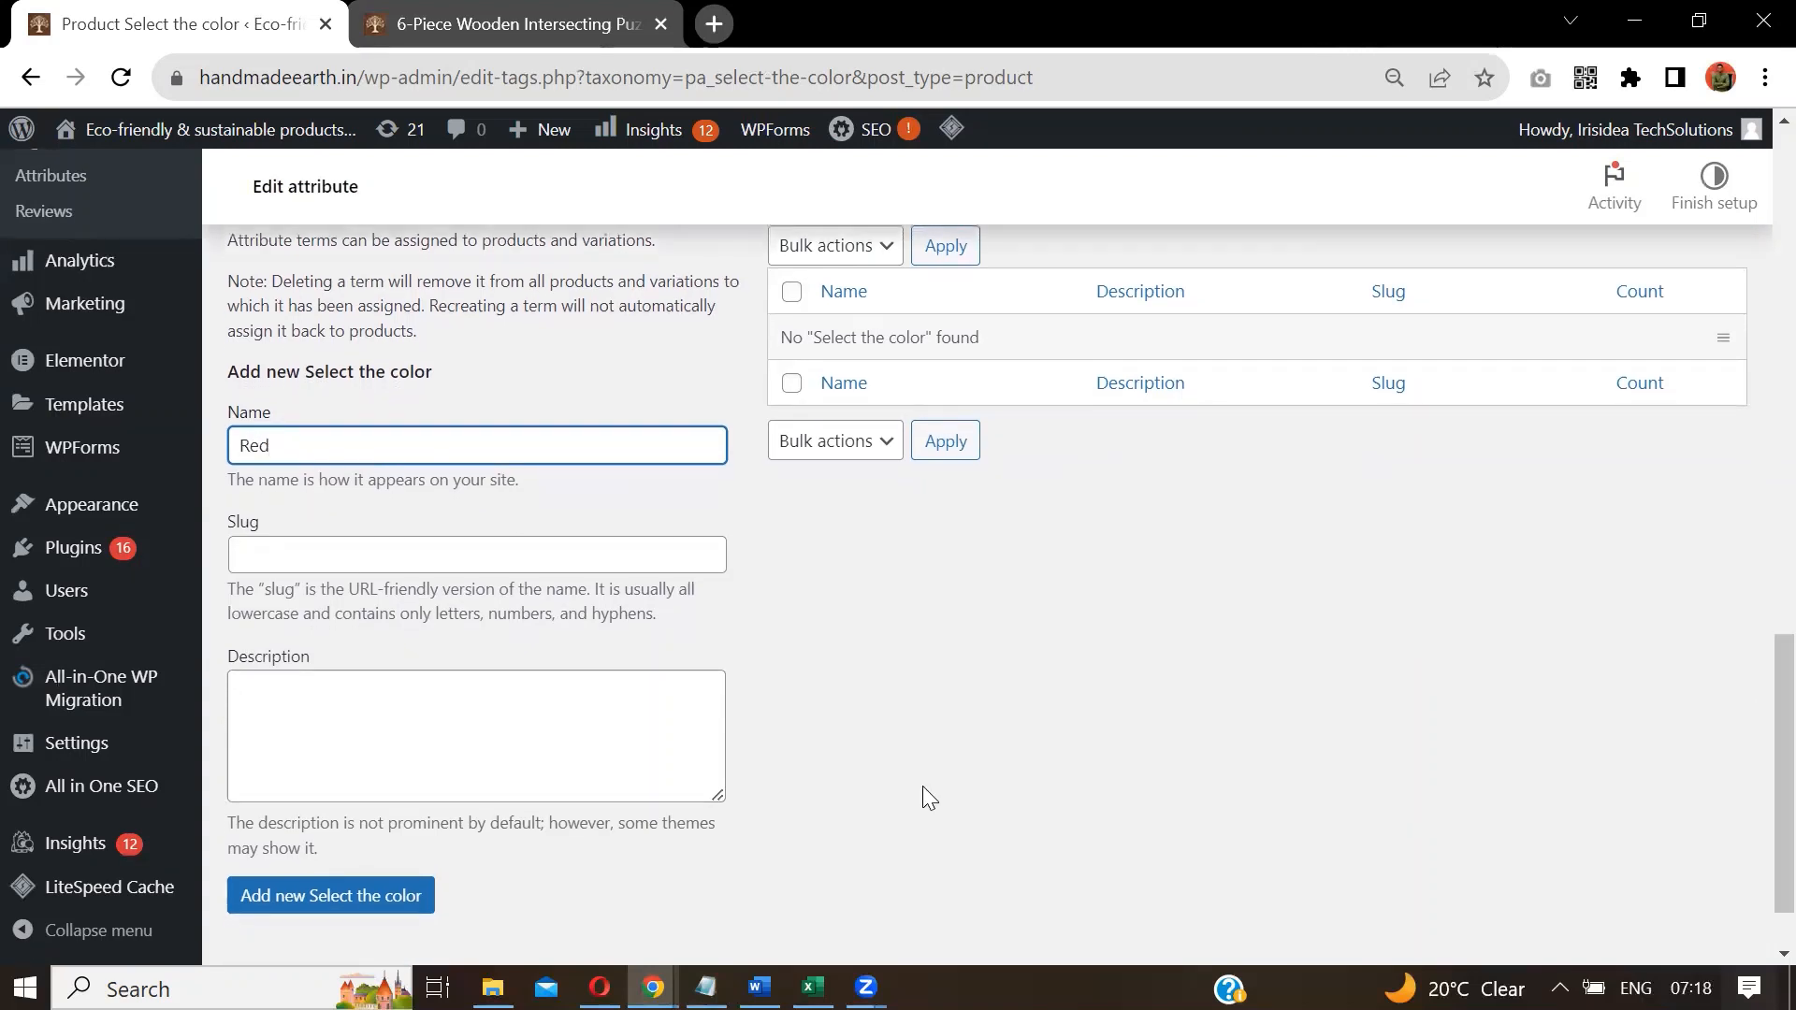
{"action": "key", "text": "Return"}
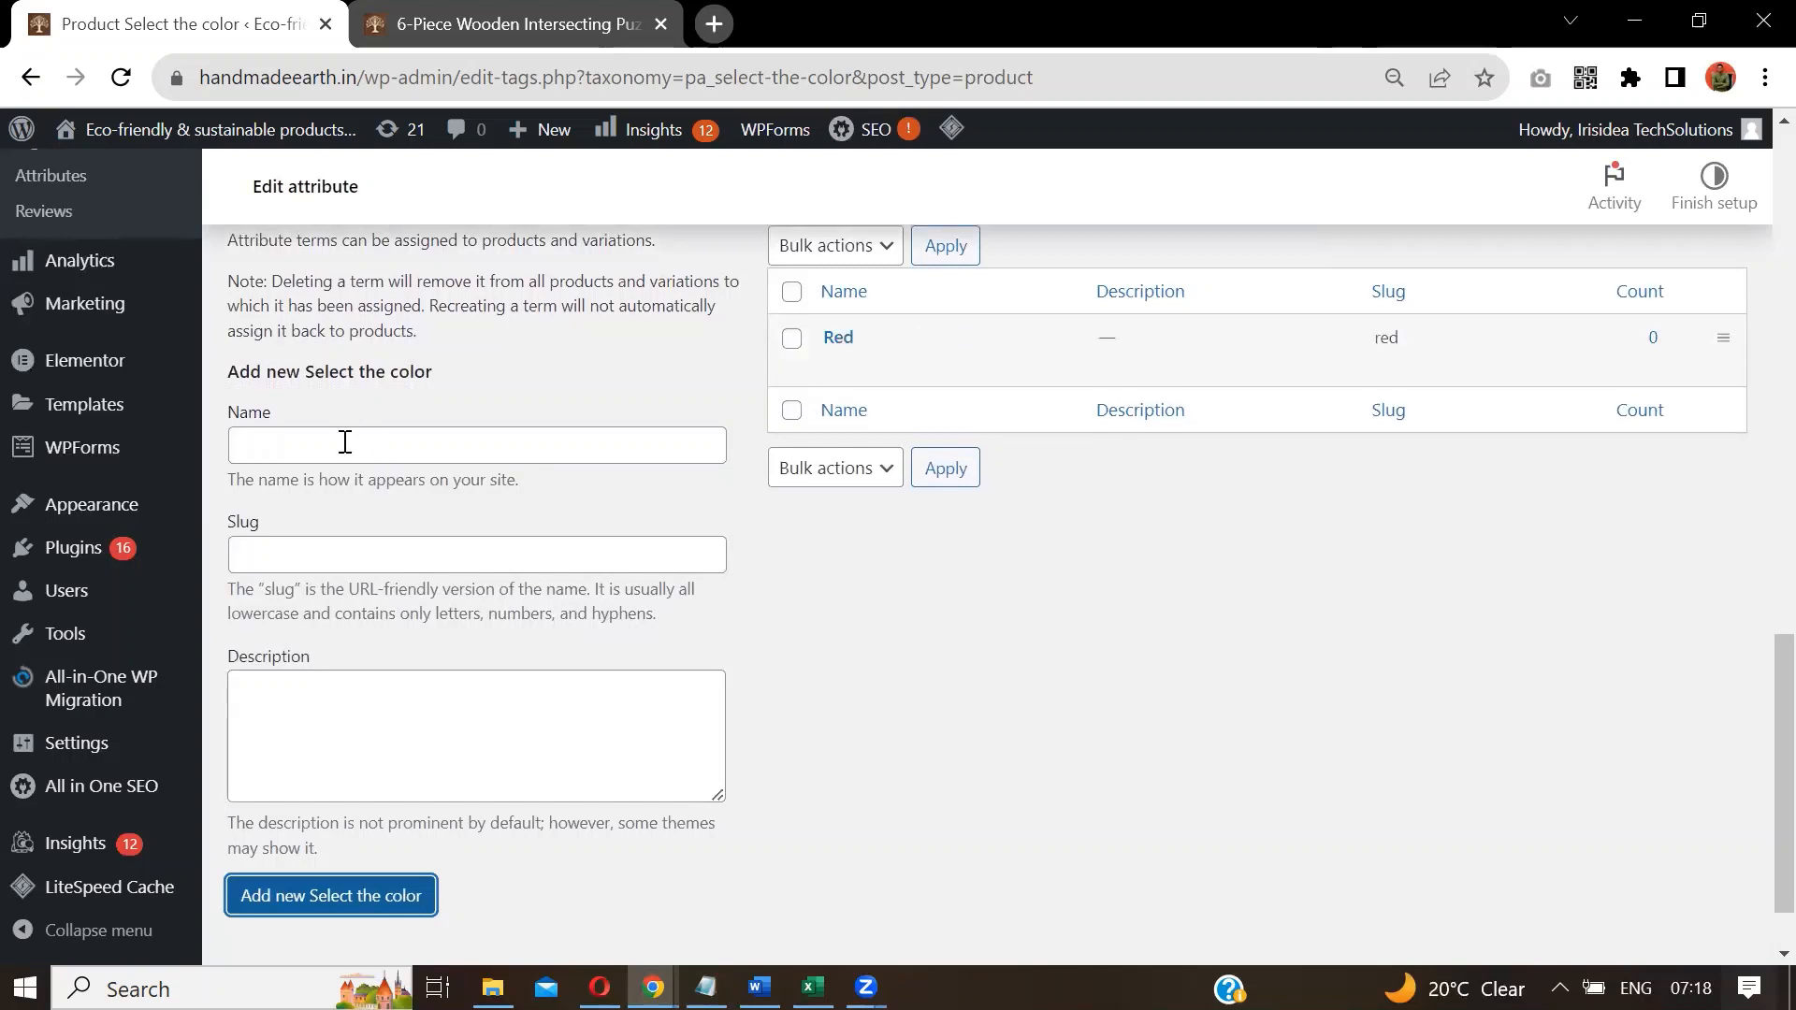
Add the terms Black and White to the "Select the color" attribute.
{"action": "type", "text": "Black"}
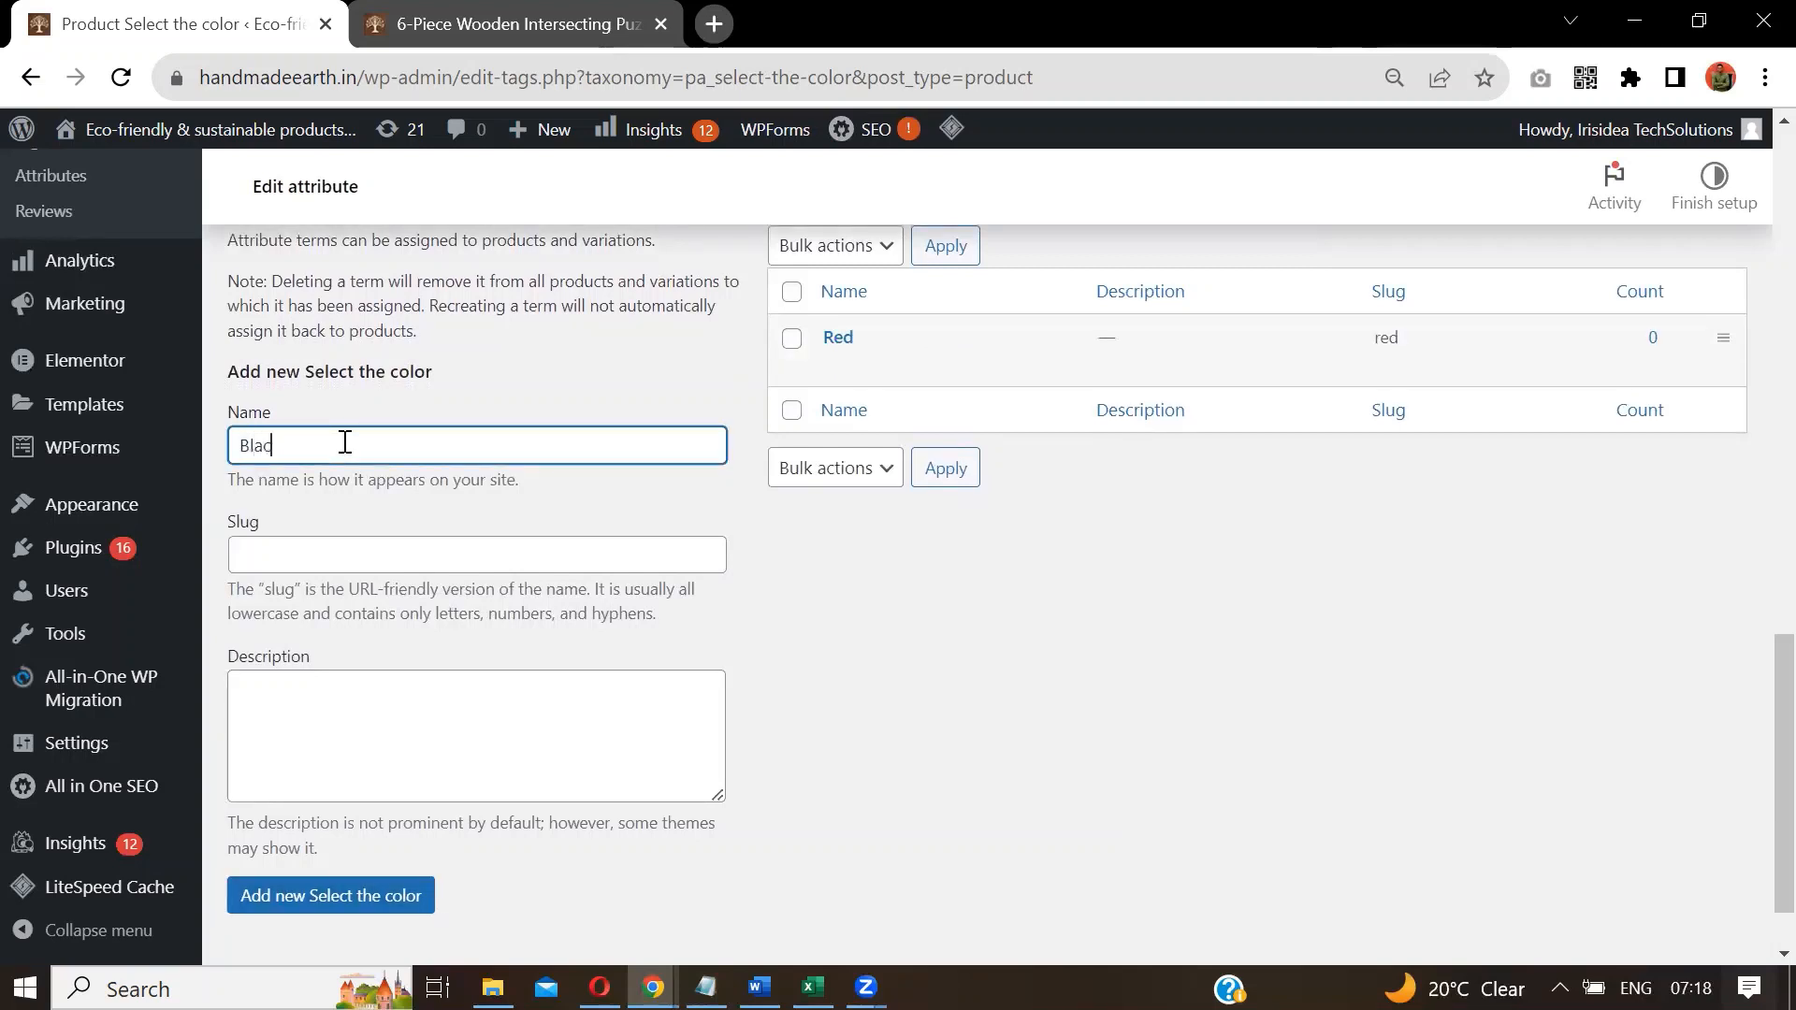
{"action": "left_click", "coordinate": [341, 898]}
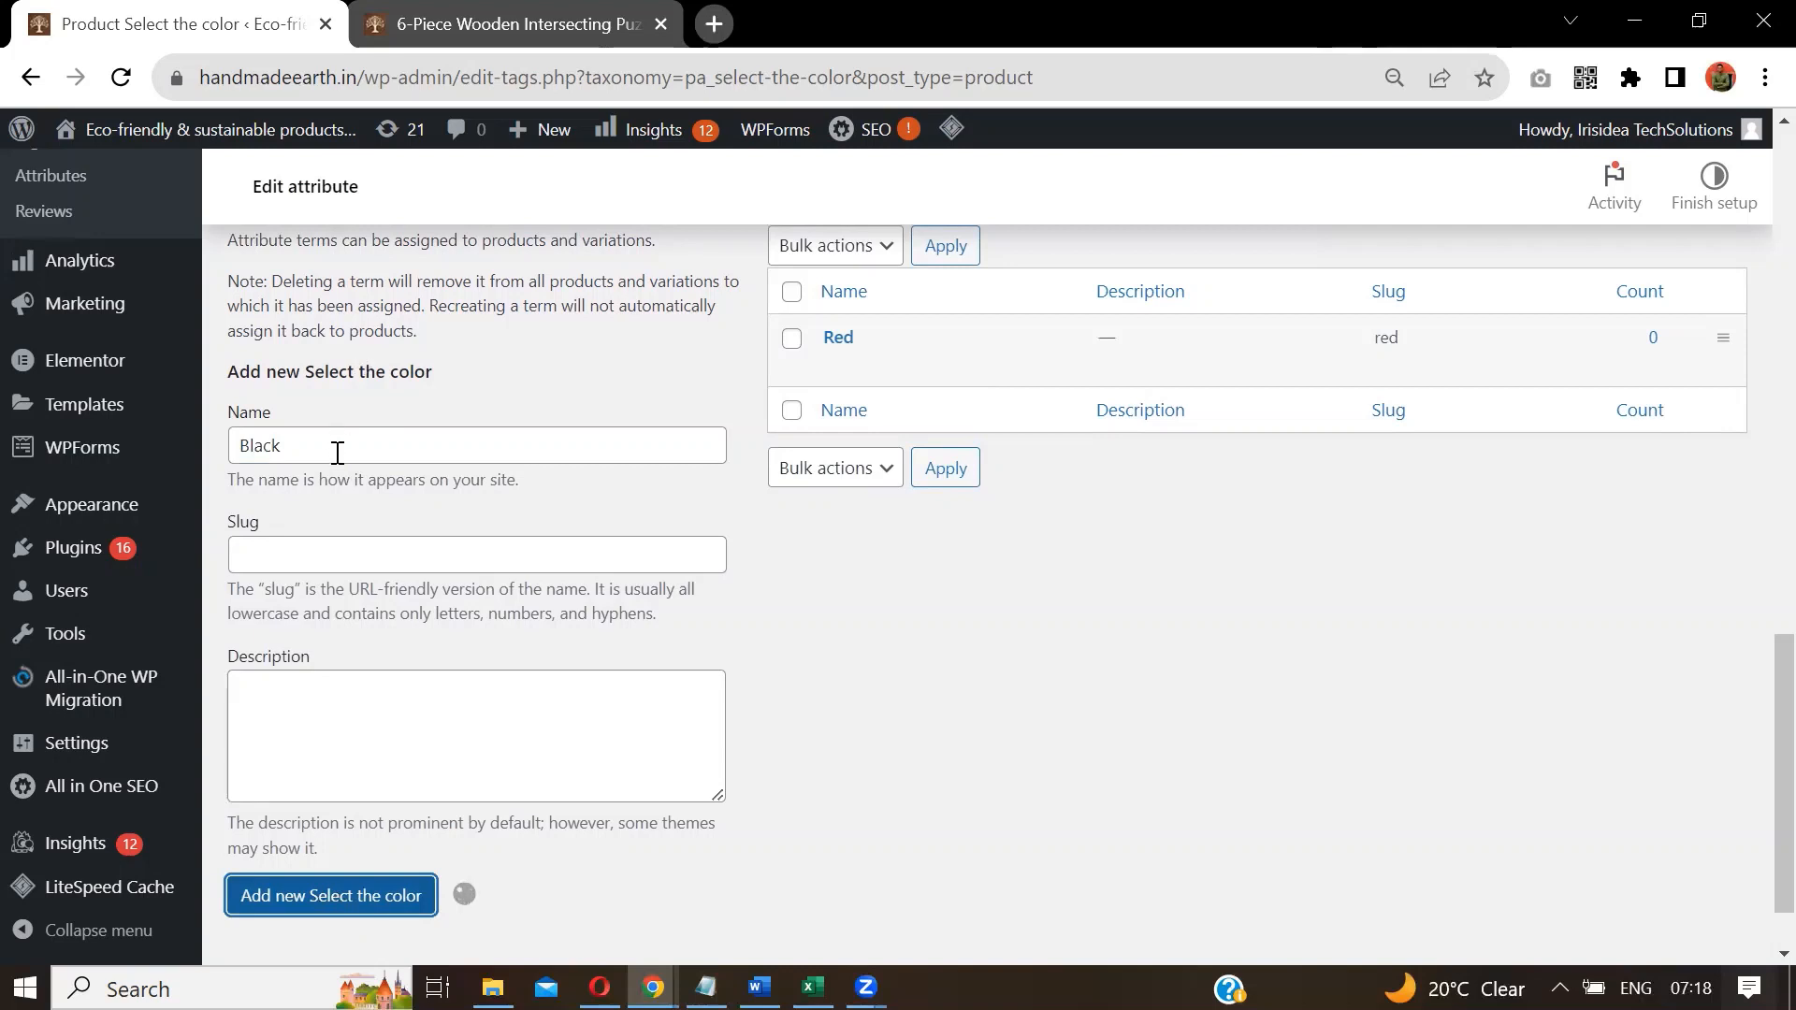
{"action": "left_click", "coordinate": [337, 453]}
{"action": "type", "text": "Whi"}
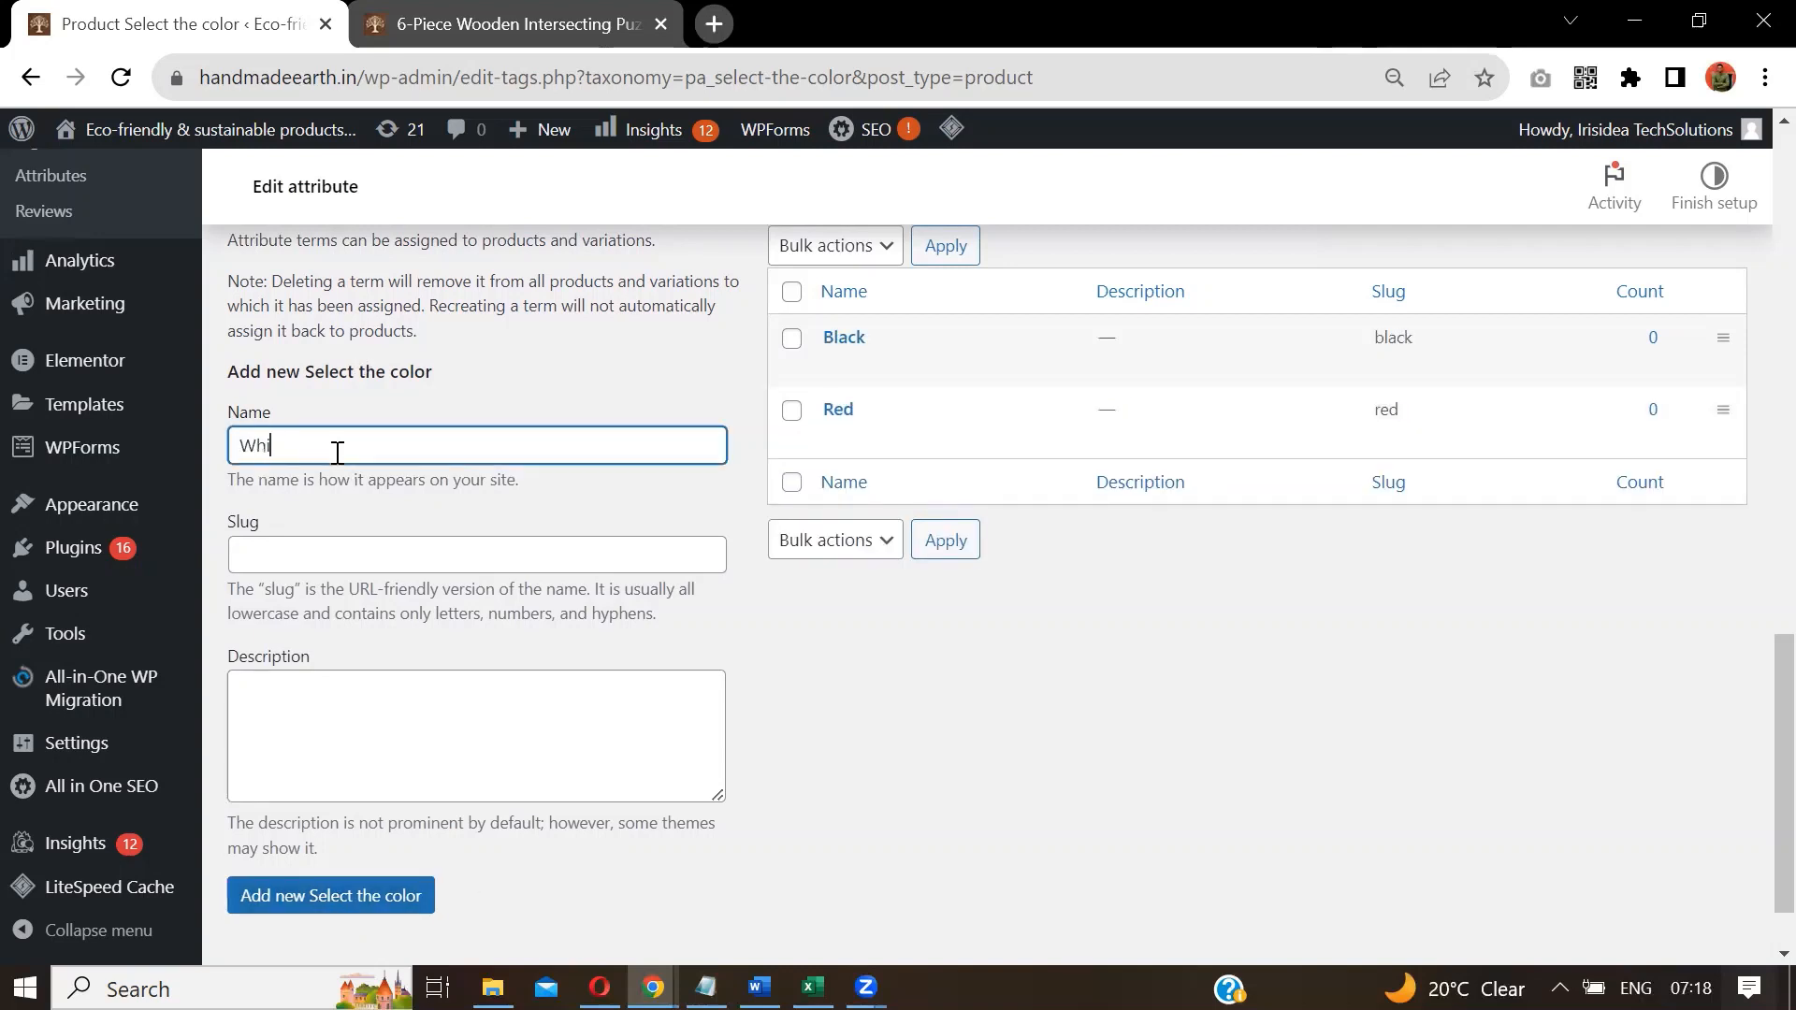
{"action": "type", "text": "te"}
{"action": "left_click", "coordinate": [345, 902]}
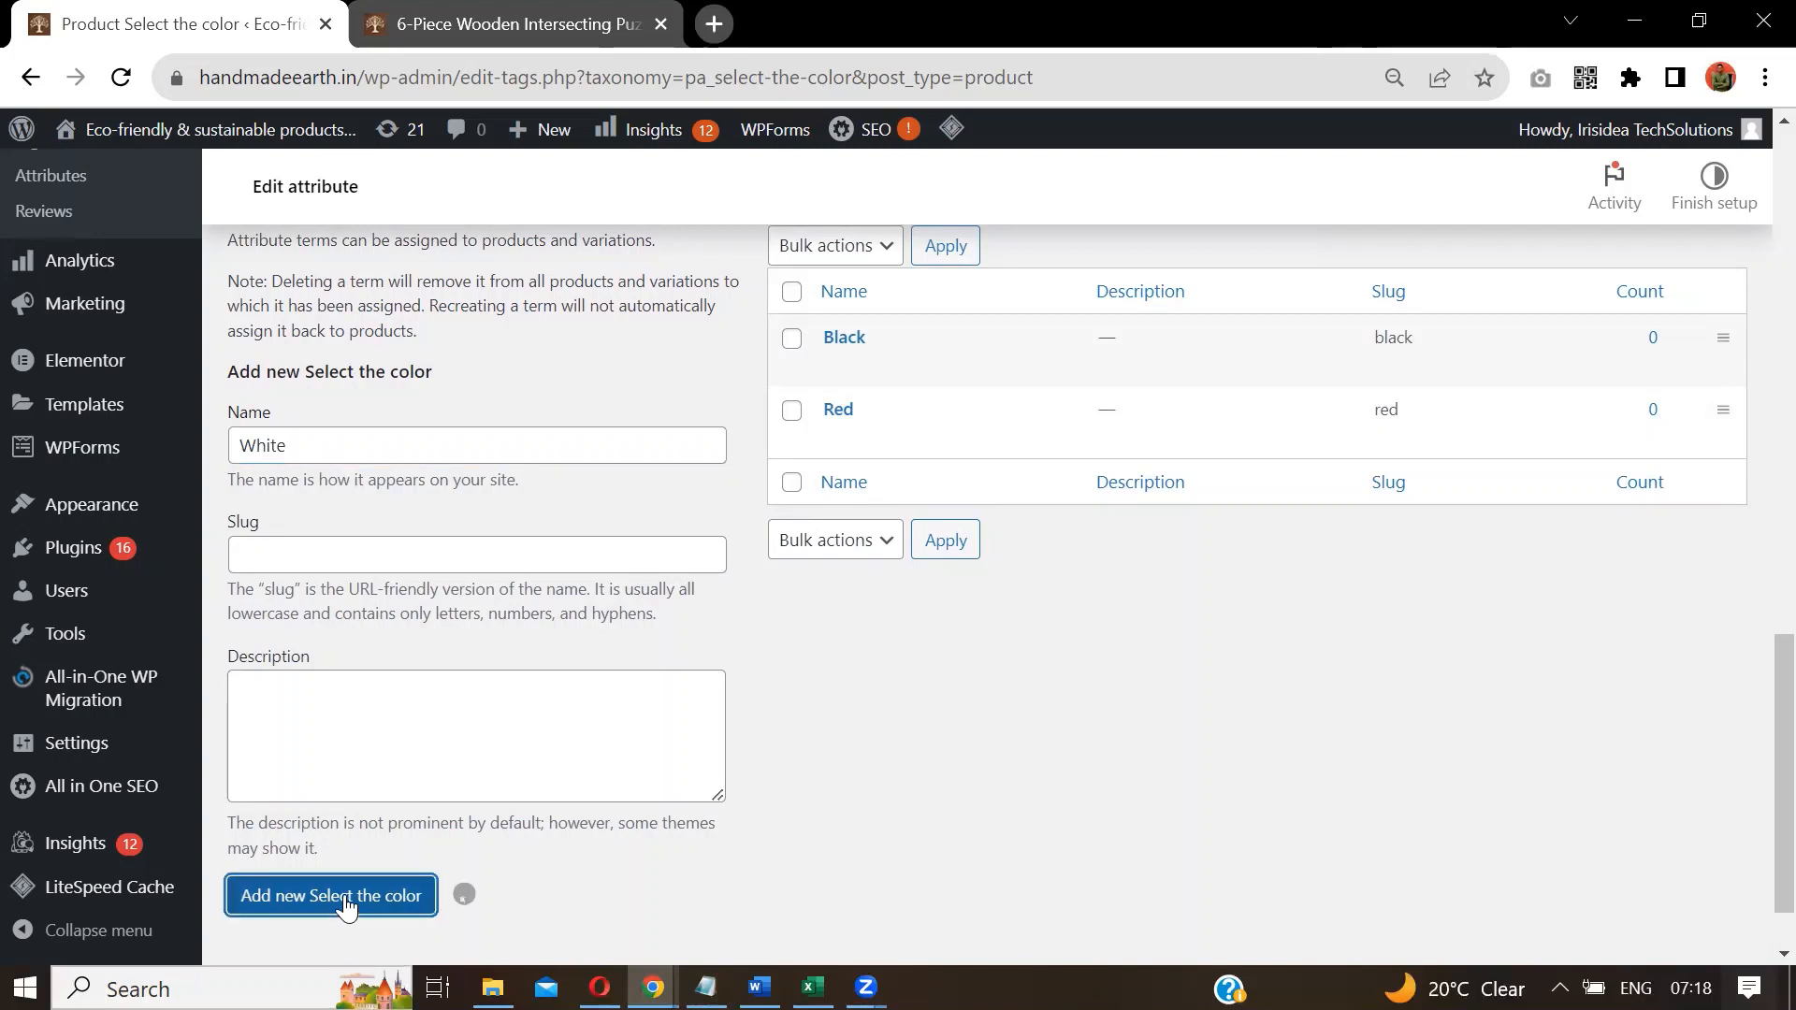
Add the terms Blue and "Mutli-colored" to the "Select the color" attribute.
{"action": "left_click", "coordinate": [339, 455]}
{"action": "type", "text": "Blue"}
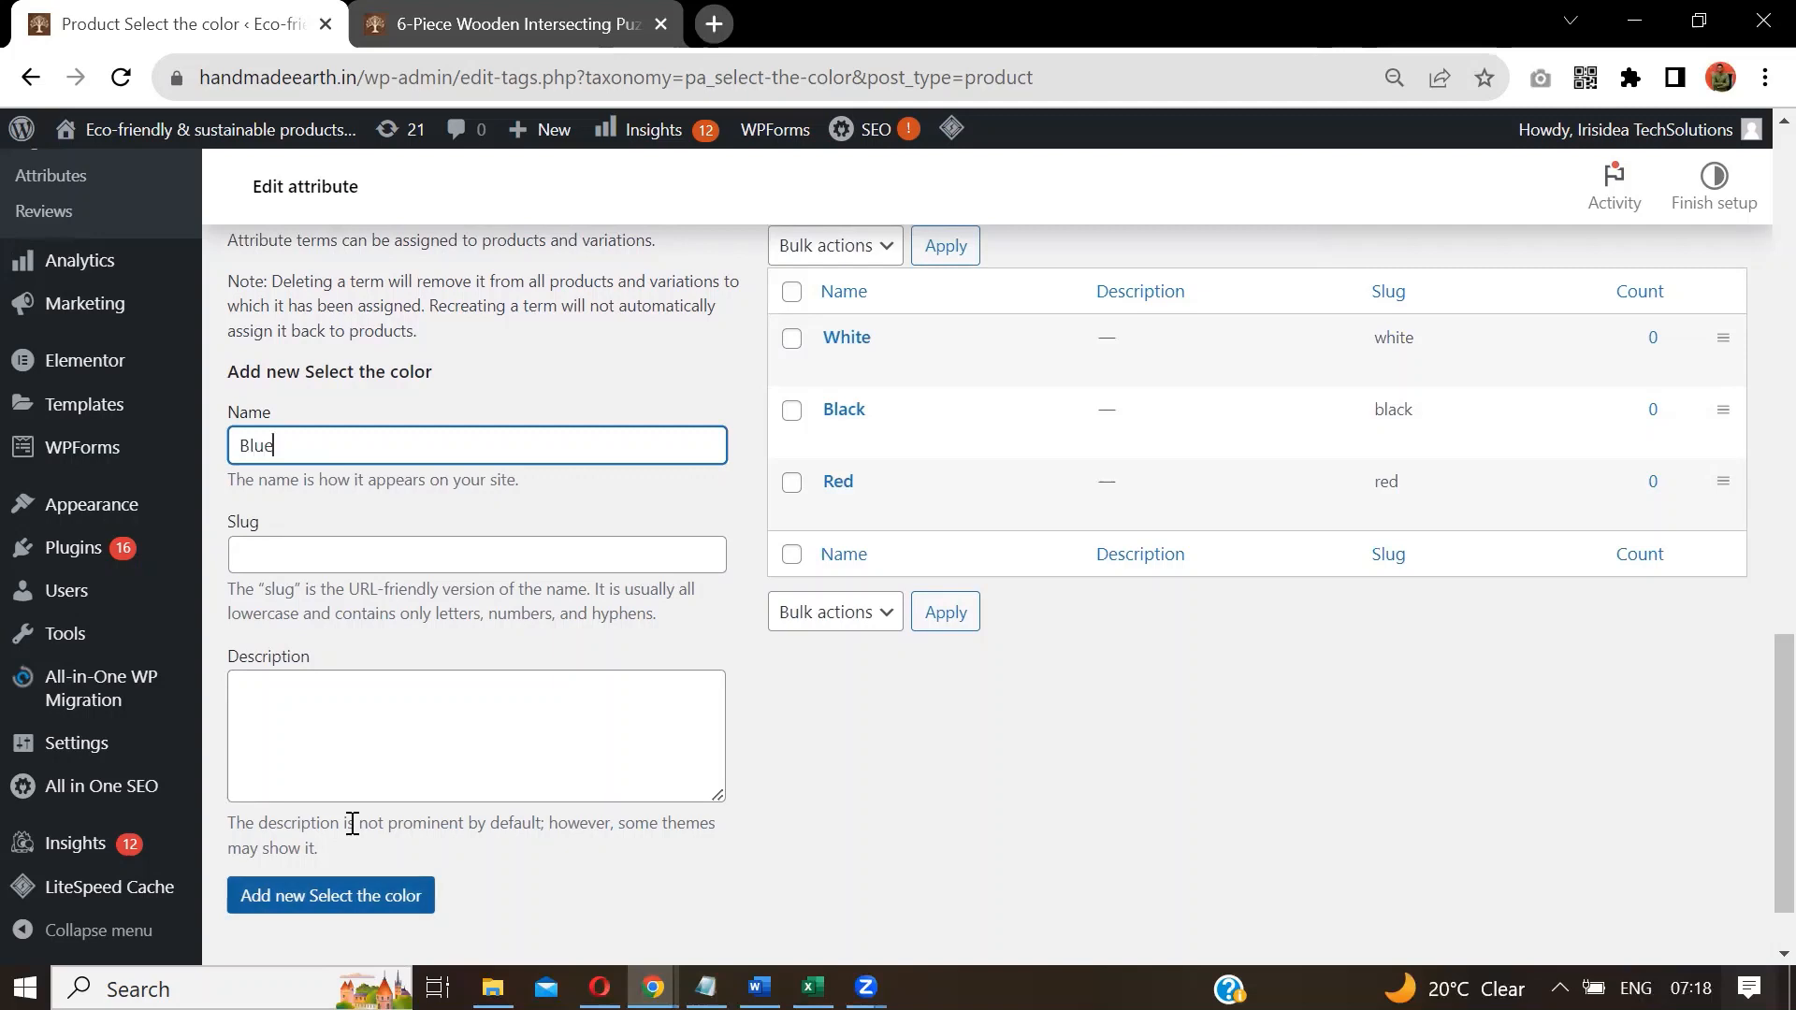
{"action": "key", "text": "Return"}
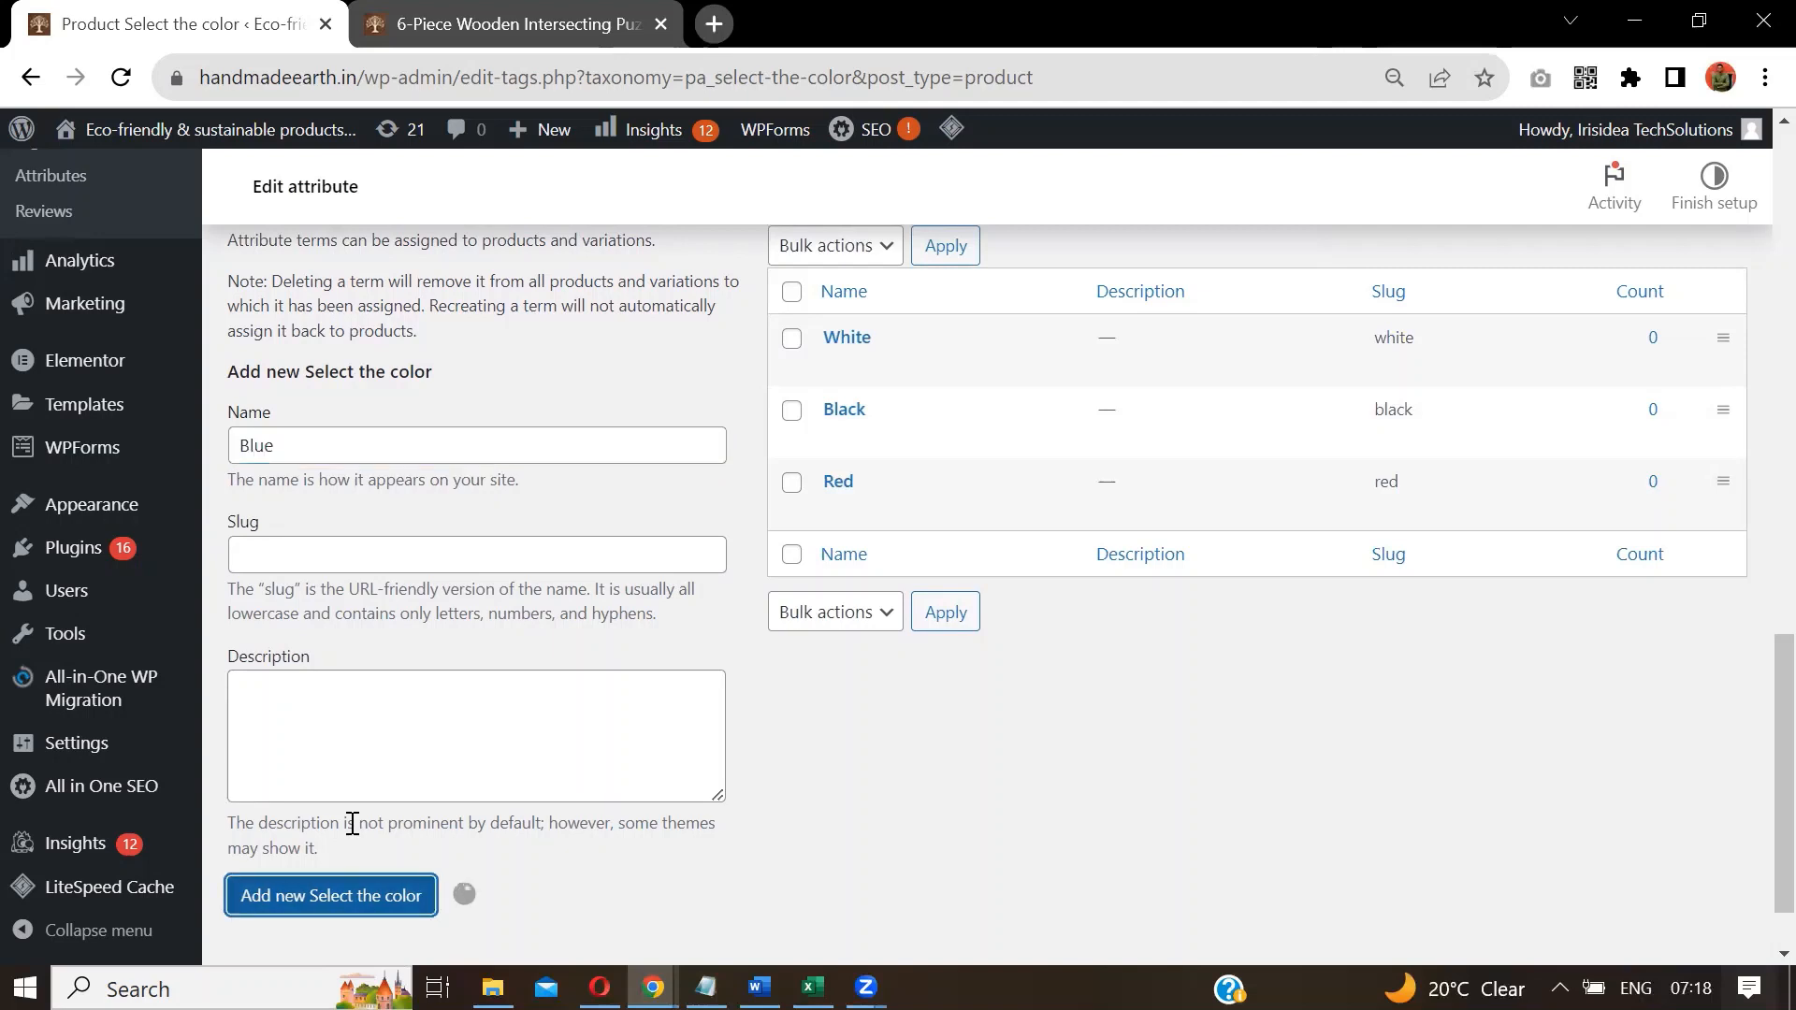
{"action": "left_click", "coordinate": [313, 442]}
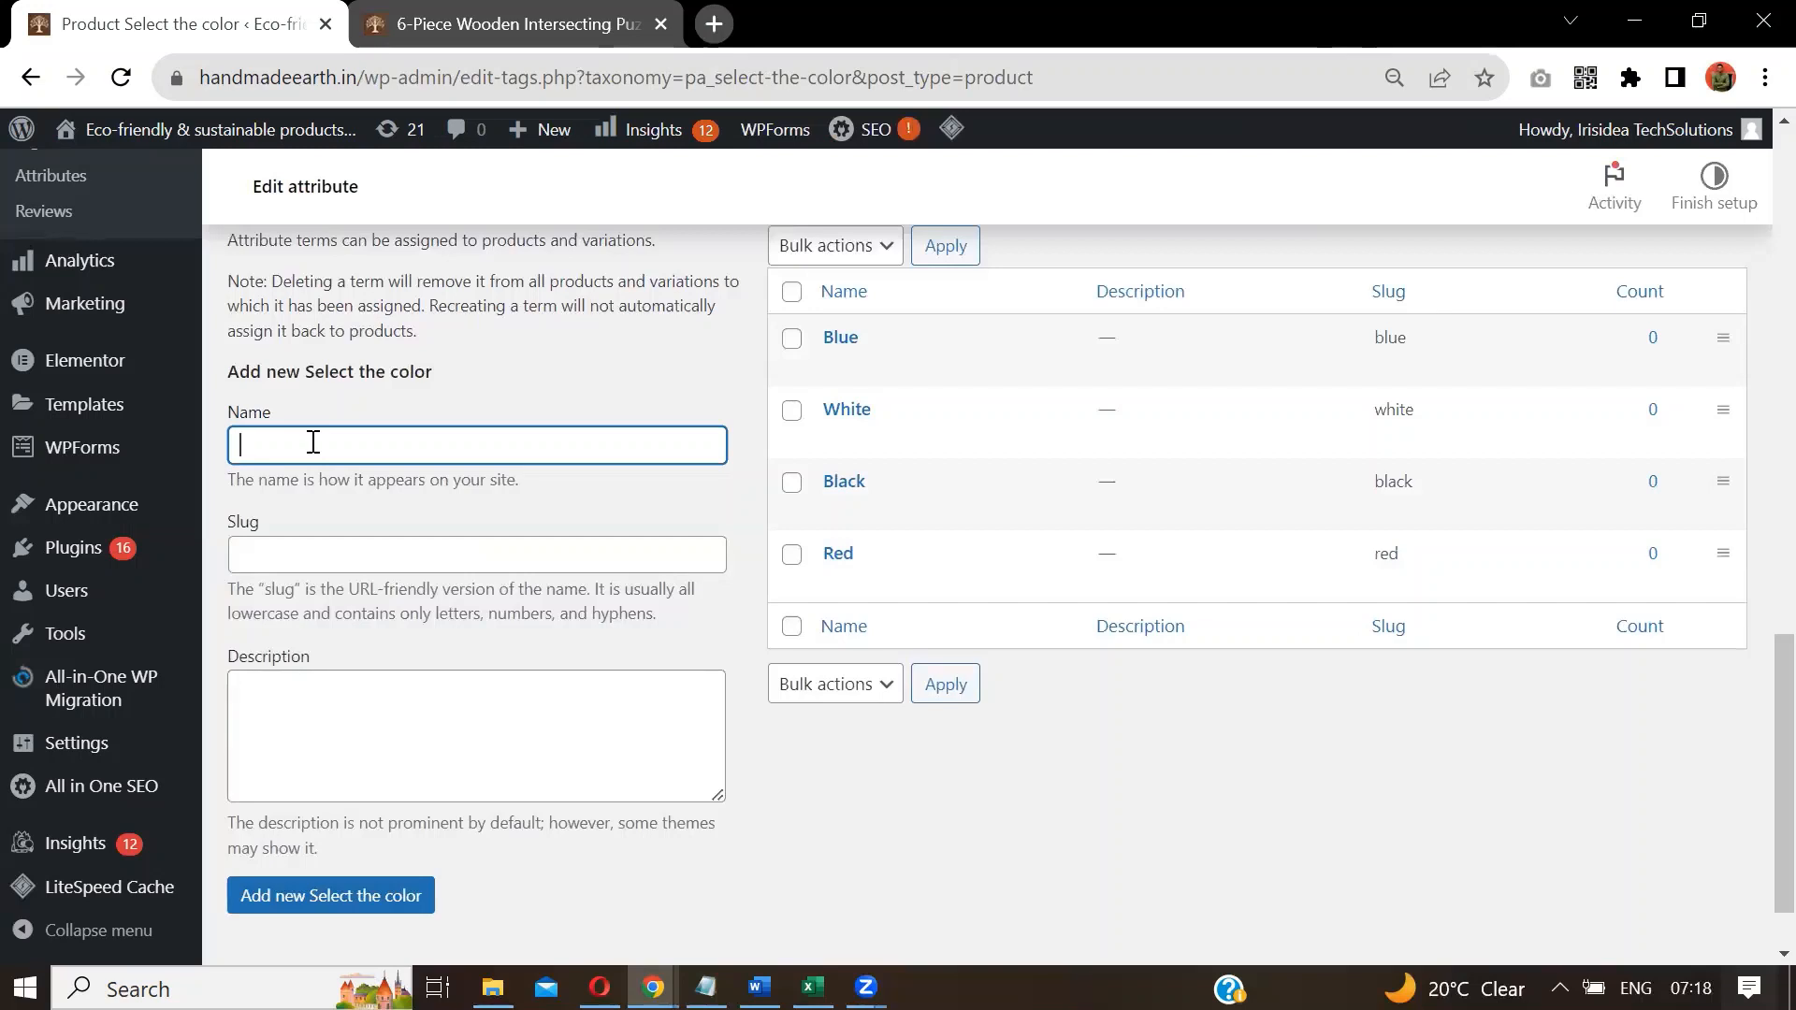
{"action": "type", "text": "Mutli-colored"}
{"action": "left_click", "coordinate": [321, 903]}
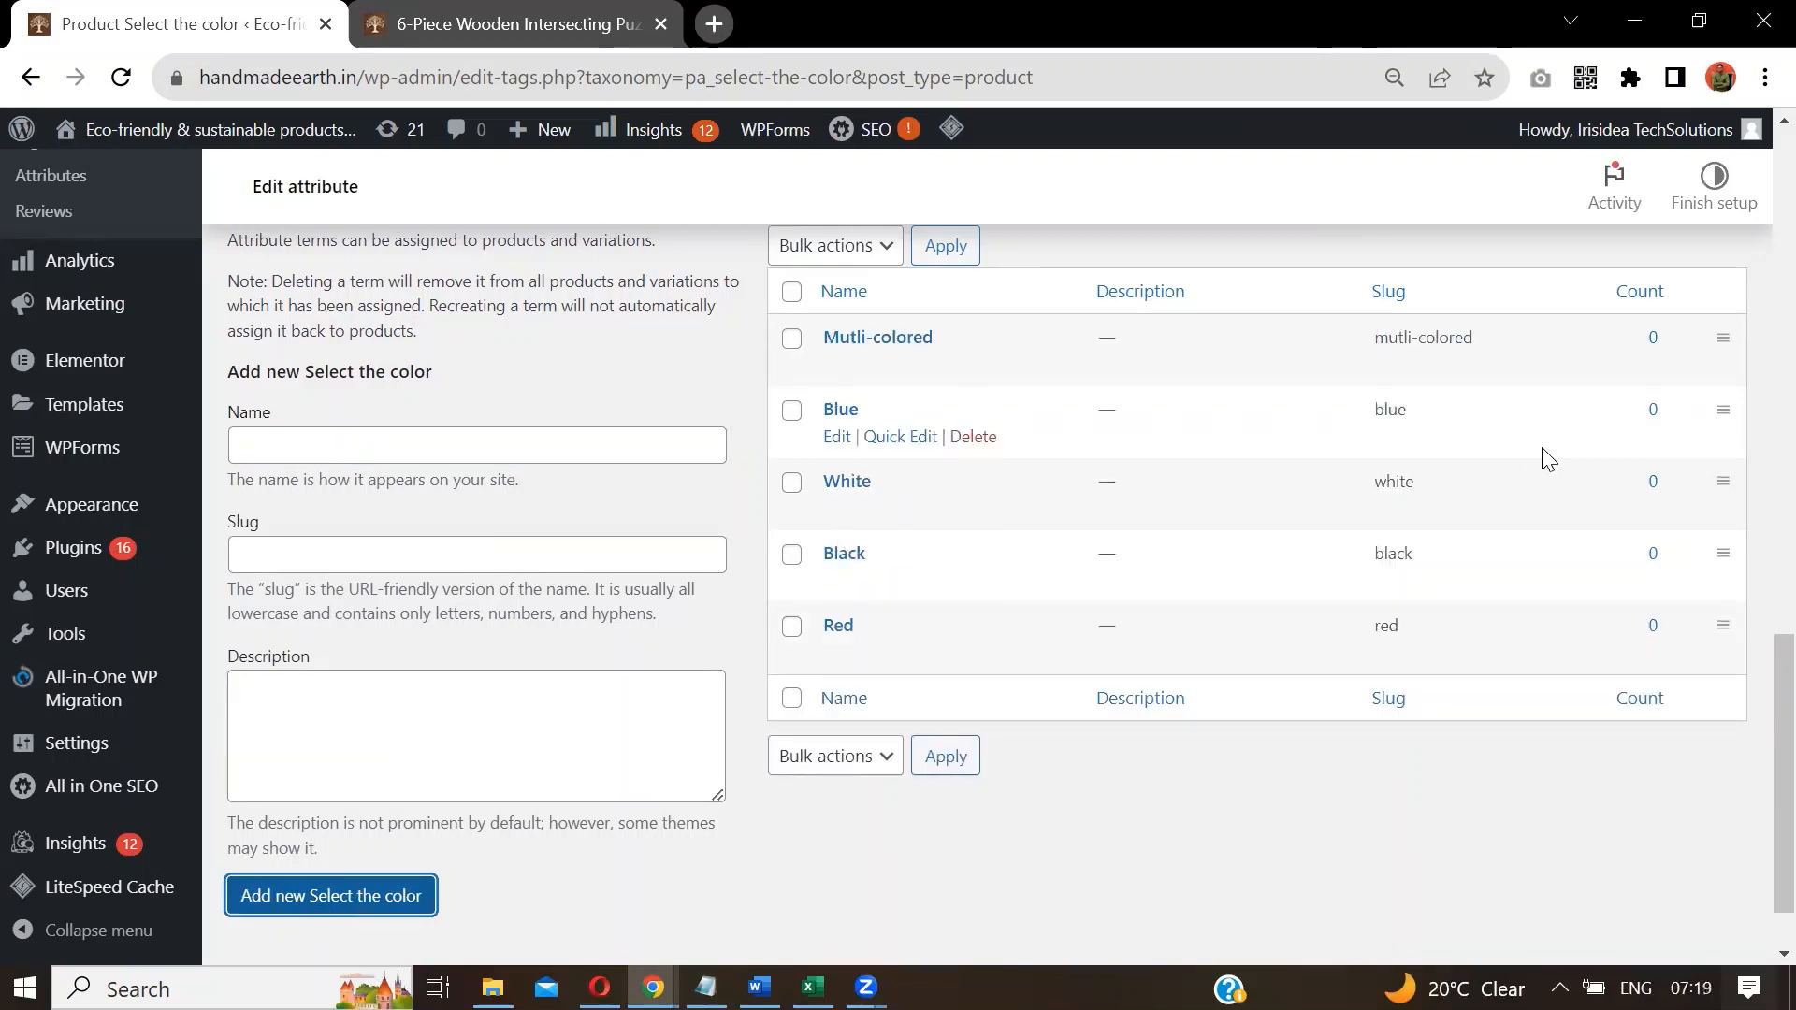
Review the attribute's list of color terms and the "Select the color" name in the page heading.
{"action": "scroll", "coordinate": [1752, 767], "scroll_direction": "up", "scroll_amount": 4}
{"action": "scroll", "coordinate": [1754, 711], "scroll_direction": "down", "scroll_amount": 3}
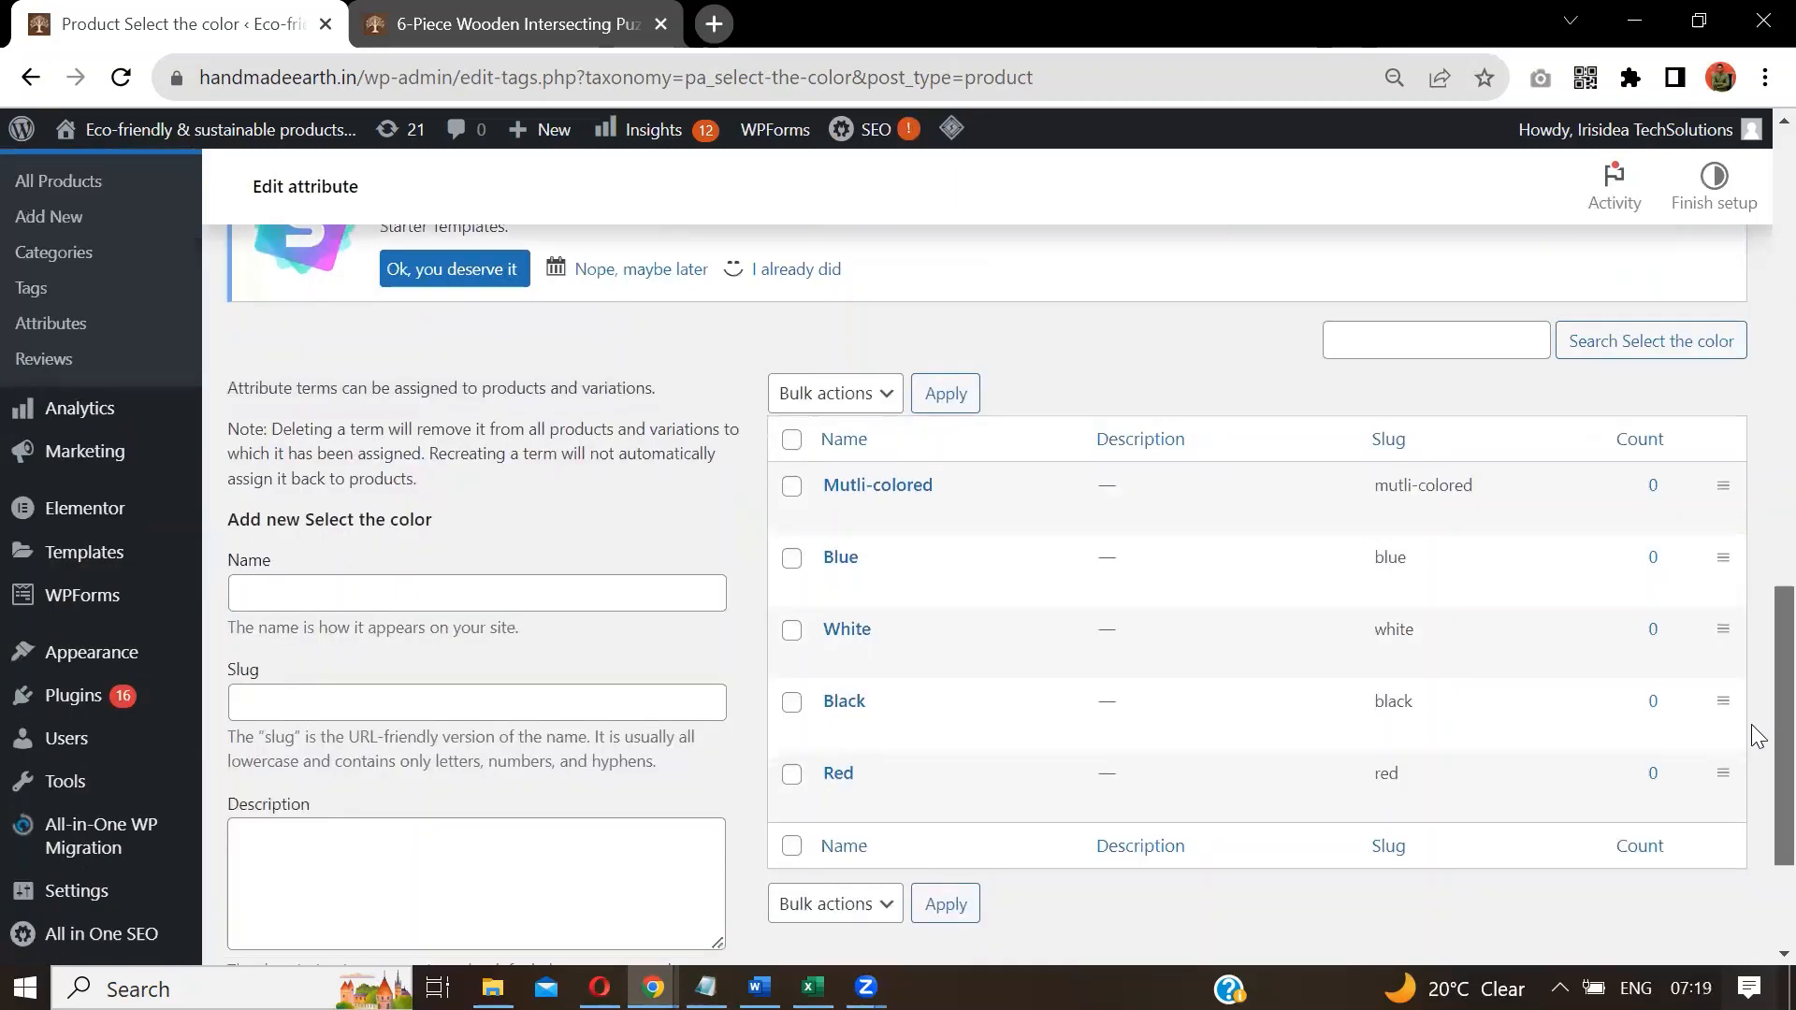
{"action": "scroll", "coordinate": [1758, 737], "scroll_direction": "down", "scroll_amount": 1}
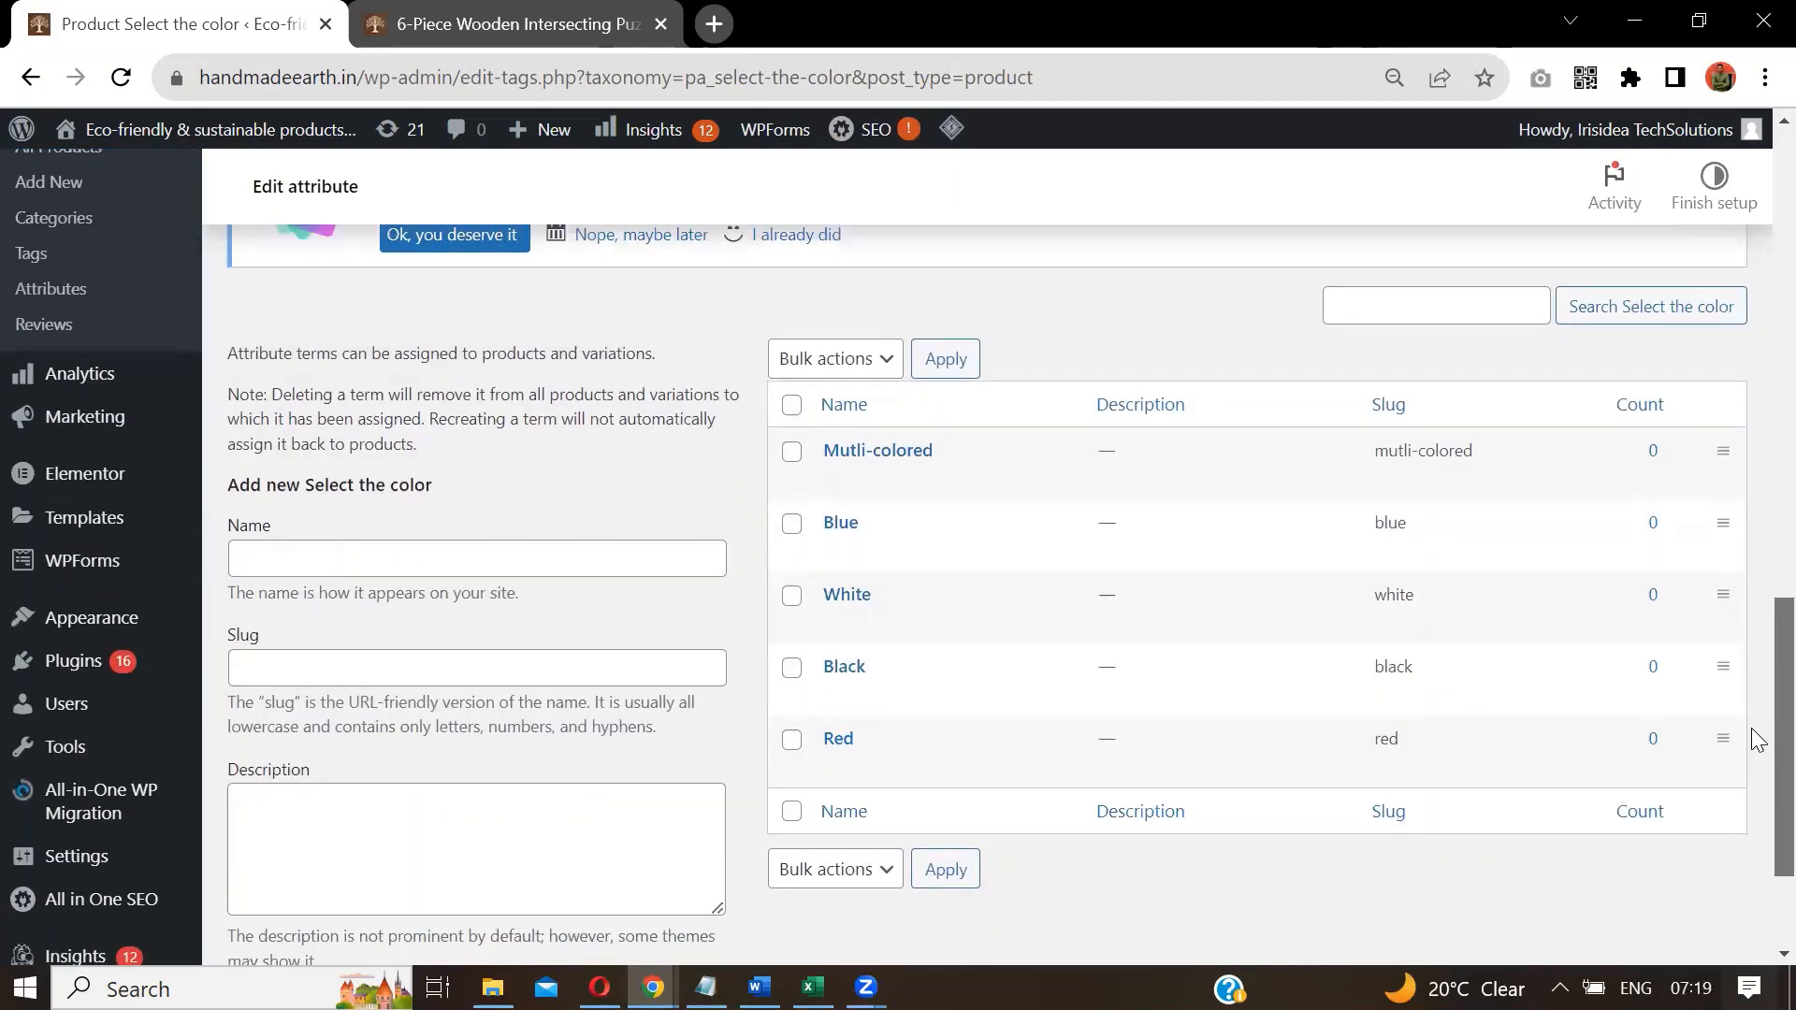
{"action": "scroll", "coordinate": [1756, 739], "scroll_direction": "up", "scroll_amount": 3}
{"action": "scroll", "coordinate": [1753, 730], "scroll_direction": "down", "scroll_amount": 5}
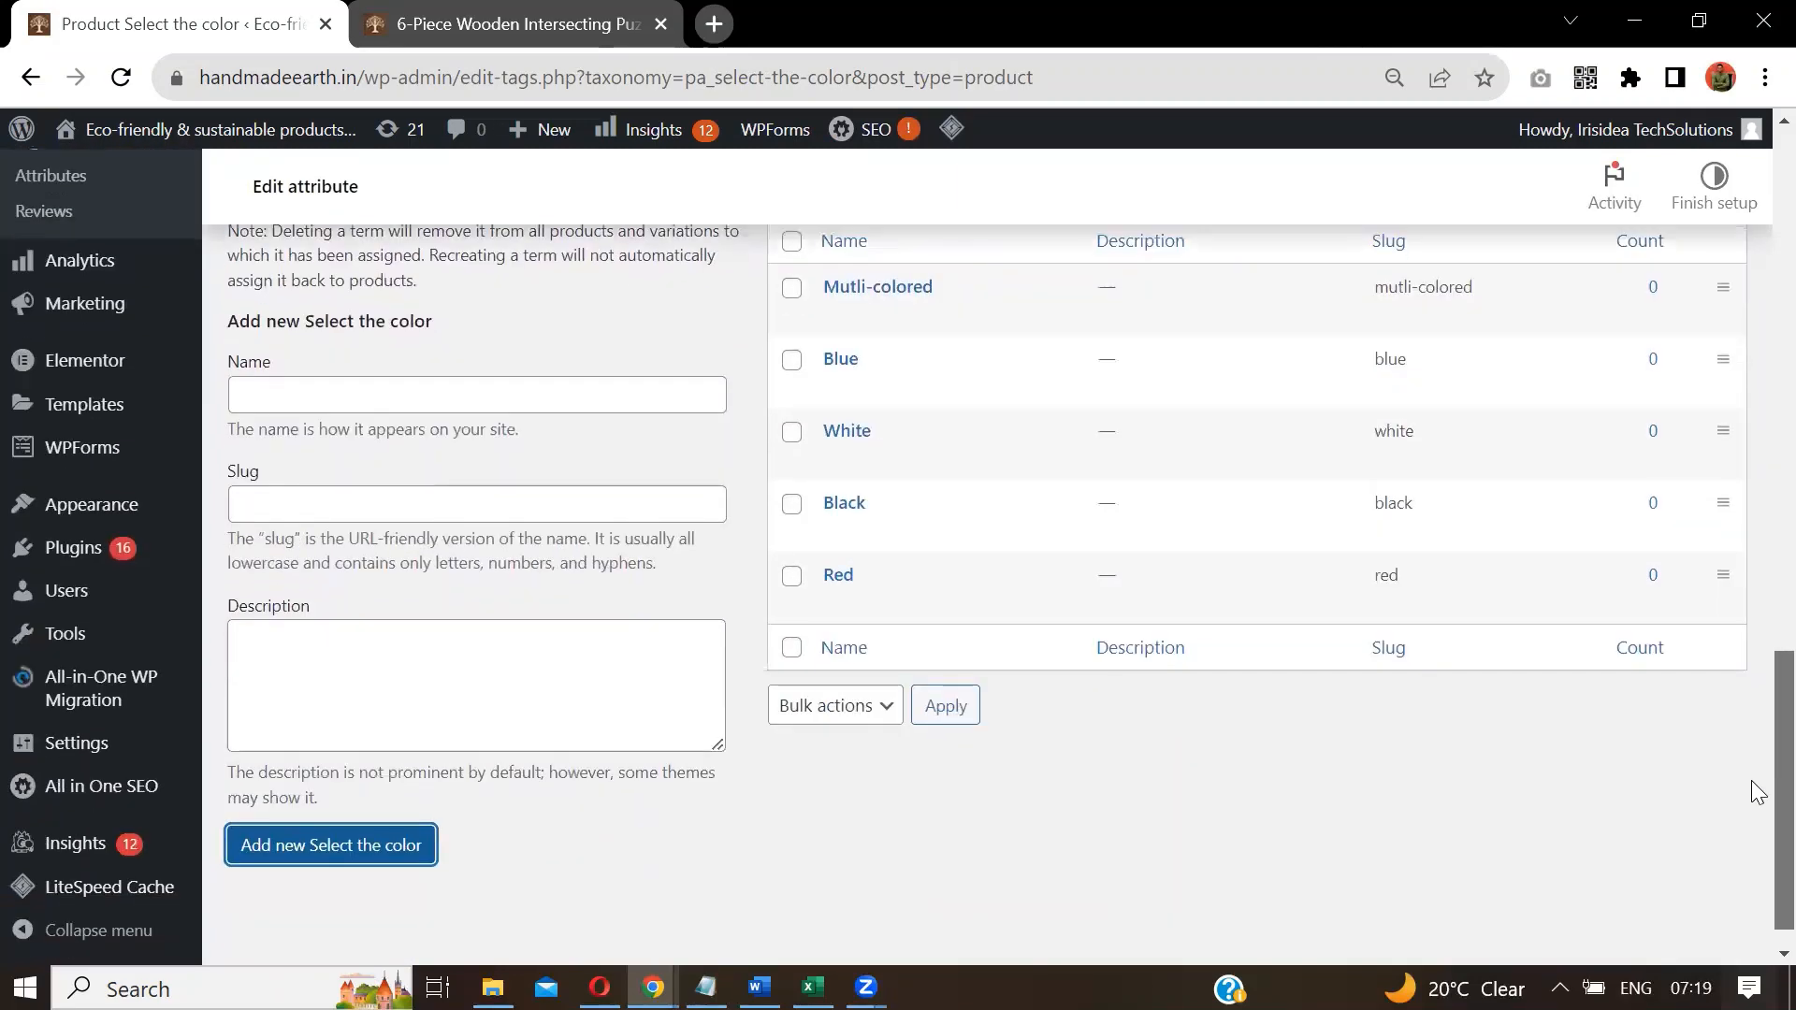
{"action": "scroll", "coordinate": [1759, 791], "scroll_direction": "up", "scroll_amount": 15}
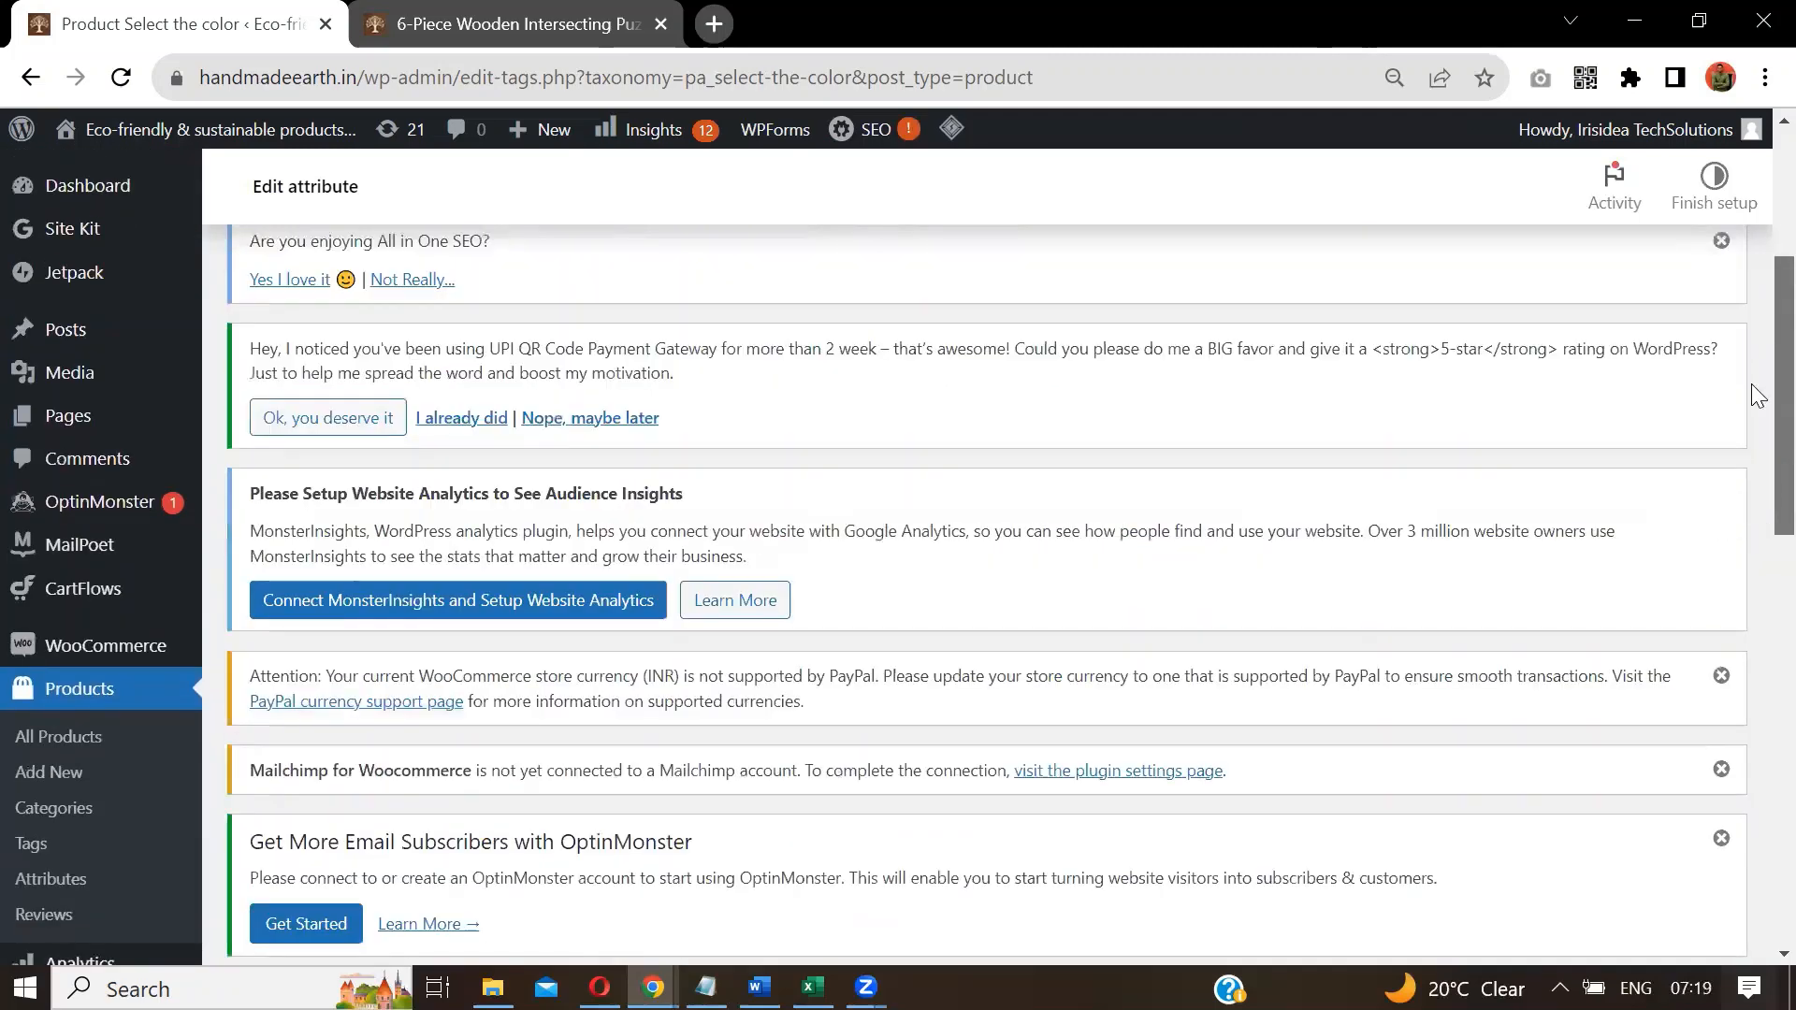
{"action": "scroll", "coordinate": [1758, 309], "scroll_direction": "up", "scroll_amount": 3}
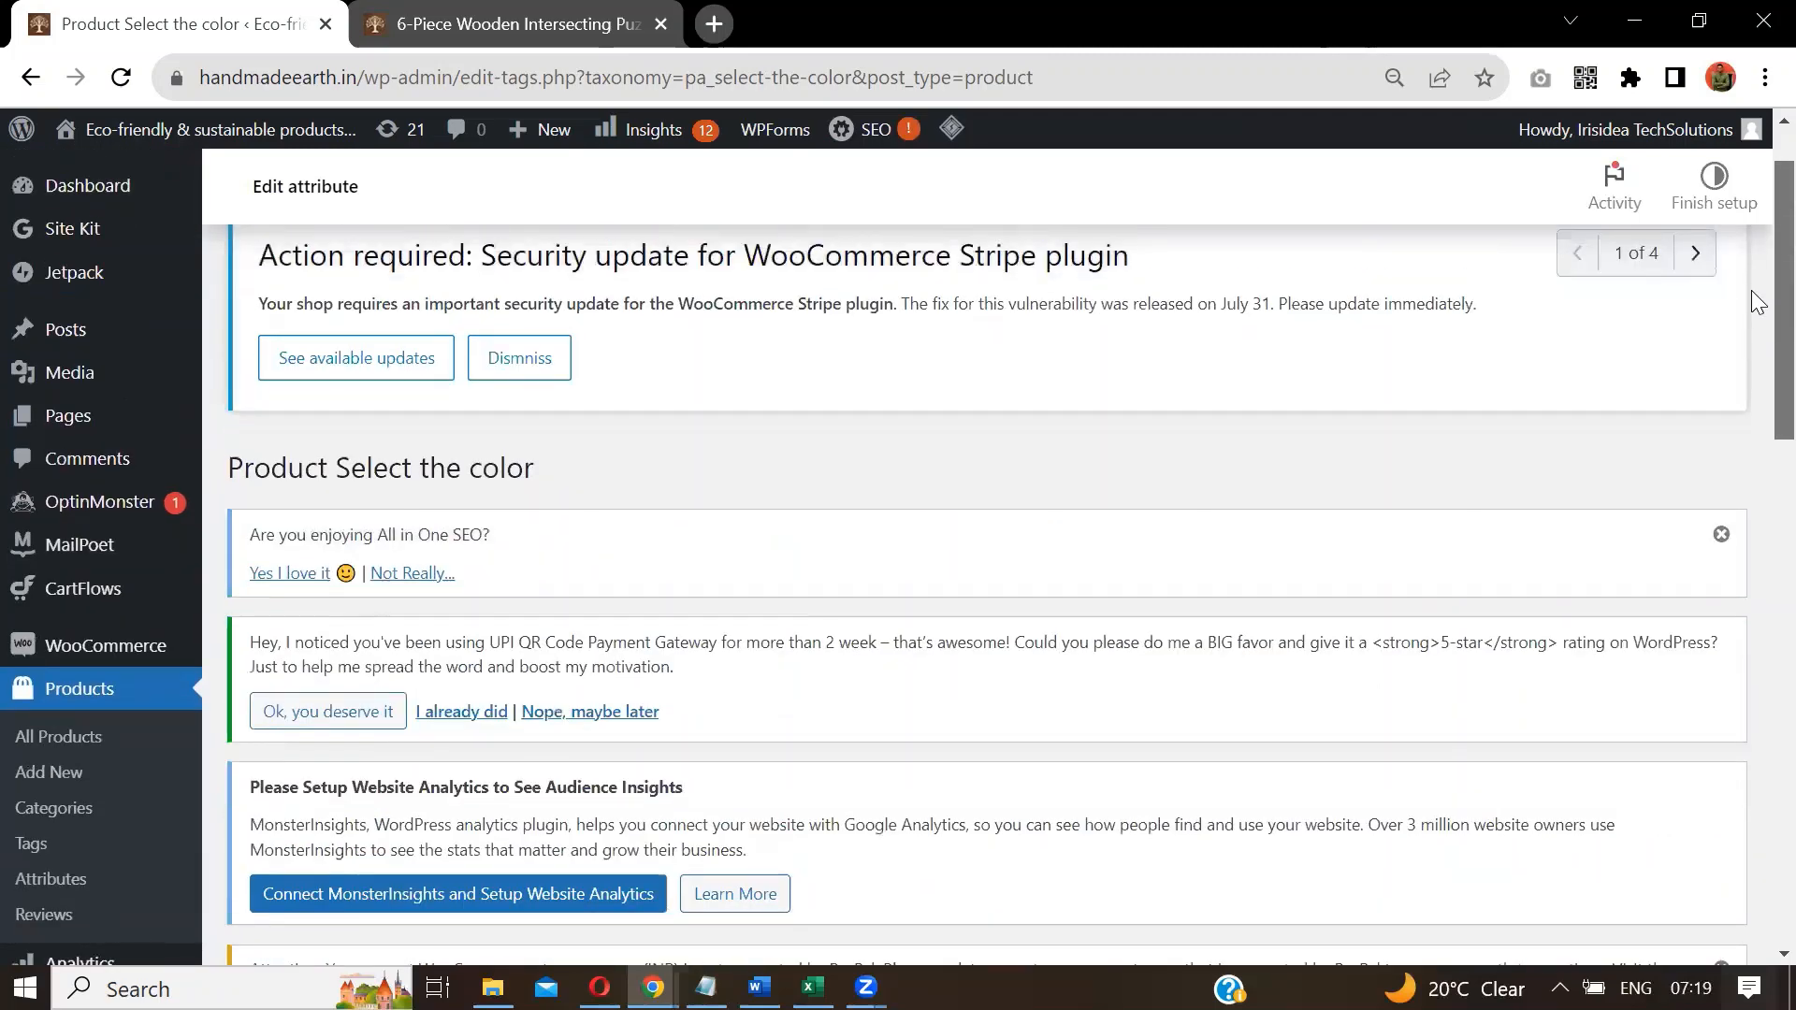
{"action": "scroll", "coordinate": [1753, 324], "scroll_direction": "down", "scroll_amount": 1}
{"action": "left_click_drag", "start_coordinate": [337, 379], "coordinate": [535, 374]}
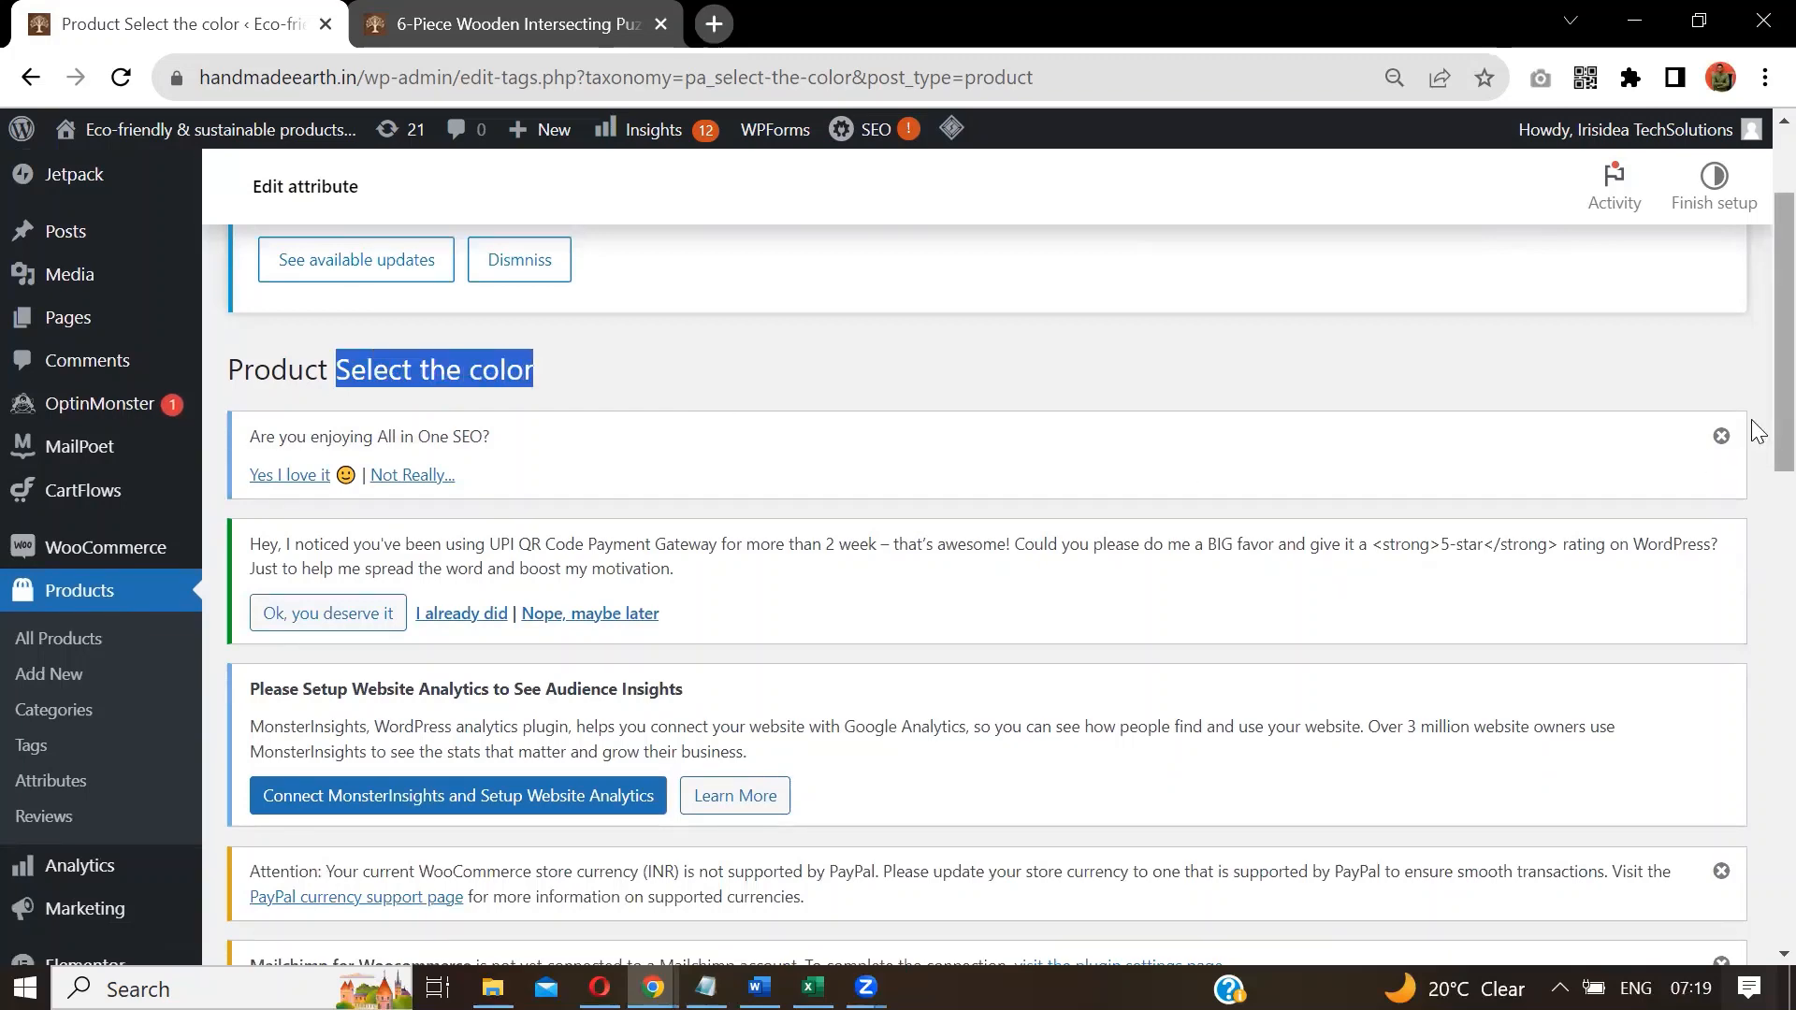
{"action": "scroll", "coordinate": [1756, 561], "scroll_direction": "down", "scroll_amount": 10}
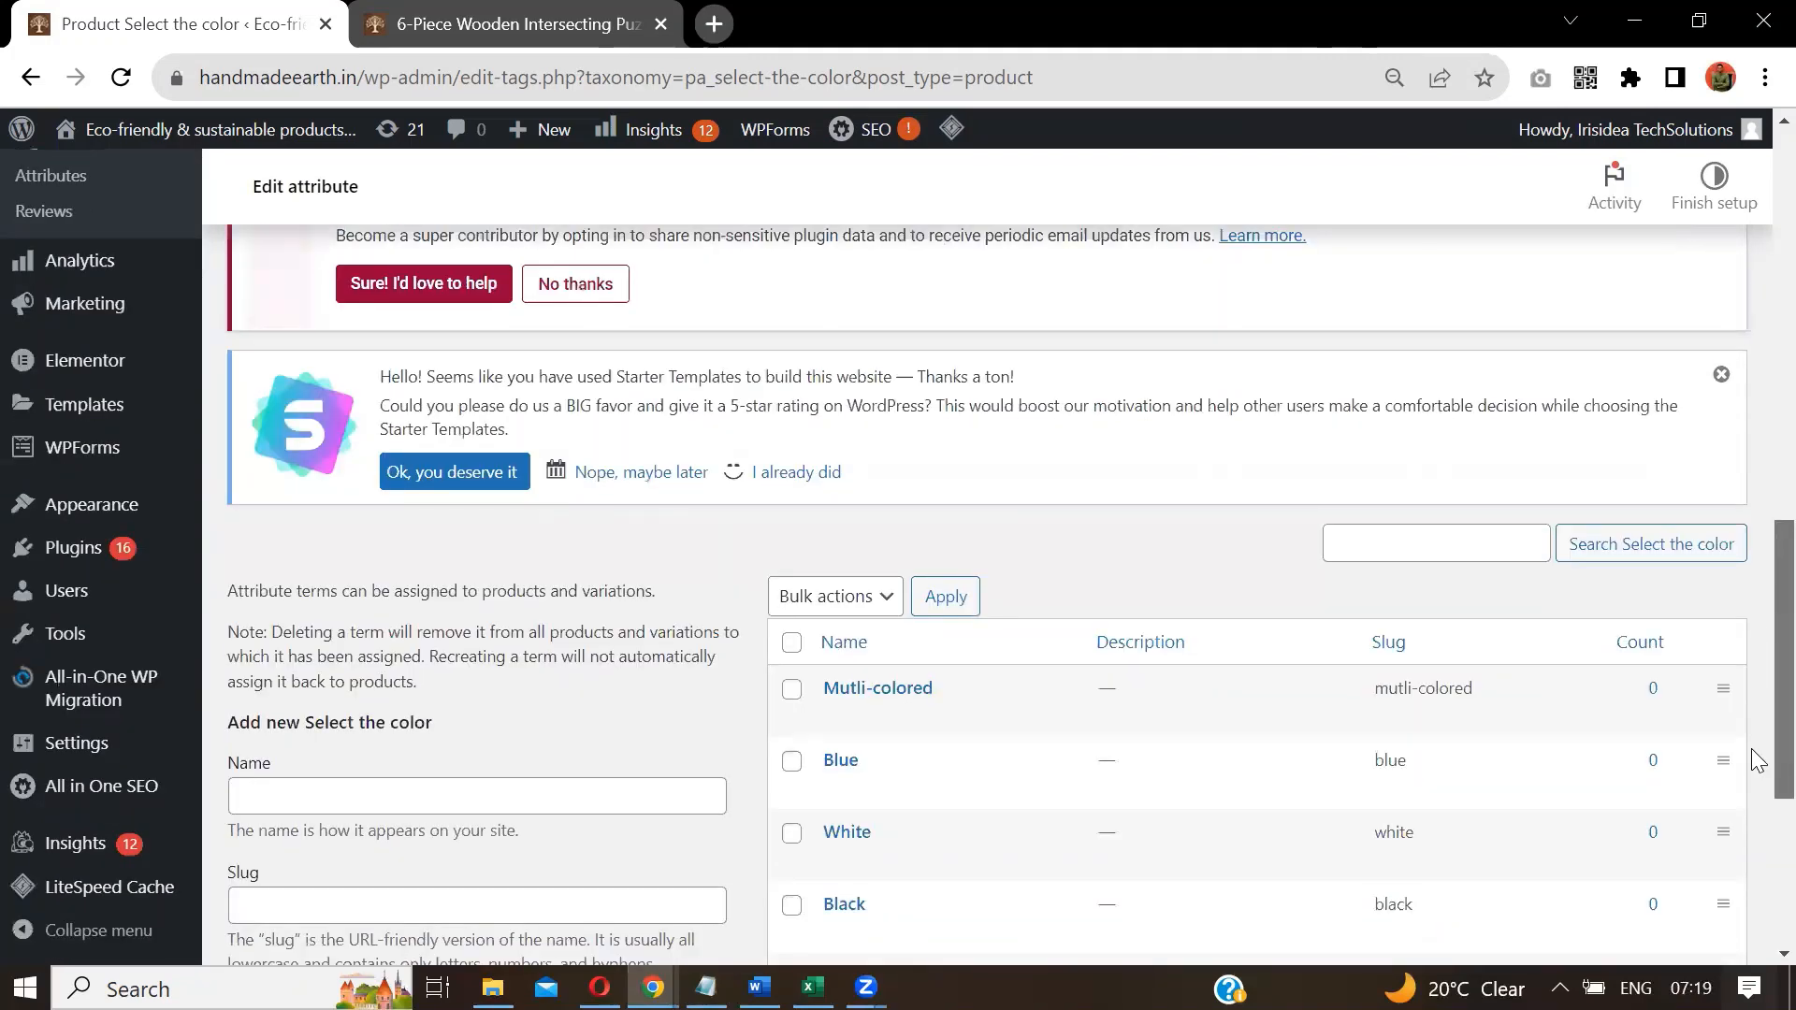
Reorder the color terms as Red, Black, White, Blue, Mutli-colored.
{"action": "scroll", "coordinate": [1752, 770], "scroll_direction": "down", "scroll_amount": 3}
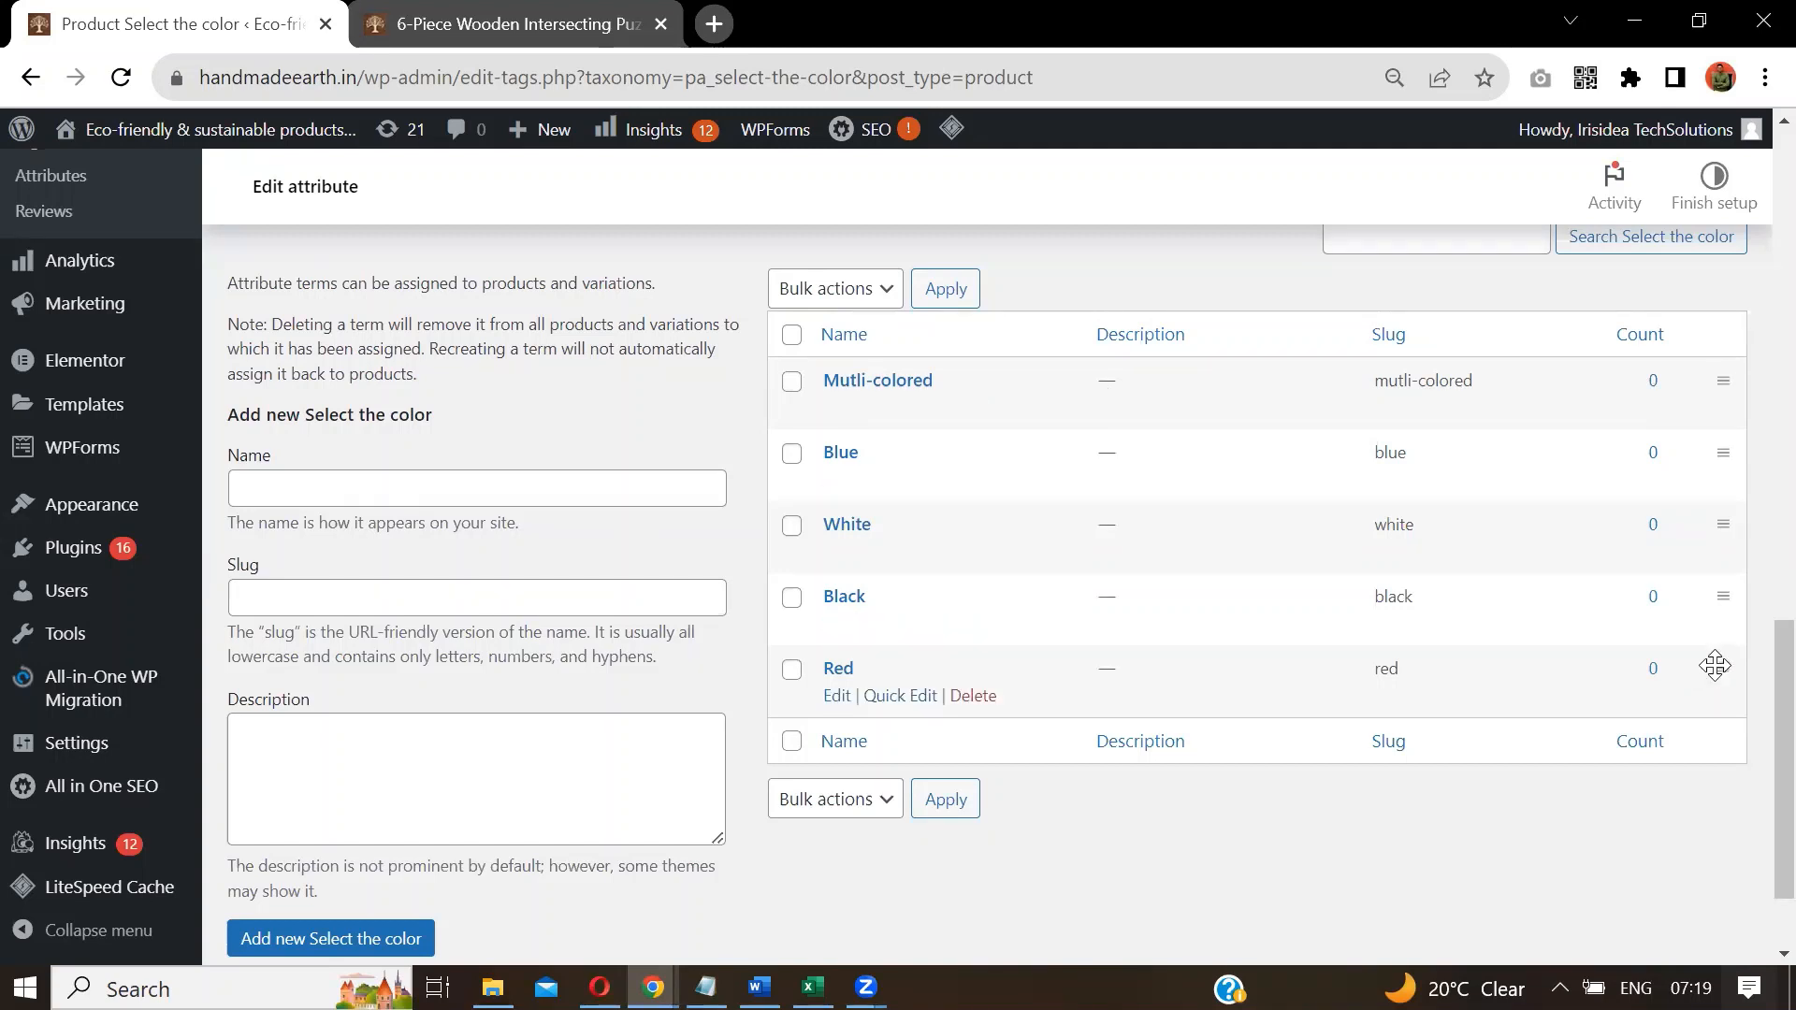
{"action": "left_click_drag", "start_coordinate": [1714, 667], "coordinate": [1704, 365]}
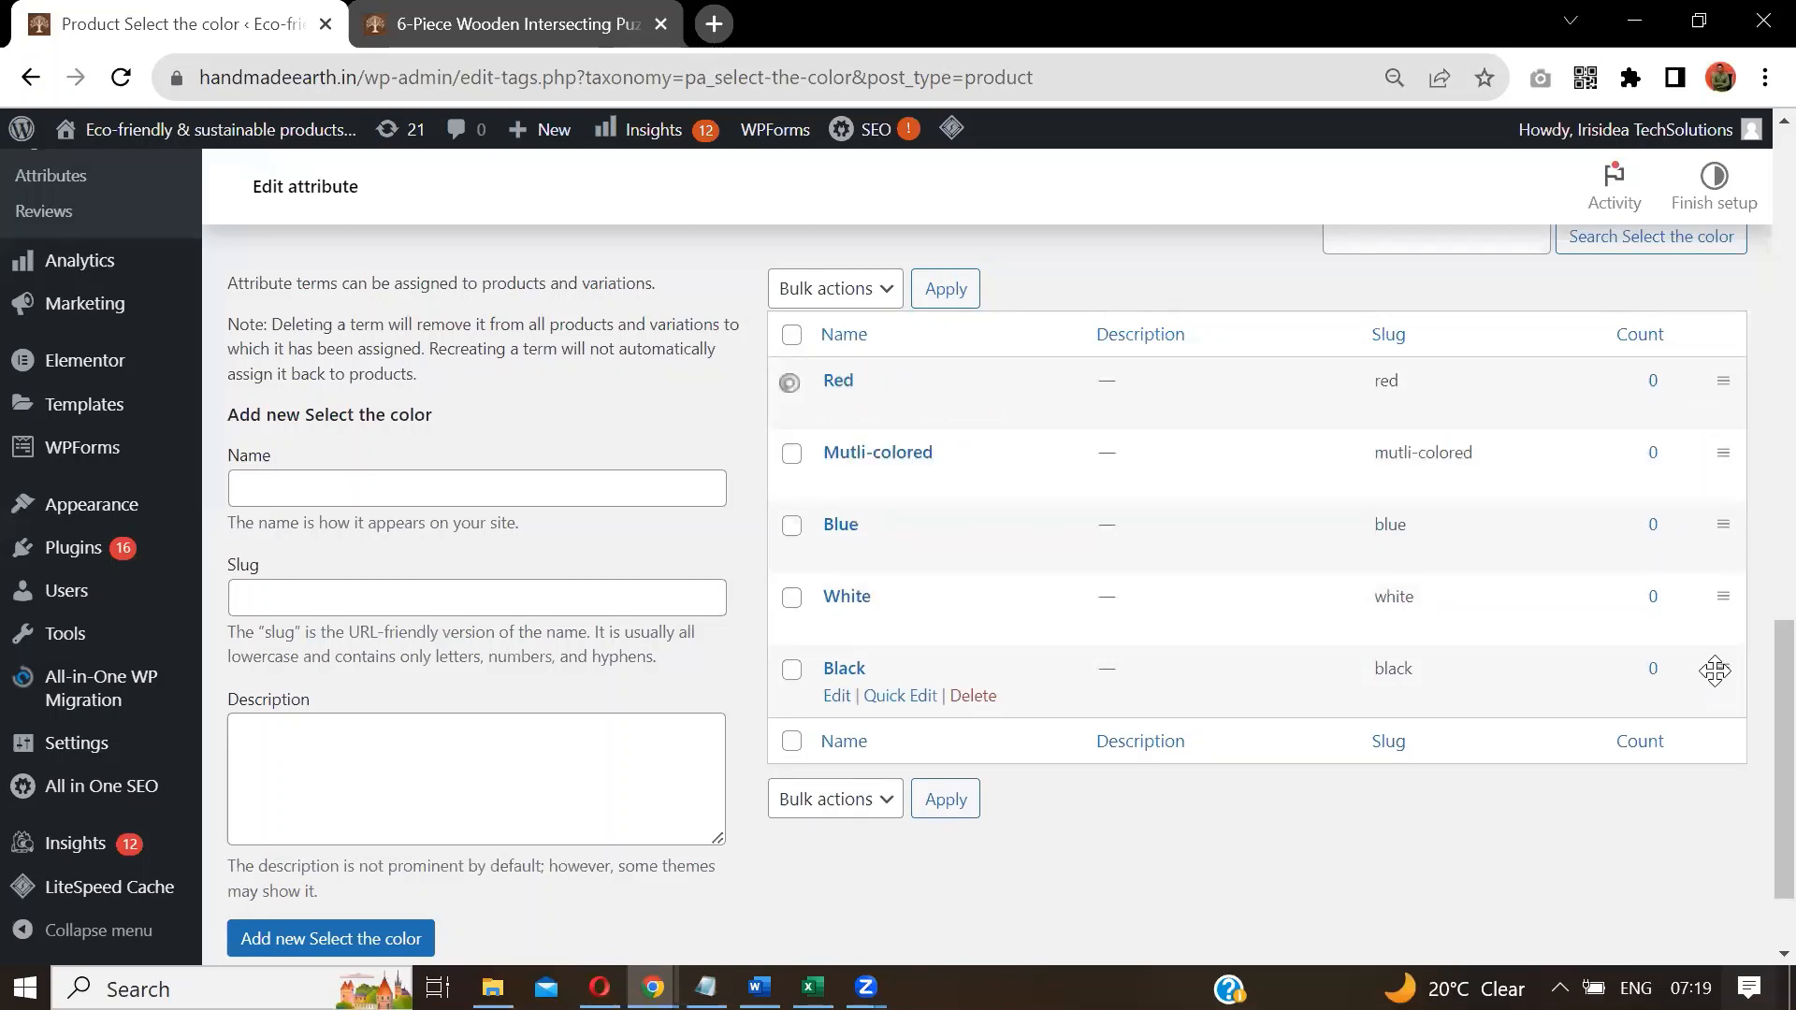
{"action": "left_click_drag", "start_coordinate": [1716, 670], "coordinate": [1706, 449]}
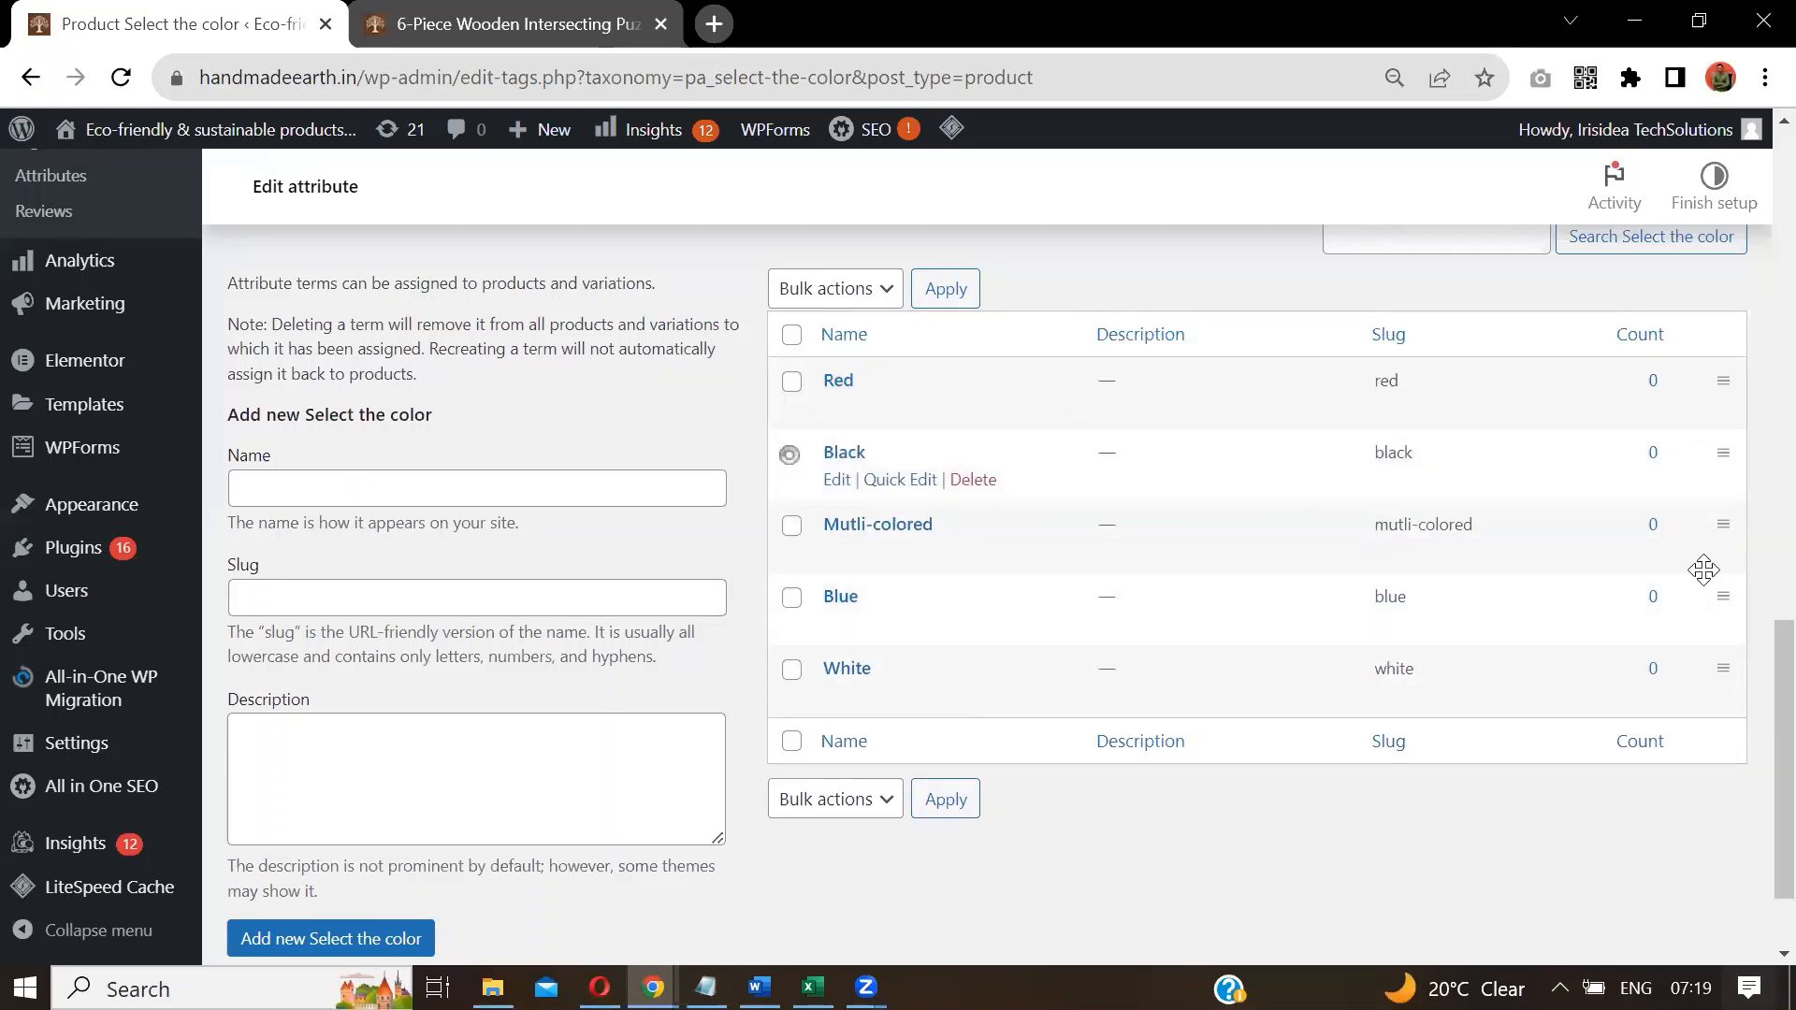
{"action": "left_click_drag", "start_coordinate": [1723, 670], "coordinate": [1719, 520]}
{"action": "left_click_drag", "start_coordinate": [1728, 676], "coordinate": [1717, 581]}
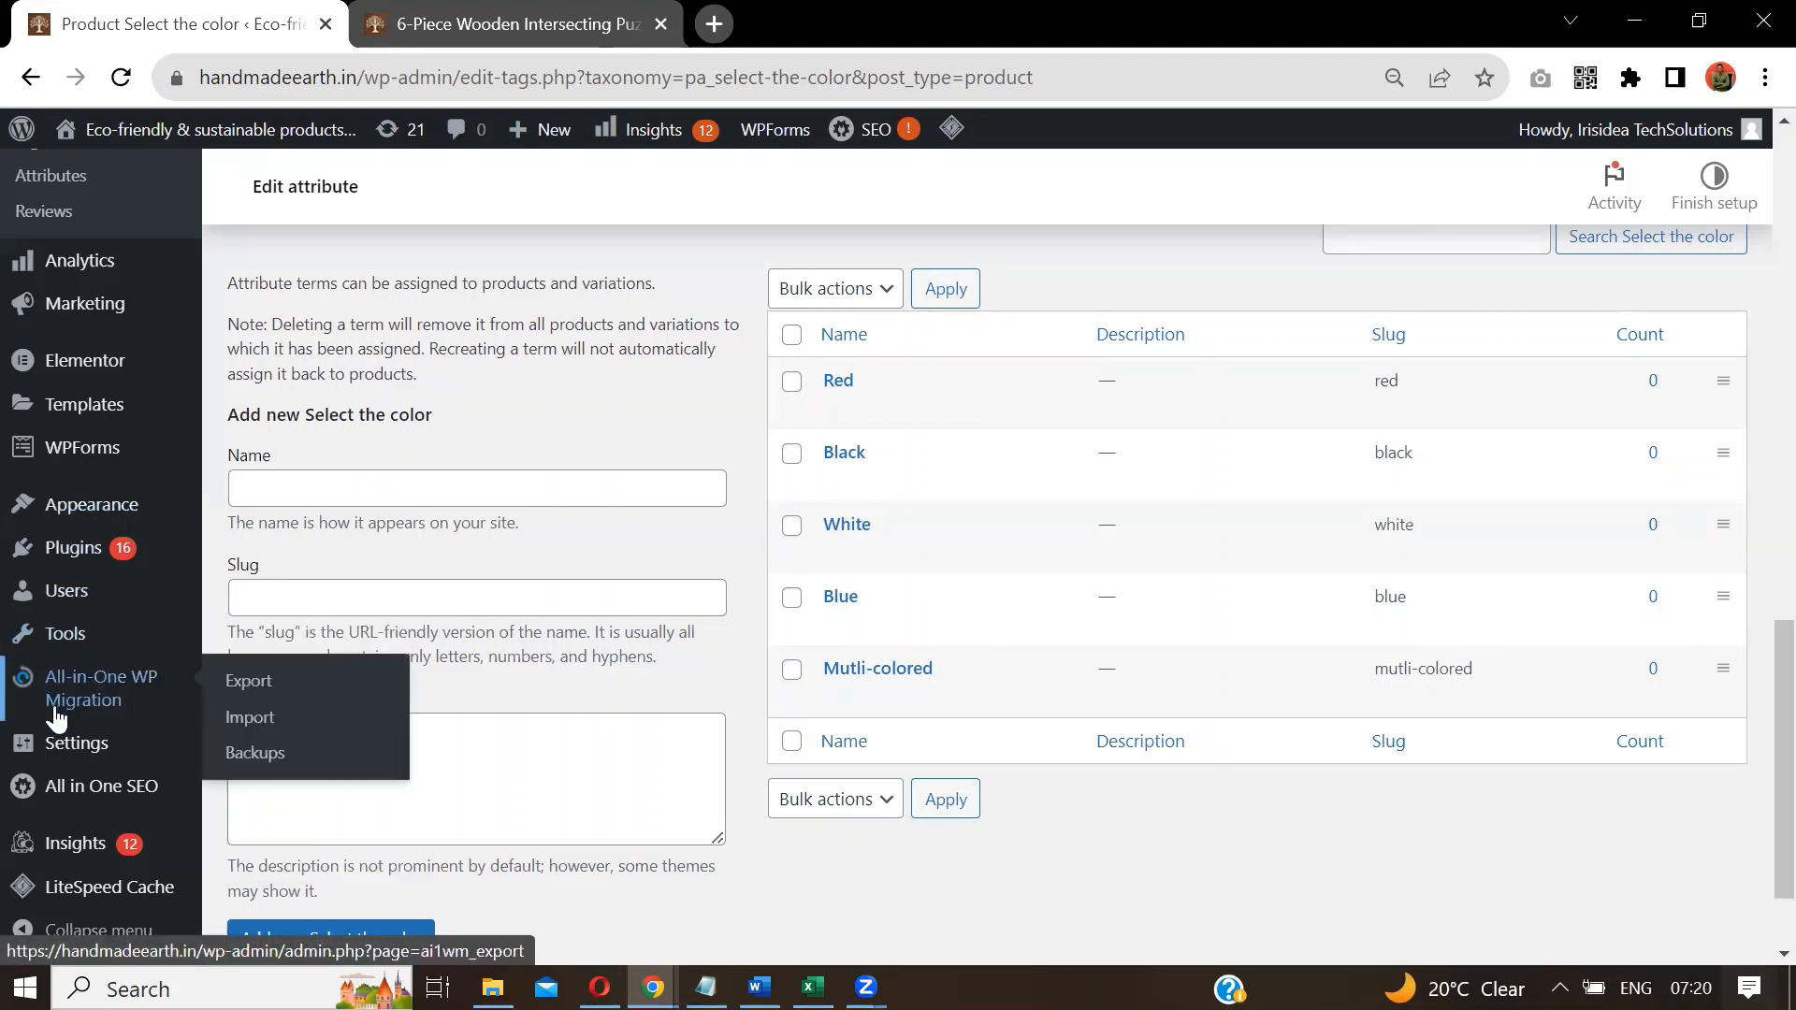
Open the form for adding a new product in the store.
{"action": "mouse_move", "coordinate": [81, 551]}
{"action": "mouse_move", "coordinate": [89, 517]}
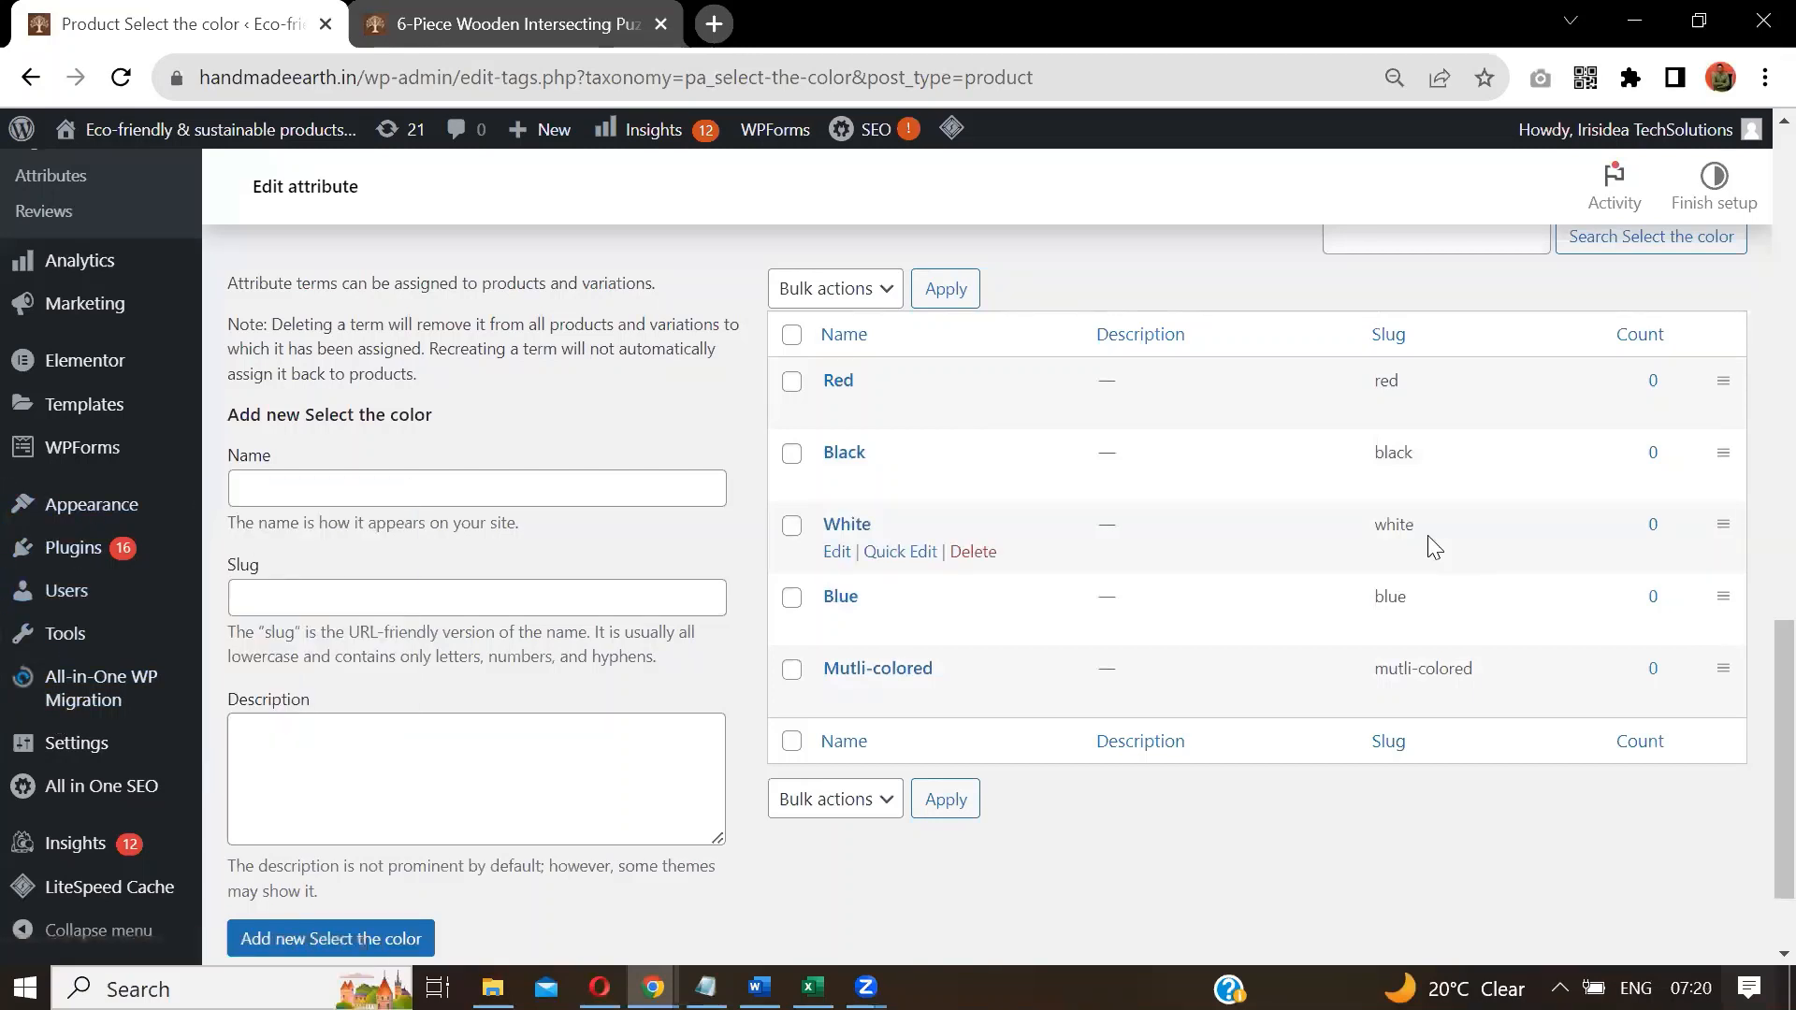
{"action": "scroll", "coordinate": [1751, 501], "scroll_direction": "up", "scroll_amount": 3}
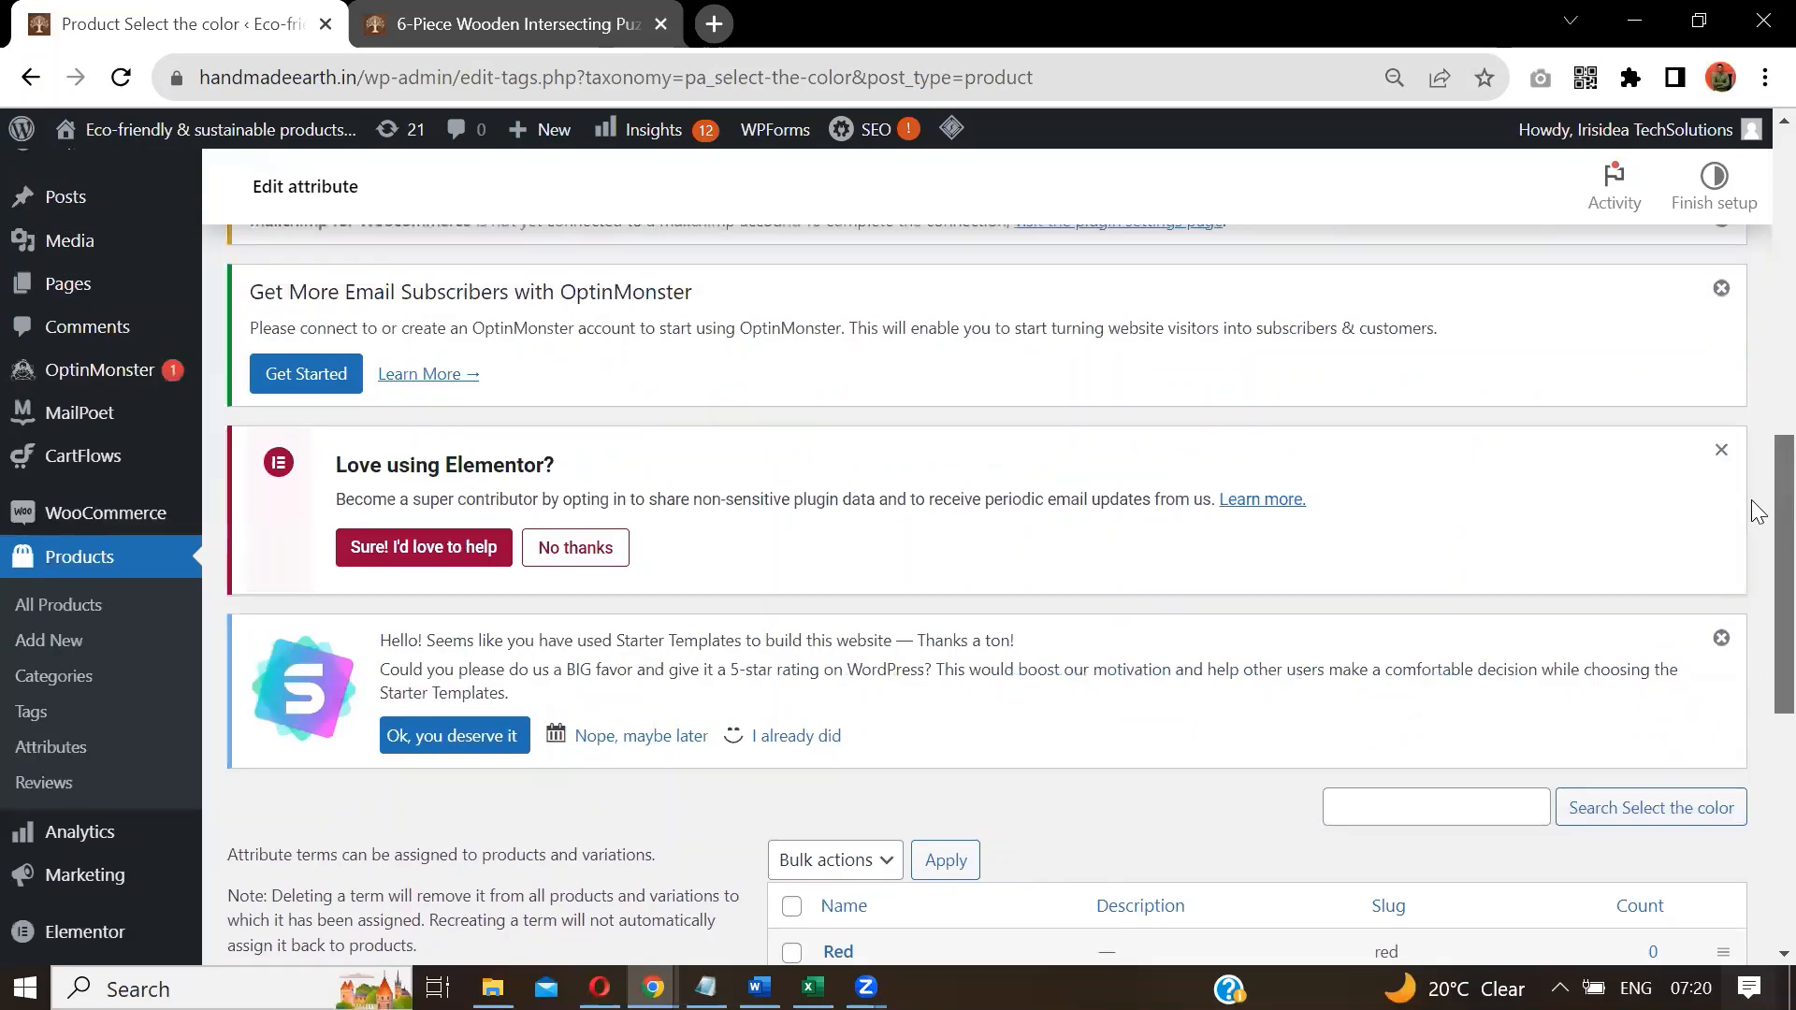
{"action": "scroll", "coordinate": [1751, 534], "scroll_direction": "down", "scroll_amount": 2}
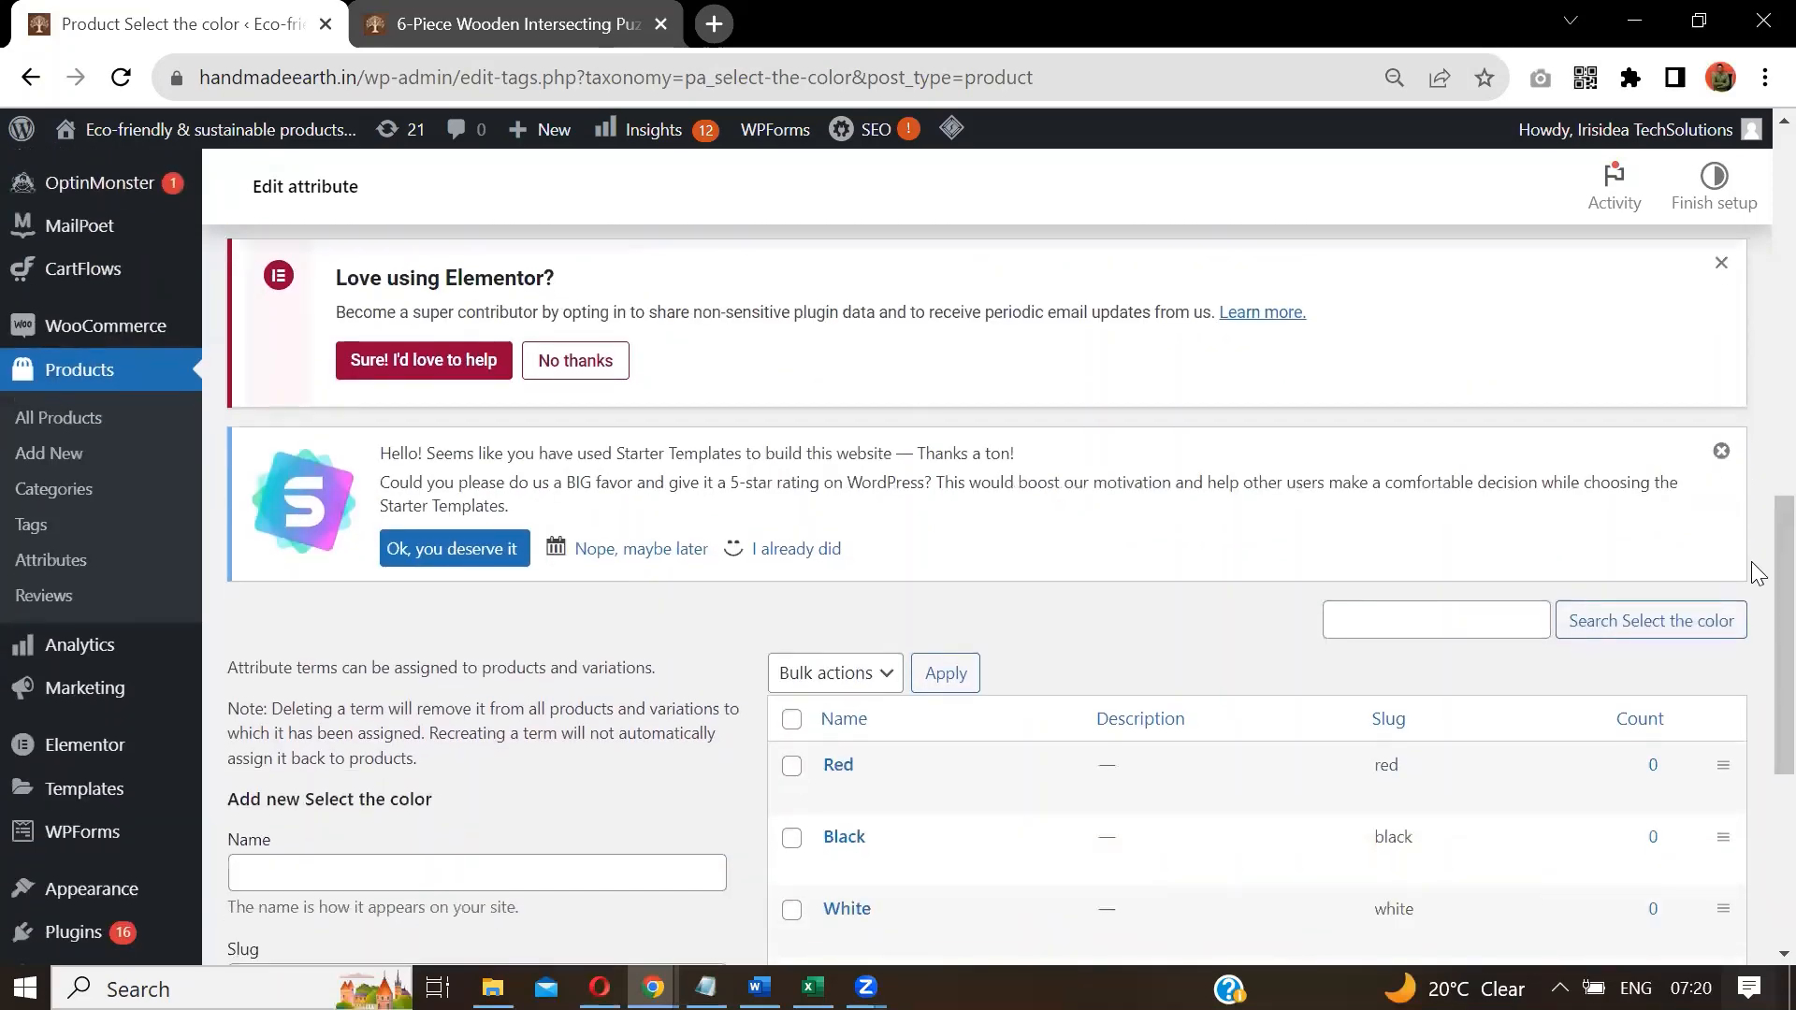
{"action": "left_click", "coordinate": [49, 453]}
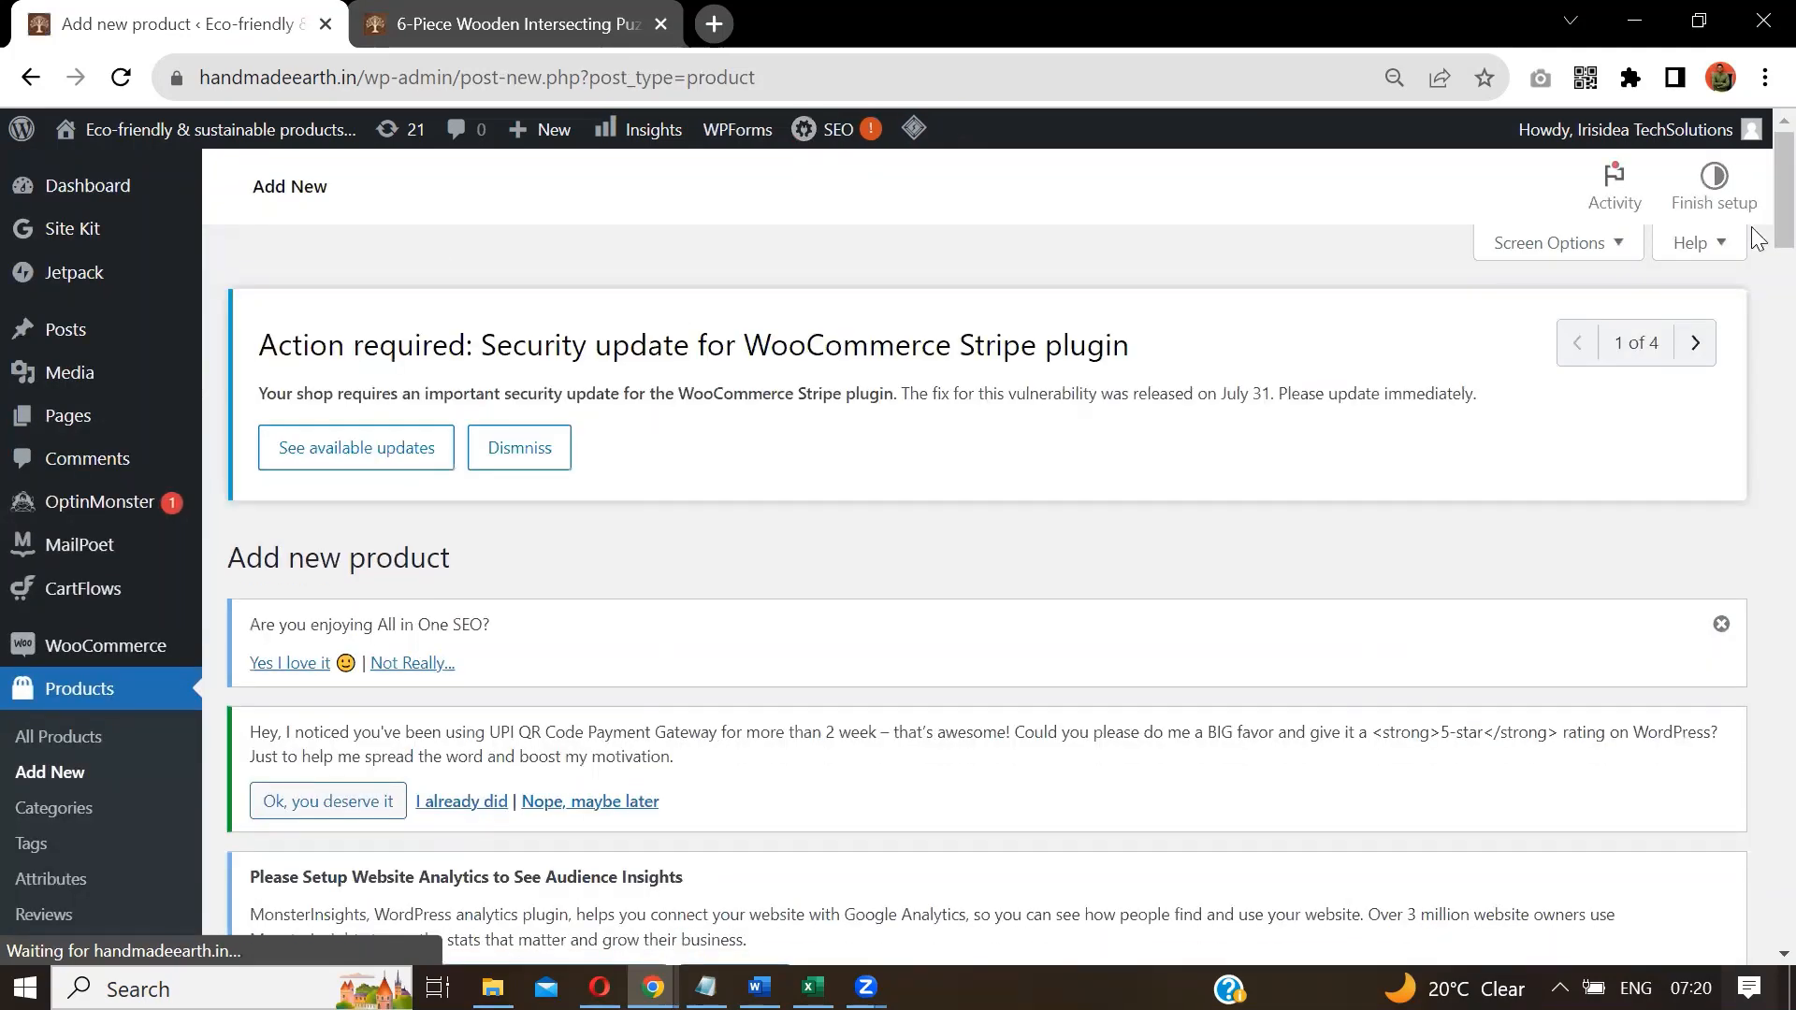
{"action": "scroll", "coordinate": [1753, 281], "scroll_direction": "down", "scroll_amount": 15}
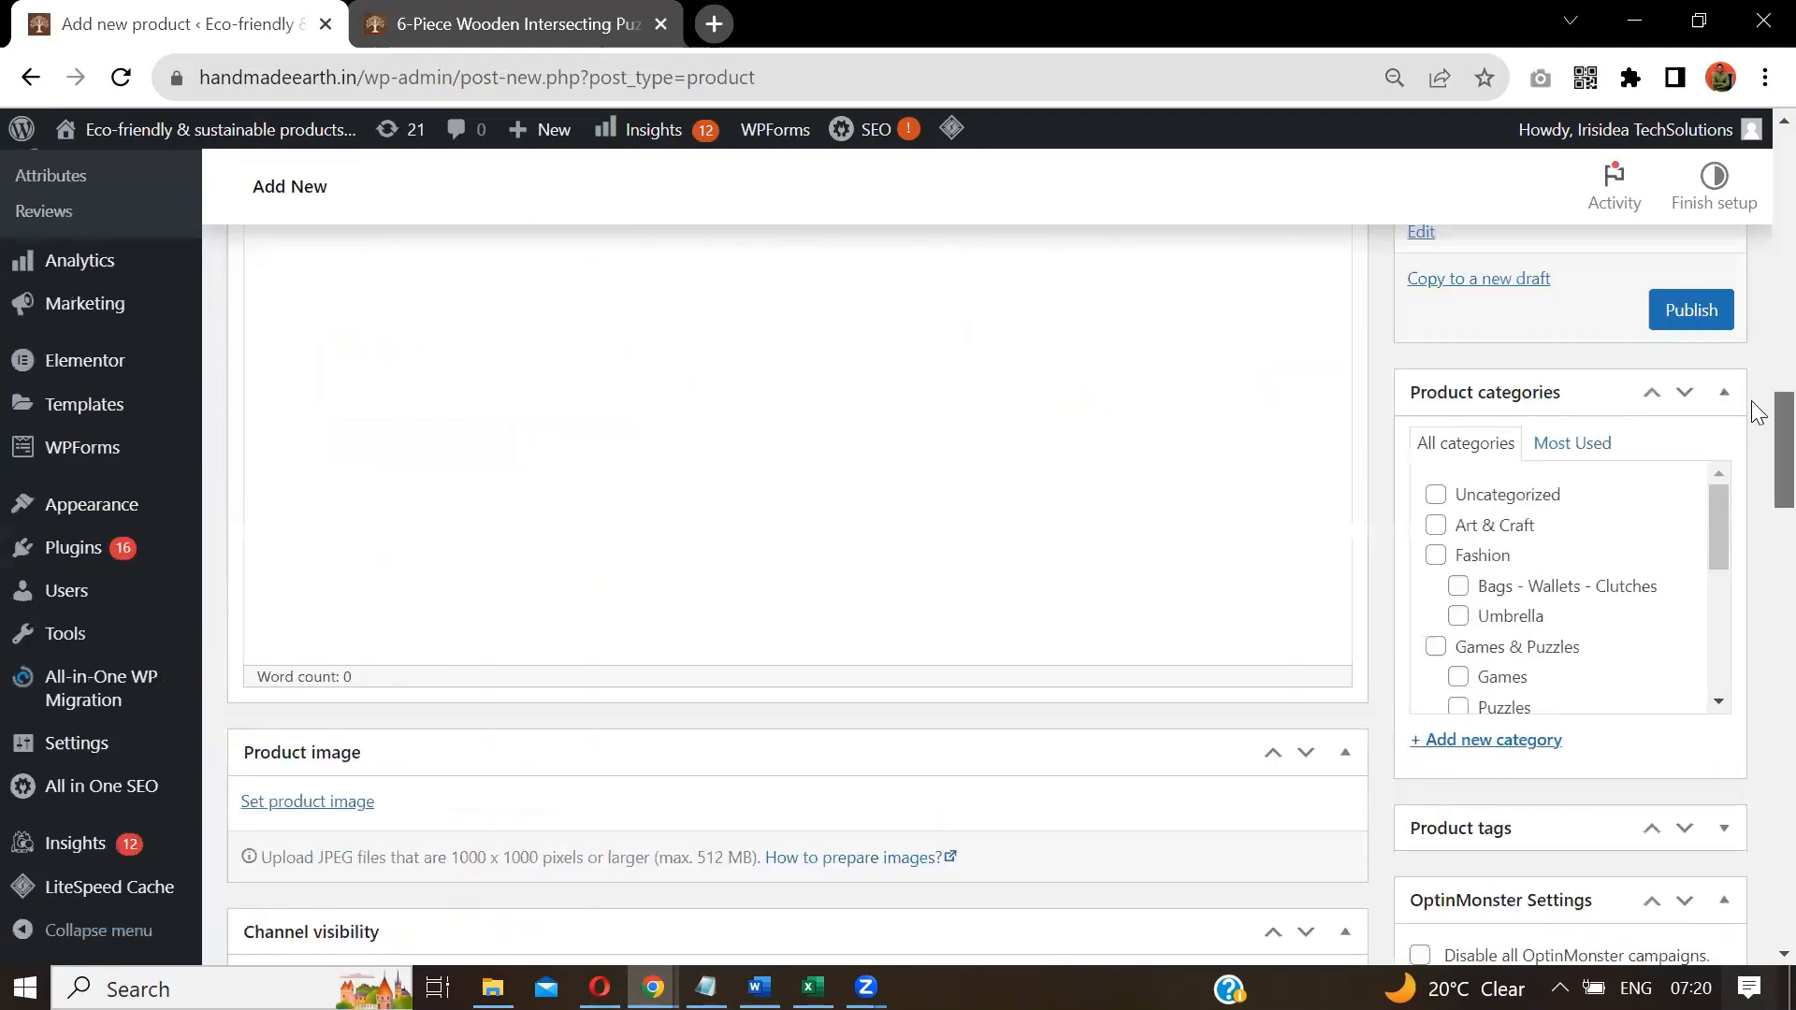
Name the new product "Testing the Product Attribute & Variations".
{"action": "scroll", "coordinate": [1751, 400], "scroll_direction": "up", "scroll_amount": 5}
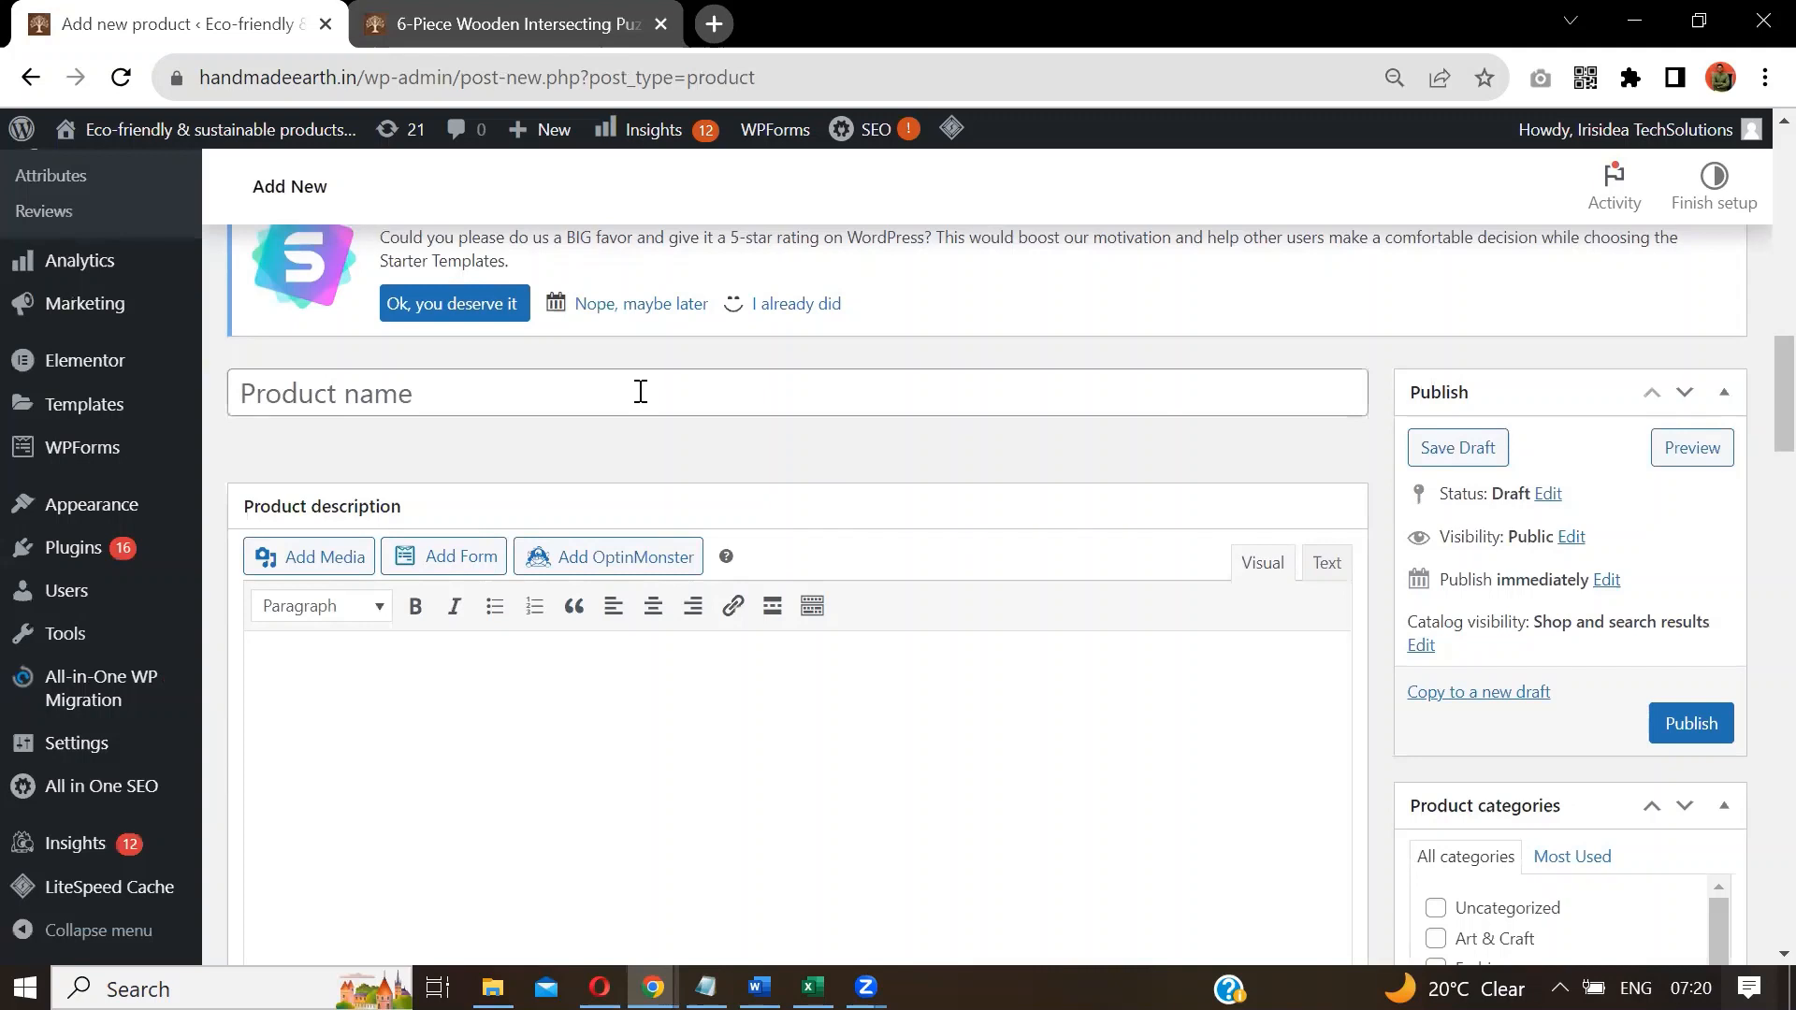
{"action": "left_click", "coordinate": [641, 392]}
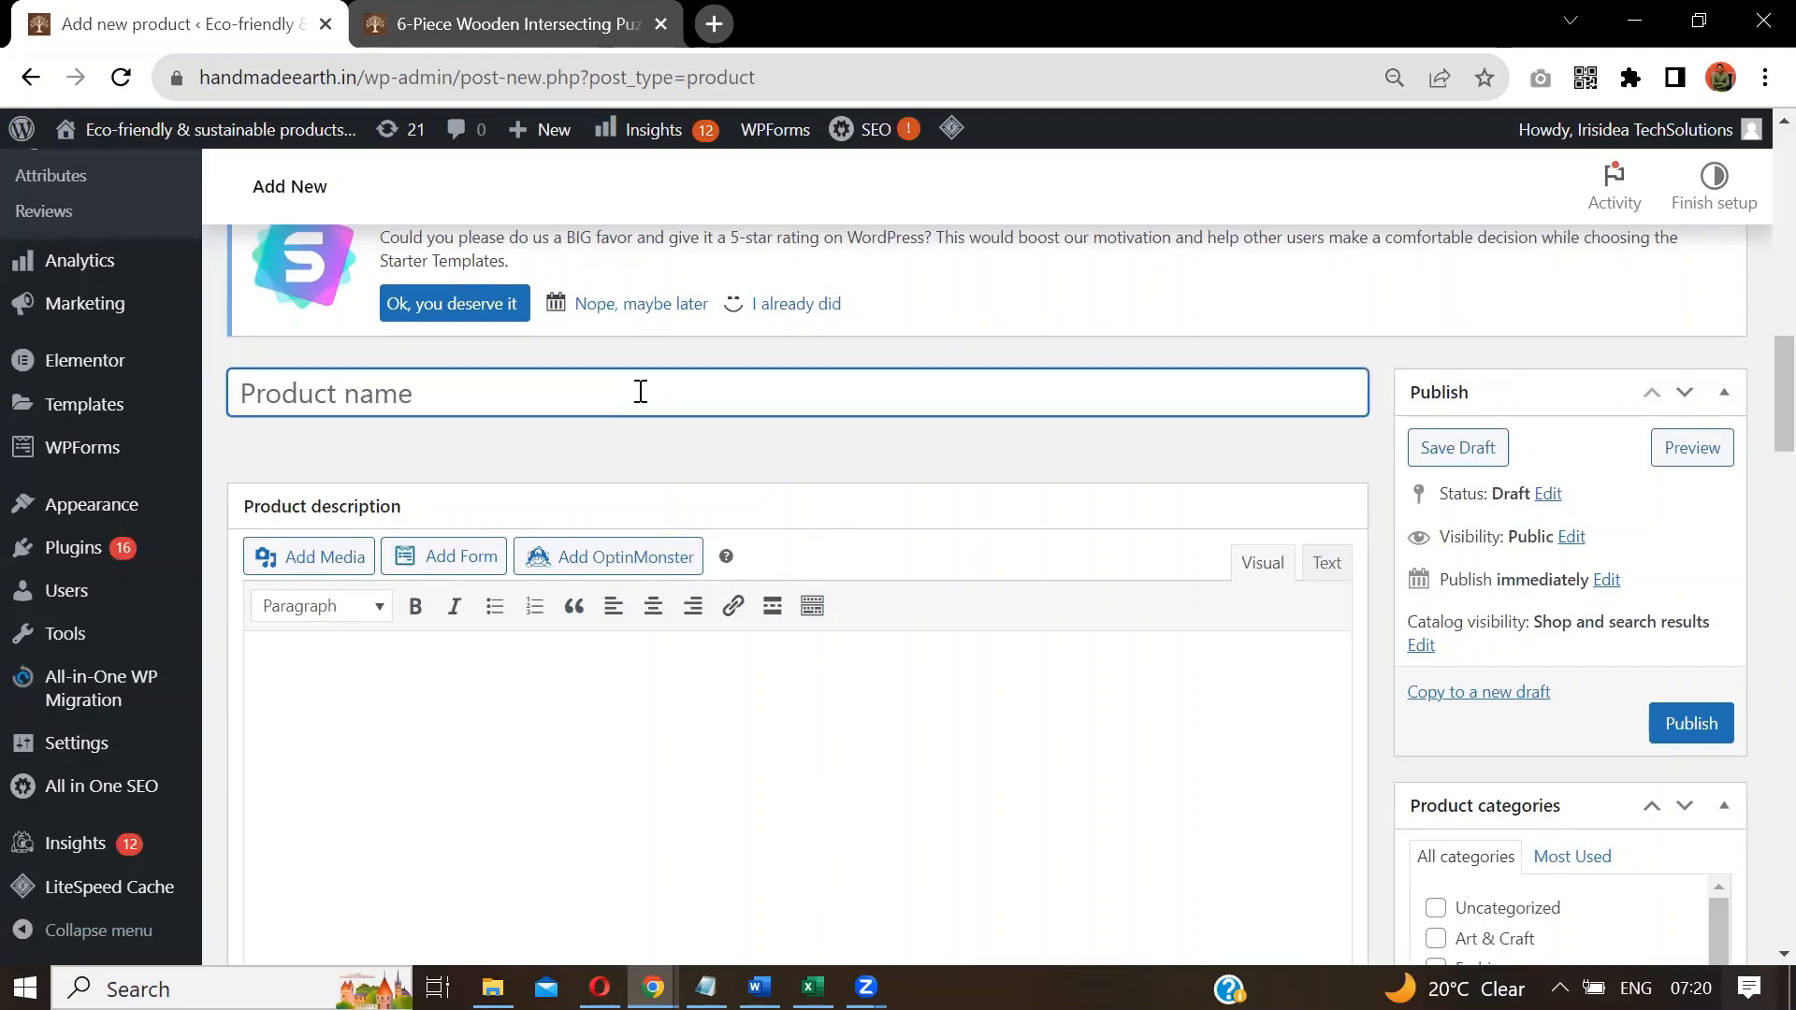
{"action": "type", "text": "T"}
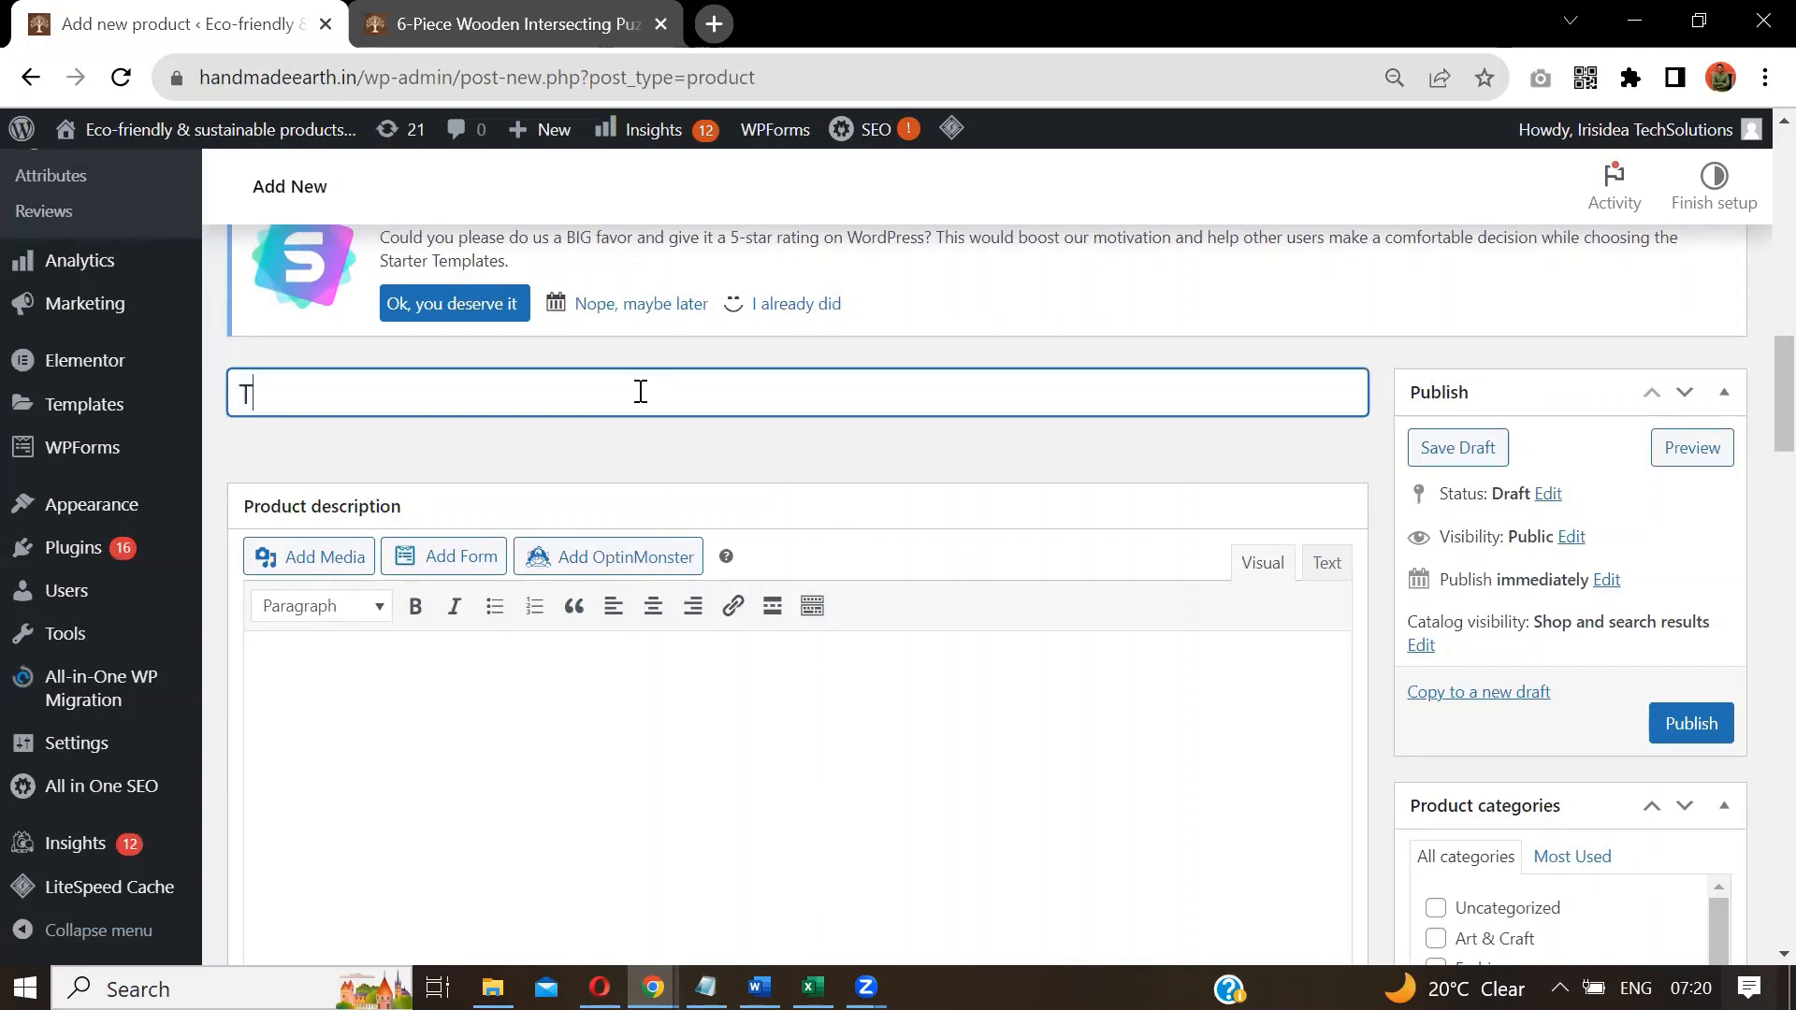
{"action": "type", "text": "esting the "}
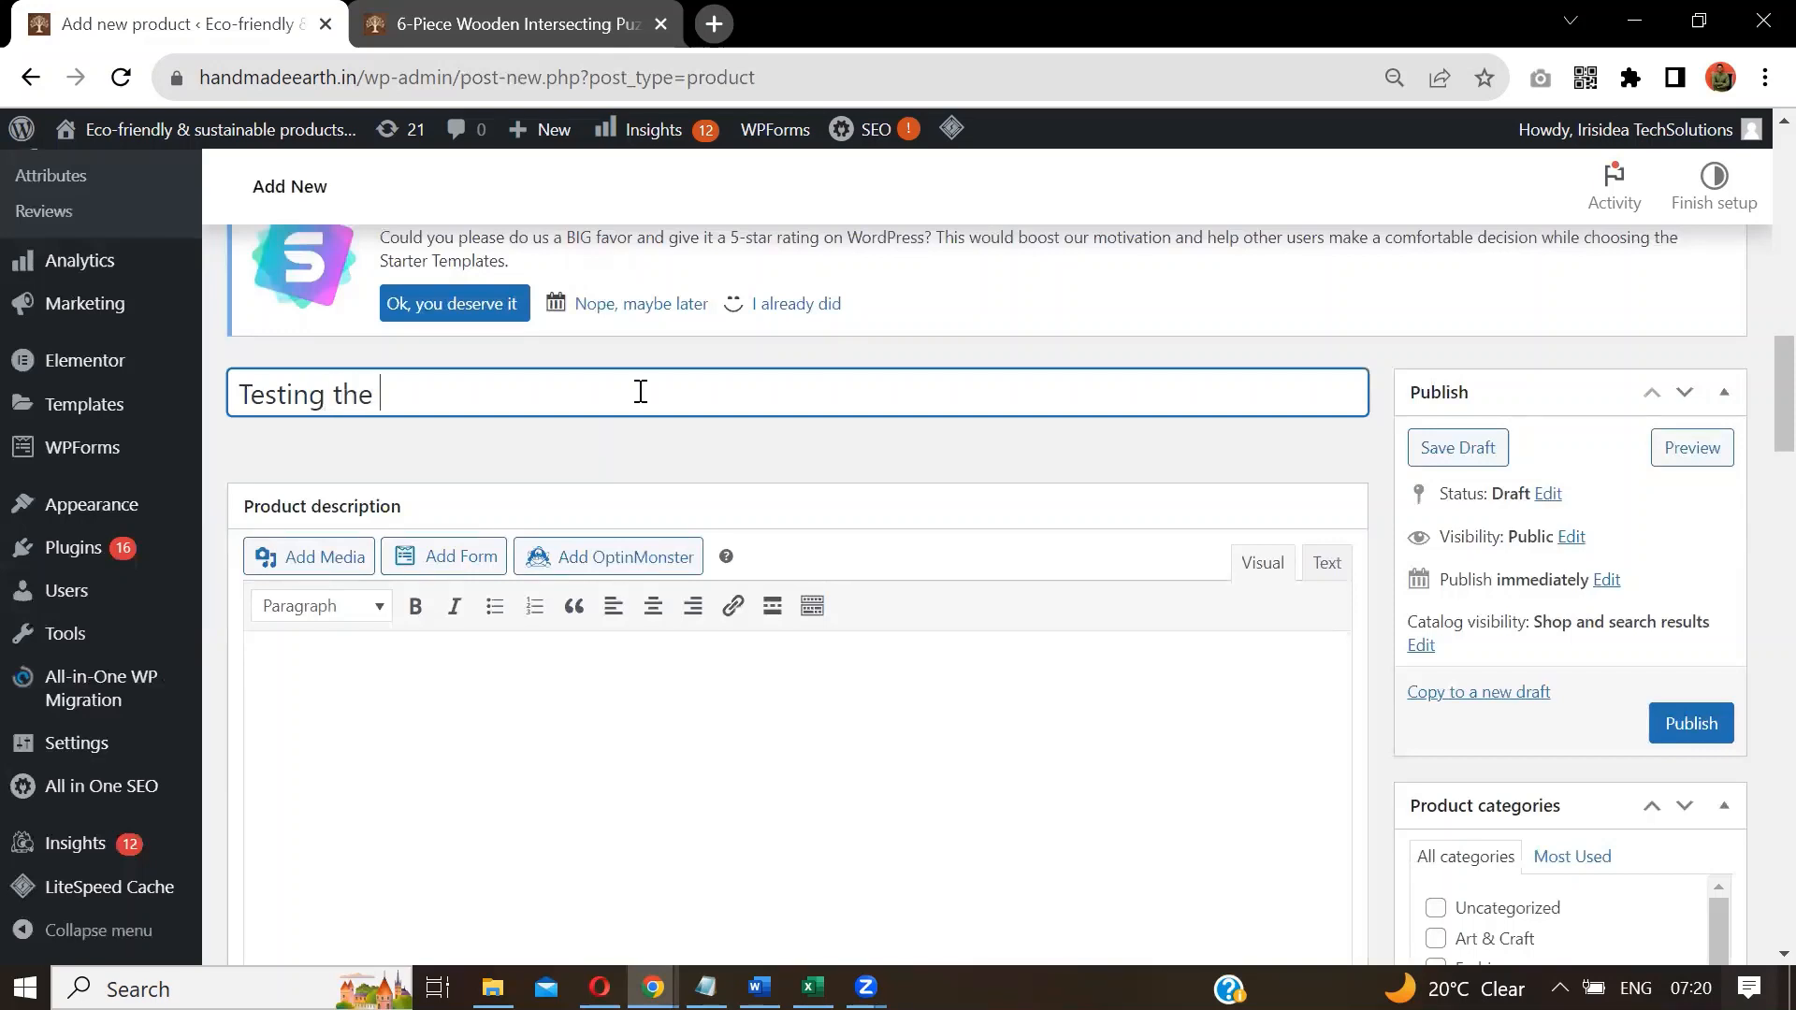
{"action": "type", "text": "Product "}
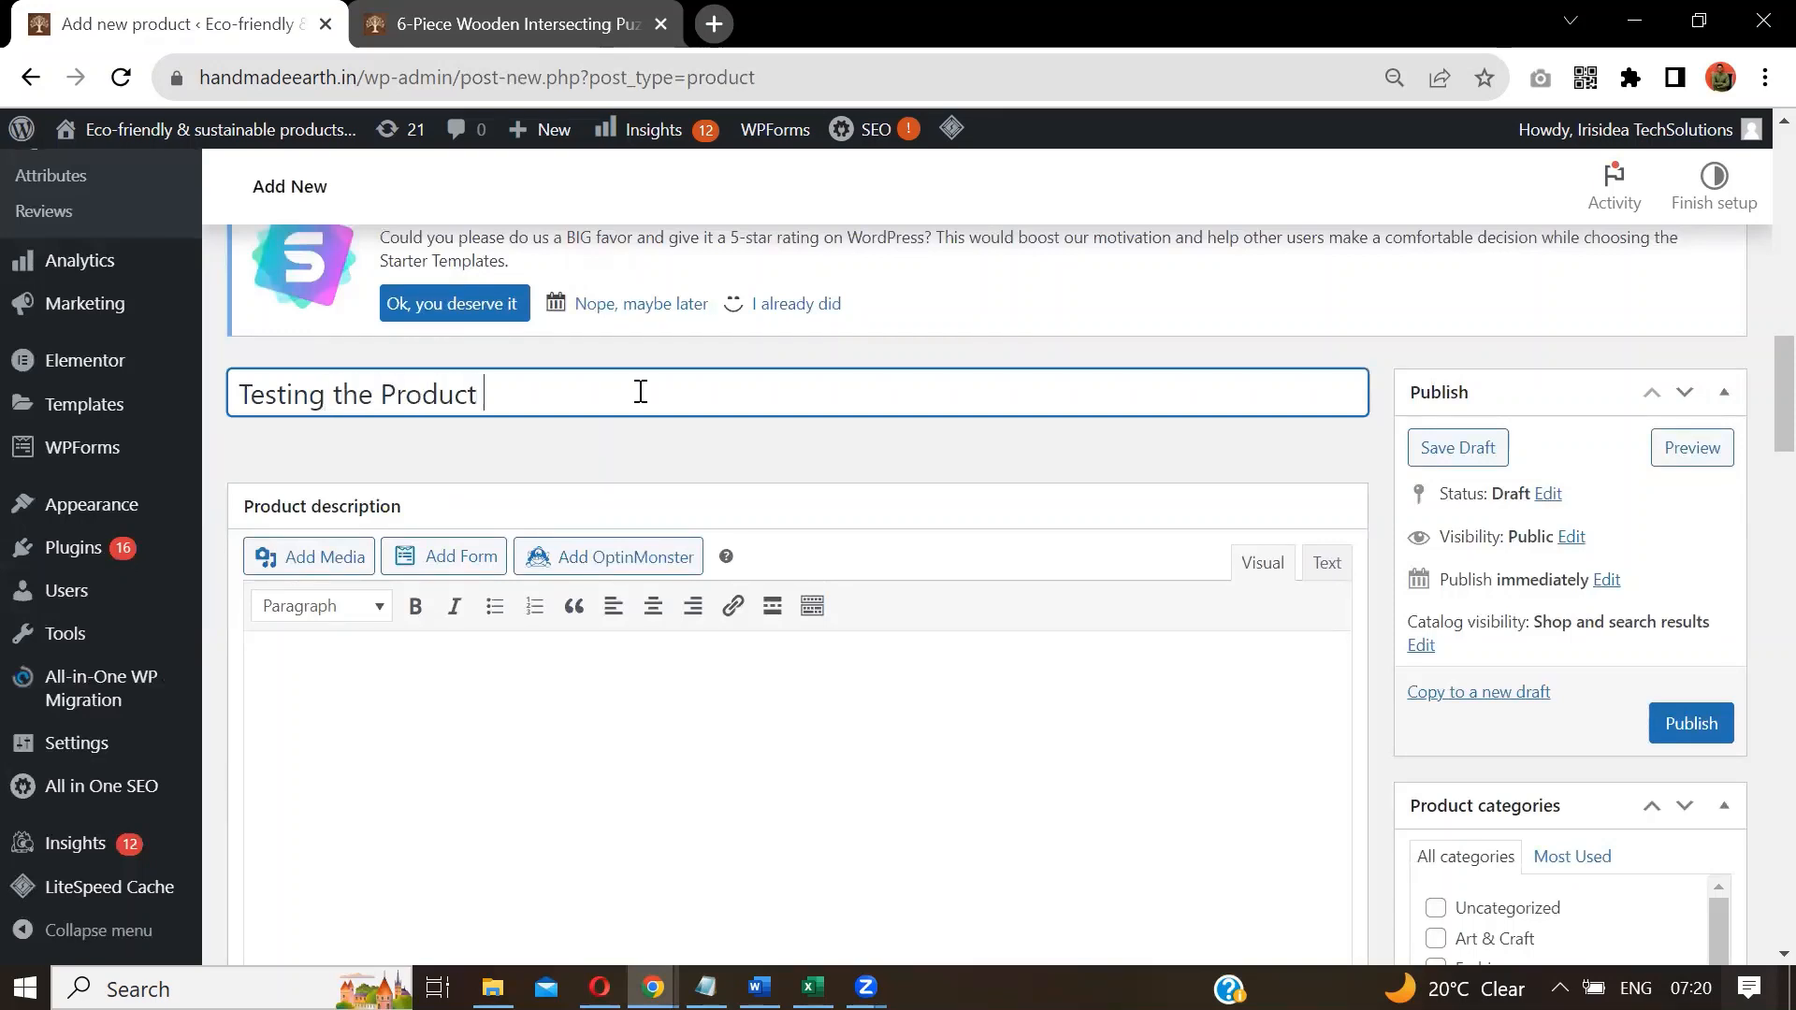
{"action": "type", "text": "Attribute & Varia"}
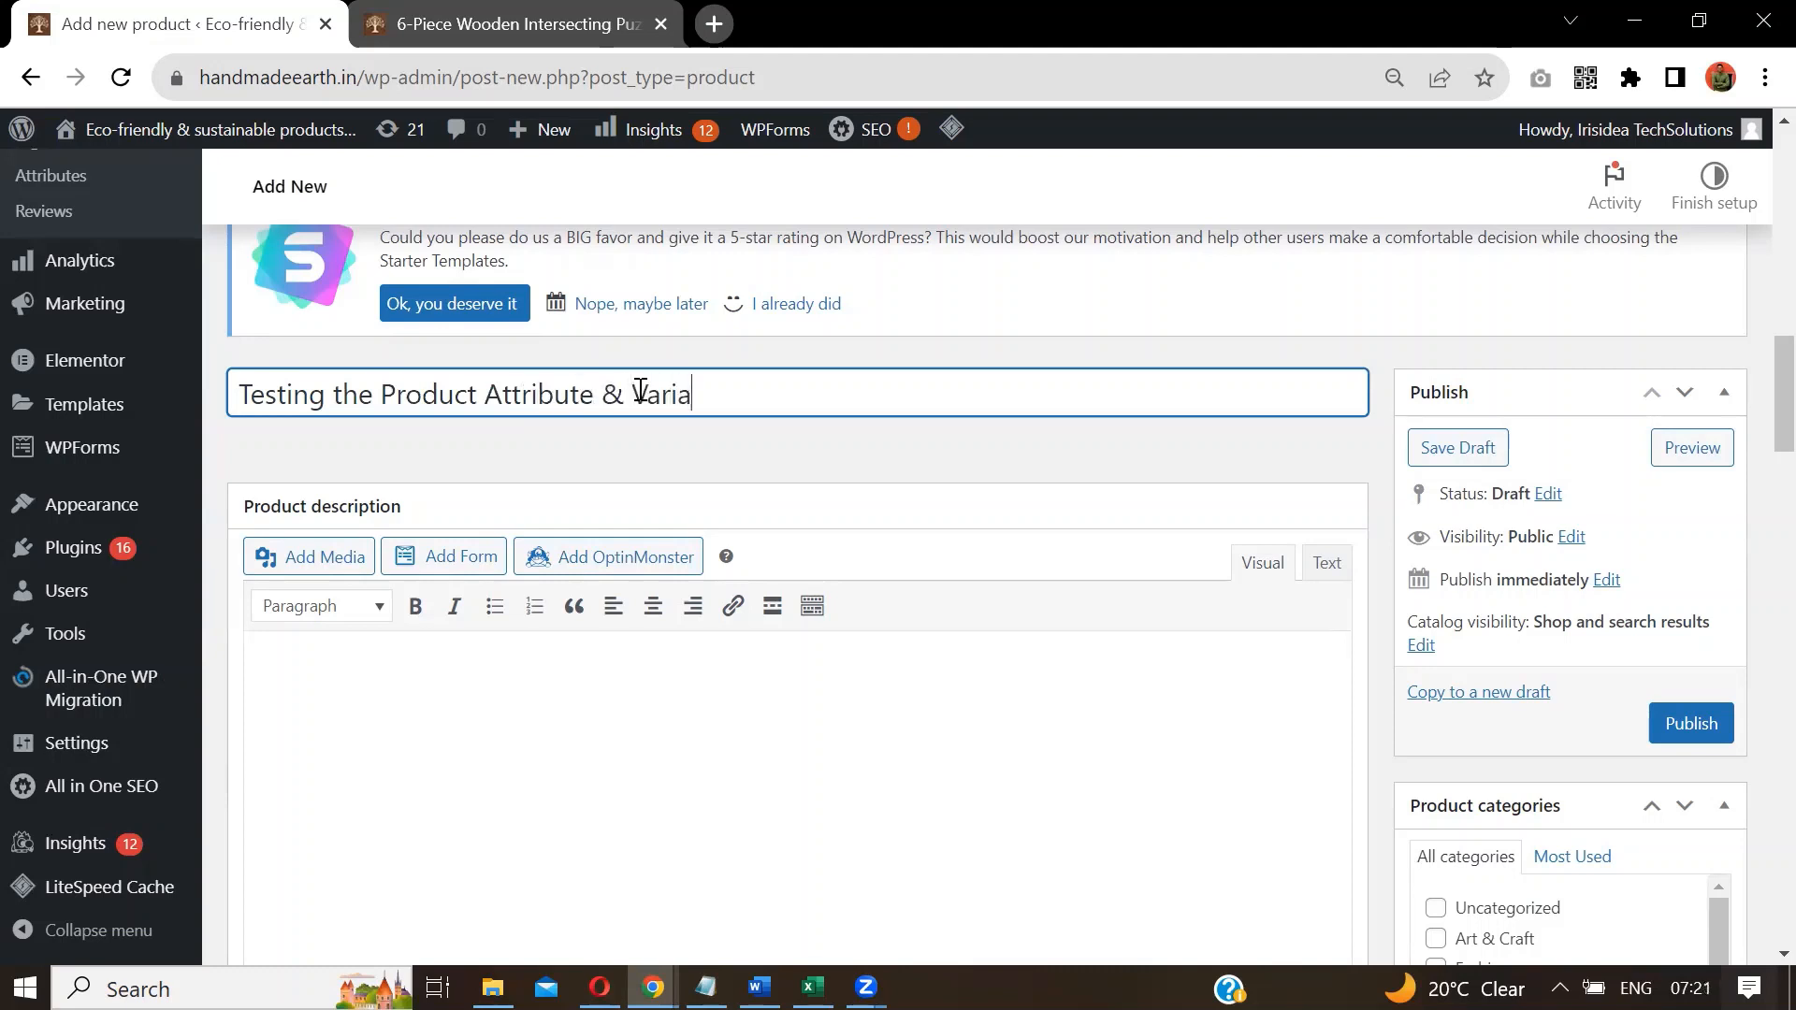
{"action": "type", "text": "stions"}
{"action": "key", "text": "BackSpace"}
{"action": "key", "text": "BackSpace"}
{"action": "key", "text": "BackSpace"}
{"action": "key", "text": "BackSpace"}
{"action": "key", "text": "BackSpace"}
{"action": "key", "text": "BackSpace"}
{"action": "key", "text": "BackSpace"}
{"action": "type", "text": "tions"}
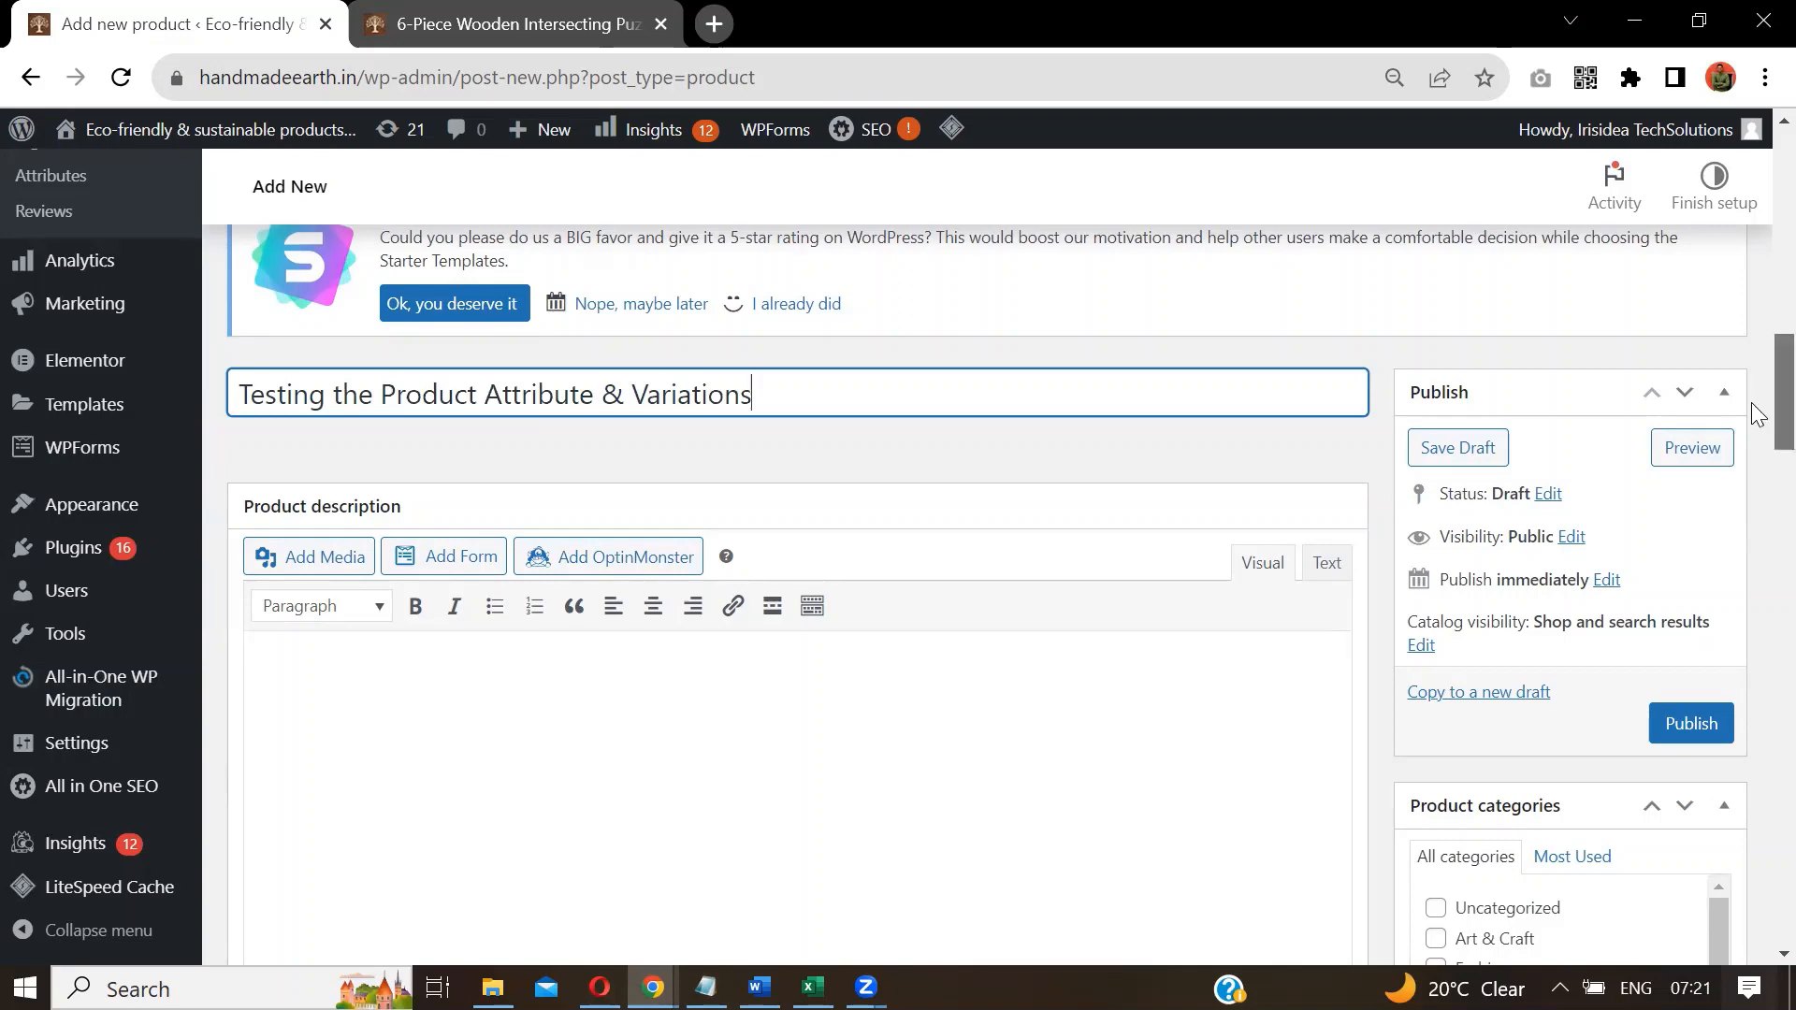
Assign the product to the Healthy Farm Produce category.
{"action": "scroll", "coordinate": [1752, 402], "scroll_direction": "down", "scroll_amount": 3}
{"action": "scroll", "coordinate": [1752, 447], "scroll_direction": "down", "scroll_amount": 1}
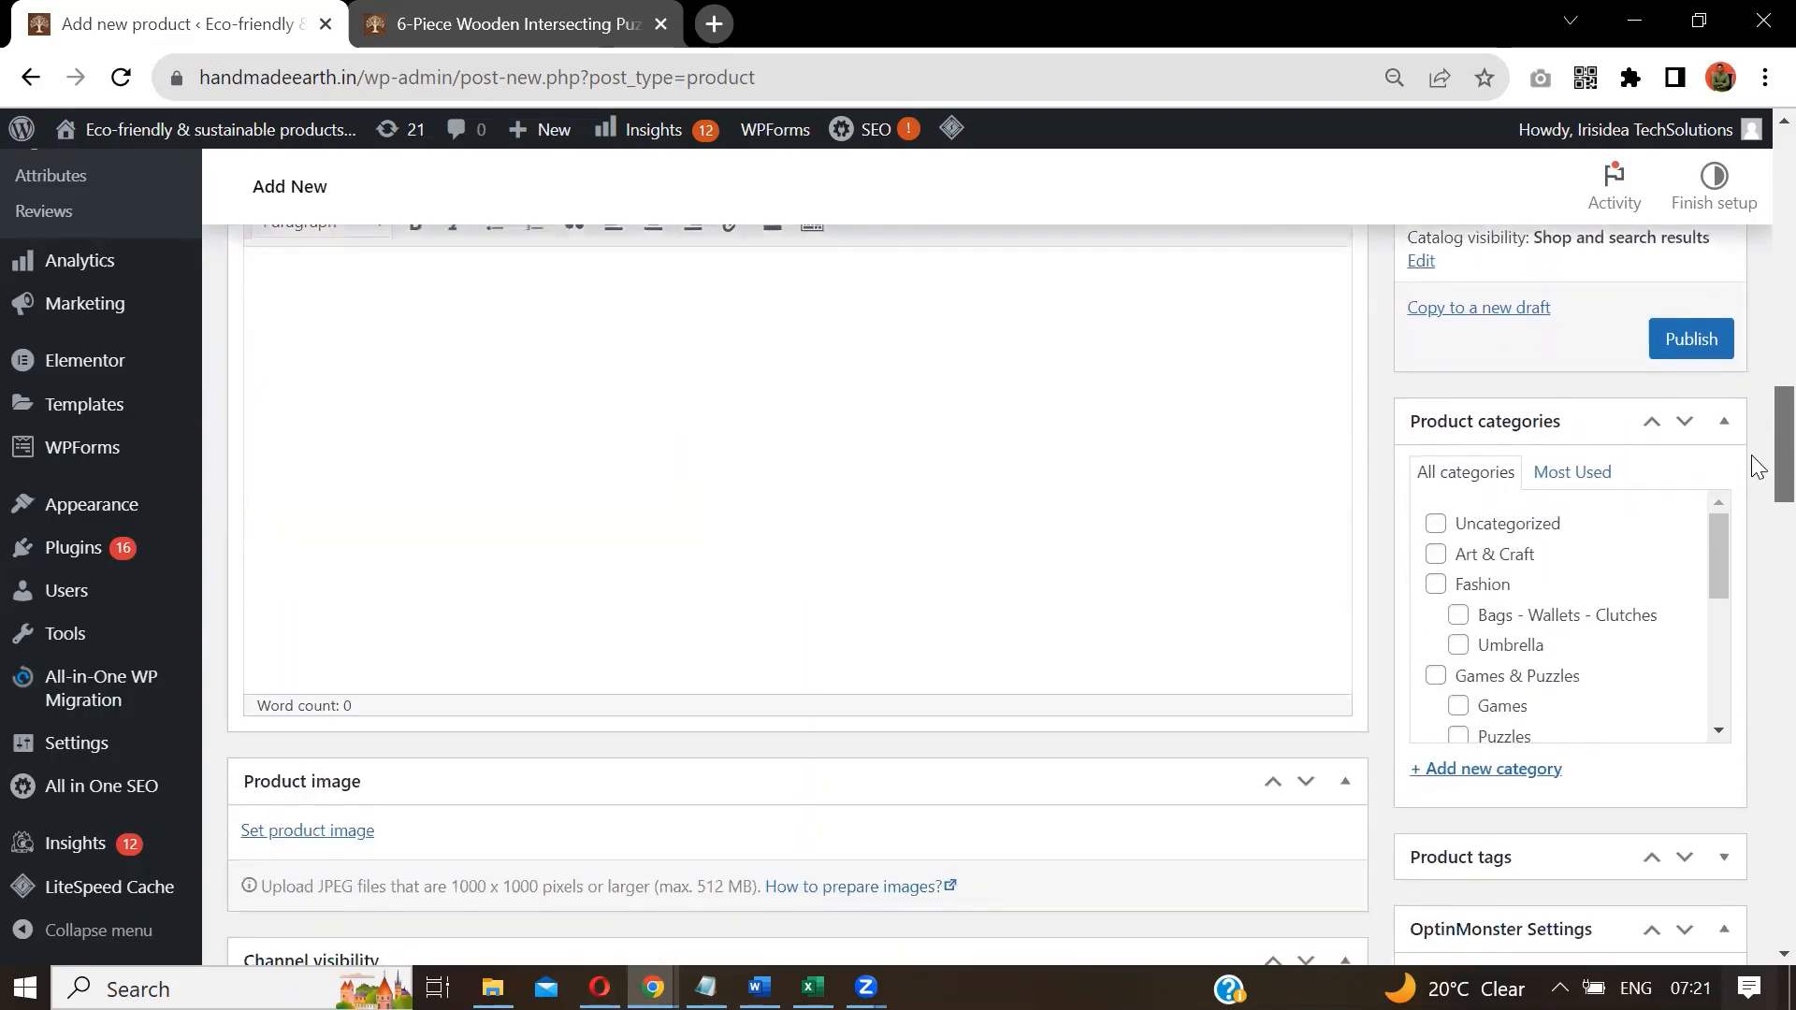
{"action": "scroll", "coordinate": [1751, 455], "scroll_direction": "up", "scroll_amount": 3}
{"action": "scroll", "coordinate": [1754, 449], "scroll_direction": "down", "scroll_amount": 4}
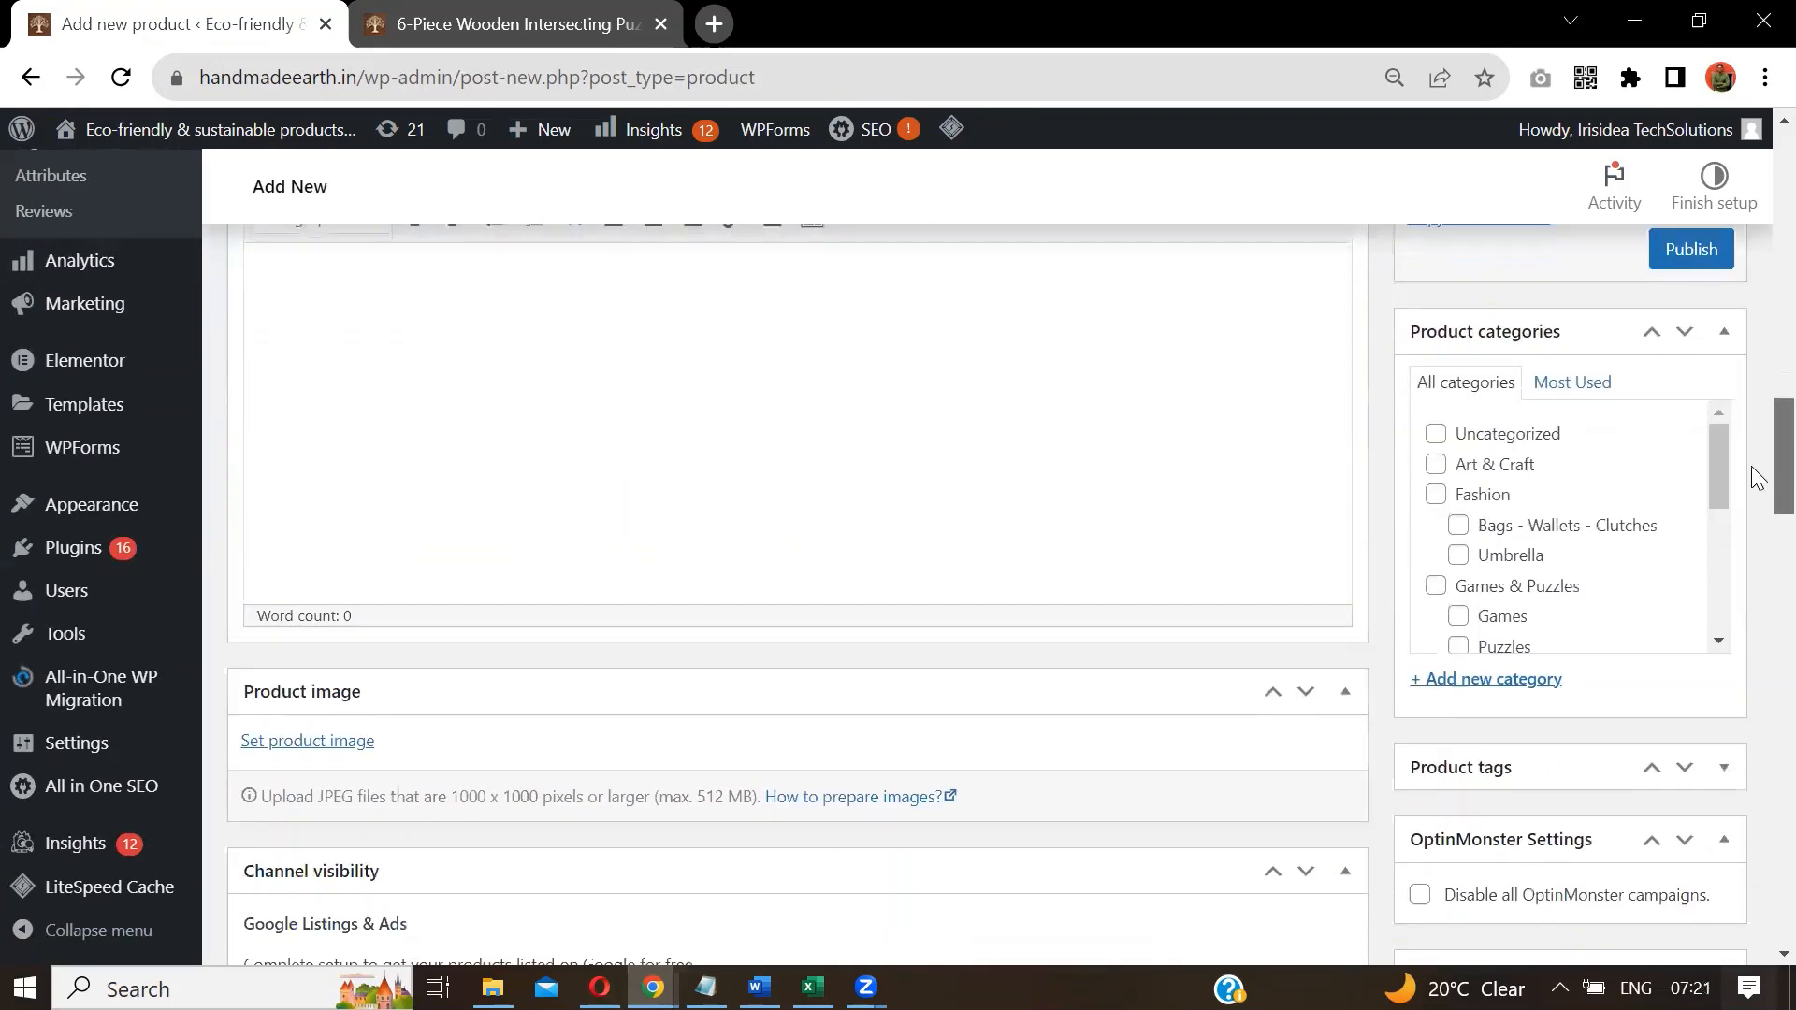
{"action": "left_click_drag", "start_coordinate": [1722, 445], "coordinate": [1717, 543]}
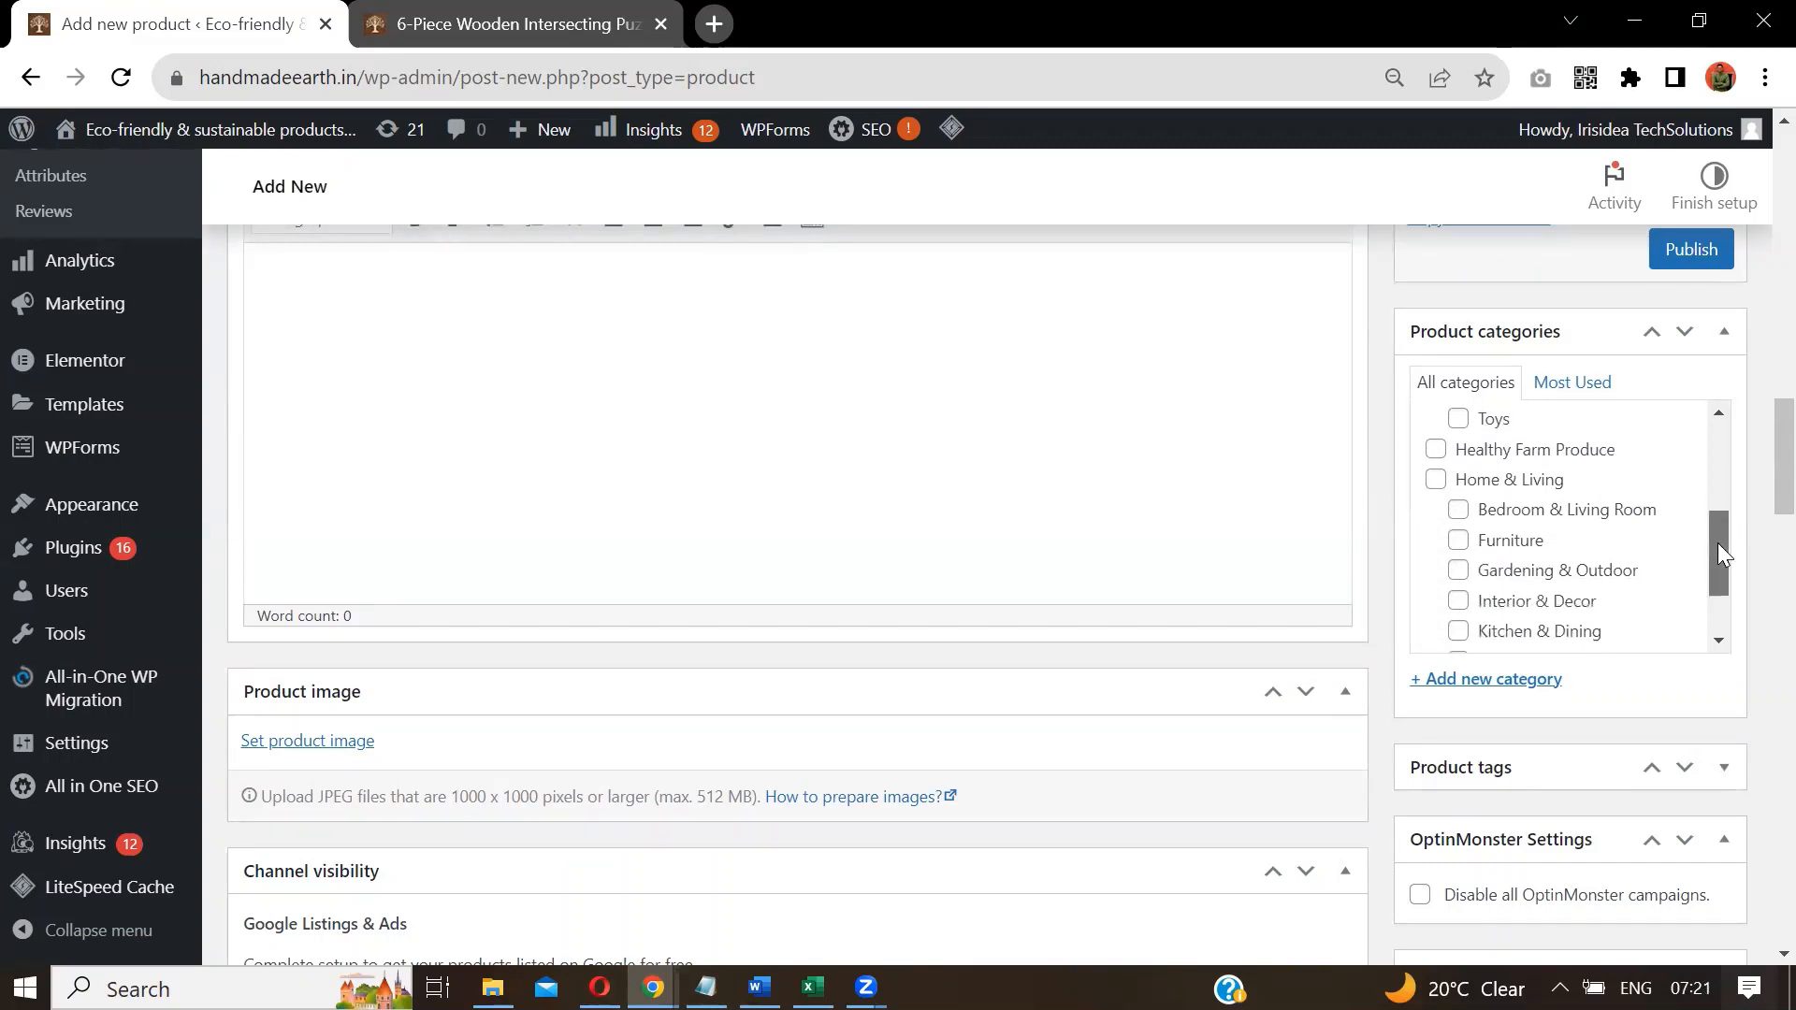
{"action": "left_click", "coordinate": [1436, 450]}
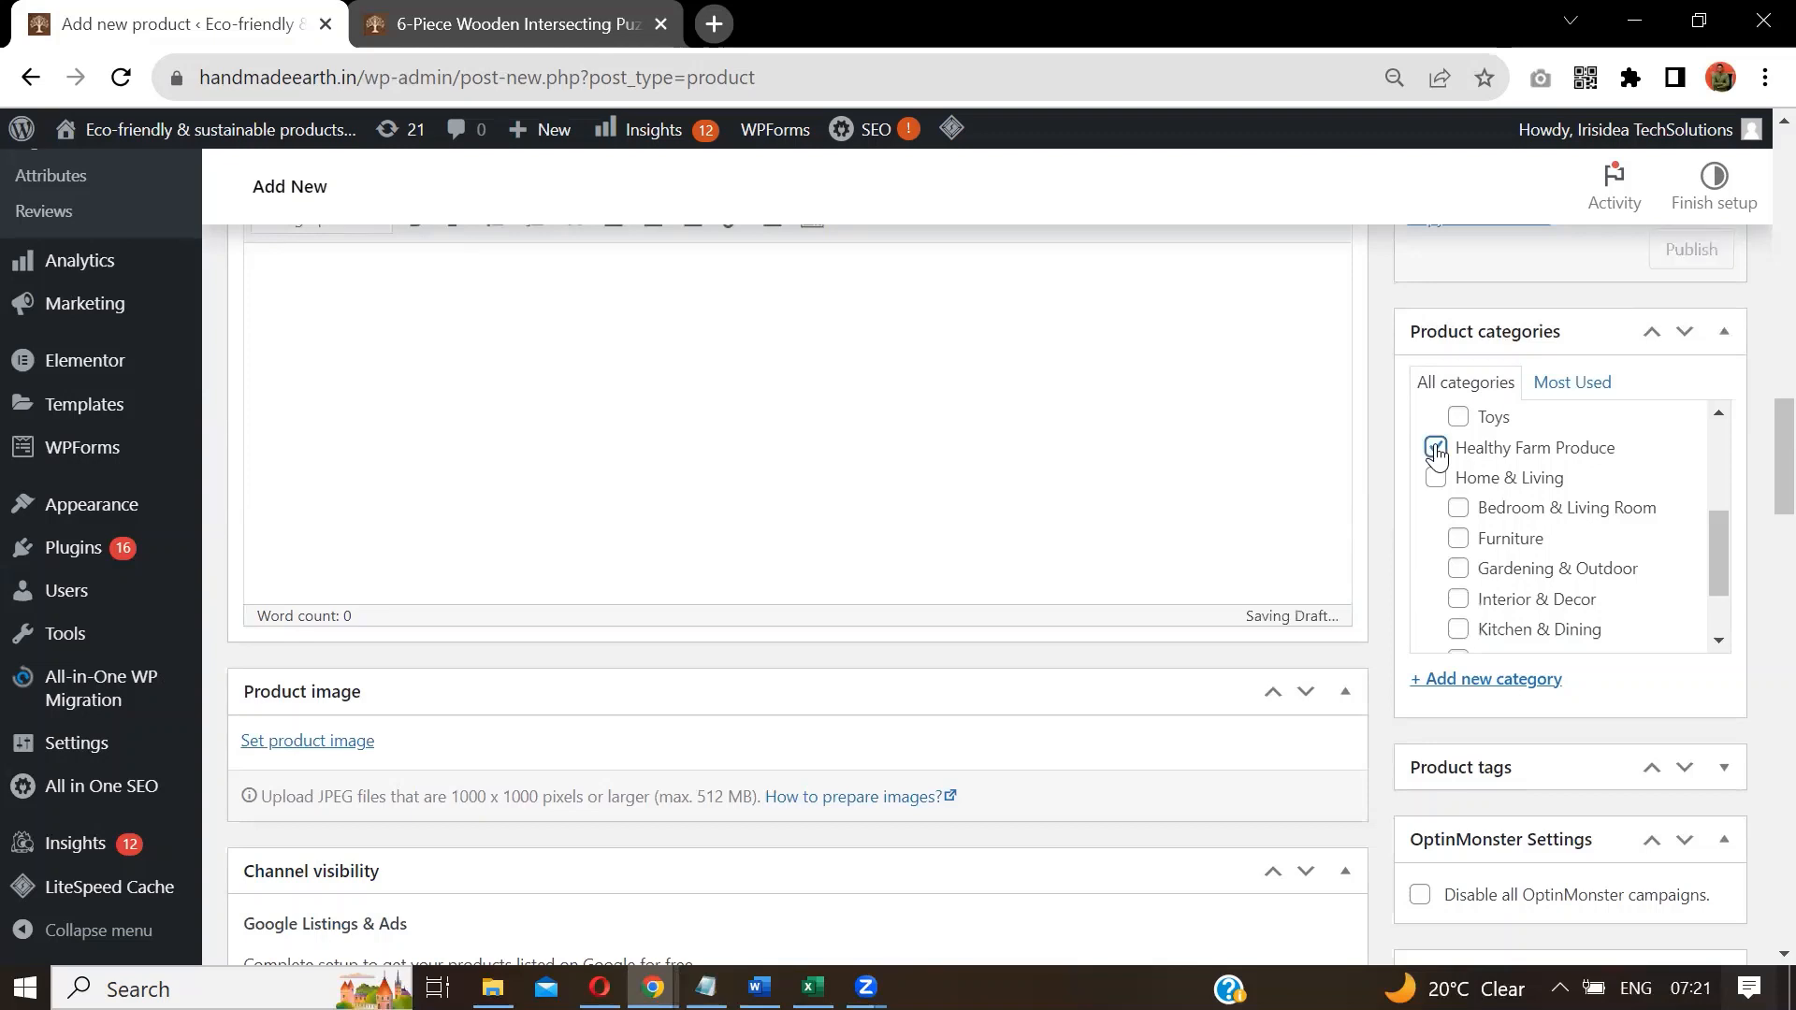
Expand the Product tags box and place the cursor in its tag entry field.
{"action": "scroll", "coordinate": [1751, 460], "scroll_direction": "down", "scroll_amount": 4}
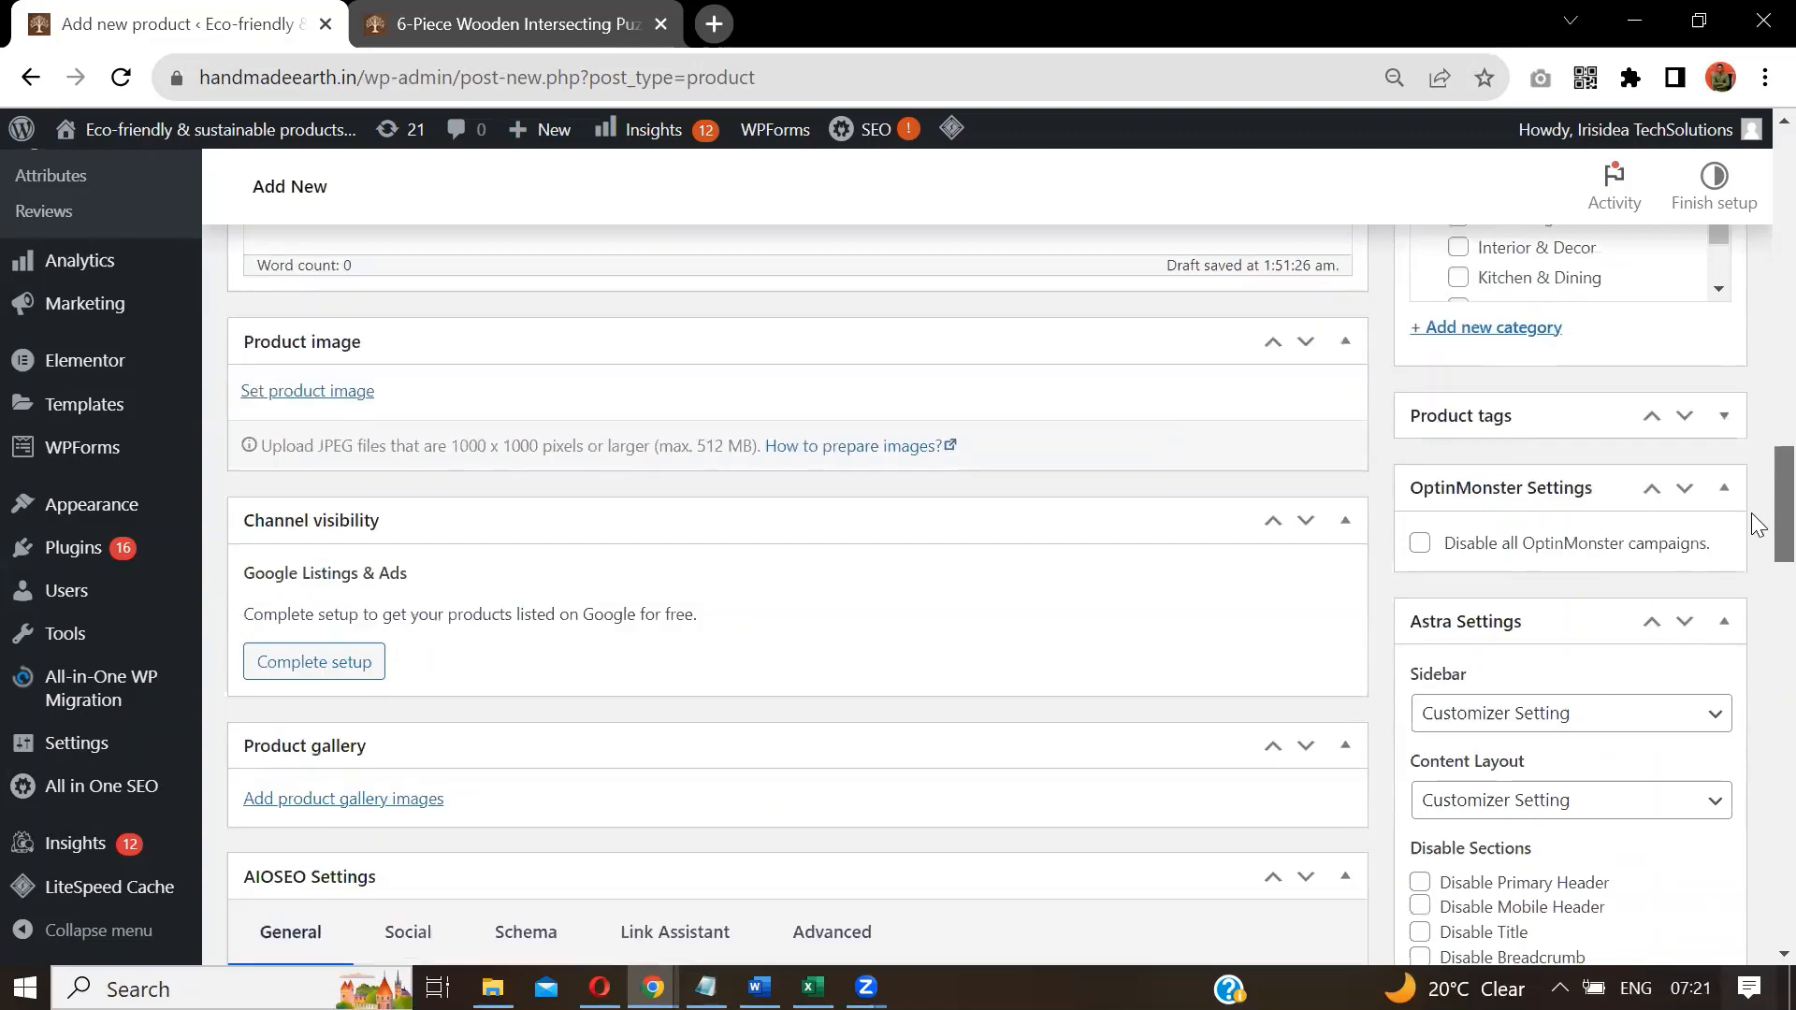
{"action": "scroll", "coordinate": [1755, 512], "scroll_direction": "up", "scroll_amount": 1}
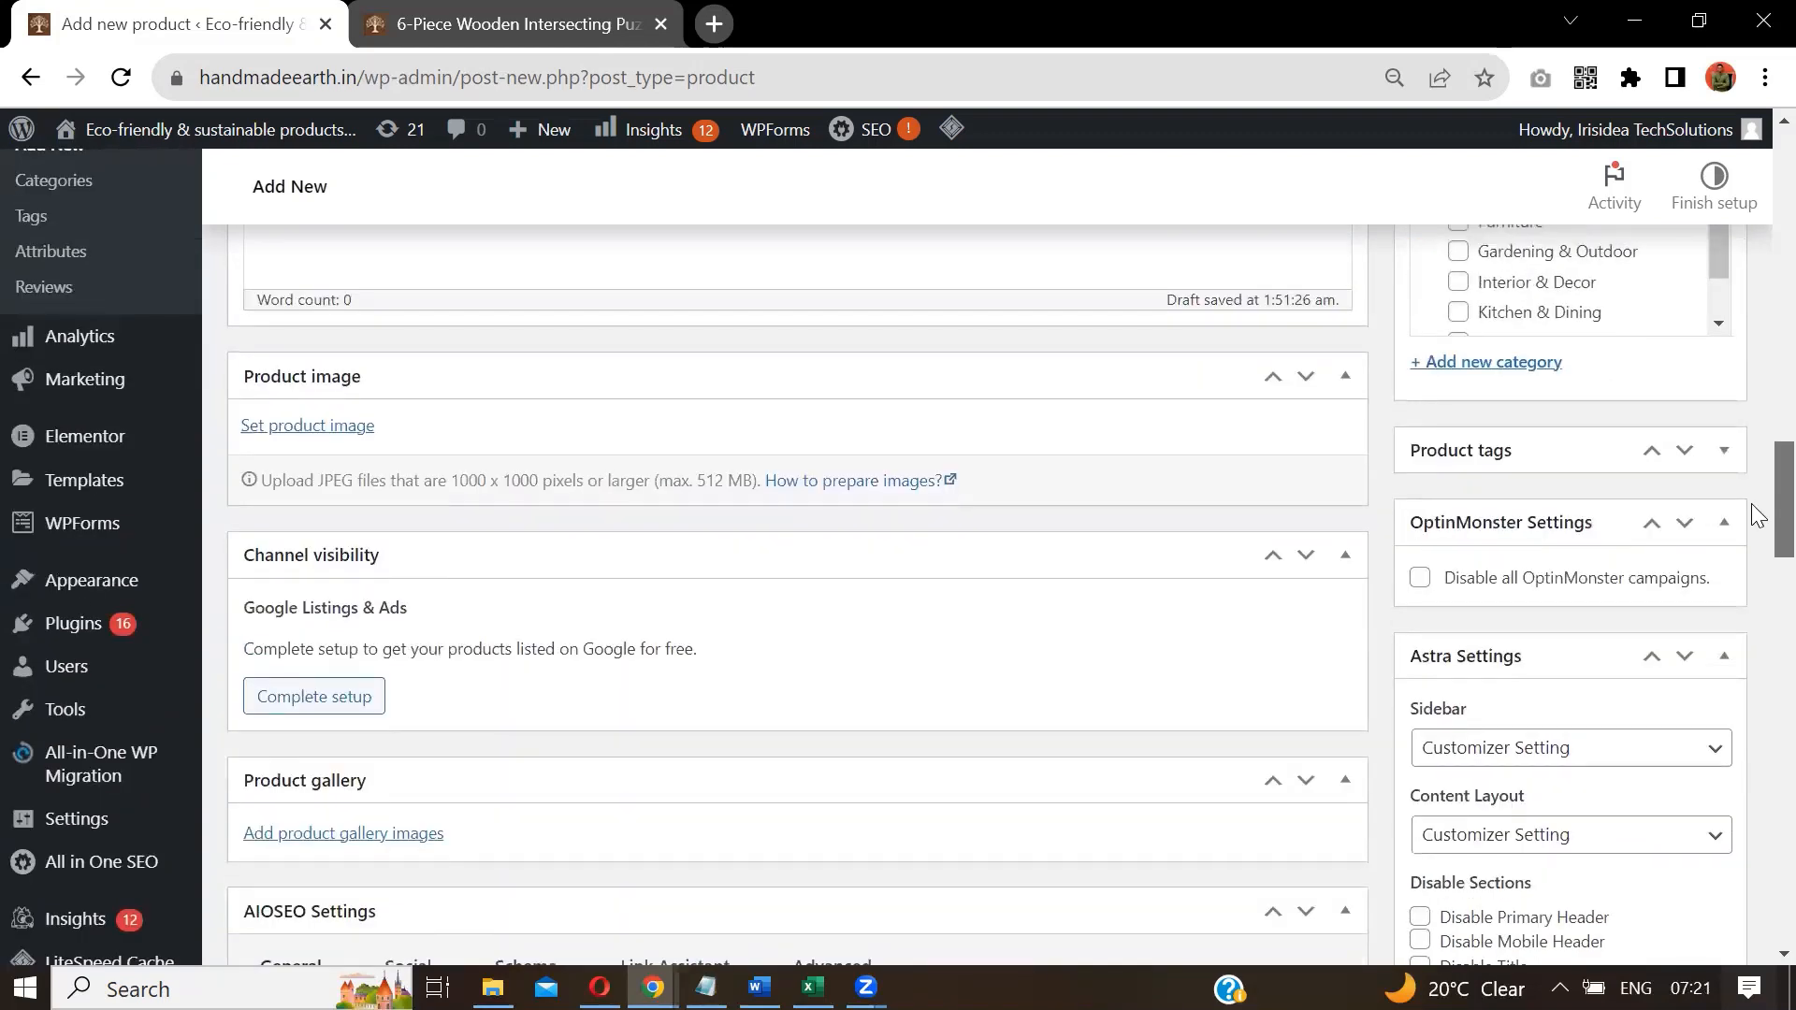
{"action": "scroll", "coordinate": [1755, 513], "scroll_direction": "down", "scroll_amount": 1}
{"action": "scroll", "coordinate": [1755, 511], "scroll_direction": "up", "scroll_amount": 3}
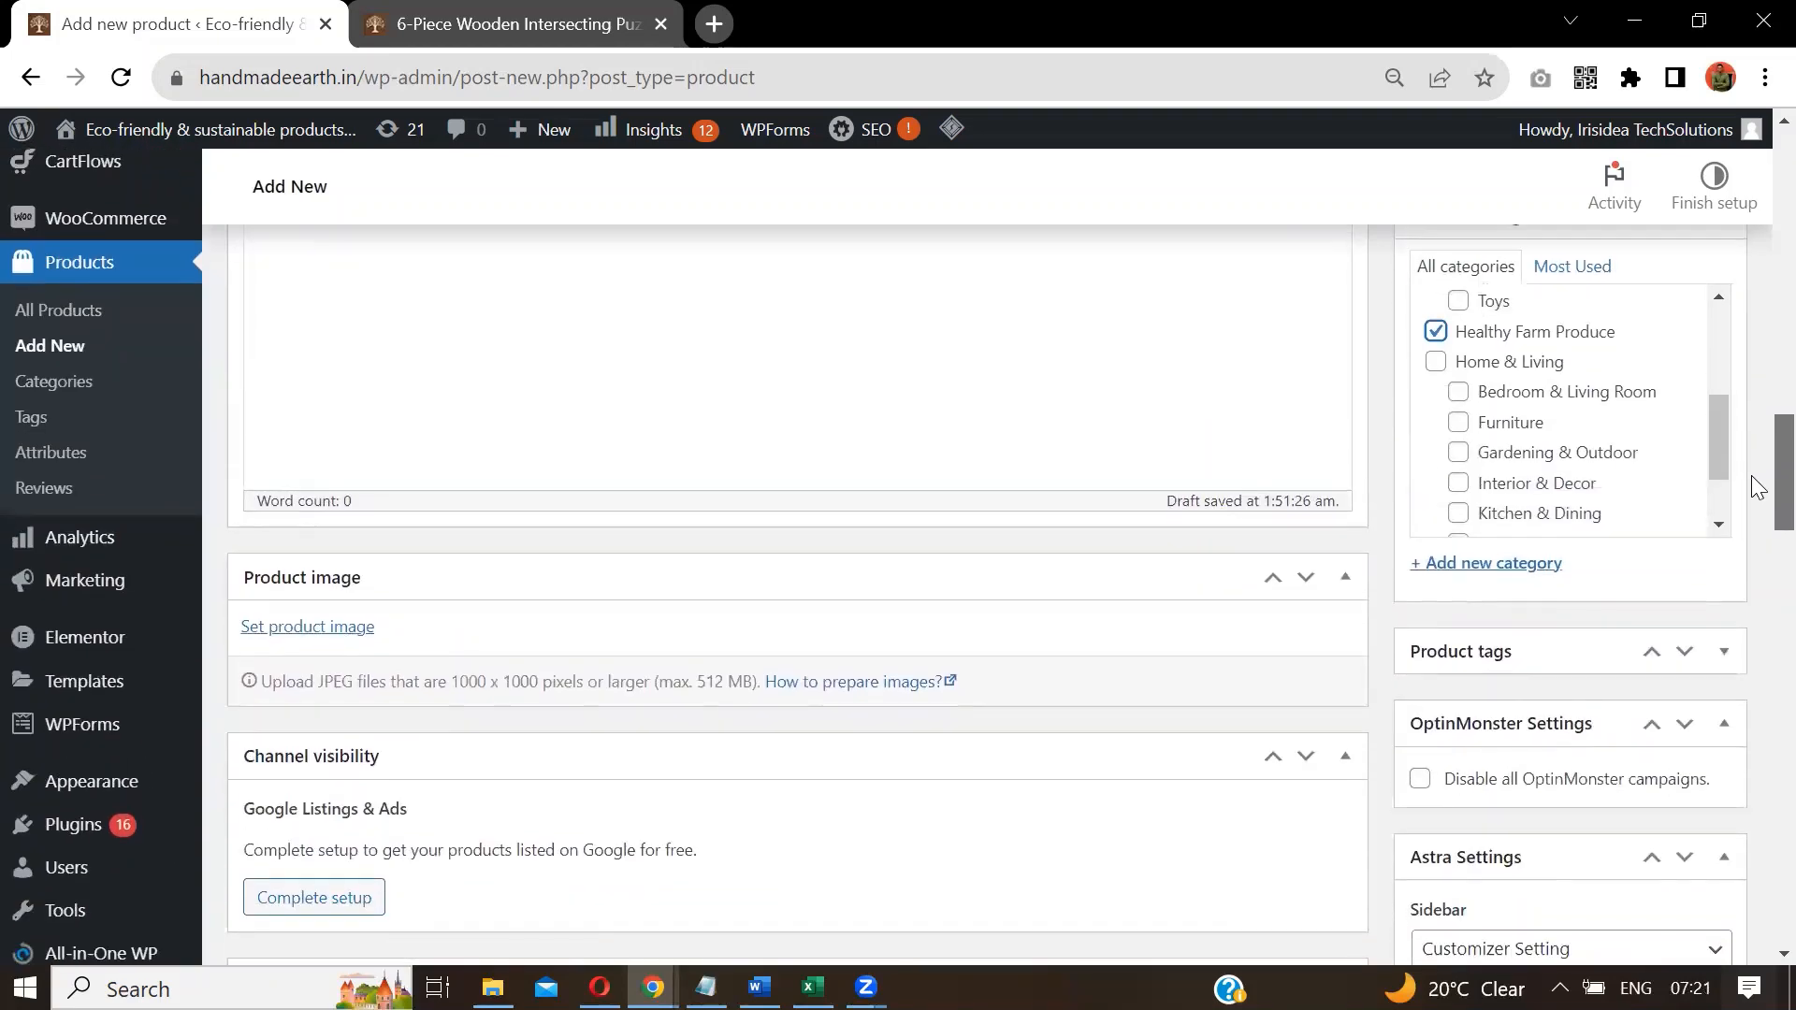
{"action": "scroll", "coordinate": [1751, 482], "scroll_direction": "down", "scroll_amount": 2}
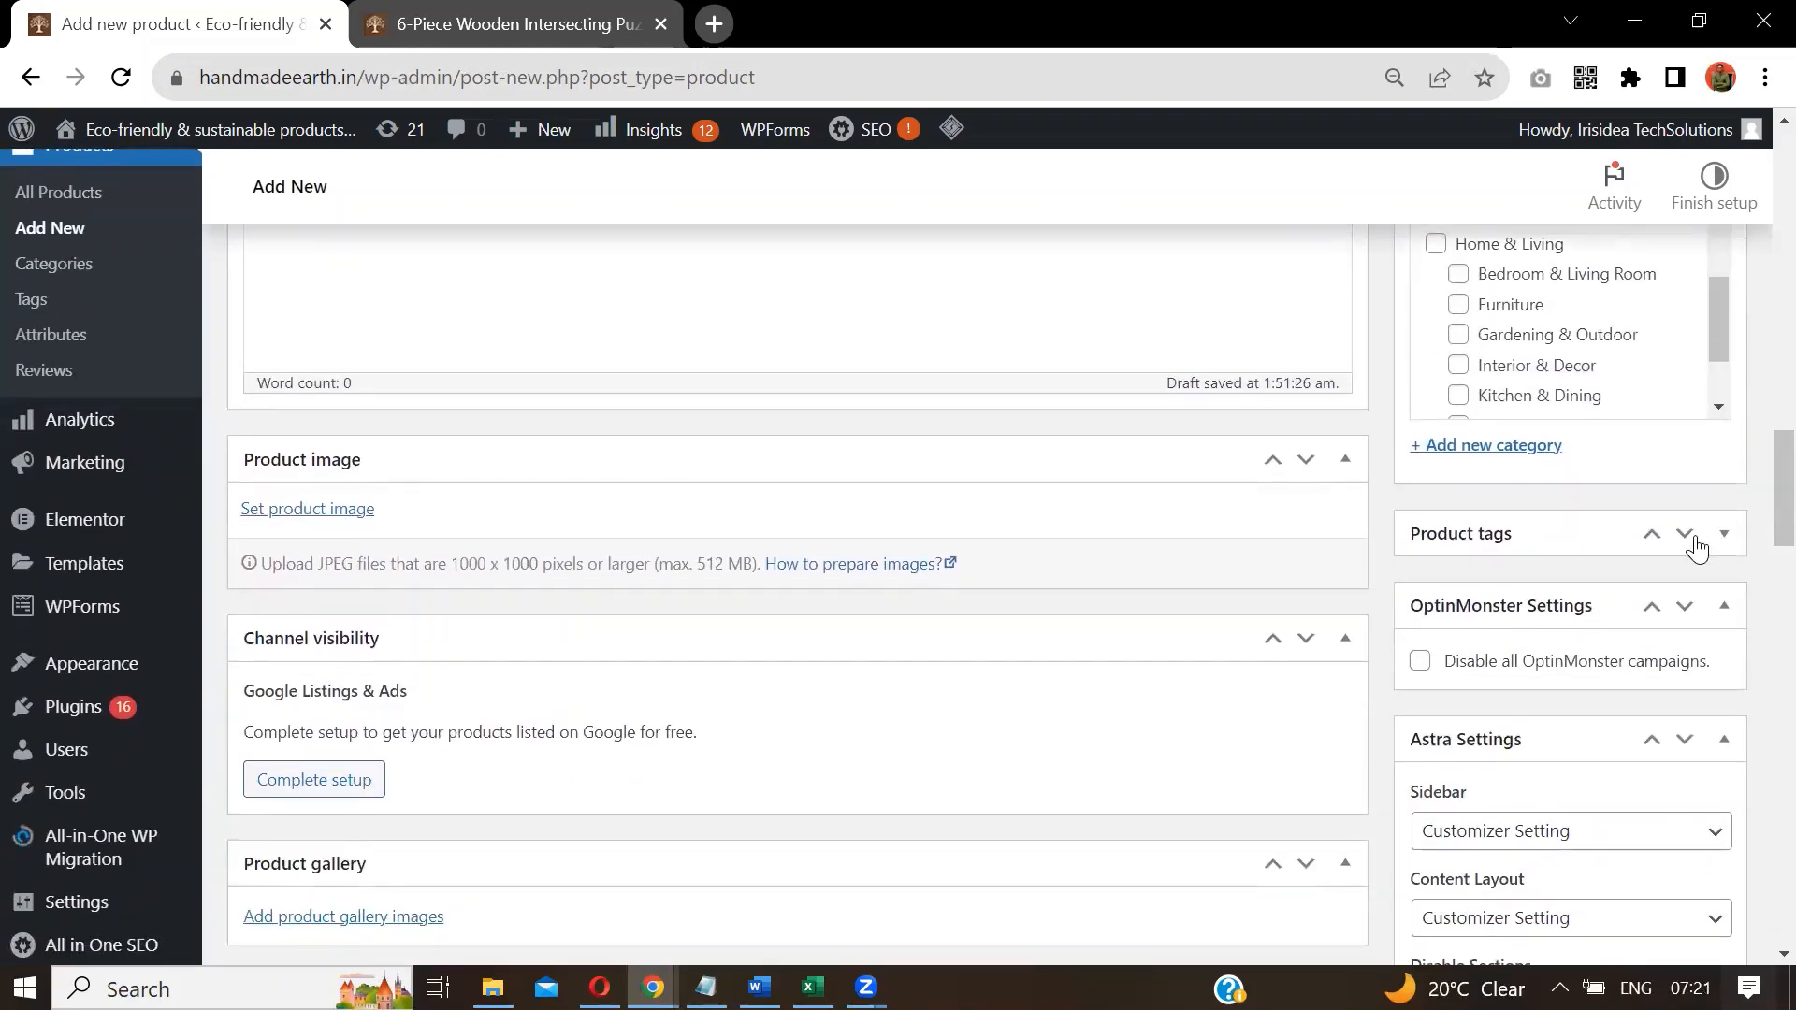
{"action": "left_click", "coordinate": [1694, 540]}
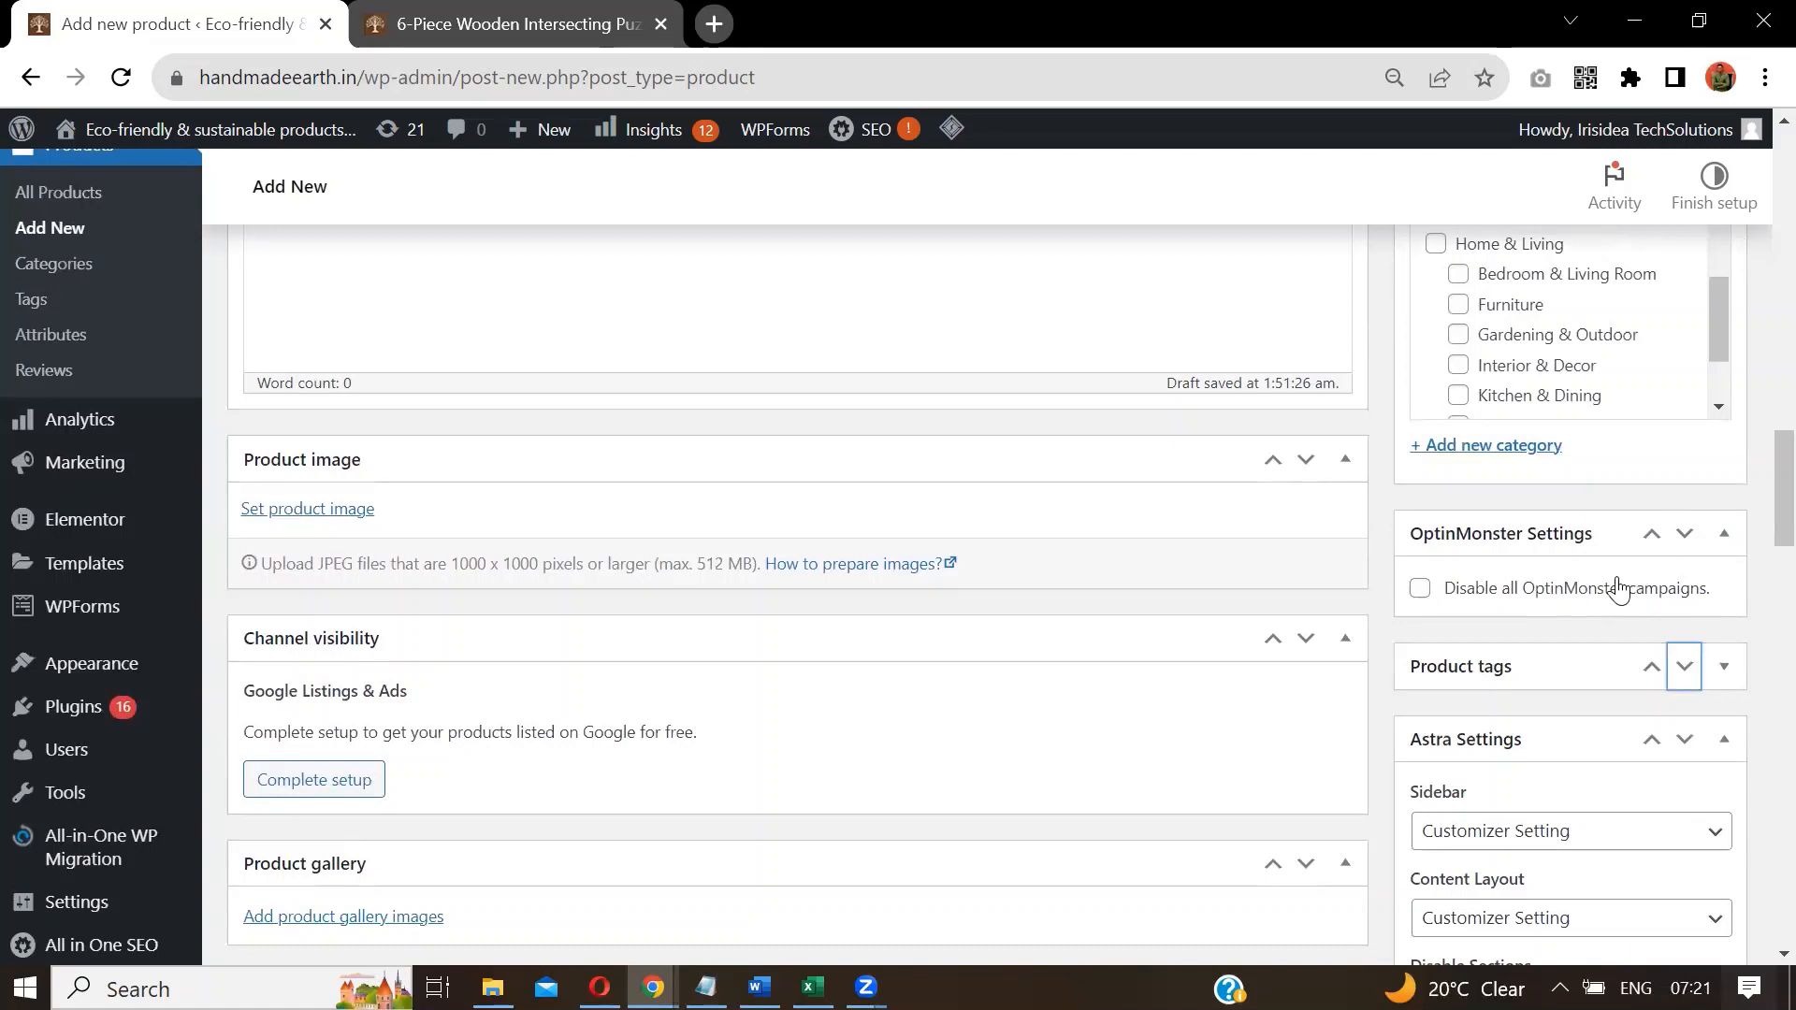
{"action": "left_click", "coordinate": [1677, 538]}
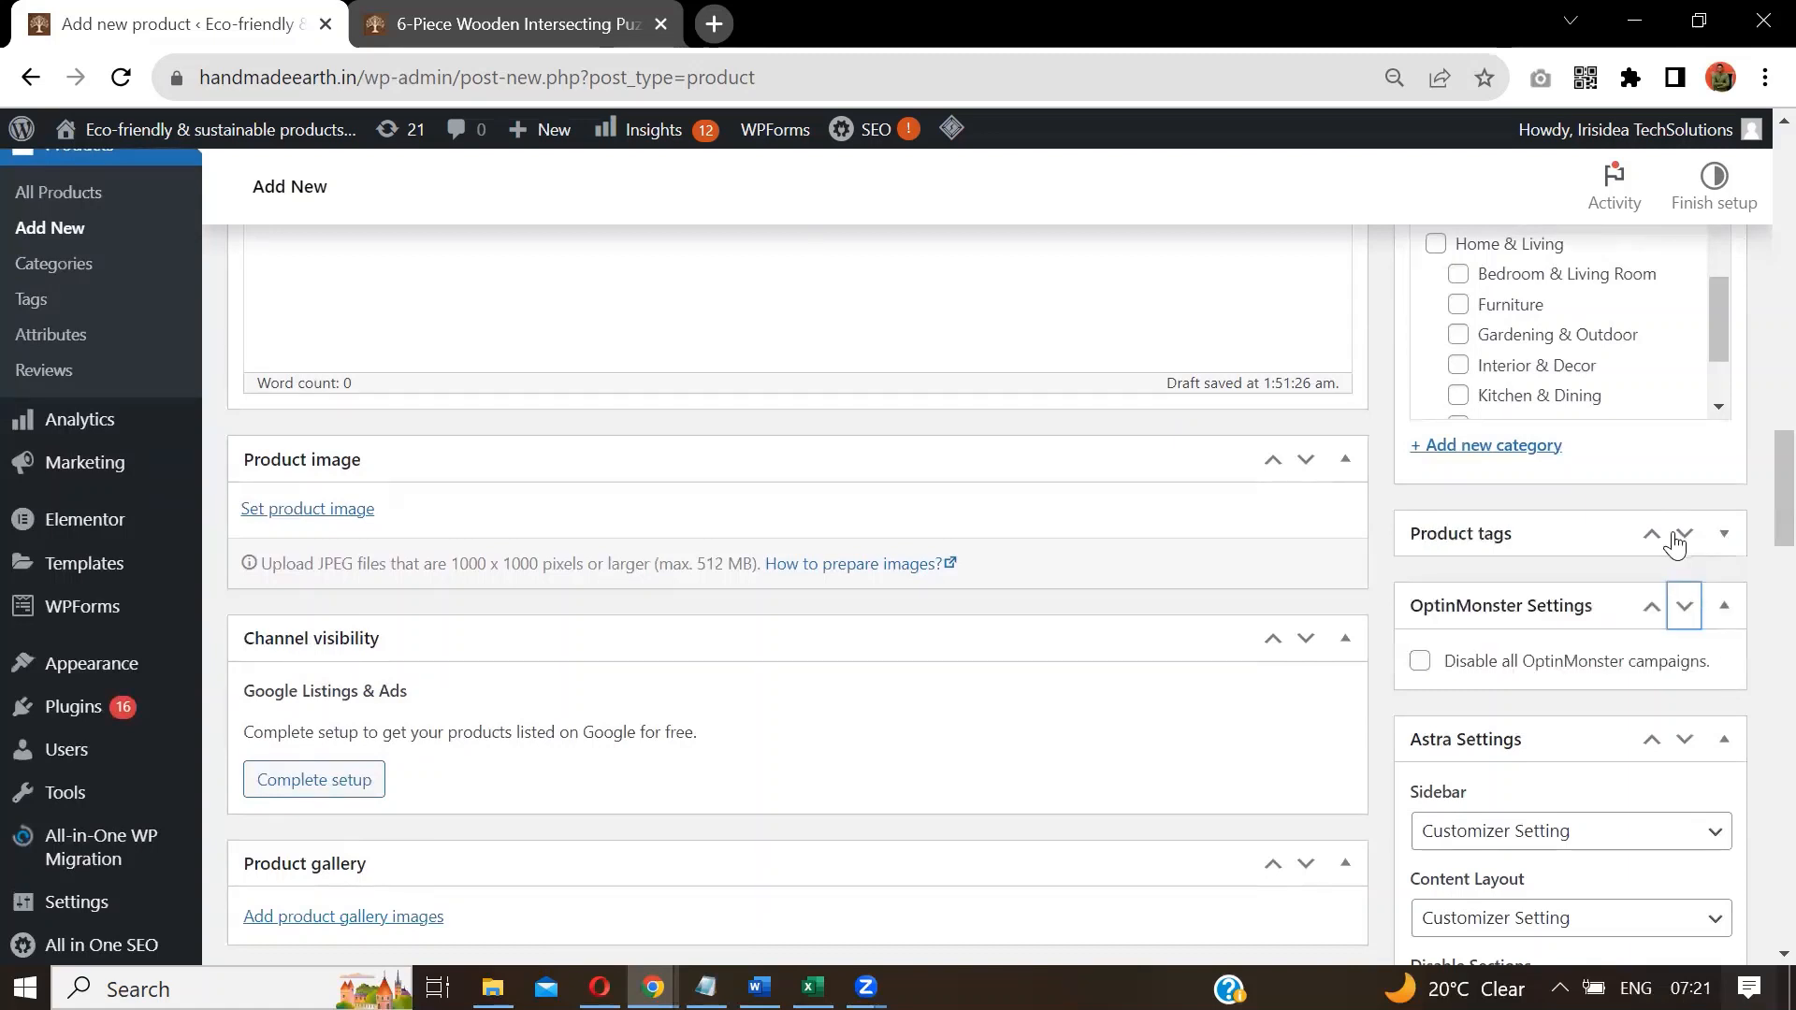
{"action": "left_click", "coordinate": [1618, 530]}
{"action": "left_click", "coordinate": [1568, 597]}
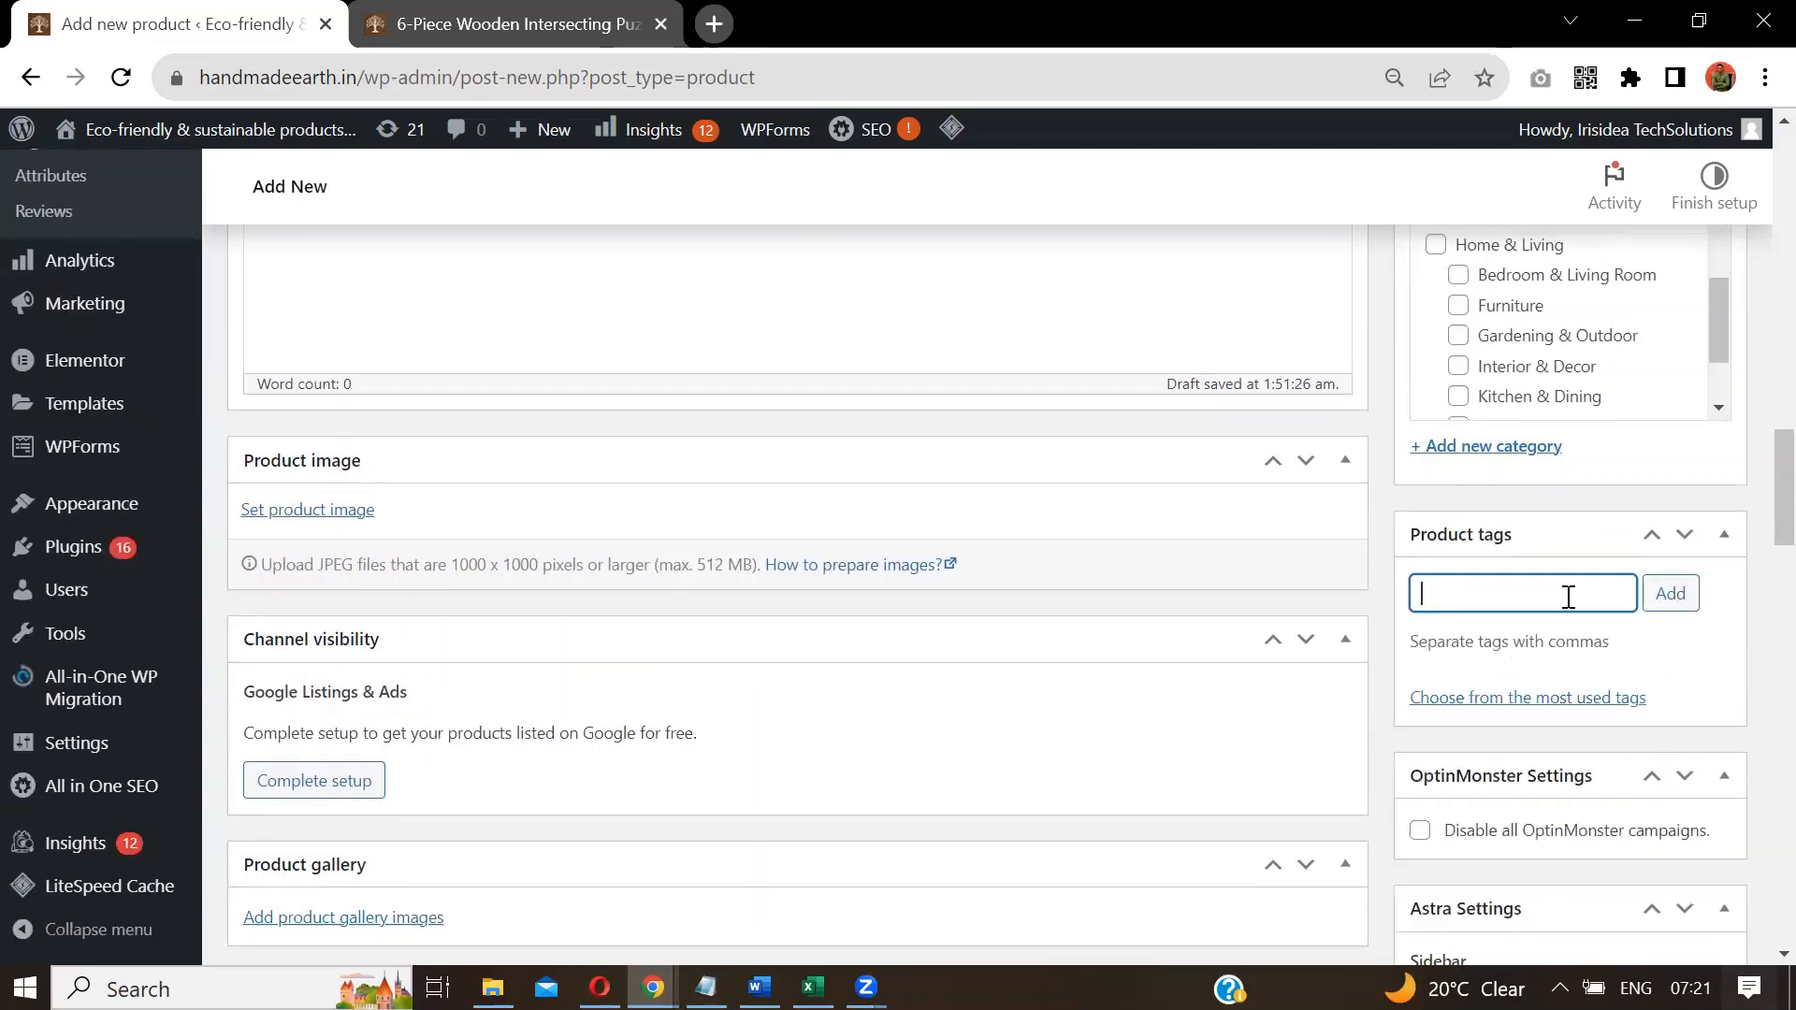
Copy the product name and add it as the product tag "Testing the Product Attribute & Variations".
{"action": "scroll", "coordinate": [1751, 483], "scroll_direction": "up", "scroll_amount": 6}
{"action": "scroll", "coordinate": [1751, 374], "scroll_direction": "up", "scroll_amount": 5}
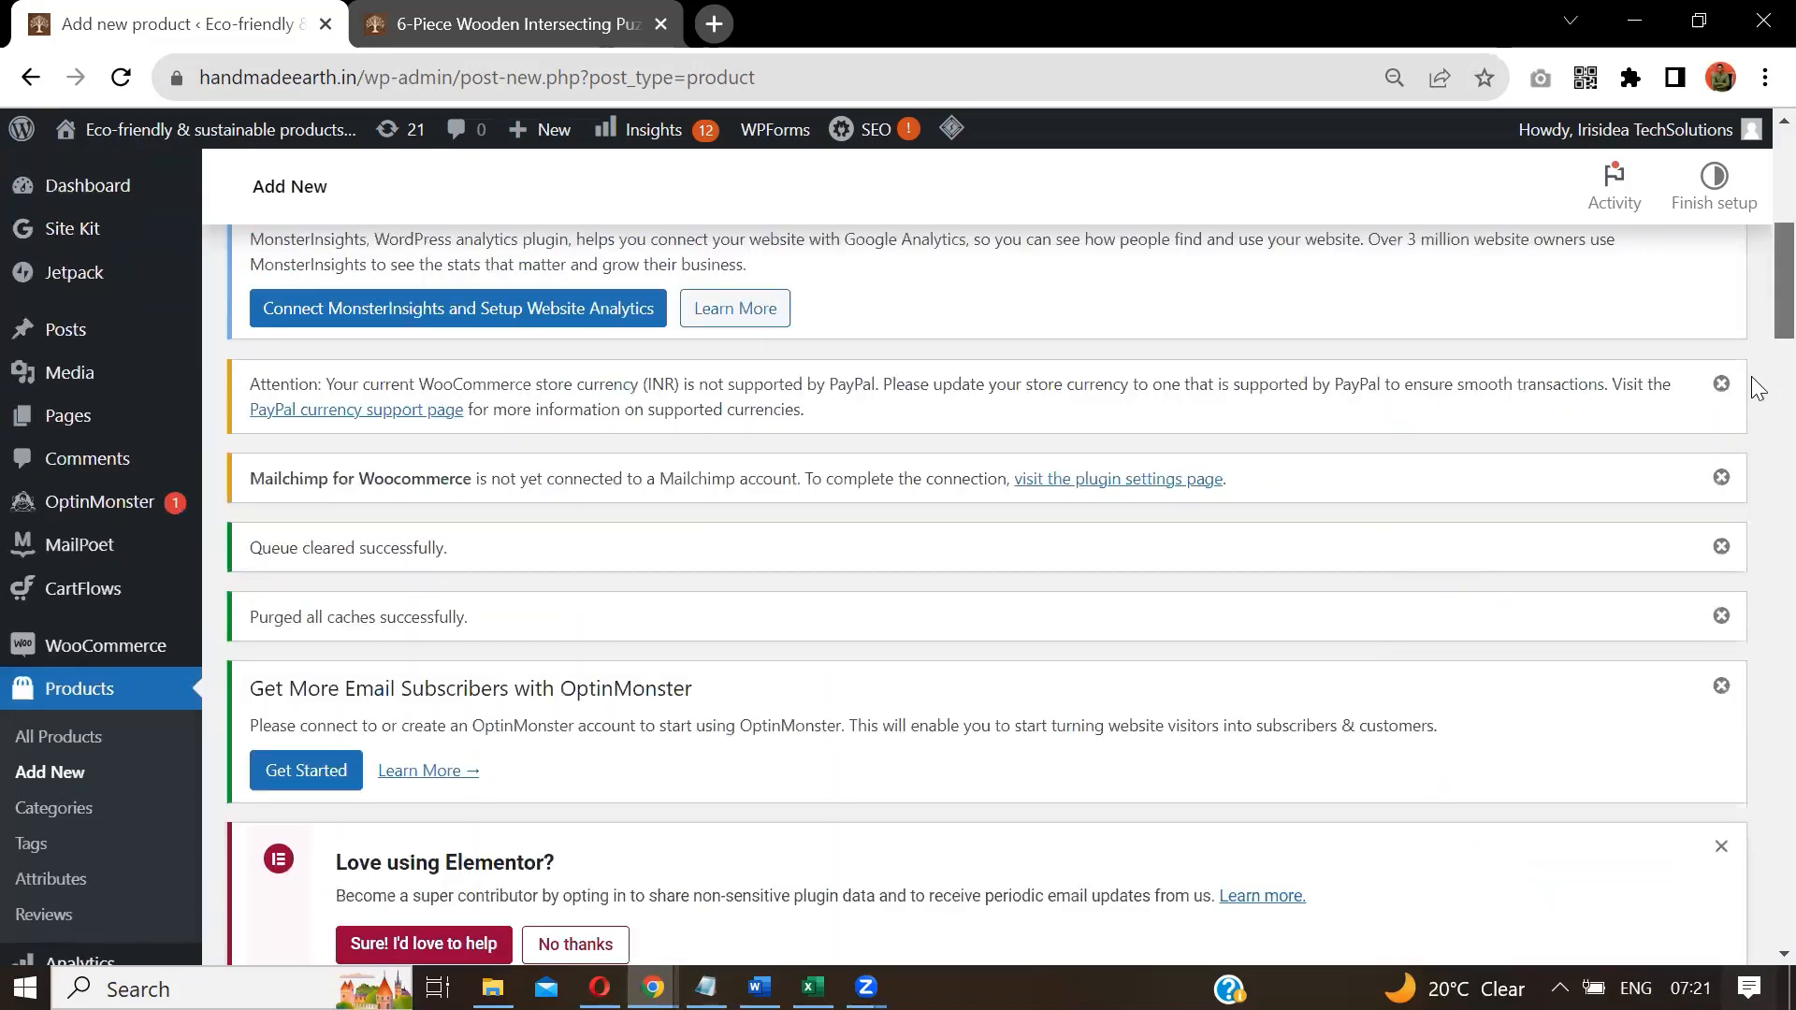
{"action": "scroll", "coordinate": [1751, 374], "scroll_direction": "down", "scroll_amount": 5}
{"action": "triple_click", "coordinate": [842, 383]}
{"action": "key", "text": "ctrl+c"}
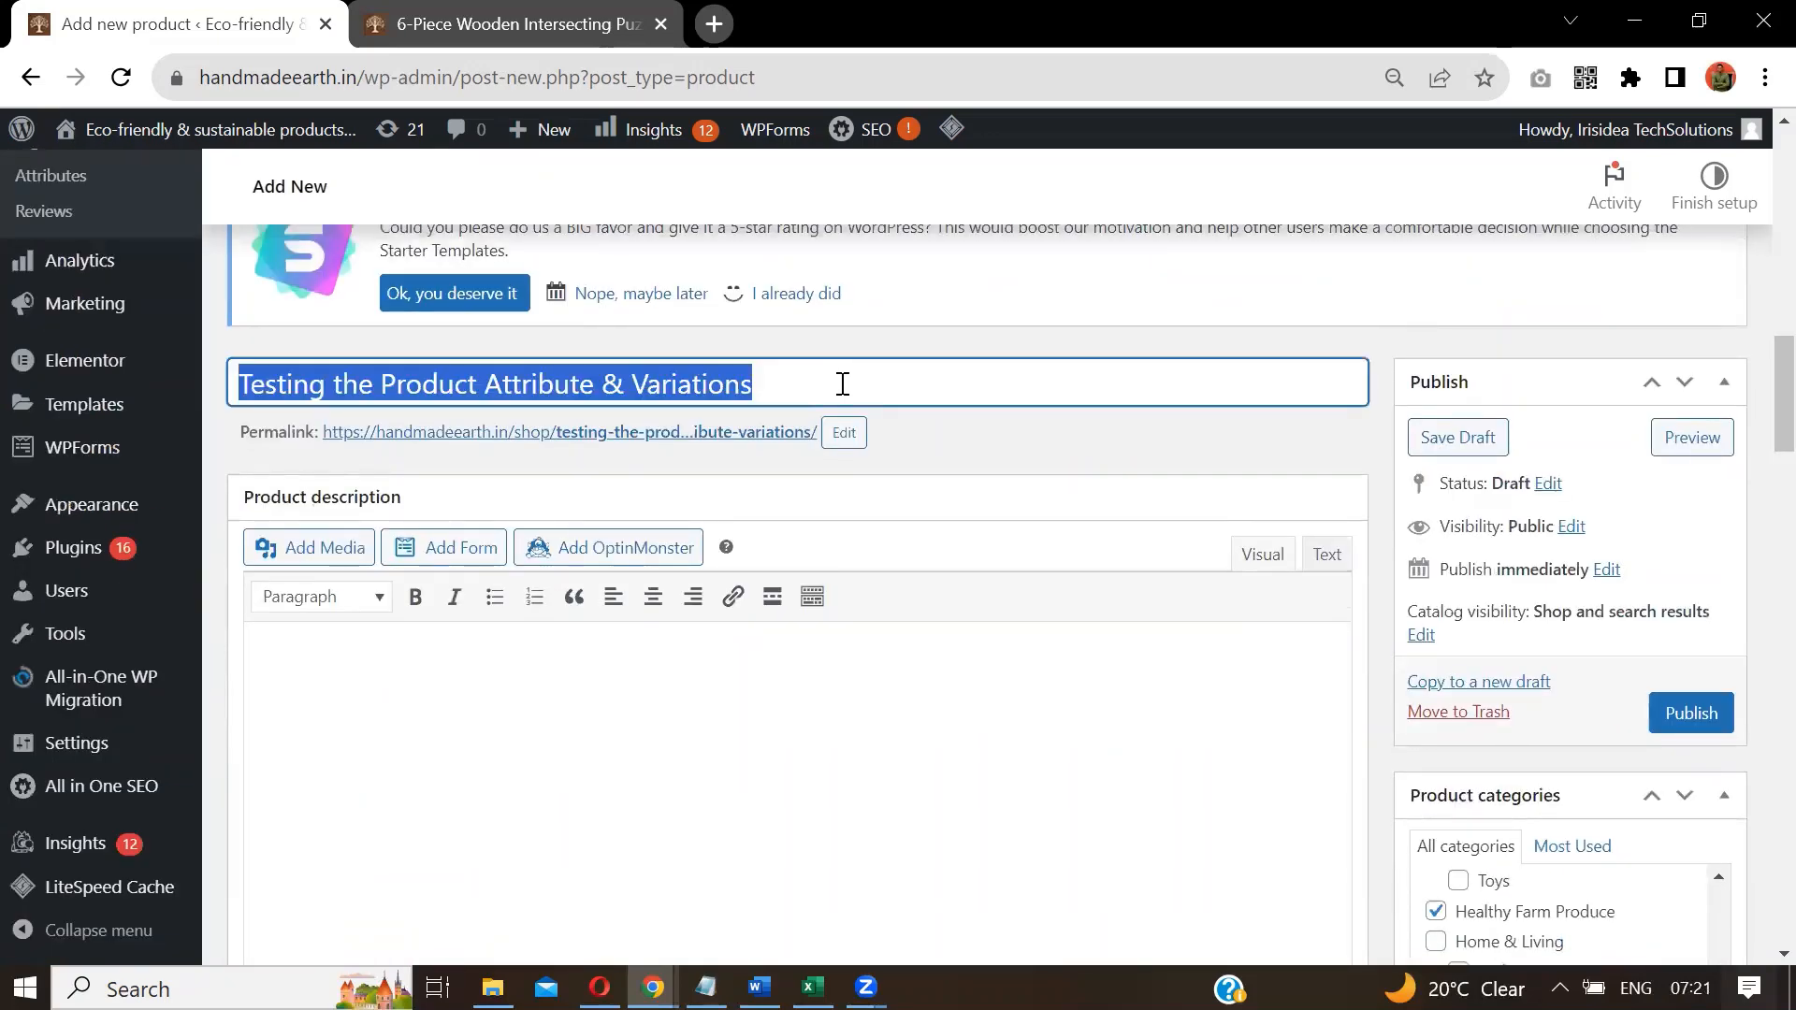
{"action": "scroll", "coordinate": [1752, 470], "scroll_direction": "down", "scroll_amount": 12}
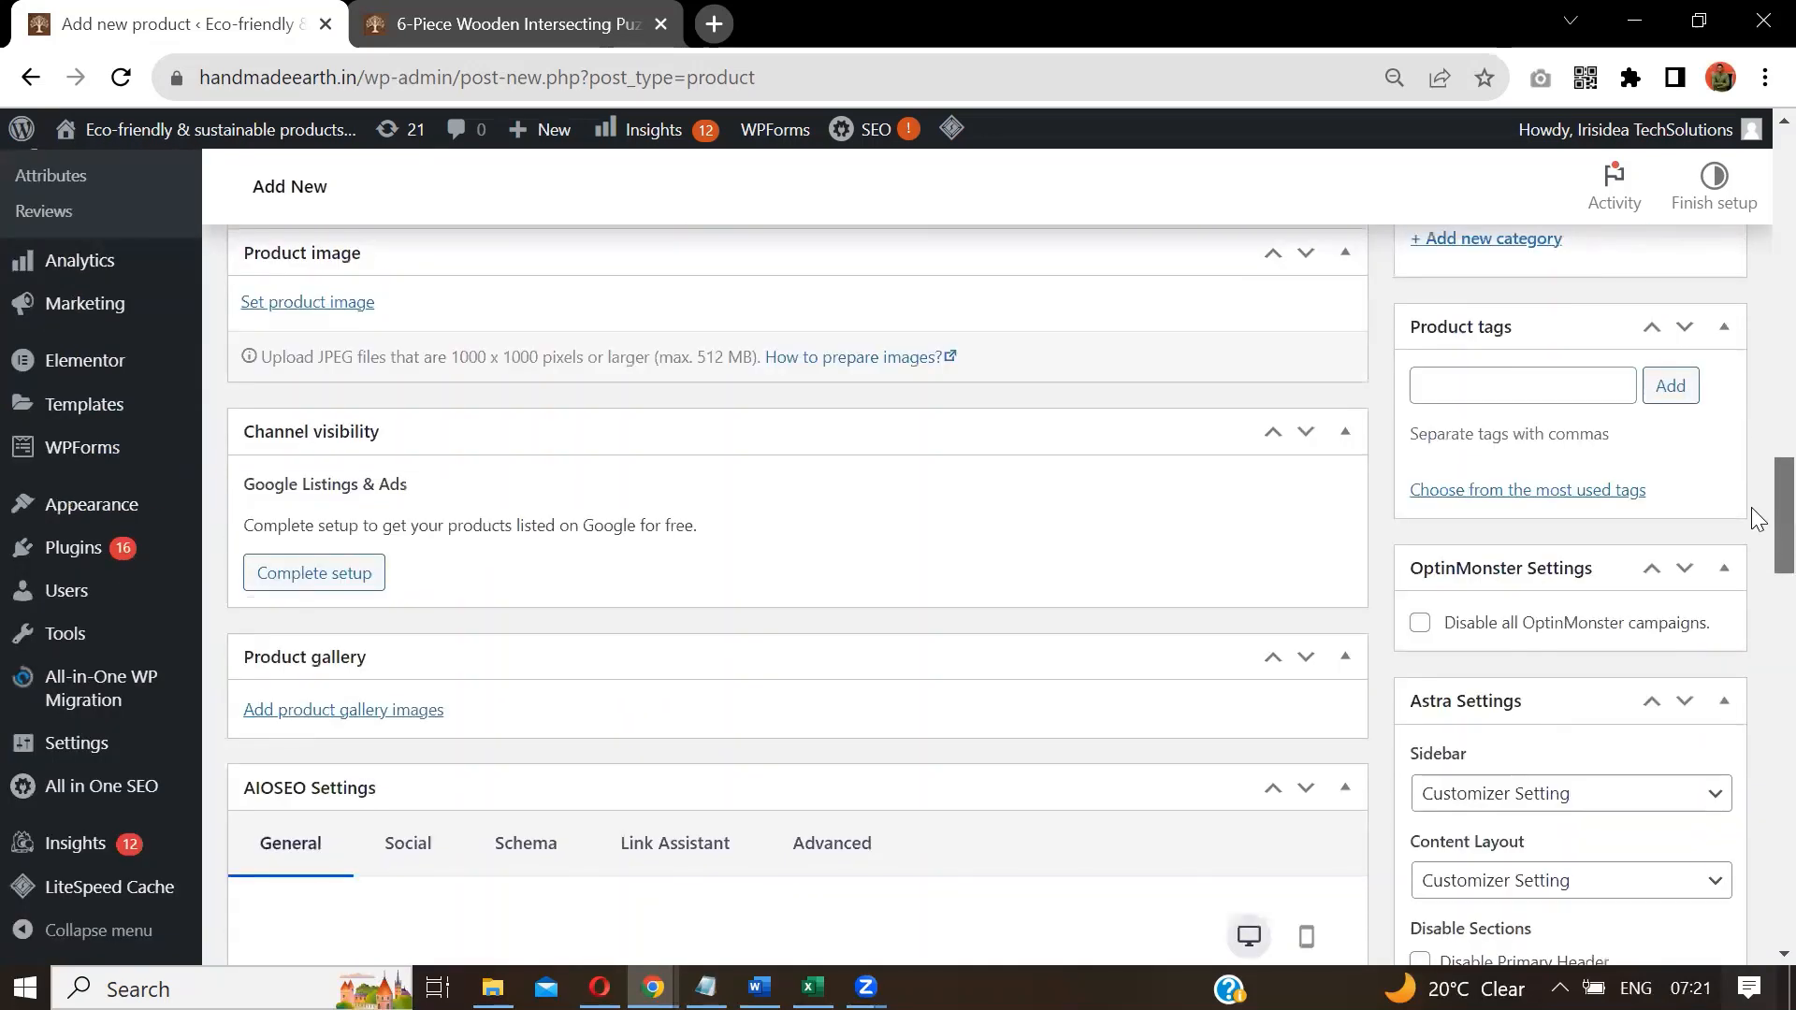
{"action": "left_click", "coordinate": [1481, 382]}
{"action": "key", "text": "ctrl+v"}
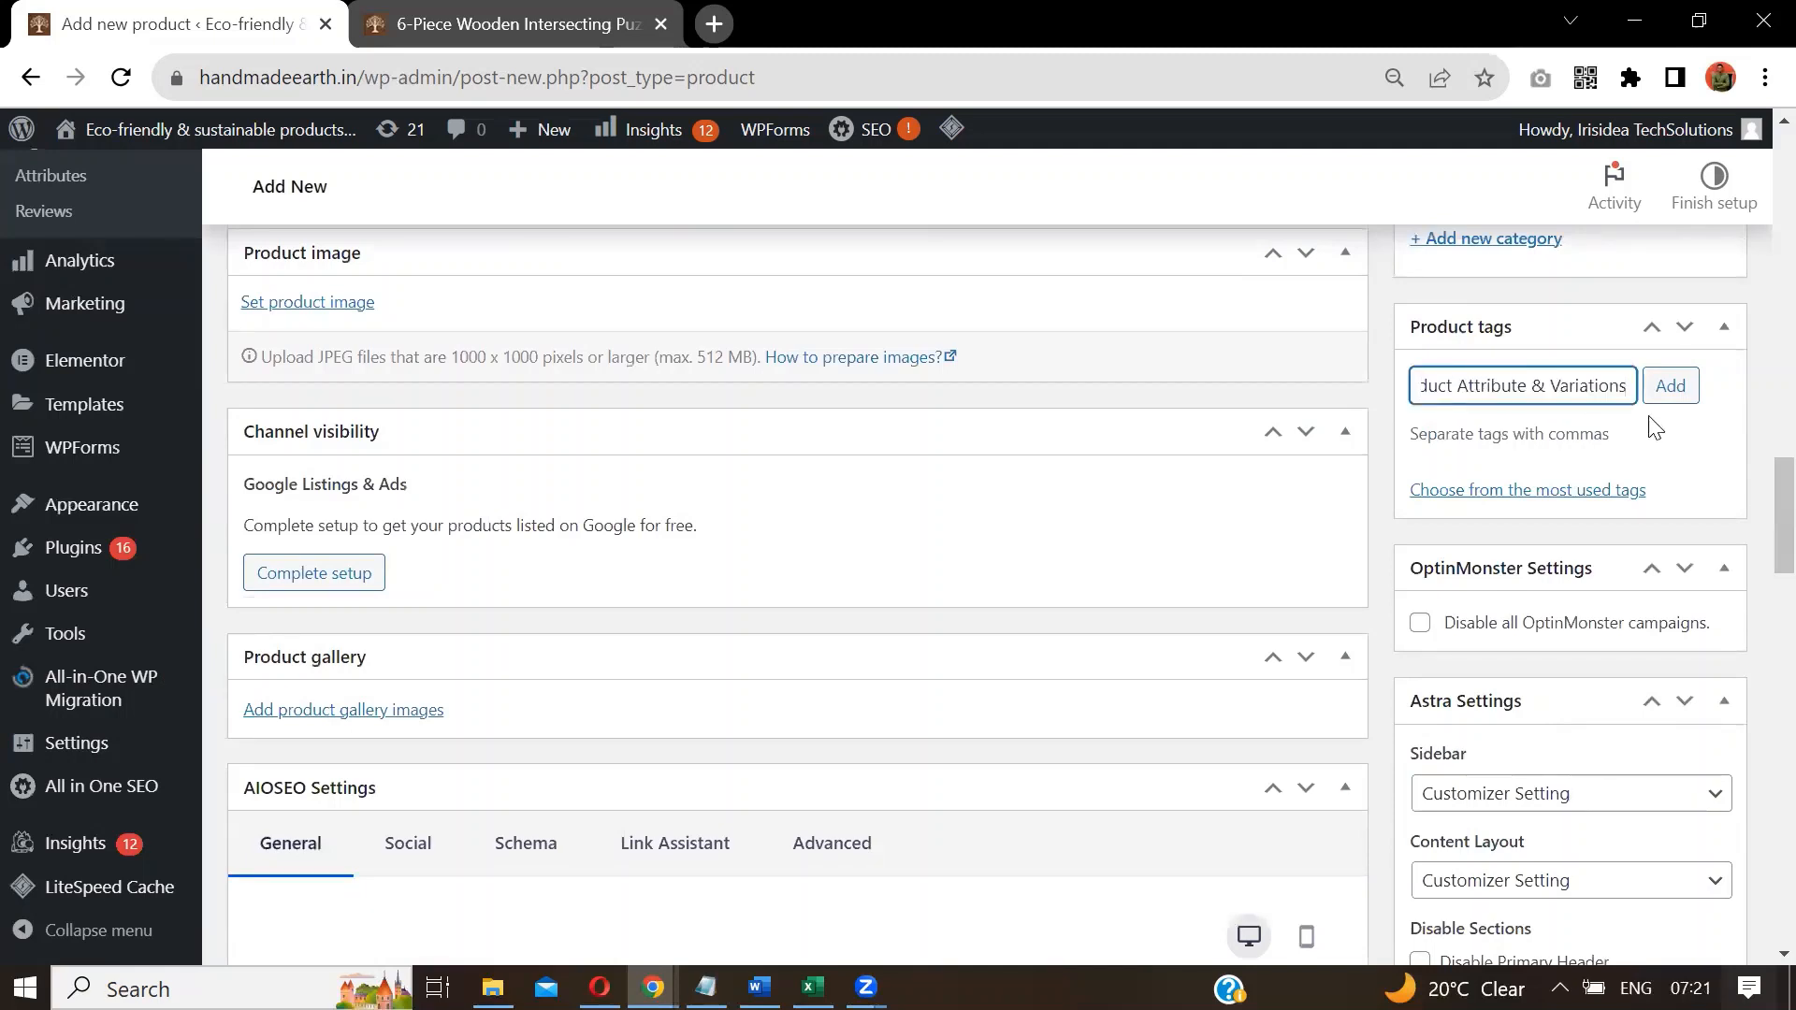
{"action": "left_click", "coordinate": [1673, 394]}
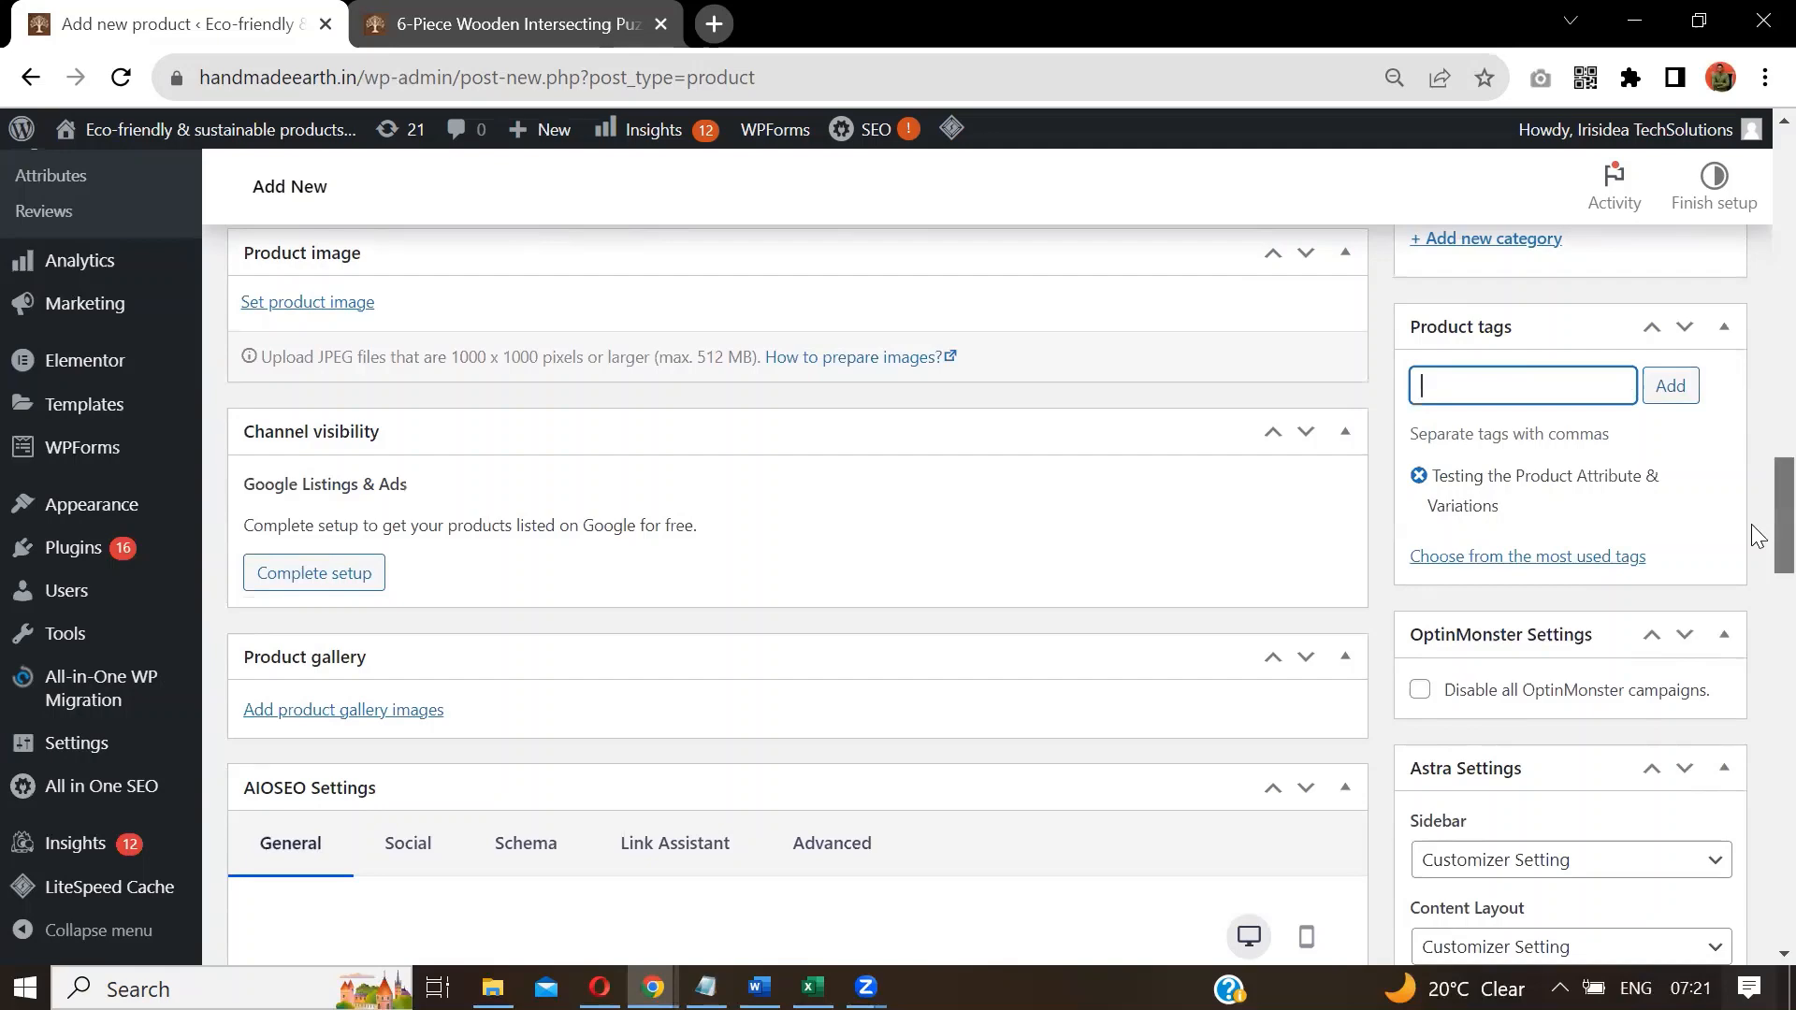
Paste the copied product name into the product description.
{"action": "scroll", "coordinate": [1751, 524], "scroll_direction": "down", "scroll_amount": 1}
{"action": "scroll", "coordinate": [1751, 535], "scroll_direction": "up", "scroll_amount": 2}
{"action": "scroll", "coordinate": [1752, 499], "scroll_direction": "up", "scroll_amount": 5}
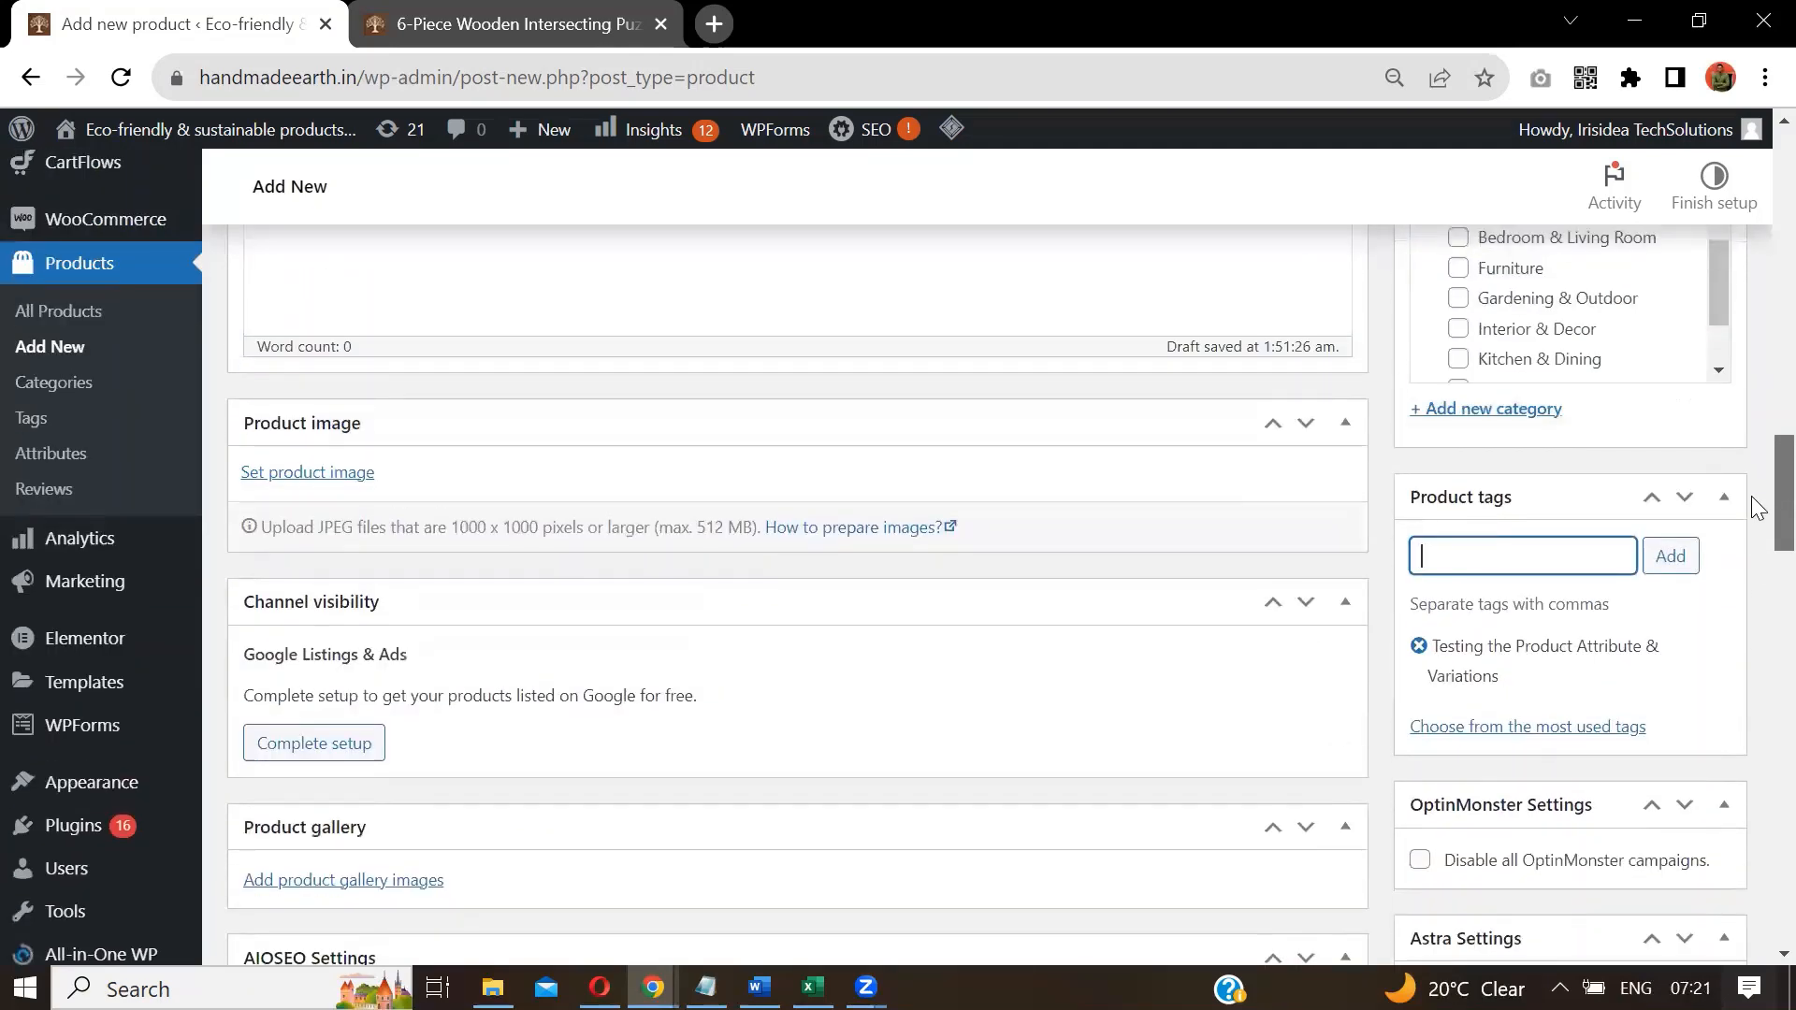
{"action": "scroll", "coordinate": [1754, 440], "scroll_direction": "up", "scroll_amount": 2}
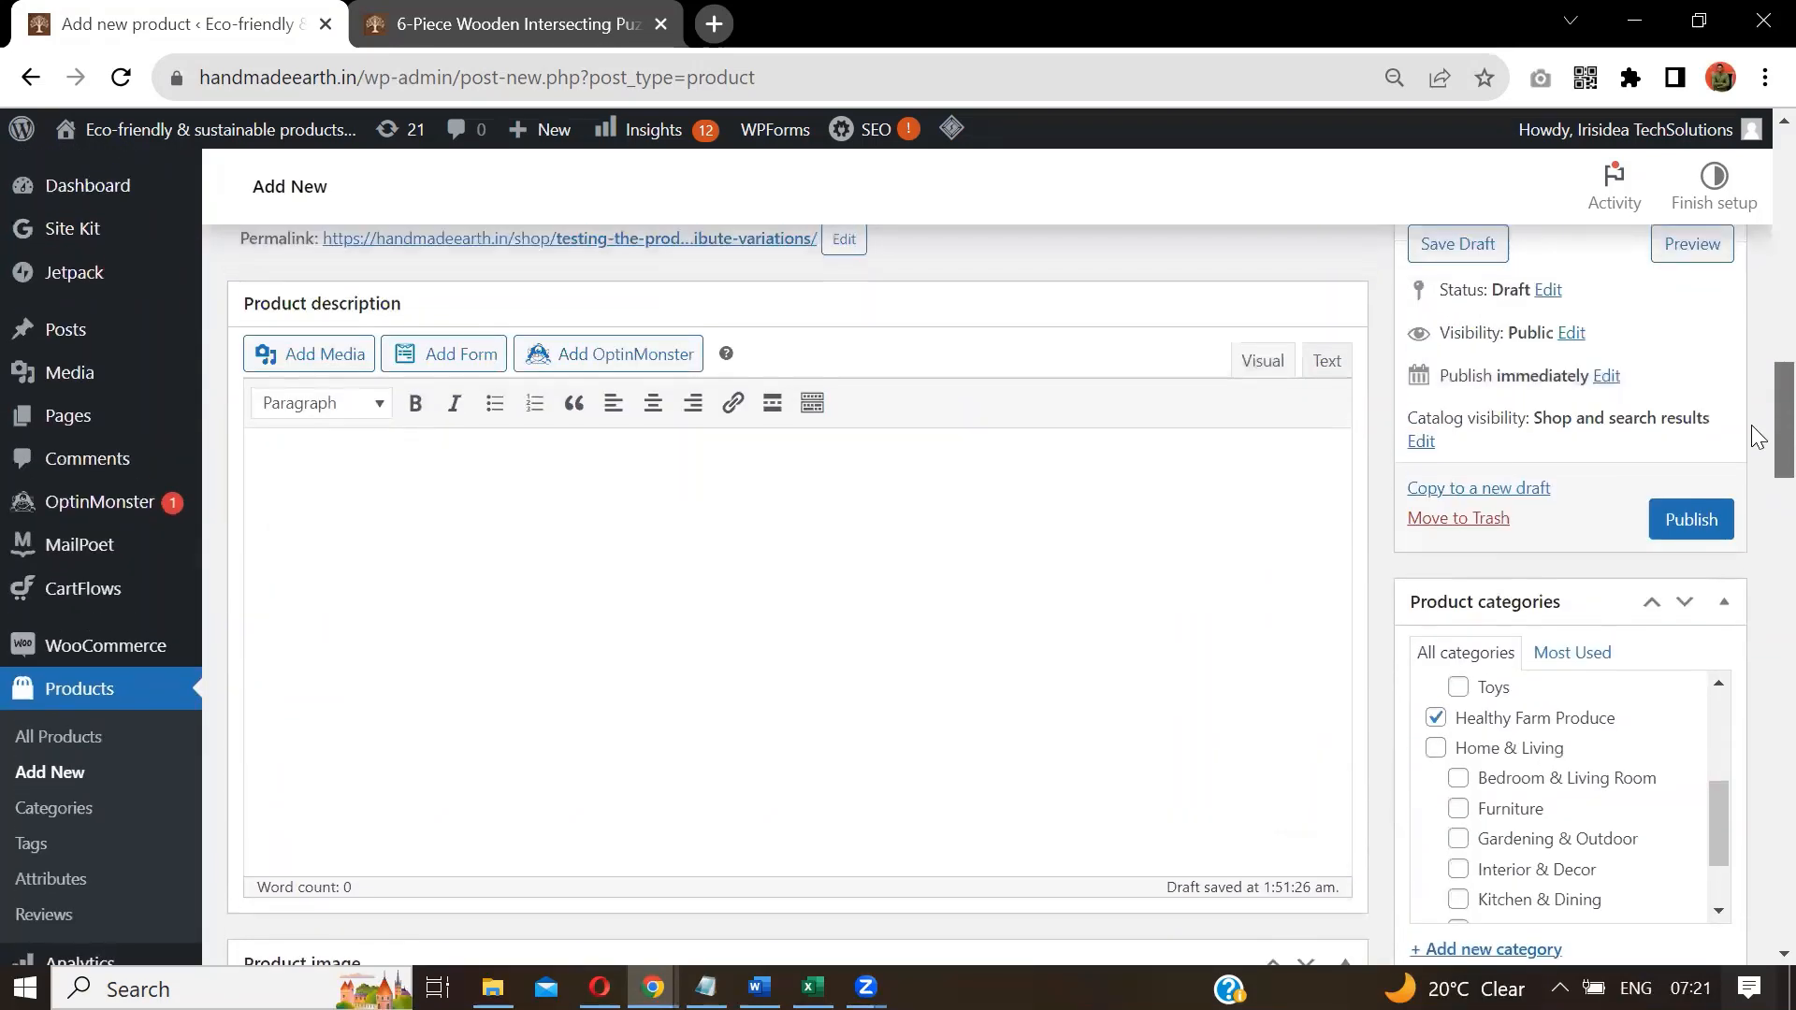
{"action": "key", "text": "ctrl+v"}
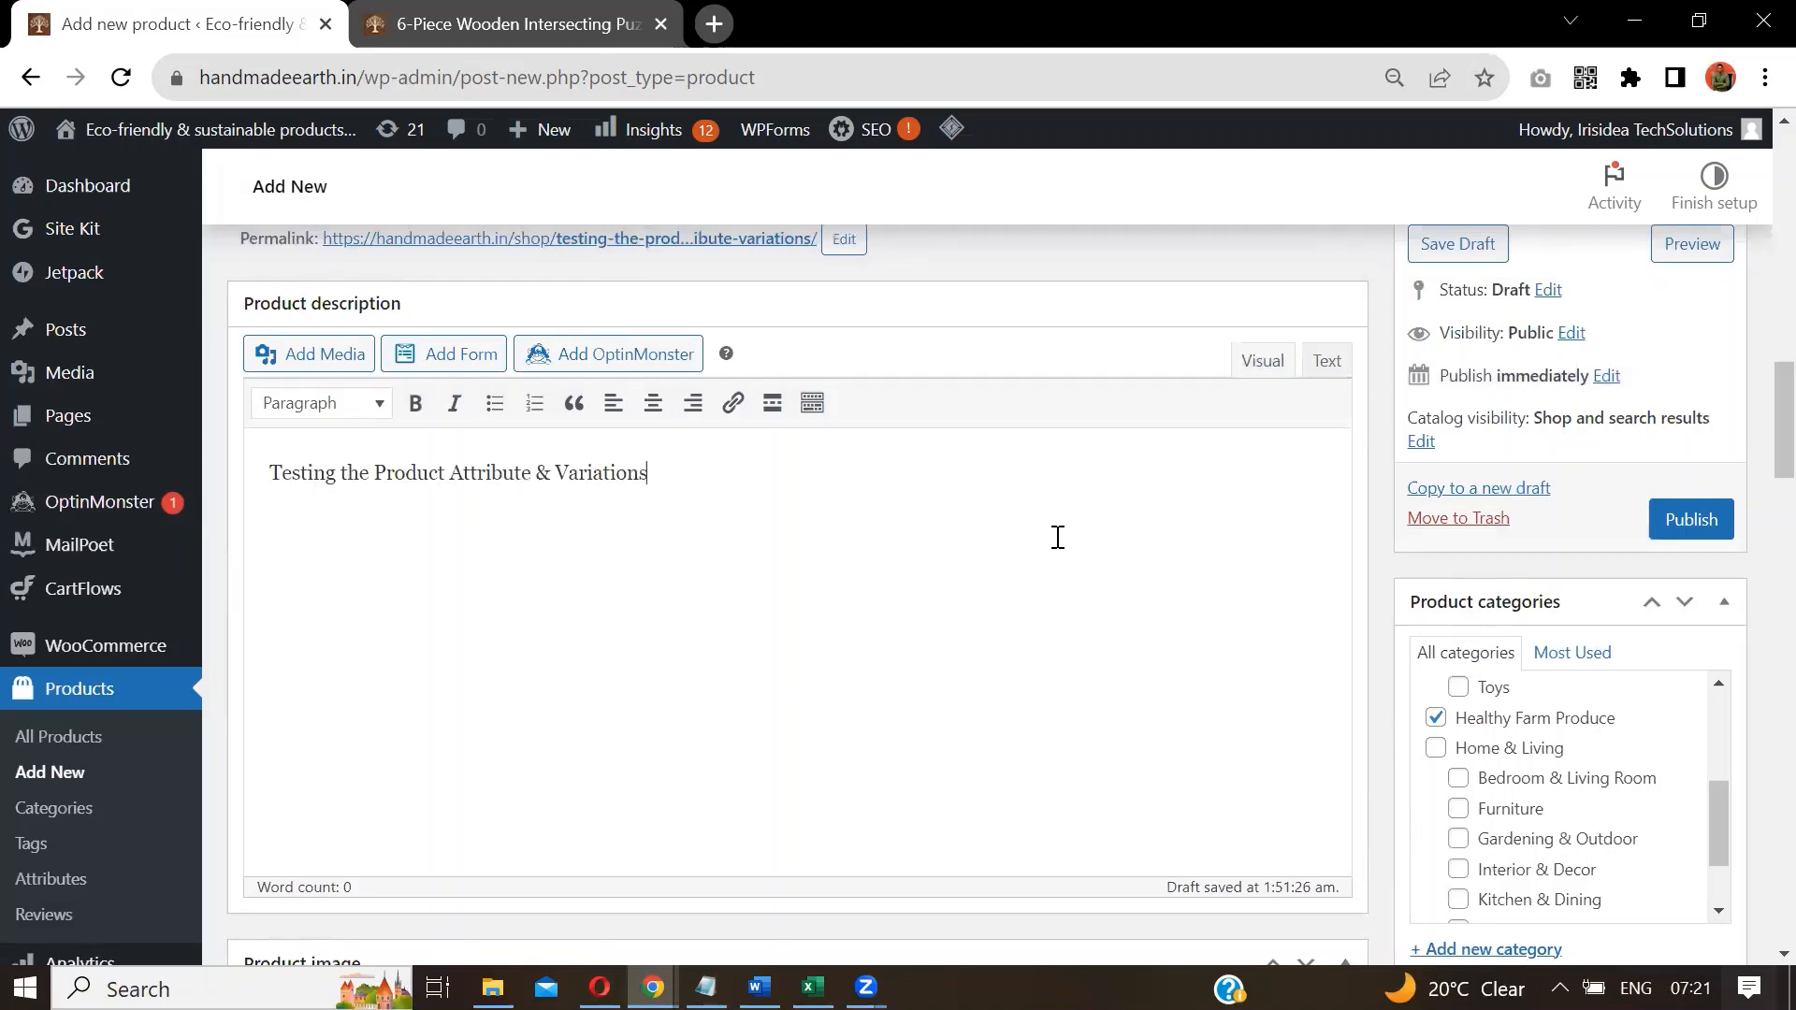
Replace the product description with the text from Overview through Exchange & Return, copied from the open 6-Piece Wooden Intersecting Puzzle product page.
{"action": "left_click", "coordinate": [540, 16]}
{"action": "left_click_drag", "start_coordinate": [1778, 350], "coordinate": [1777, 527]}
{"action": "left_click", "coordinate": [342, 382]}
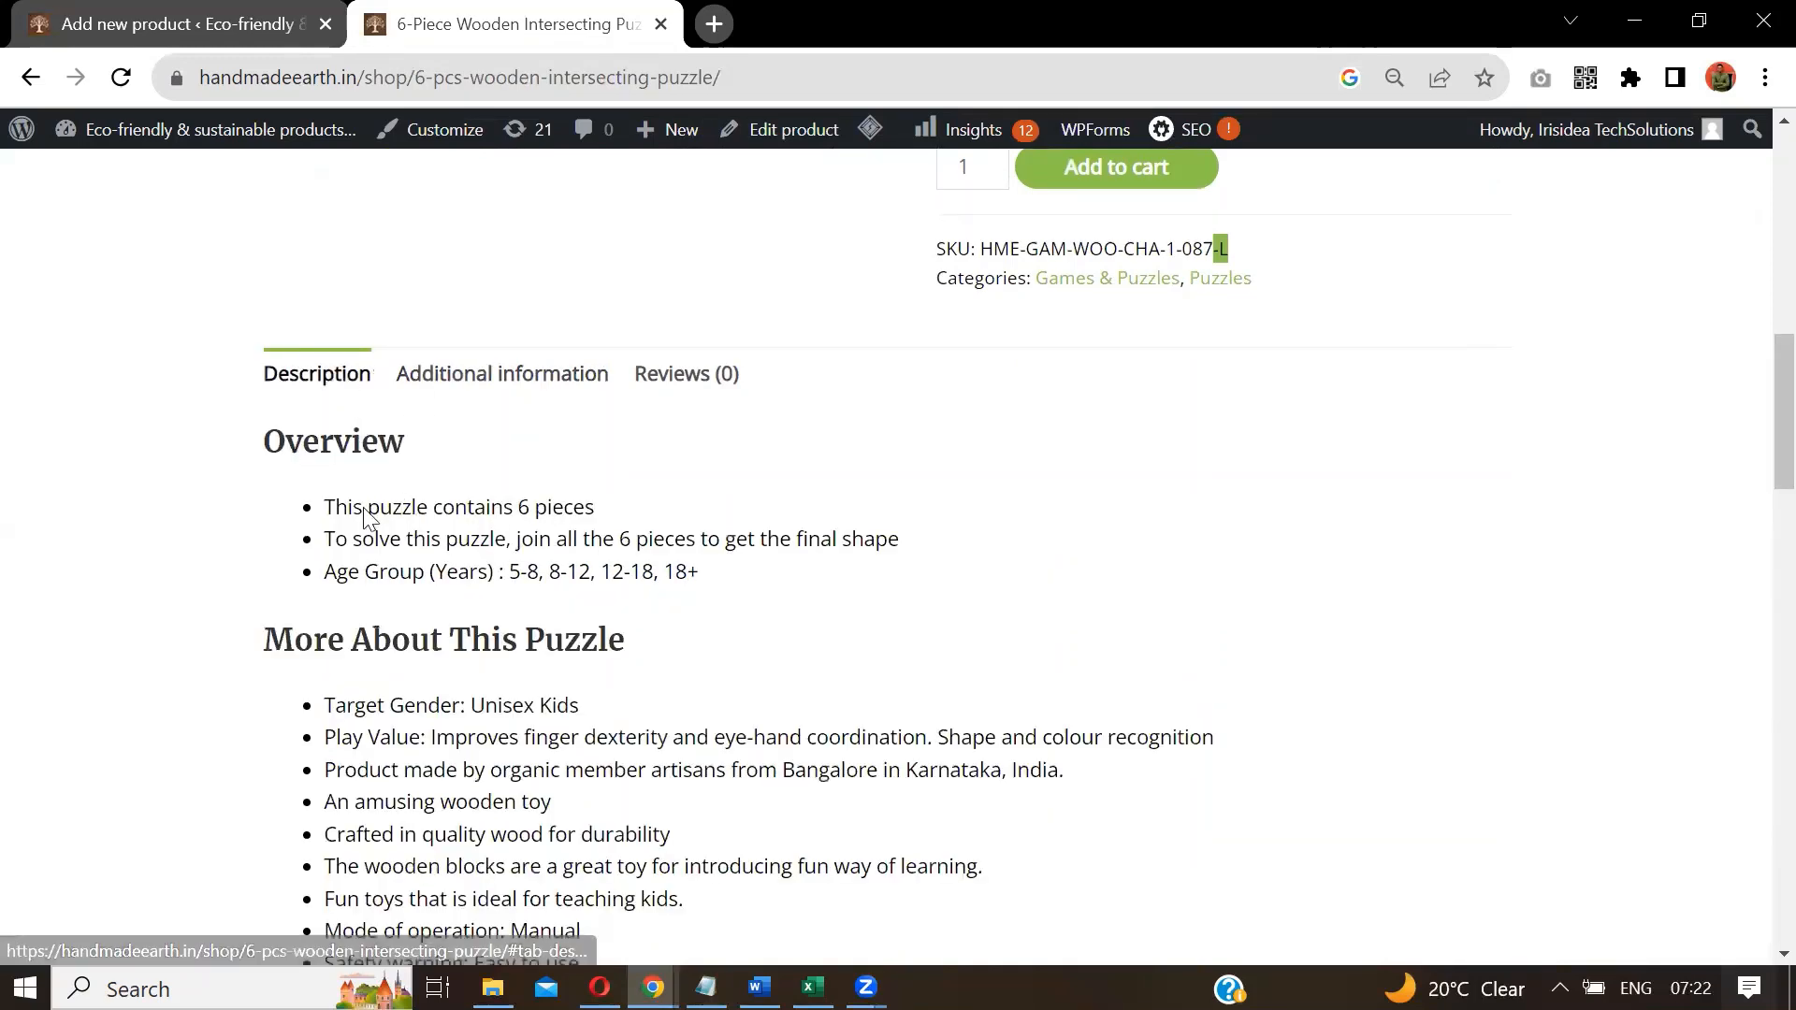
{"action": "left_click_drag", "start_coordinate": [265, 439], "coordinate": [1152, 659]}
{"action": "scroll", "coordinate": [908, 642], "scroll_direction": "down", "scroll_amount": 3}
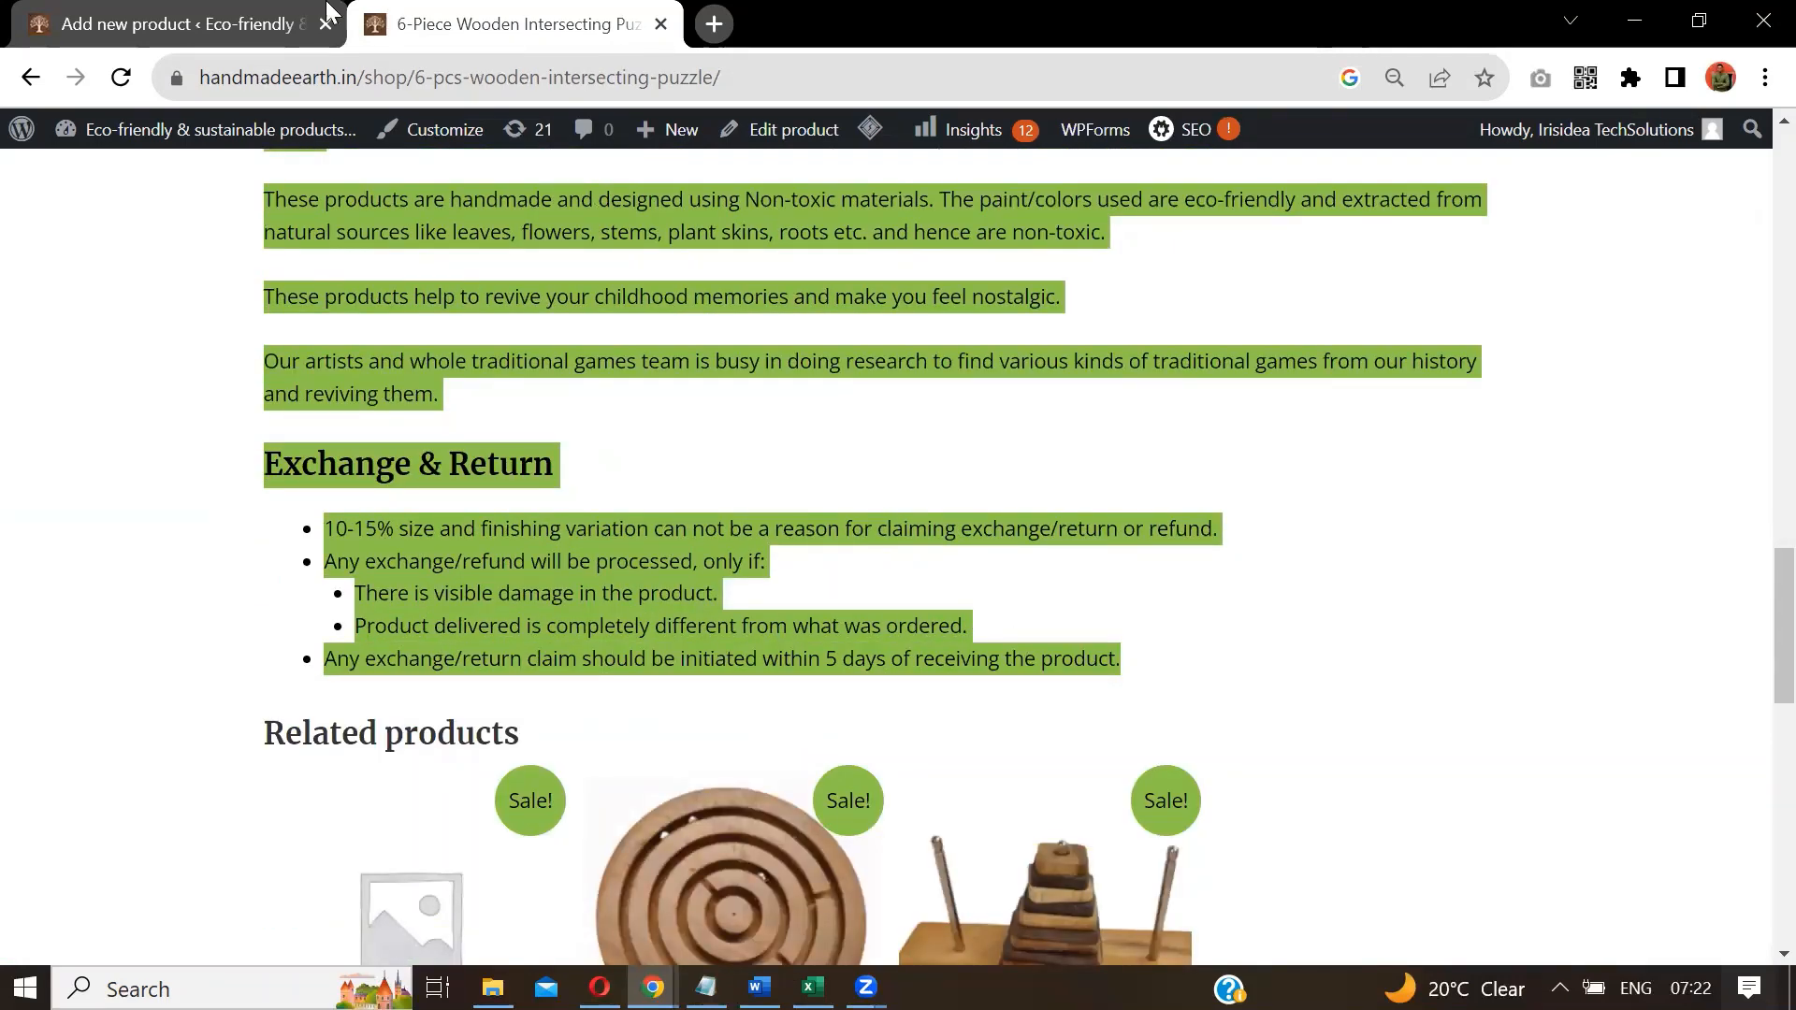
{"action": "left_click", "coordinate": [233, 23]}
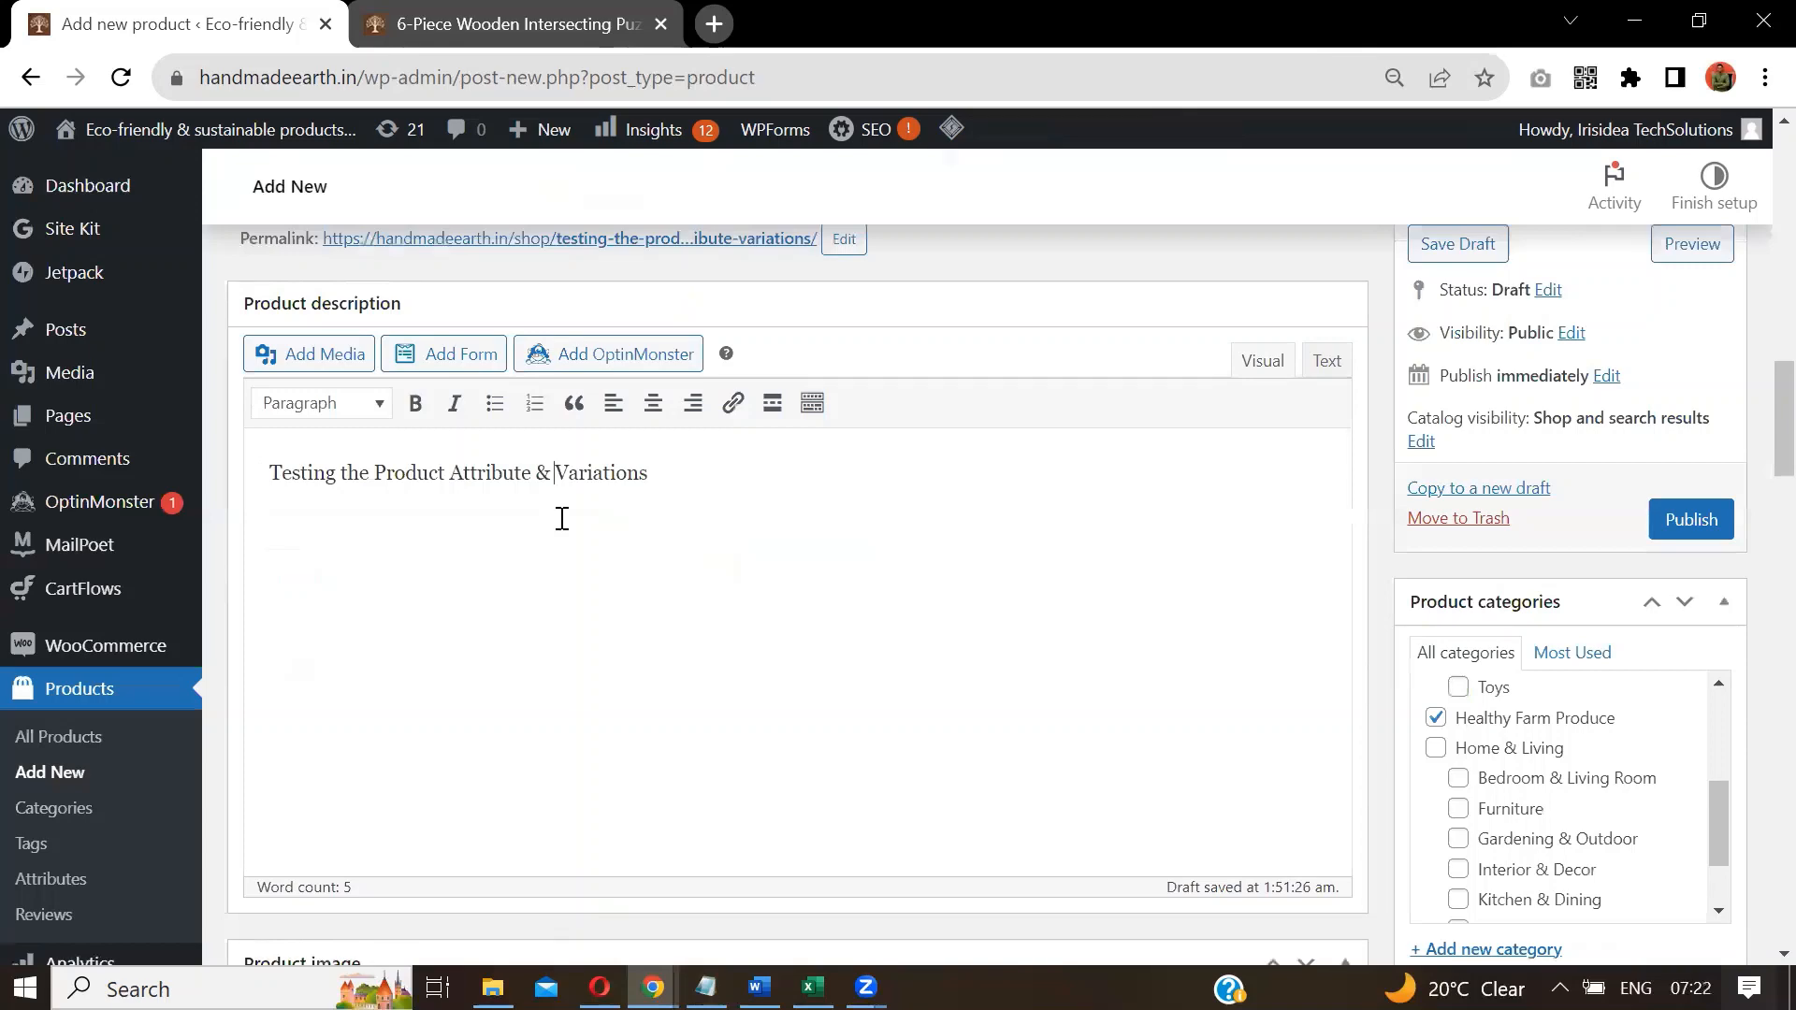
{"action": "key", "text": "ctrl+a"}
{"action": "key", "text": "ctrl+v"}
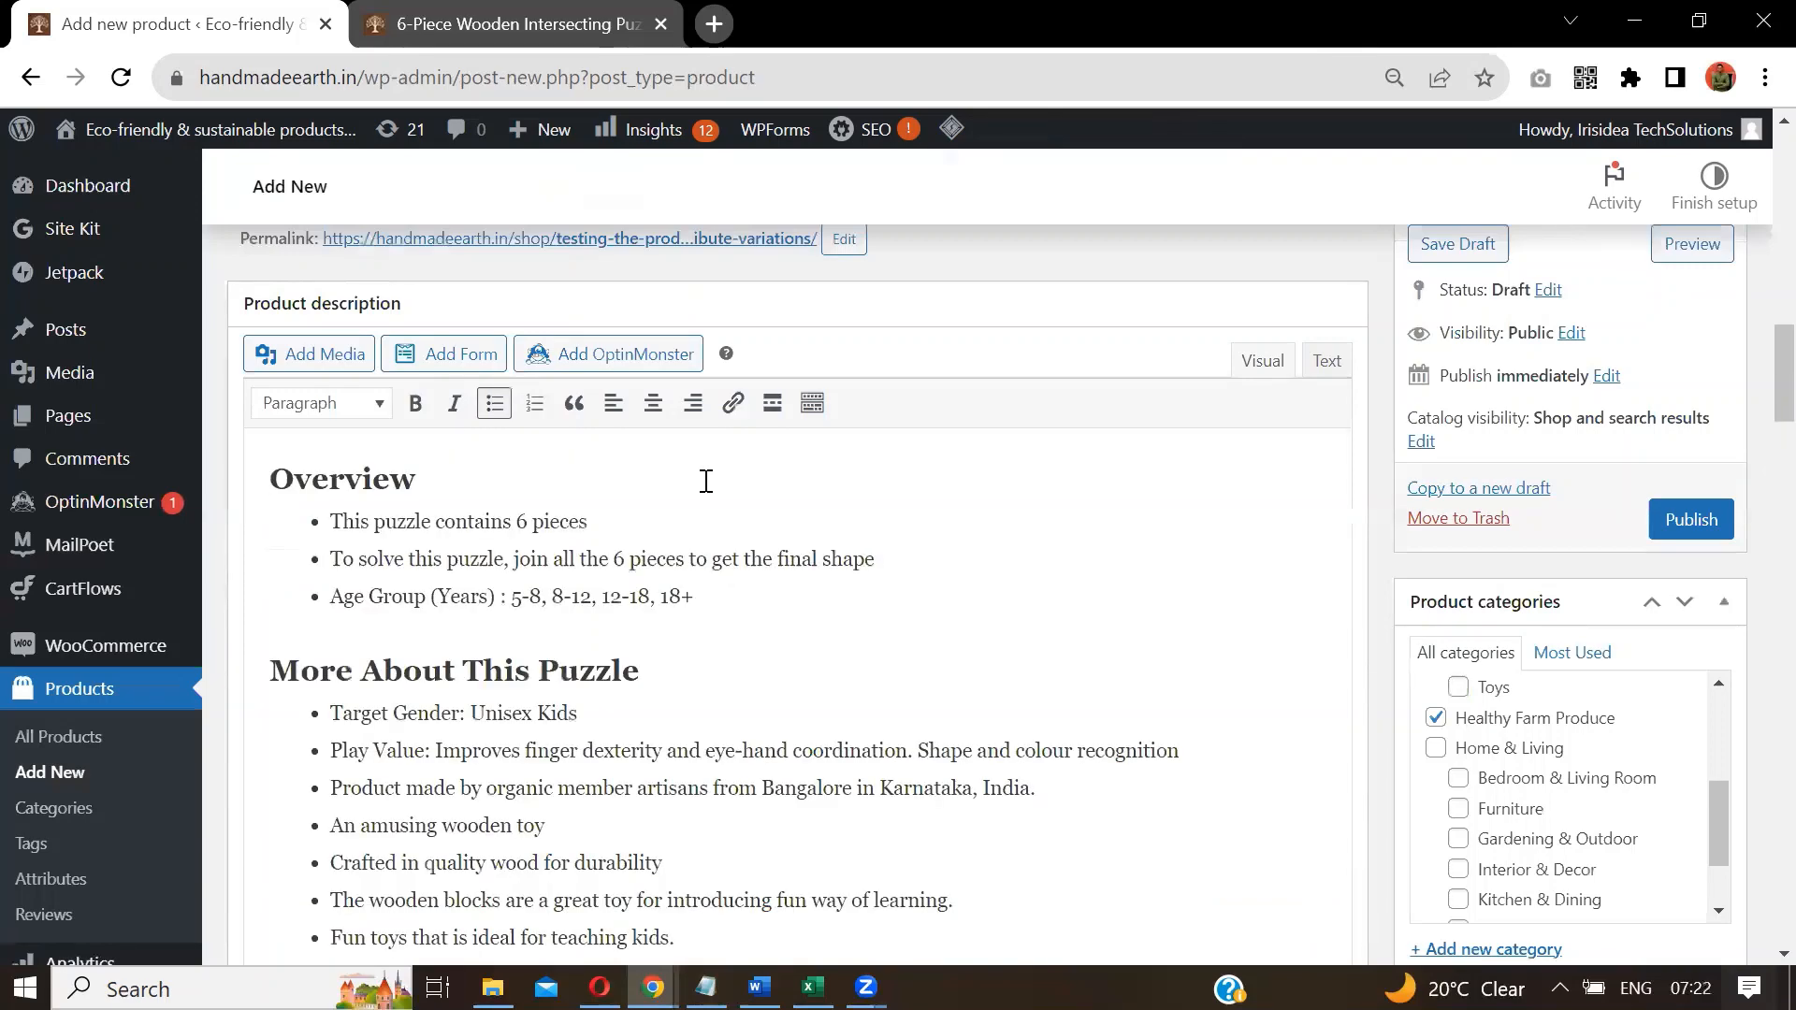
Set the single round wooden labyrinth picture from the media library as the product image.
{"action": "scroll", "coordinate": [1754, 543], "scroll_direction": "down", "scroll_amount": 1}
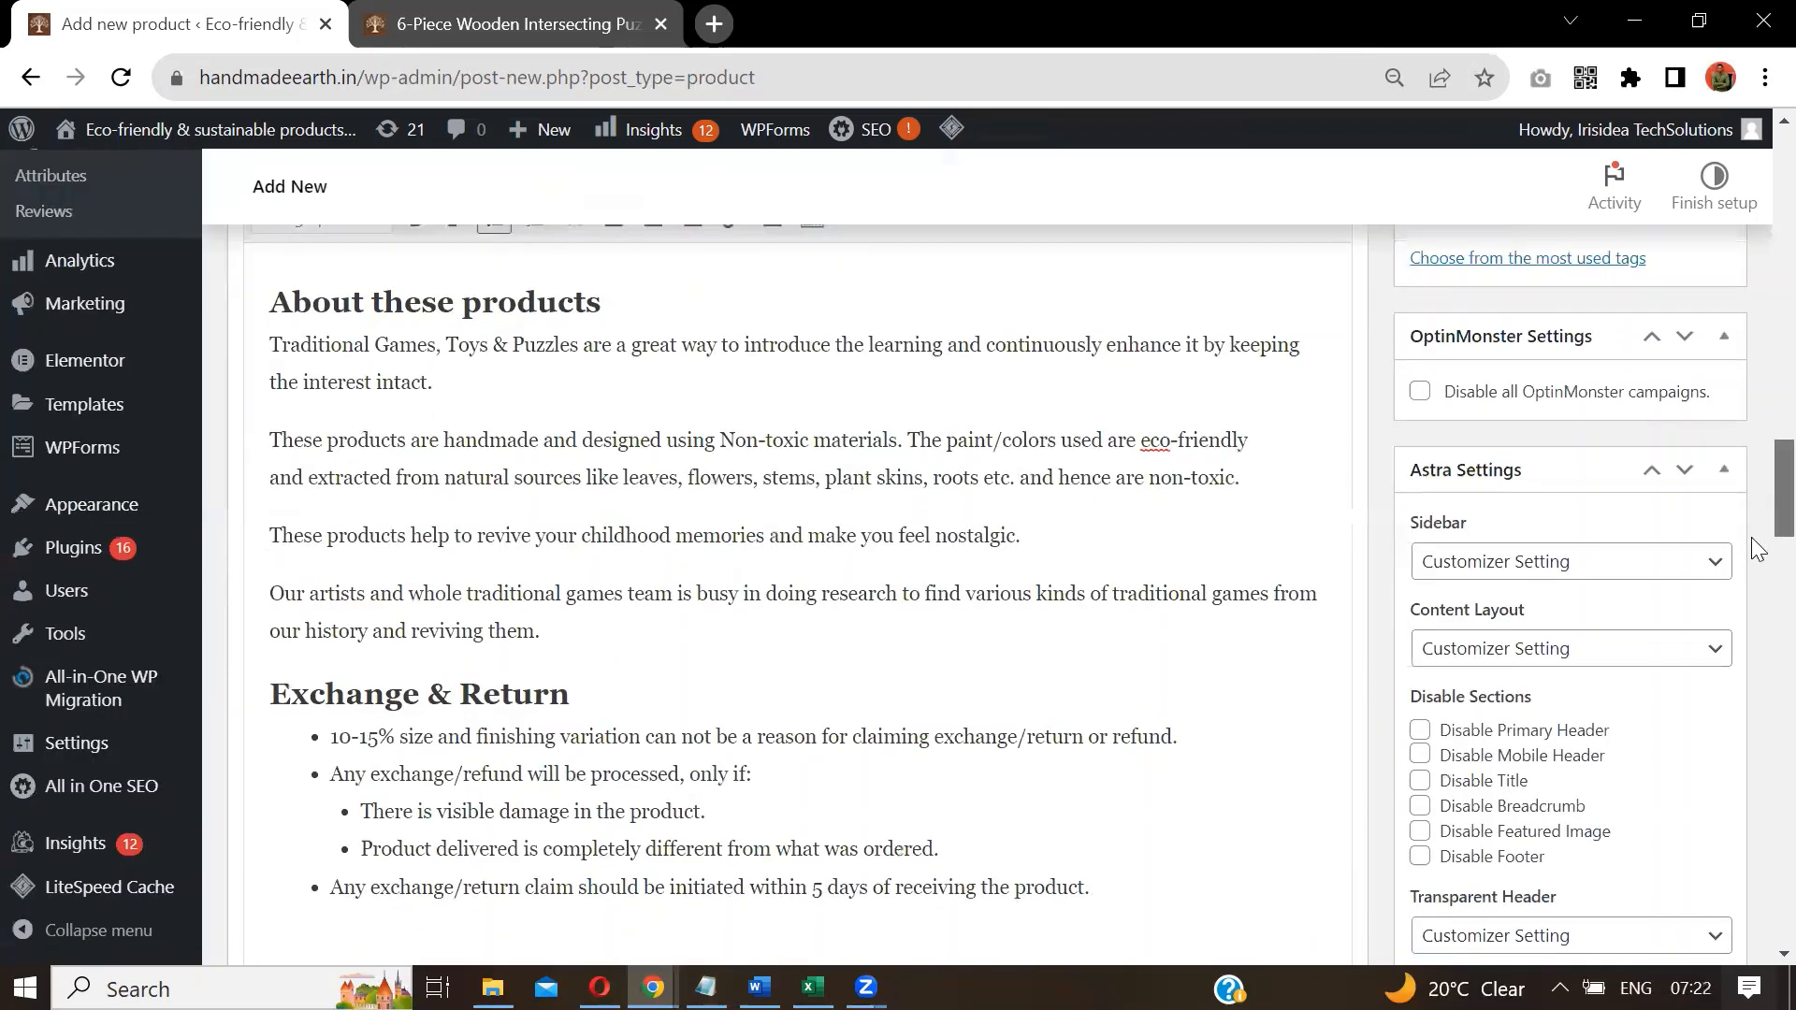
{"action": "scroll", "coordinate": [1757, 548], "scroll_direction": "down", "scroll_amount": 6}
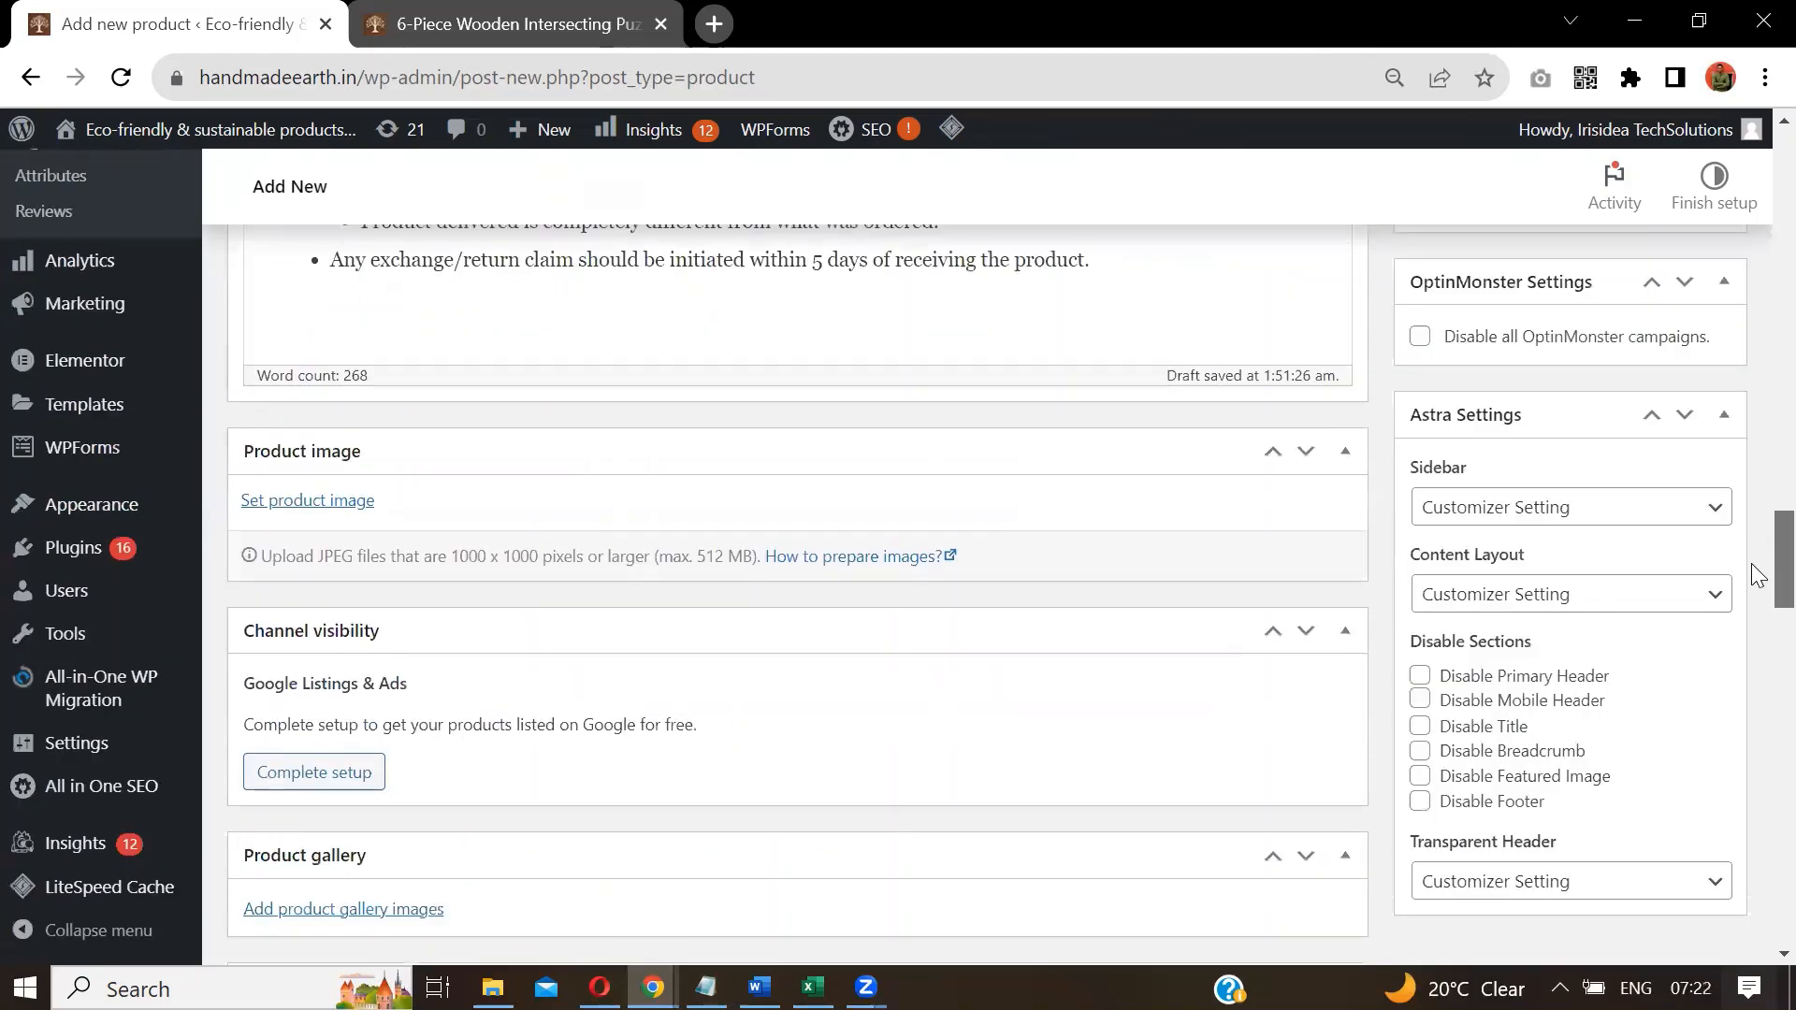
{"action": "scroll", "coordinate": [1757, 572], "scroll_direction": "down", "scroll_amount": 2}
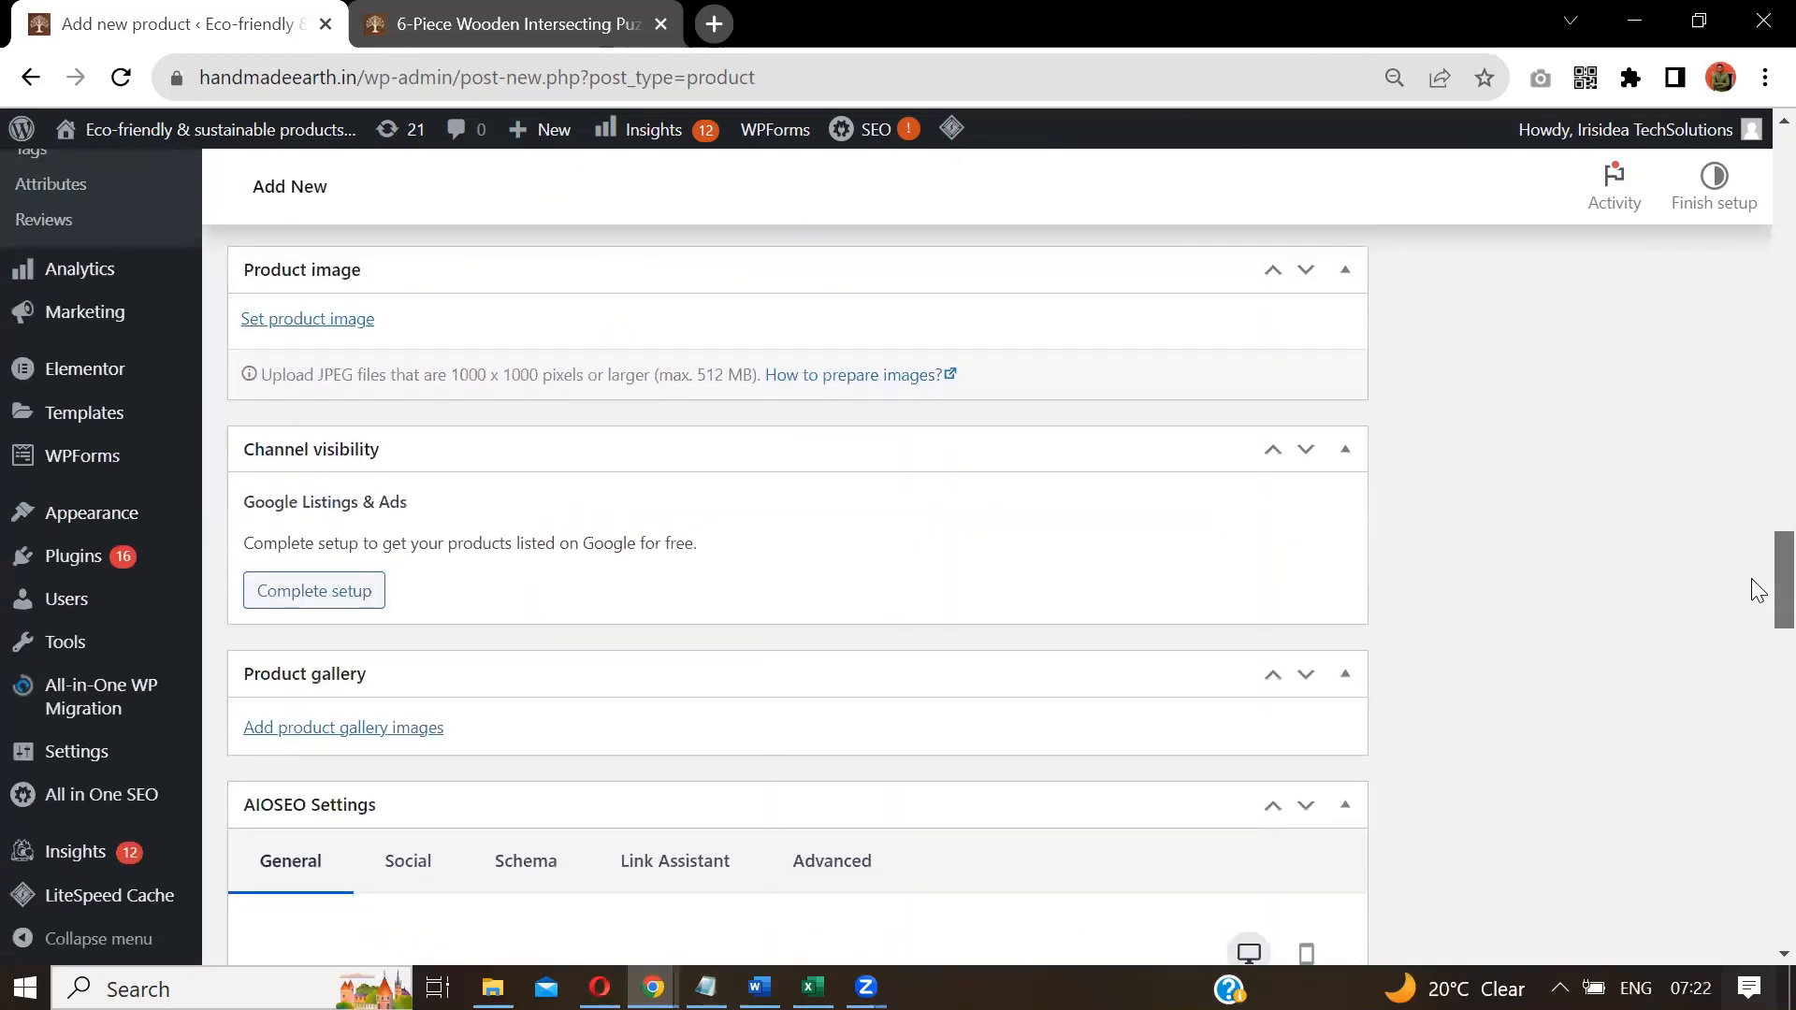
{"action": "left_click", "coordinate": [352, 320]}
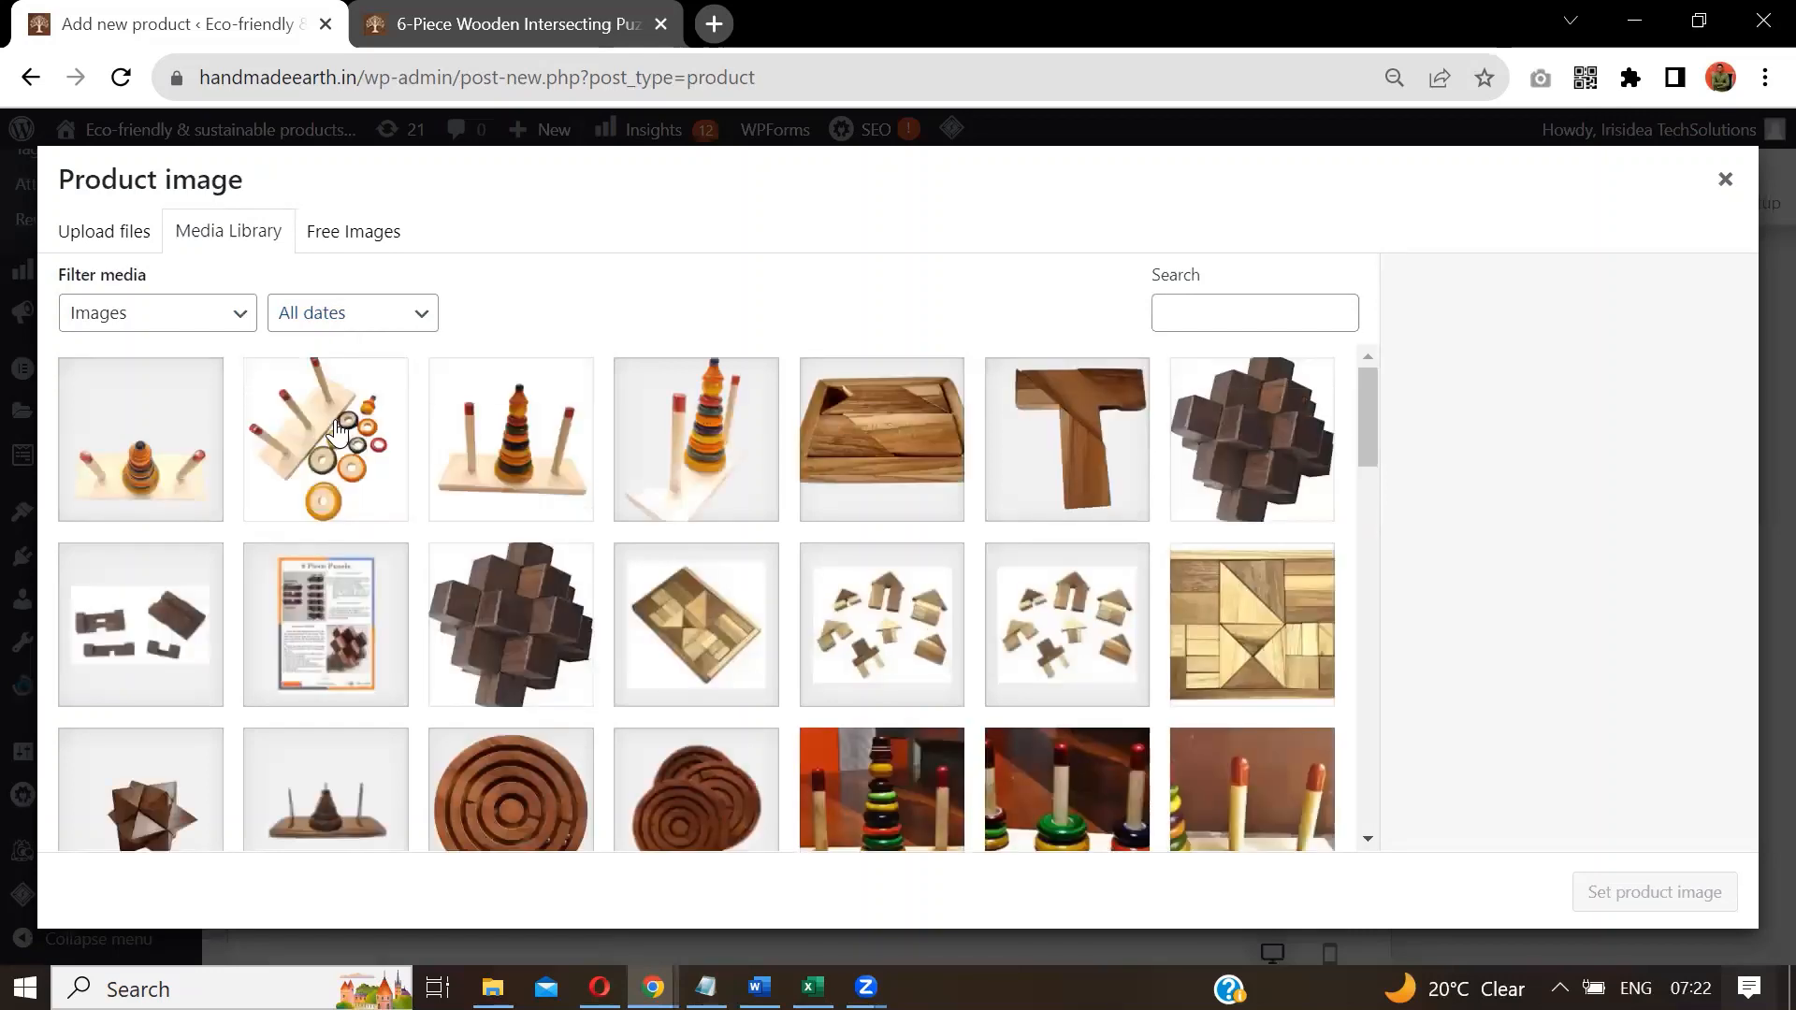
{"action": "left_click", "coordinate": [339, 433]}
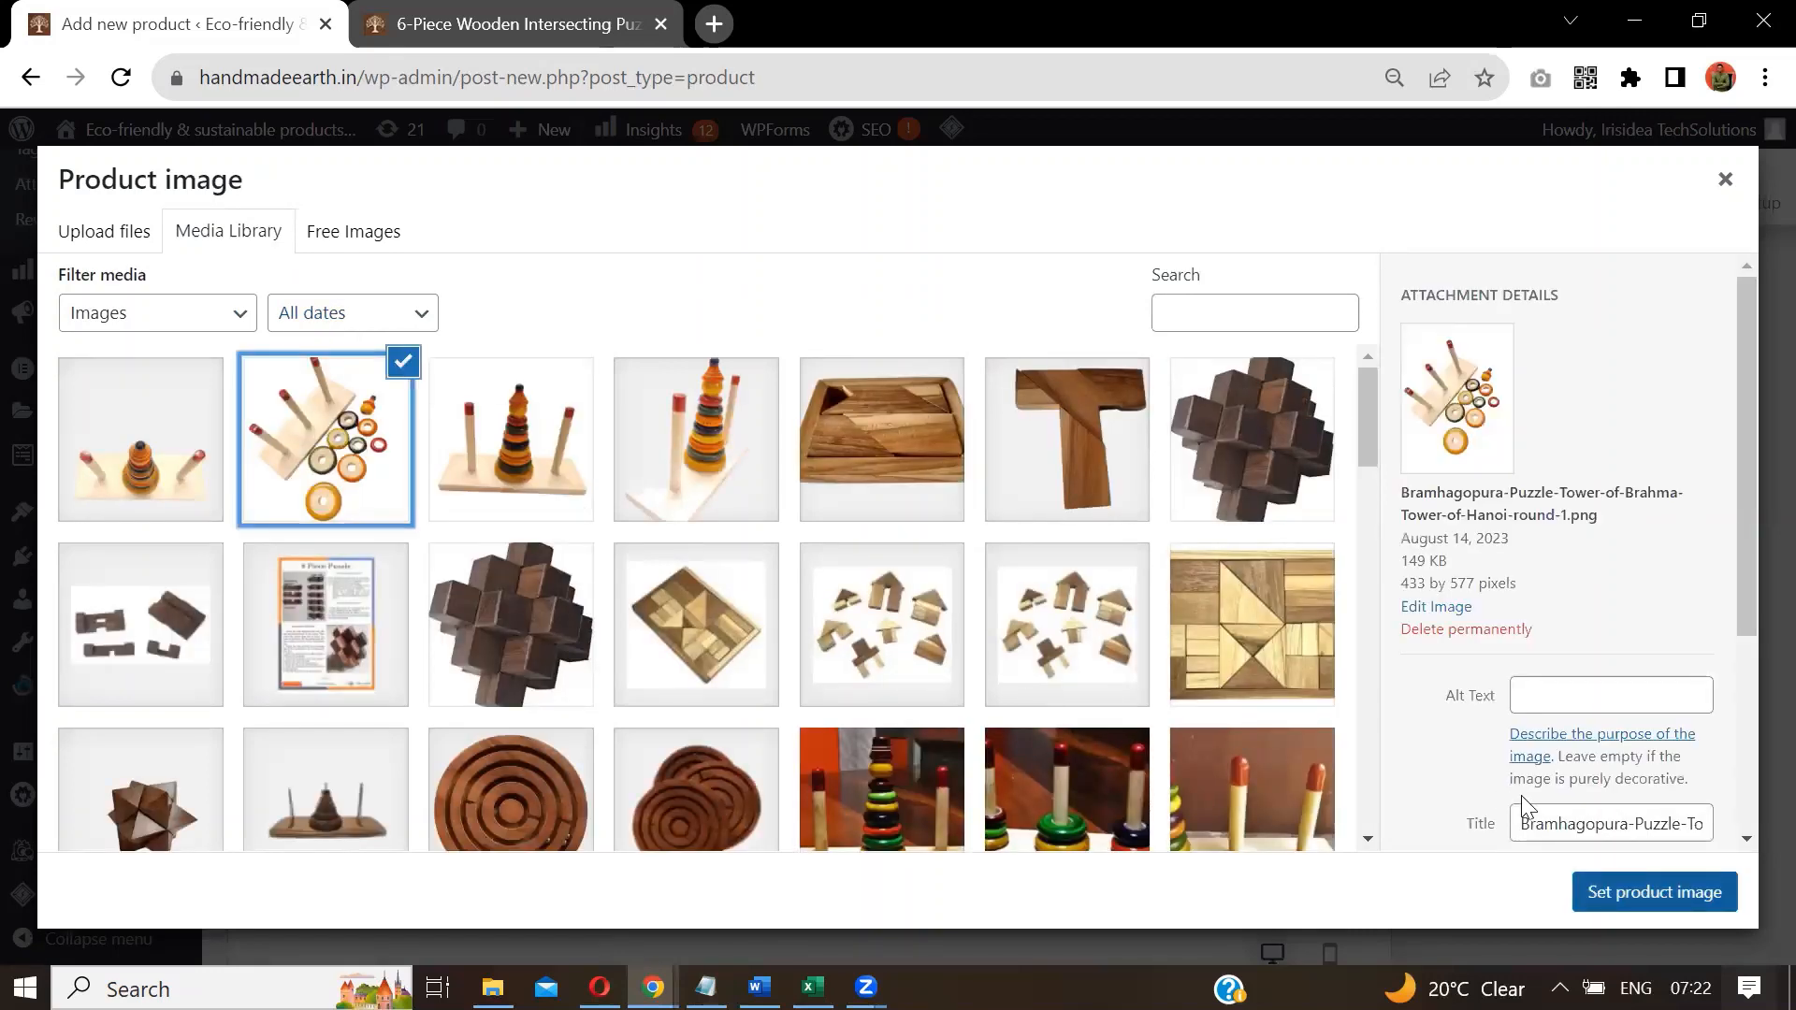
{"action": "left_click", "coordinate": [531, 798]}
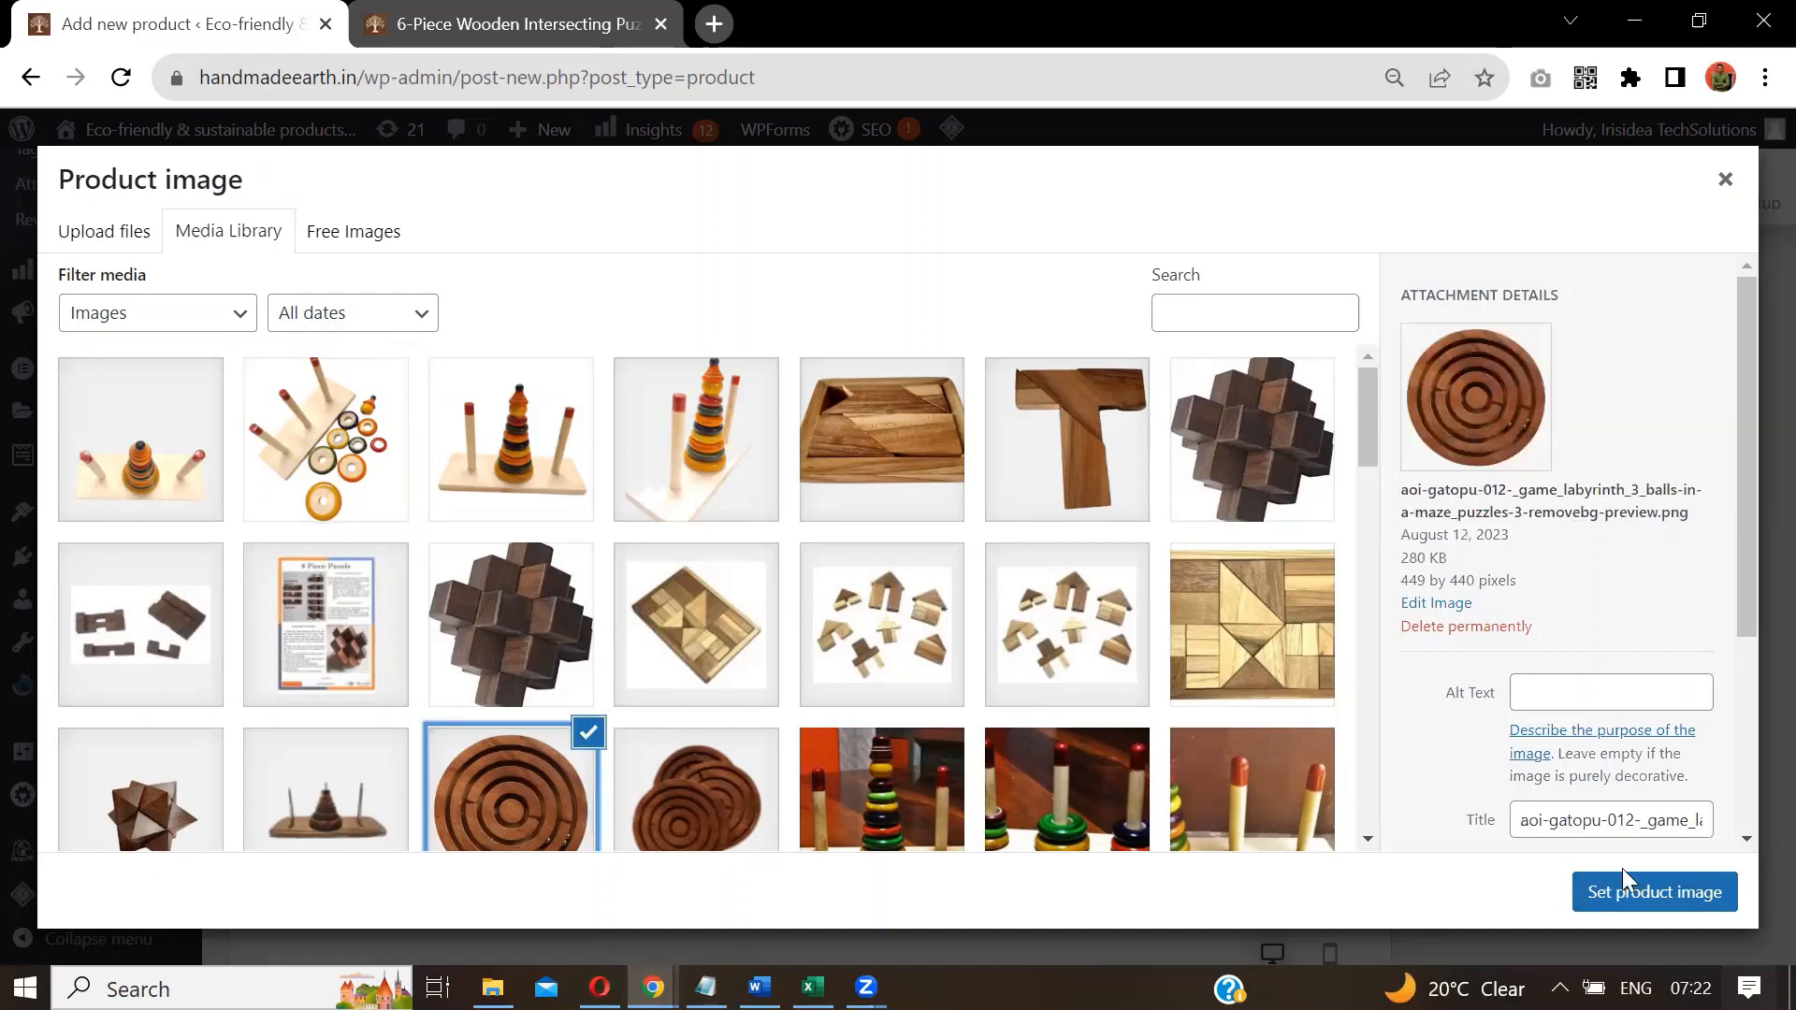
{"action": "left_click", "coordinate": [1628, 894]}
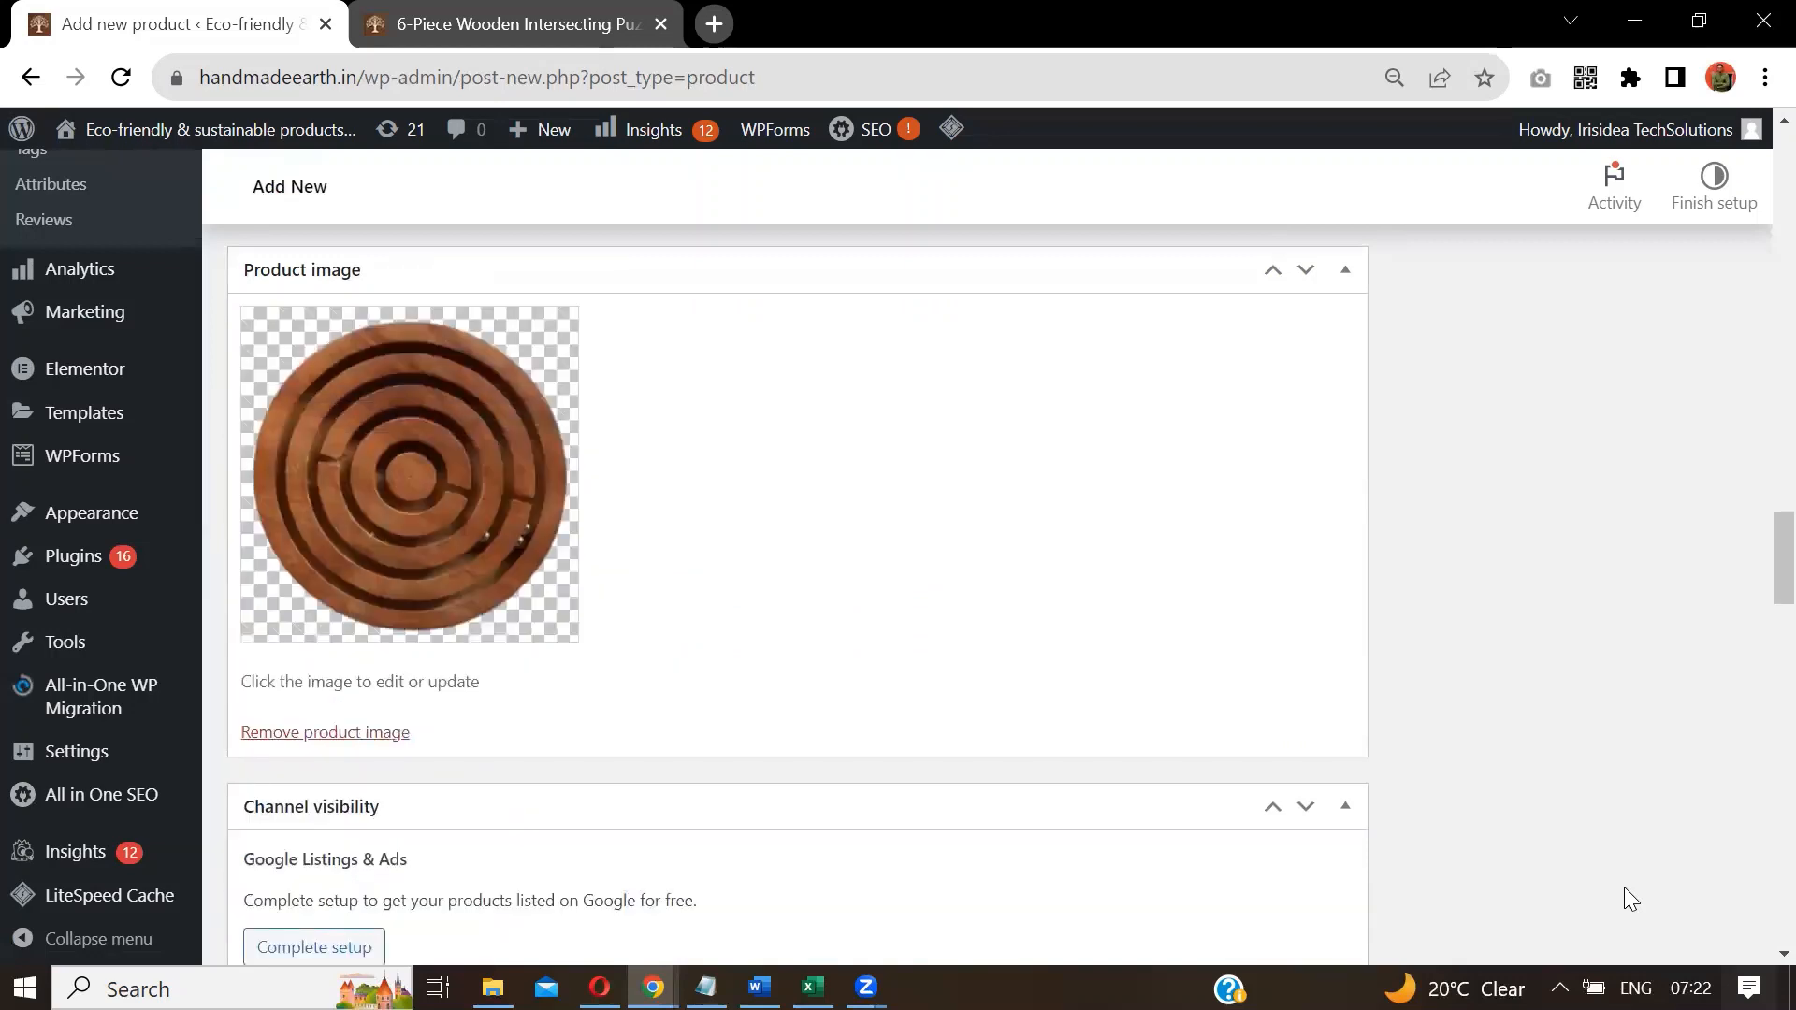
Add the media library picture of the overlapping round wooden labyrinths to the product gallery.
{"action": "scroll", "coordinate": [1753, 596], "scroll_direction": "down", "scroll_amount": 3}
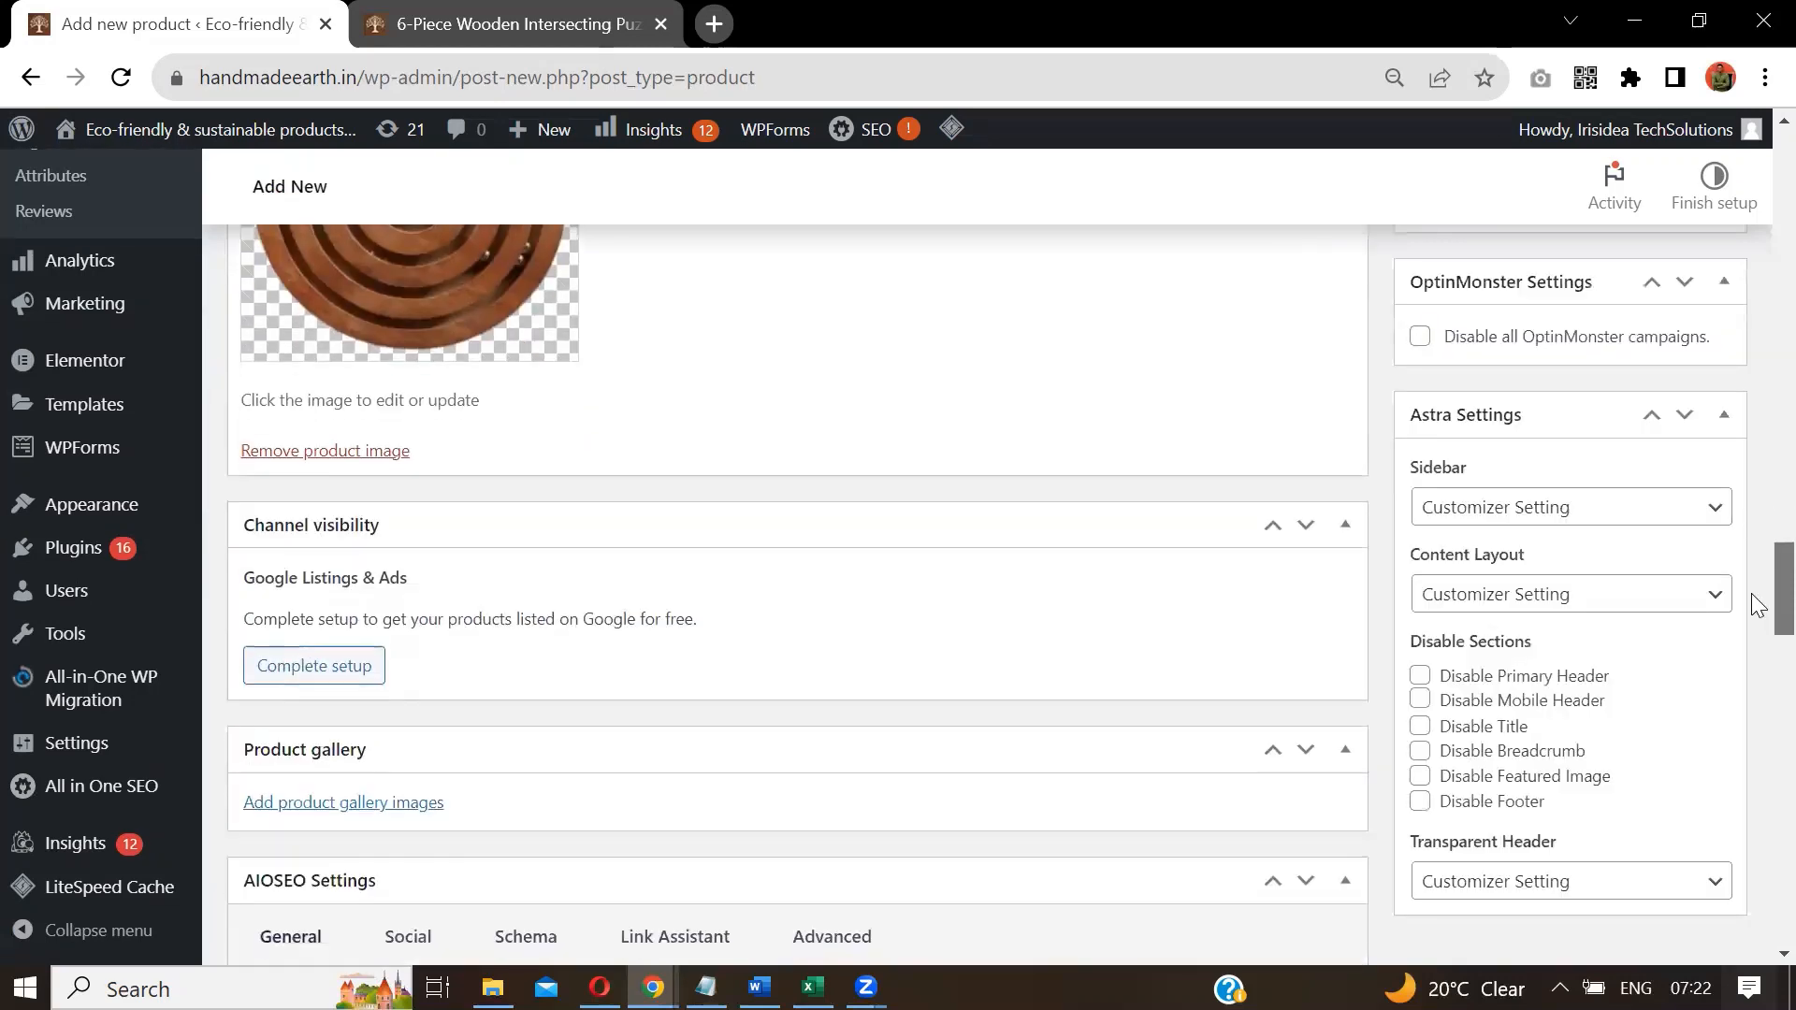
{"action": "scroll", "coordinate": [1753, 605], "scroll_direction": "down", "scroll_amount": 2}
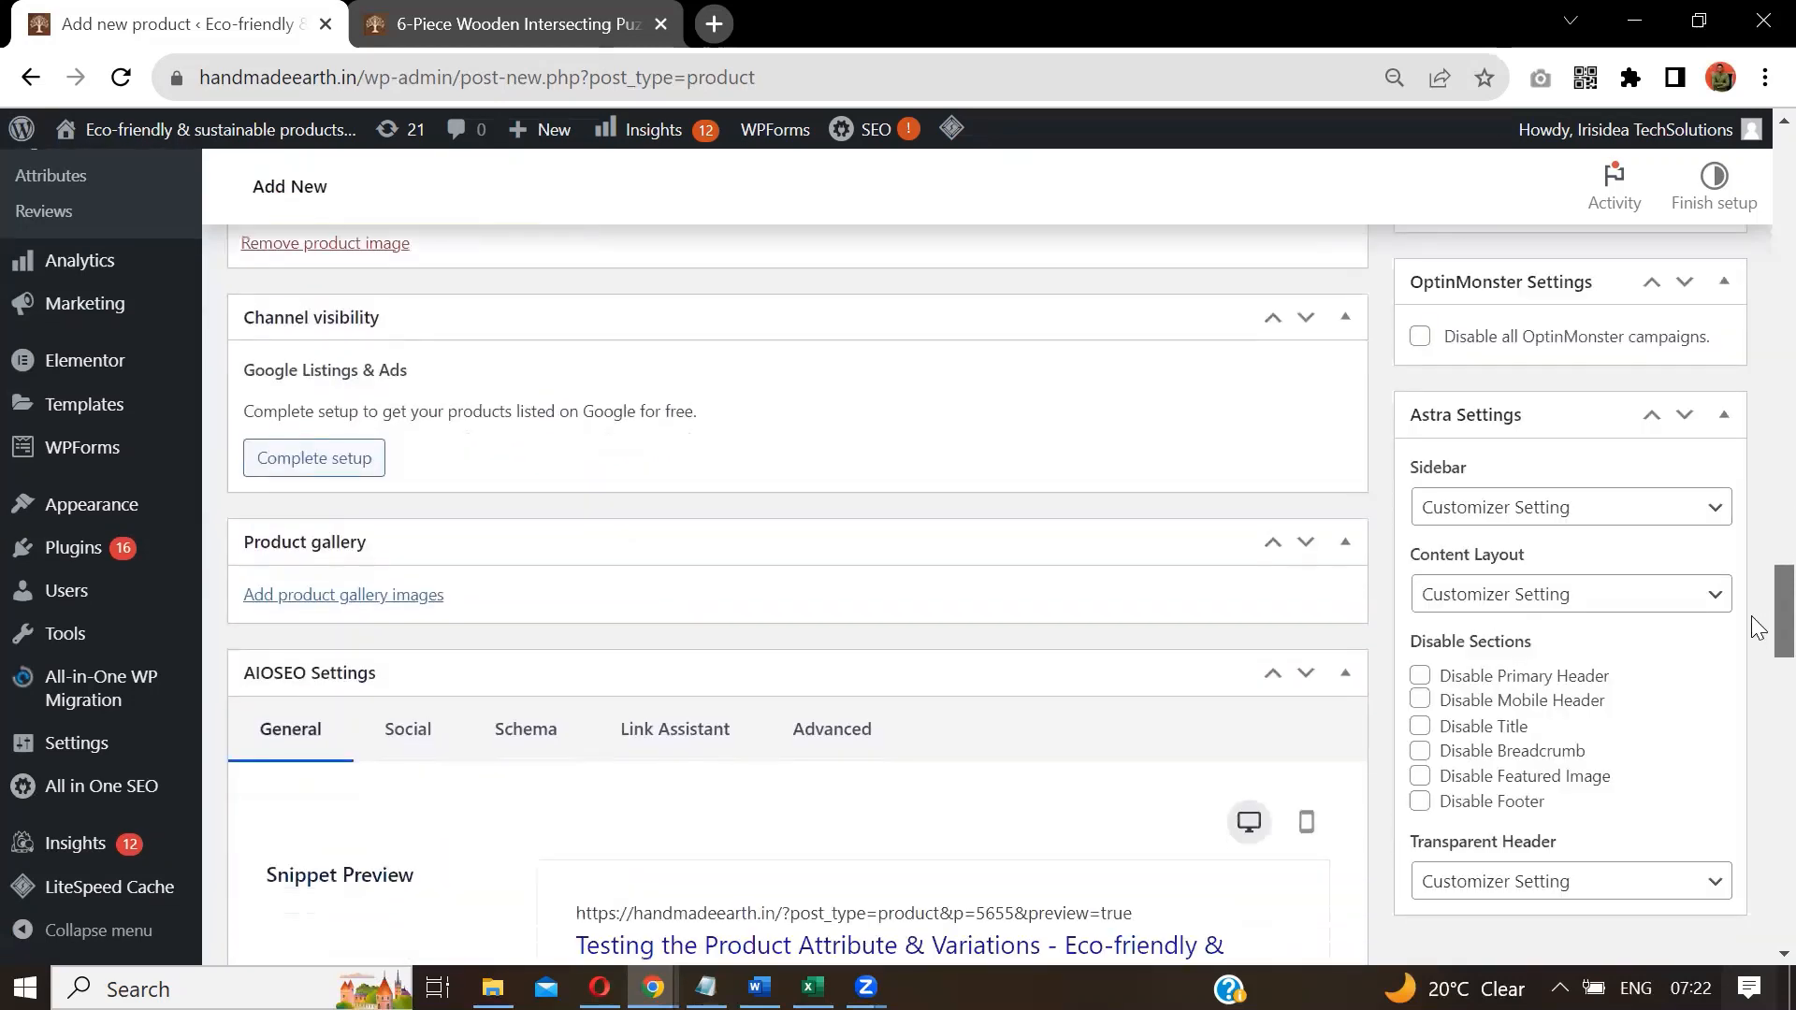
{"action": "scroll", "coordinate": [1758, 628], "scroll_direction": "up", "scroll_amount": 6}
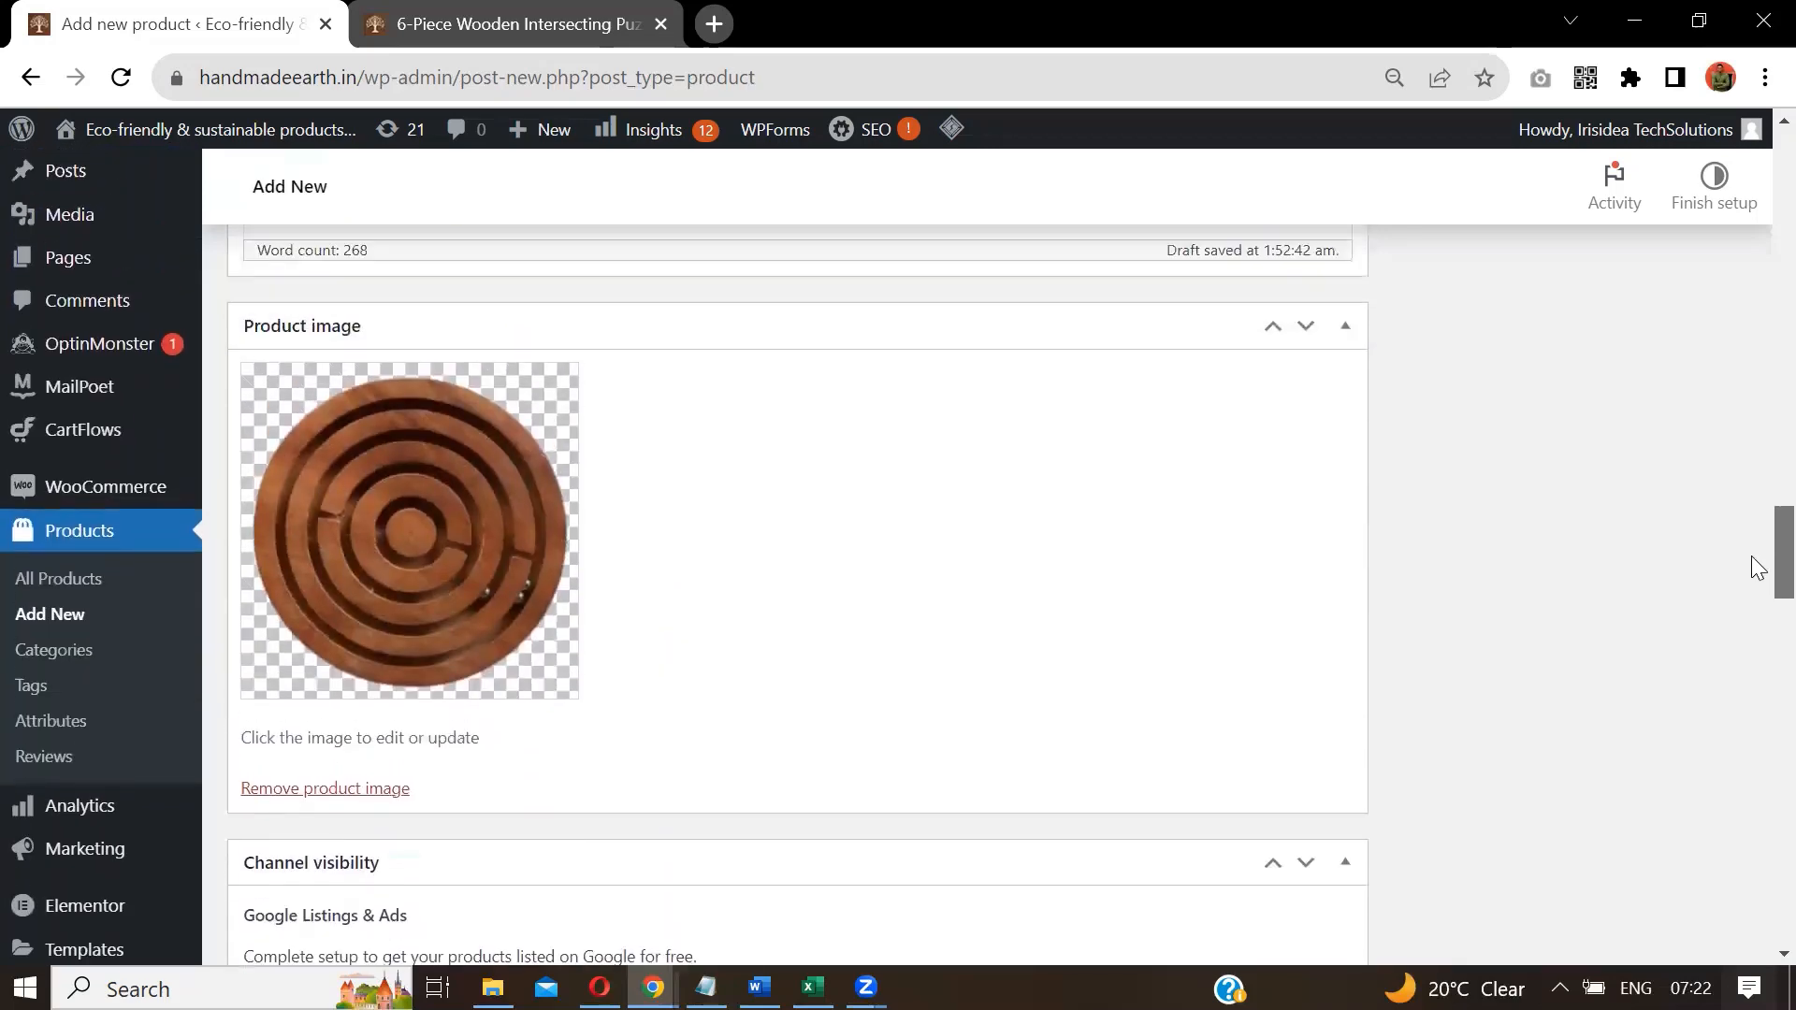
{"action": "scroll", "coordinate": [1758, 571], "scroll_direction": "up", "scroll_amount": 2}
{"action": "scroll", "coordinate": [1757, 562], "scroll_direction": "down", "scroll_amount": 3}
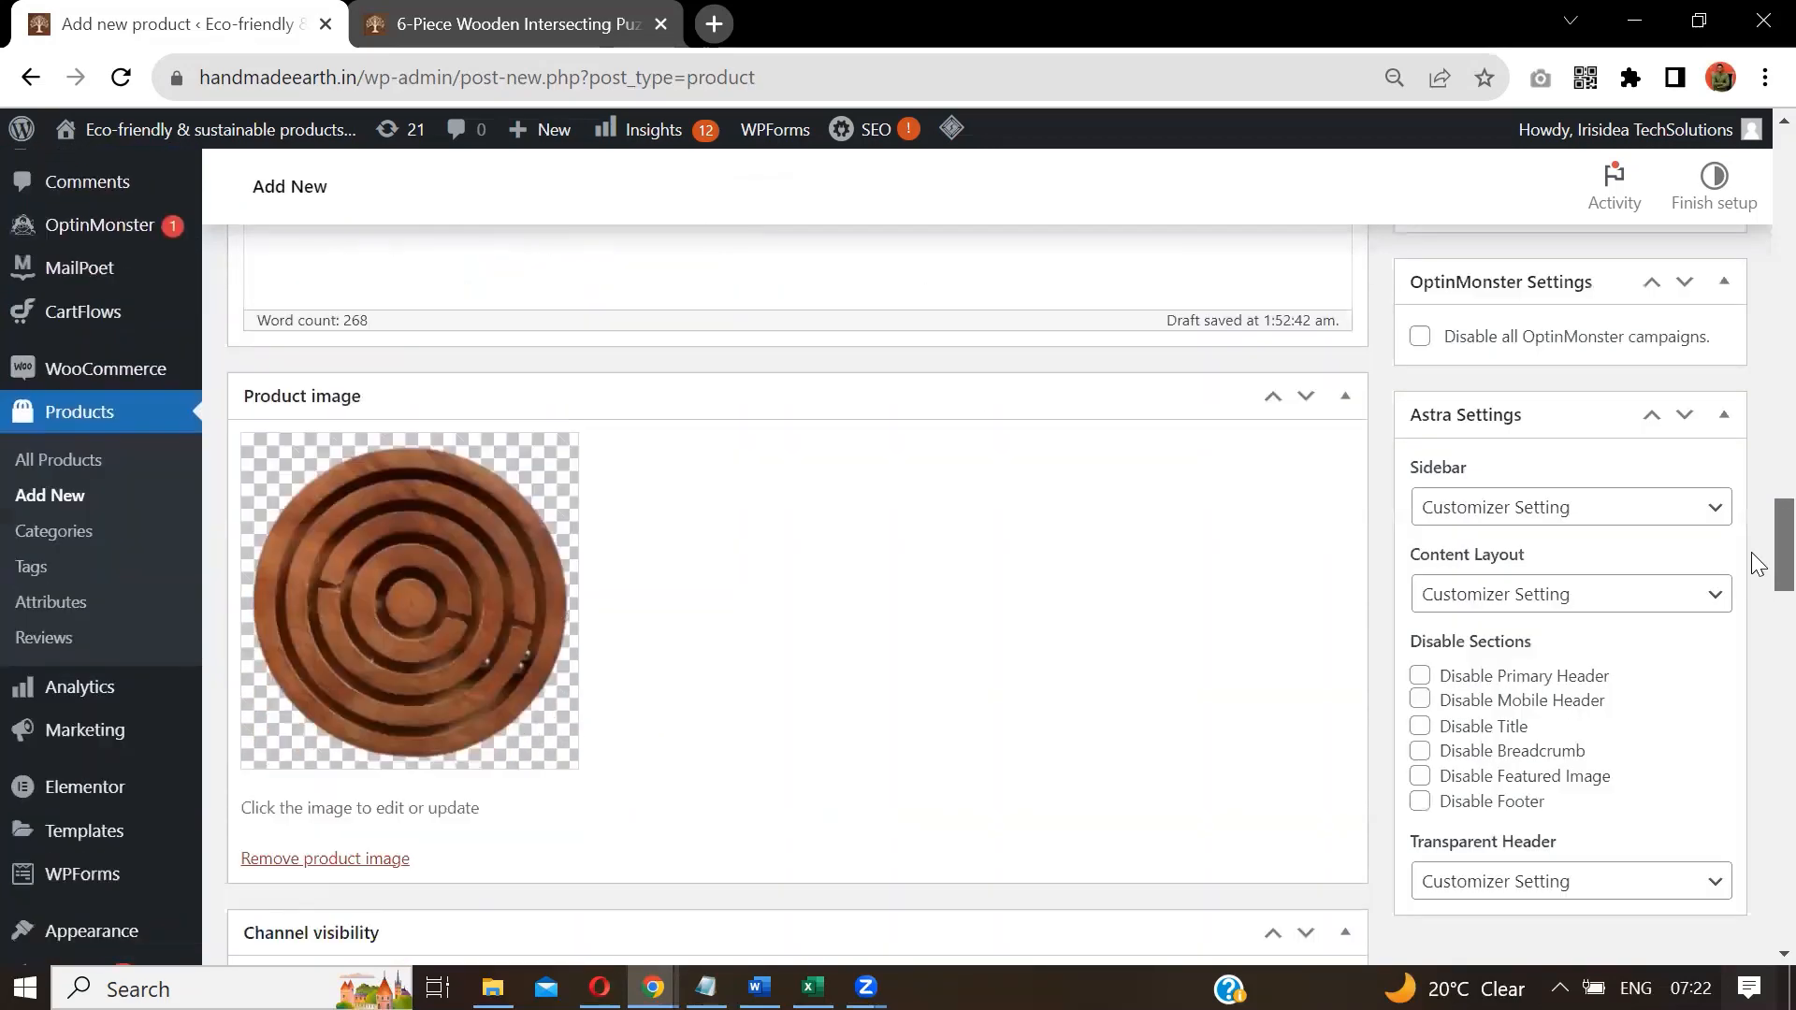
{"action": "scroll", "coordinate": [1757, 582], "scroll_direction": "down", "scroll_amount": 5}
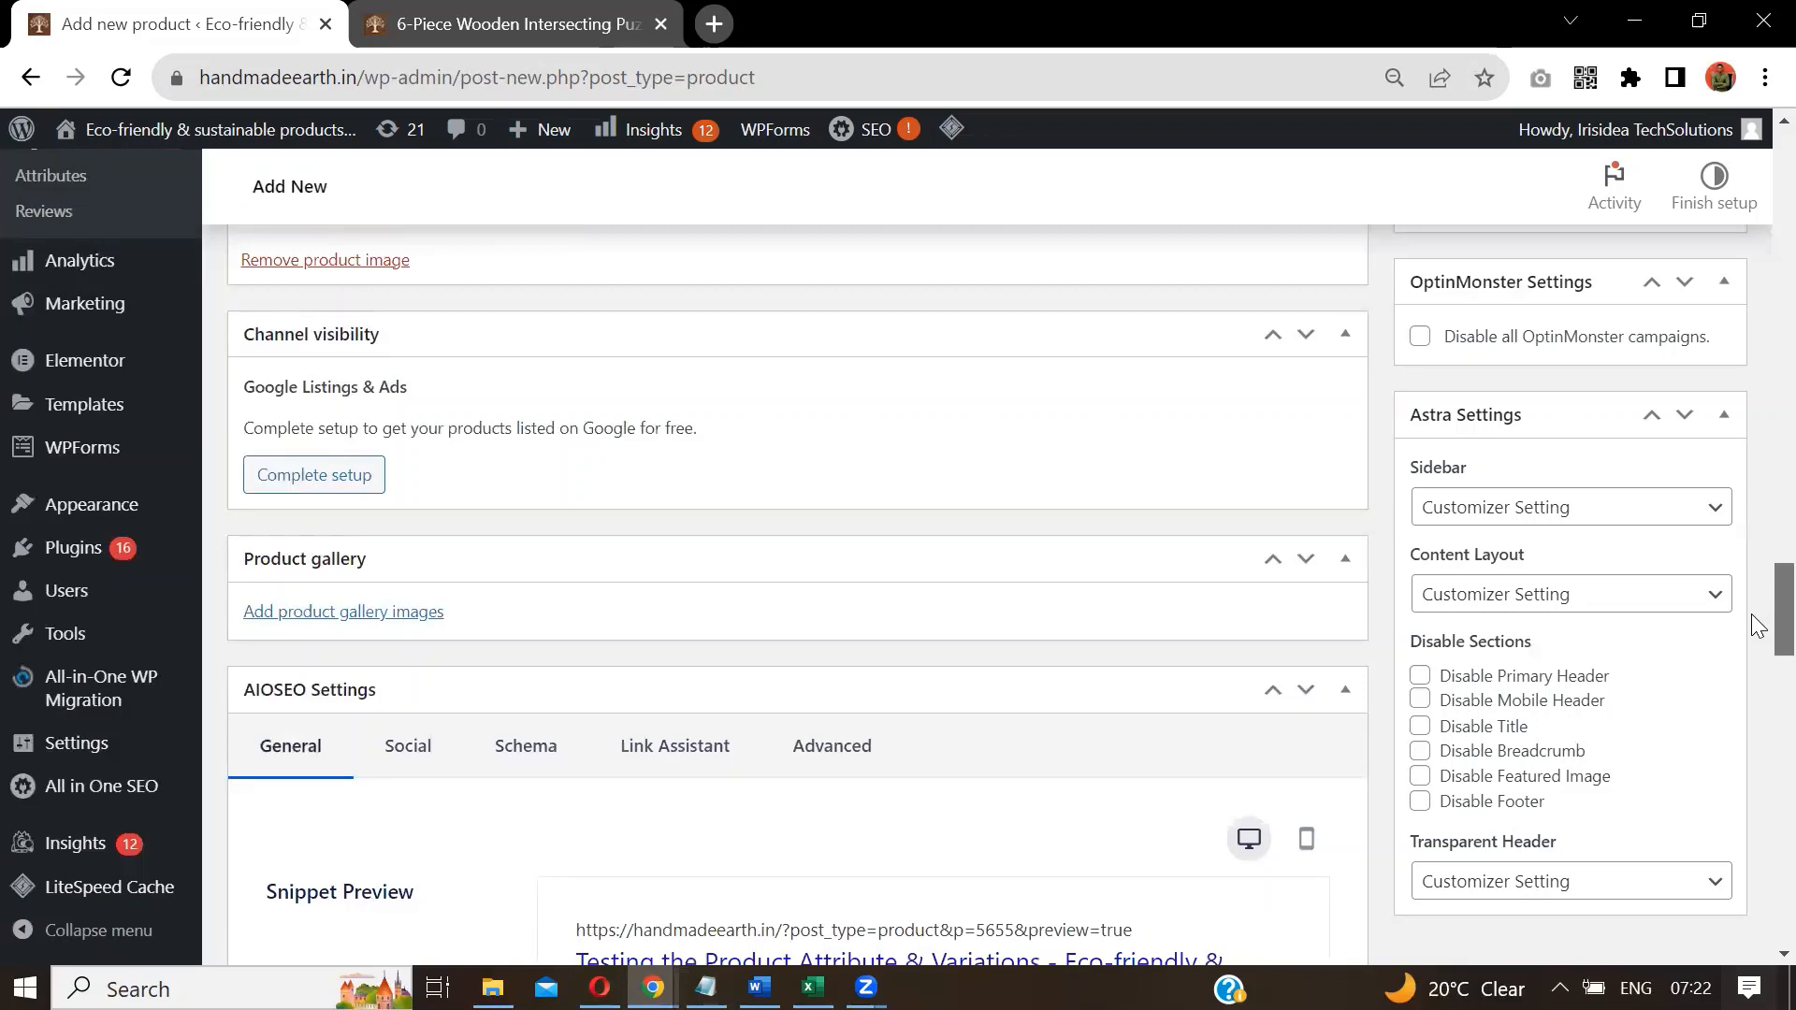
{"action": "scroll", "coordinate": [1753, 608], "scroll_direction": "up", "scroll_amount": 2}
{"action": "scroll", "coordinate": [1755, 617], "scroll_direction": "down", "scroll_amount": 2}
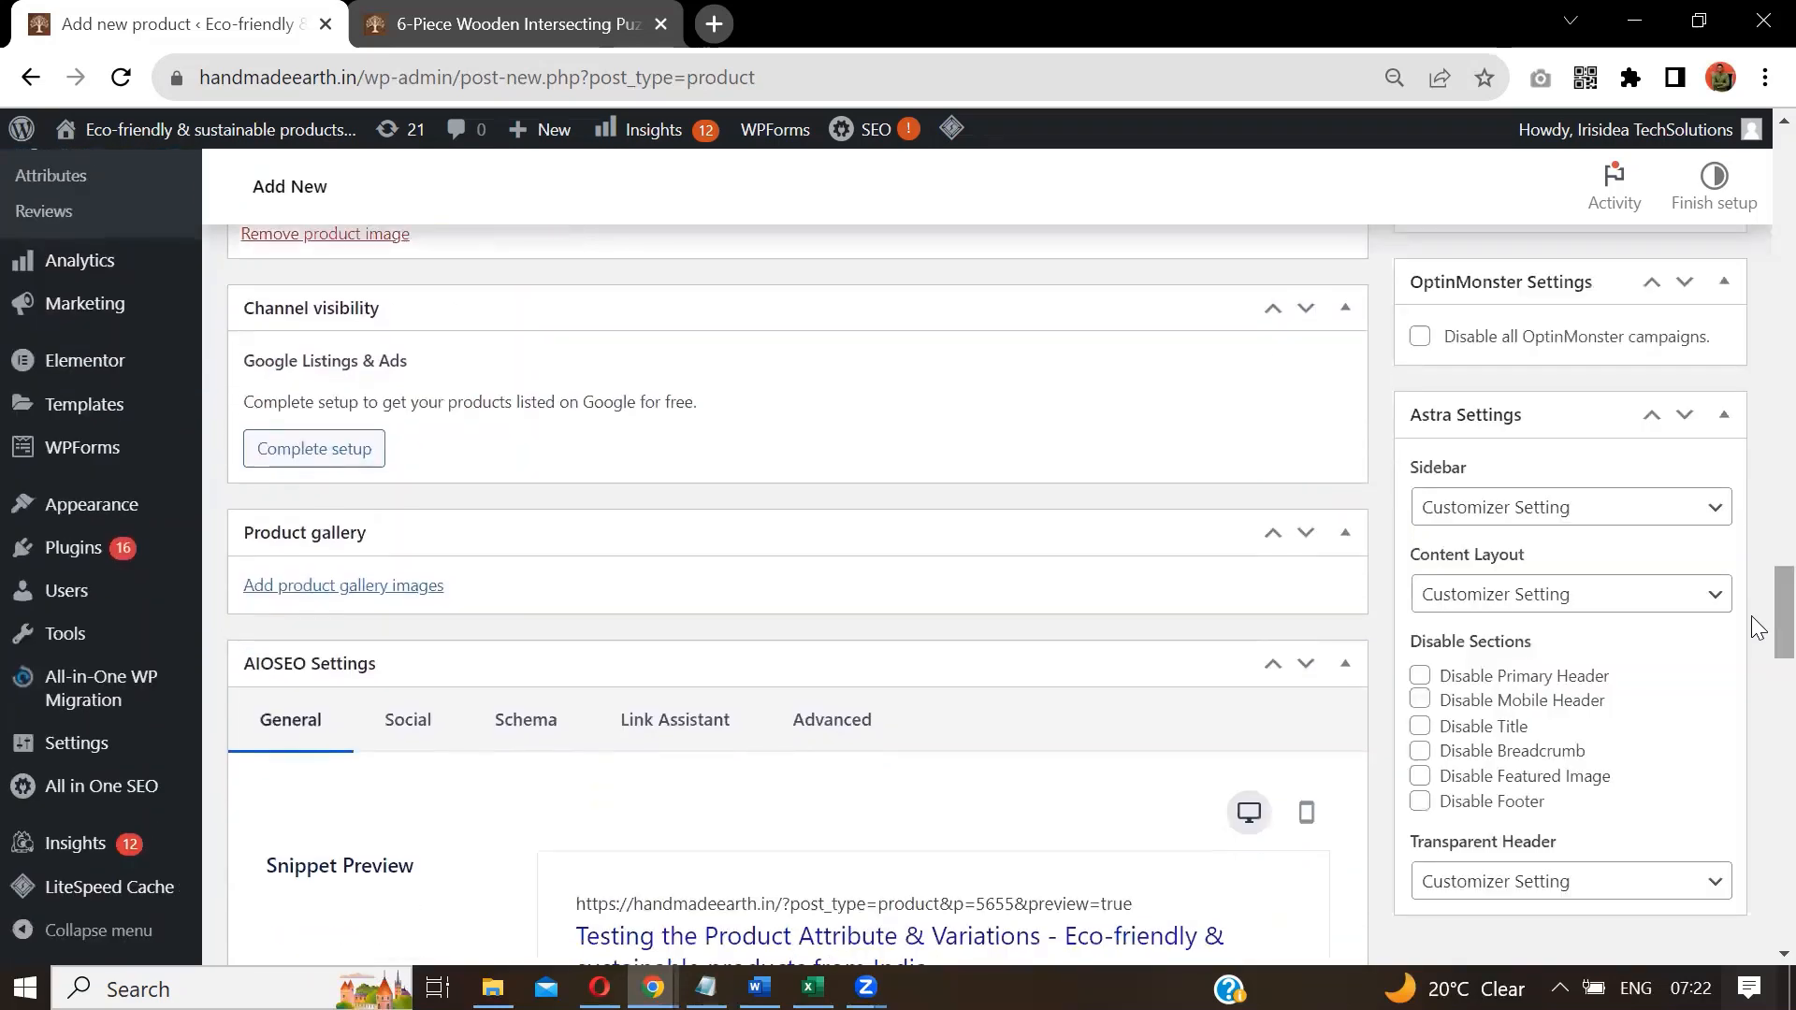
{"action": "left_click", "coordinate": [322, 589]}
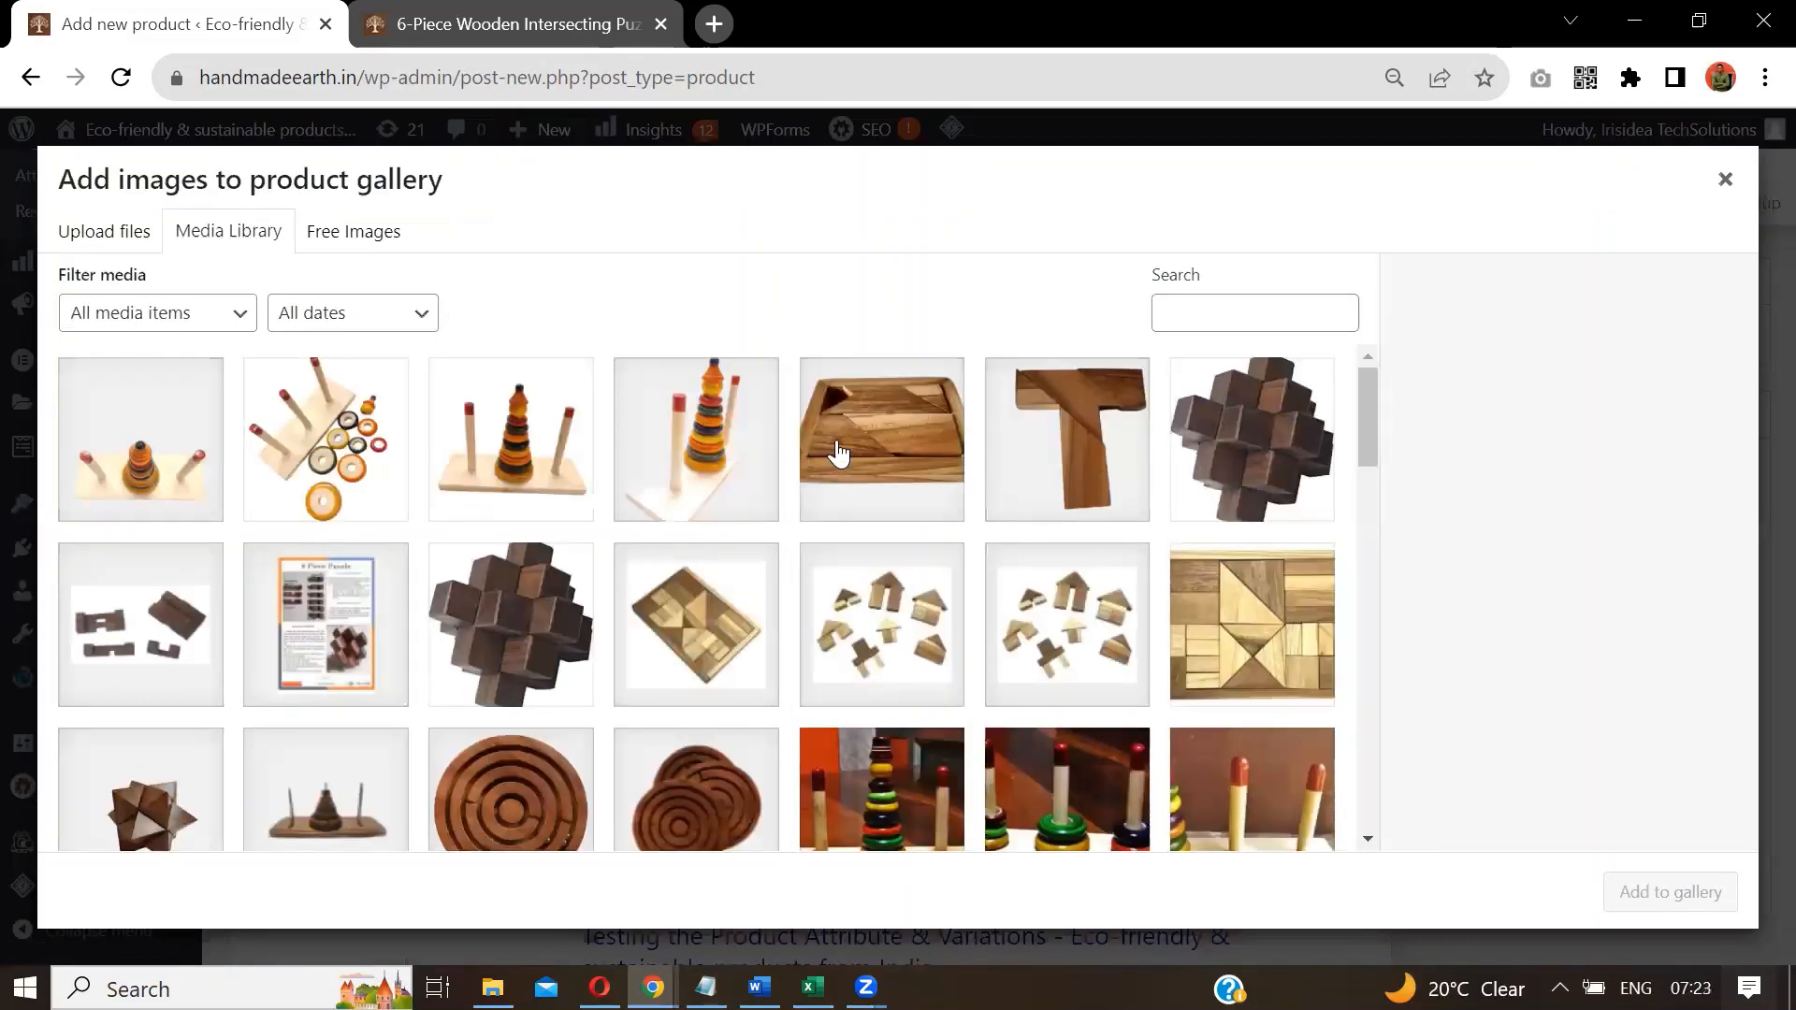
{"action": "left_click", "coordinate": [726, 784]}
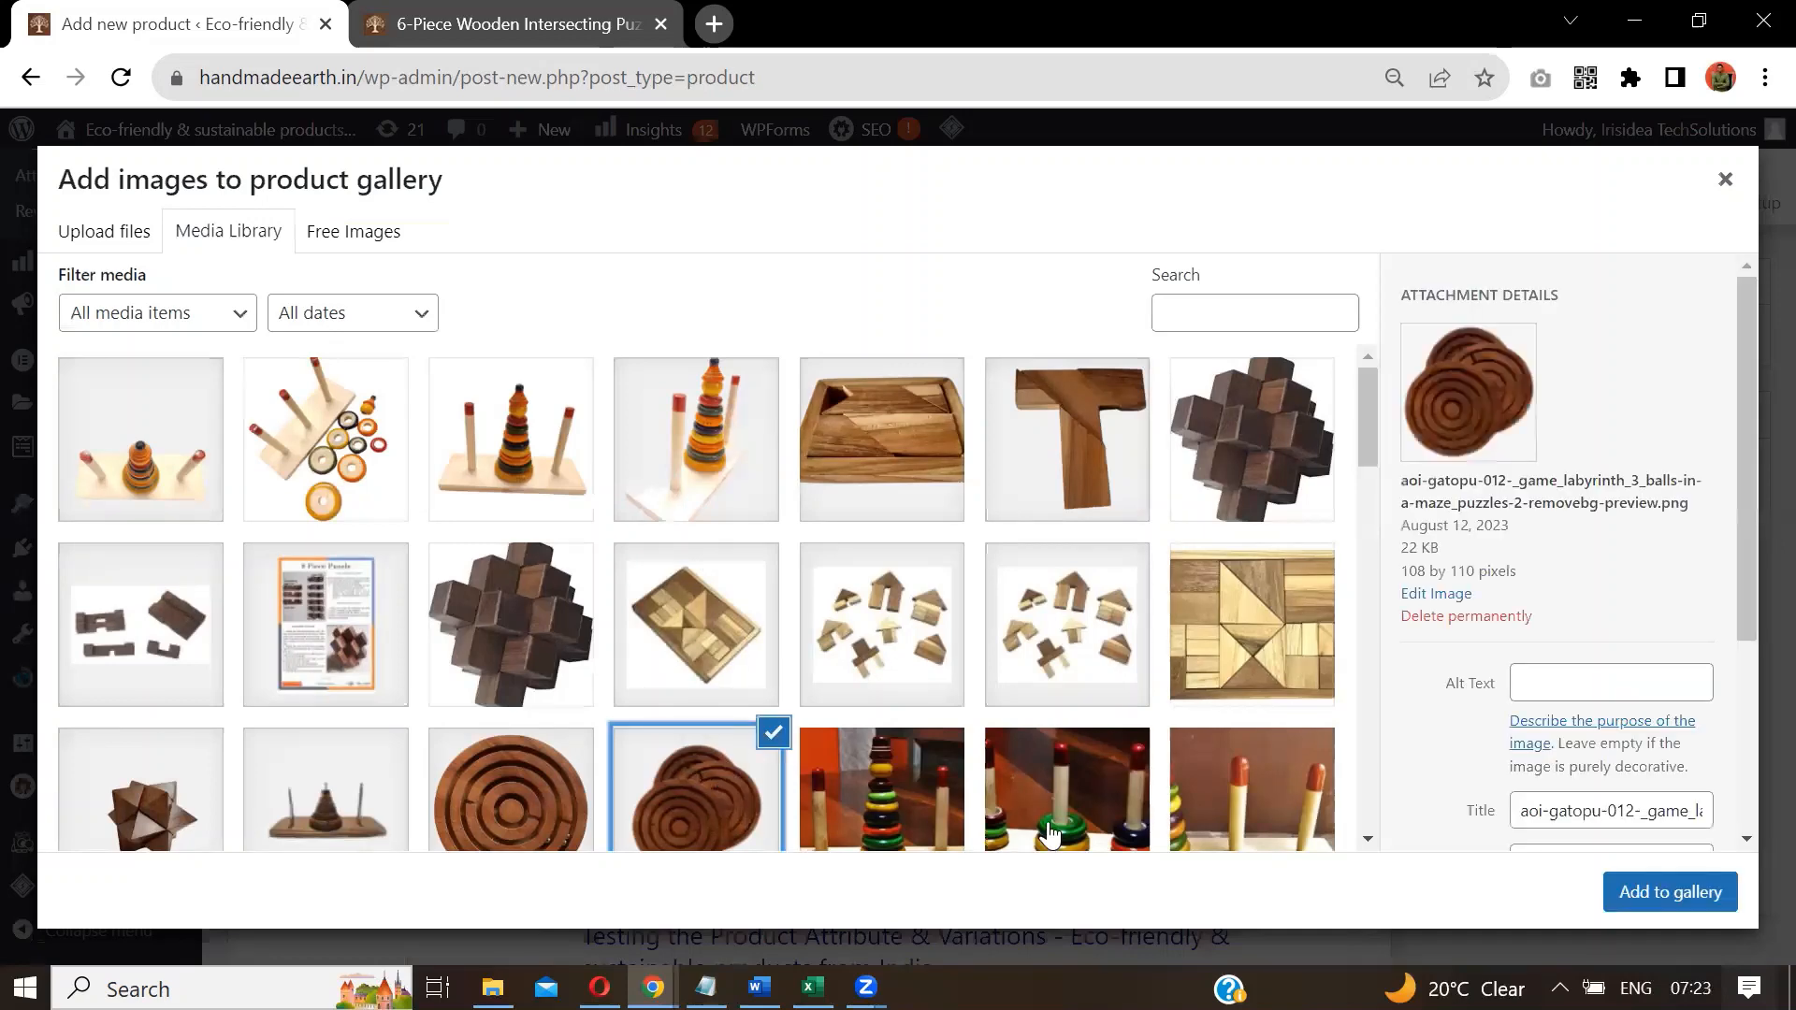
{"action": "left_click", "coordinate": [1646, 893]}
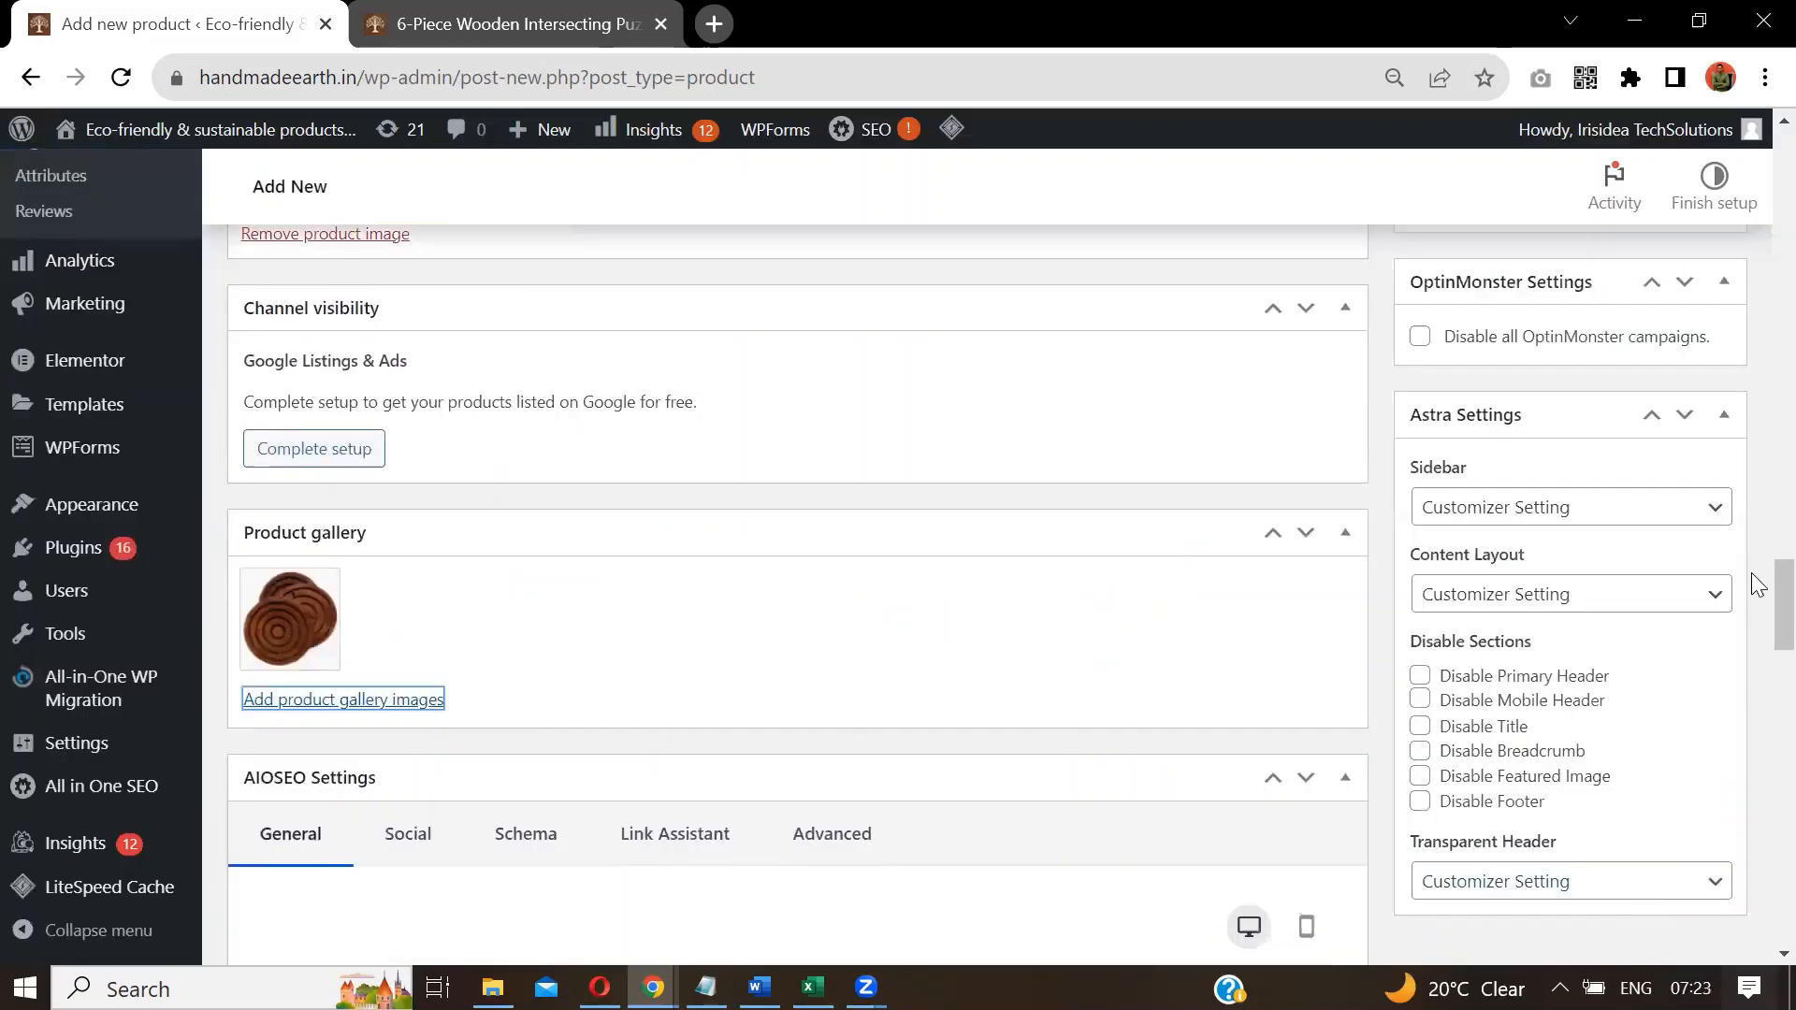
Set the product type in the product data to Variable product.
{"action": "scroll", "coordinate": [1755, 617], "scroll_direction": "down", "scroll_amount": 4}
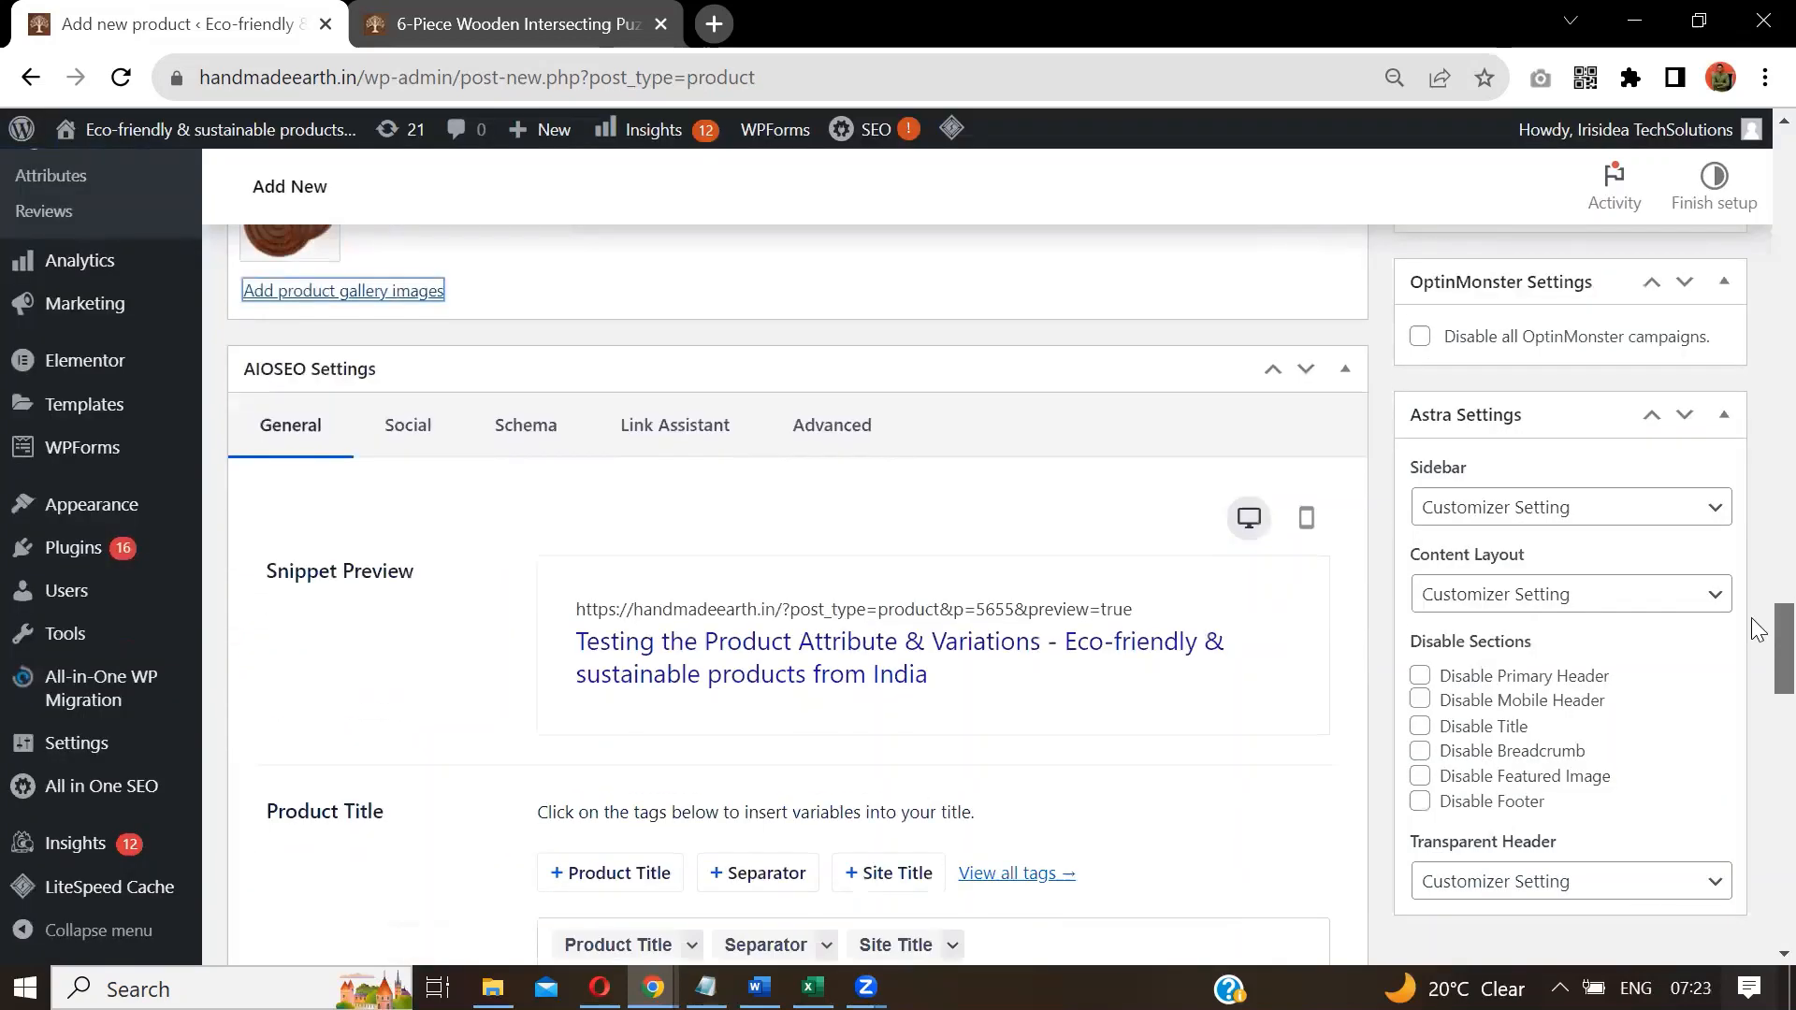
{"action": "scroll", "coordinate": [1755, 648], "scroll_direction": "down", "scroll_amount": 10}
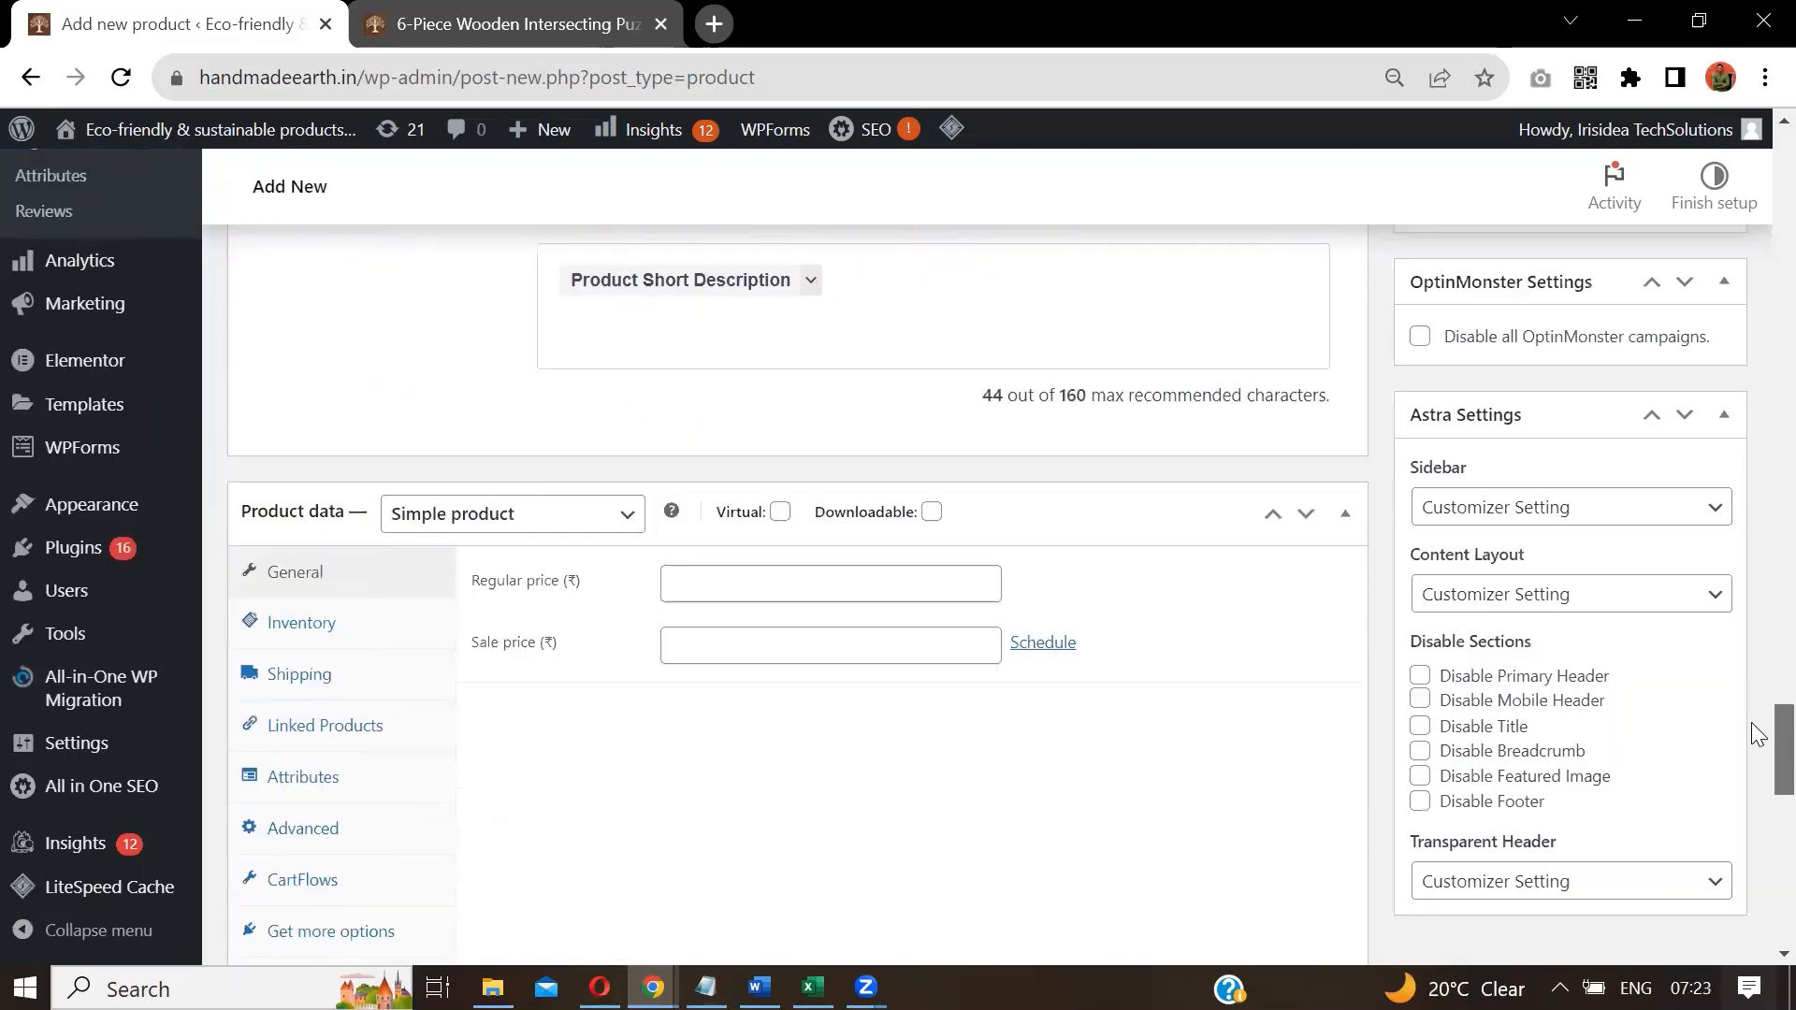
{"action": "scroll", "coordinate": [1756, 739], "scroll_direction": "down", "scroll_amount": 2}
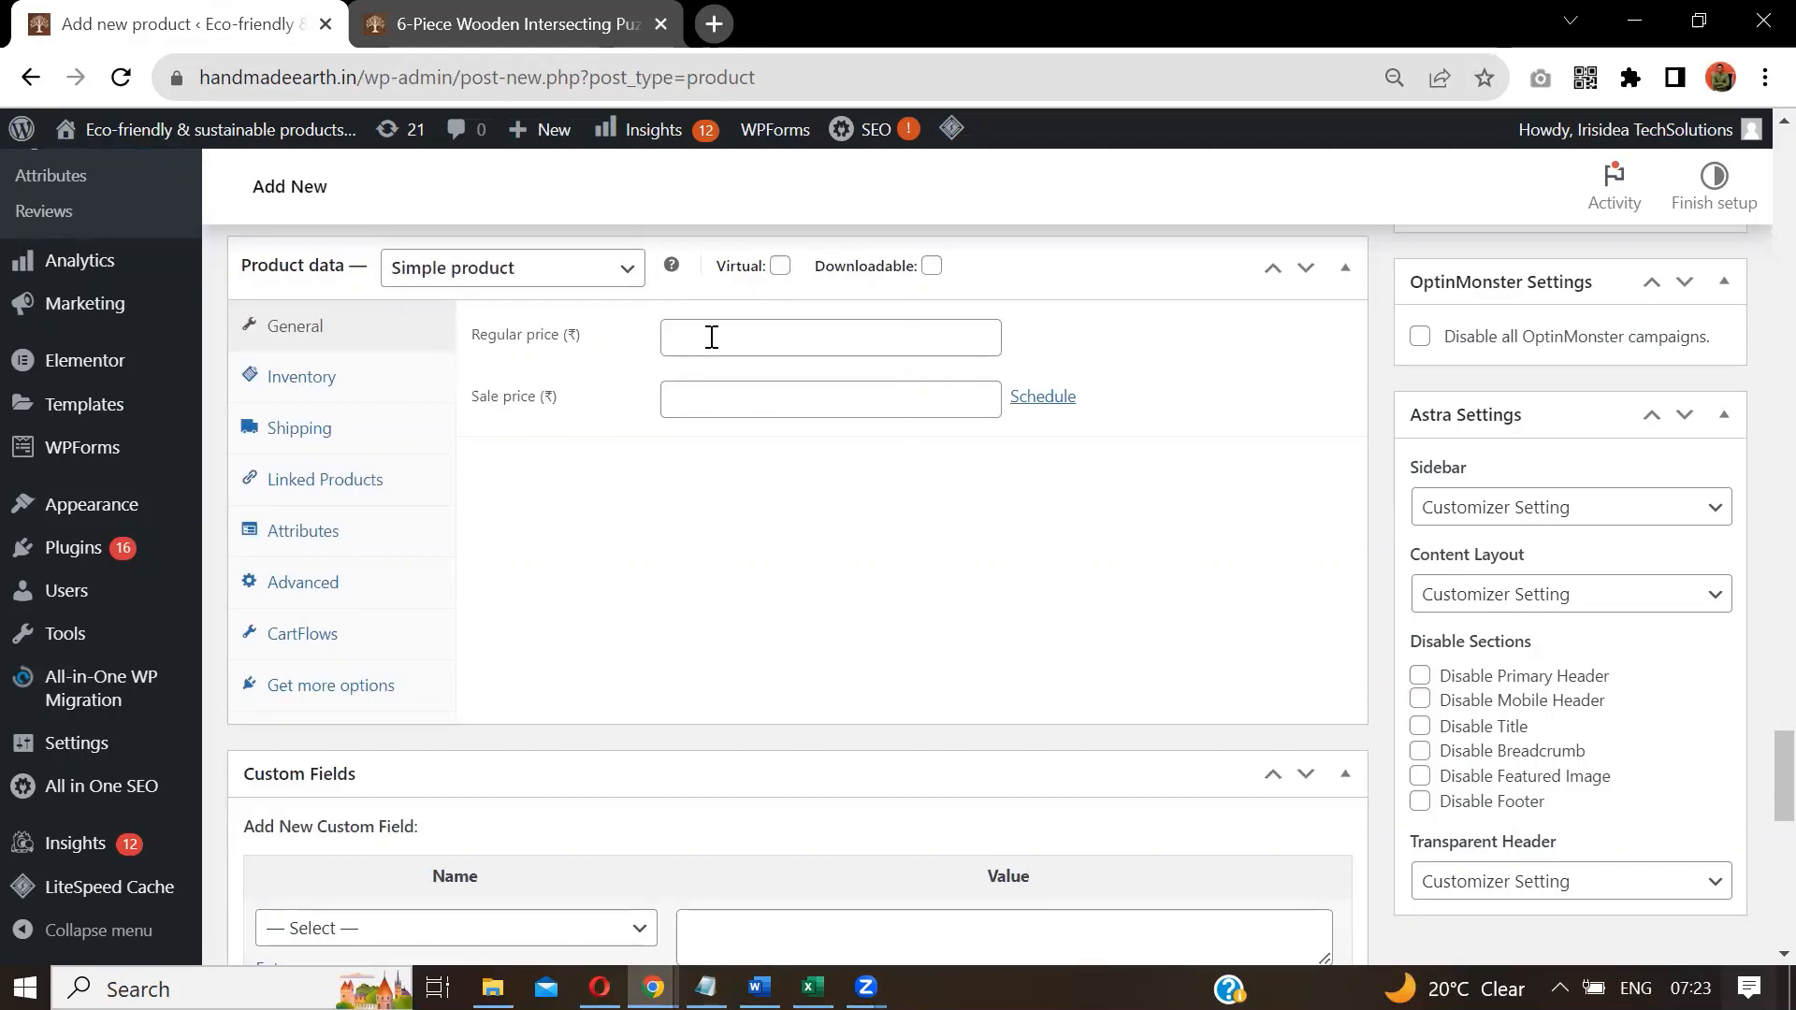
{"action": "left_click", "coordinate": [626, 278]}
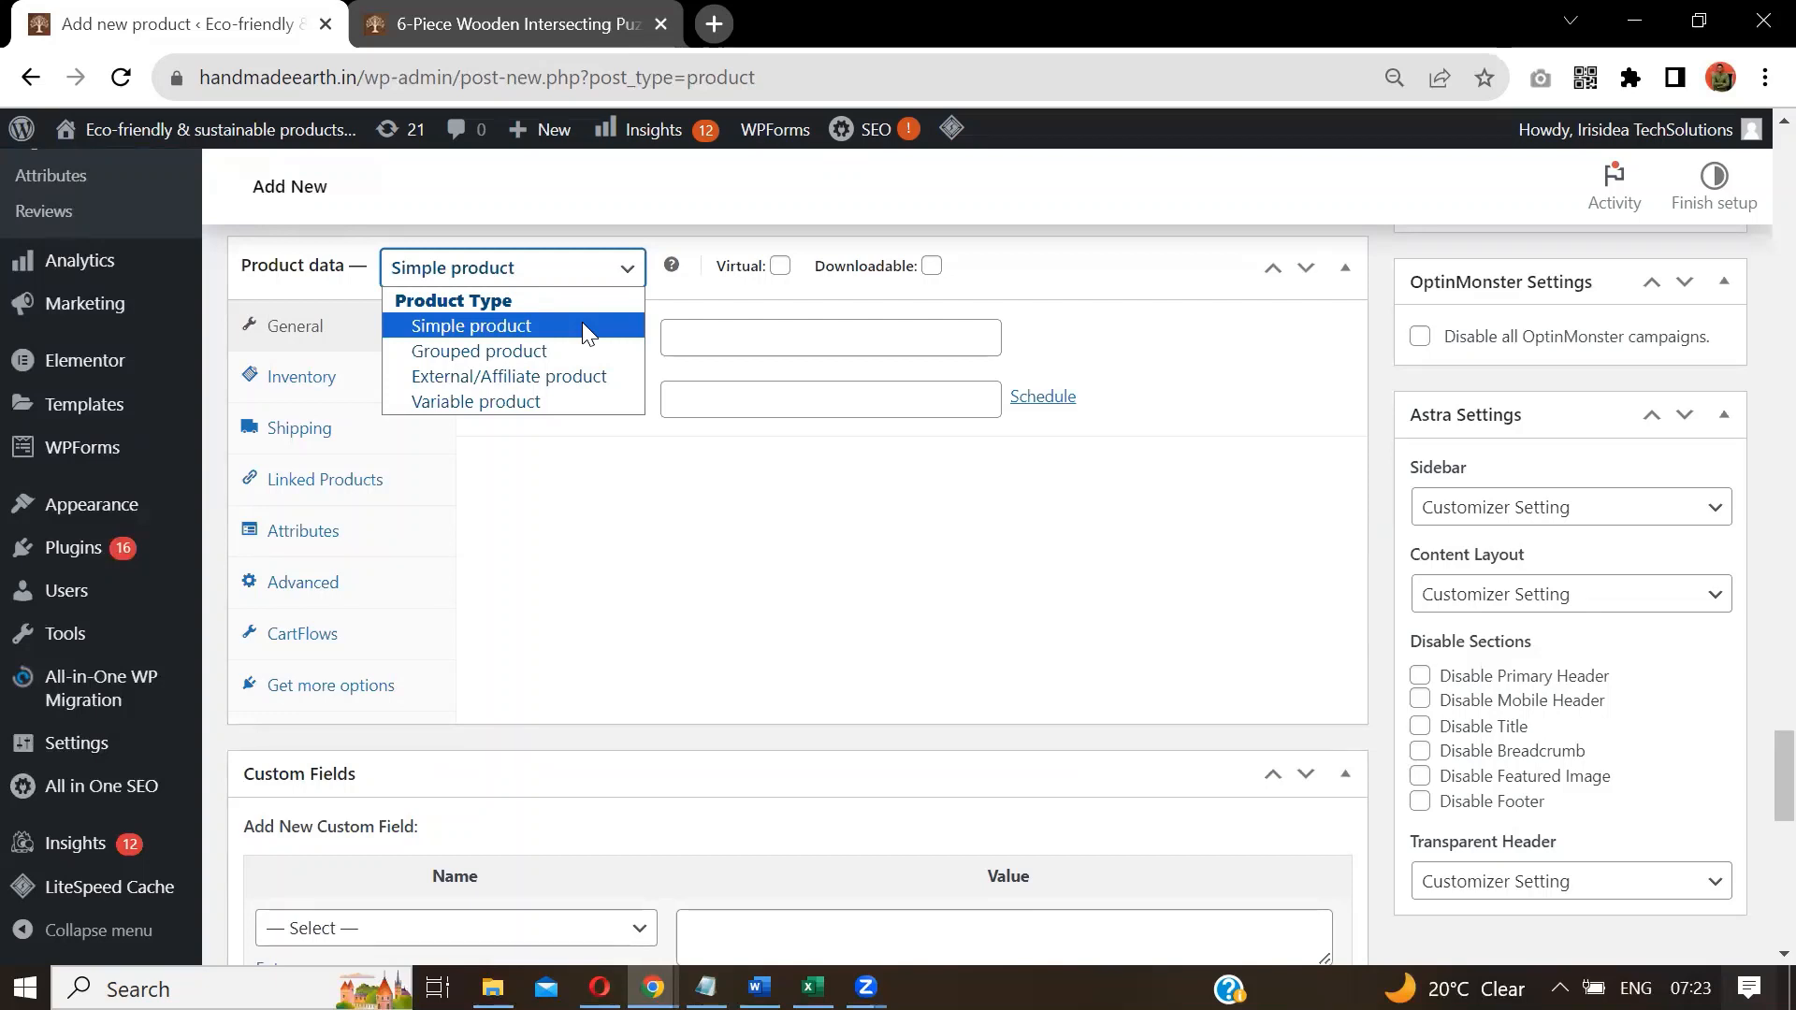
{"action": "left_click", "coordinate": [548, 402]}
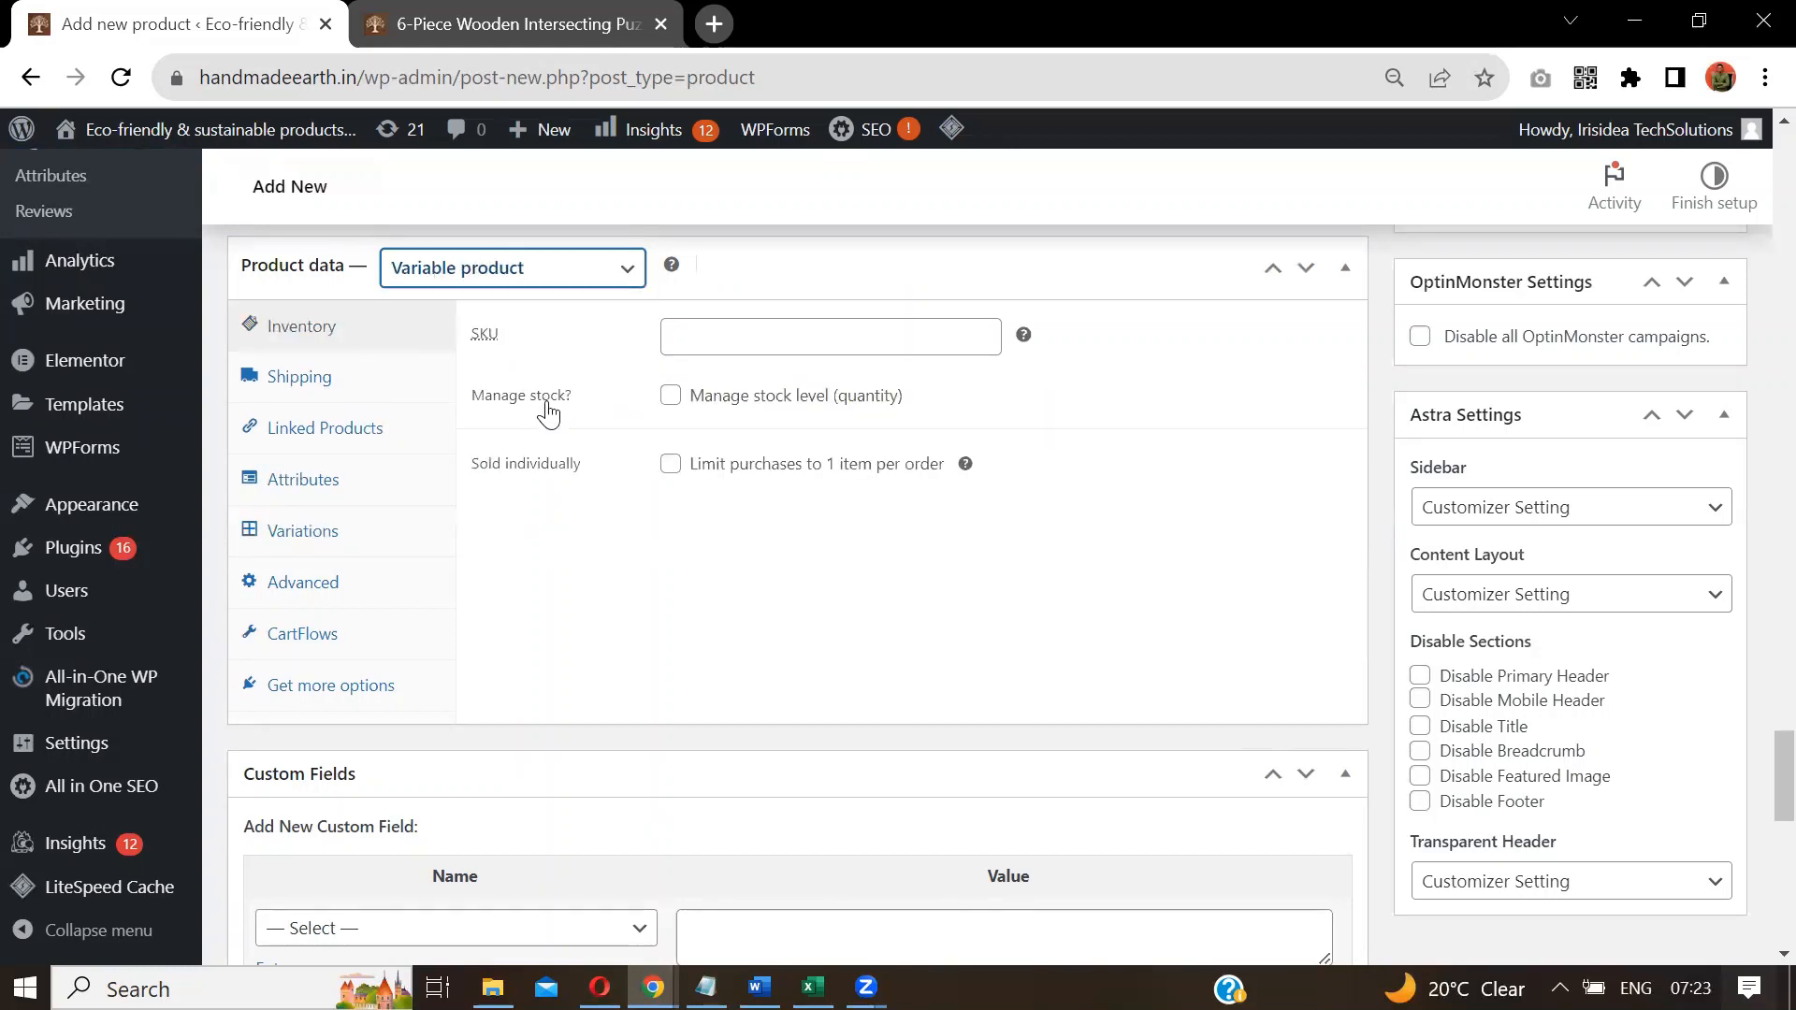
Alternate the product type between Simple product and Variable product to compare their data sections, ending on Variable product.
{"action": "left_click", "coordinate": [525, 286]}
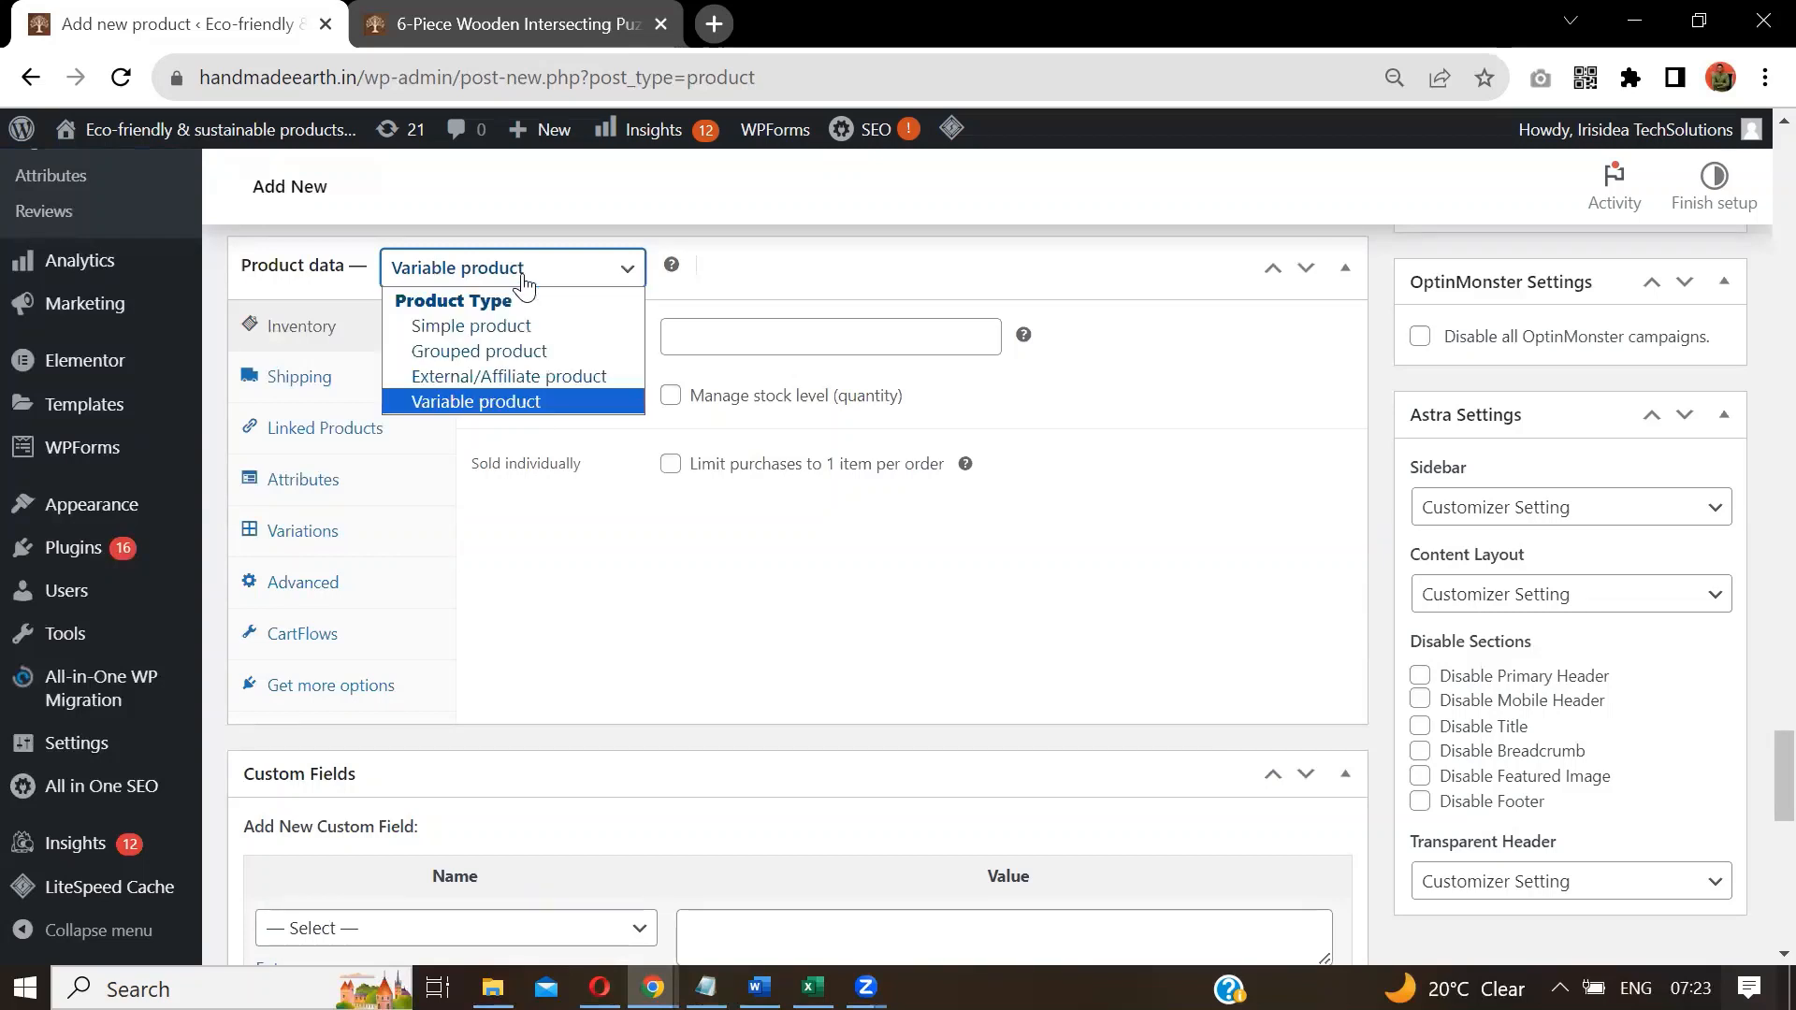
{"action": "left_click", "coordinate": [517, 323]}
{"action": "left_click", "coordinate": [515, 285]}
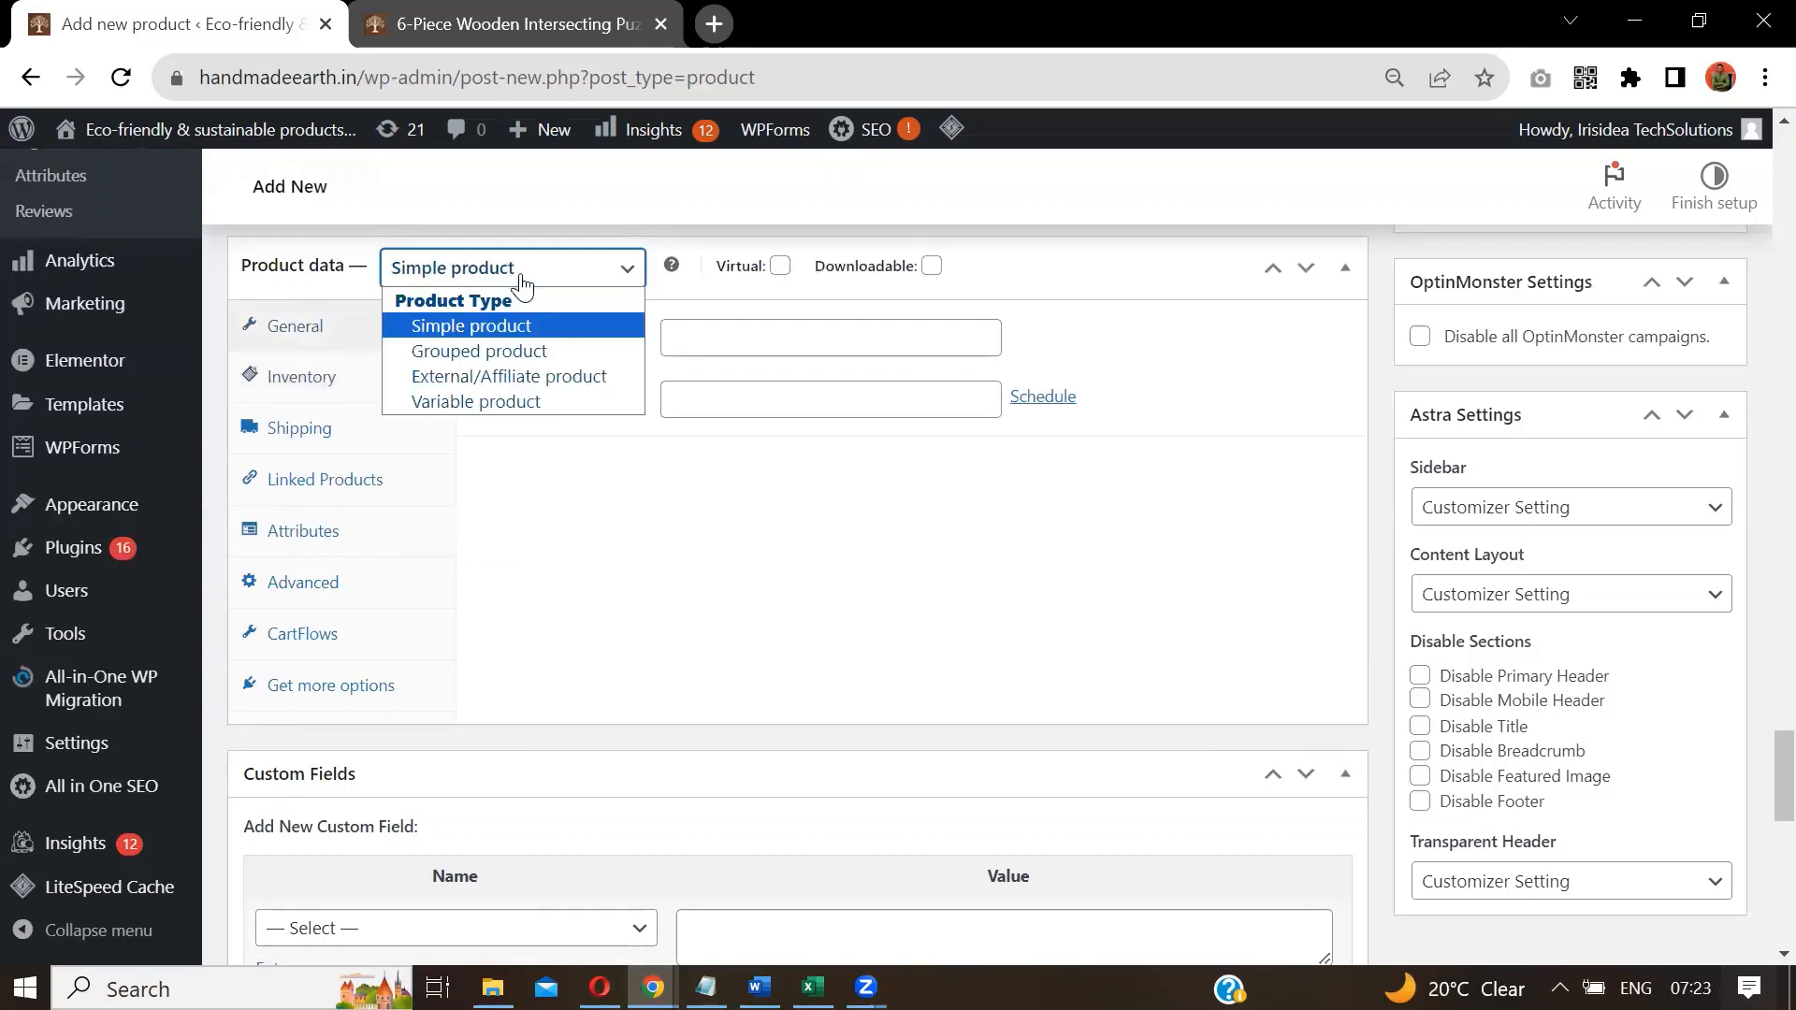
{"action": "left_click", "coordinate": [512, 401]}
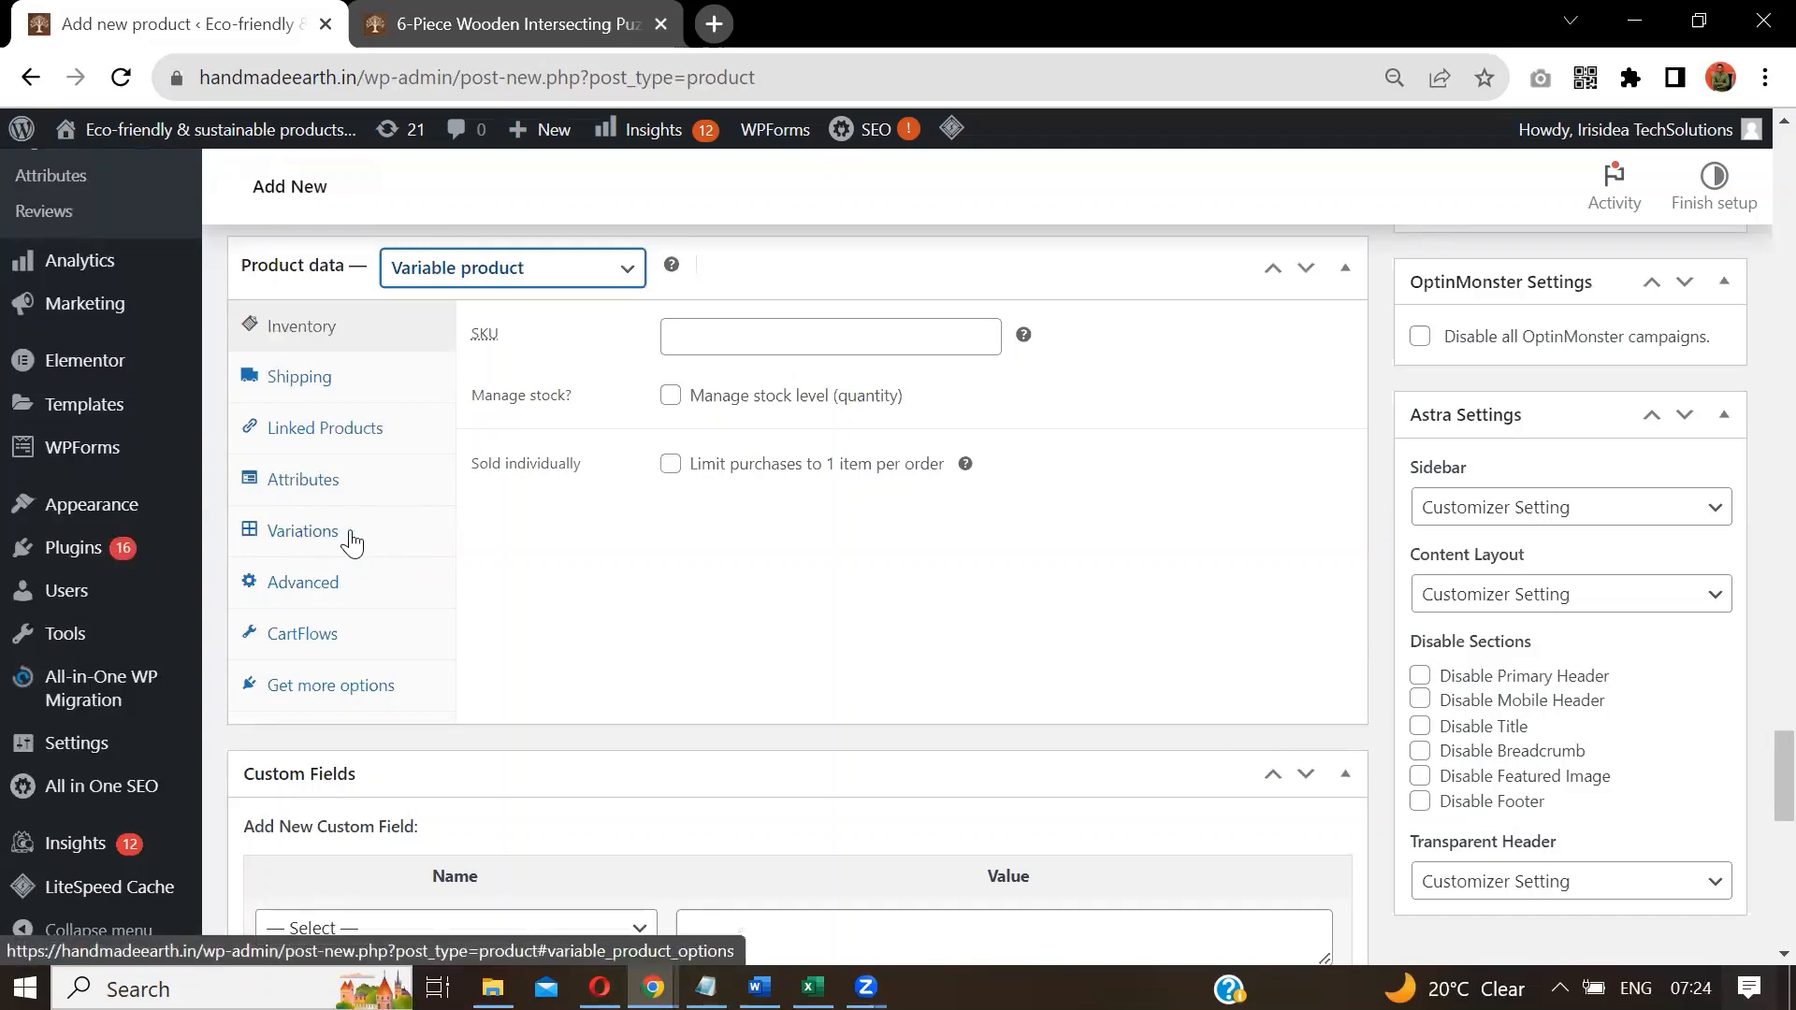
{"action": "left_click", "coordinate": [489, 286]}
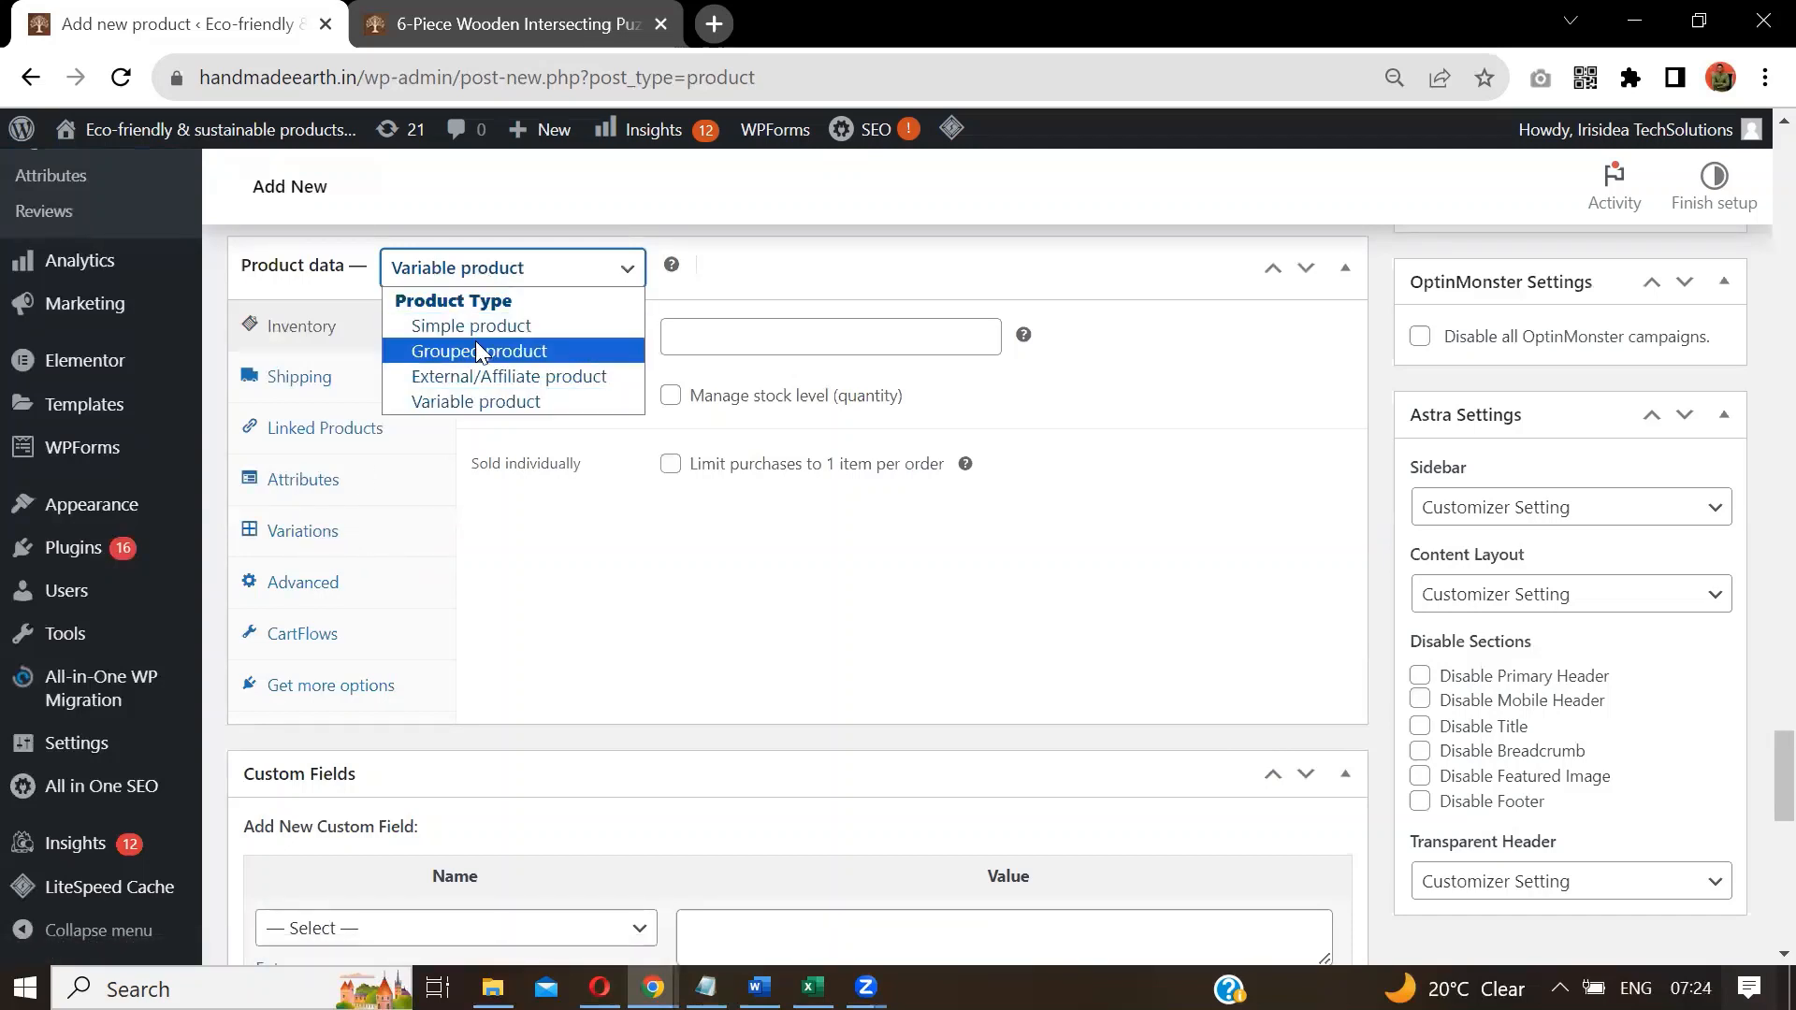
{"action": "left_click", "coordinate": [488, 326]}
{"action": "left_click", "coordinate": [484, 276]}
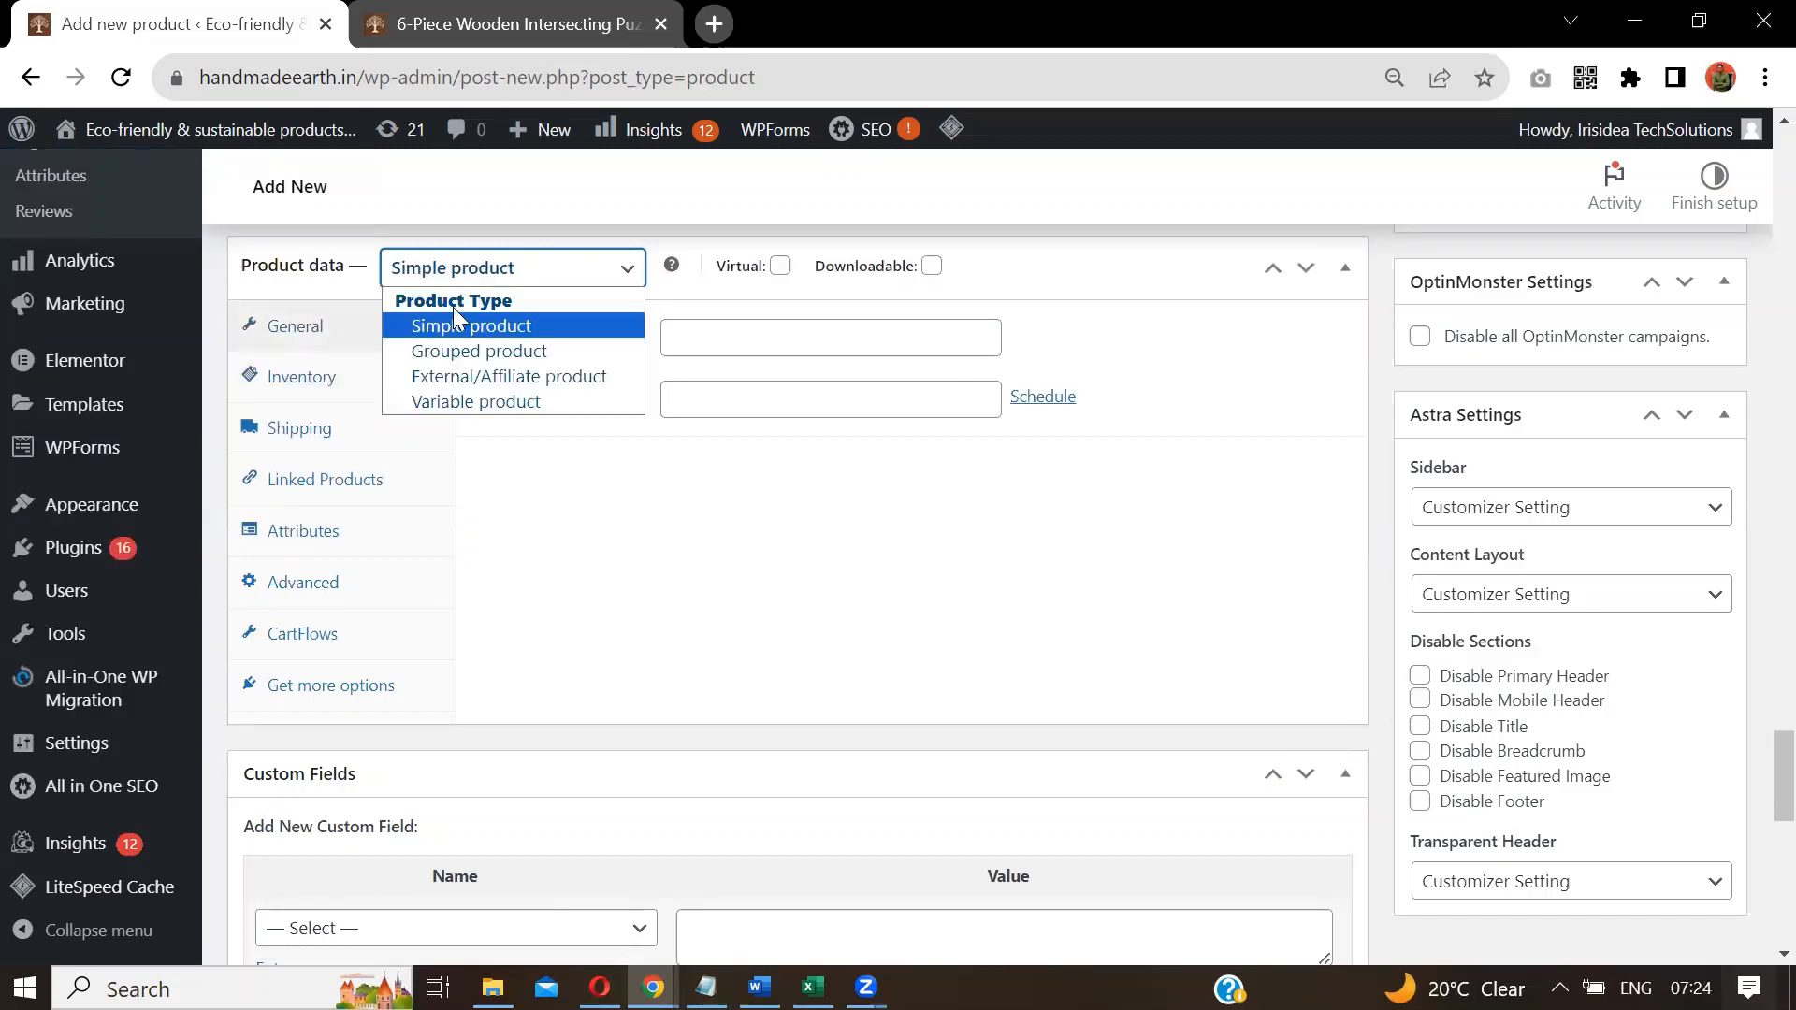
{"action": "left_click", "coordinate": [469, 391]}
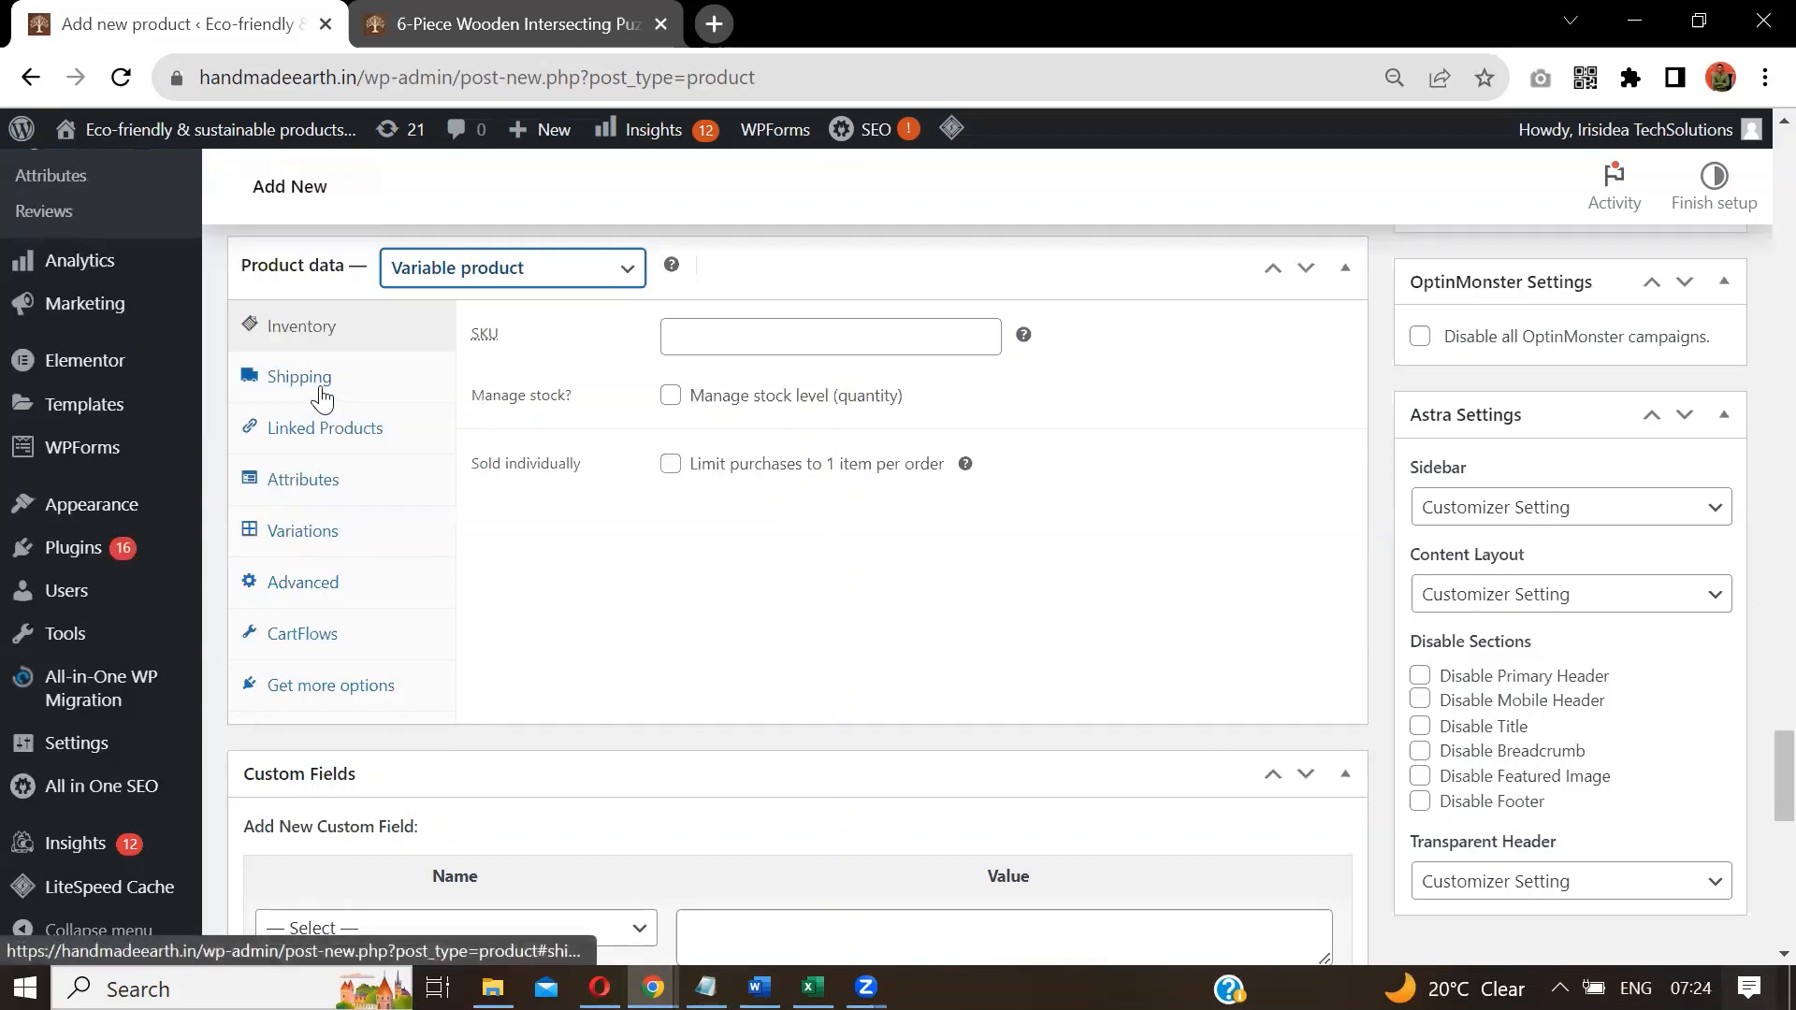
{"action": "left_click", "coordinate": [479, 276]}
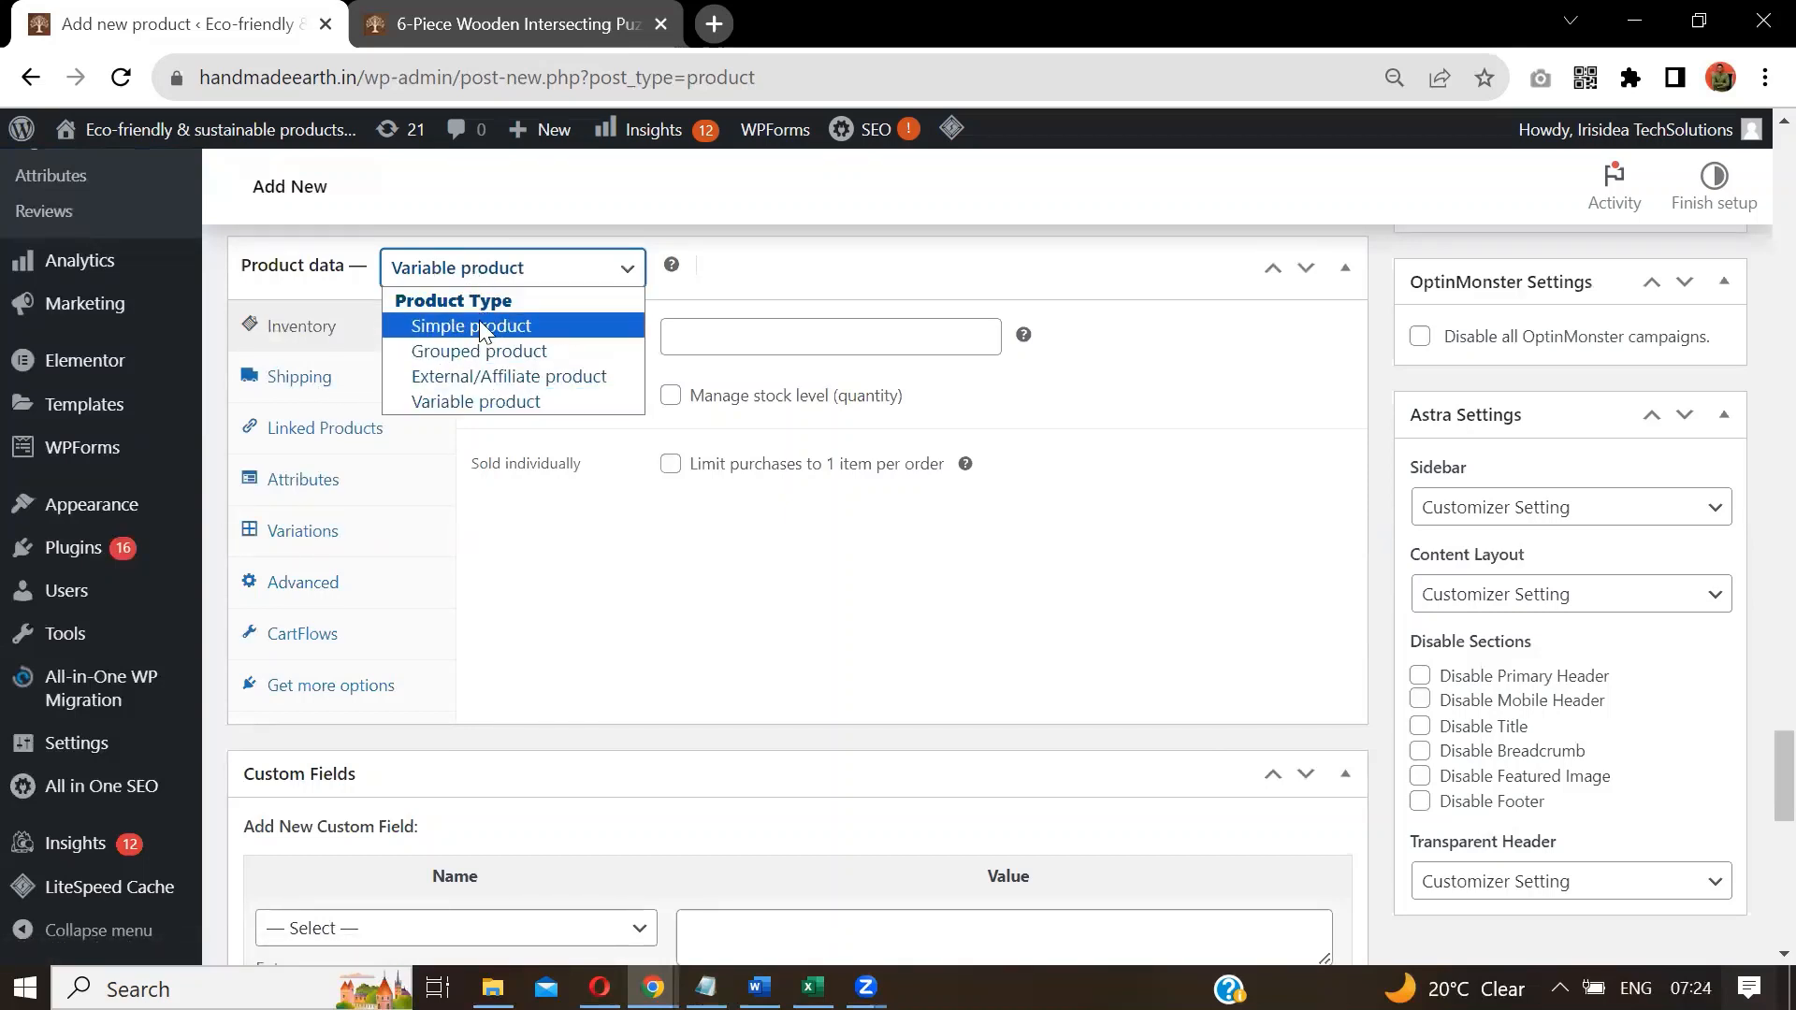
{"action": "left_click", "coordinate": [479, 326]}
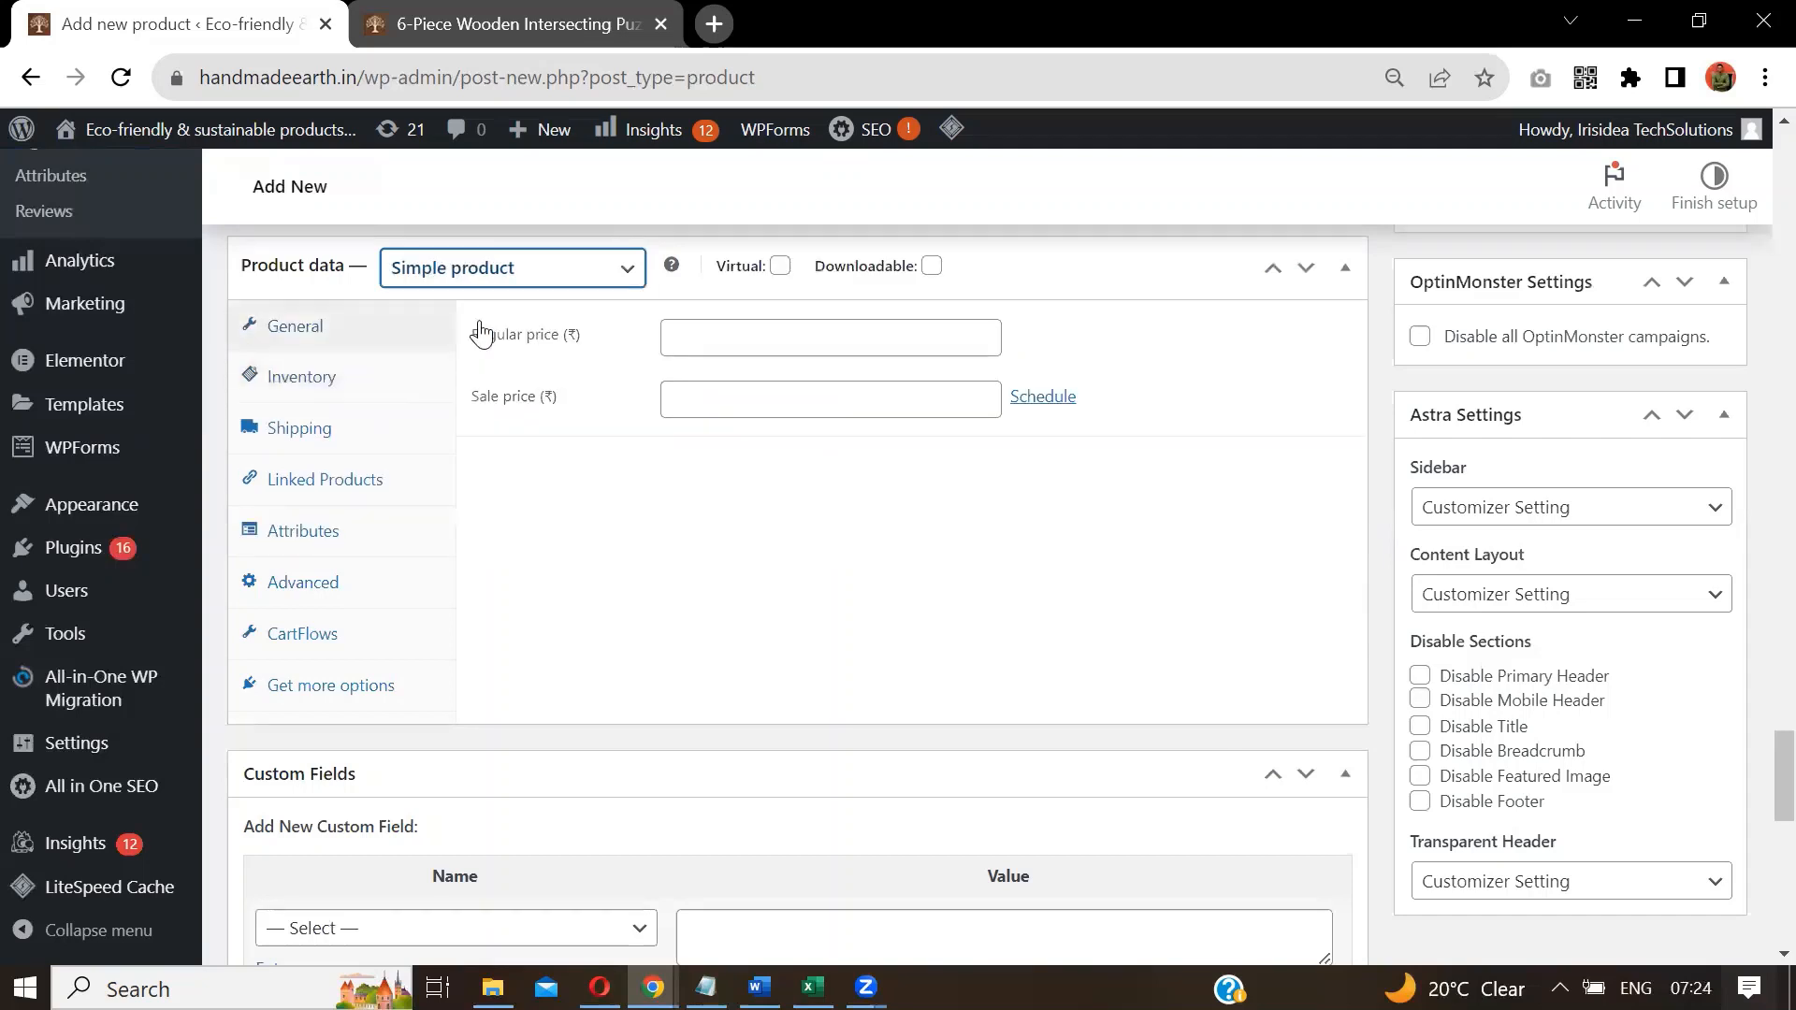
{"action": "left_click", "coordinate": [490, 269]}
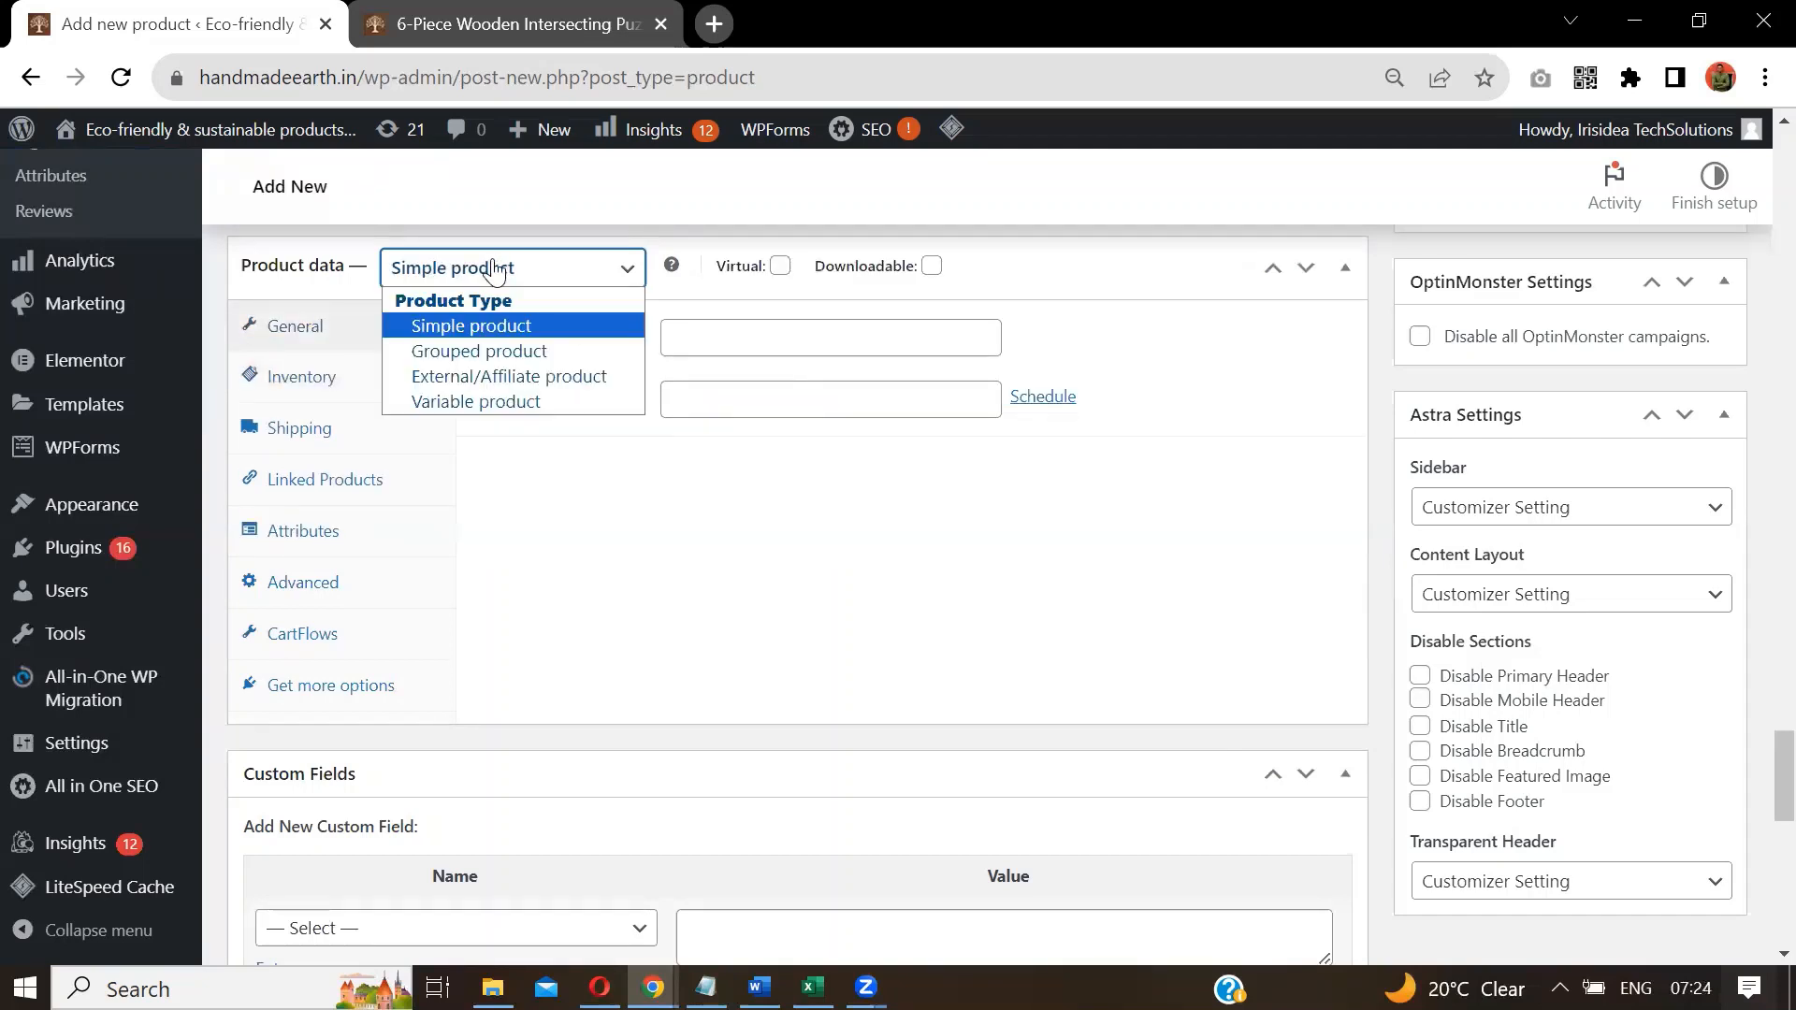
{"action": "left_click", "coordinate": [498, 402]}
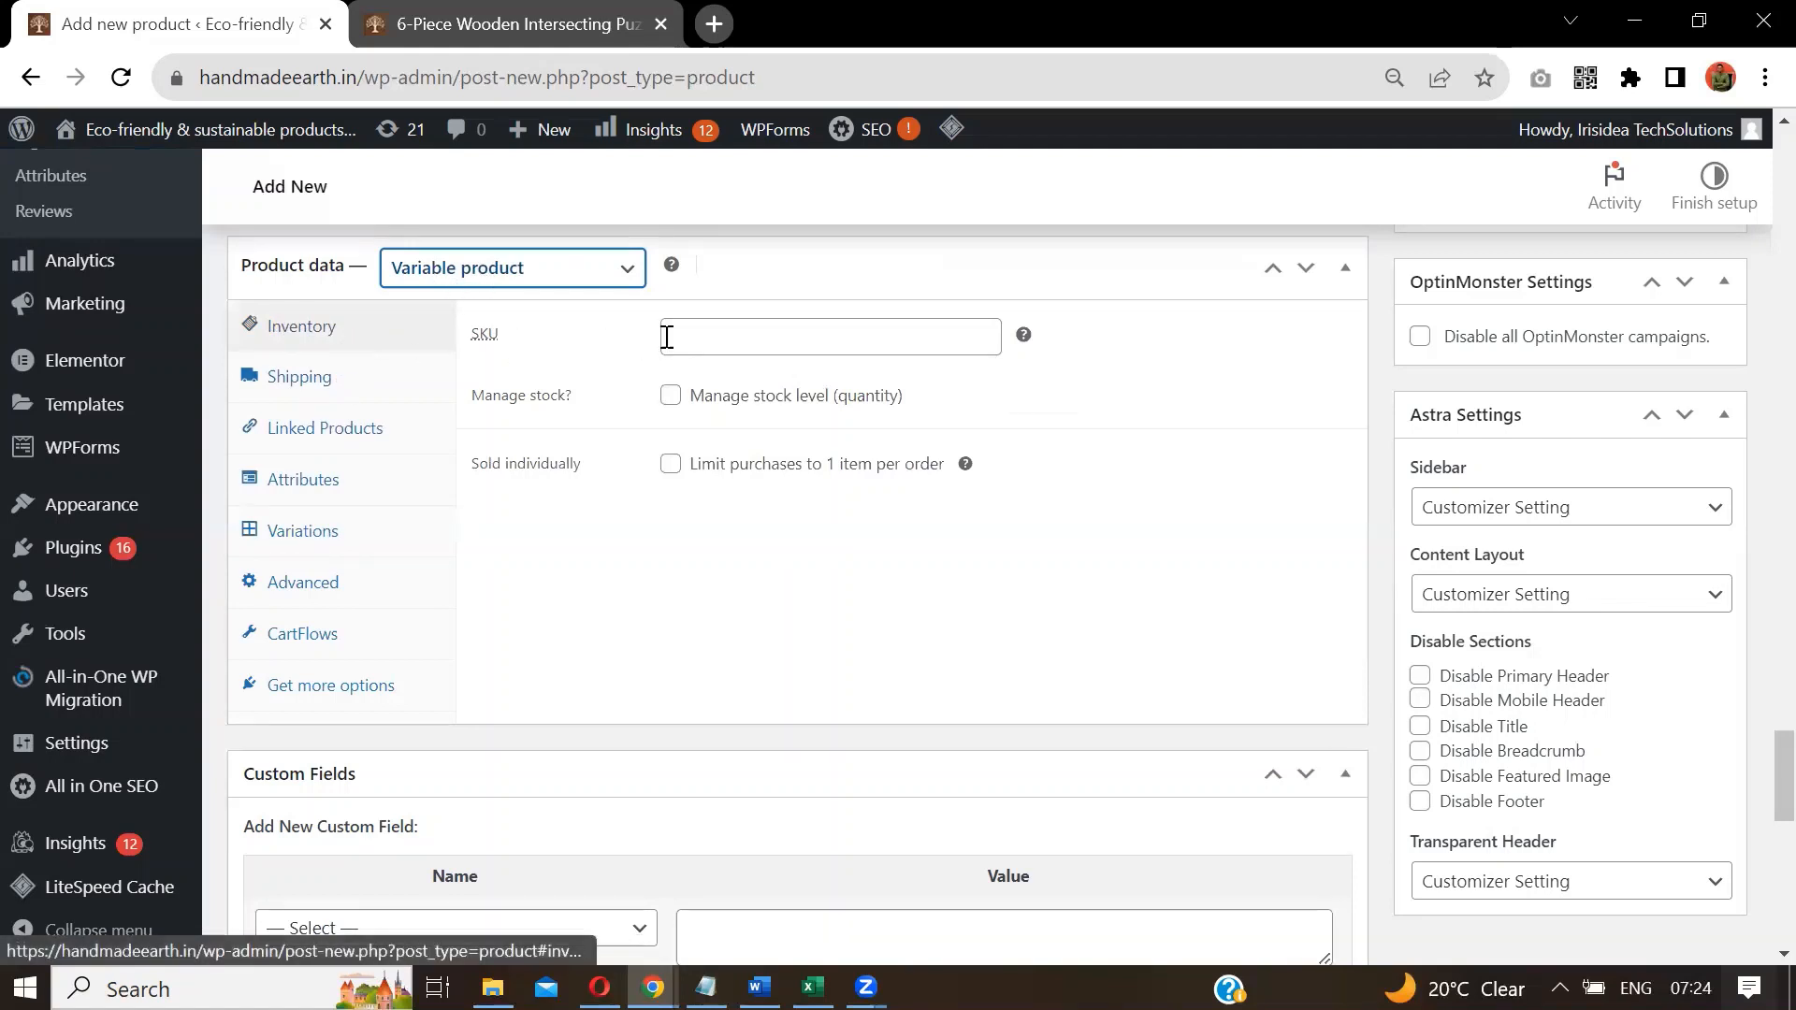
Enter HME-GAMES-001 as the product's SKU and enable stock level management for it.
{"action": "left_click", "coordinate": [710, 335]}
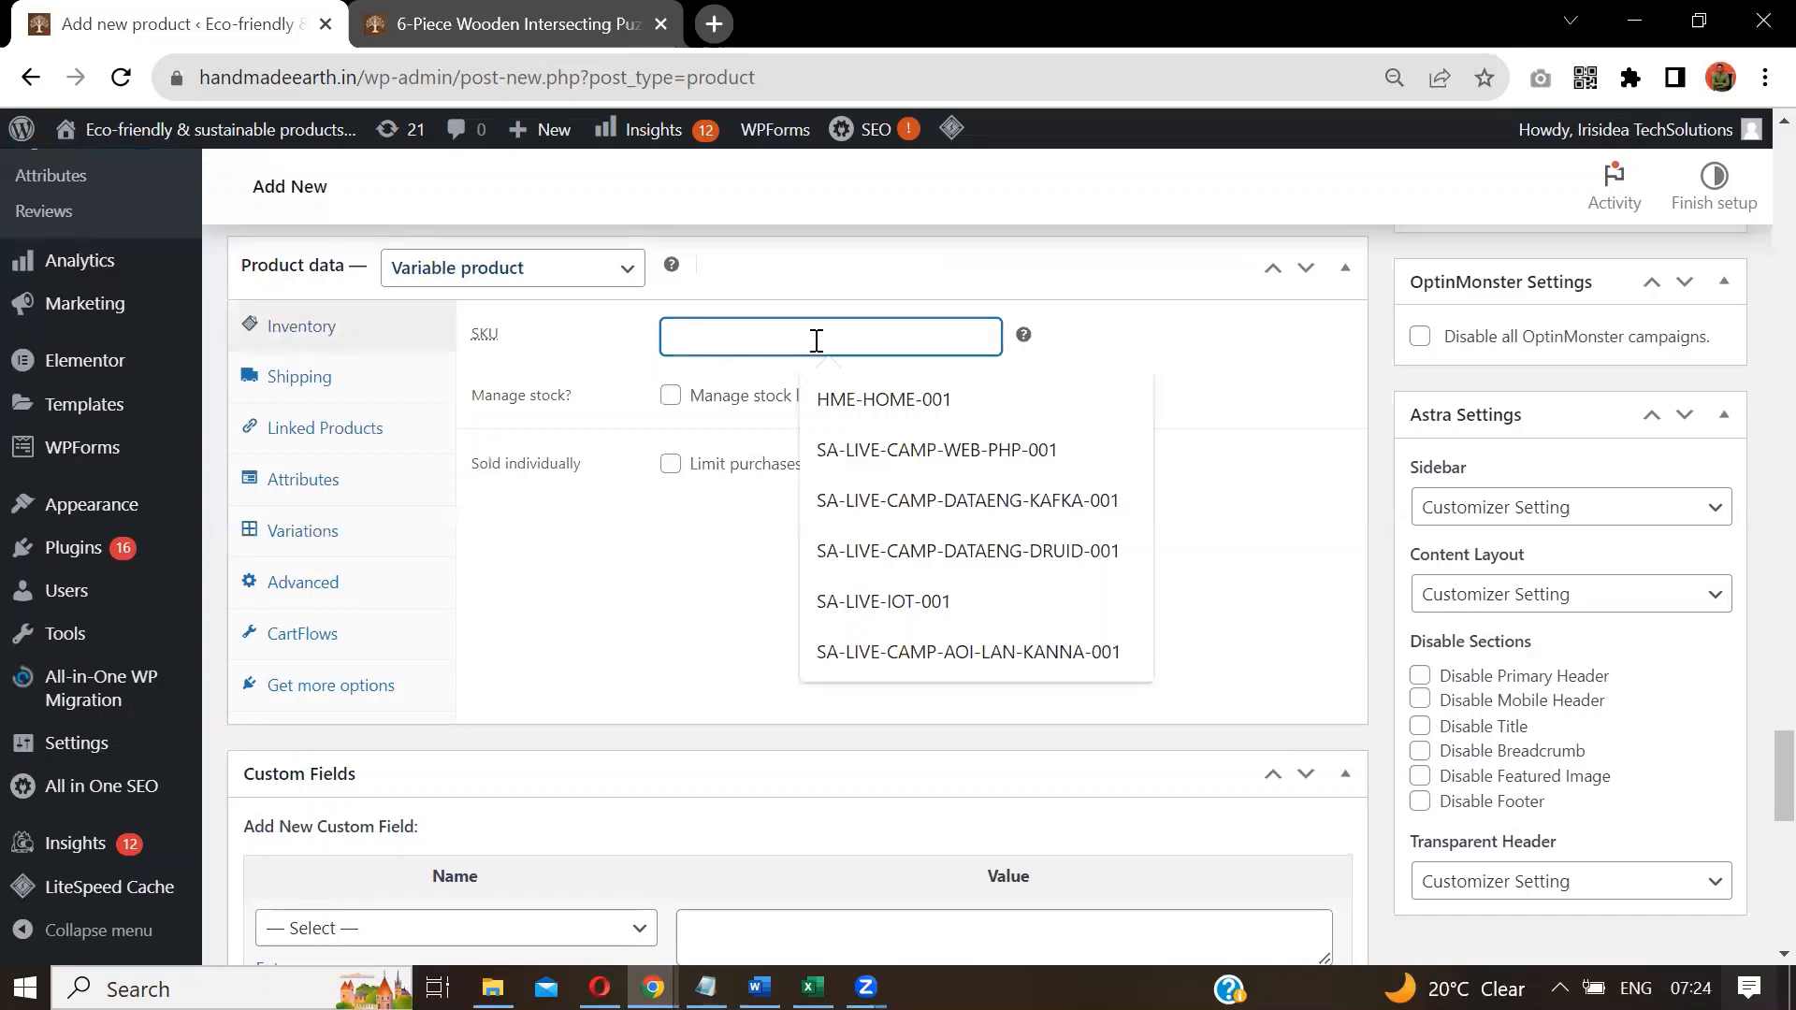
{"action": "type", "text": "HME"}
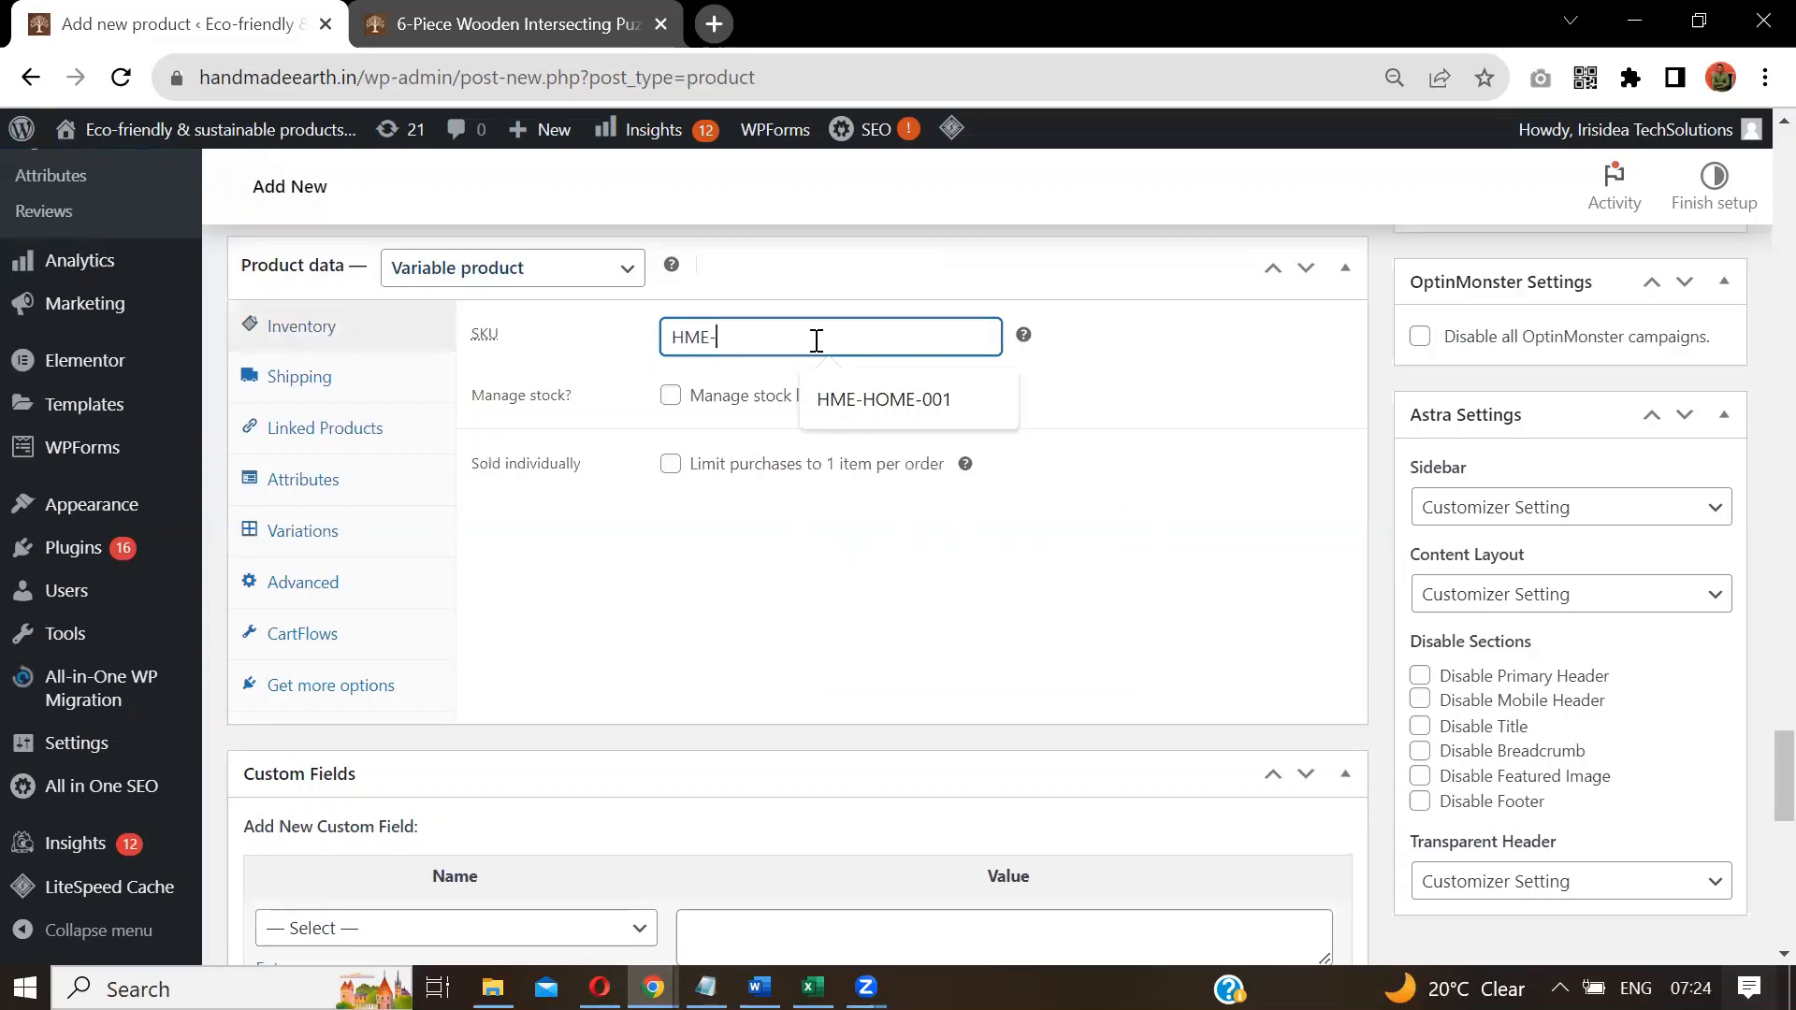
{"action": "type", "text": "-G"}
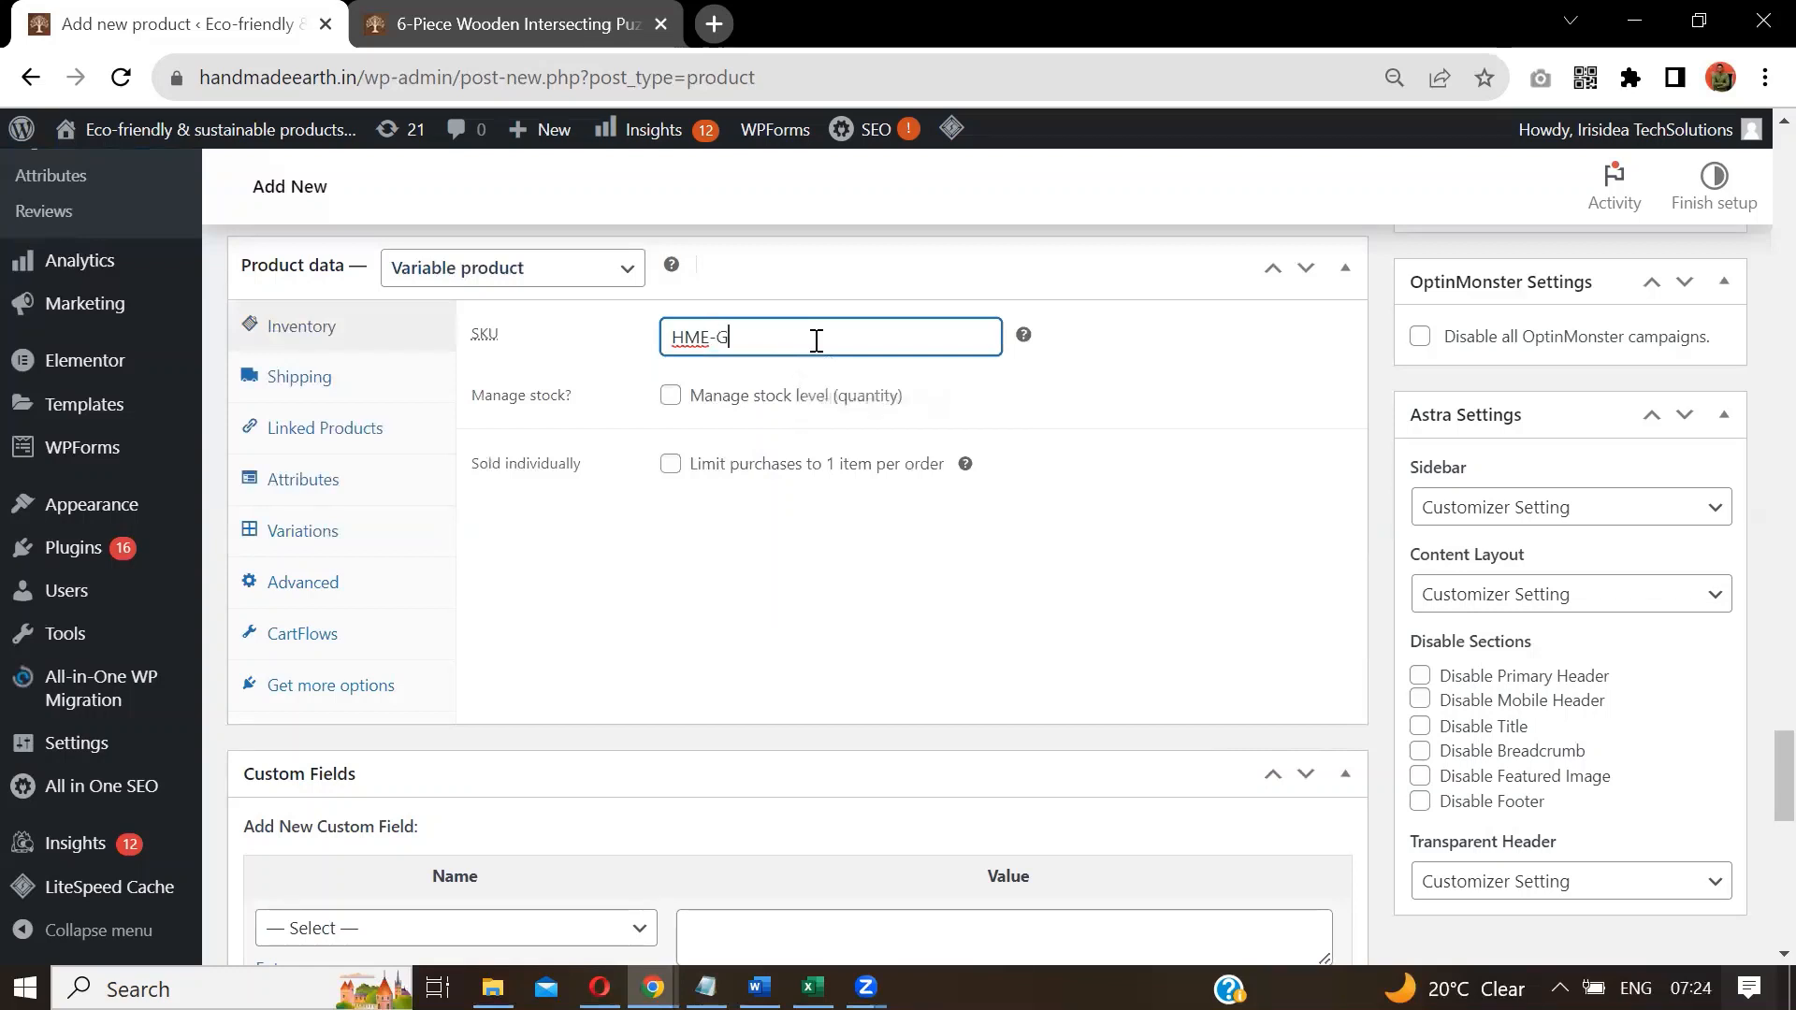
{"action": "type", "text": "AMES-001"}
{"action": "left_click", "coordinate": [670, 397]}
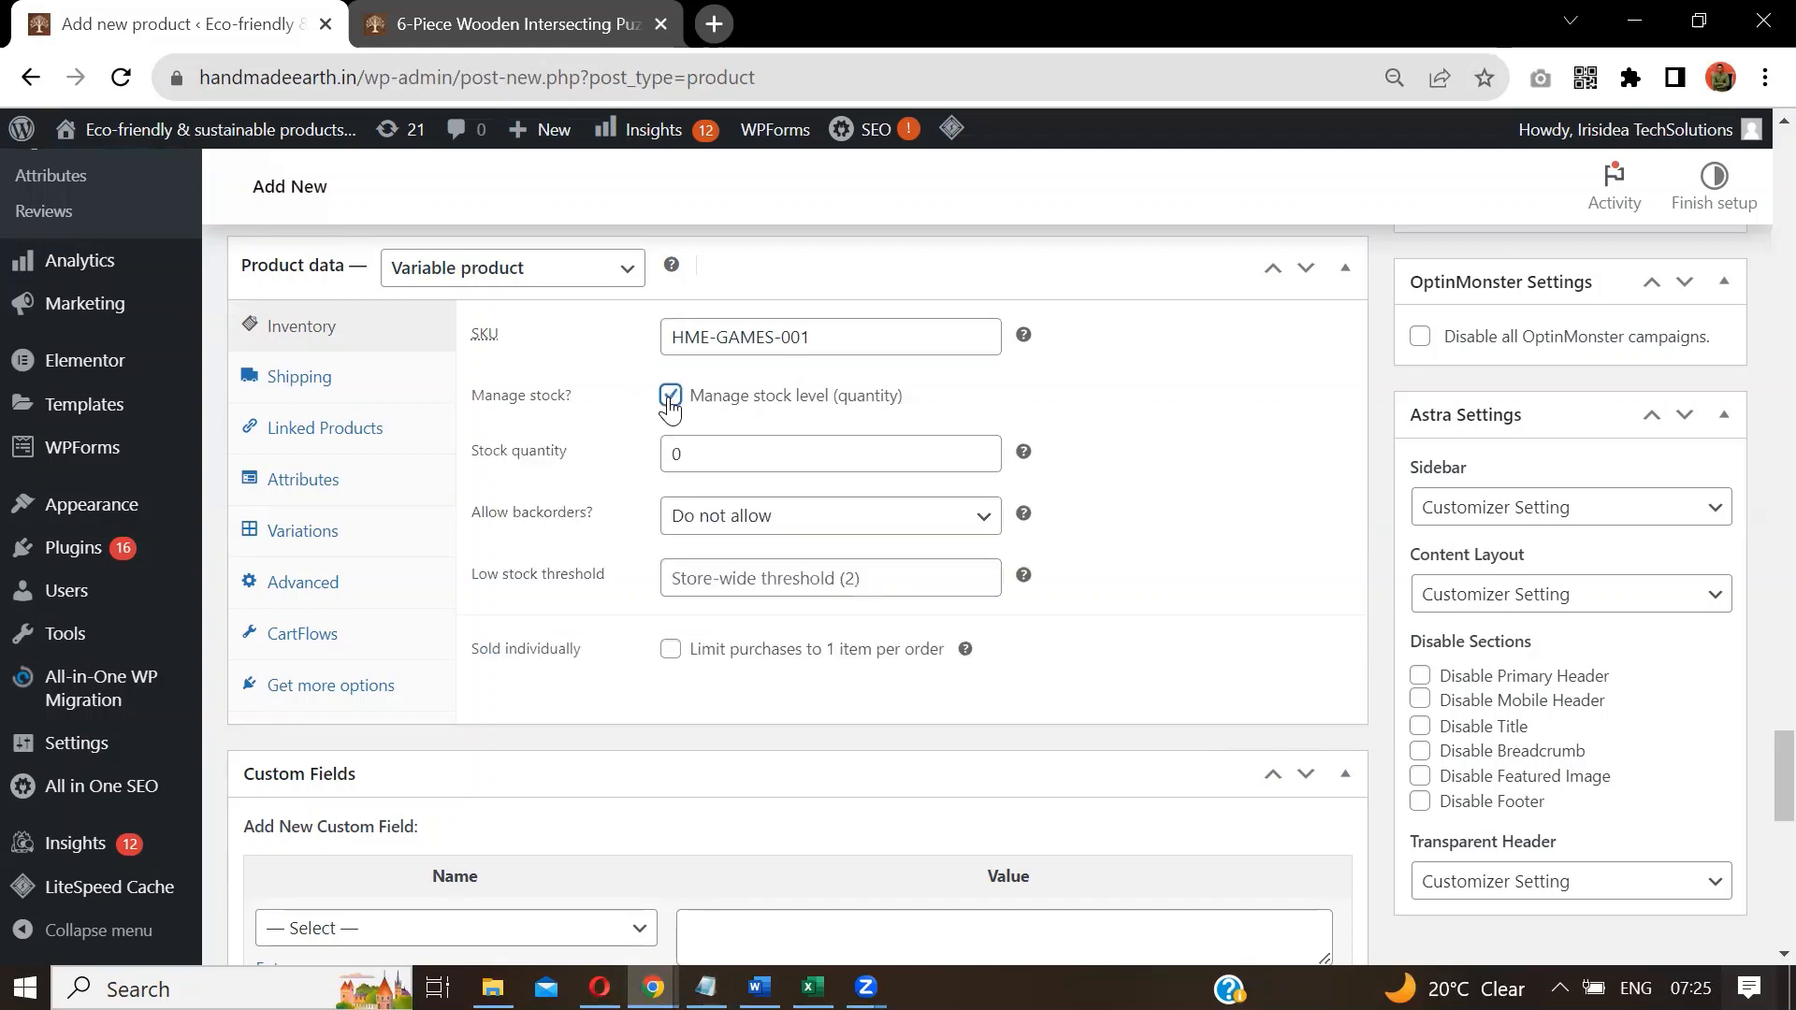
Turn off stock level management for the product and leave the limit of 1 item per order disabled.
{"action": "left_click", "coordinate": [673, 397]}
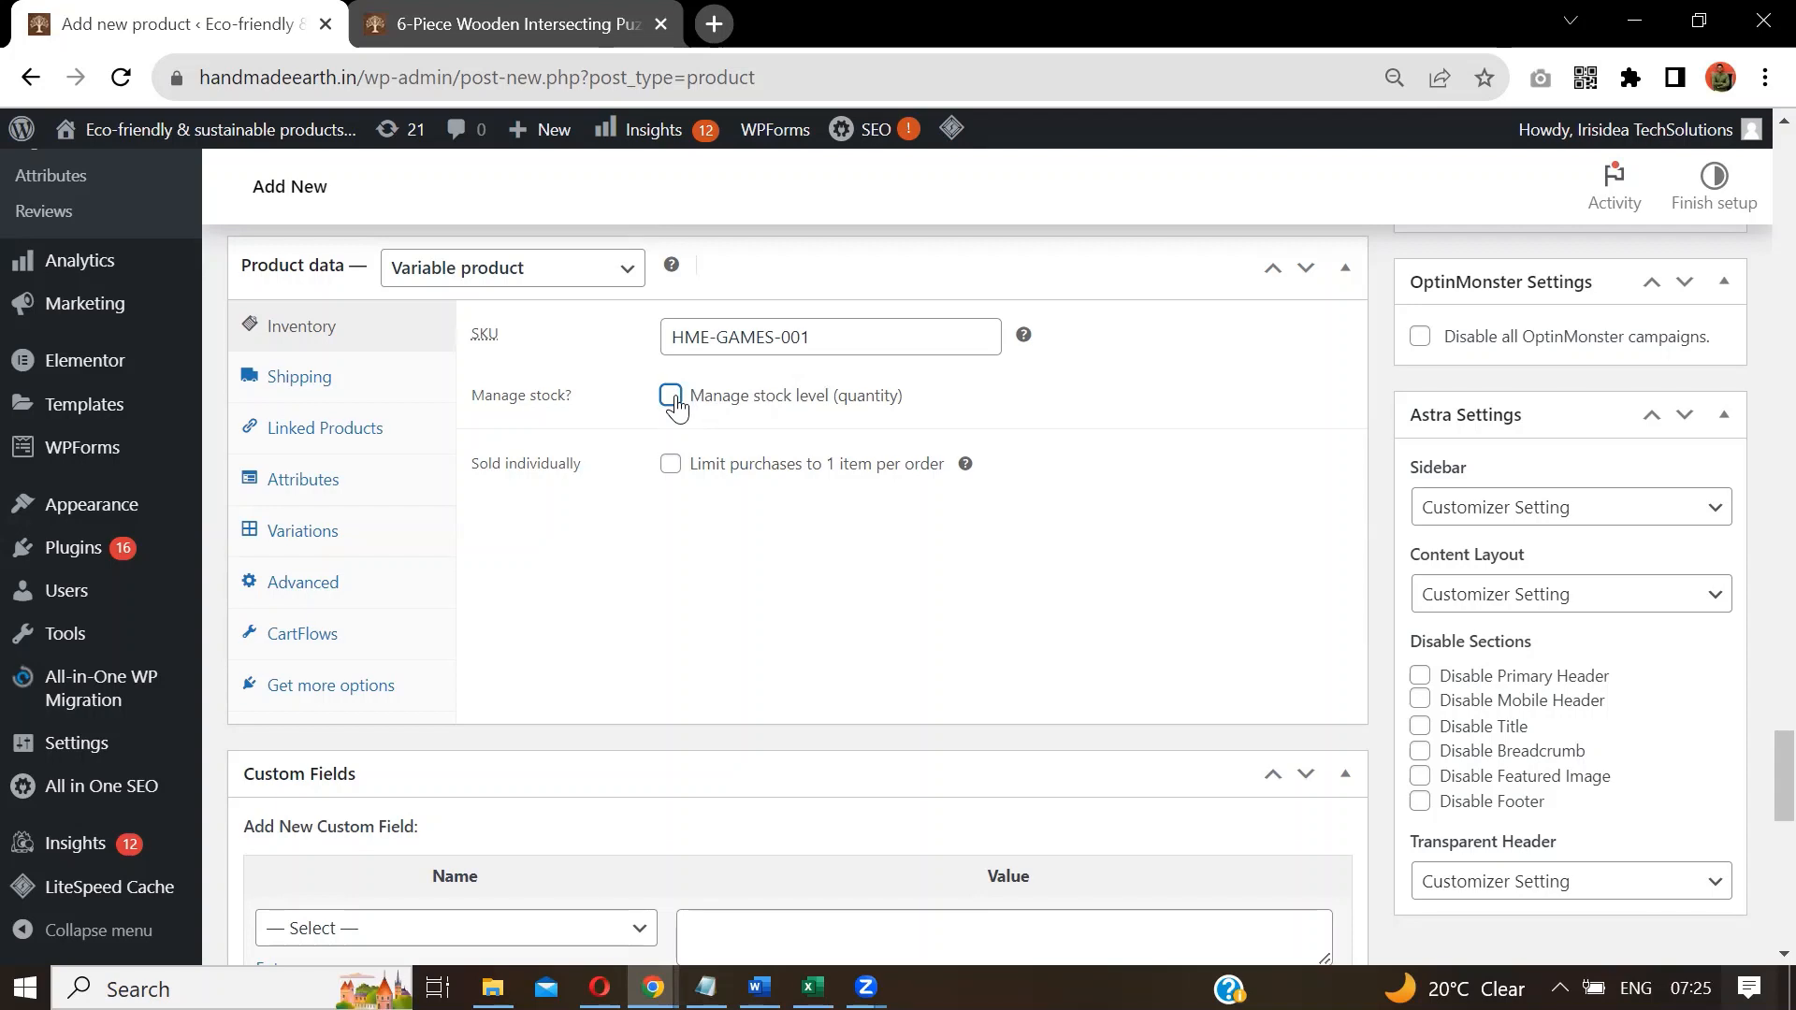
{"action": "left_click", "coordinate": [672, 397]}
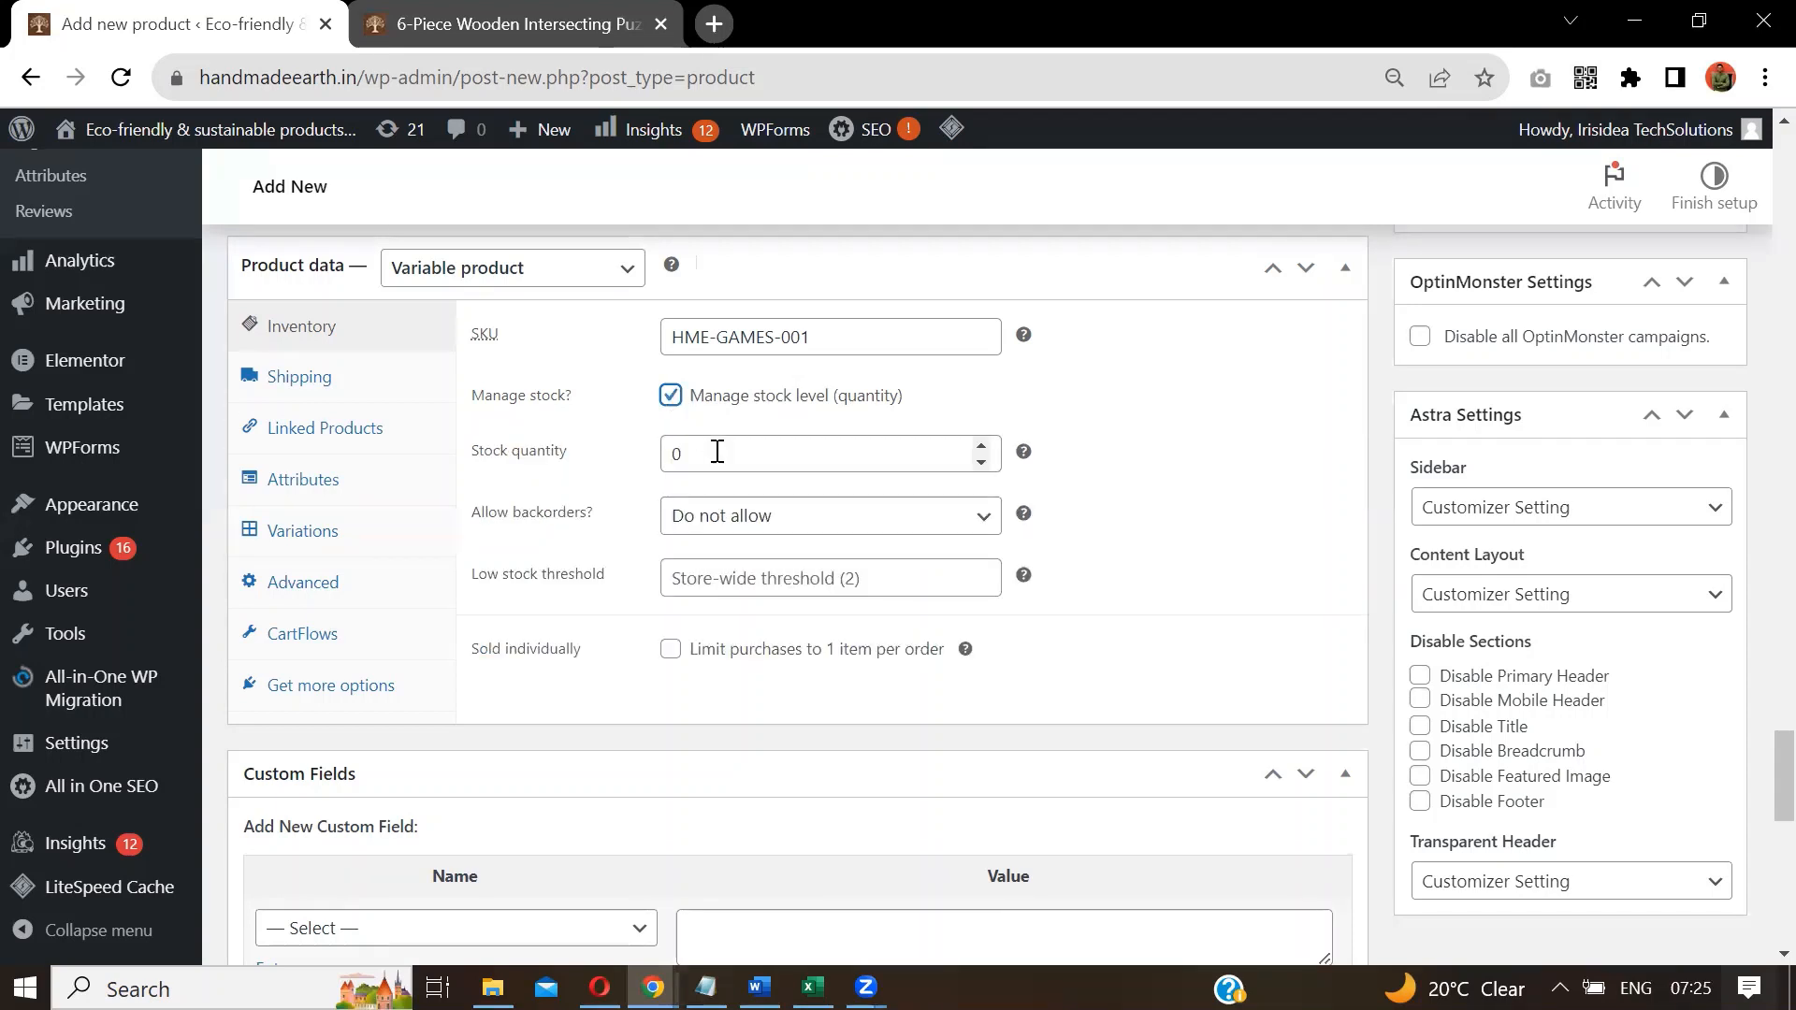
{"action": "left_click", "coordinate": [672, 399]}
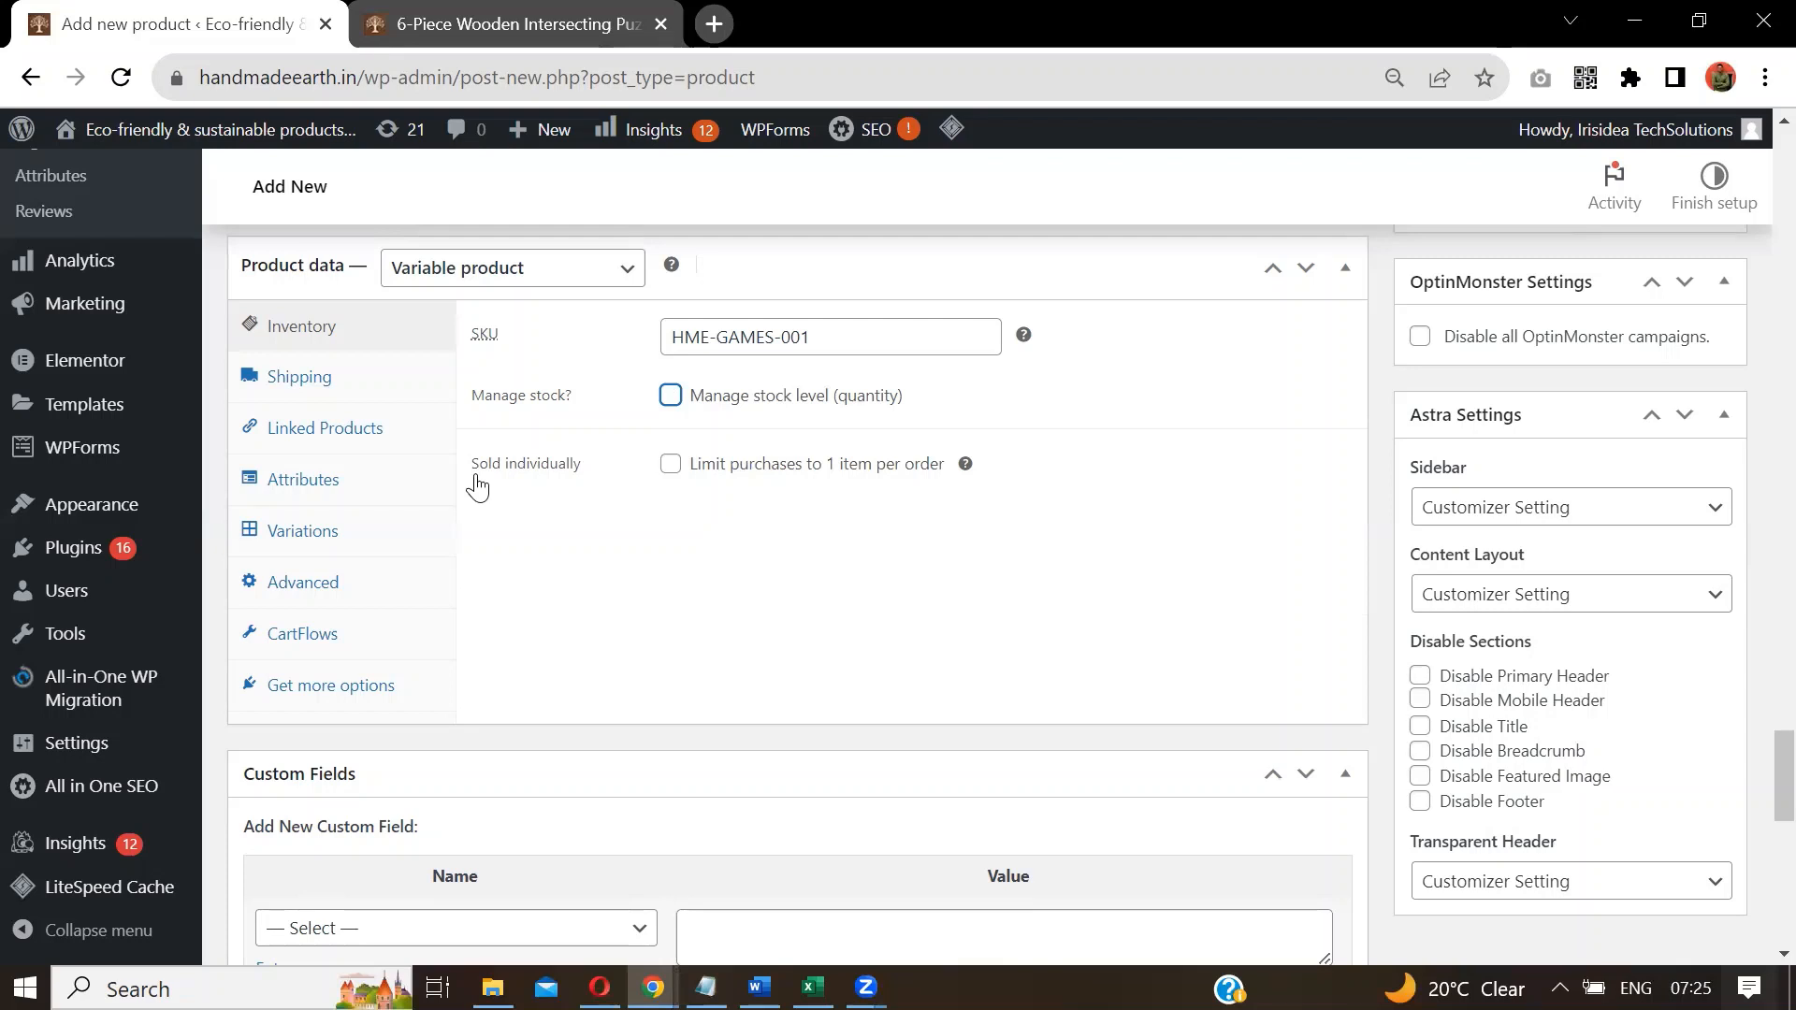
{"action": "left_click", "coordinate": [671, 466]}
{"action": "left_click", "coordinate": [672, 465]}
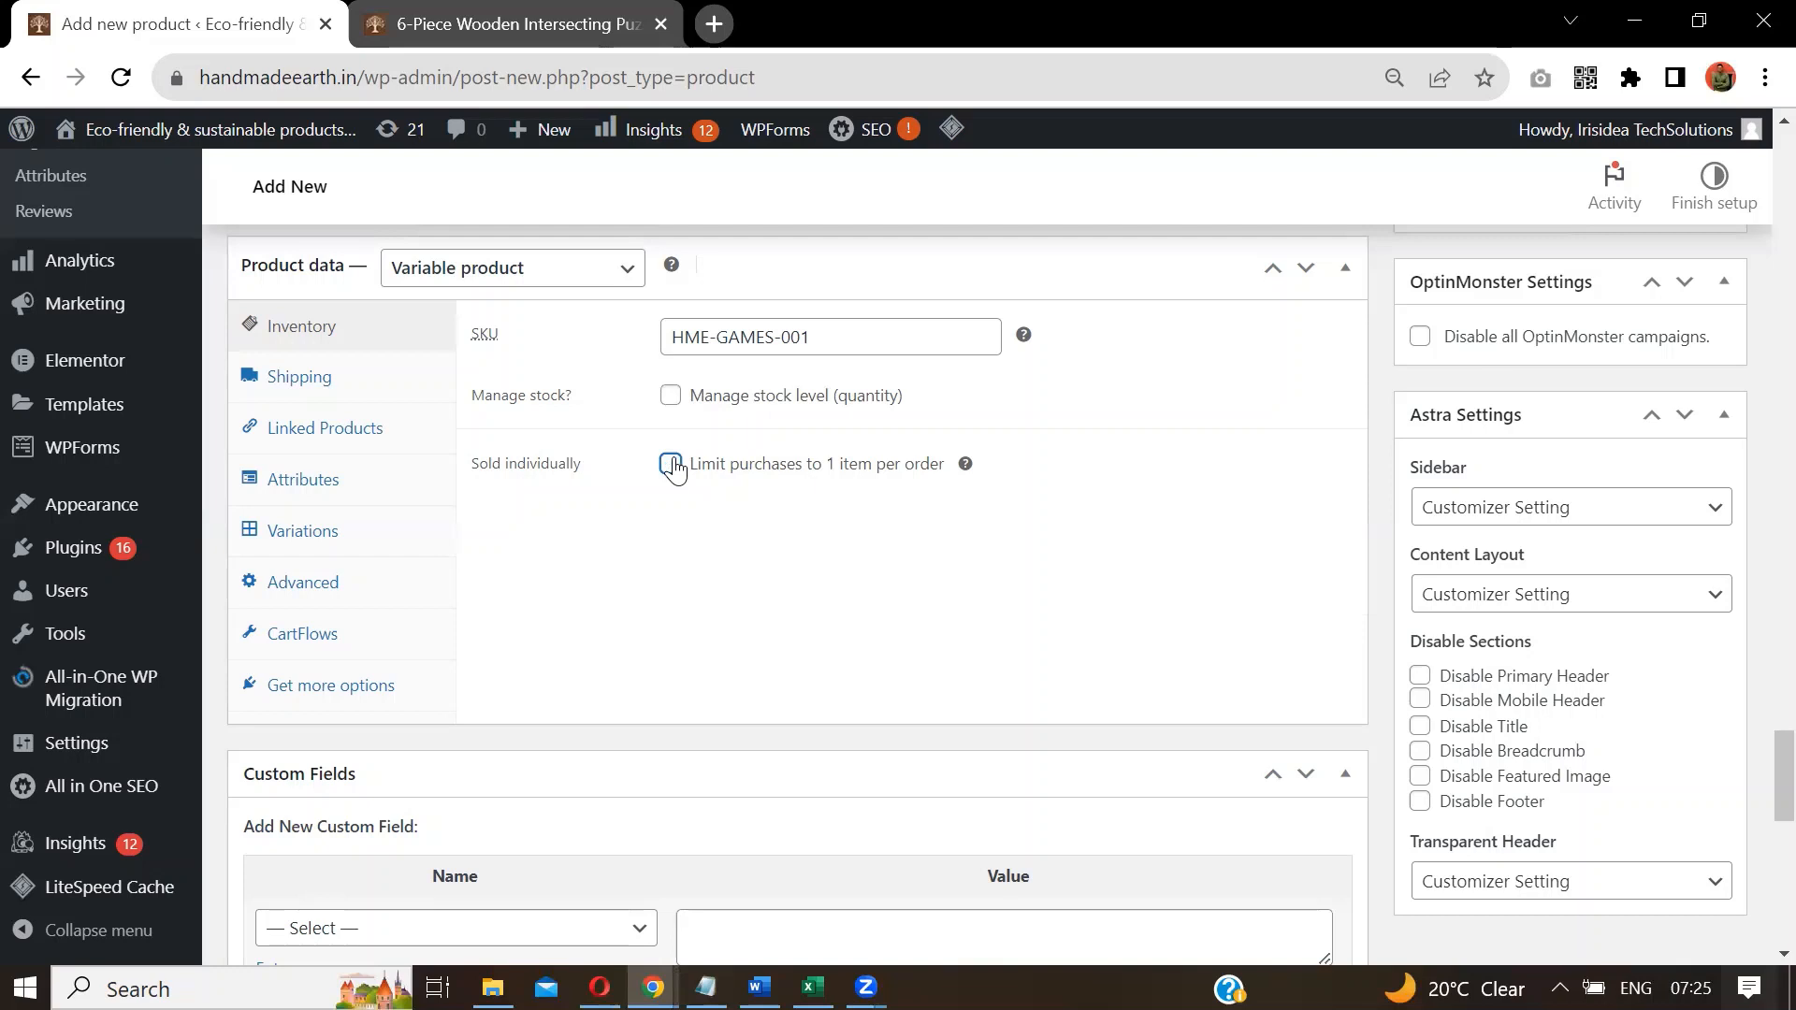
Look through the product's shipping, attributes, linked products and variations settings, including the upsells search.
{"action": "left_click", "coordinate": [292, 391]}
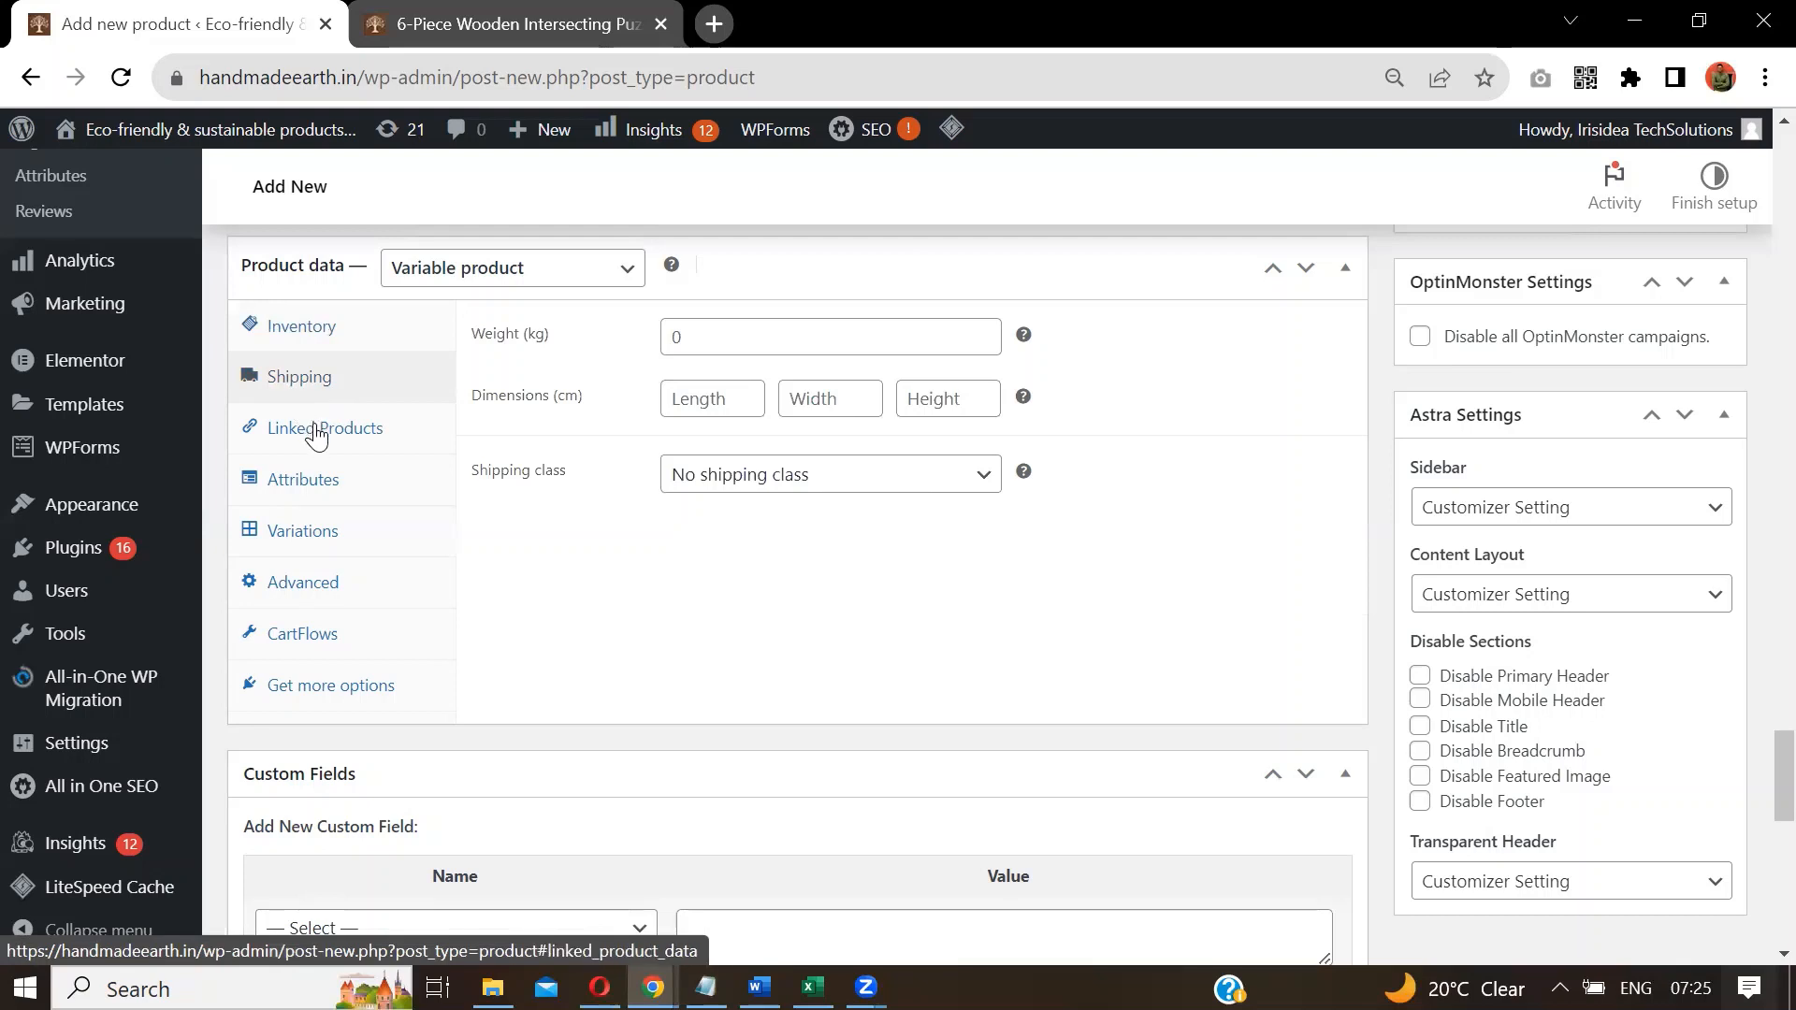
{"action": "left_click", "coordinate": [311, 484]}
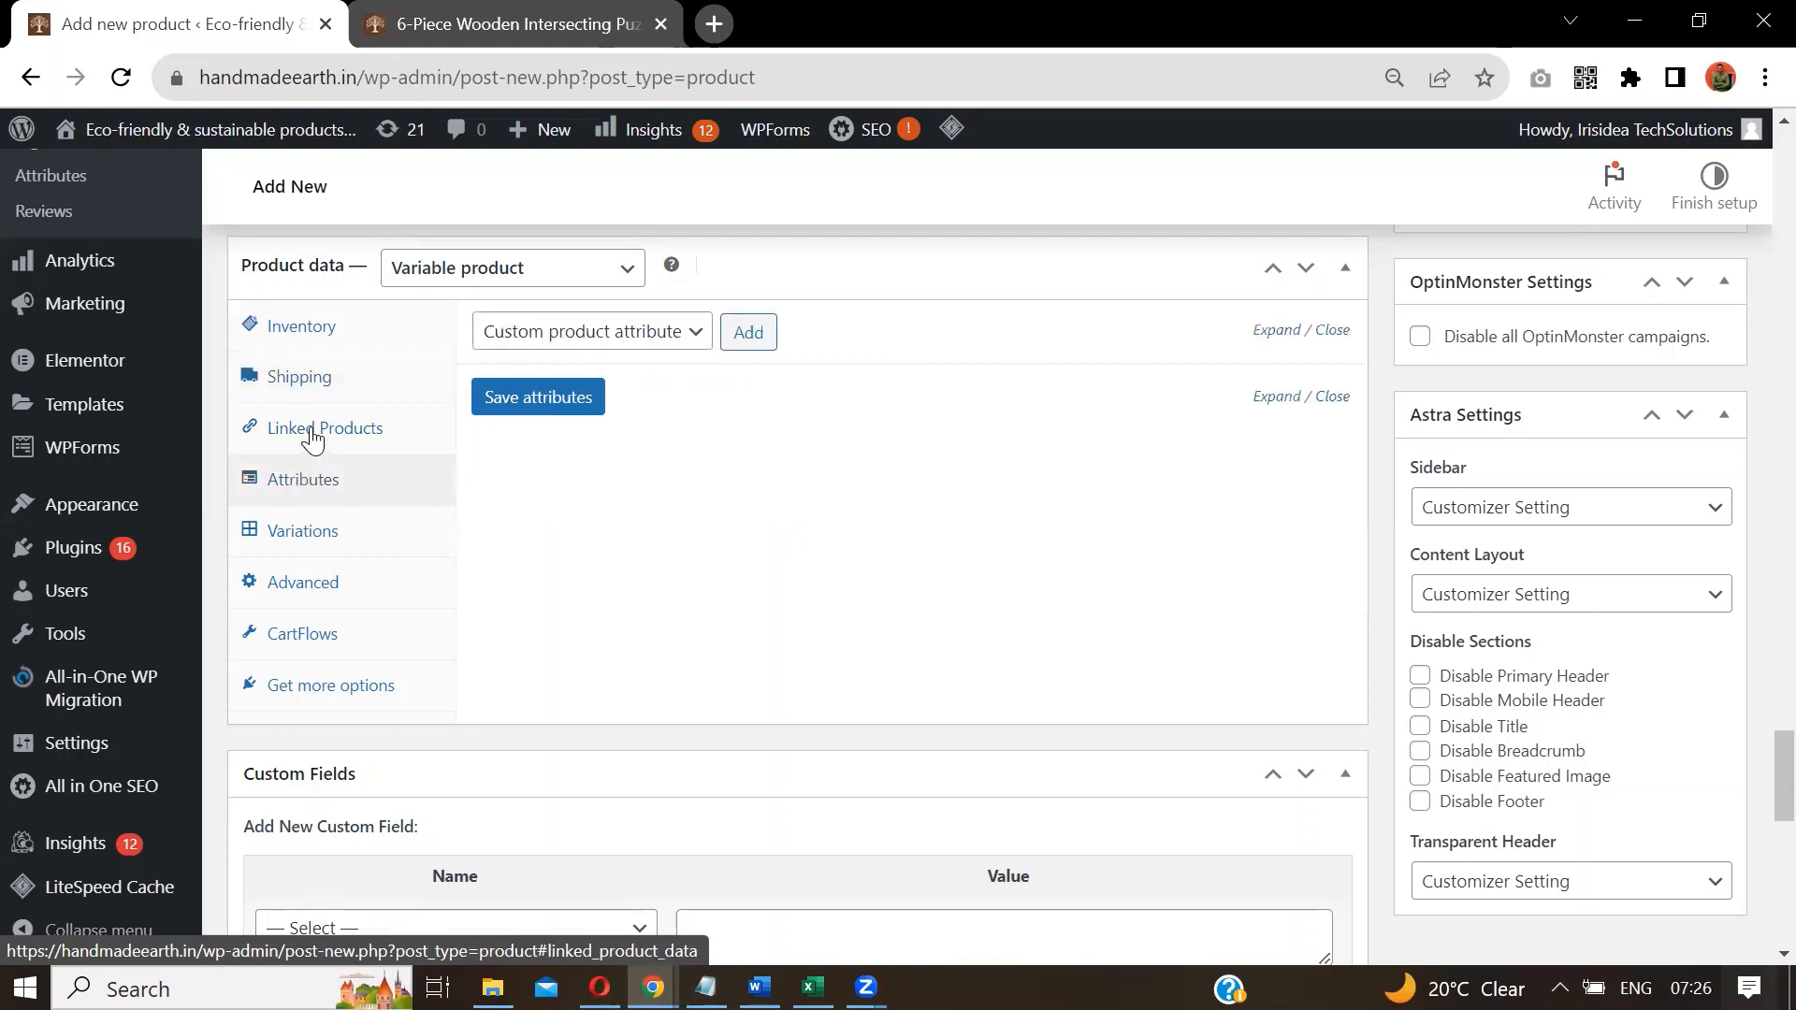
{"action": "left_click", "coordinate": [318, 433]}
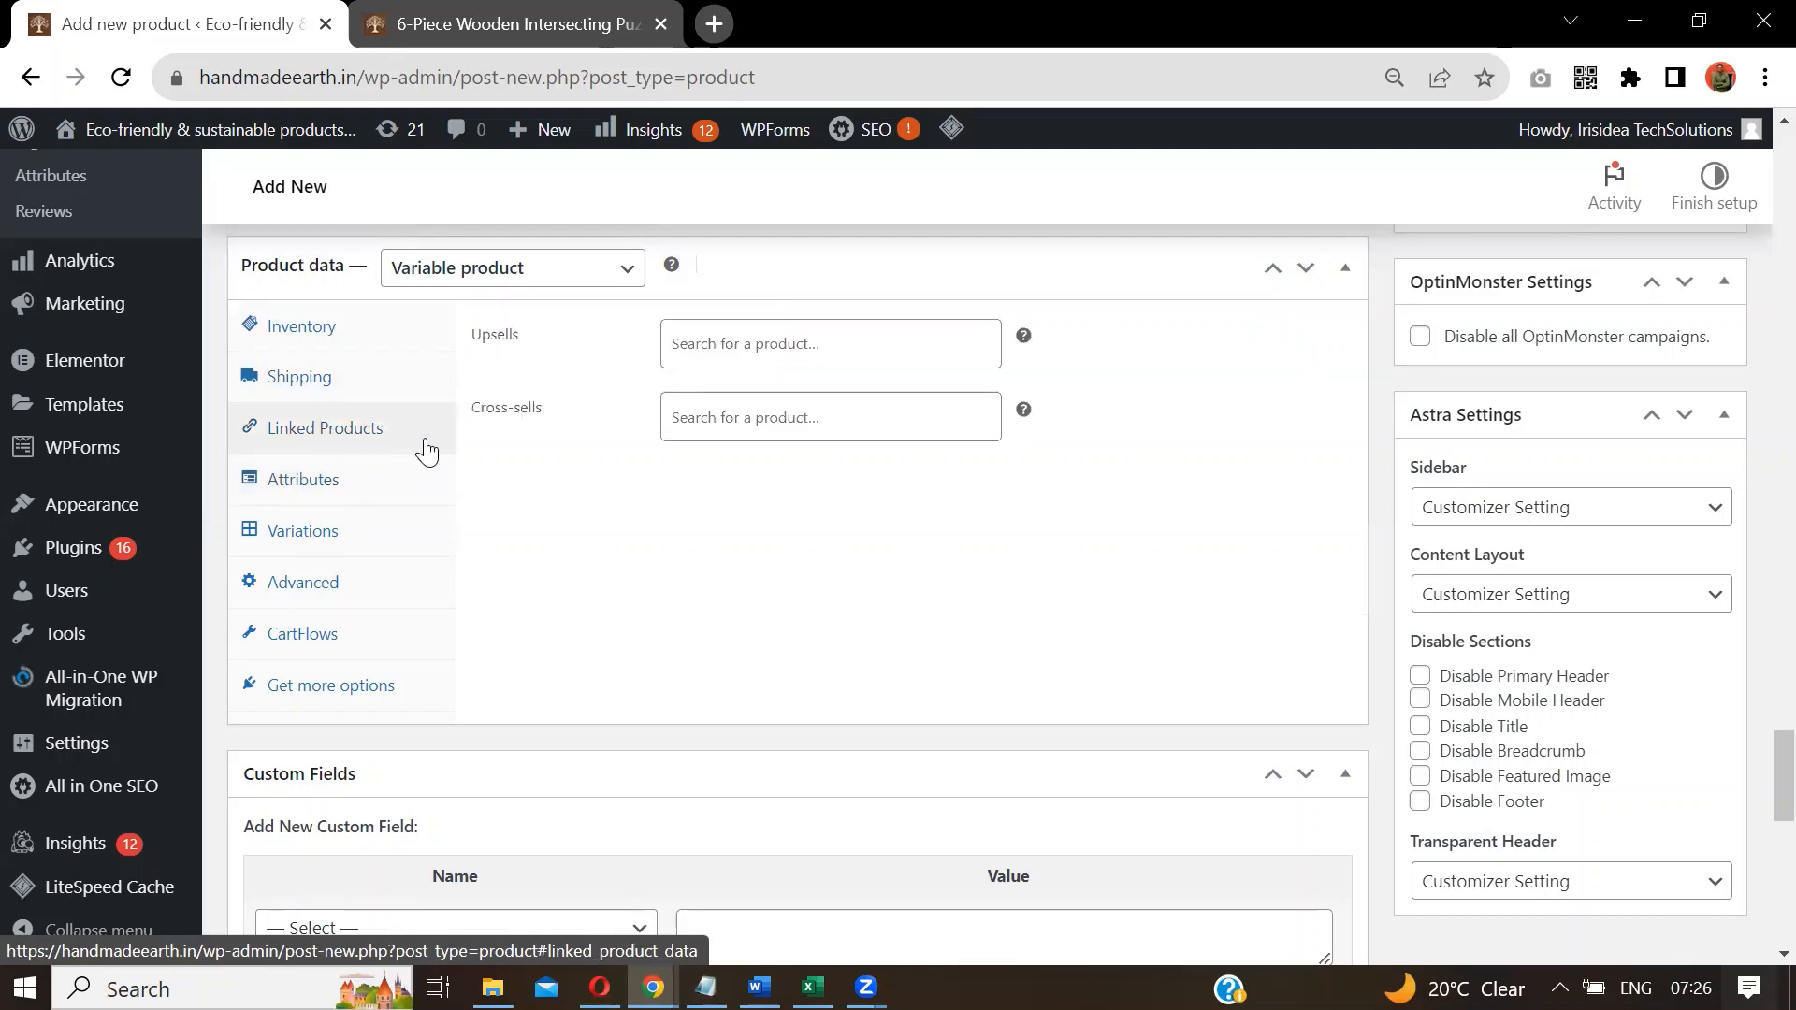
{"action": "left_click", "coordinate": [867, 346]}
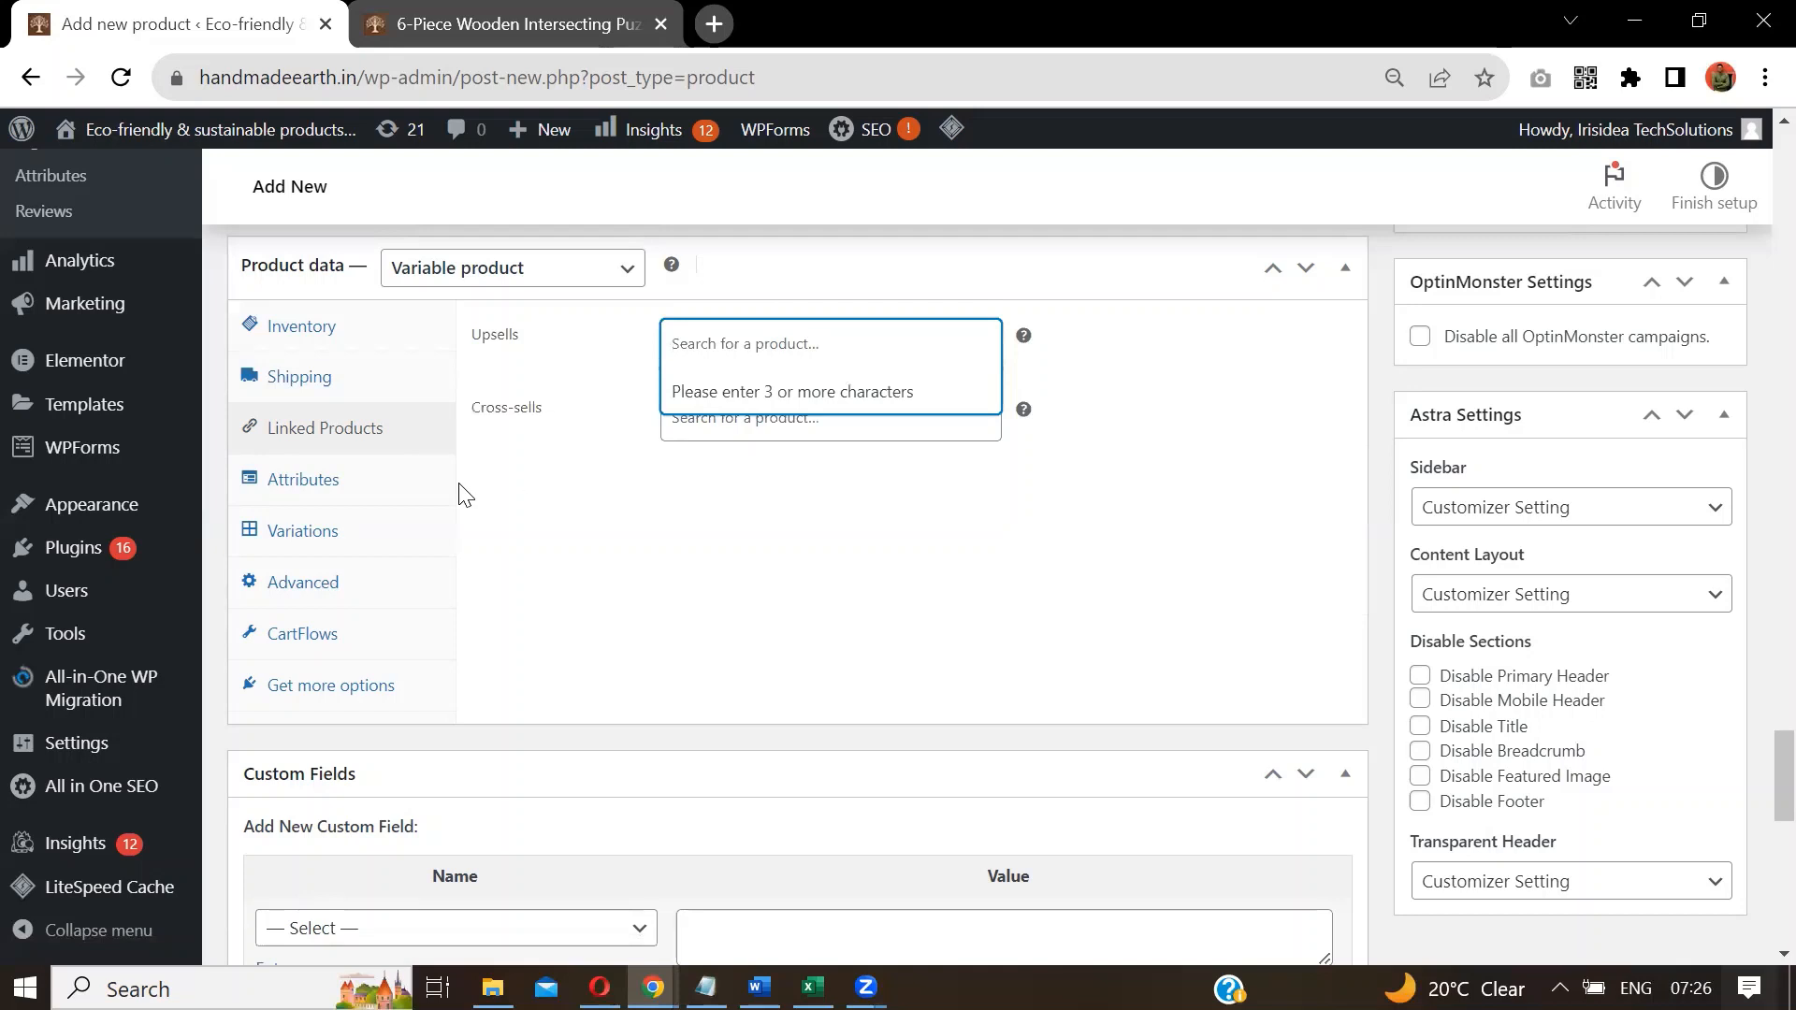
{"action": "left_click", "coordinate": [746, 465]}
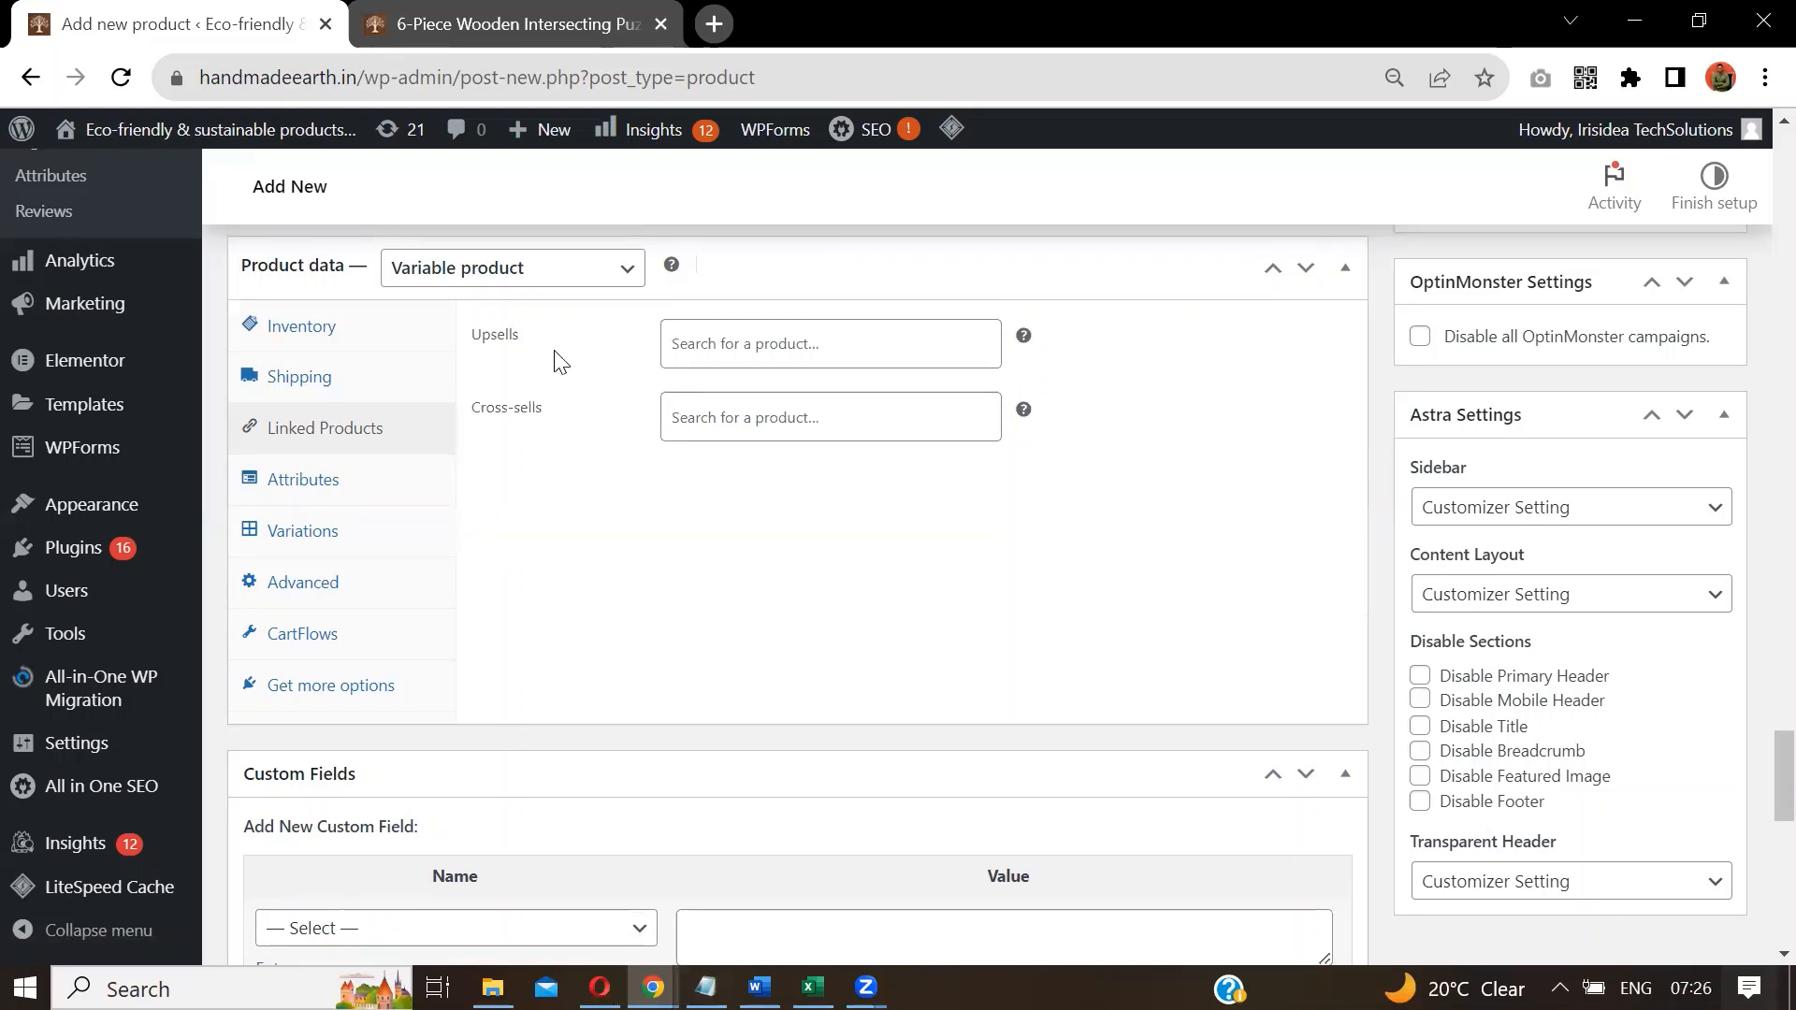
{"action": "left_click", "coordinate": [344, 530]}
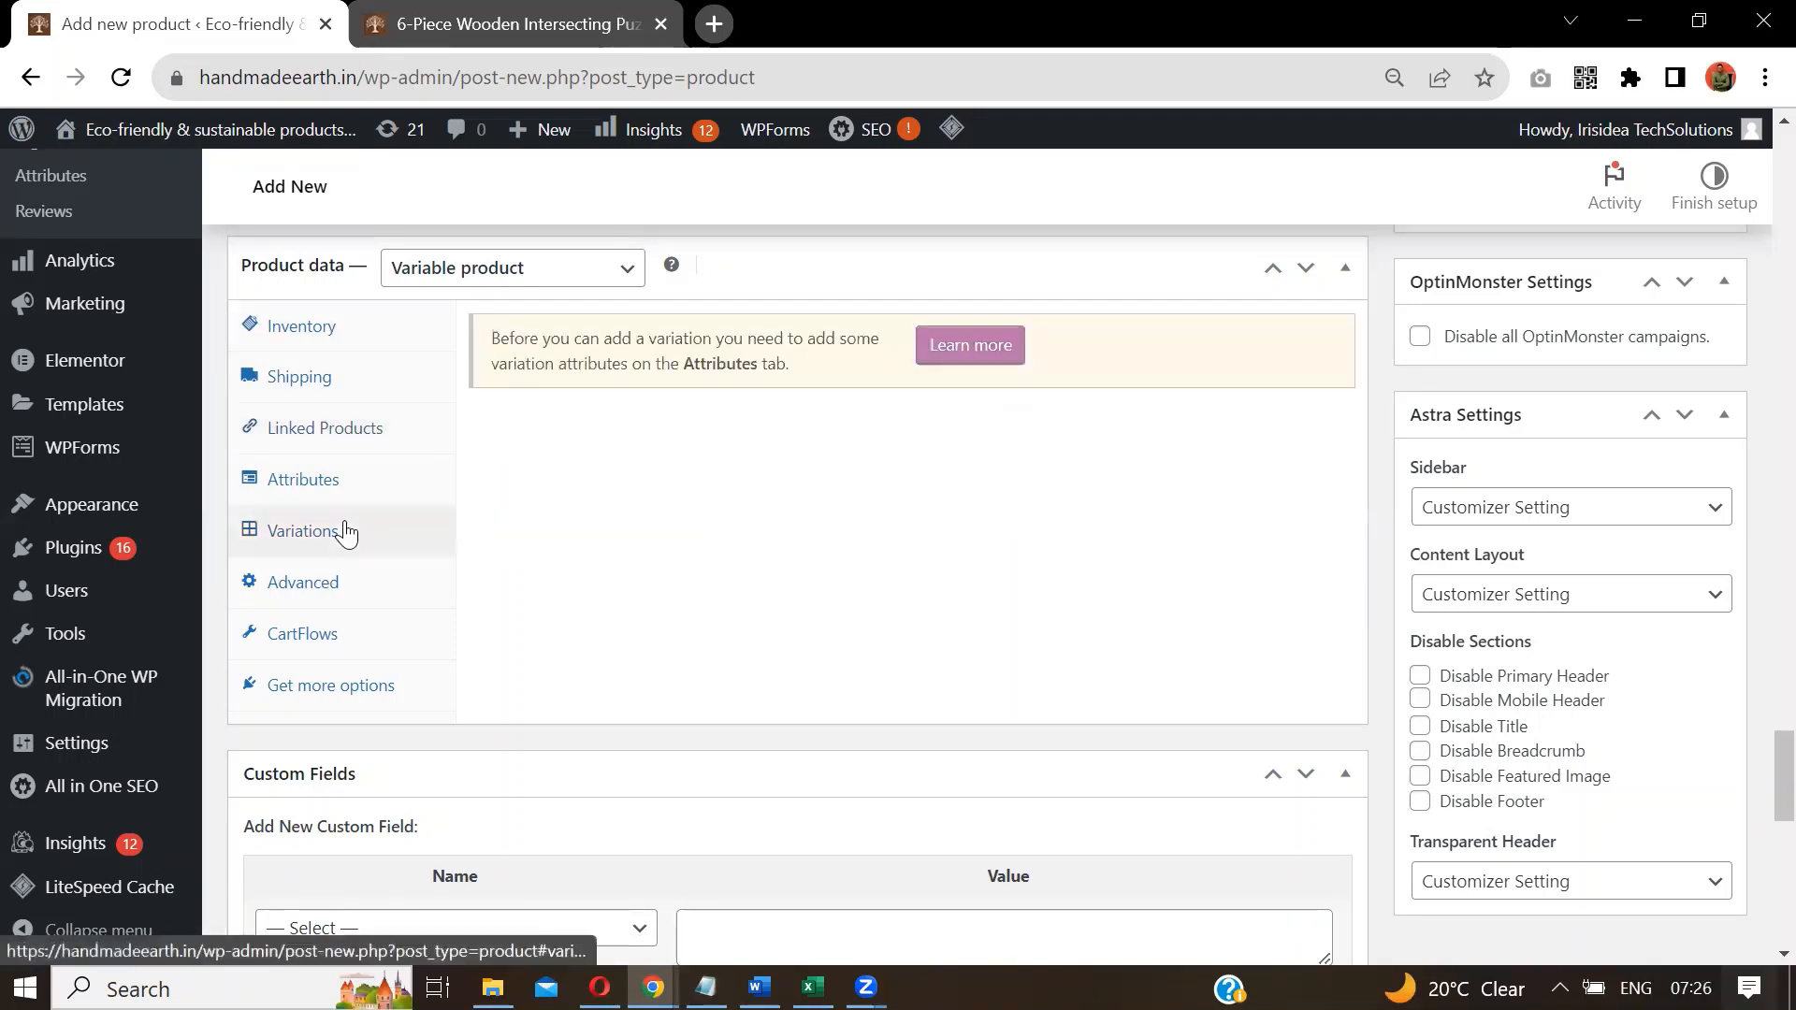
Add the existing "Select the color" attribute to the product's attributes.
{"action": "left_click", "coordinate": [336, 495]}
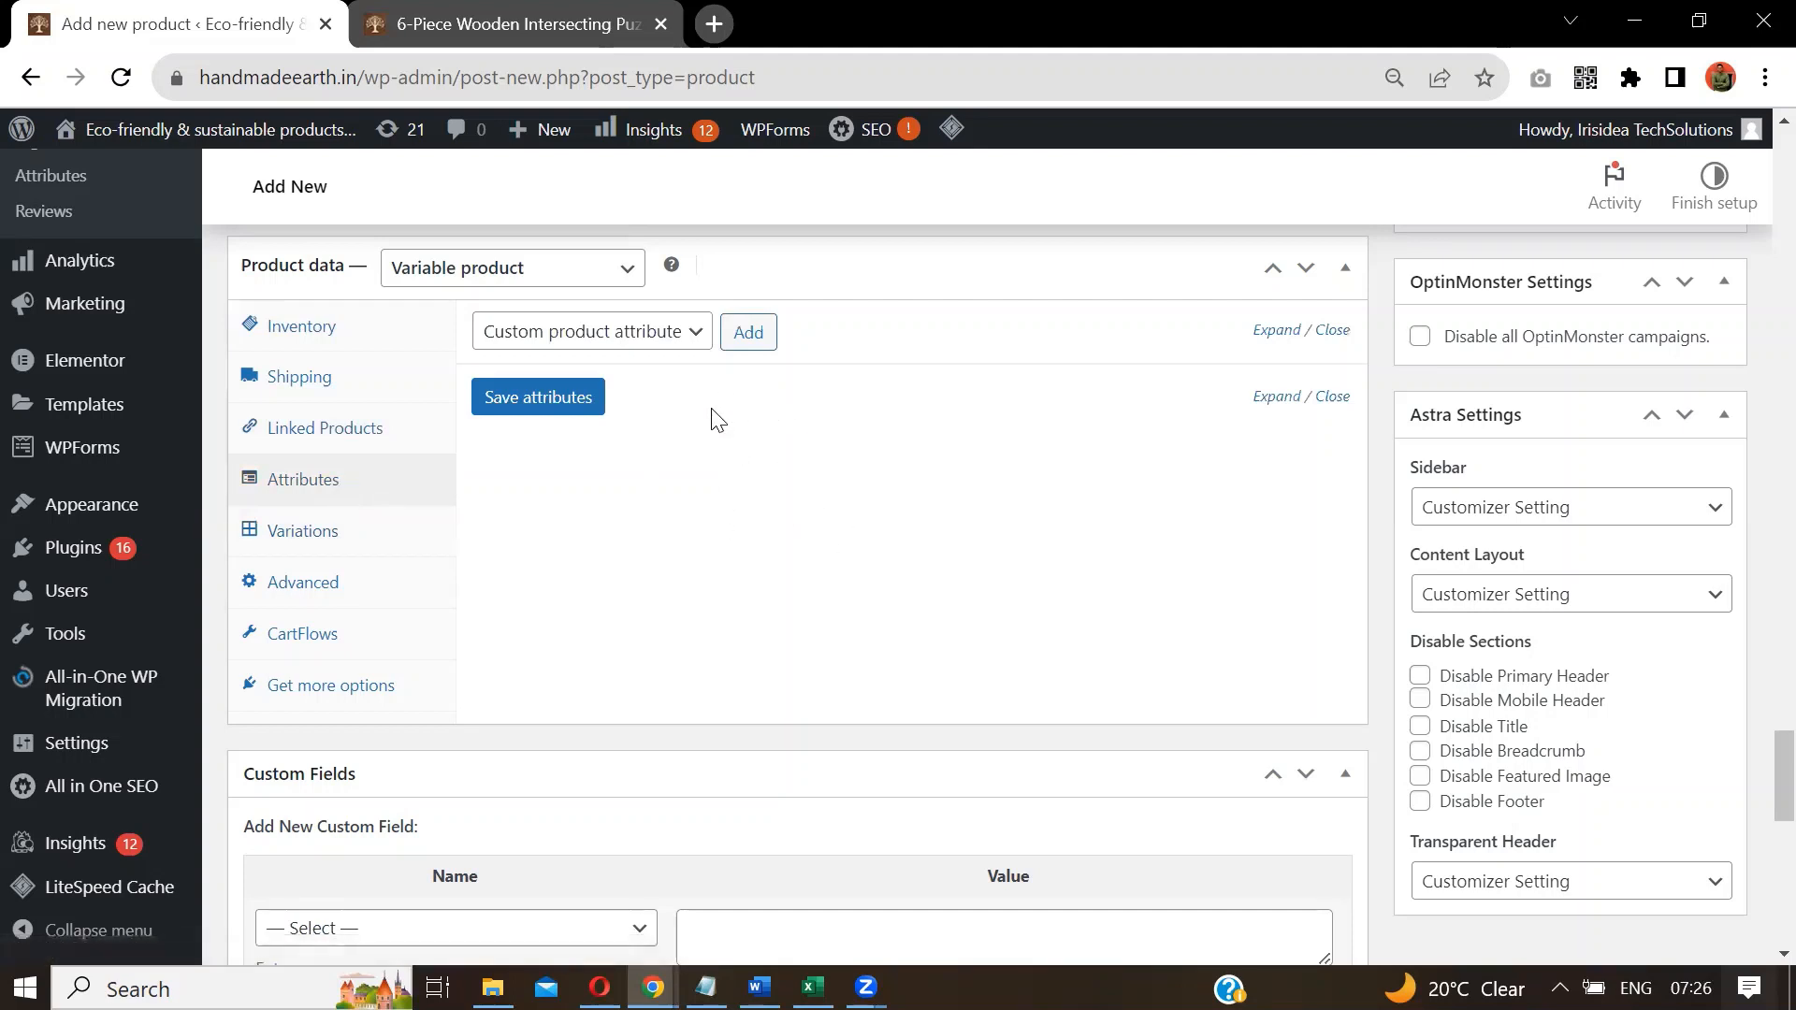
{"action": "left_click", "coordinate": [692, 337]}
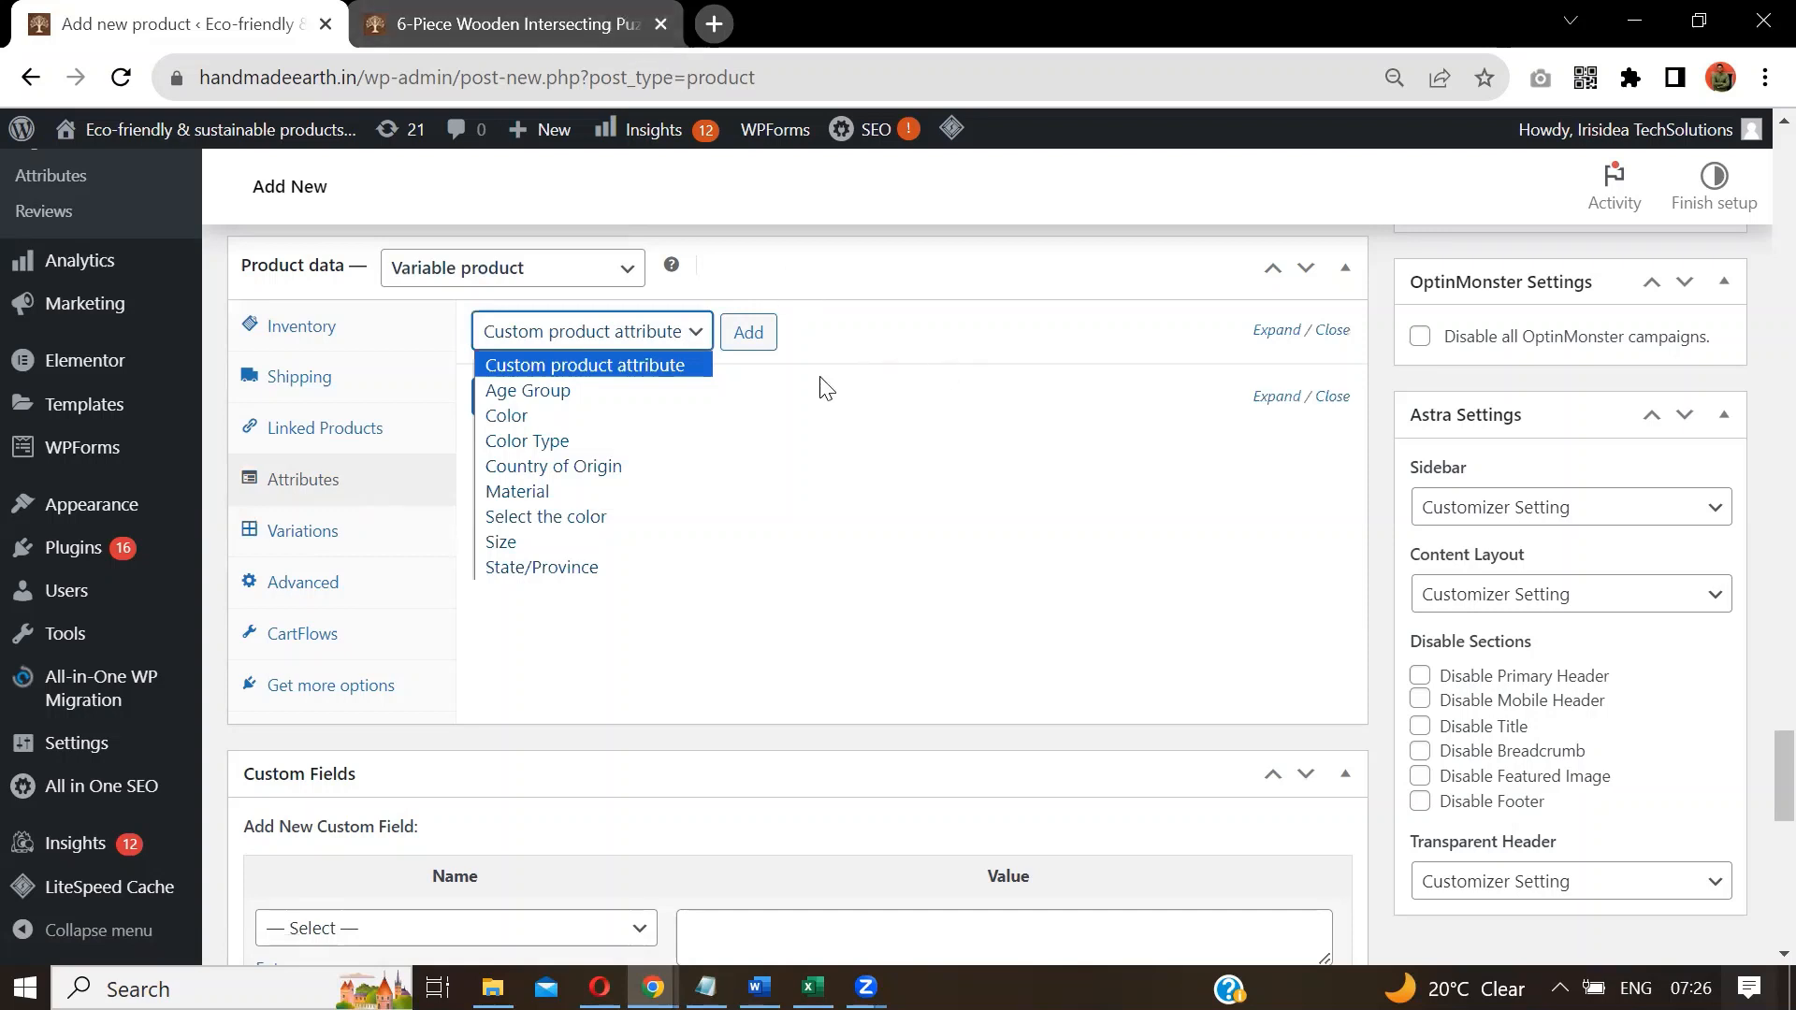
{"action": "left_click", "coordinate": [615, 515]}
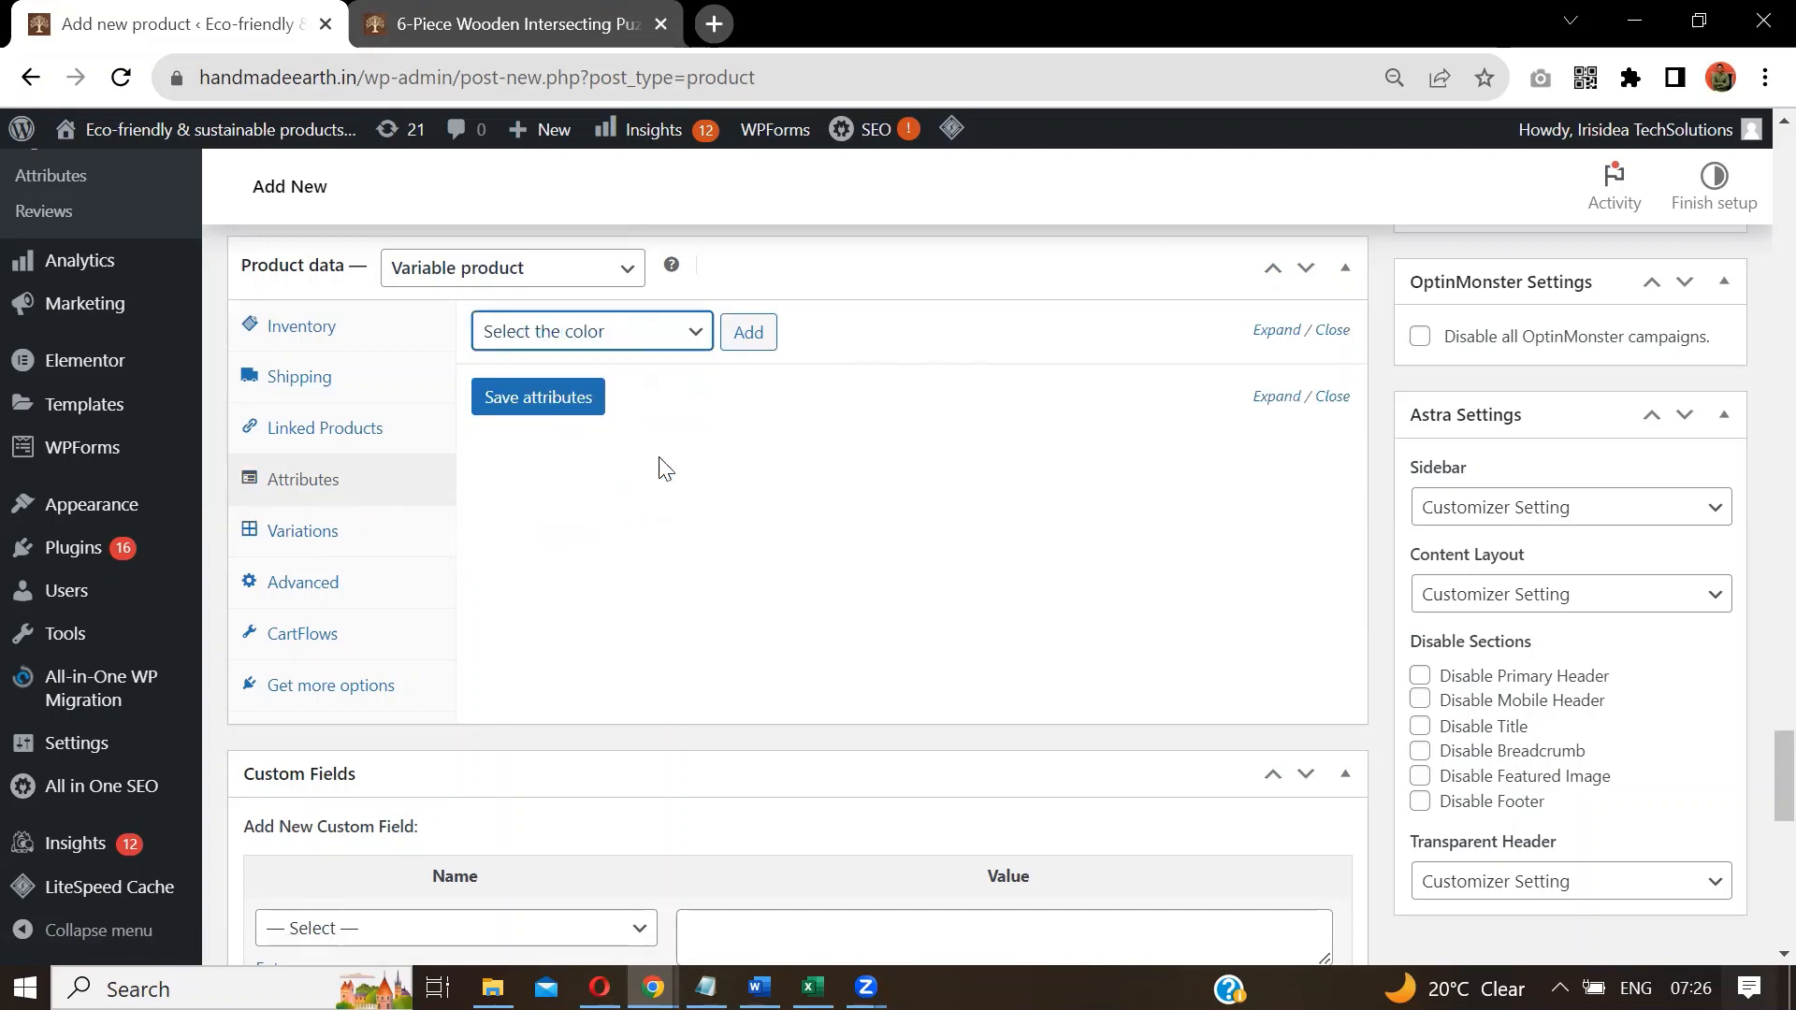
{"action": "left_click", "coordinate": [744, 333]}
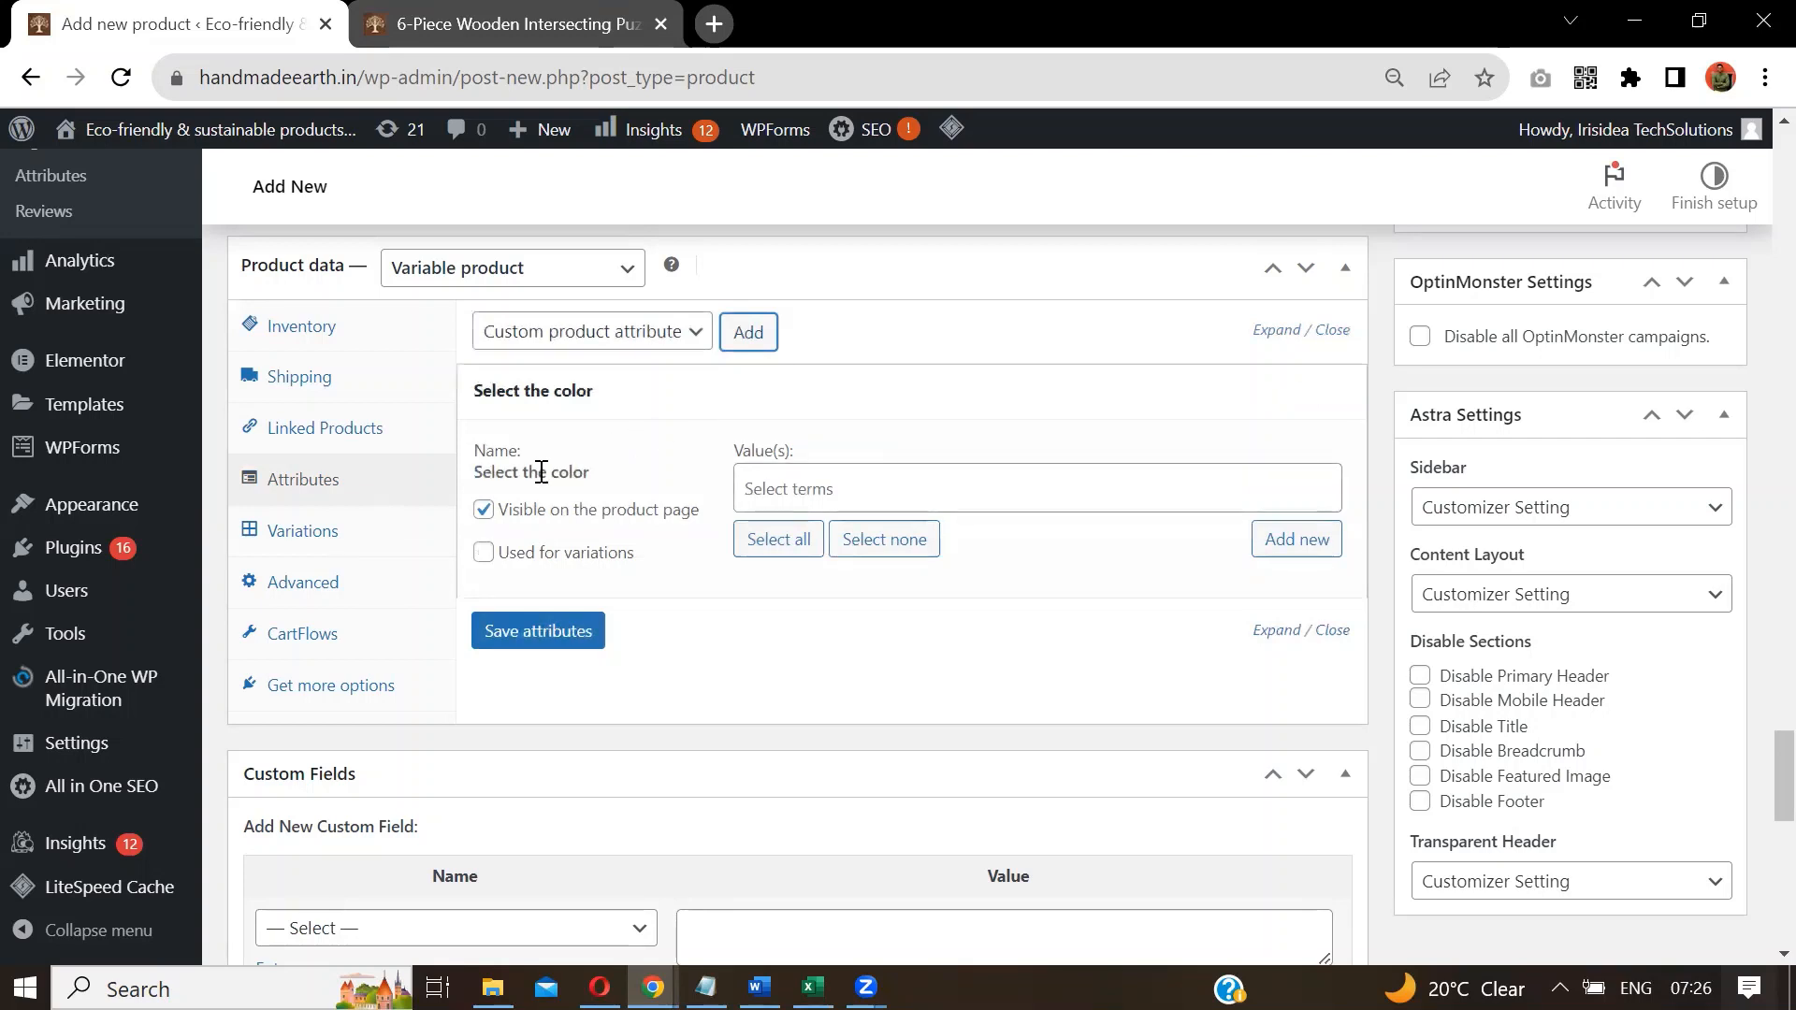
Examine the additional information table on the 6-Piece Wooden Intersecting Puzzle page, and return to the new product.
{"action": "left_click", "coordinate": [514, 11]}
{"action": "left_click", "coordinate": [1292, 488]}
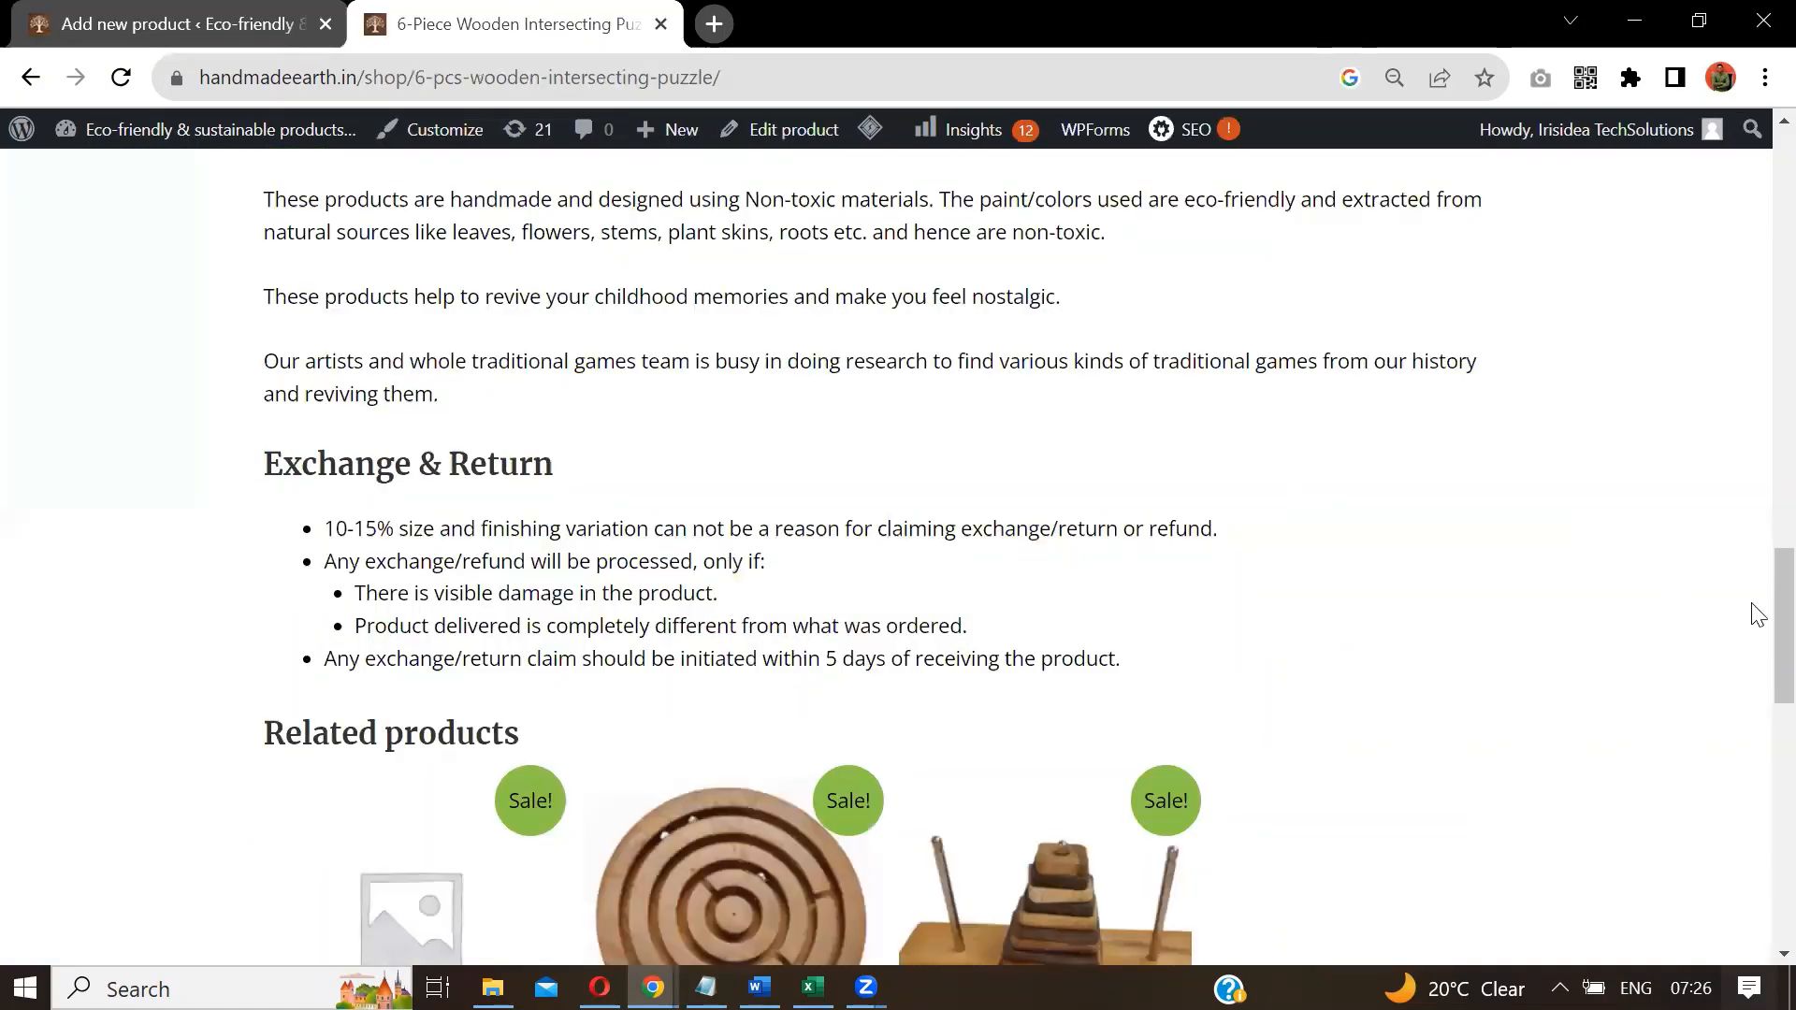
{"action": "left_click_drag", "start_coordinate": [1783, 611], "coordinate": [1782, 408]}
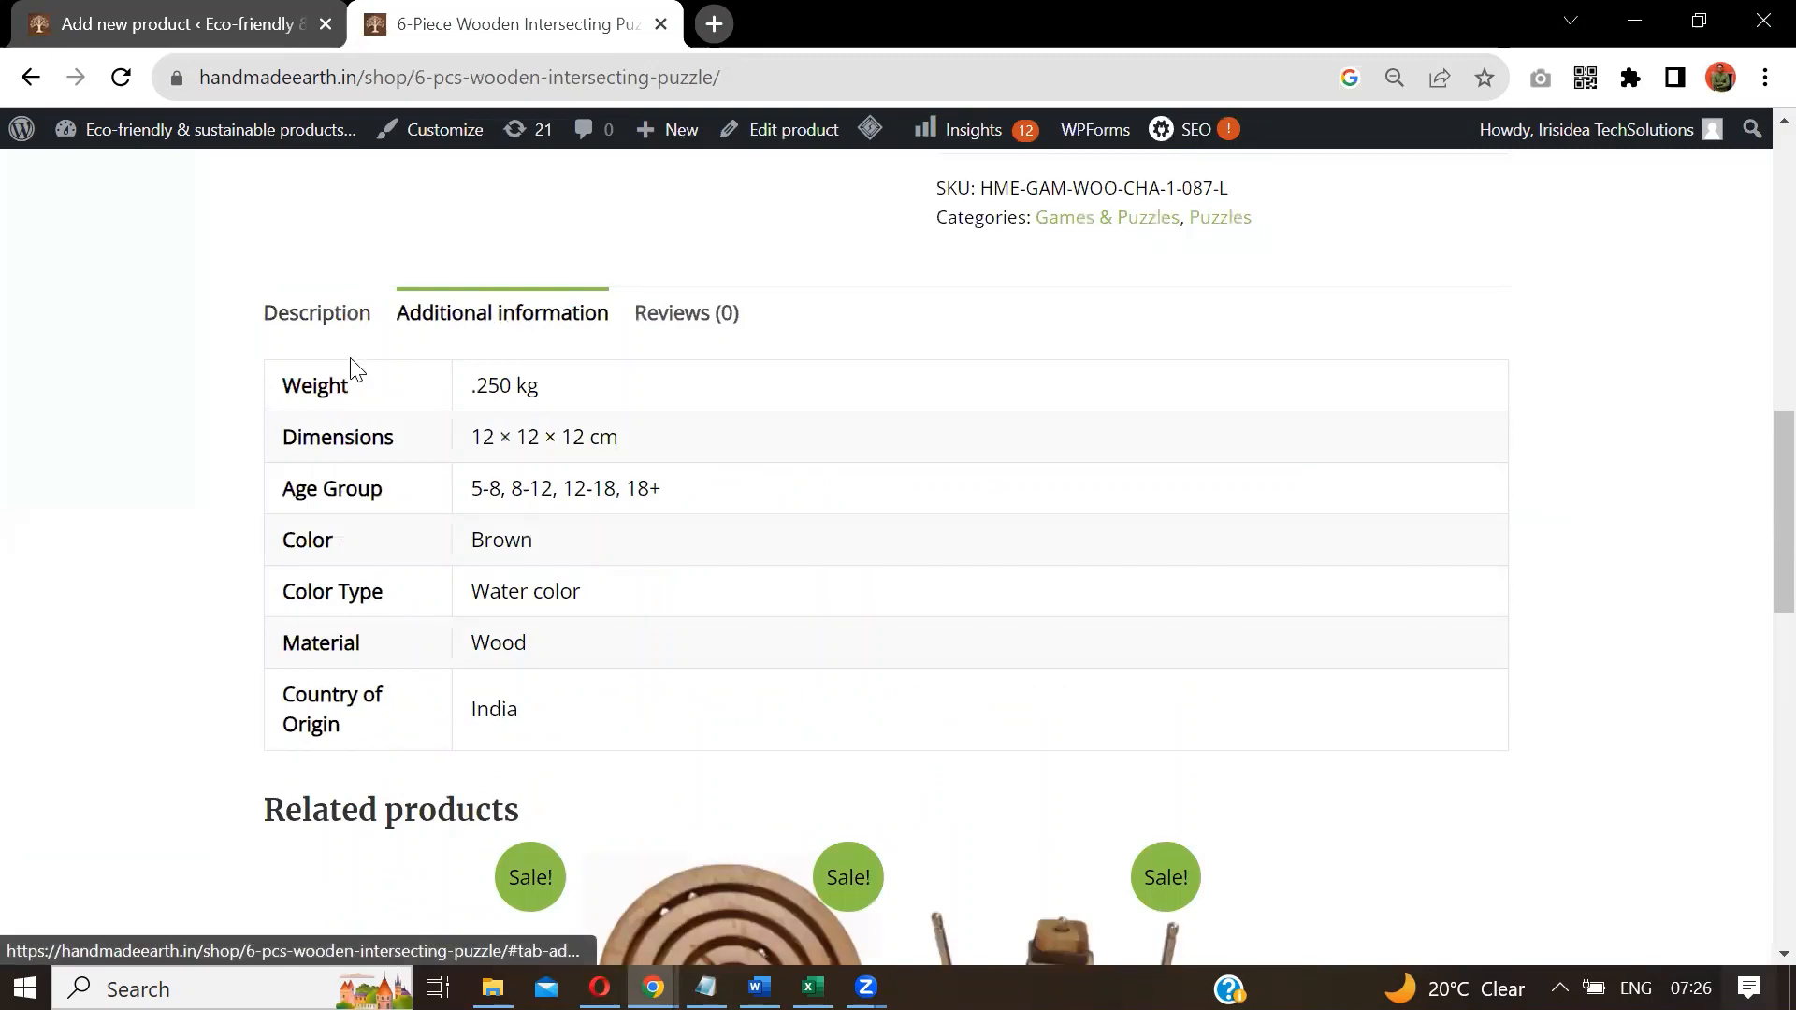
{"action": "left_click_drag", "start_coordinate": [284, 382], "coordinate": [535, 697]}
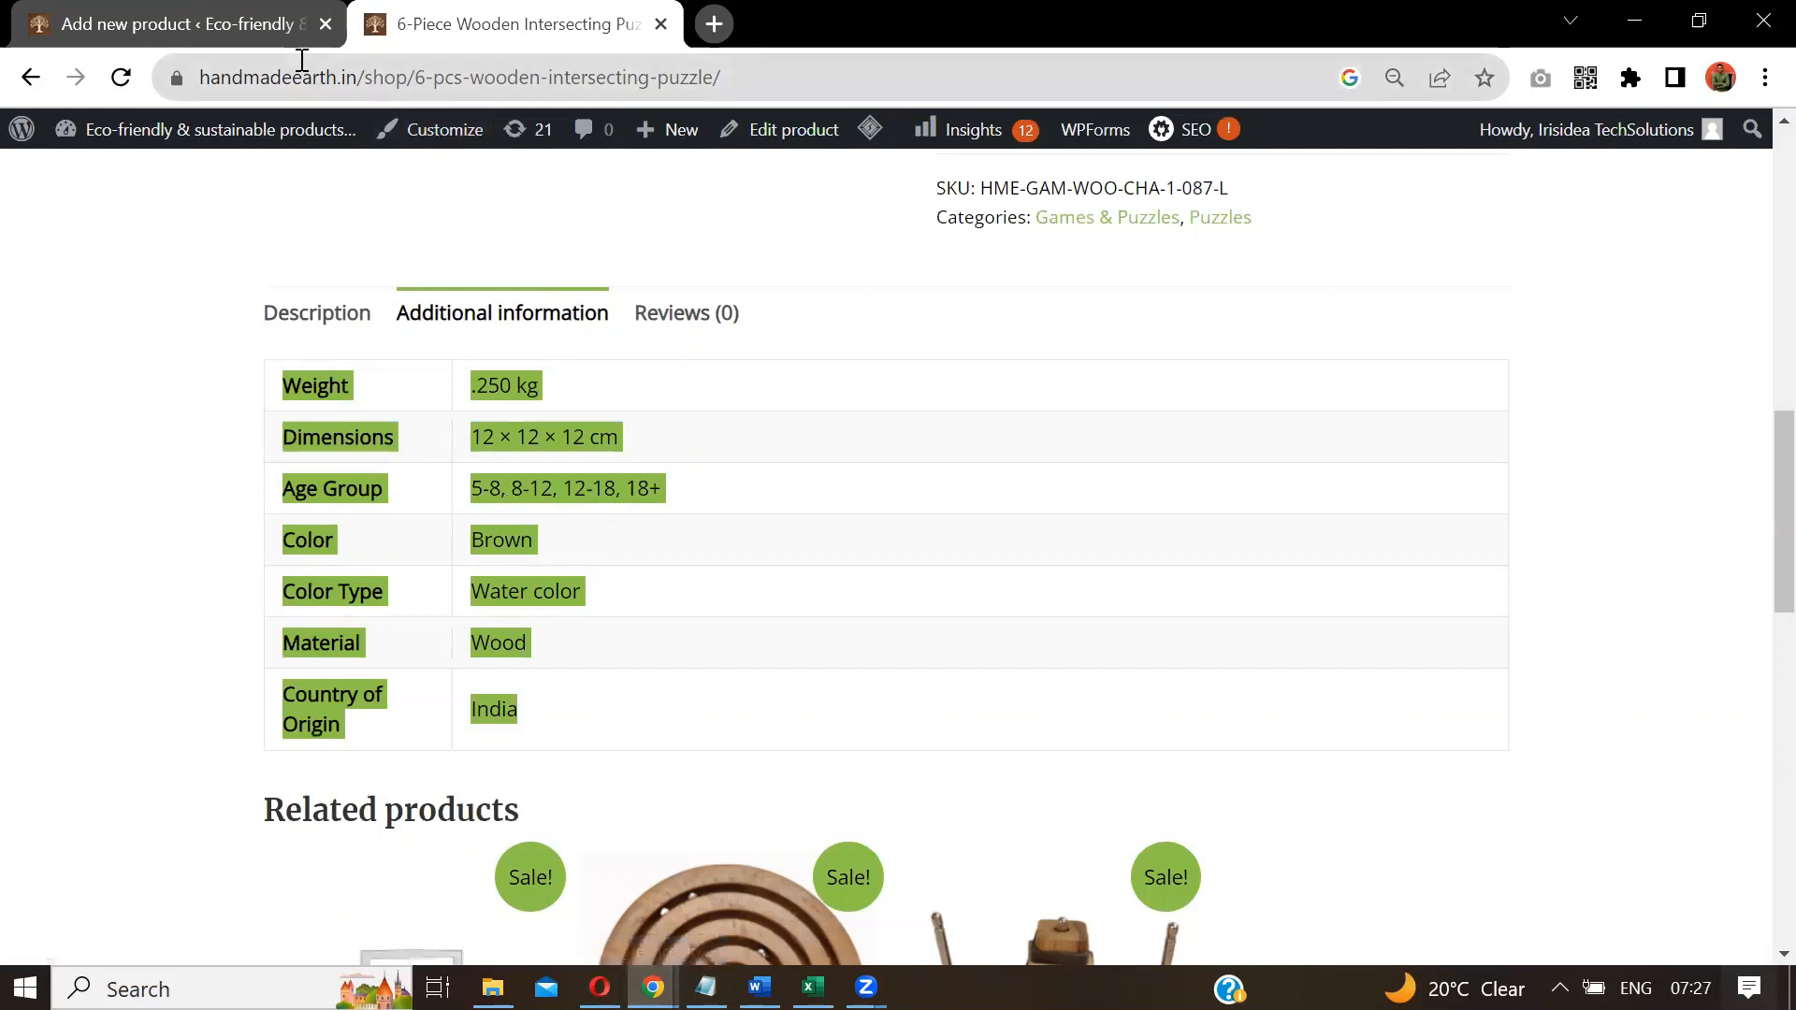
{"action": "left_click", "coordinate": [255, 23]}
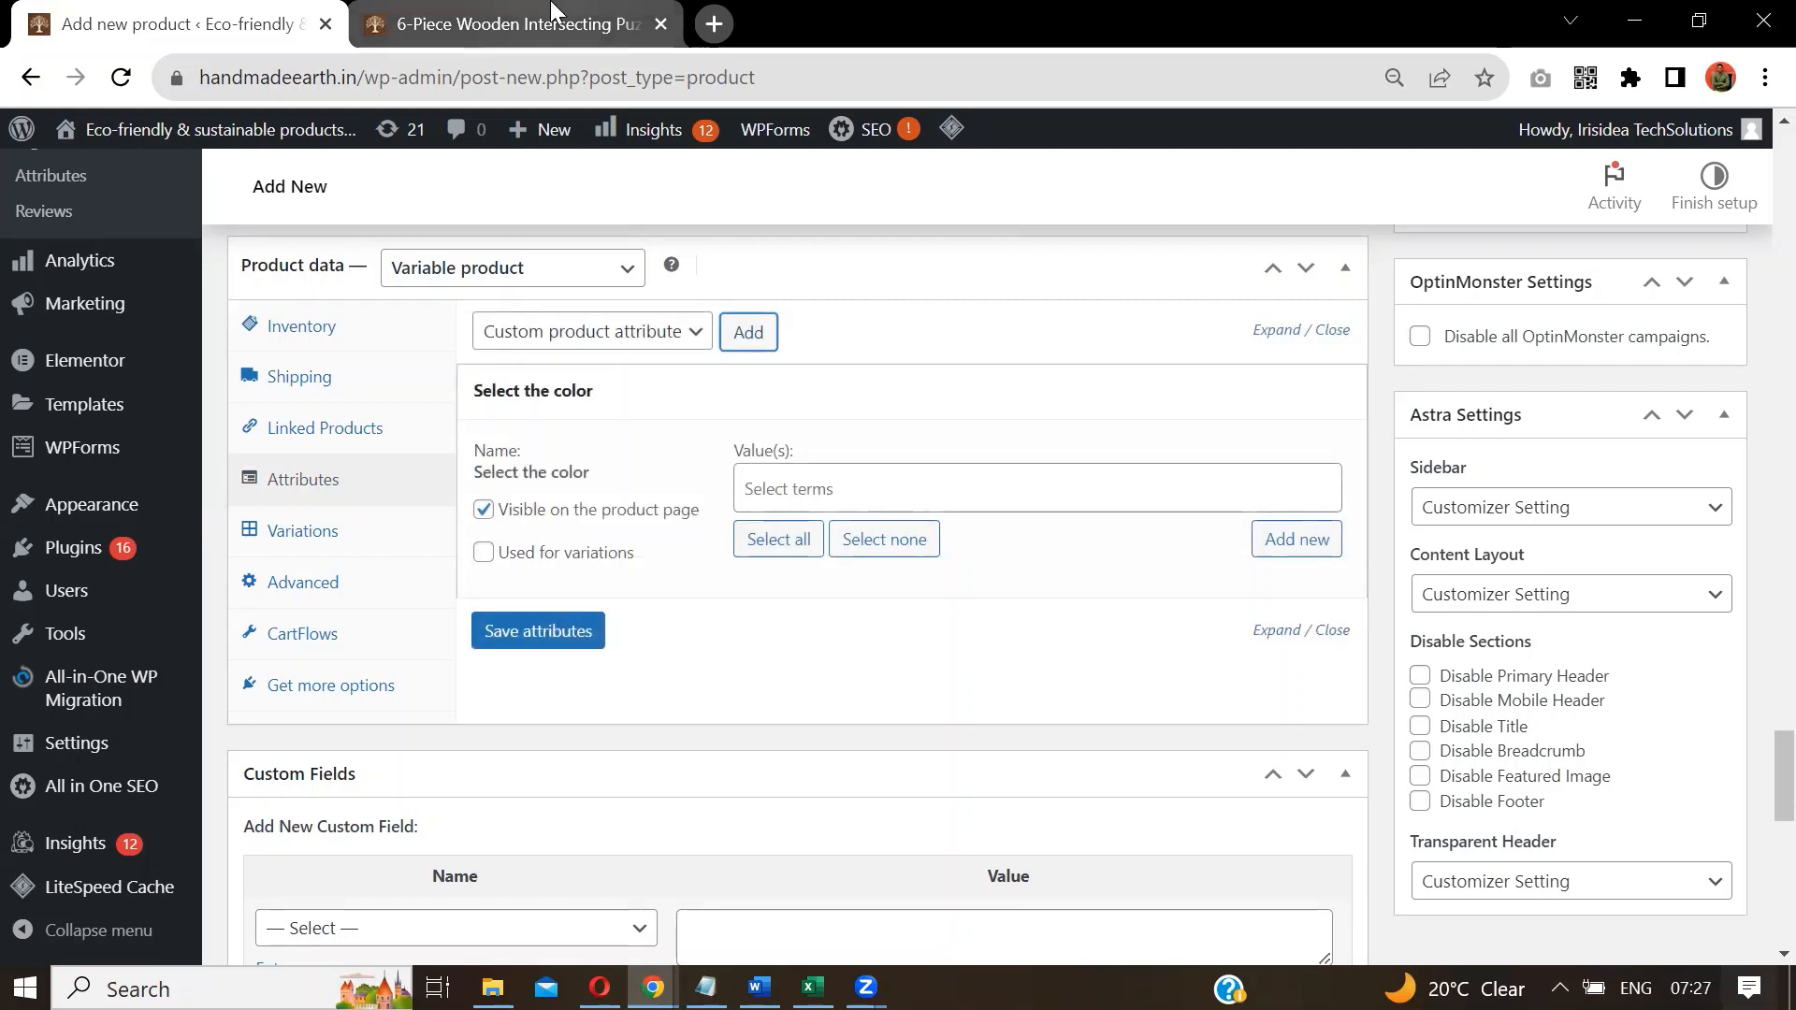
Examine the Size choice on the 6-Piece Wooden Intersecting Puzzle page, and return to the new product.
{"action": "mouse_move", "coordinate": [552, 9]}
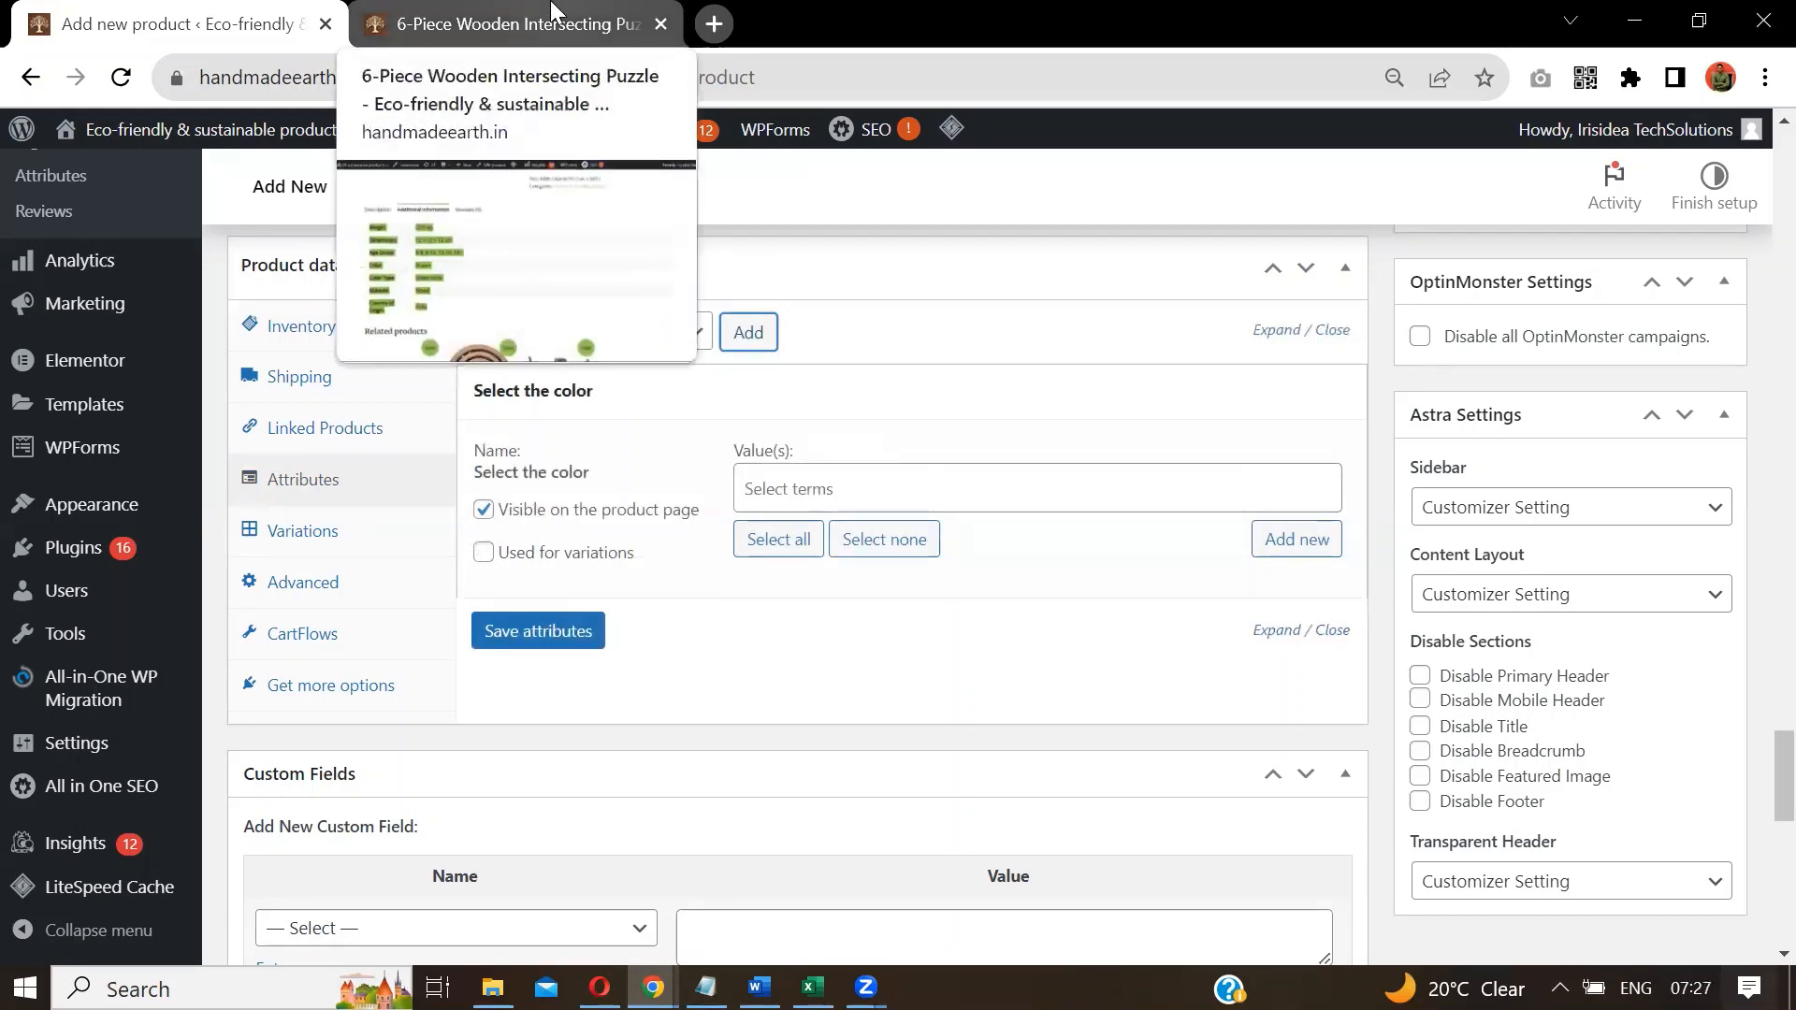
{"action": "left_click", "coordinate": [552, 18]}
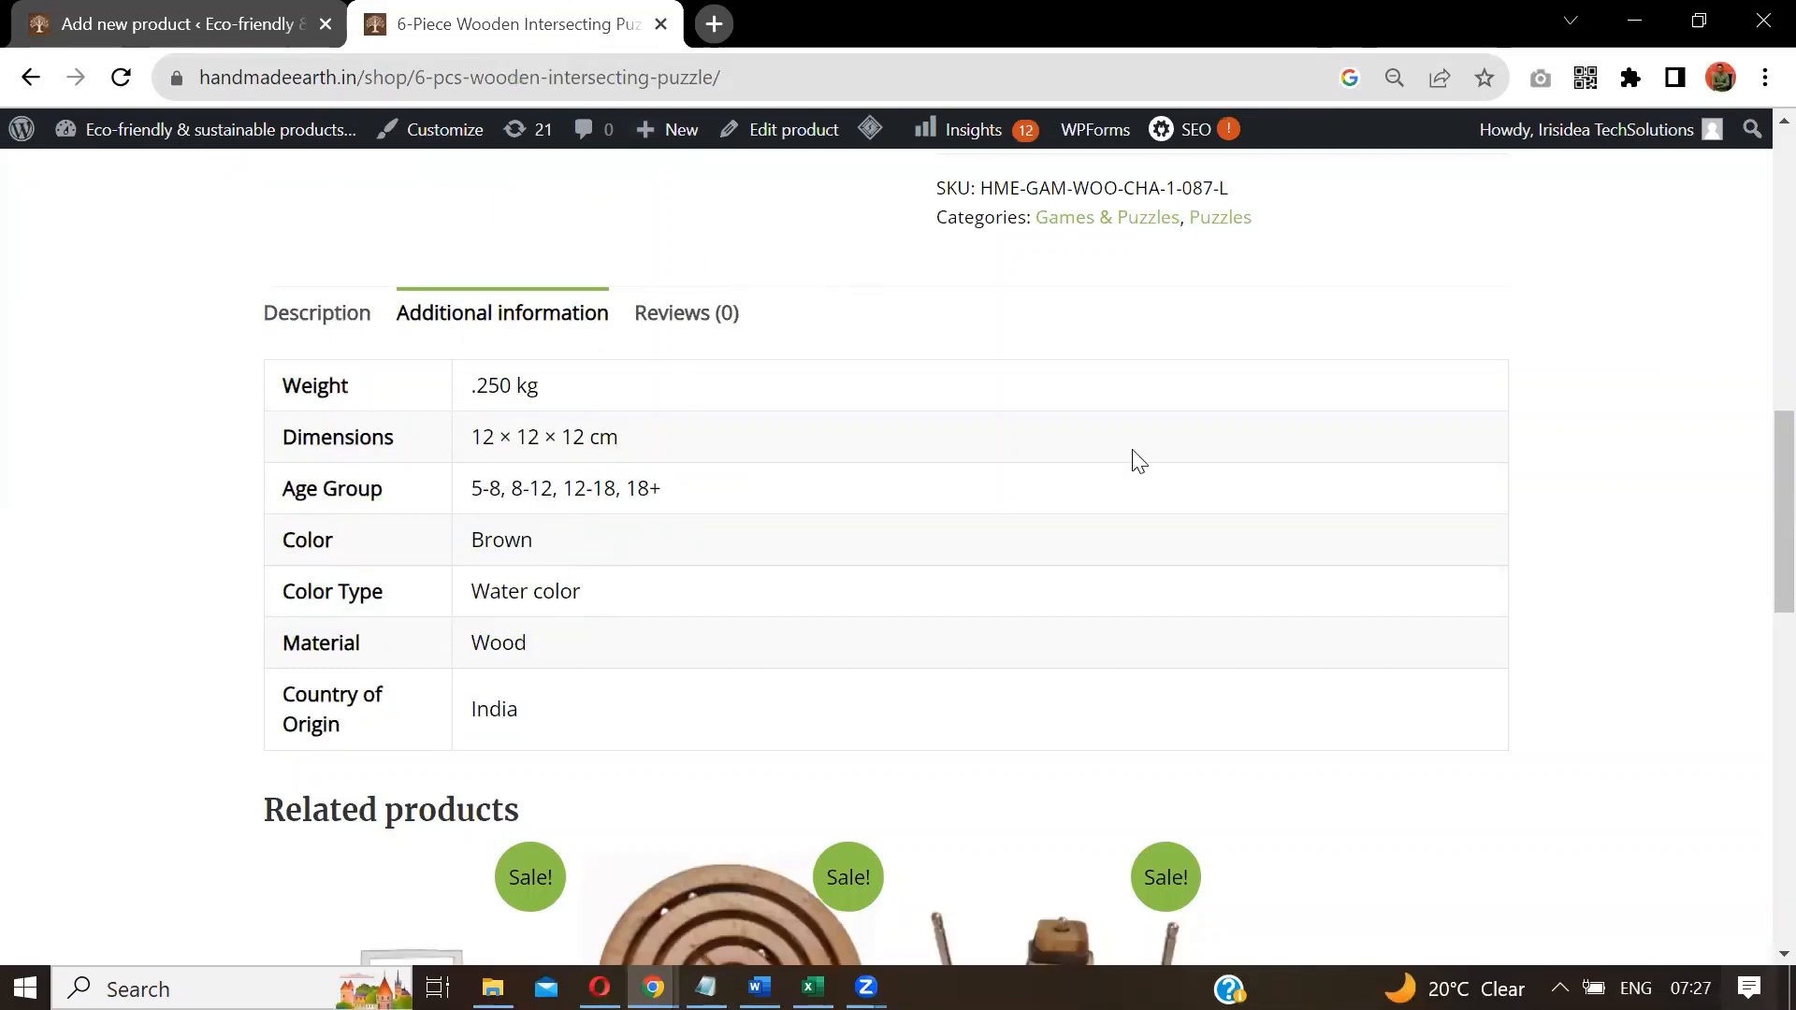
{"action": "left_click_drag", "start_coordinate": [1752, 509], "coordinate": [1759, 421]}
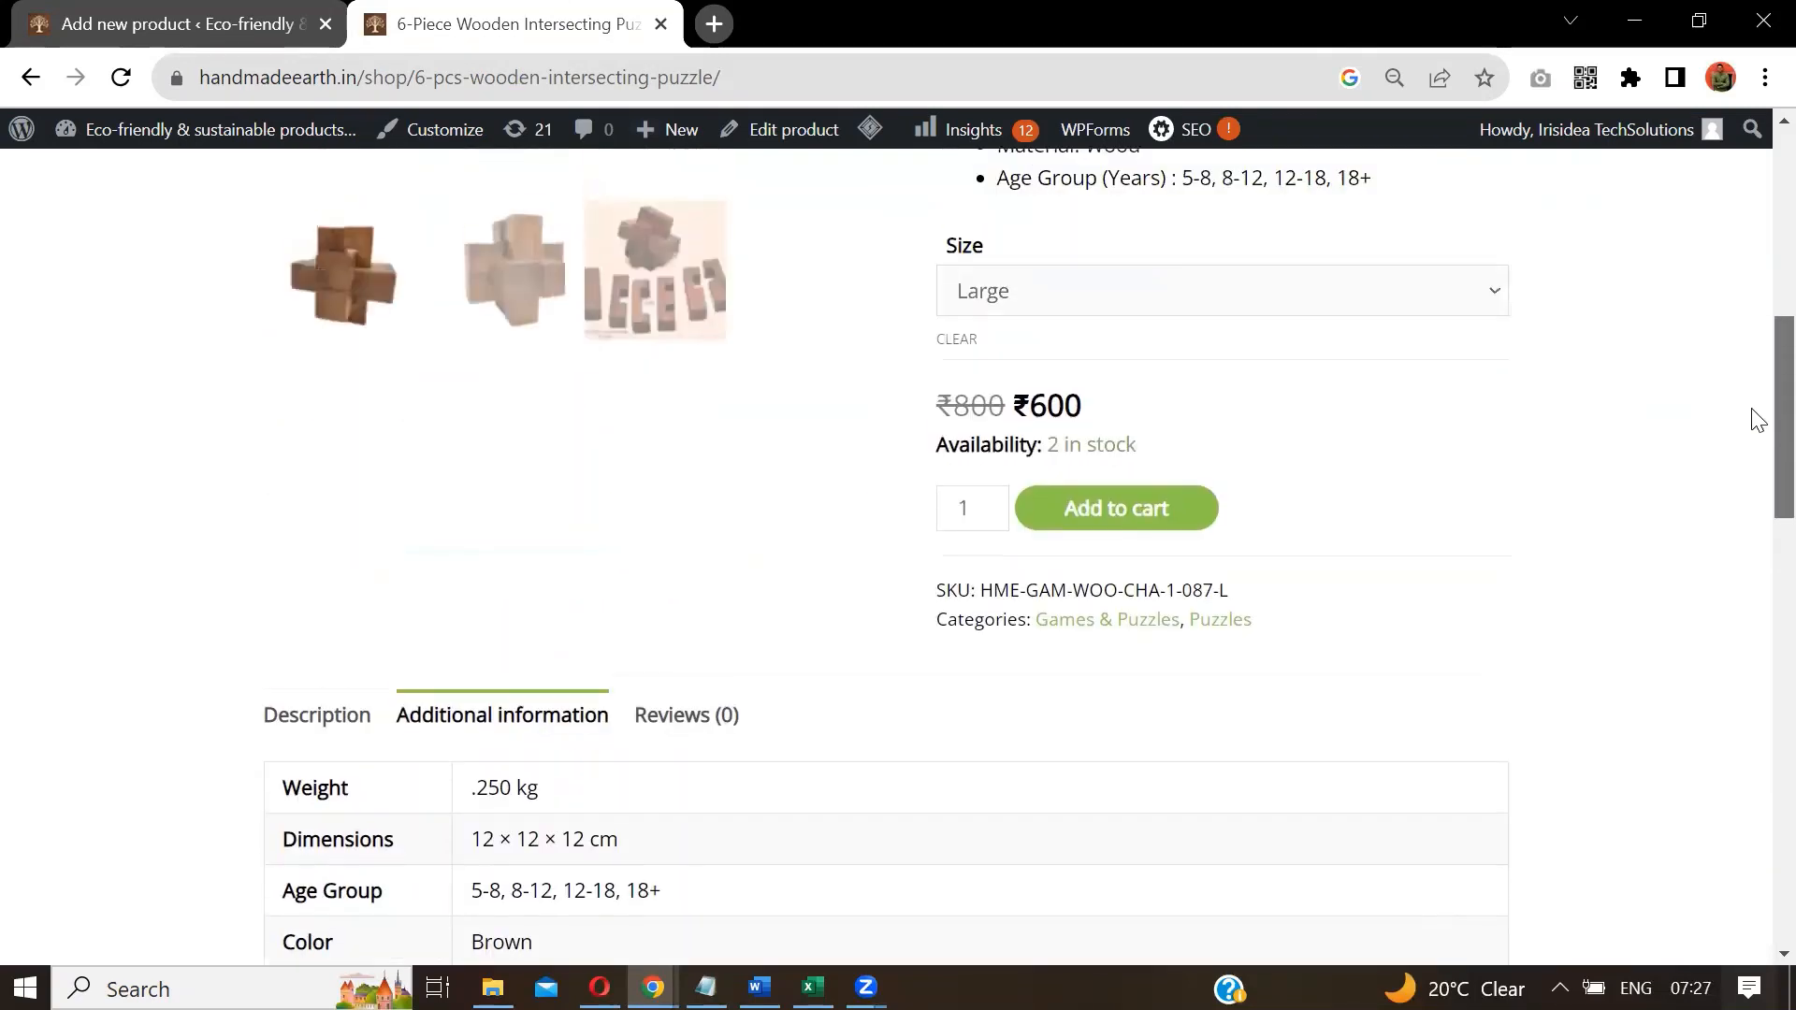
{"action": "left_click", "coordinate": [1387, 296]}
{"action": "left_click", "coordinate": [1392, 298]}
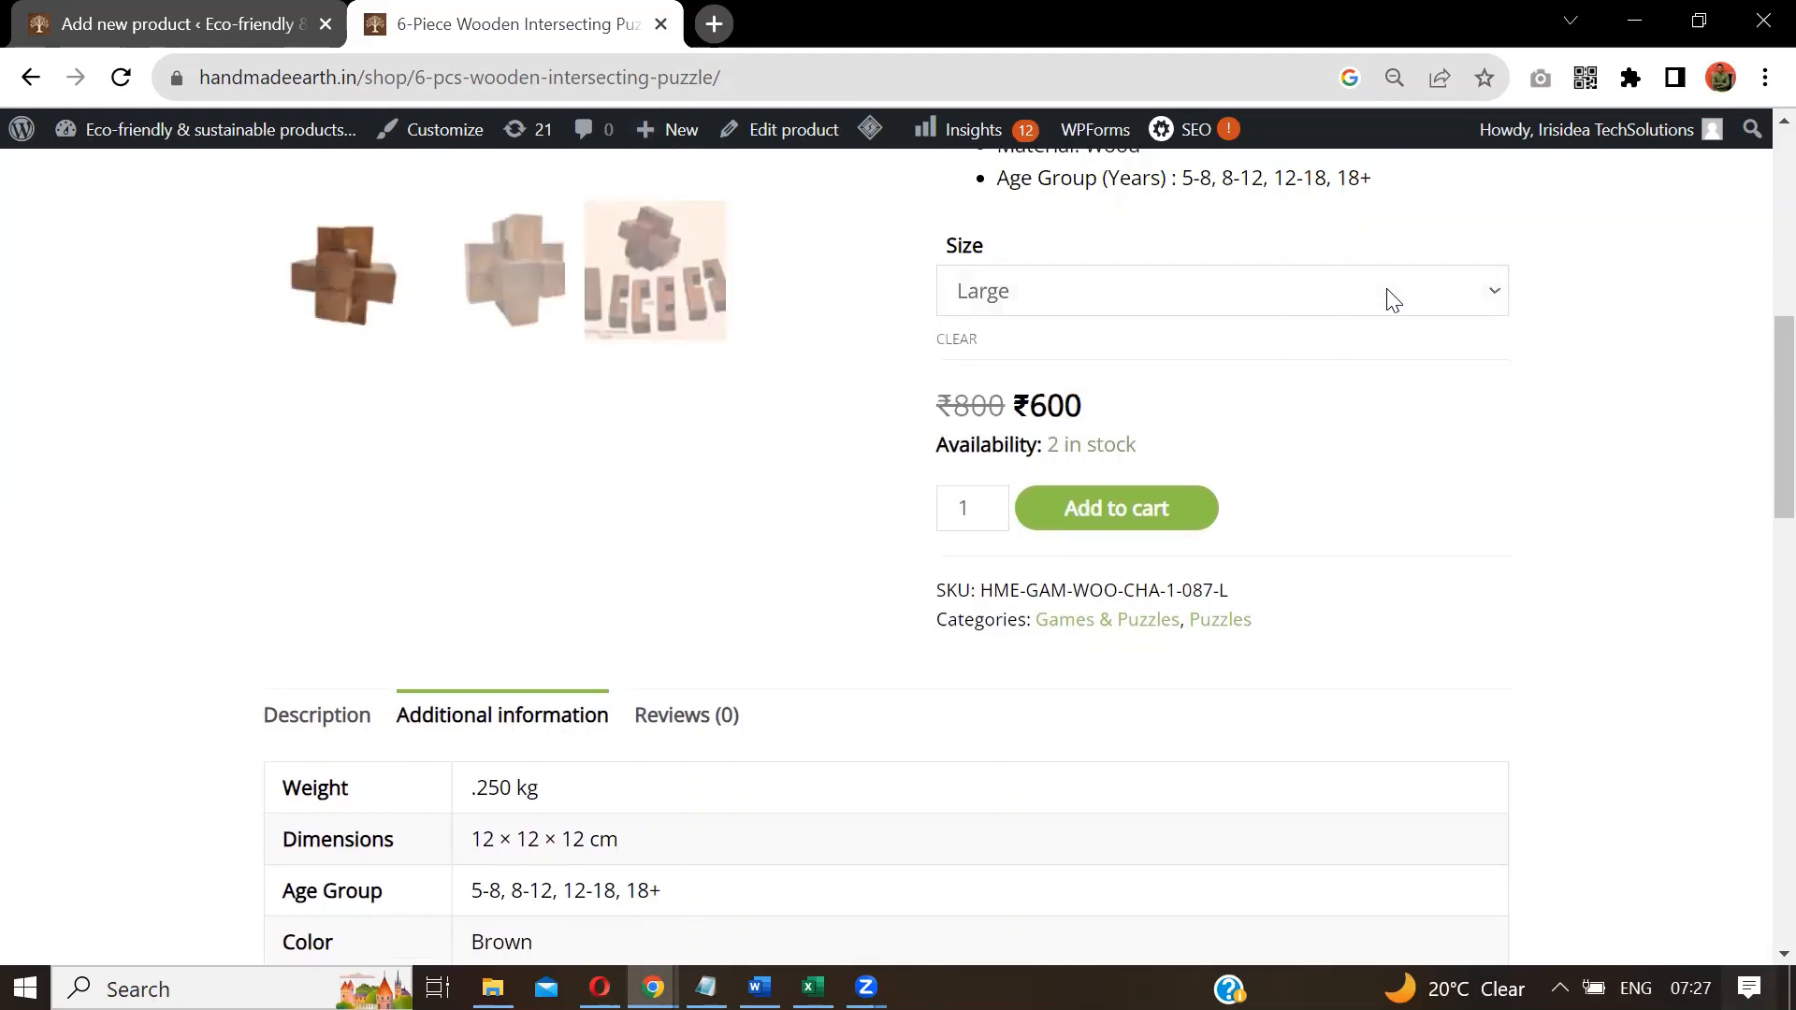
{"action": "left_click", "coordinate": [236, 16]}
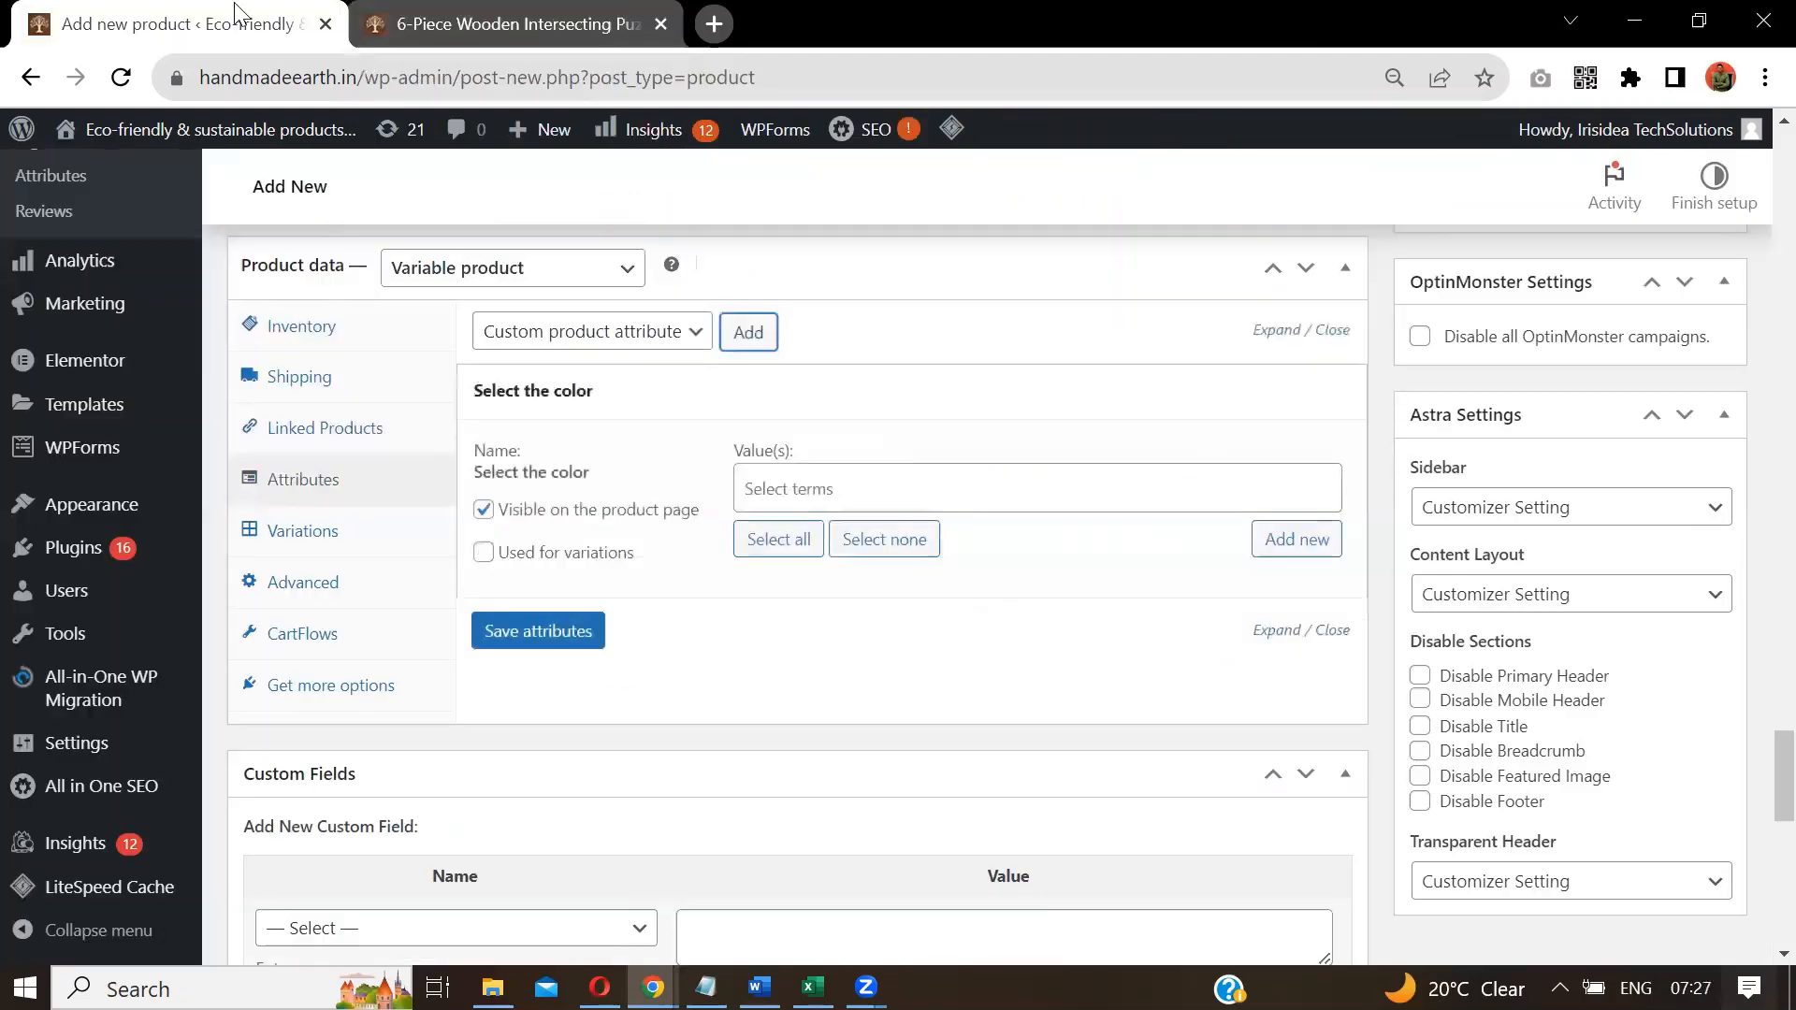
Set the "Select the color" attribute as used for variations, and try adding all its terms before clearing them.
{"action": "left_click", "coordinate": [484, 554]}
{"action": "left_click", "coordinate": [951, 500]}
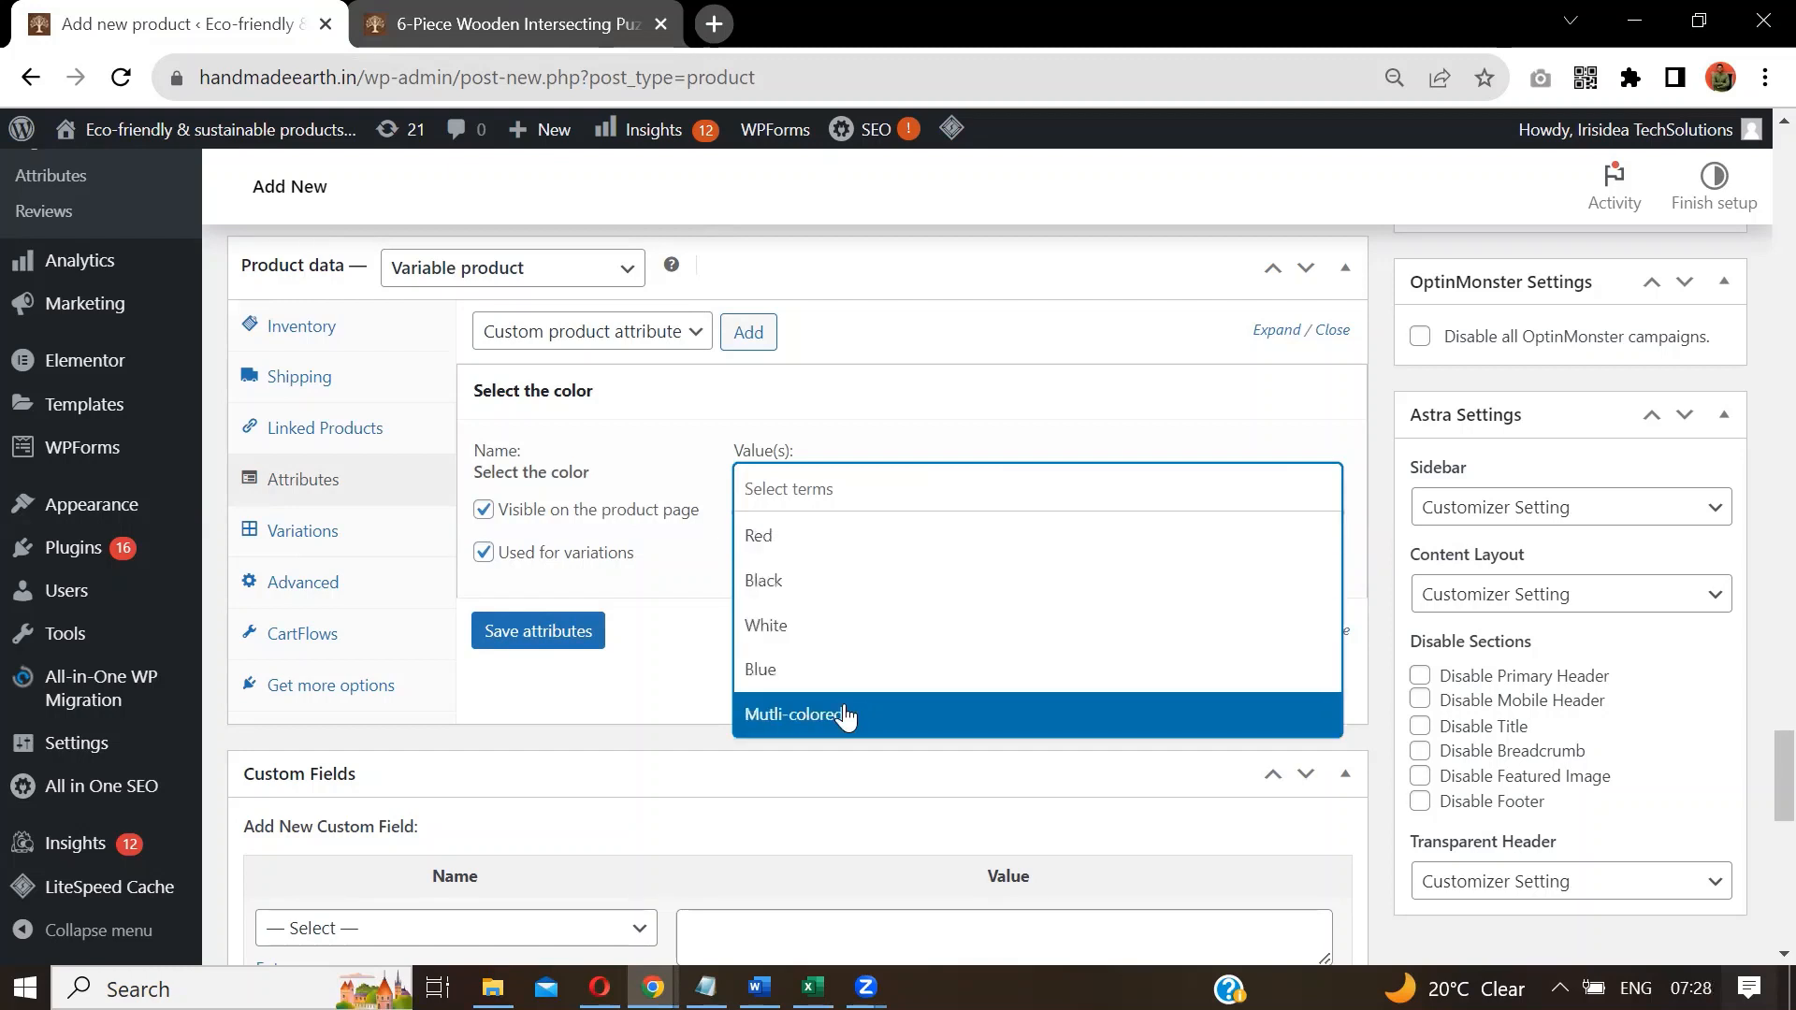
{"action": "left_click", "coordinate": [660, 697]}
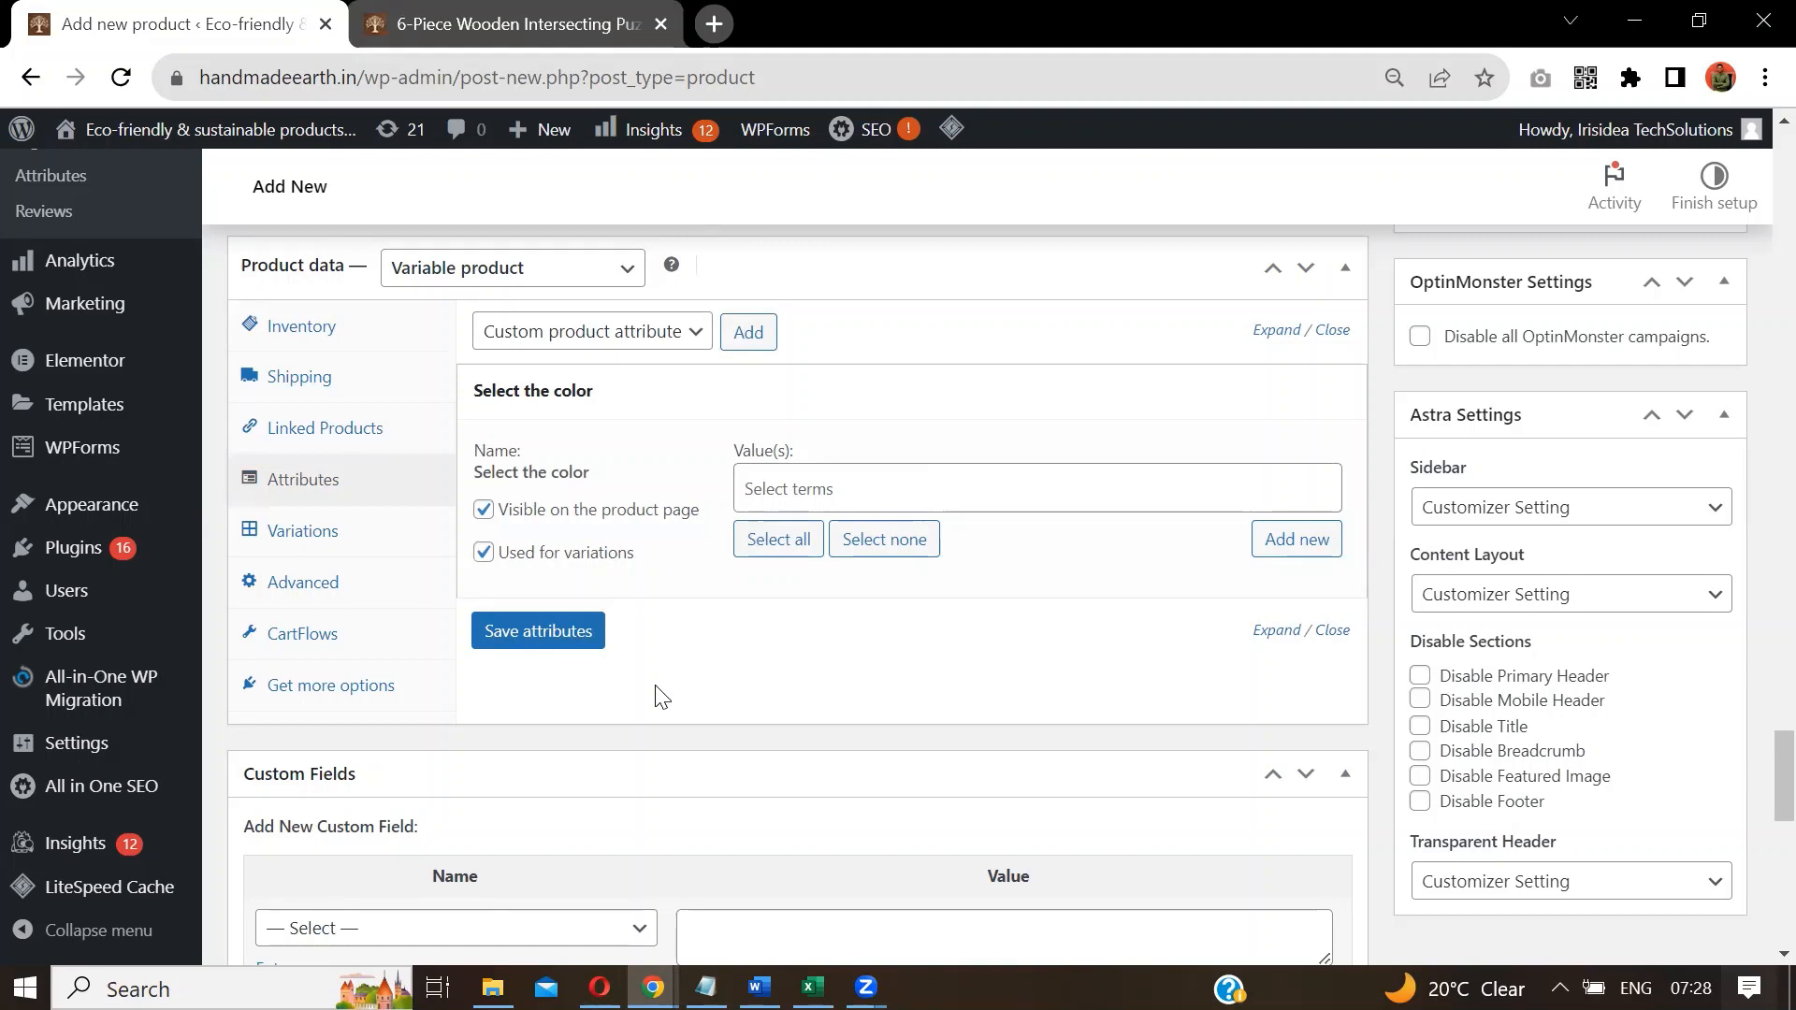
{"action": "left_click", "coordinate": [784, 541]}
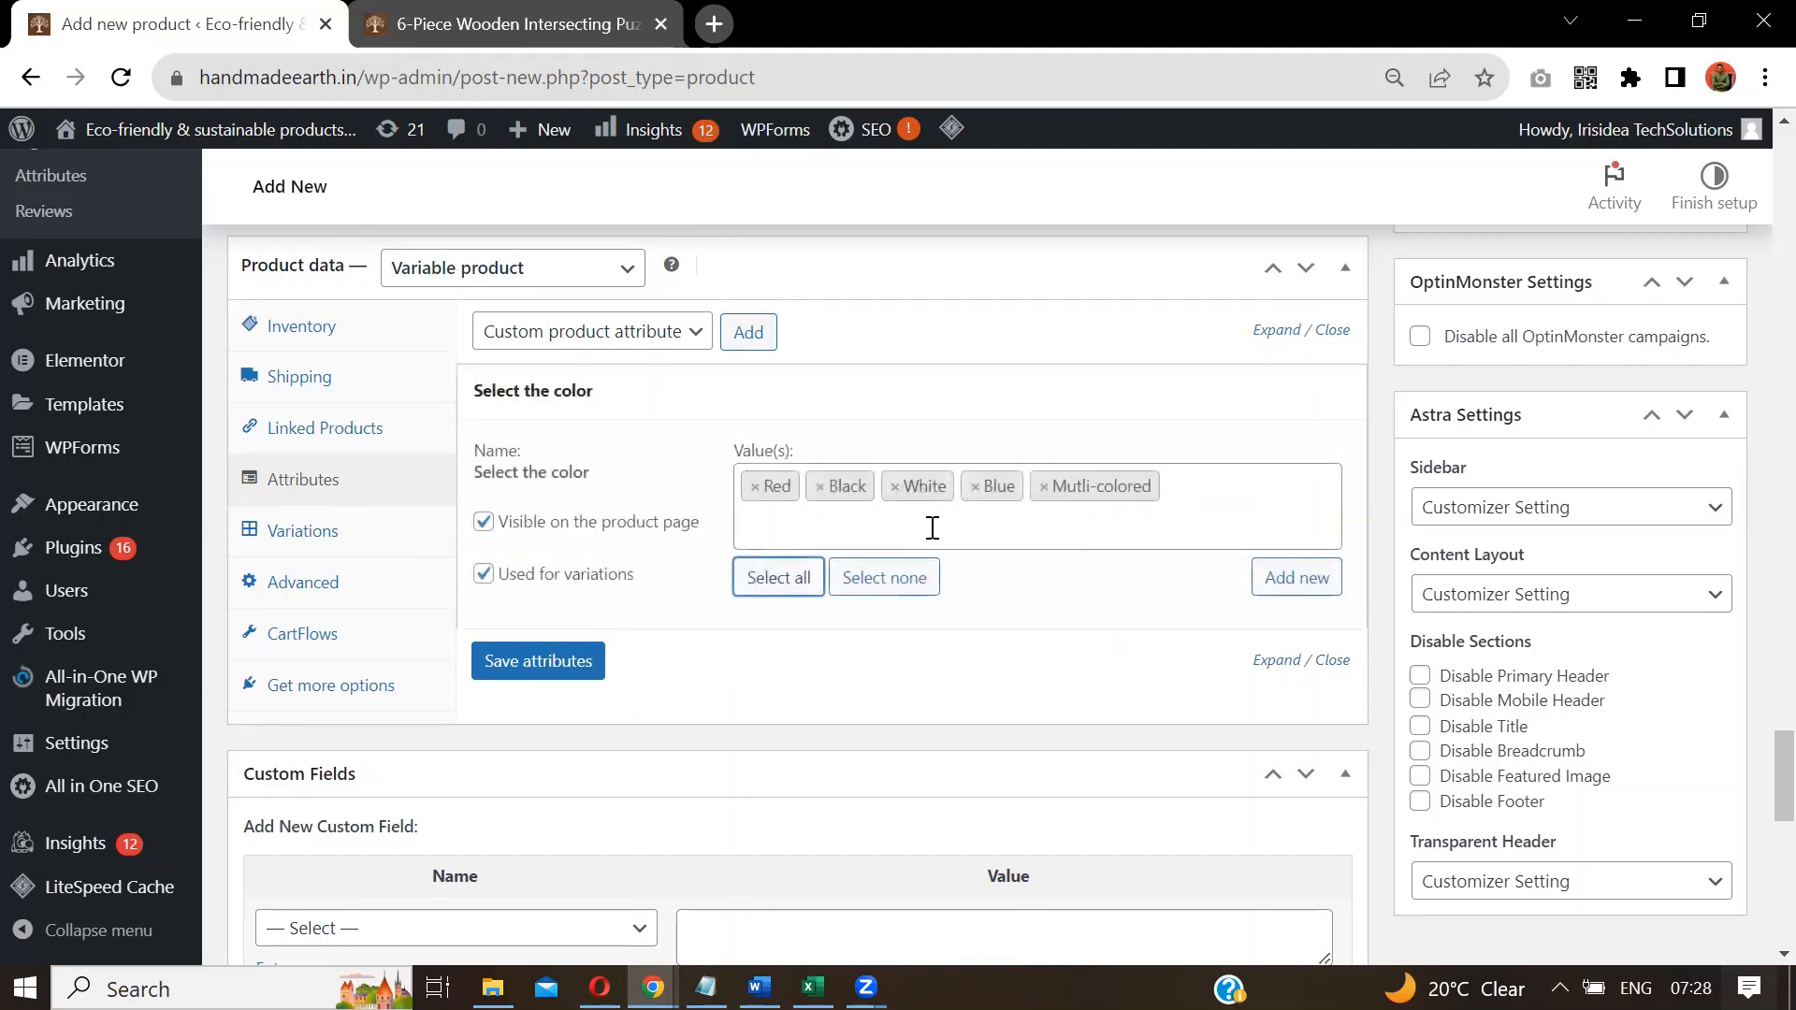
{"action": "left_click", "coordinate": [855, 586]}
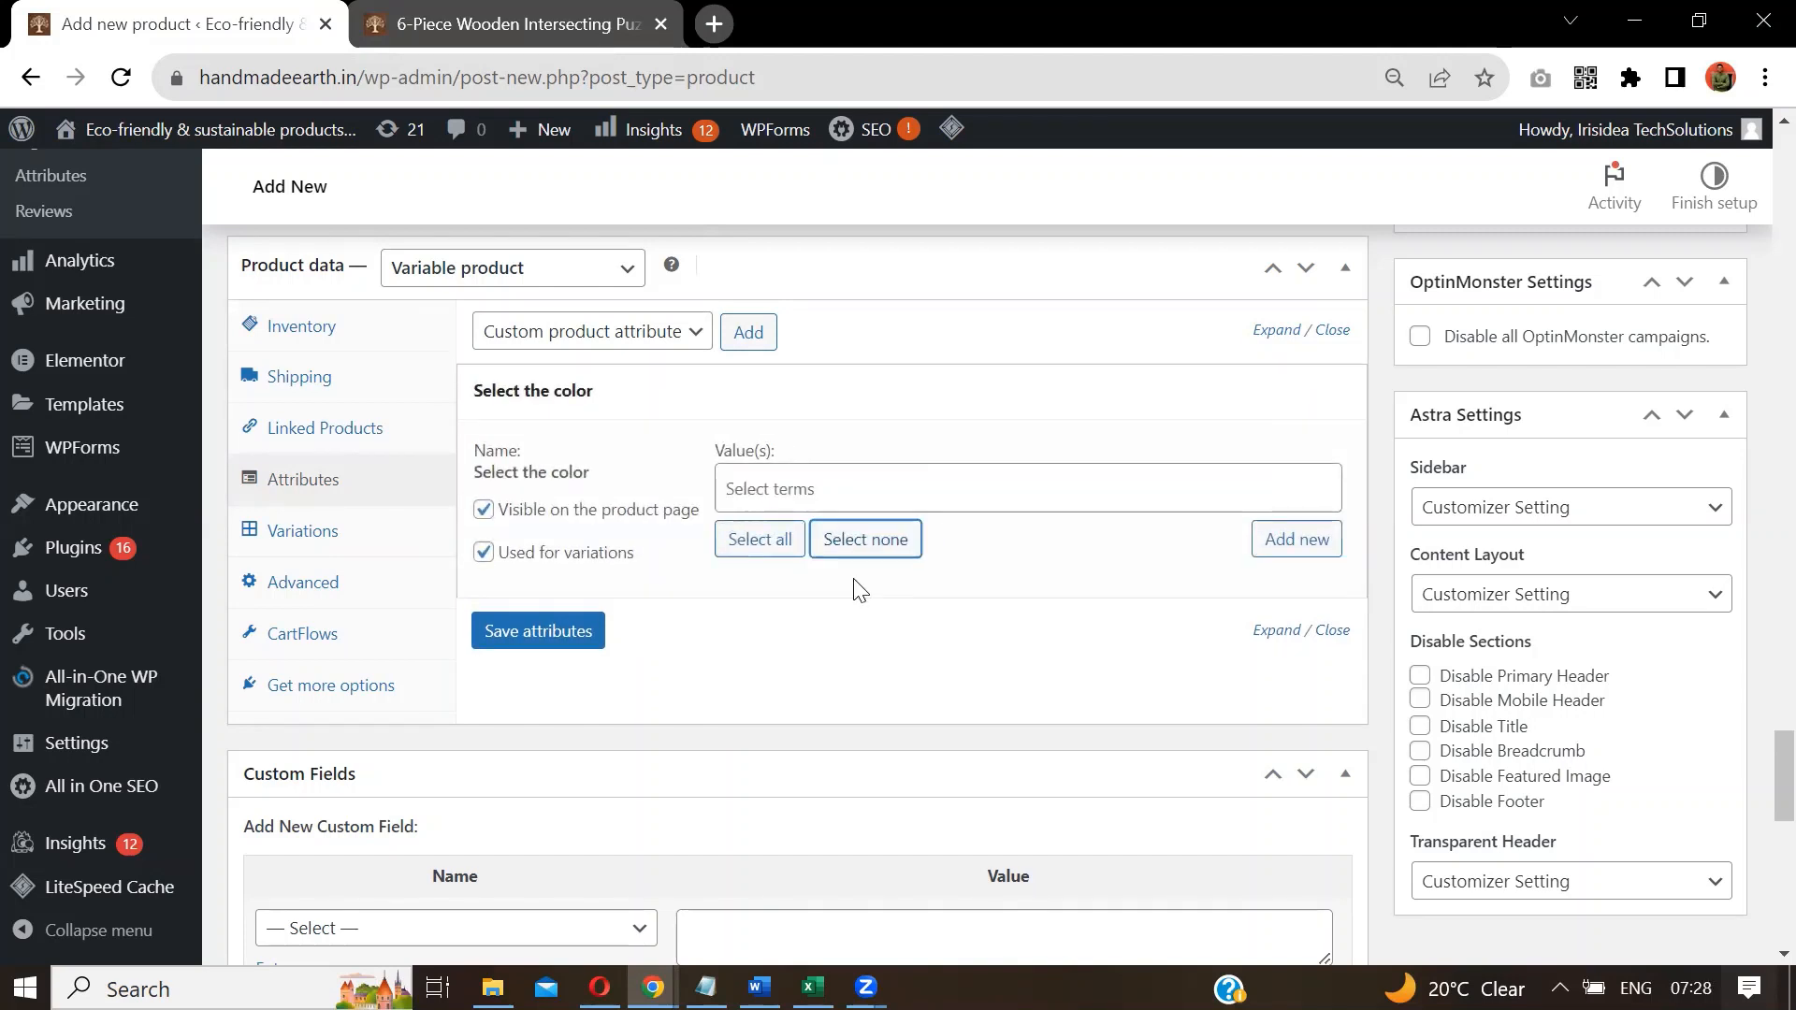
Assign the terms Red, Black and Blue to the "Select the color" attribute and save the attributes.
{"action": "left_click", "coordinate": [795, 487]}
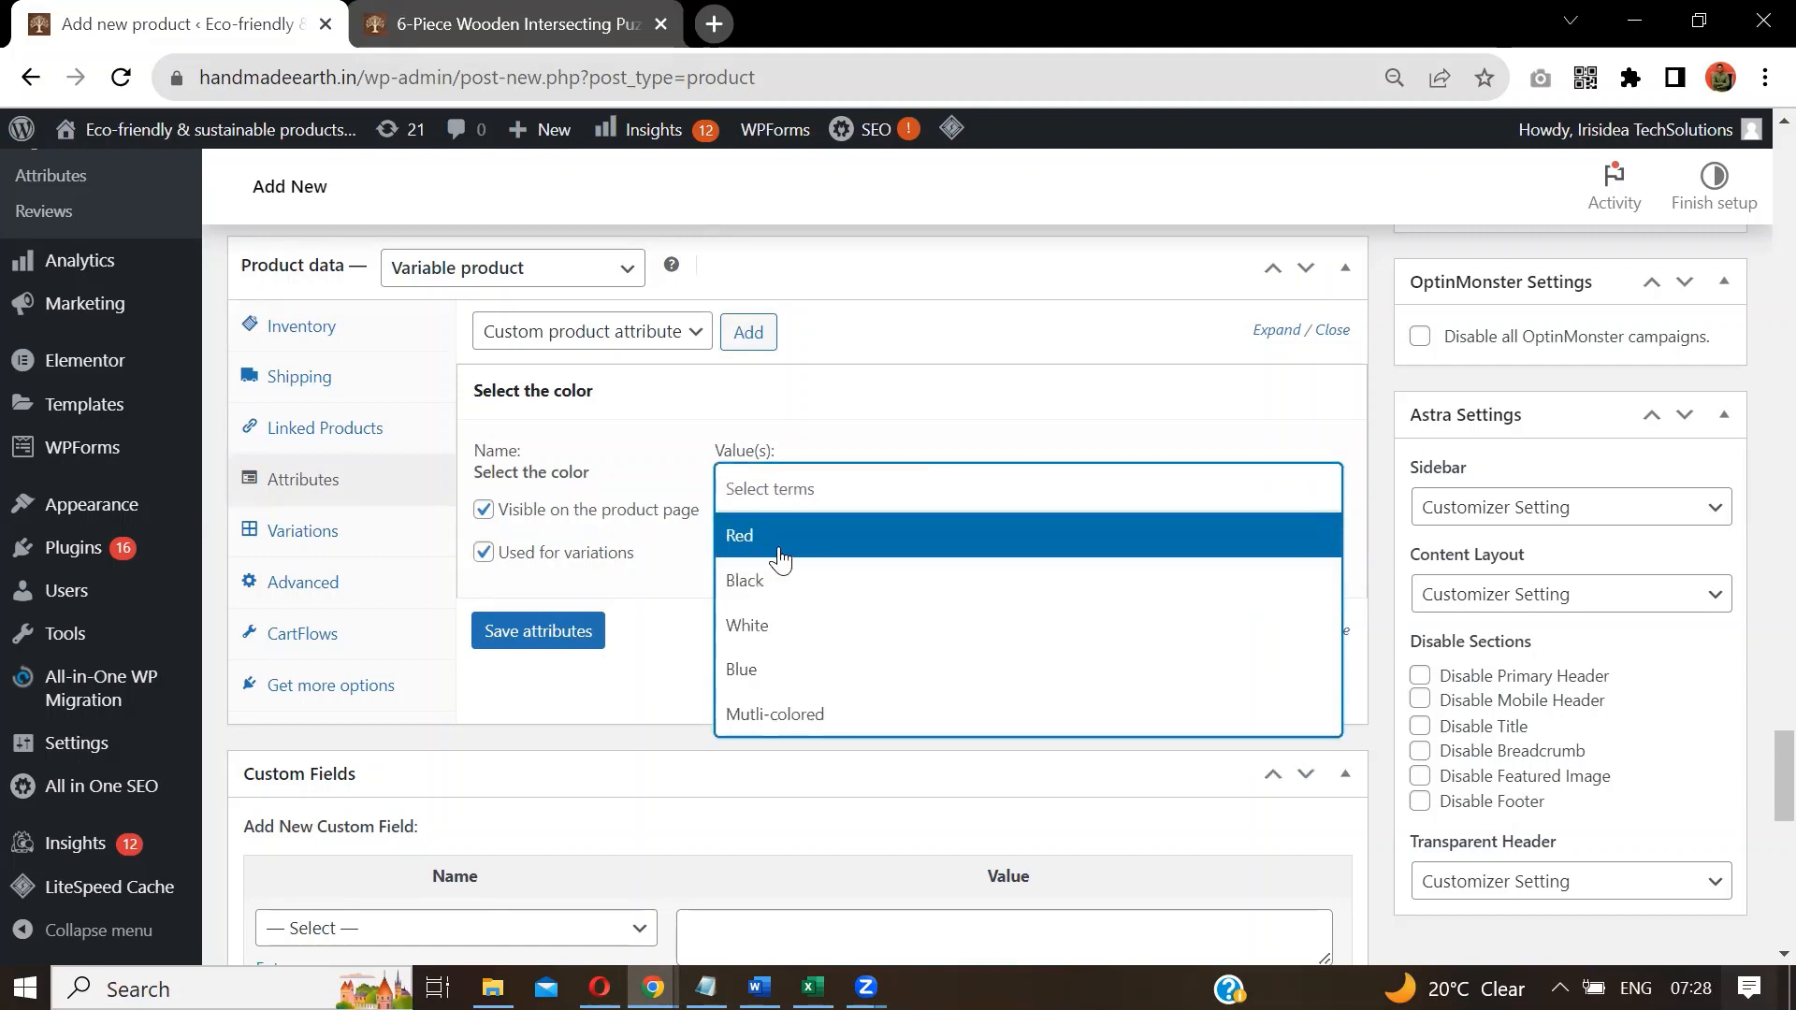
{"action": "left_click", "coordinate": [781, 537]}
{"action": "left_click", "coordinate": [861, 496]}
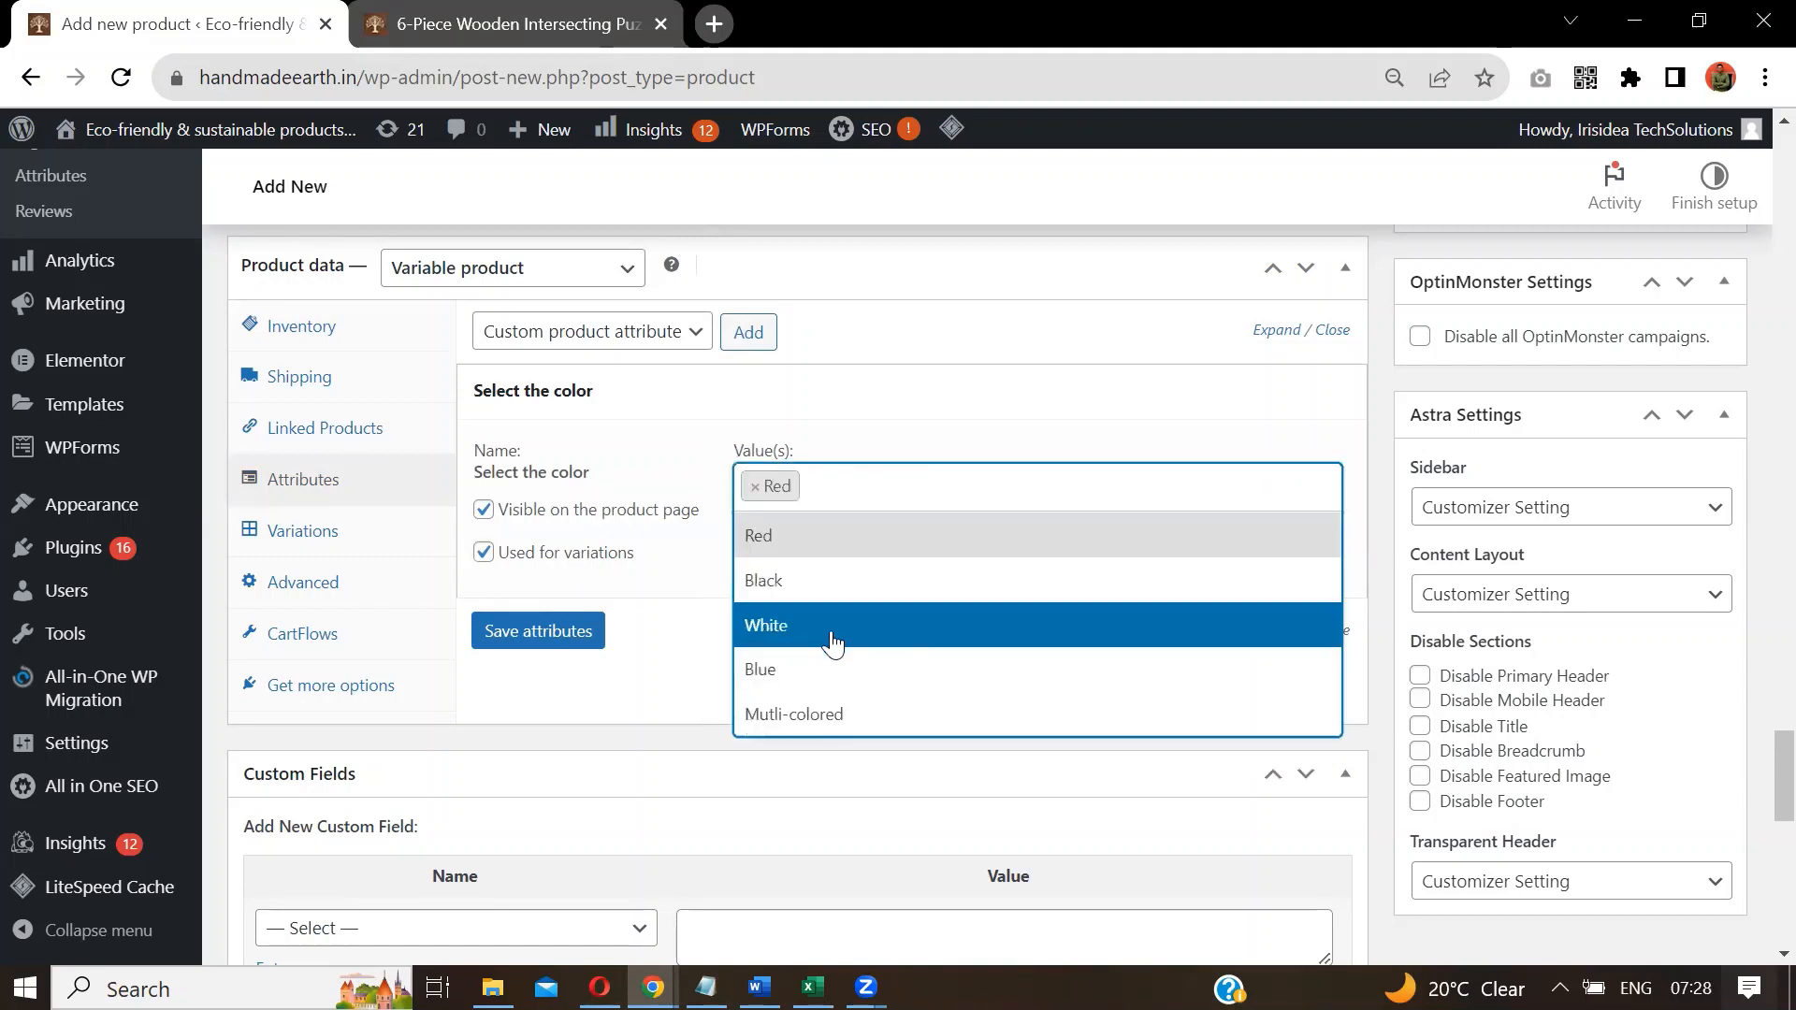
{"action": "left_click", "coordinate": [815, 576]}
{"action": "left_click", "coordinate": [931, 492]}
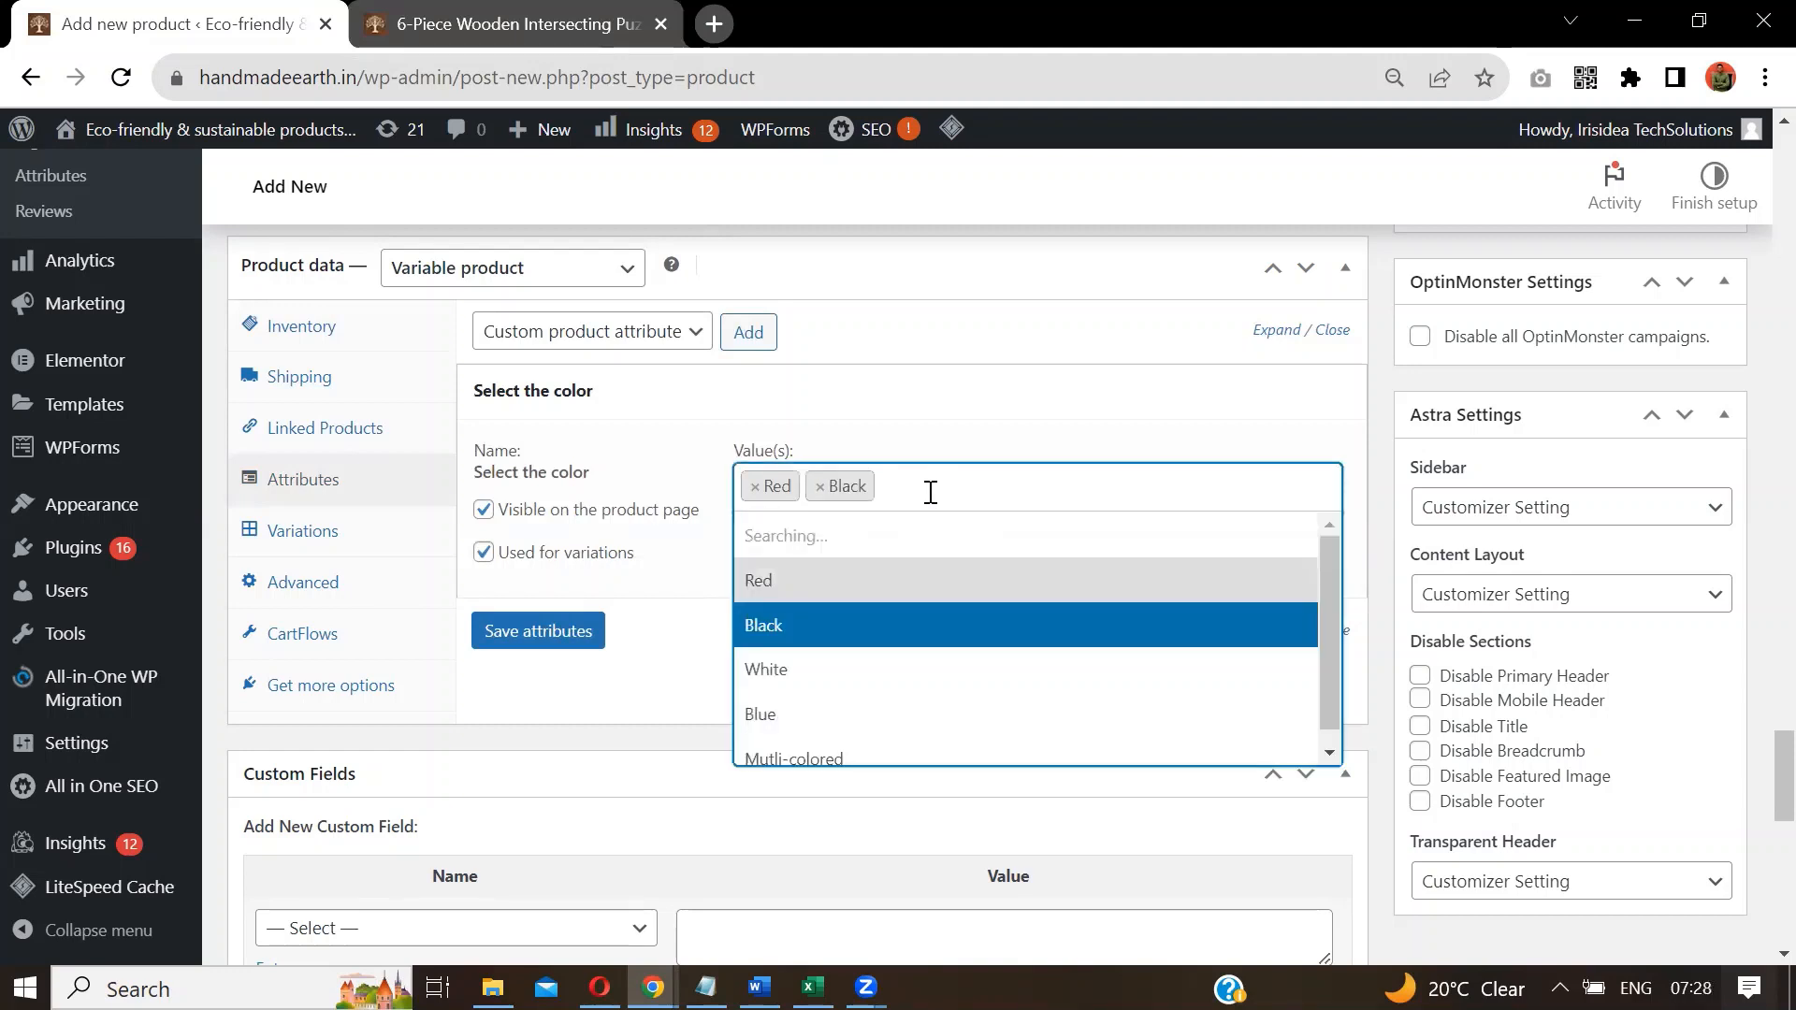
{"action": "left_click", "coordinate": [872, 709]}
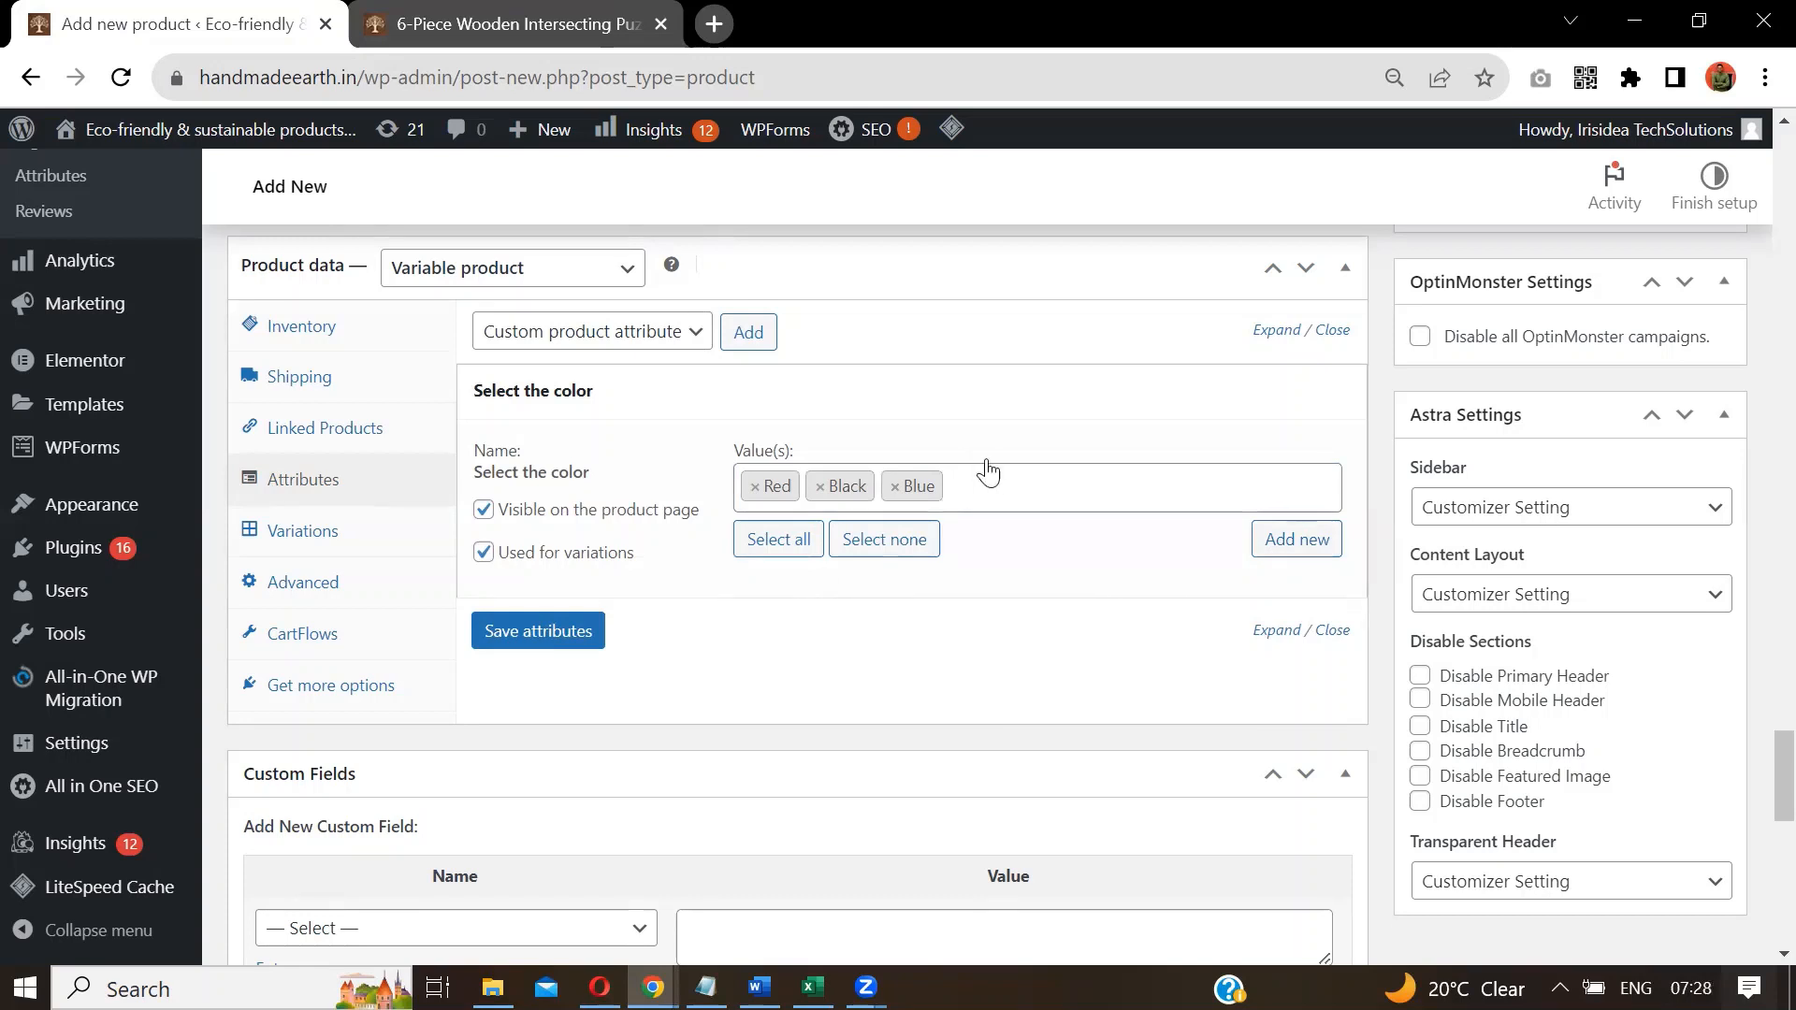
{"action": "left_click", "coordinate": [561, 632]}
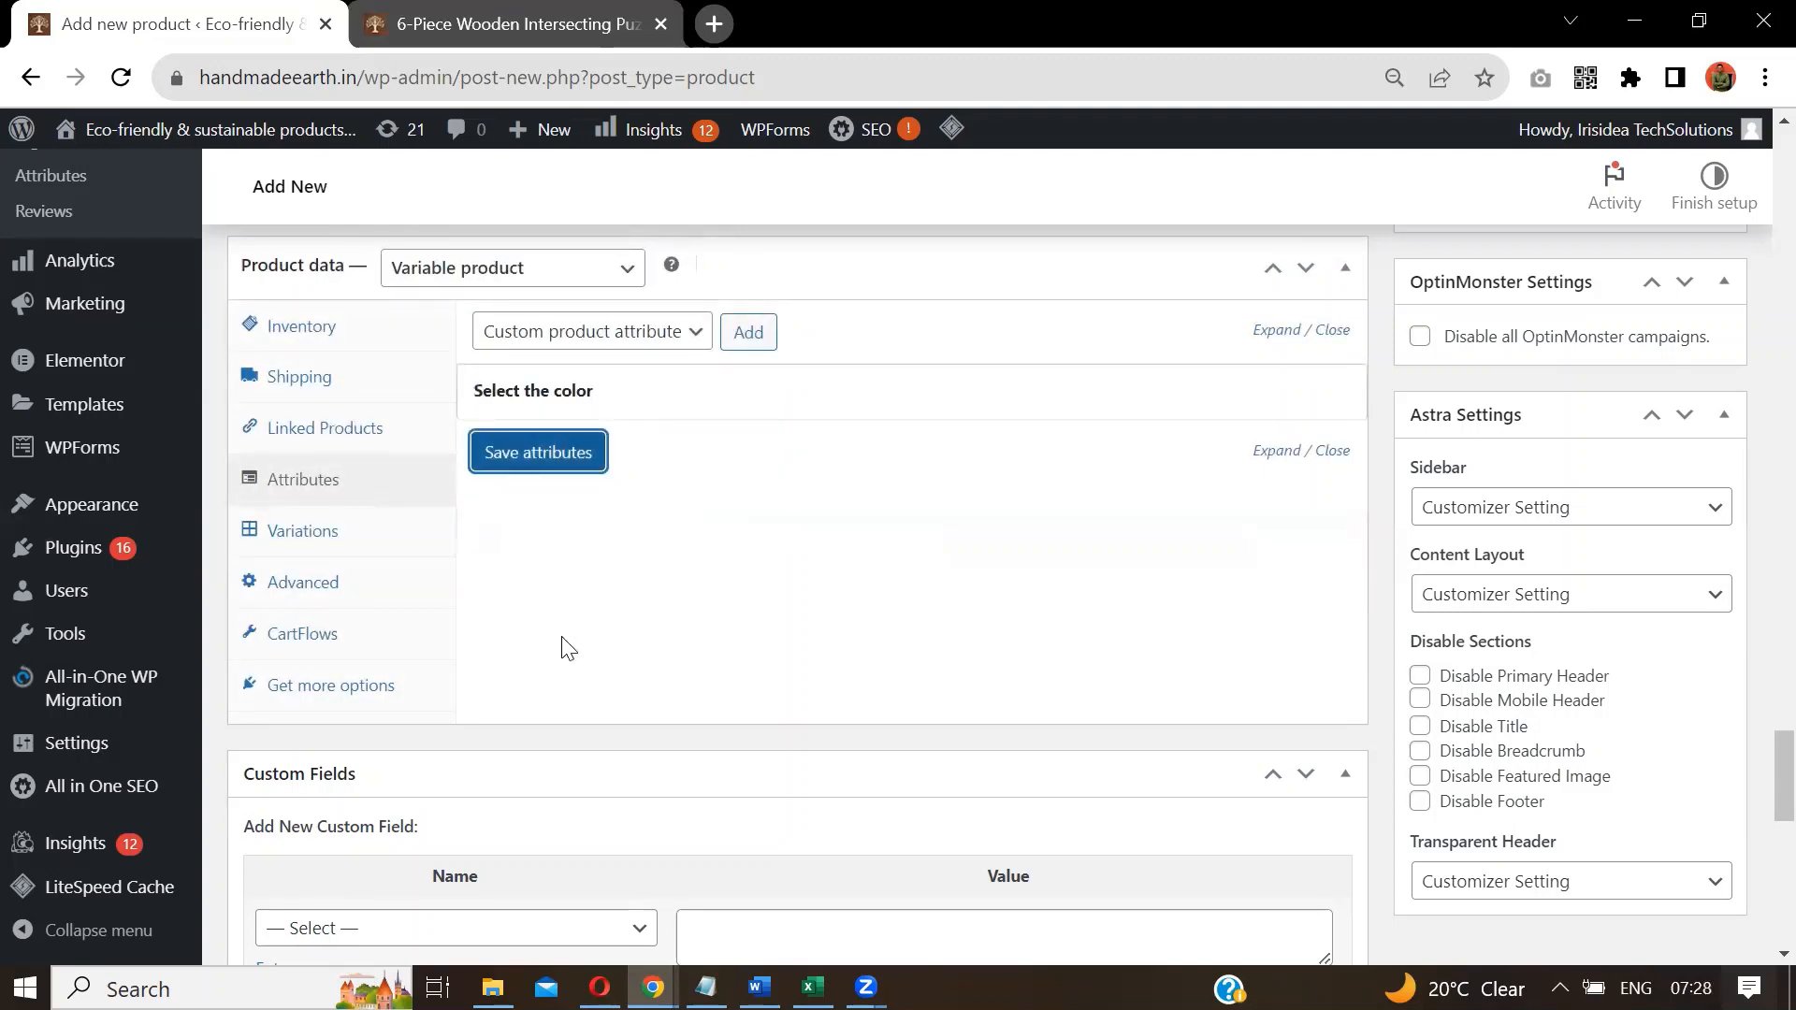
Expand the saved "Select the color" attribute to review its terms and its visibility and variation options.
{"action": "left_click", "coordinate": [722, 409]}
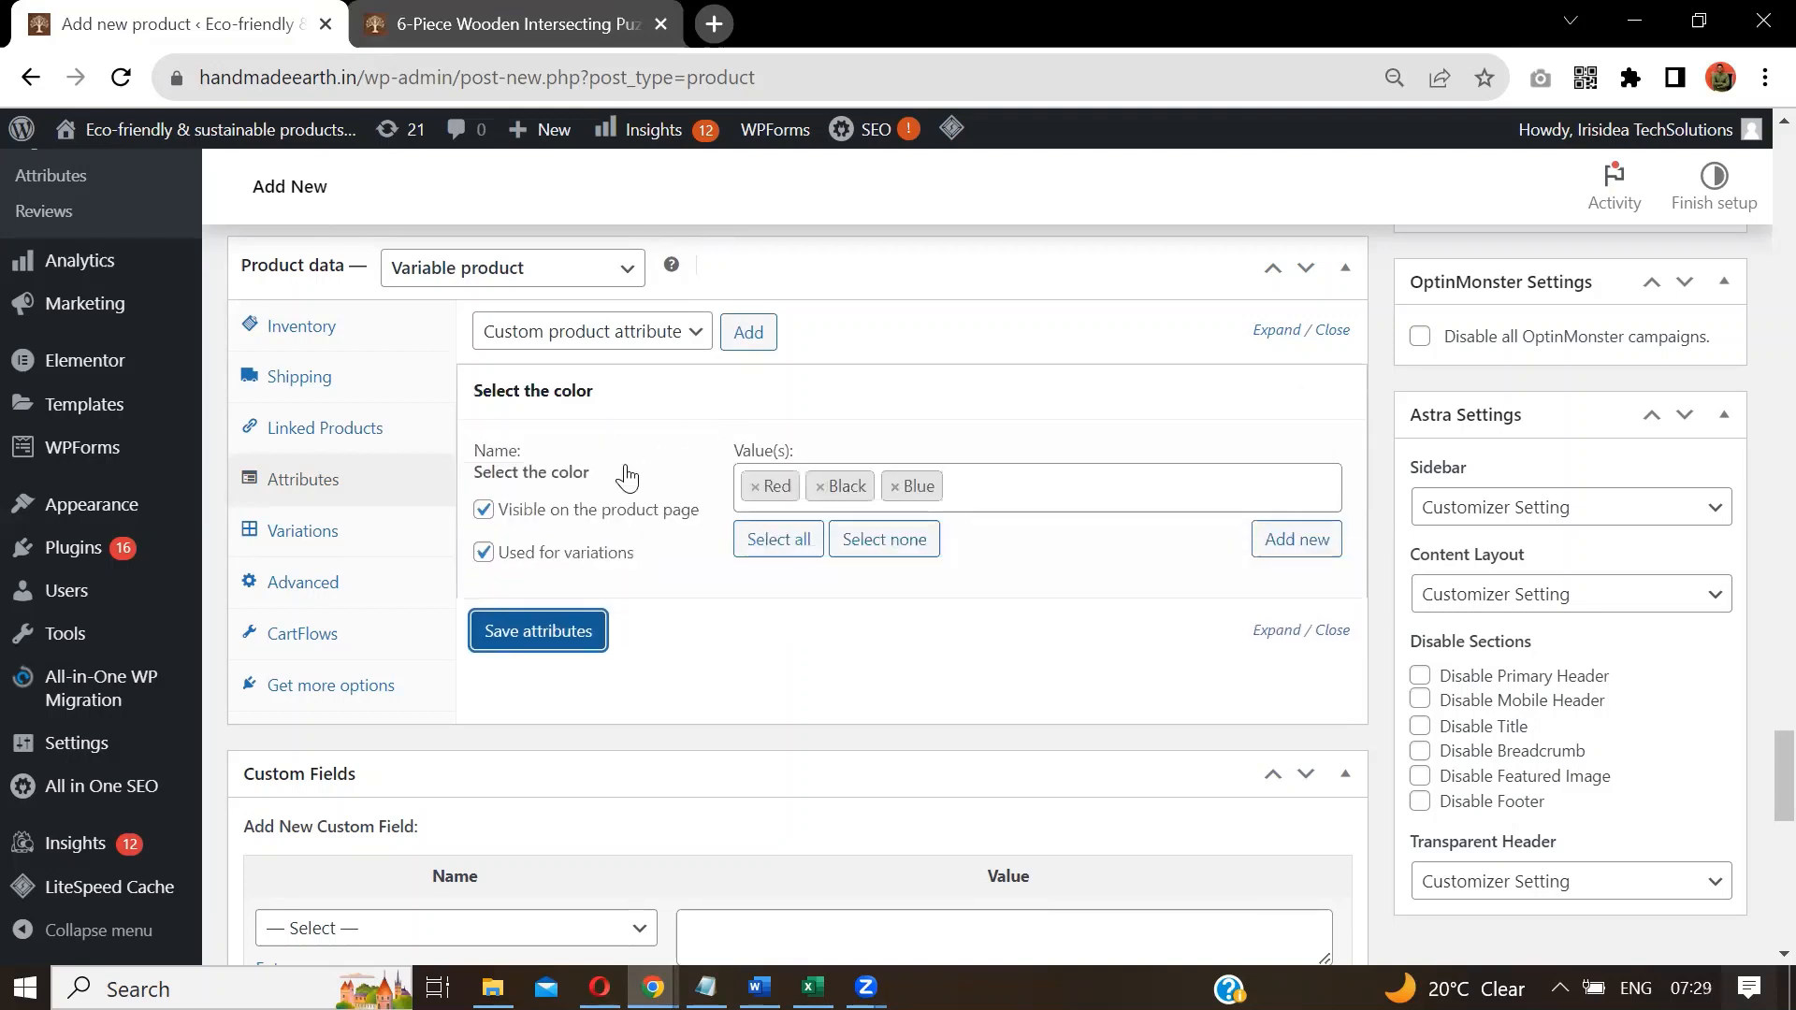
{"action": "left_click", "coordinate": [709, 418]}
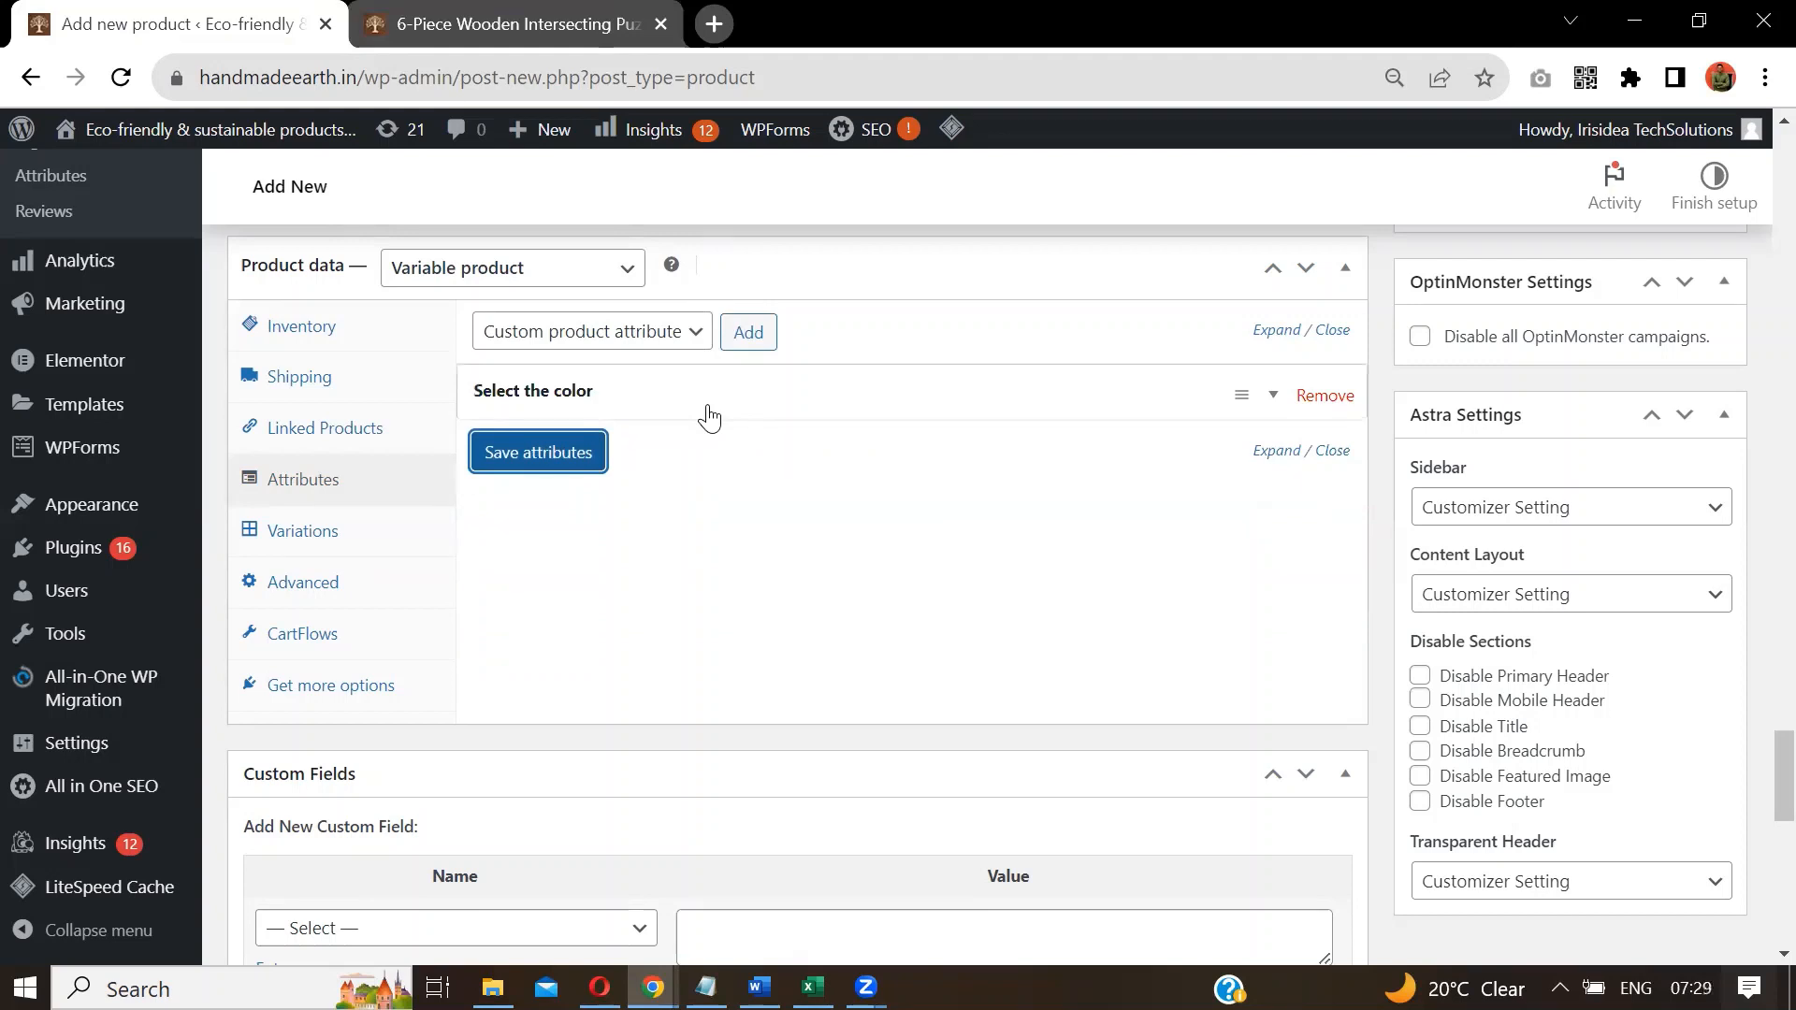
{"action": "left_click", "coordinate": [709, 418]}
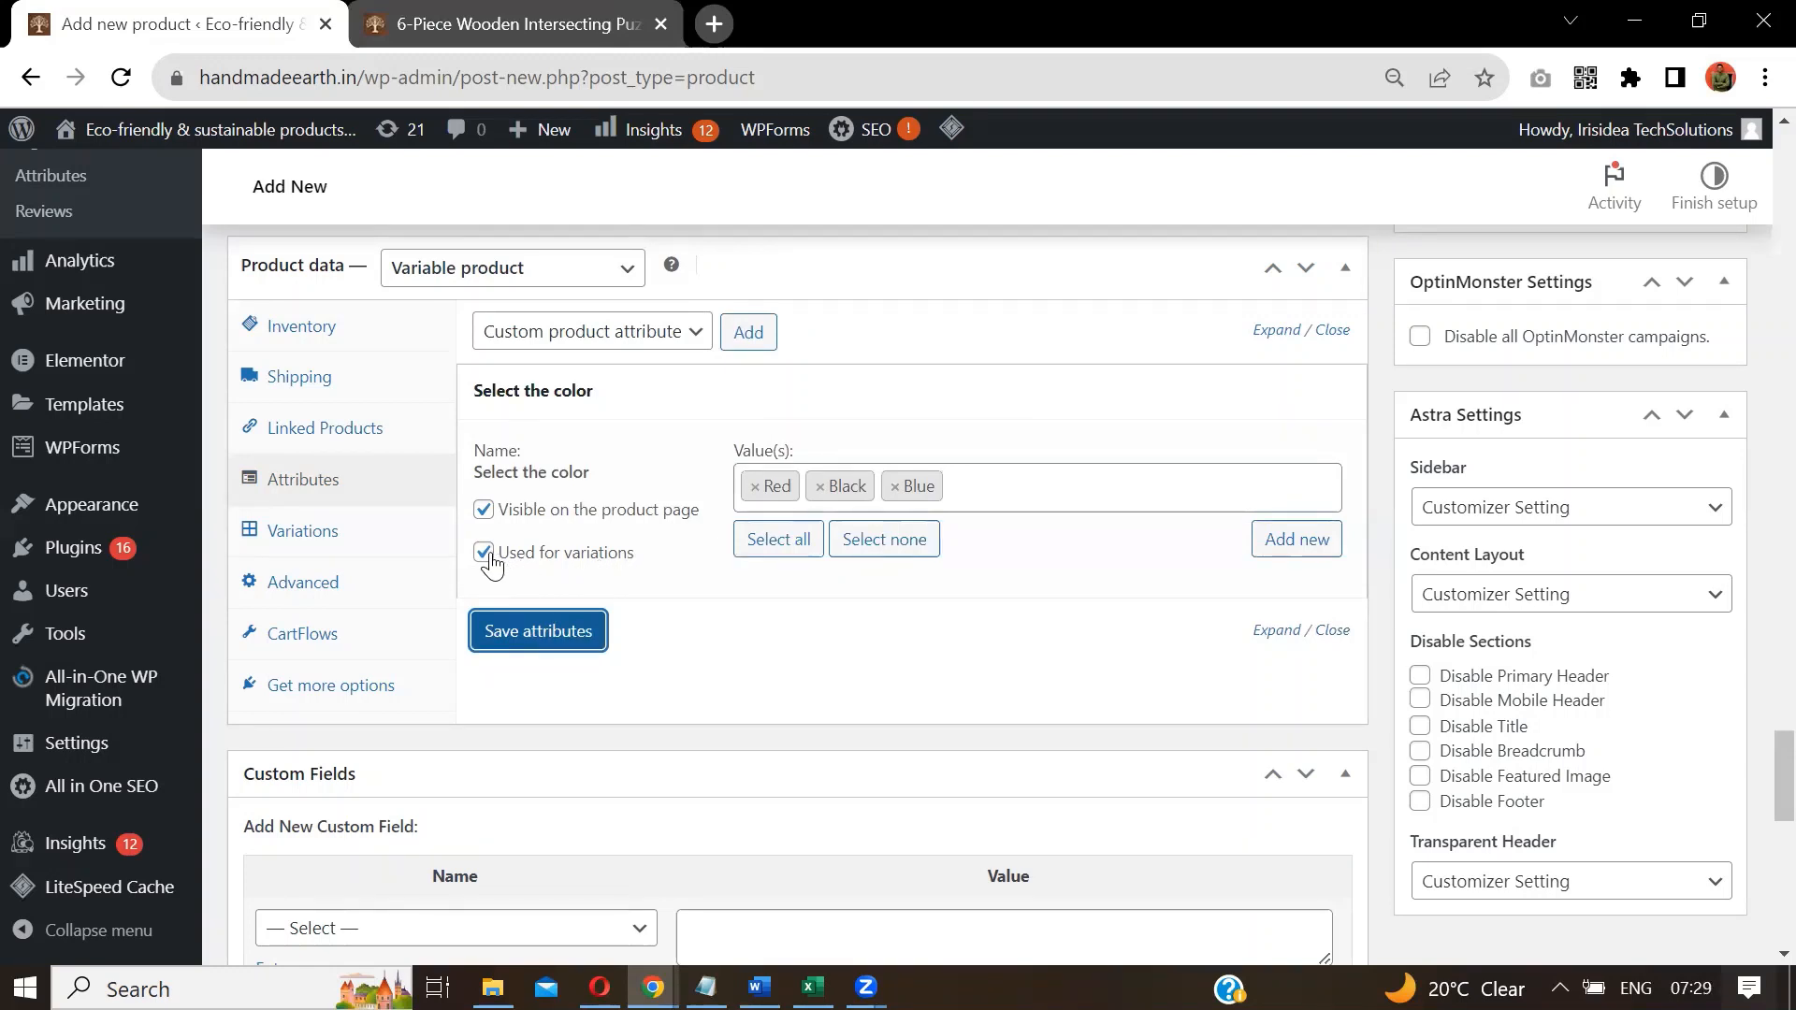
Collapse the "Select the color" attribute and add a first variation to the product.
{"action": "left_click", "coordinate": [719, 400]}
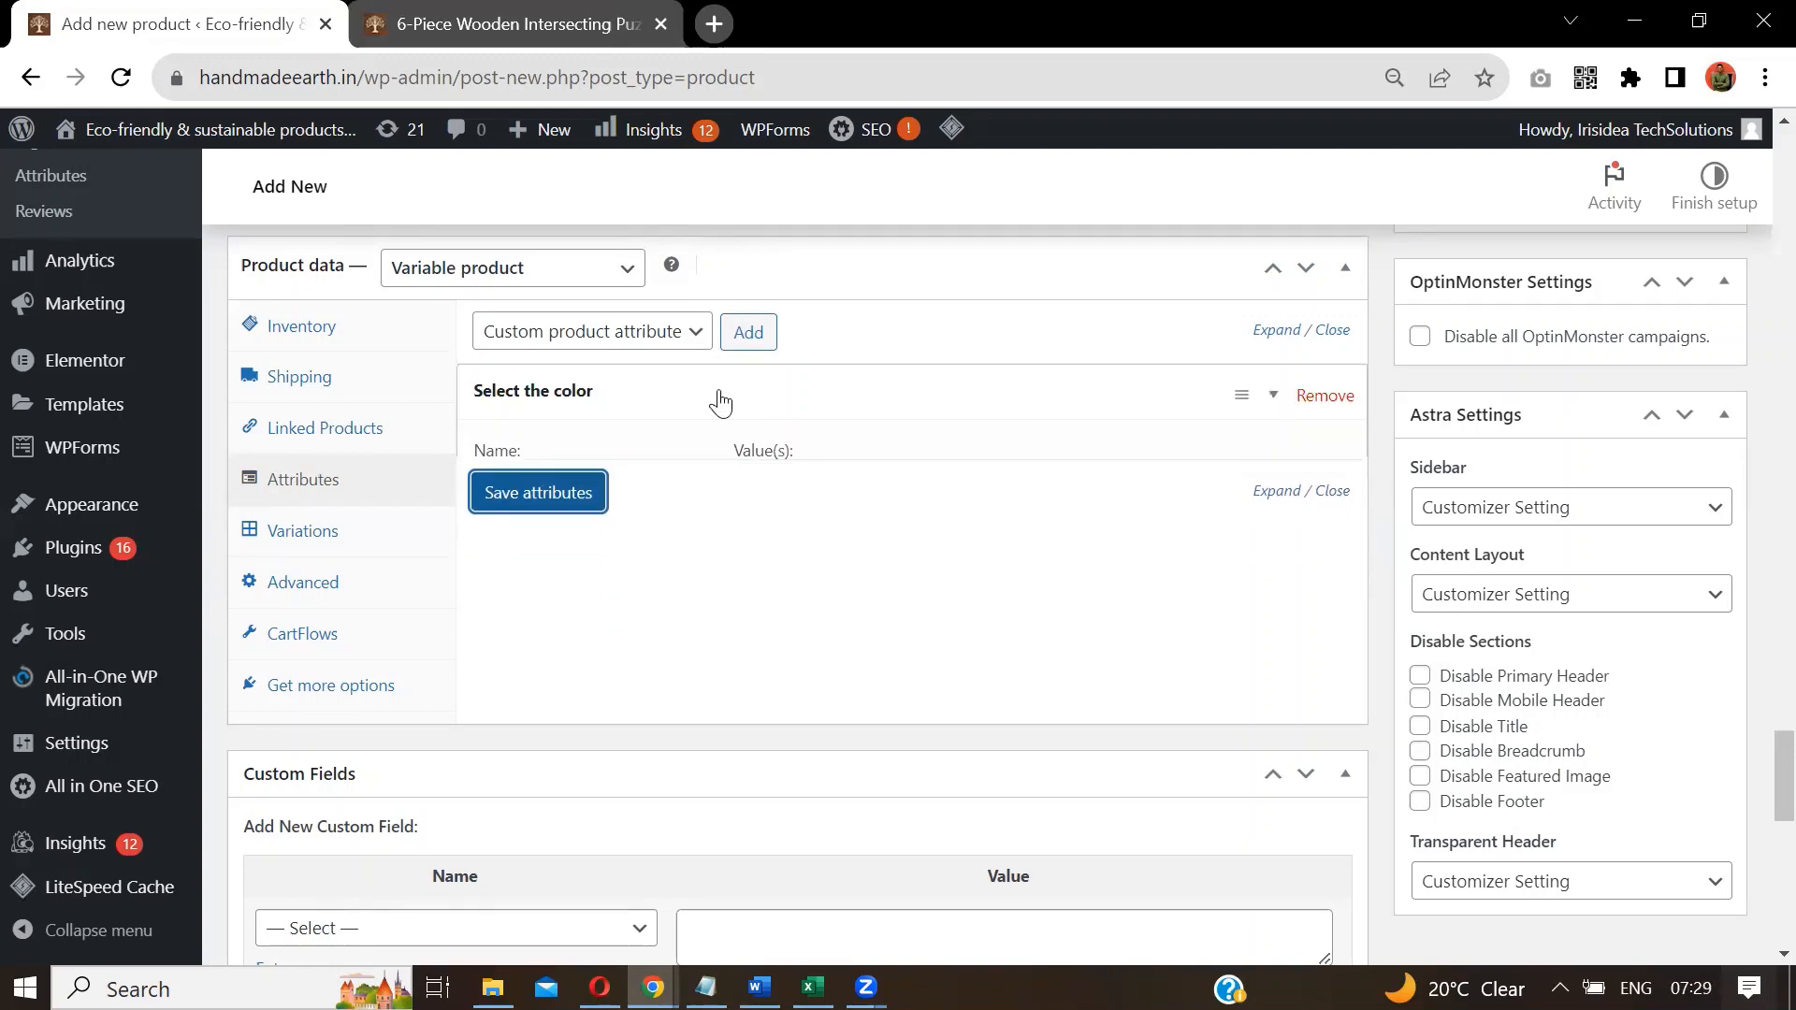
{"action": "left_click", "coordinate": [298, 534]}
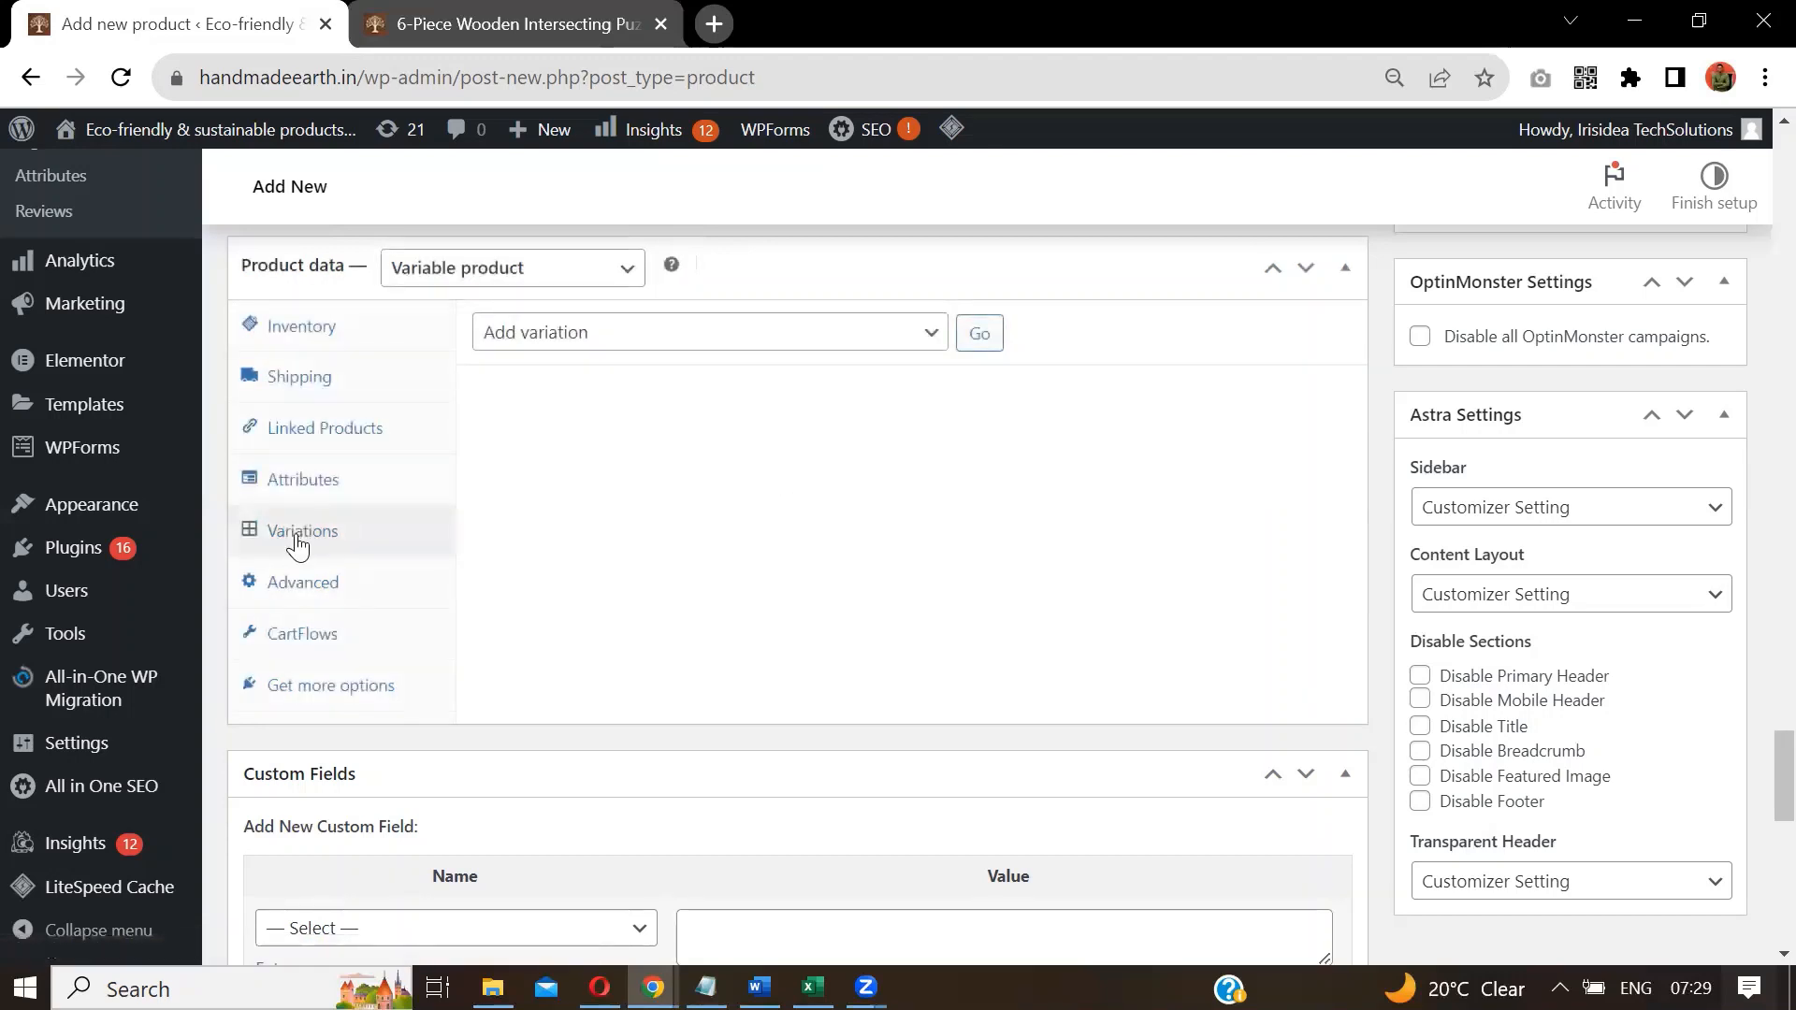
{"action": "left_click", "coordinate": [859, 343]}
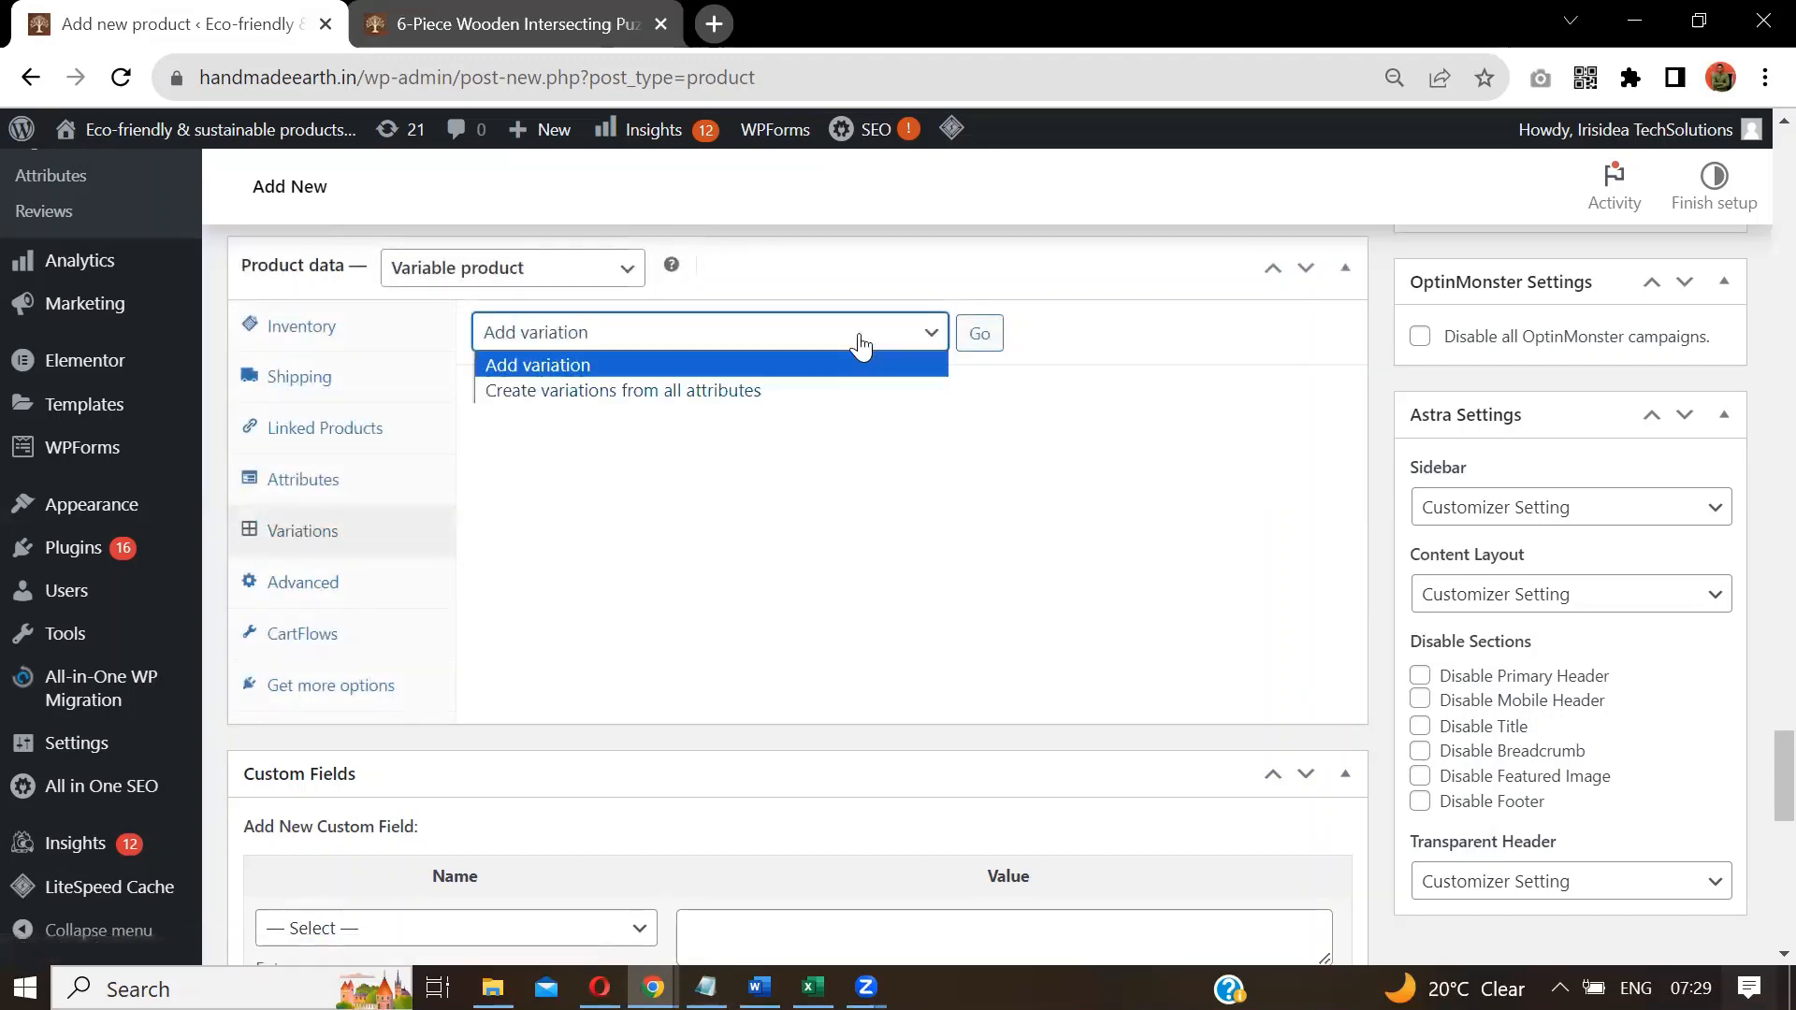
{"action": "left_click", "coordinate": [778, 374]}
{"action": "left_click", "coordinate": [980, 335]}
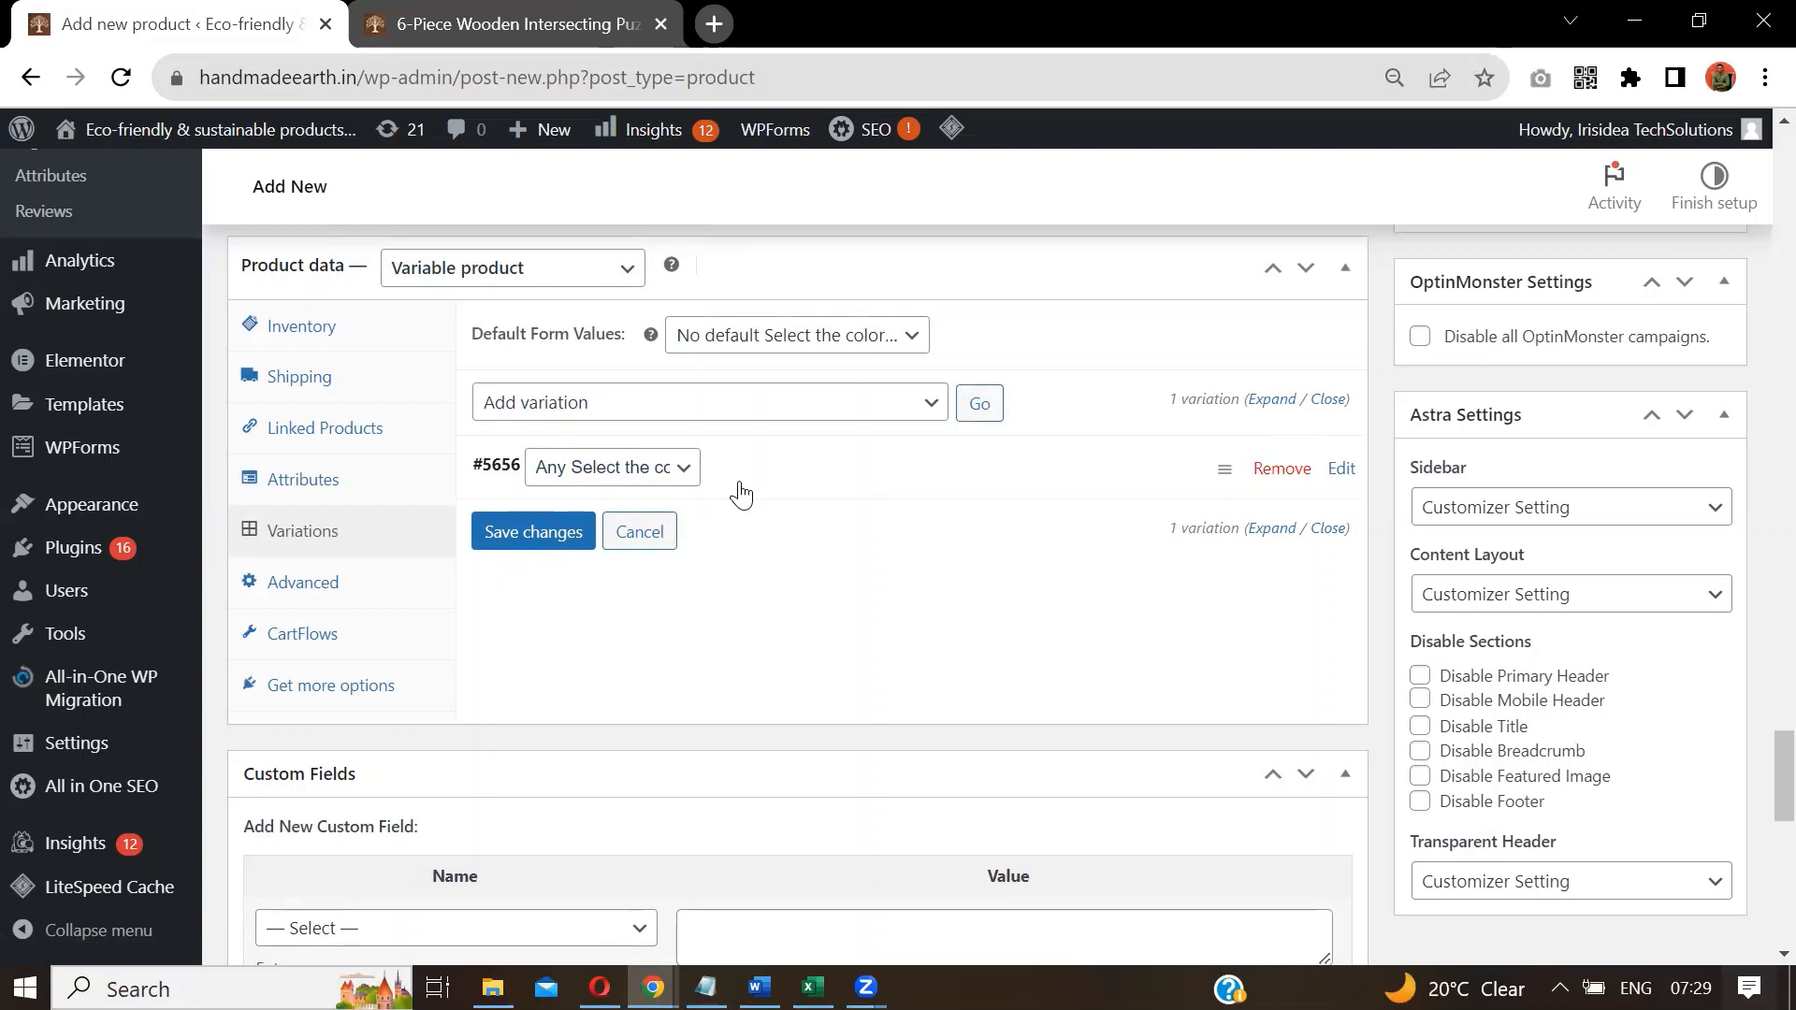
Set the new variation's color to Red.
{"action": "left_click", "coordinate": [684, 475]}
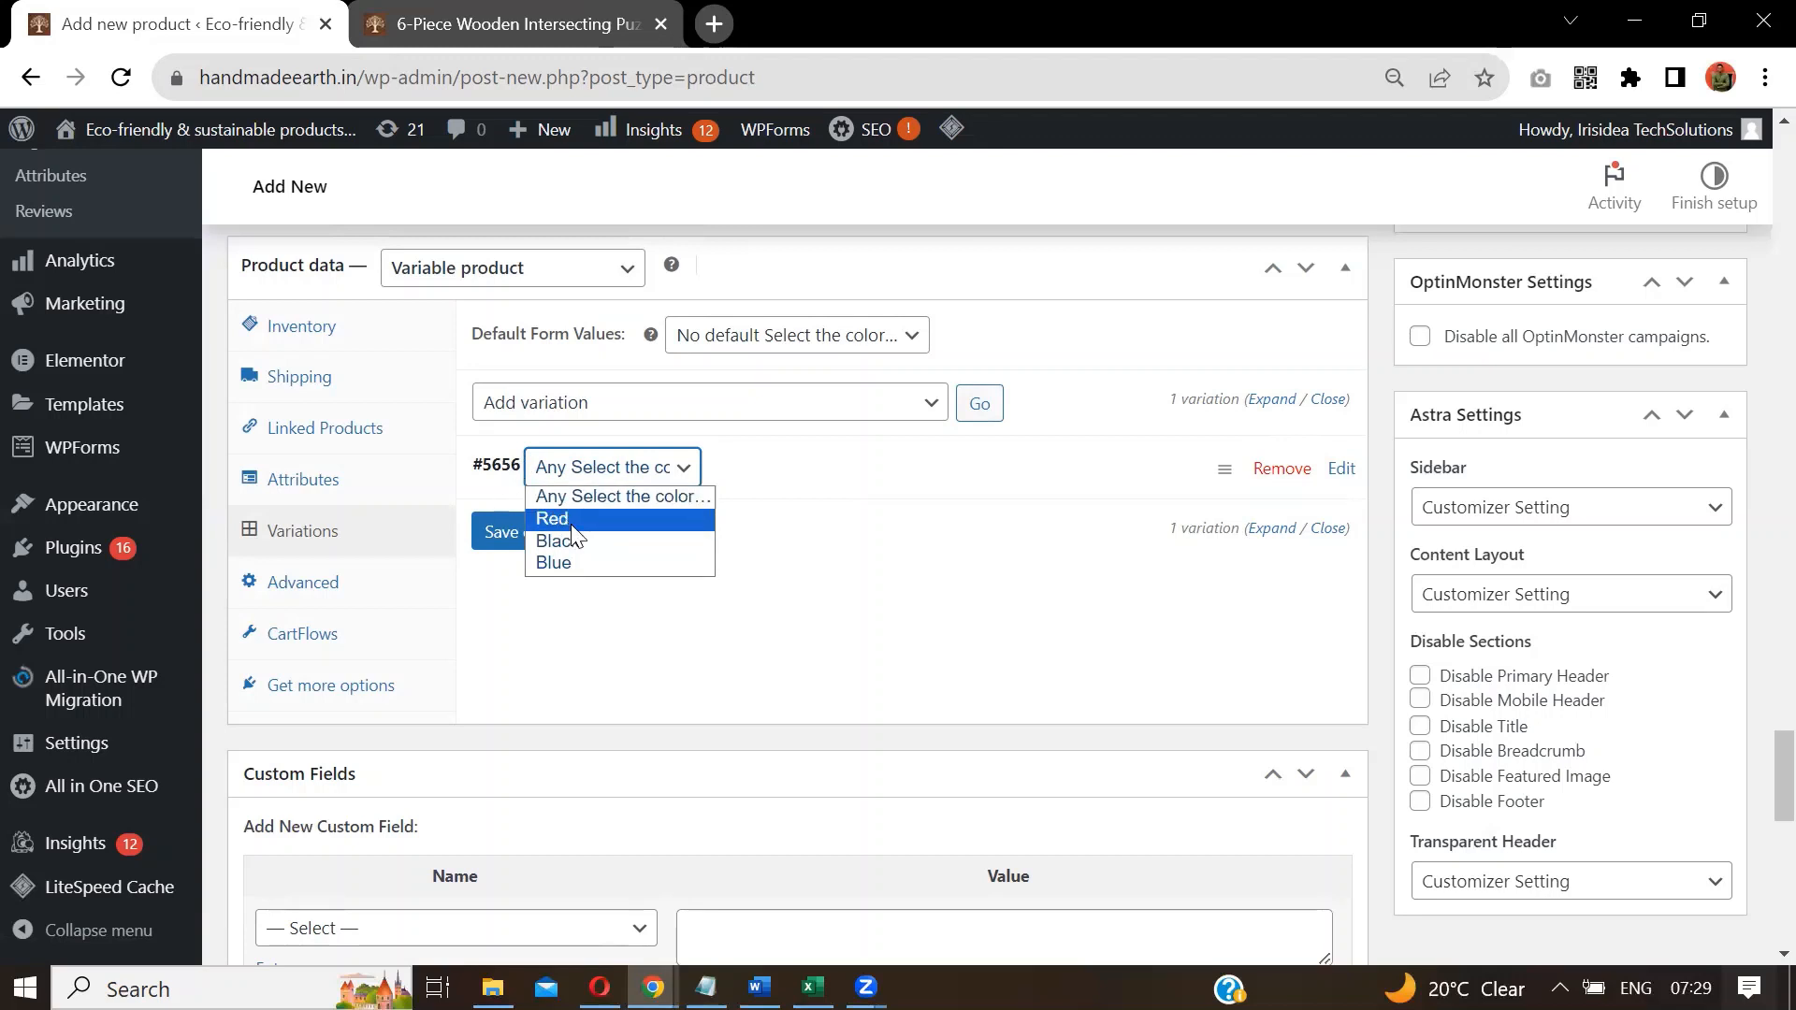
{"action": "left_click", "coordinate": [799, 649]}
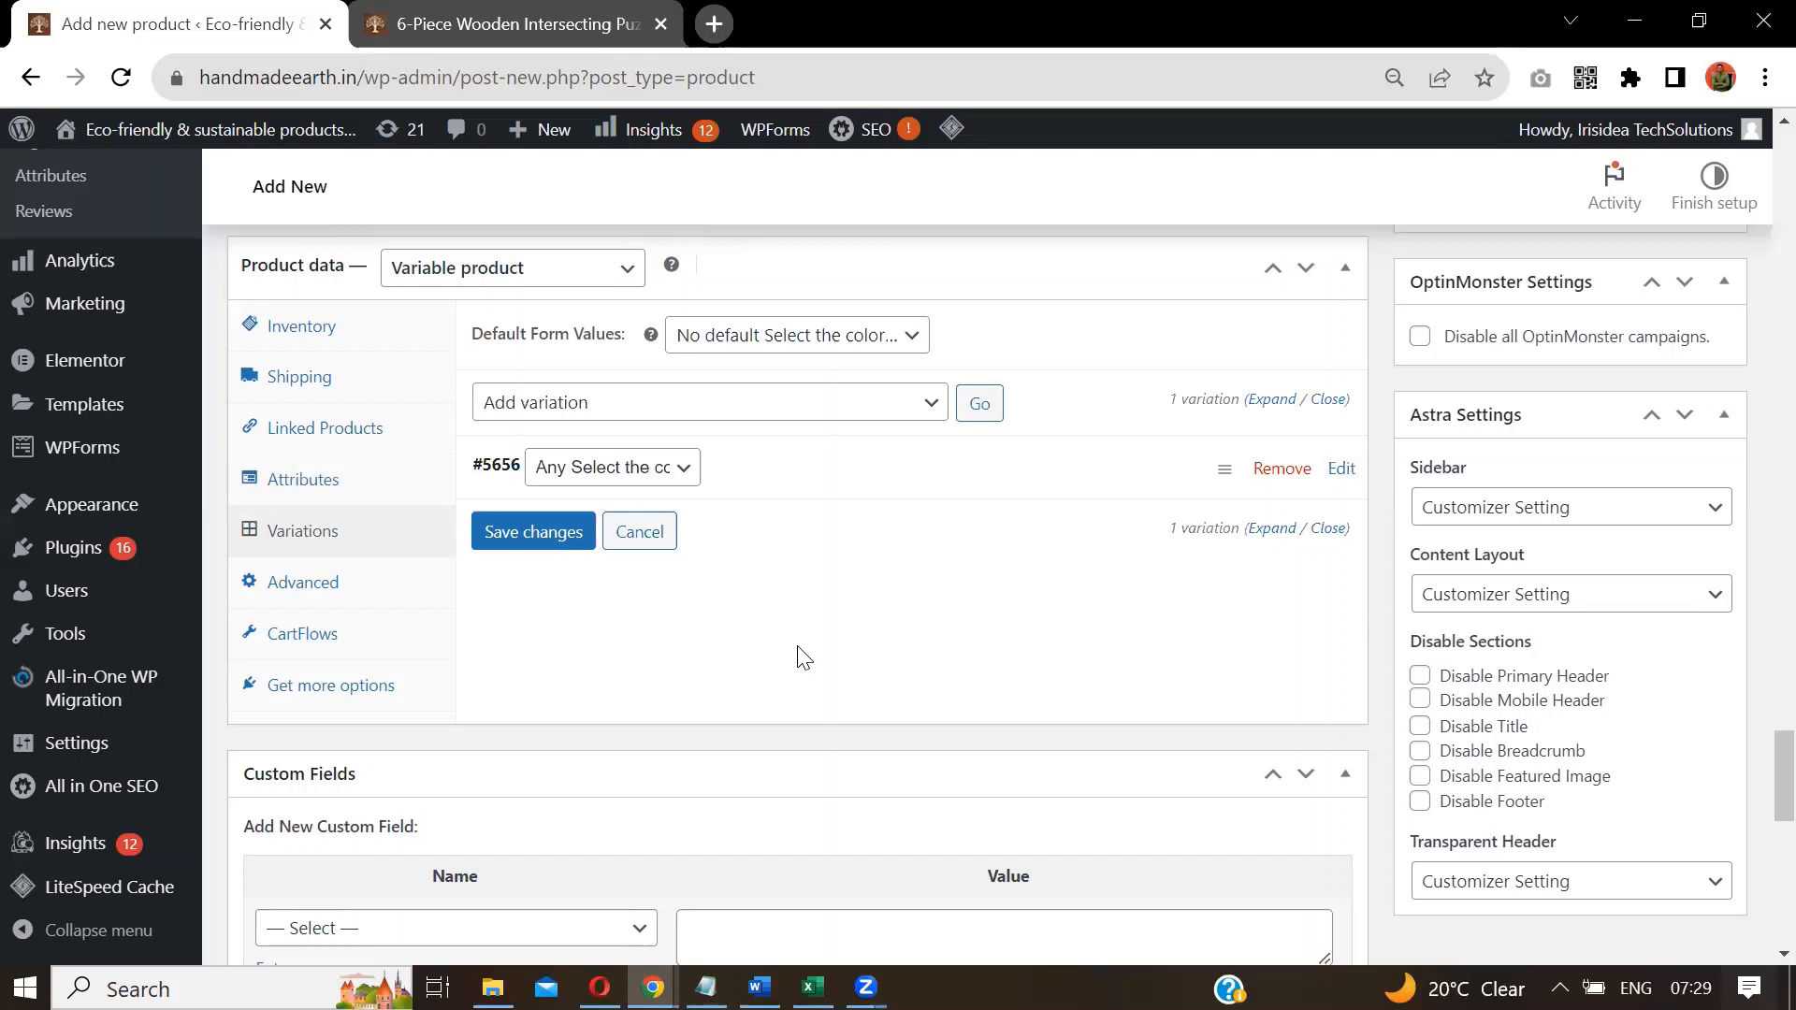
{"action": "left_click", "coordinate": [655, 477]}
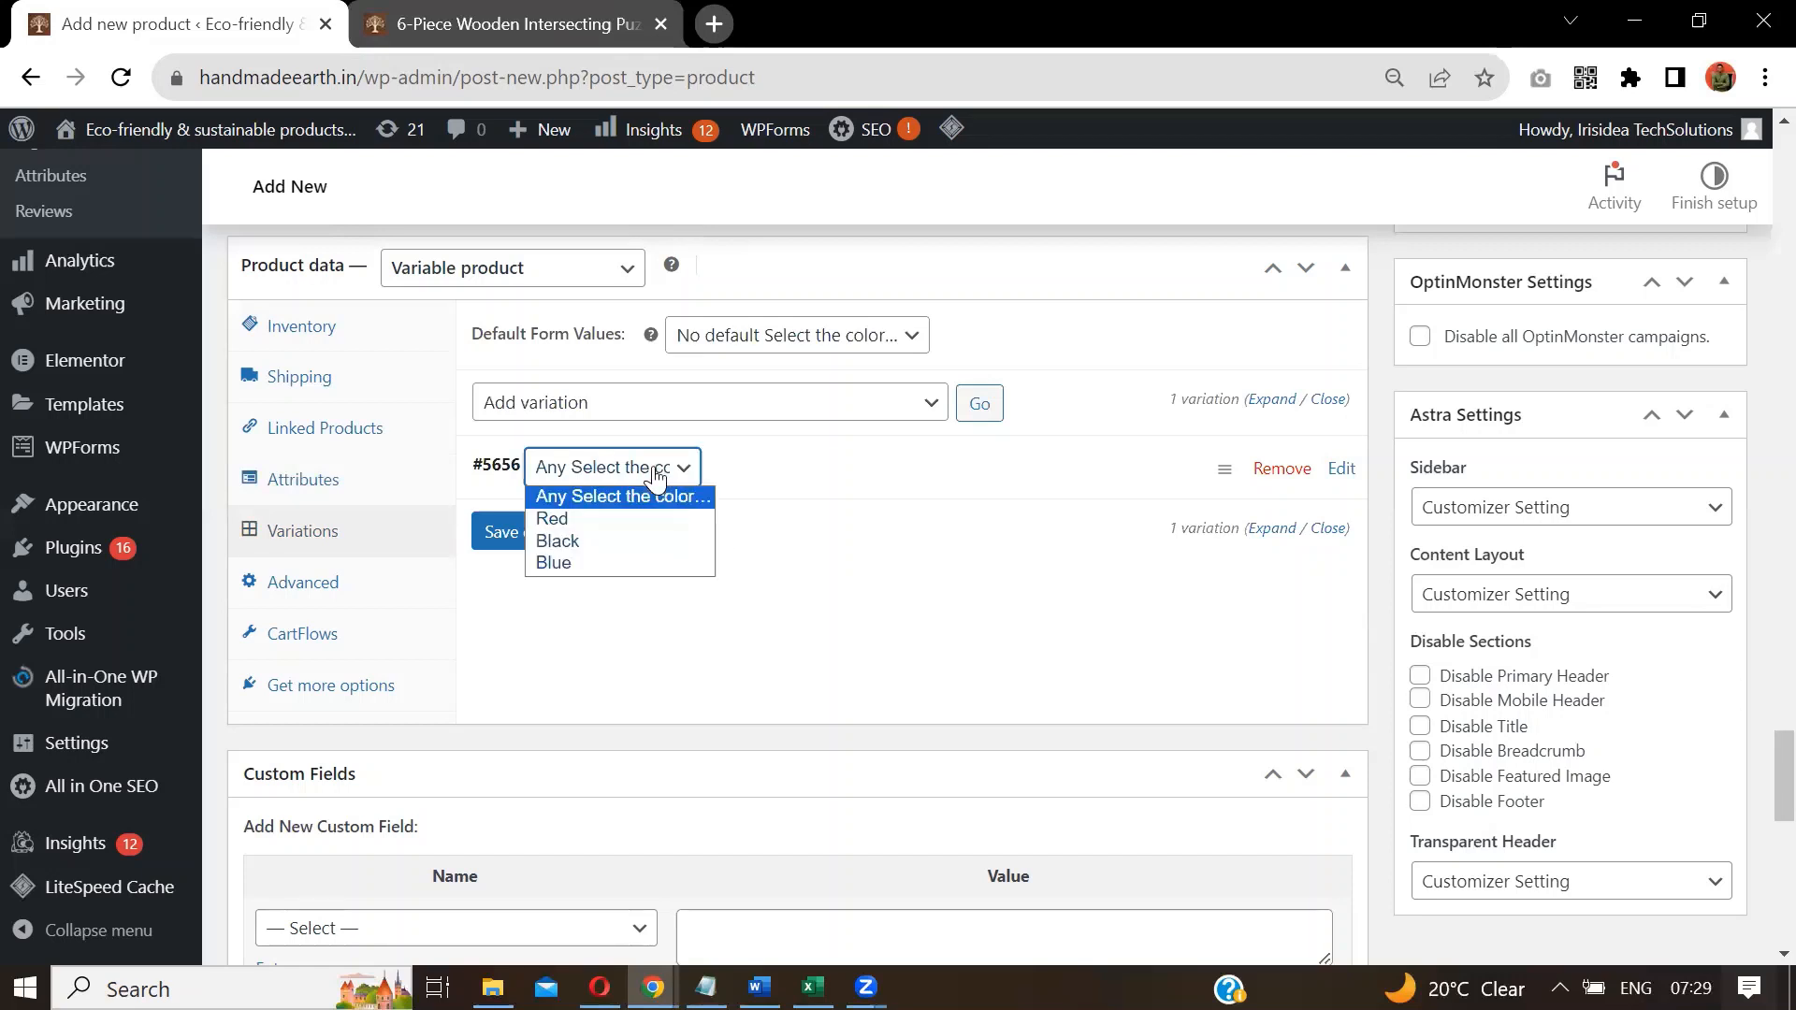
{"action": "left_click", "coordinate": [621, 522]}
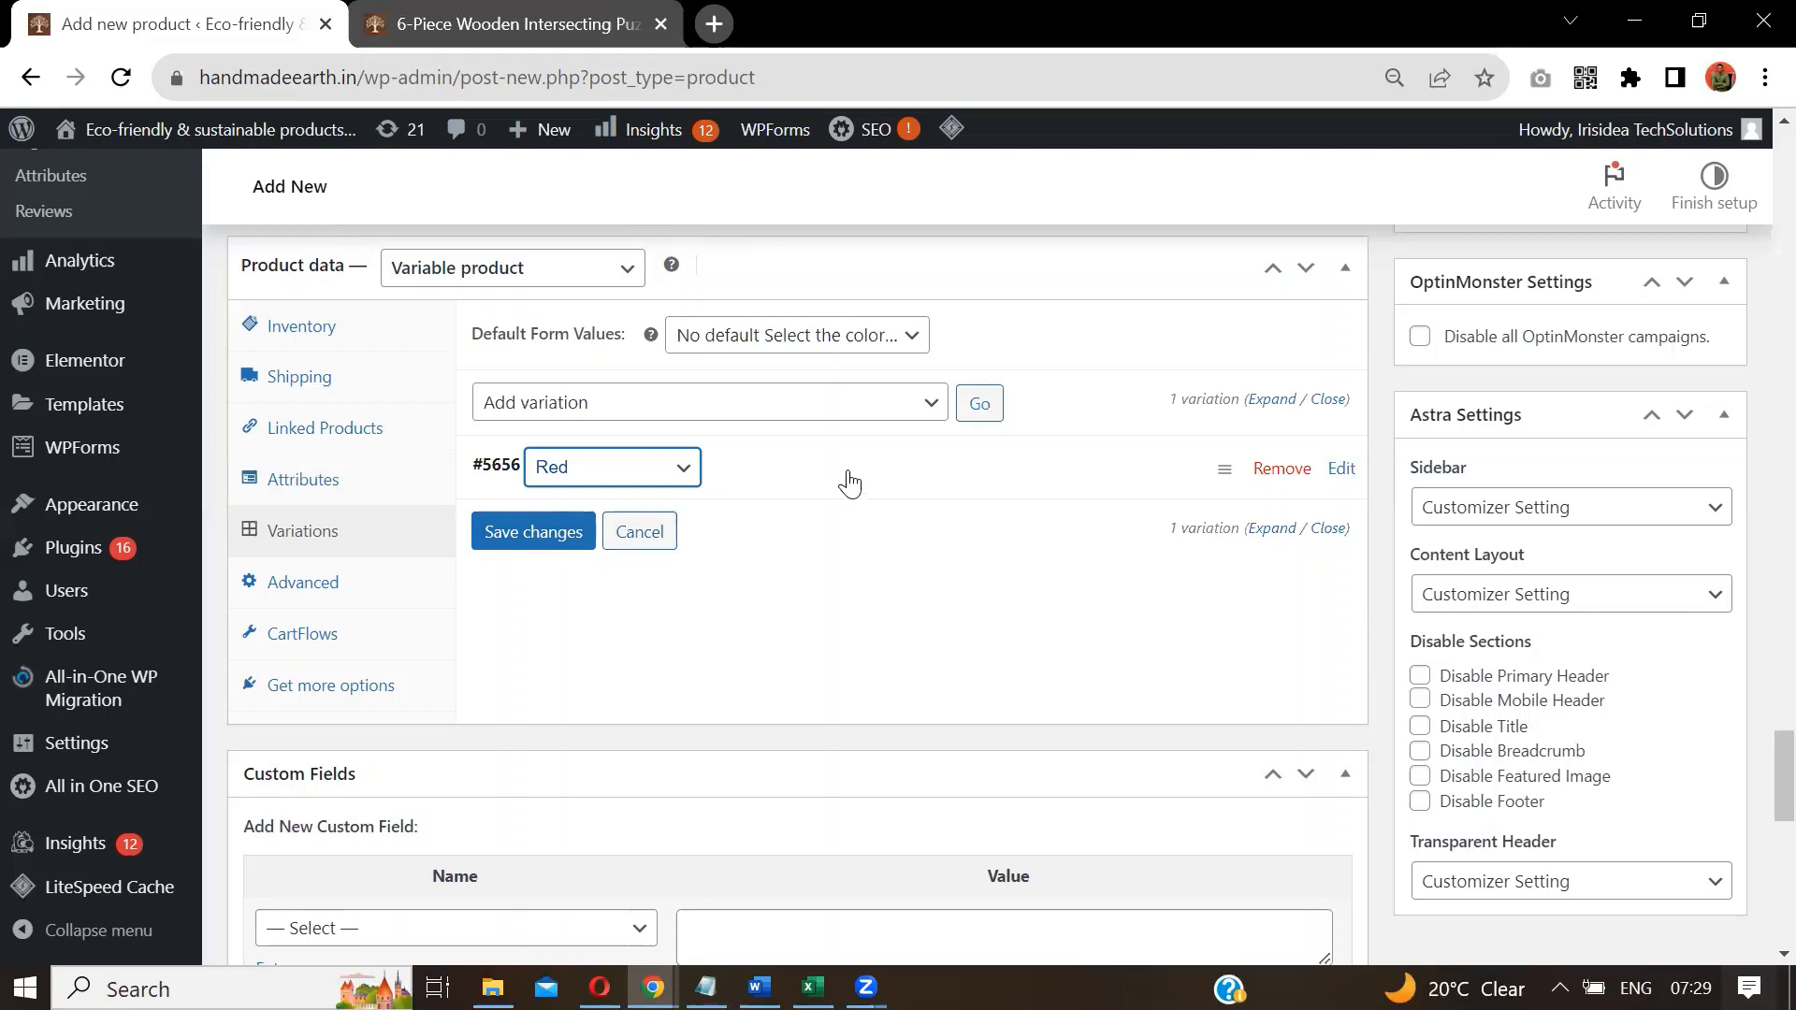
{"action": "left_click", "coordinate": [831, 413]}
{"action": "left_click", "coordinate": [831, 412]}
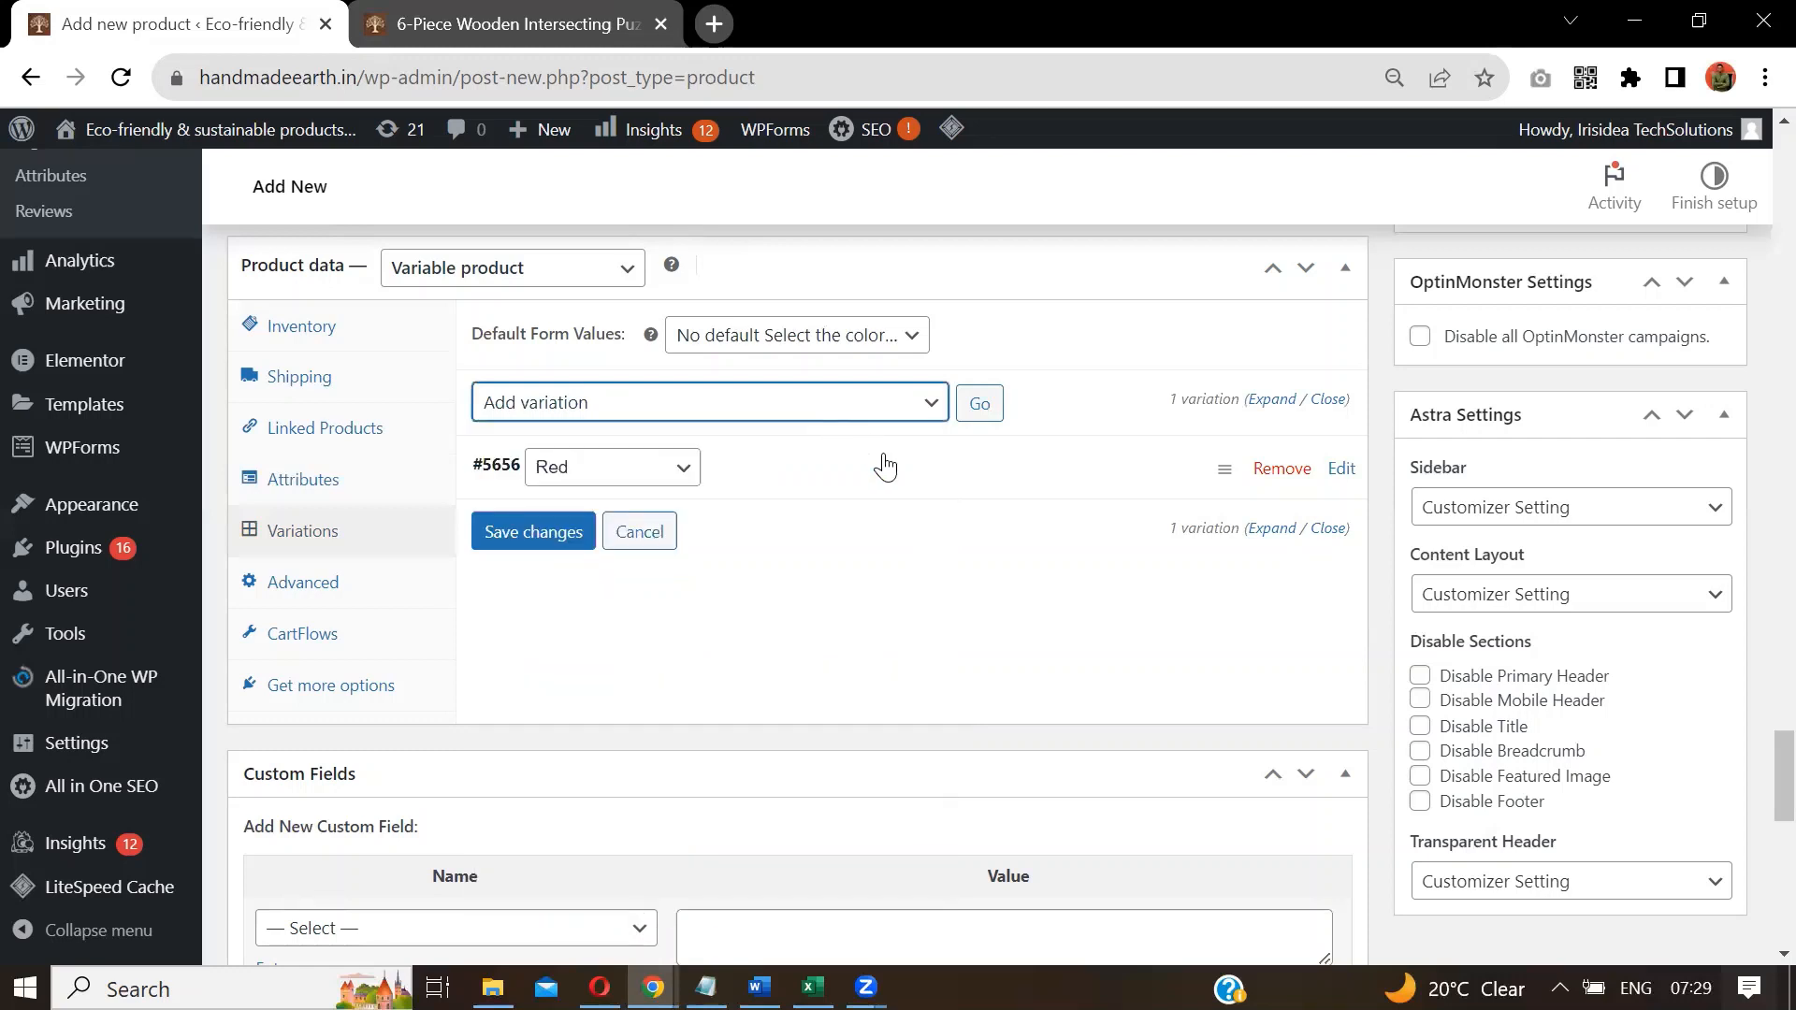
{"action": "left_click", "coordinate": [890, 477]}
{"action": "left_click", "coordinate": [889, 480]}
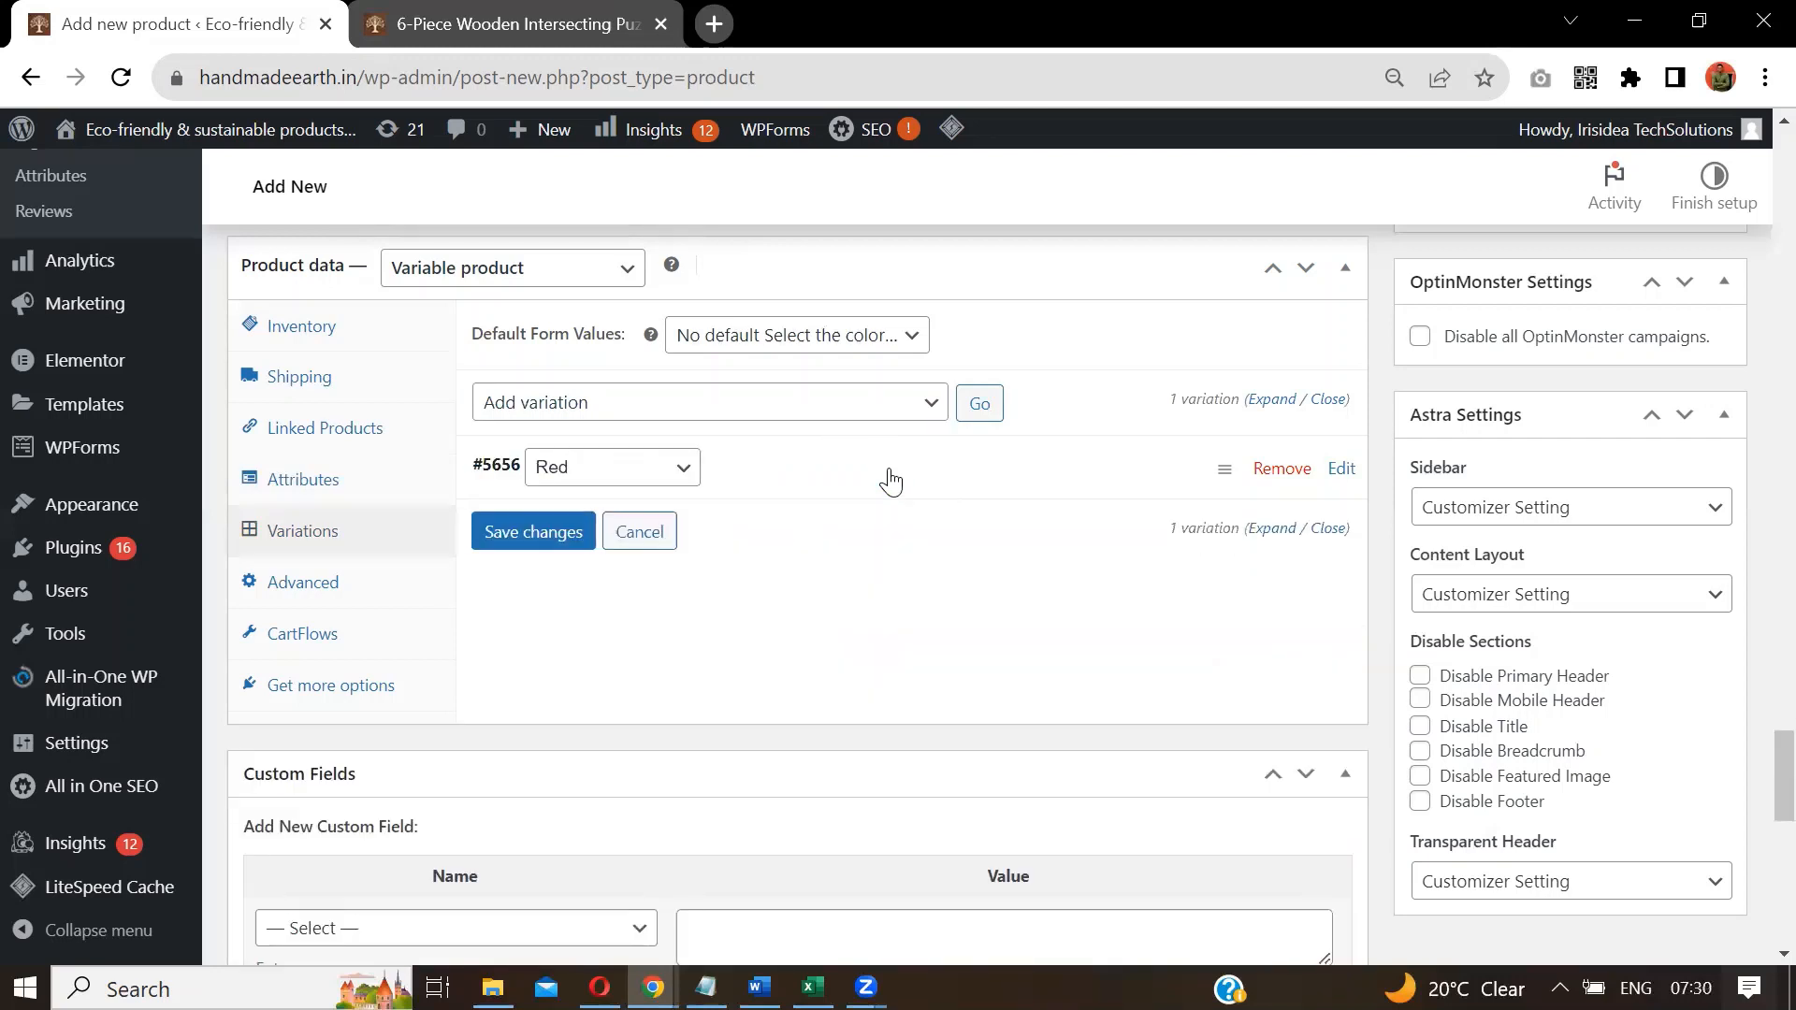
Set the default form value to Black and add a second variation.
{"action": "left_click", "coordinate": [899, 346]}
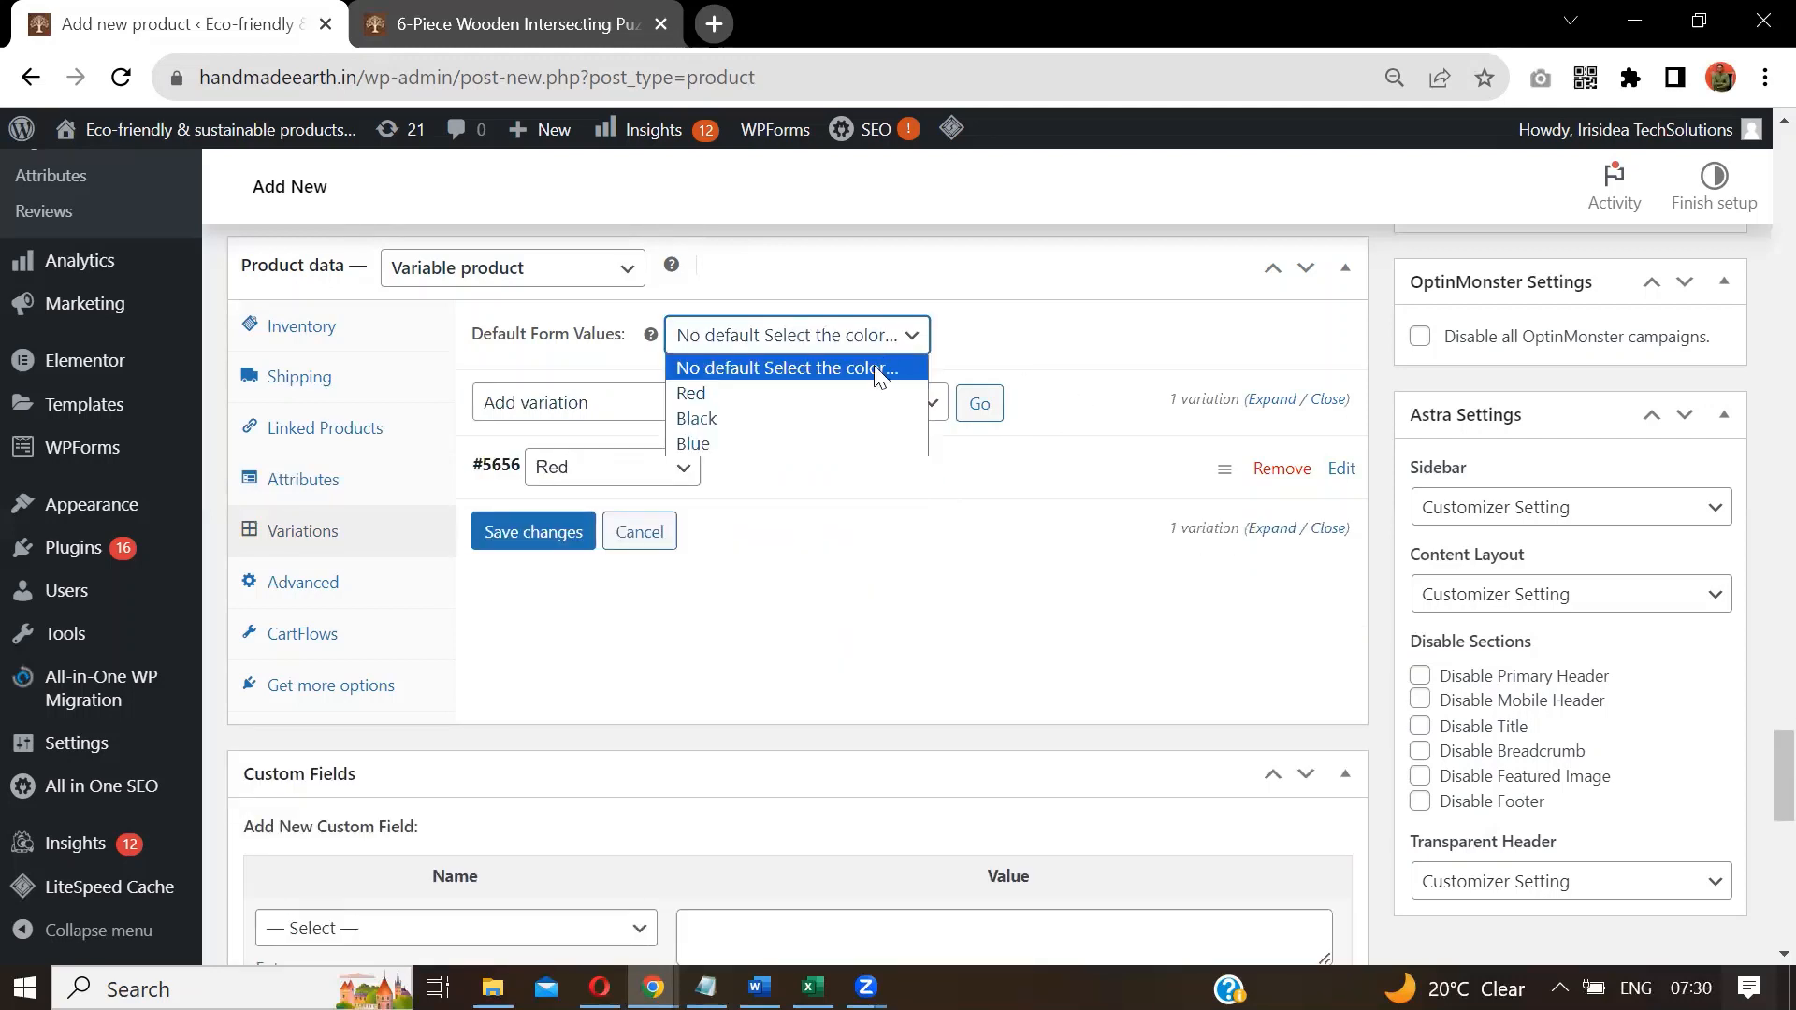
{"action": "left_click", "coordinate": [852, 420]}
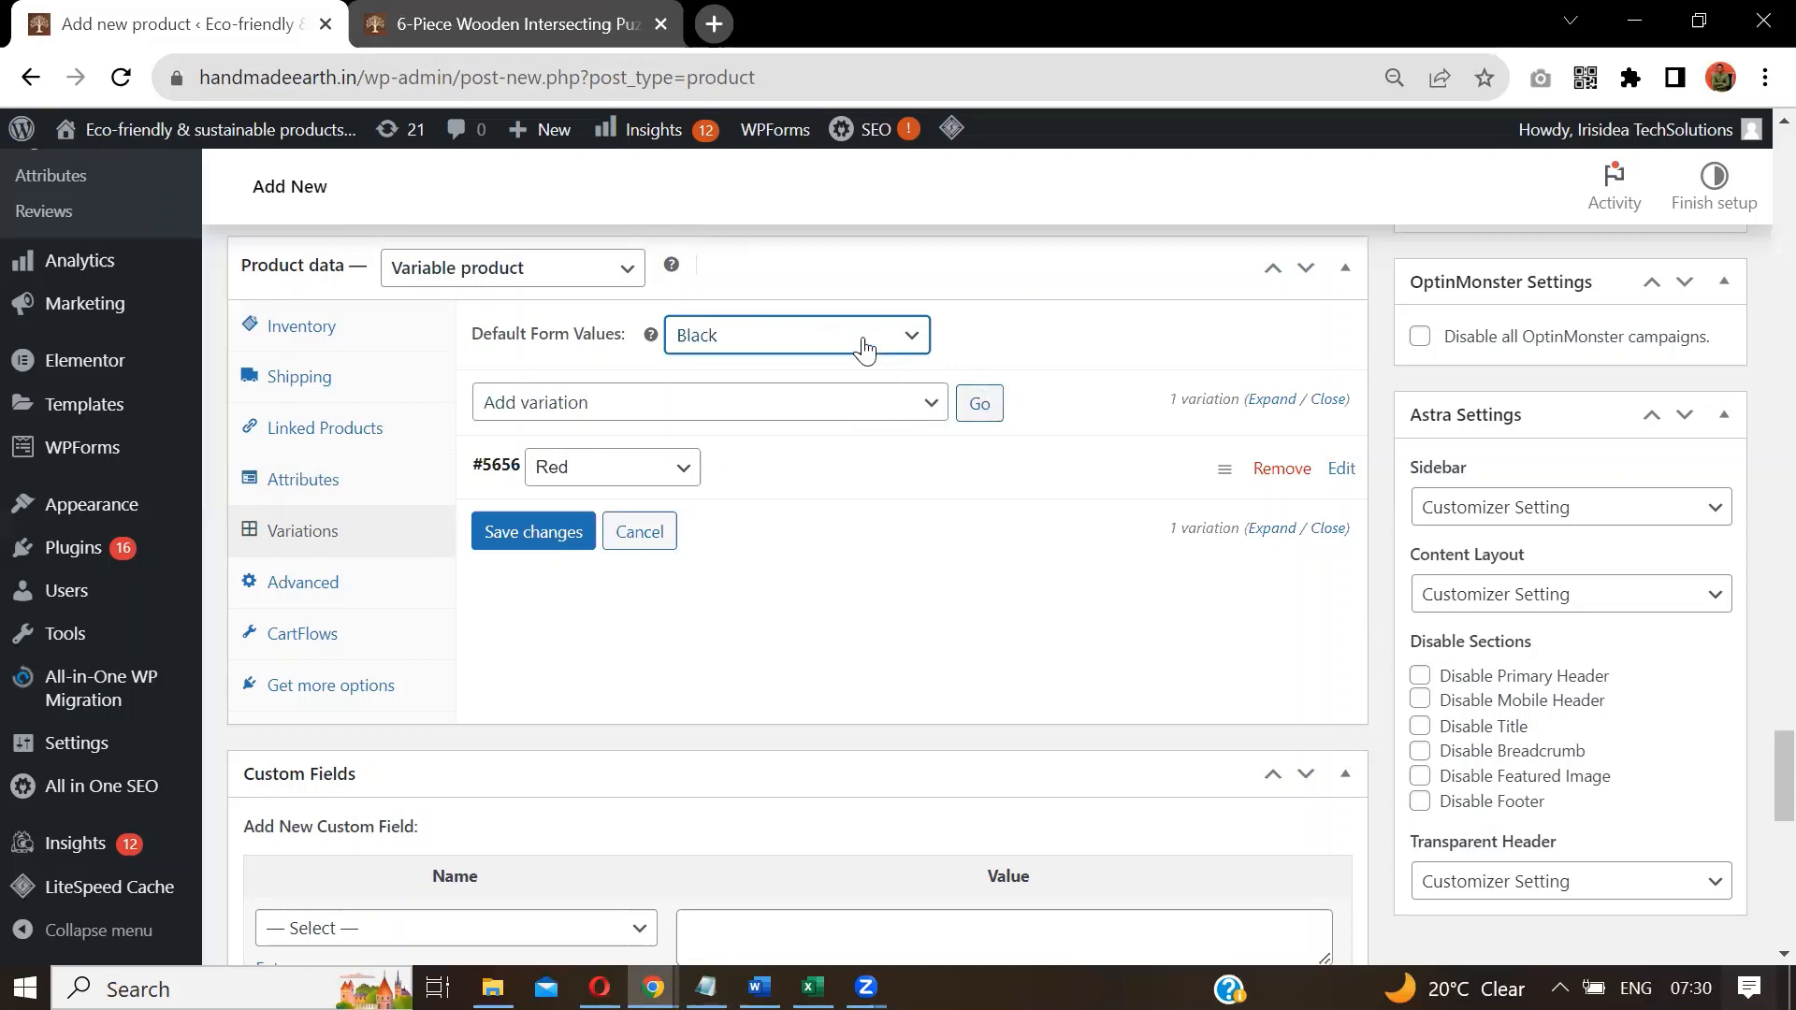
{"action": "left_click", "coordinate": [979, 404]}
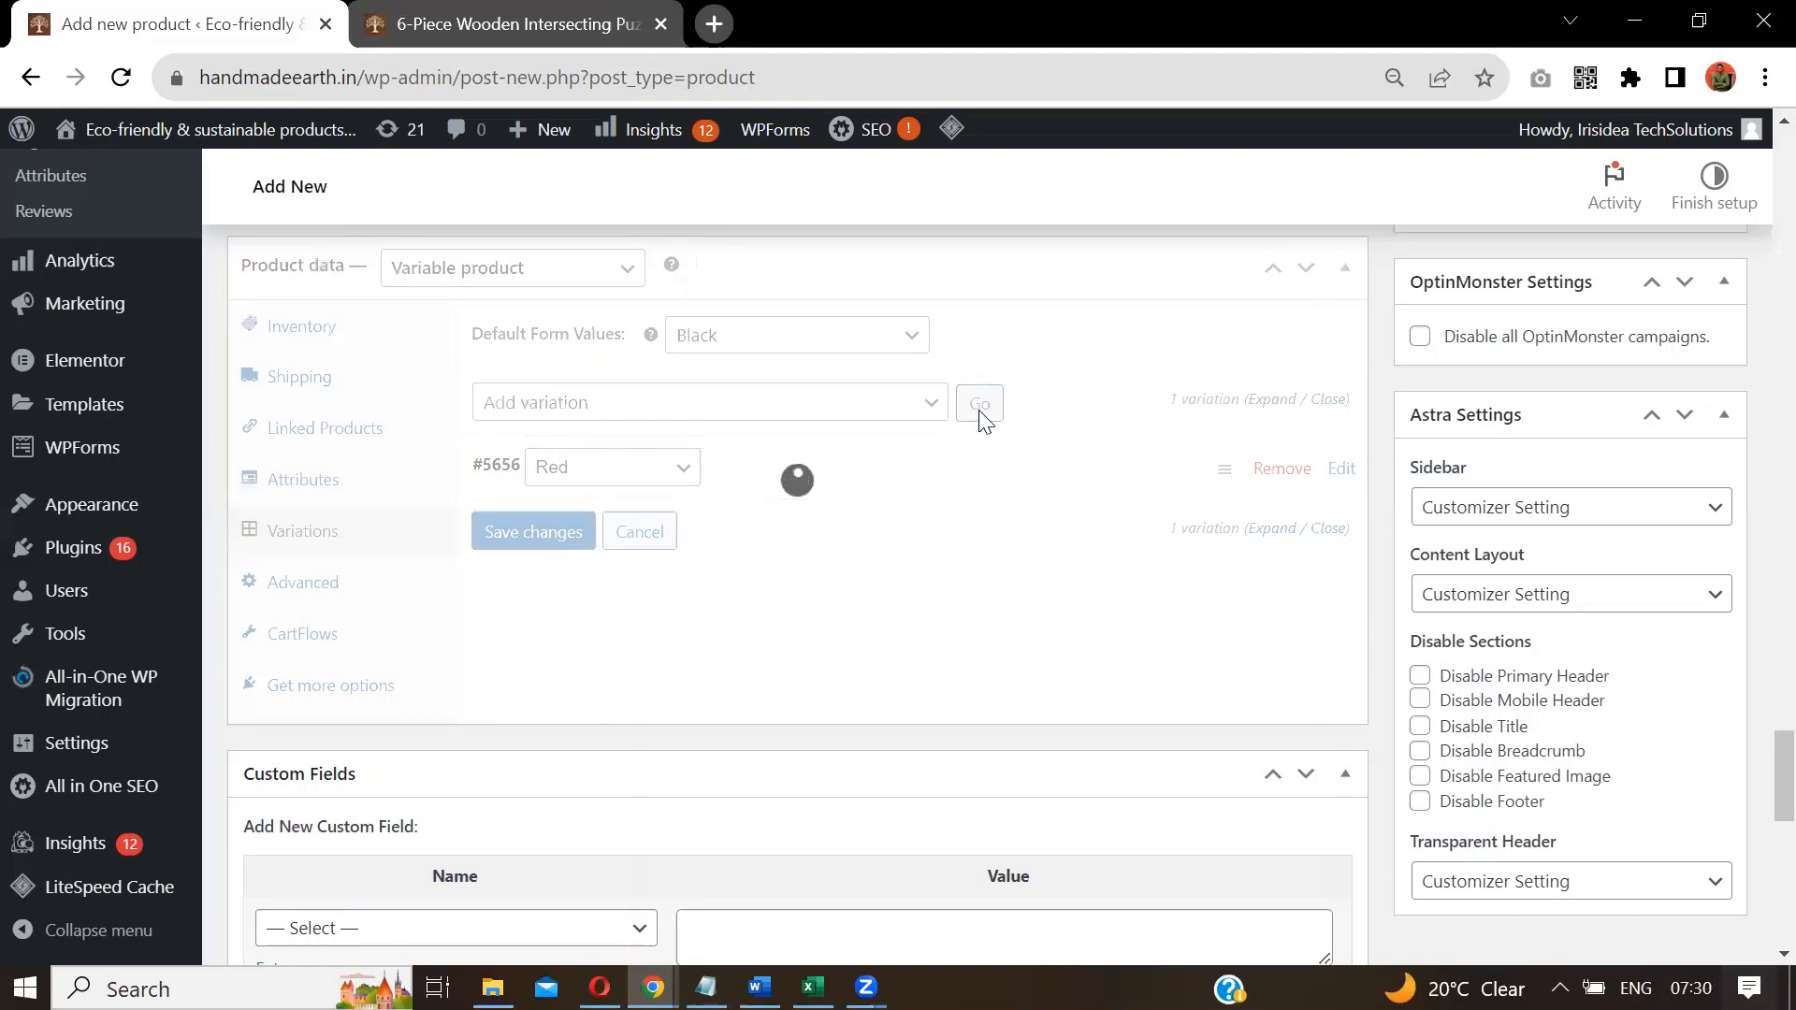
Set the default form value to Blue and add a third variation.
{"action": "left_click", "coordinate": [836, 348]}
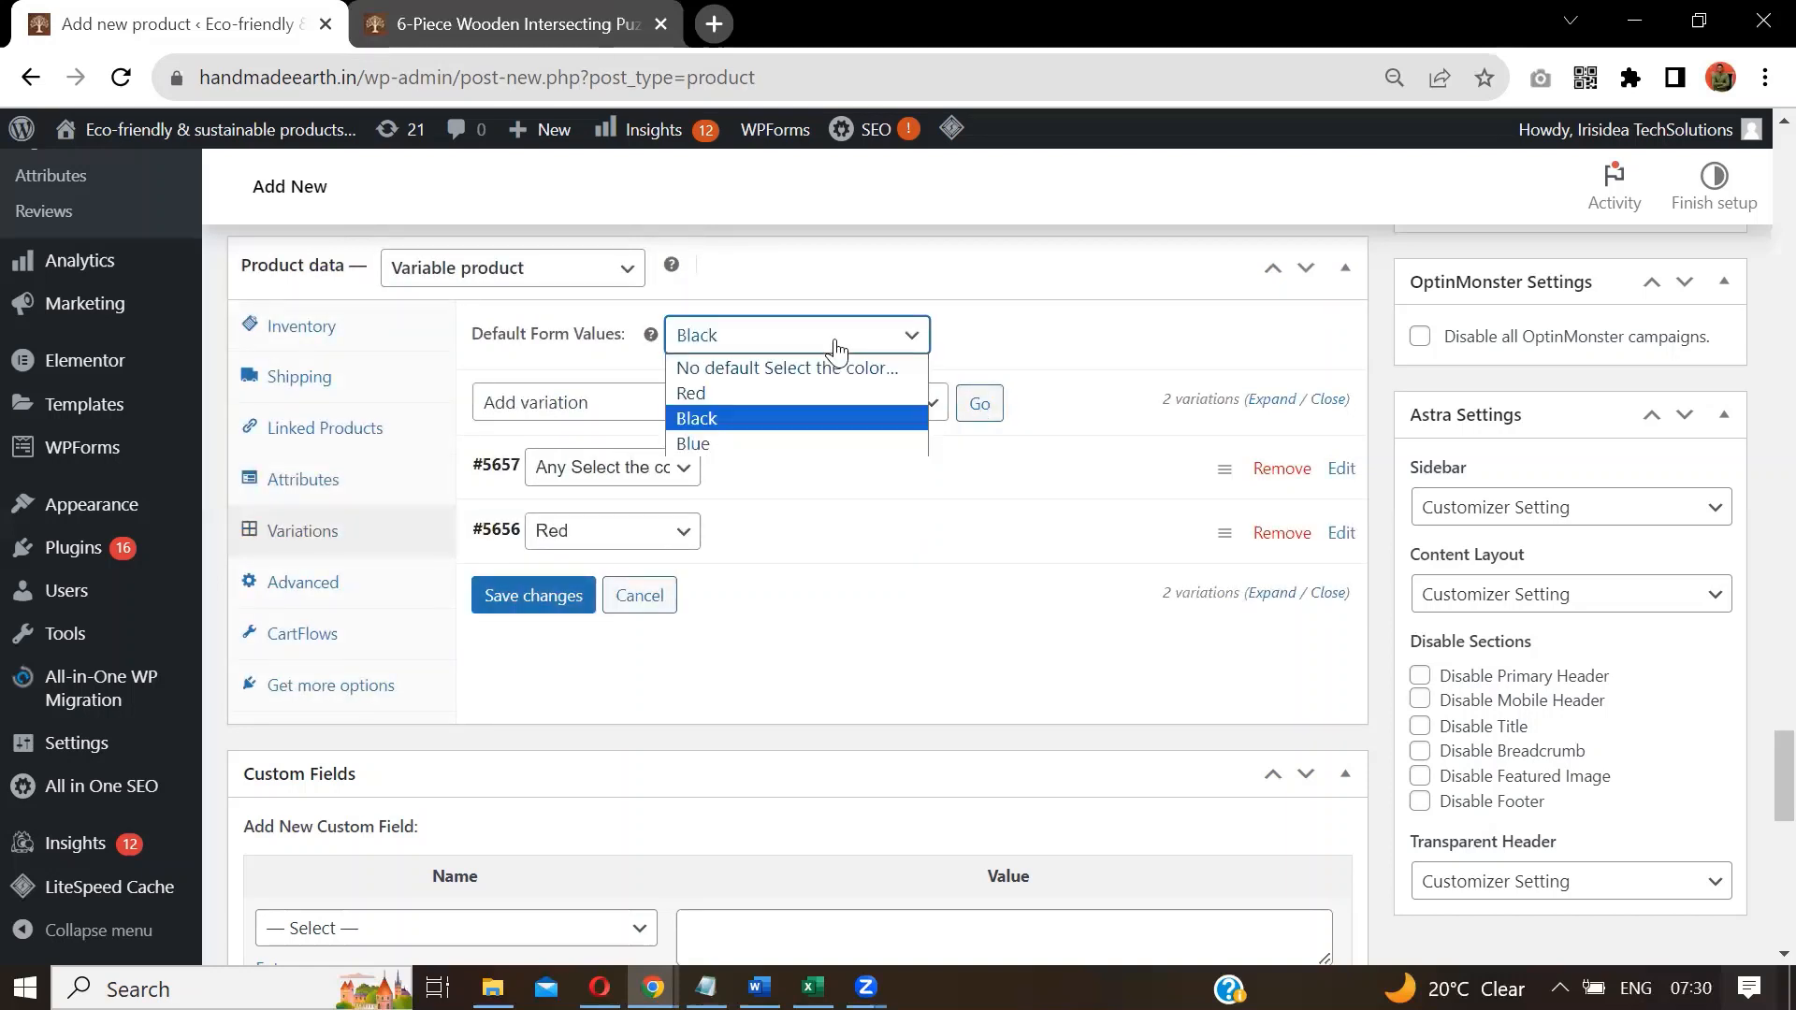
{"action": "left_click", "coordinate": [814, 438]}
{"action": "left_click", "coordinate": [979, 404]}
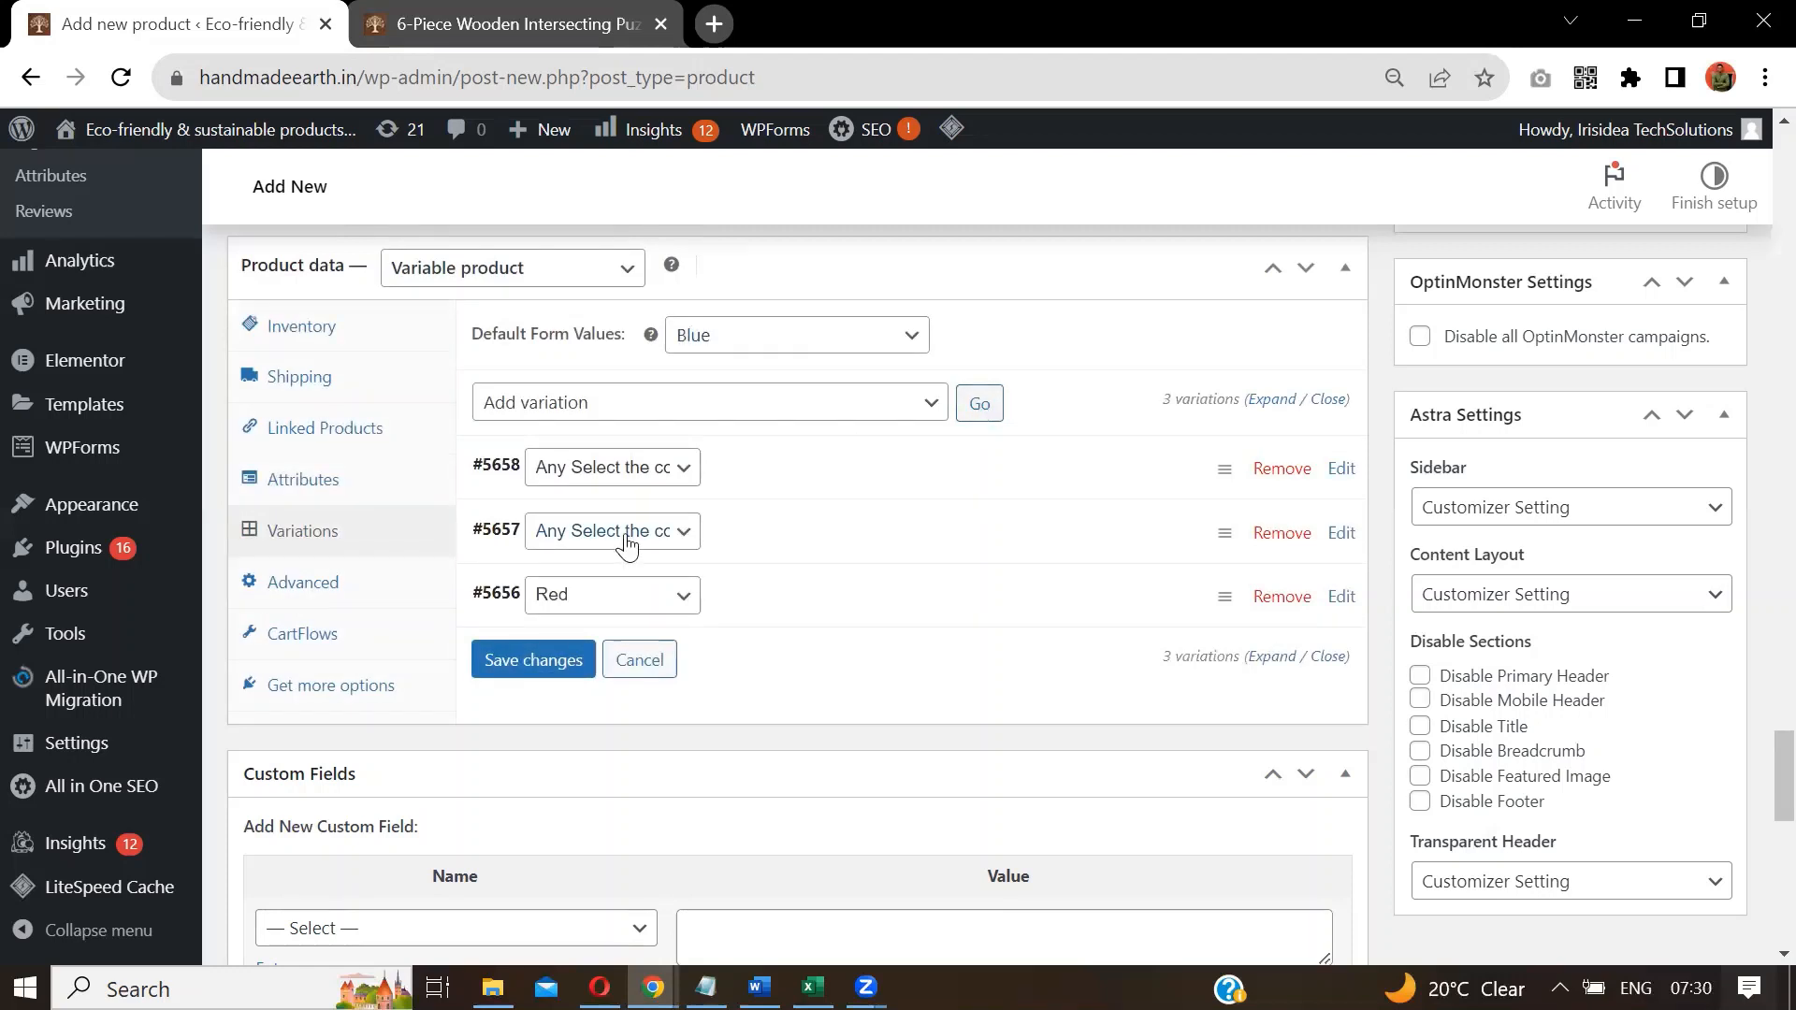
Assign the color Blue to variation #5657 and Black to variation #5658.
{"action": "left_click", "coordinate": [627, 547]}
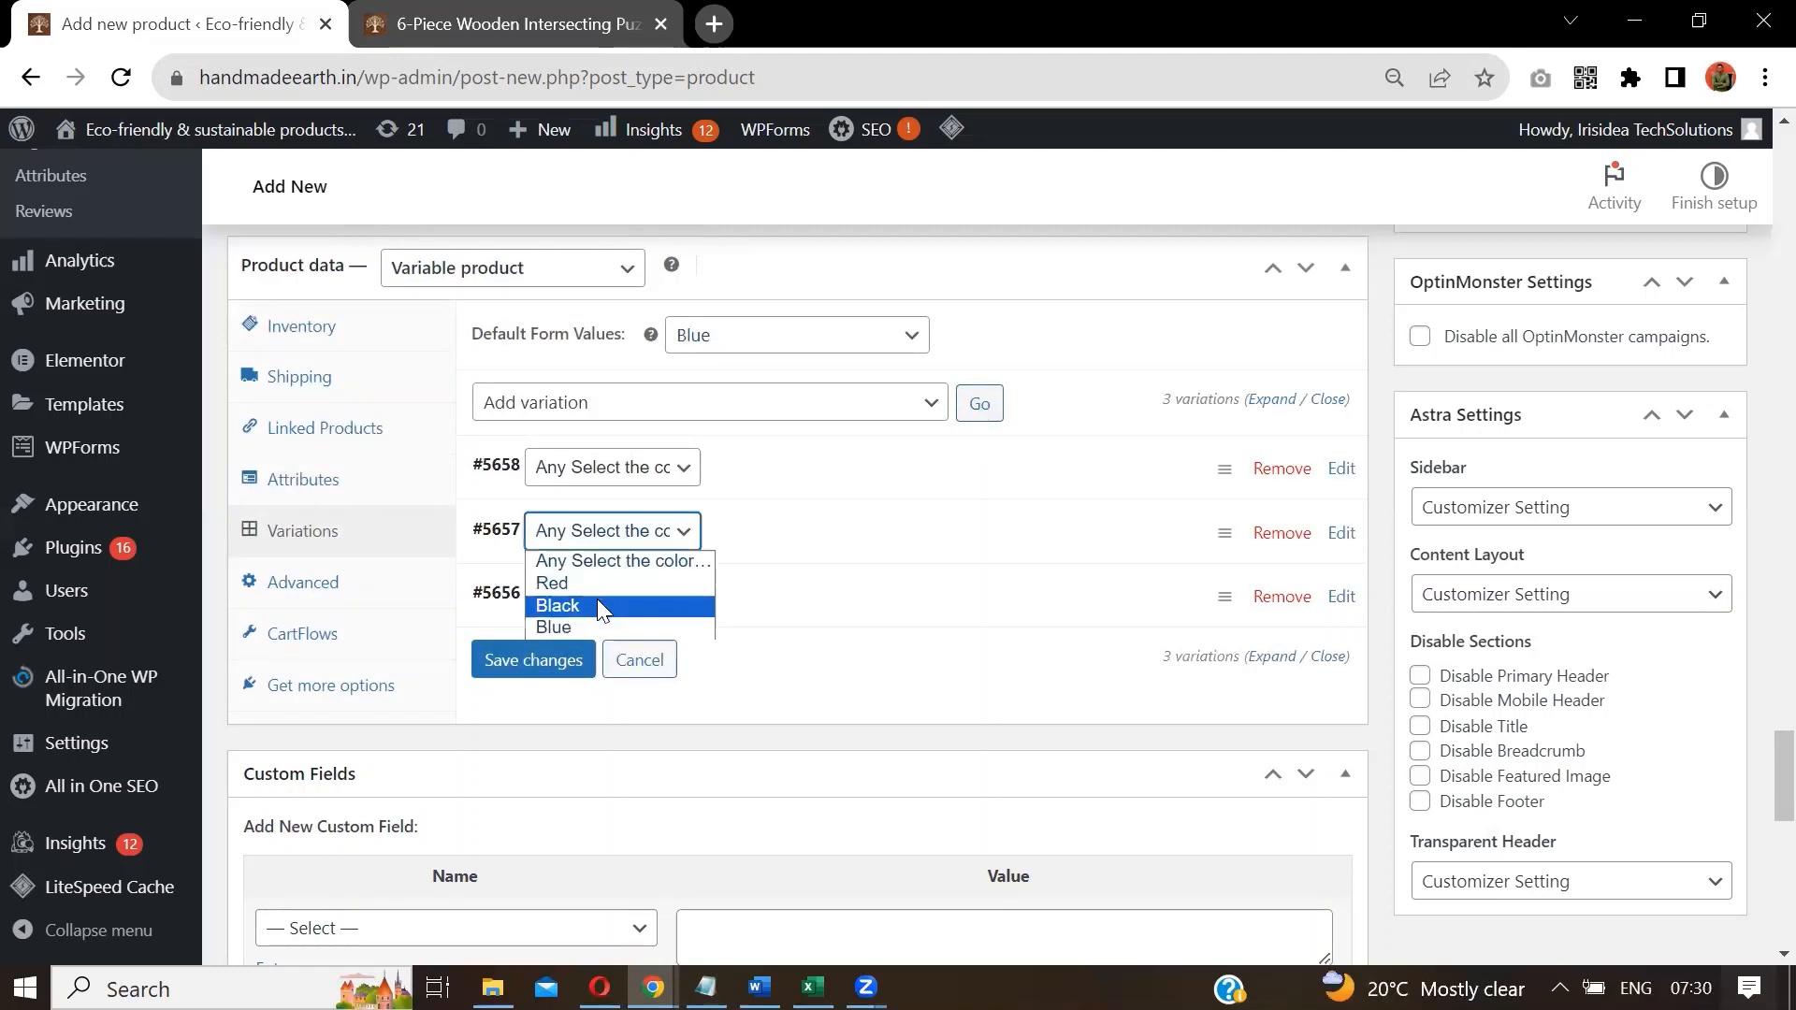
{"action": "left_click", "coordinate": [595, 625]}
{"action": "left_click", "coordinate": [653, 467]}
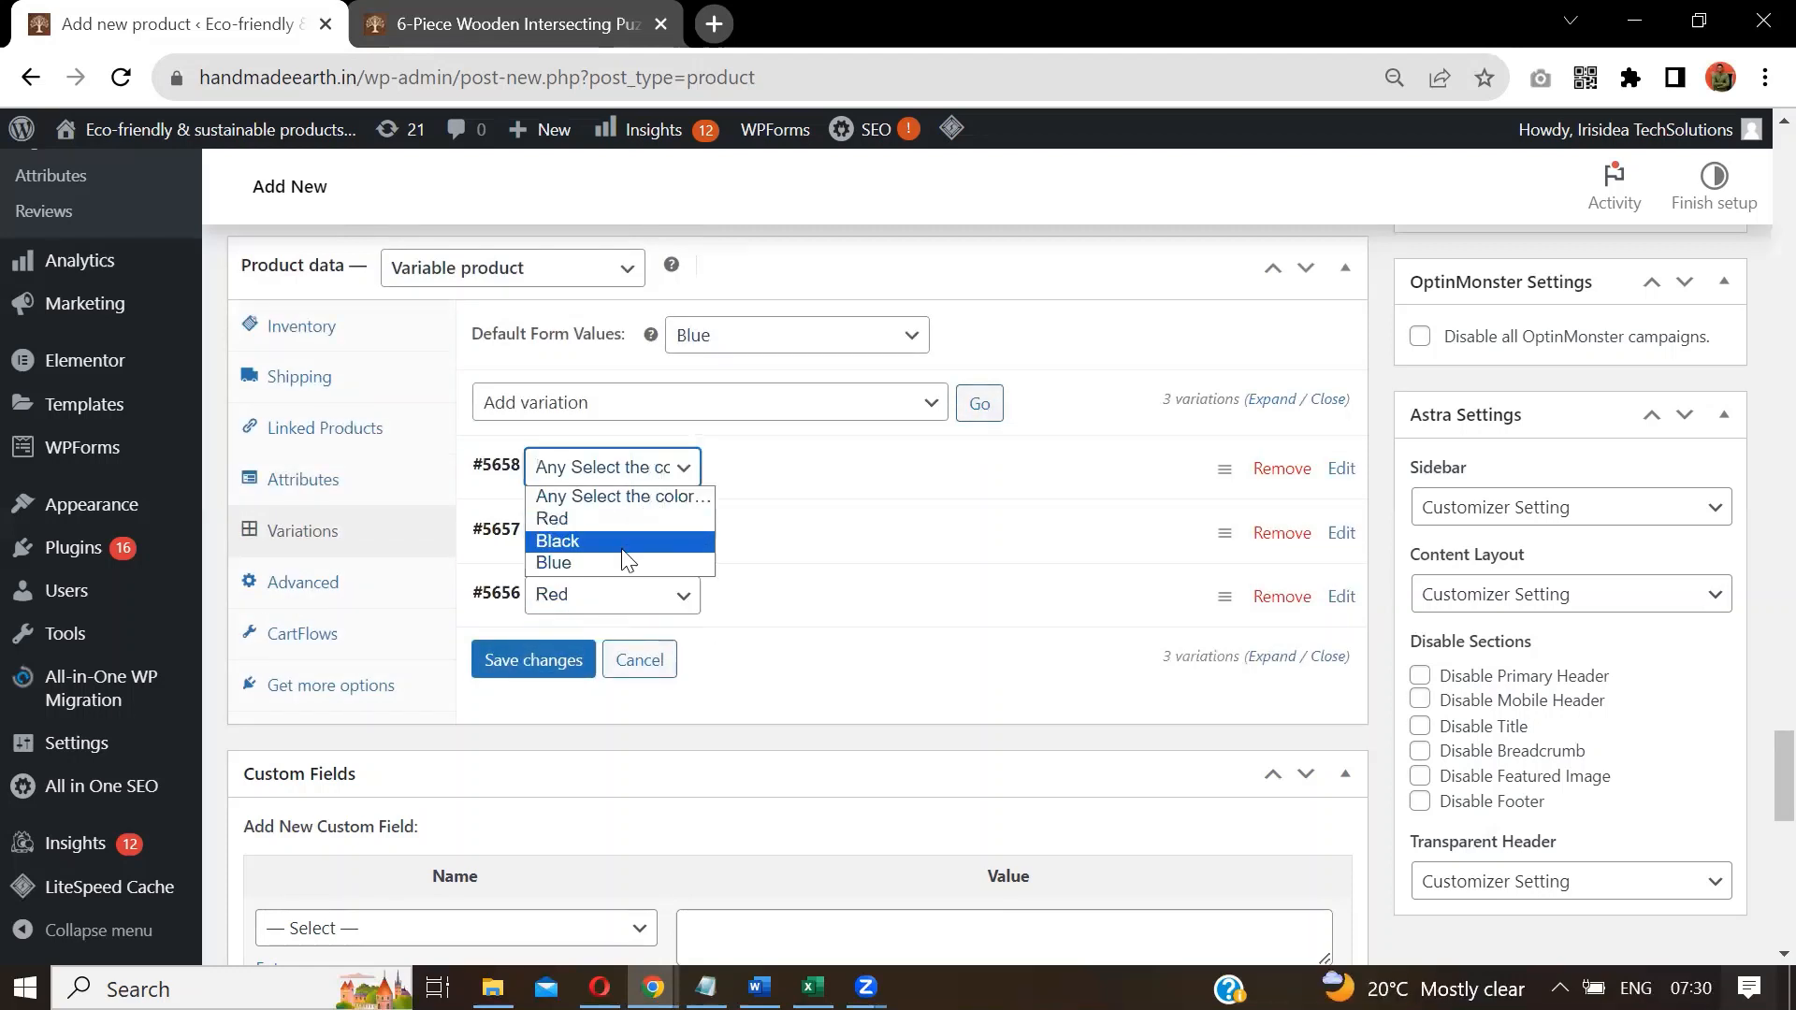
{"action": "left_click", "coordinate": [619, 540]}
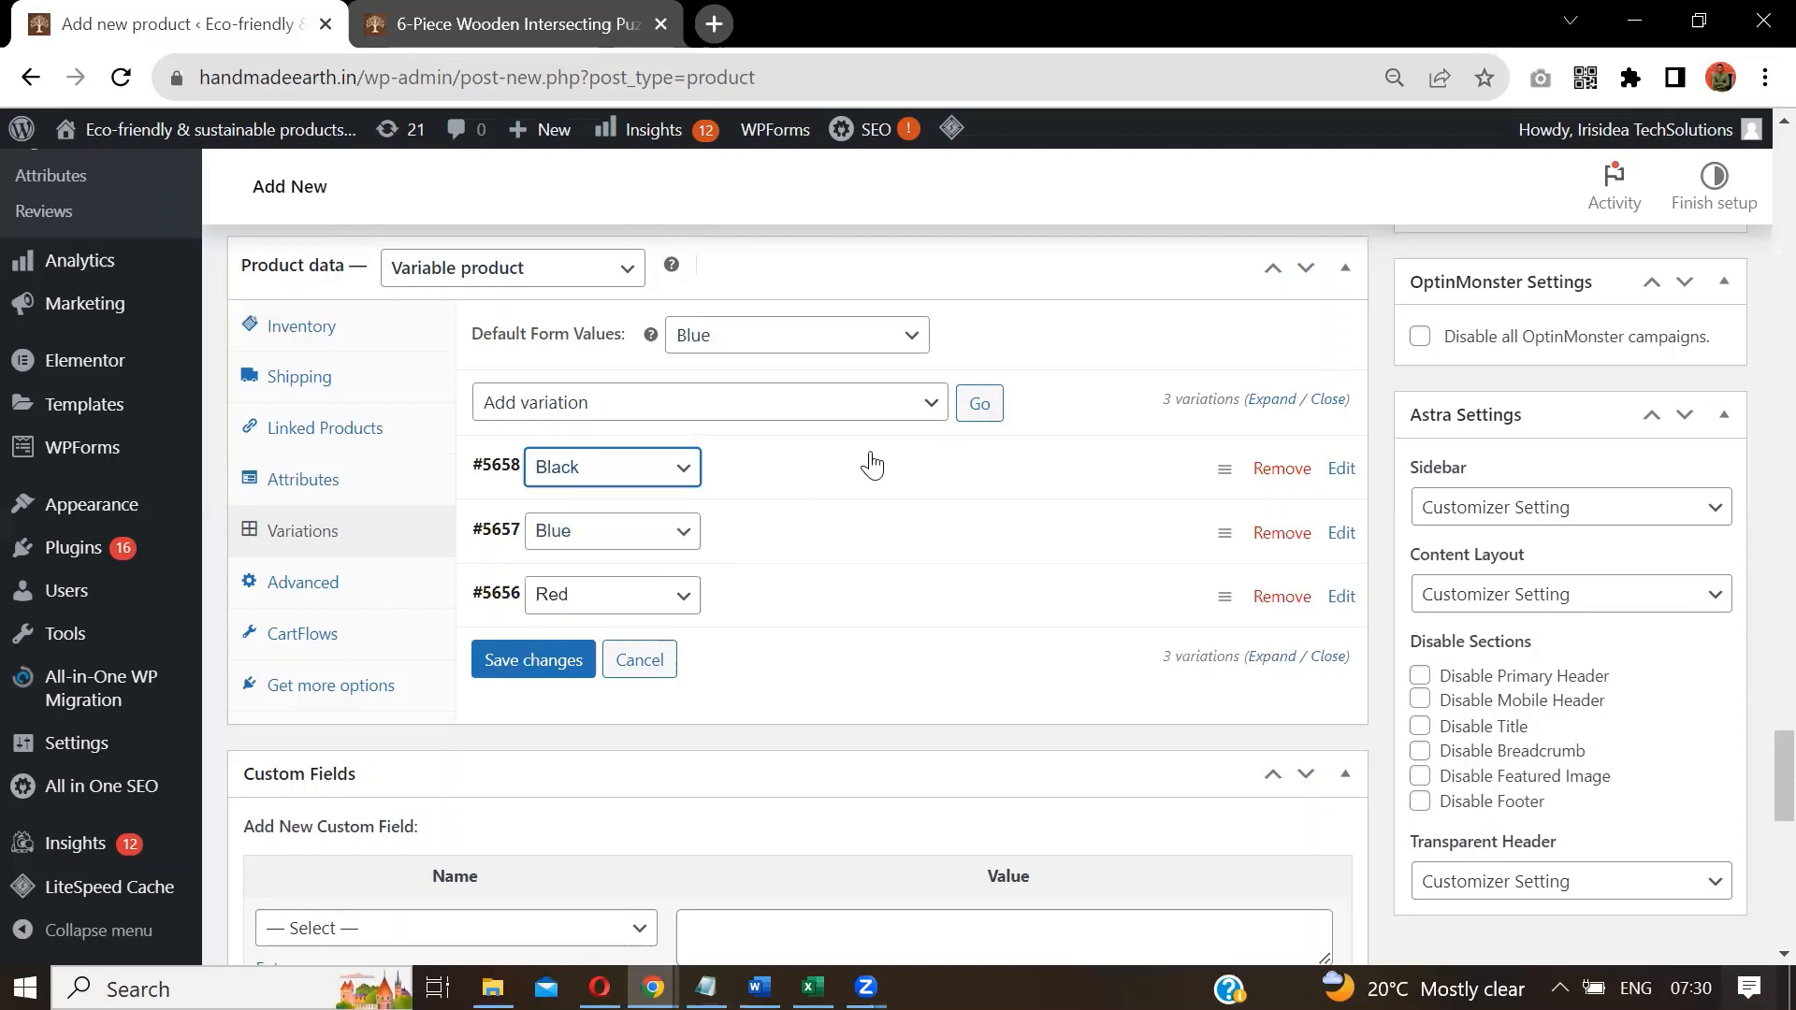
{"action": "left_click", "coordinate": [906, 723]}
Expand the Black variation's details, set its SKU to HME-GAMES-001-B, and copy the SKU.
{"action": "left_click", "coordinate": [874, 483]}
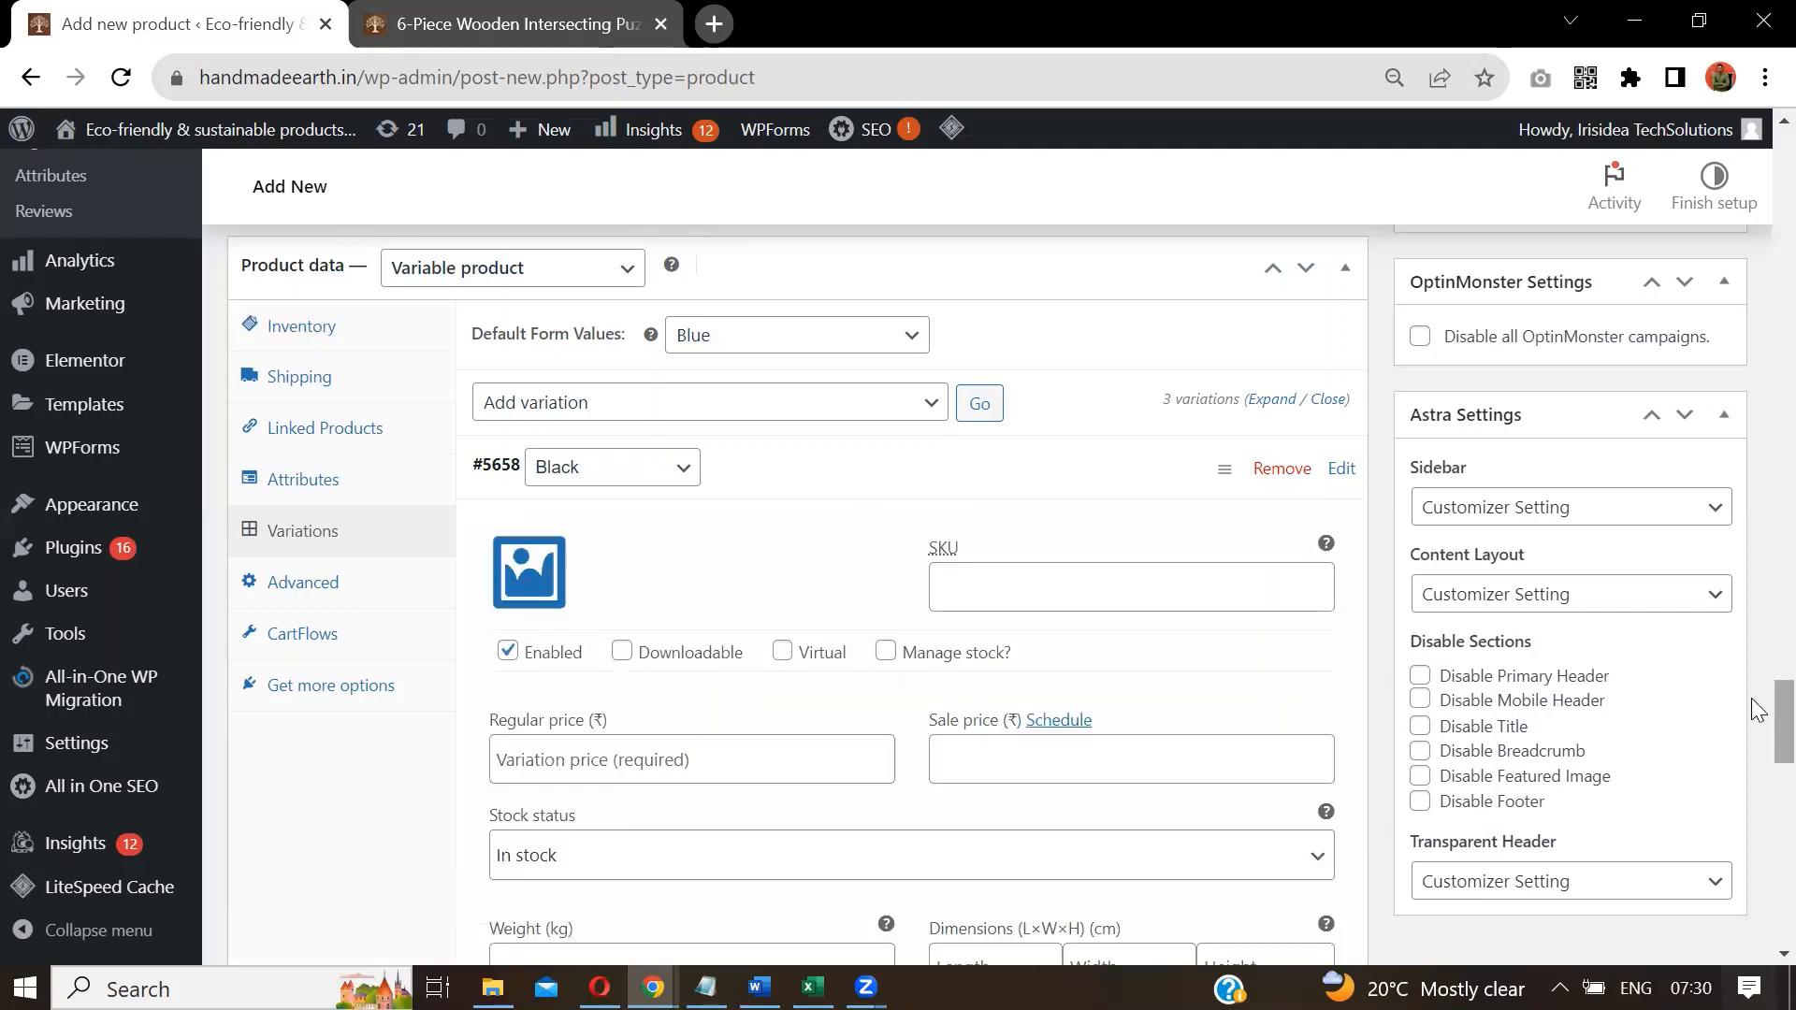
{"action": "left_click_drag", "start_coordinate": [1782, 712], "coordinate": [1782, 730]}
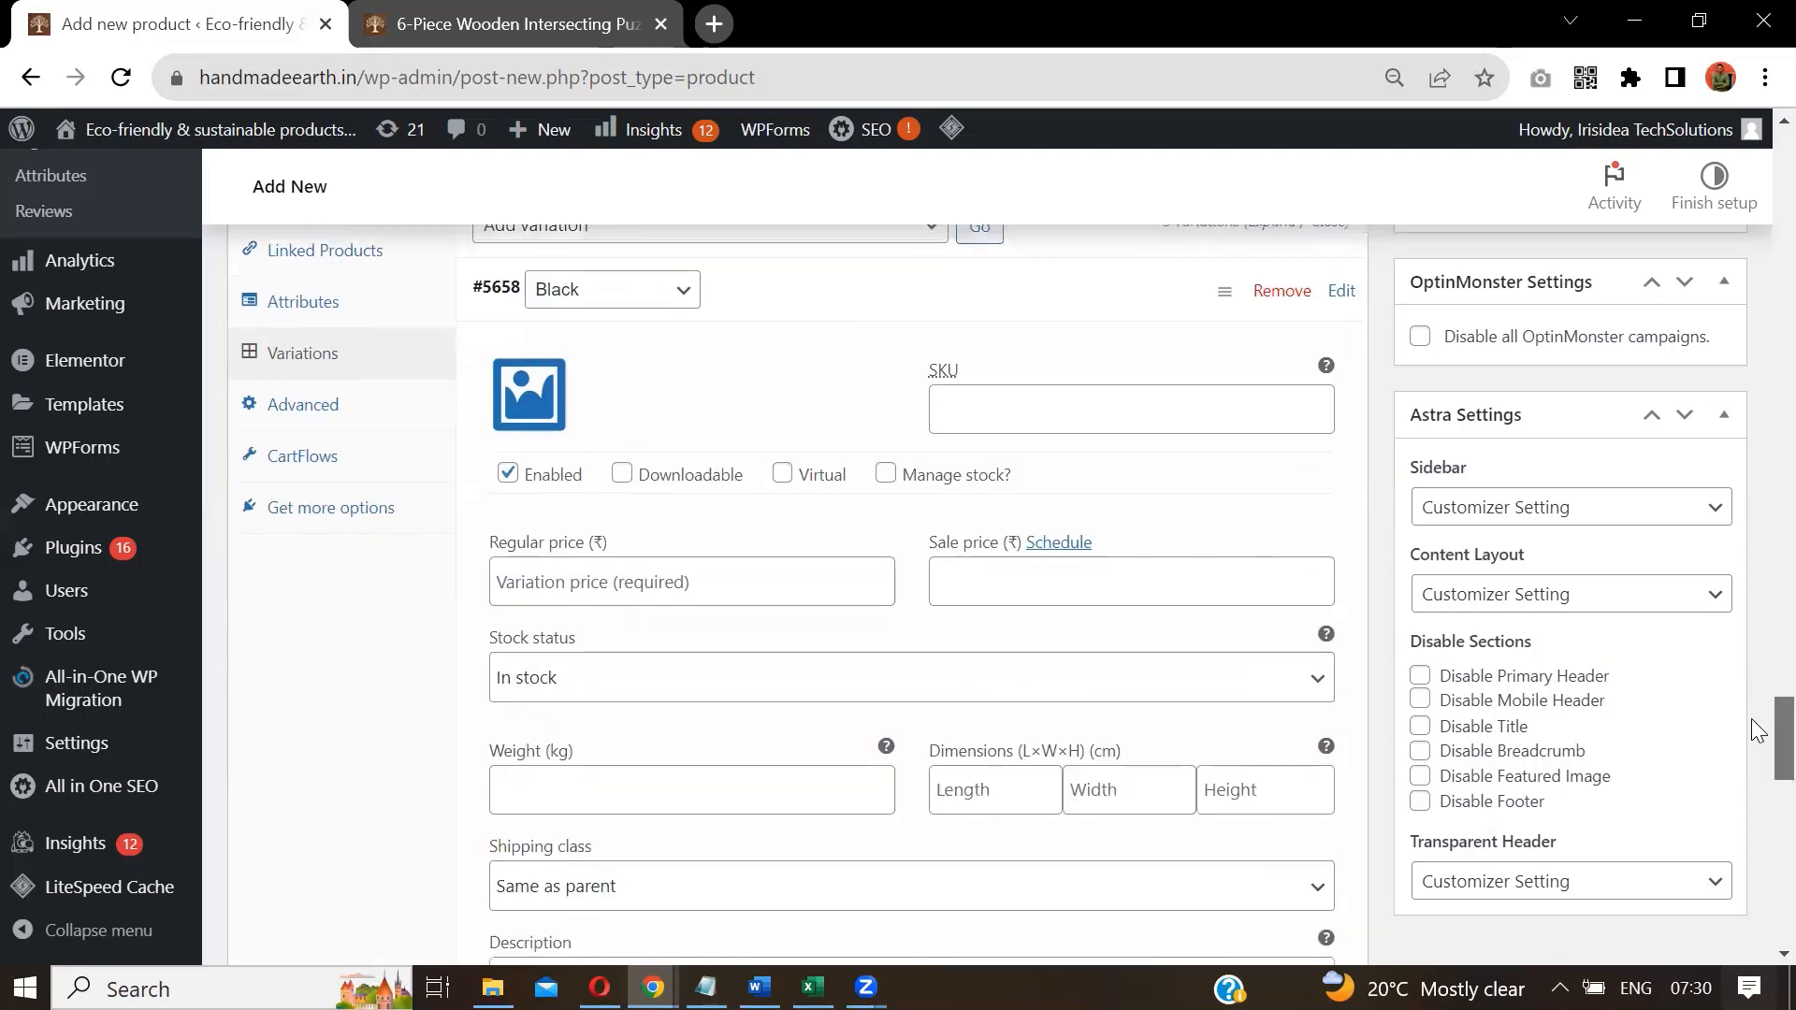
{"action": "left_click", "coordinate": [1147, 410]}
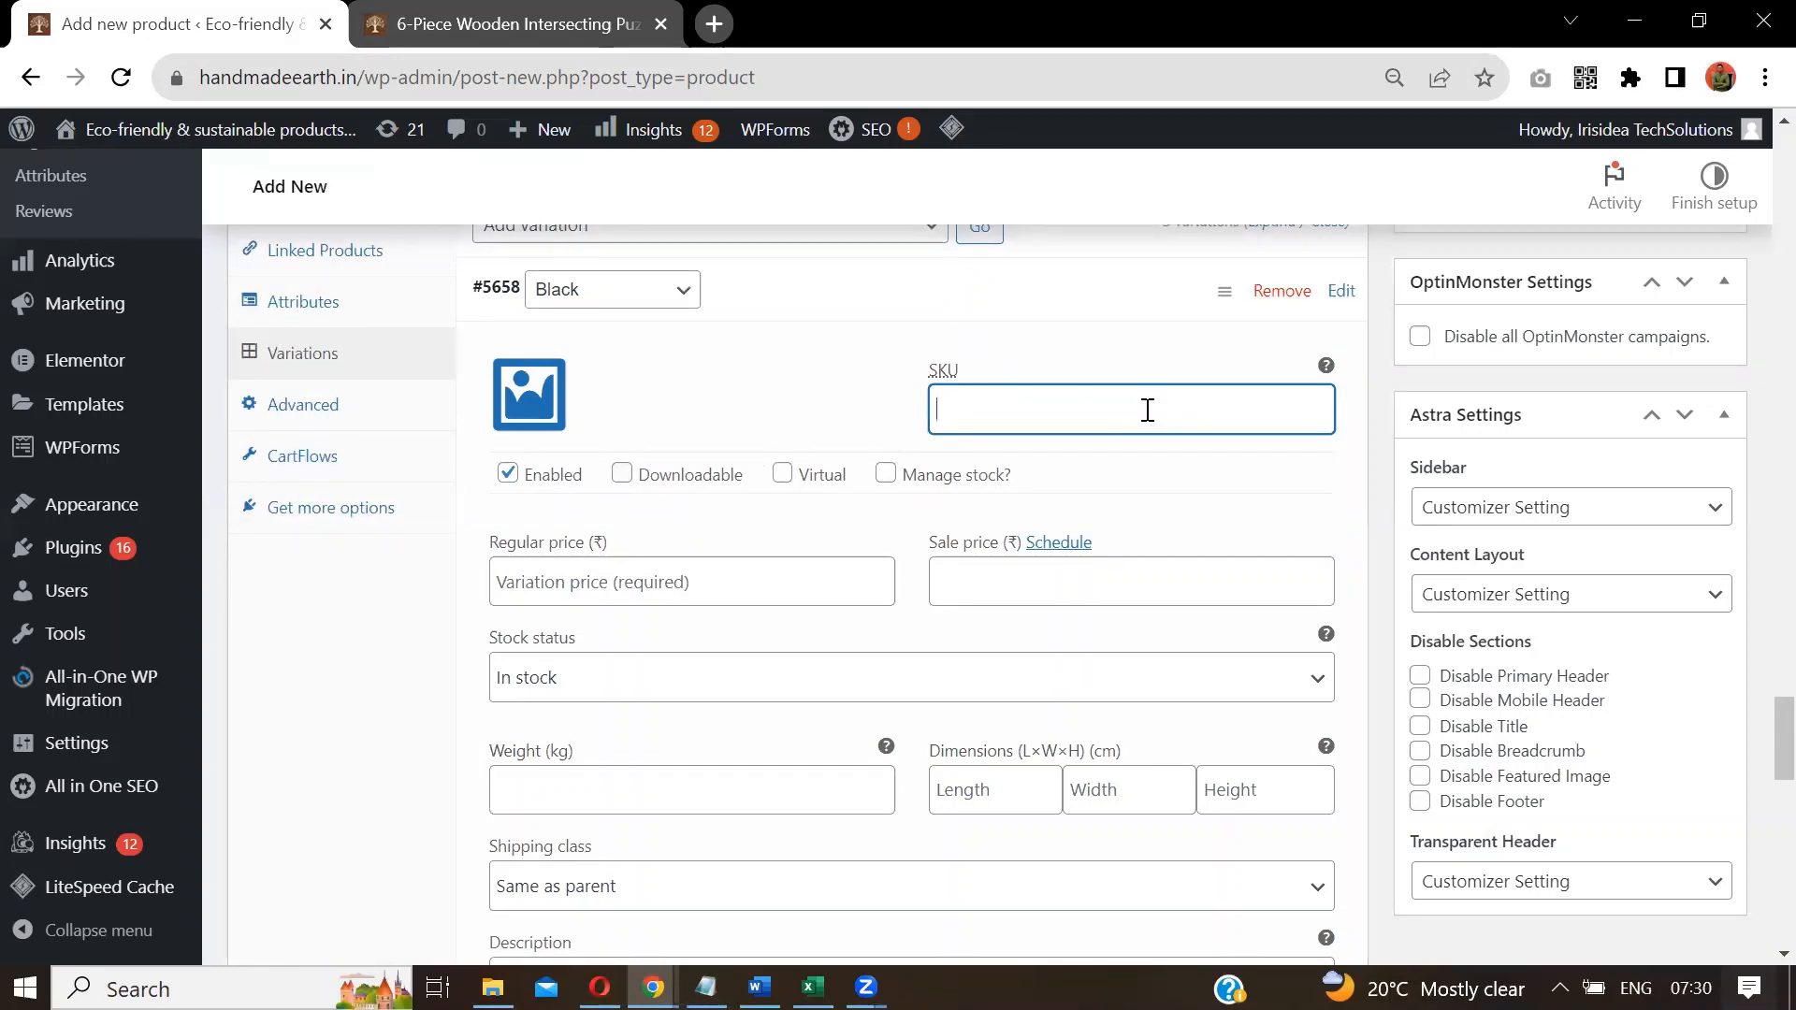
{"action": "type", "text": "HME-GAMES-001-B"}
{"action": "key", "text": "ctrl+a"}
{"action": "key", "text": "ctrl+c"}
{"action": "mouse_move", "coordinate": [1331, 379]}
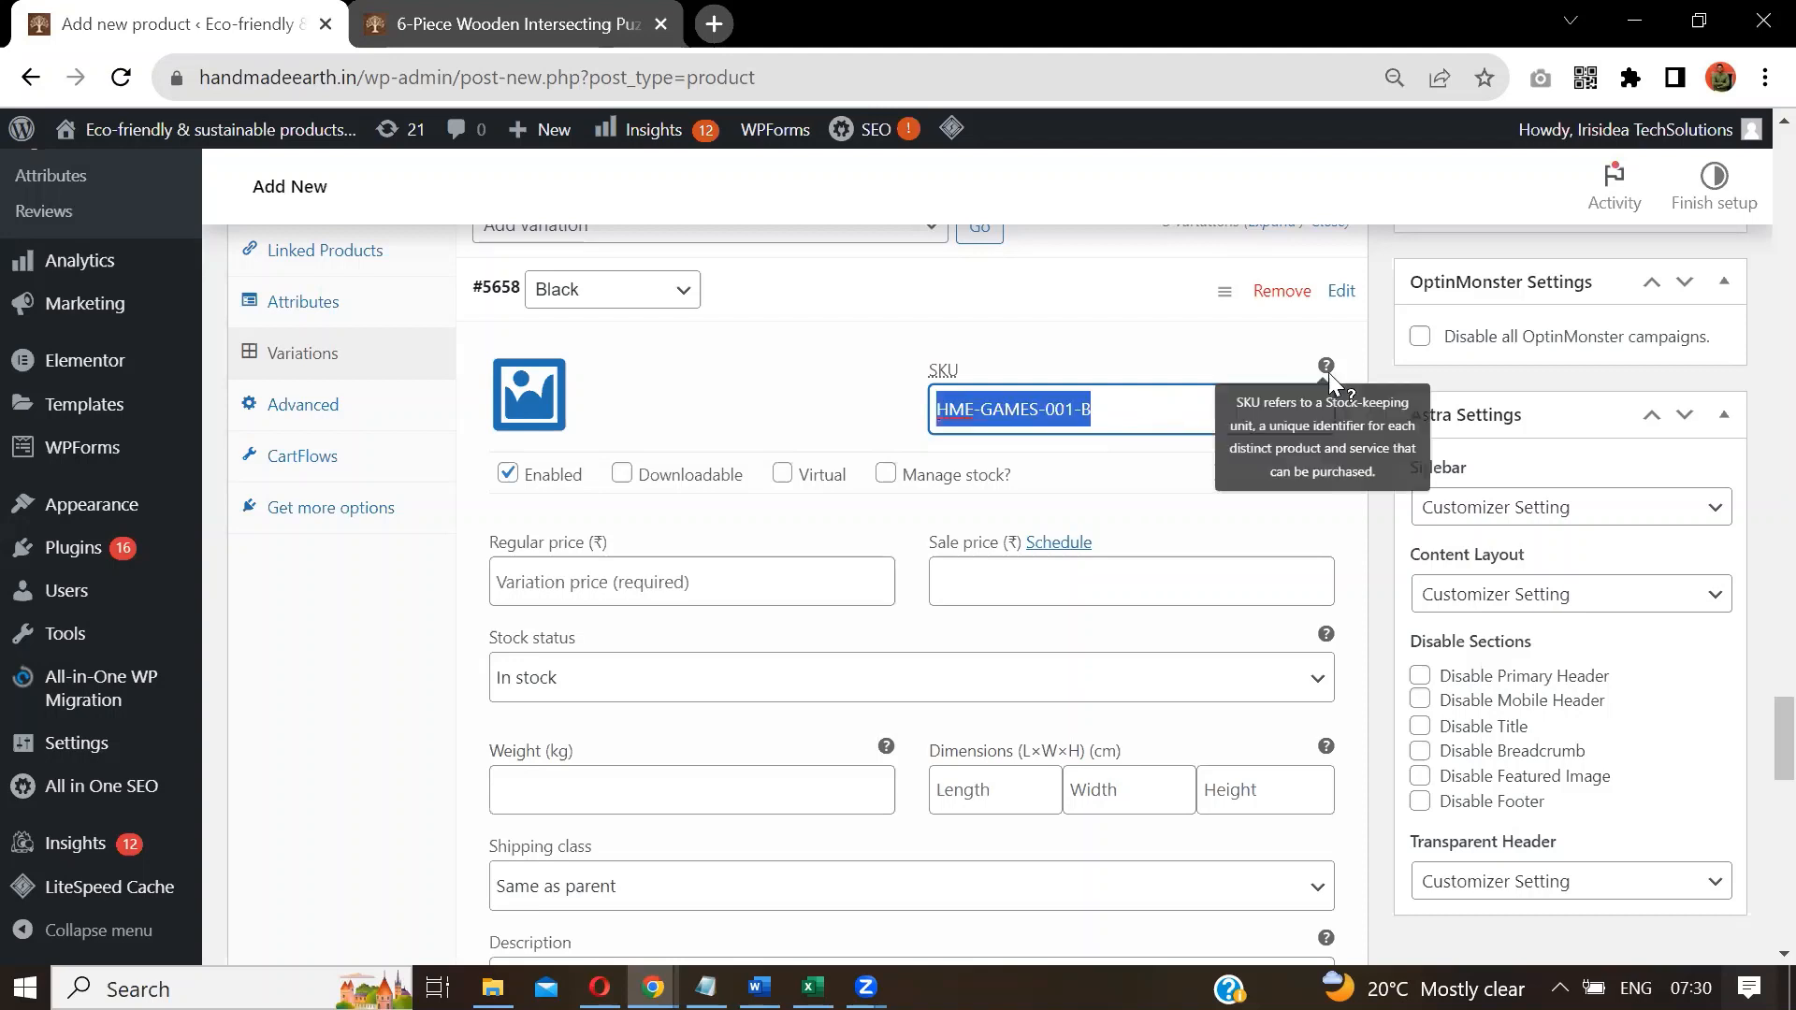
Enable stock management for the Black variation and set its stock quantity to 2.
{"action": "mouse_move", "coordinate": [671, 468]}
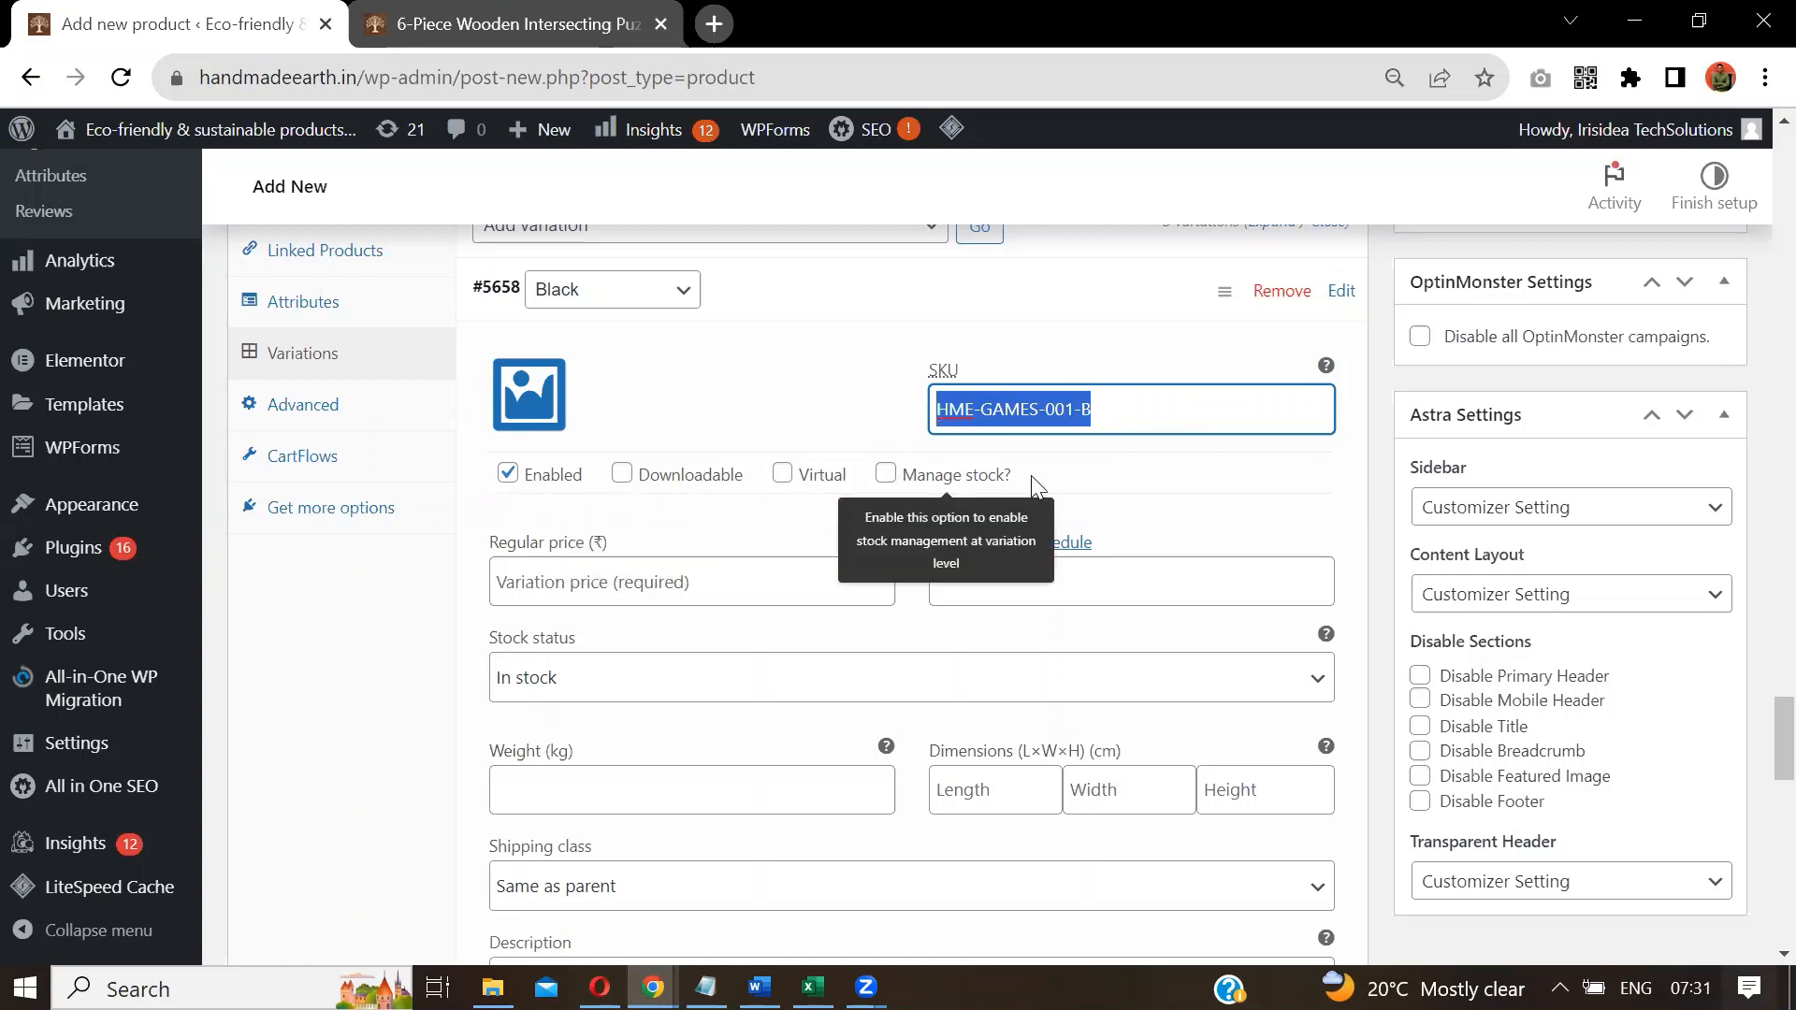
{"action": "left_click", "coordinate": [885, 474]}
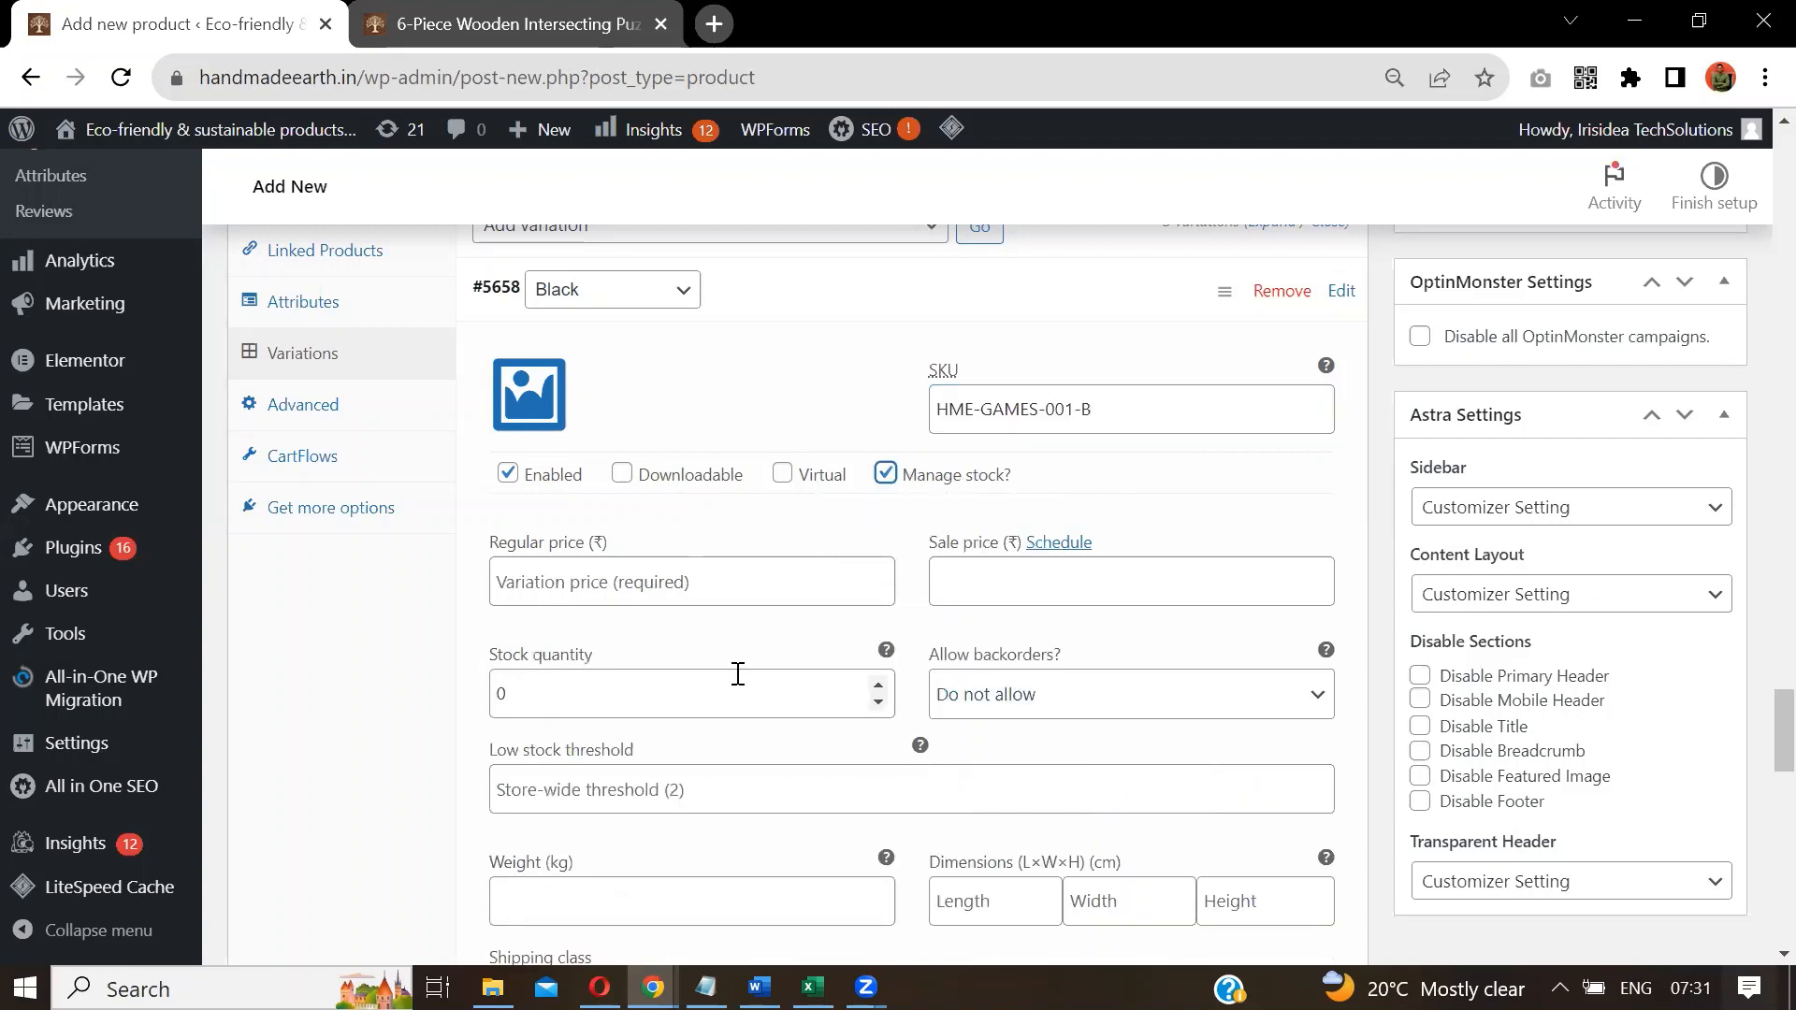
{"action": "left_click", "coordinate": [879, 688]}
{"action": "left_click", "coordinate": [879, 689]}
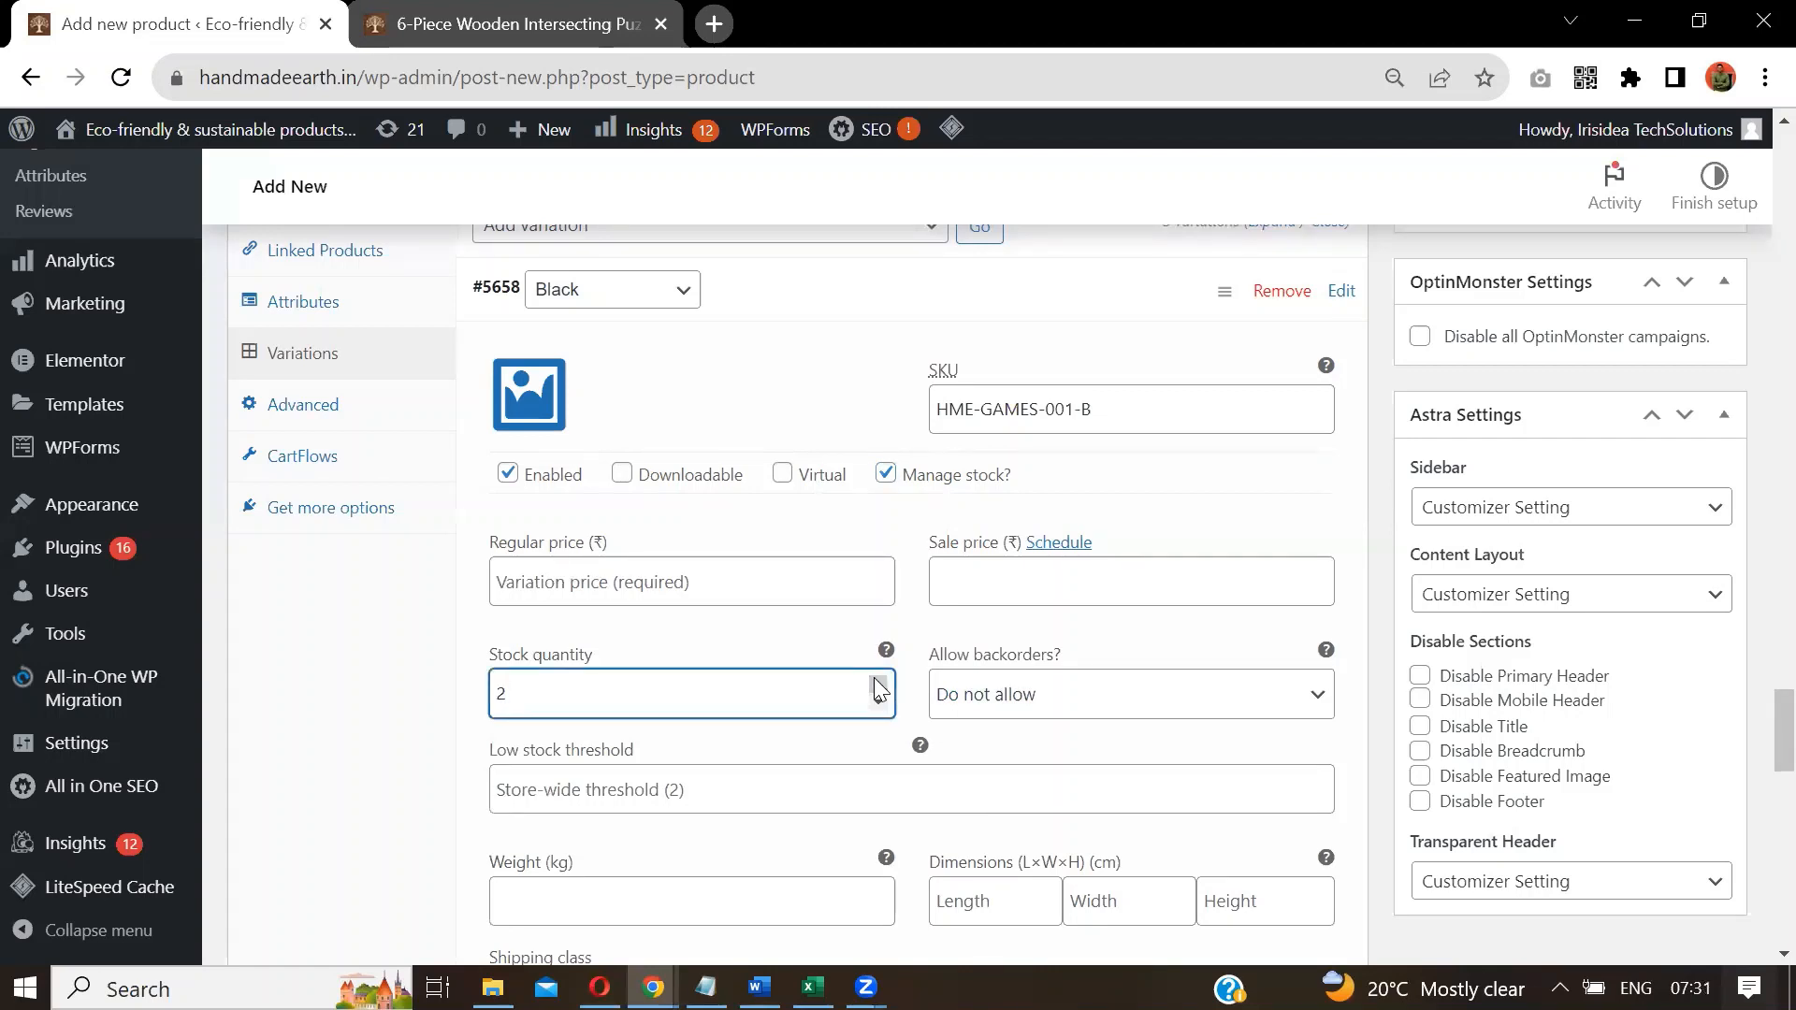
{"action": "left_click", "coordinate": [905, 540]}
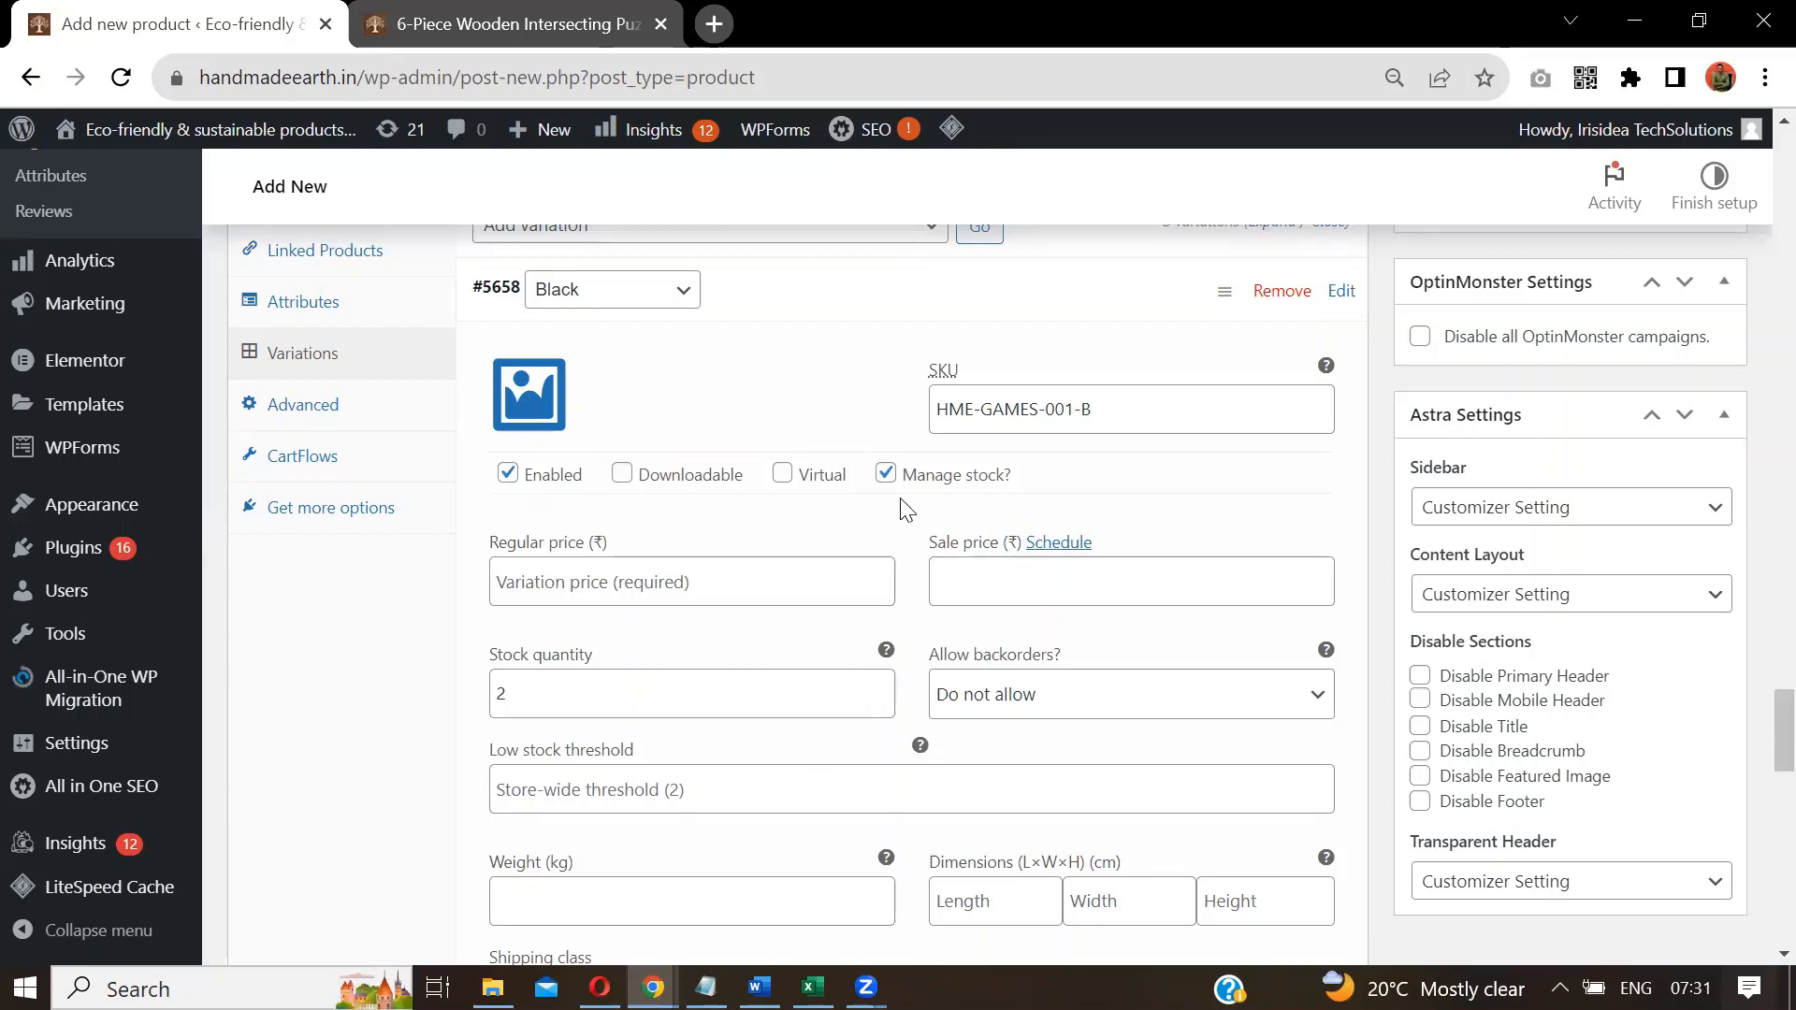
Set the Black variation's regular price to ₹300.
{"action": "left_click", "coordinate": [725, 589]}
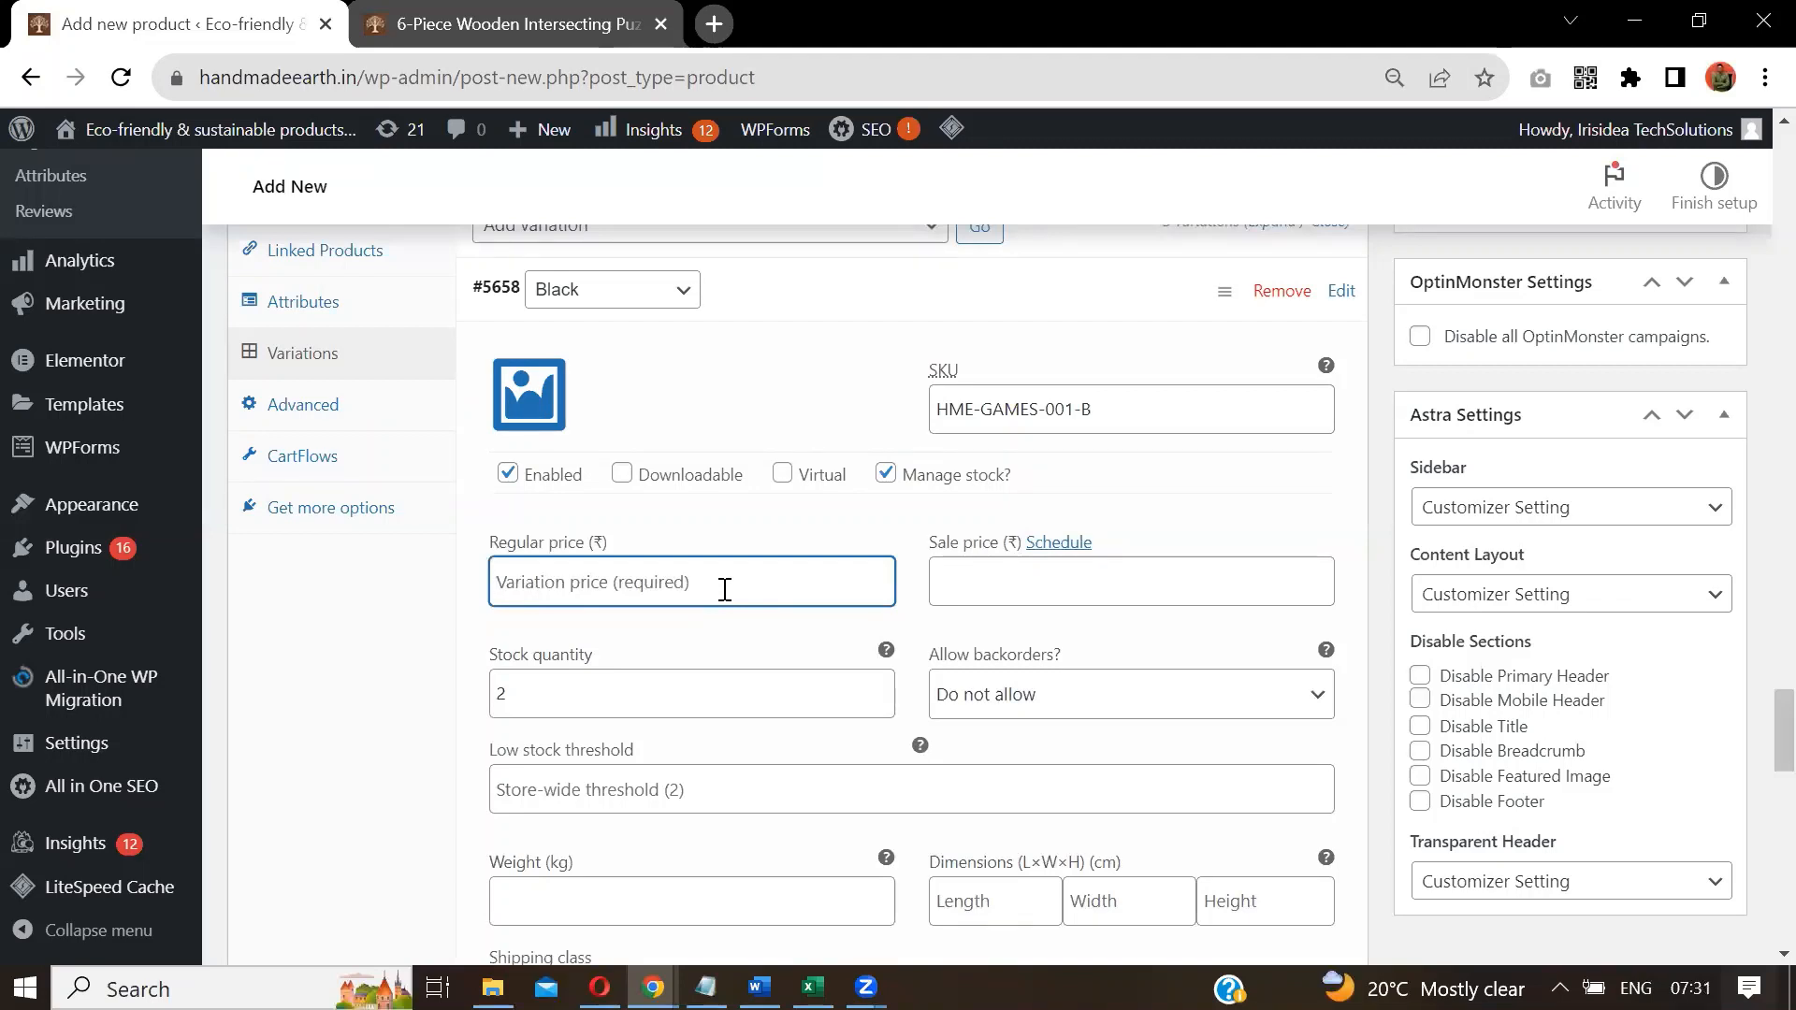
{"action": "type", "text": "300"}
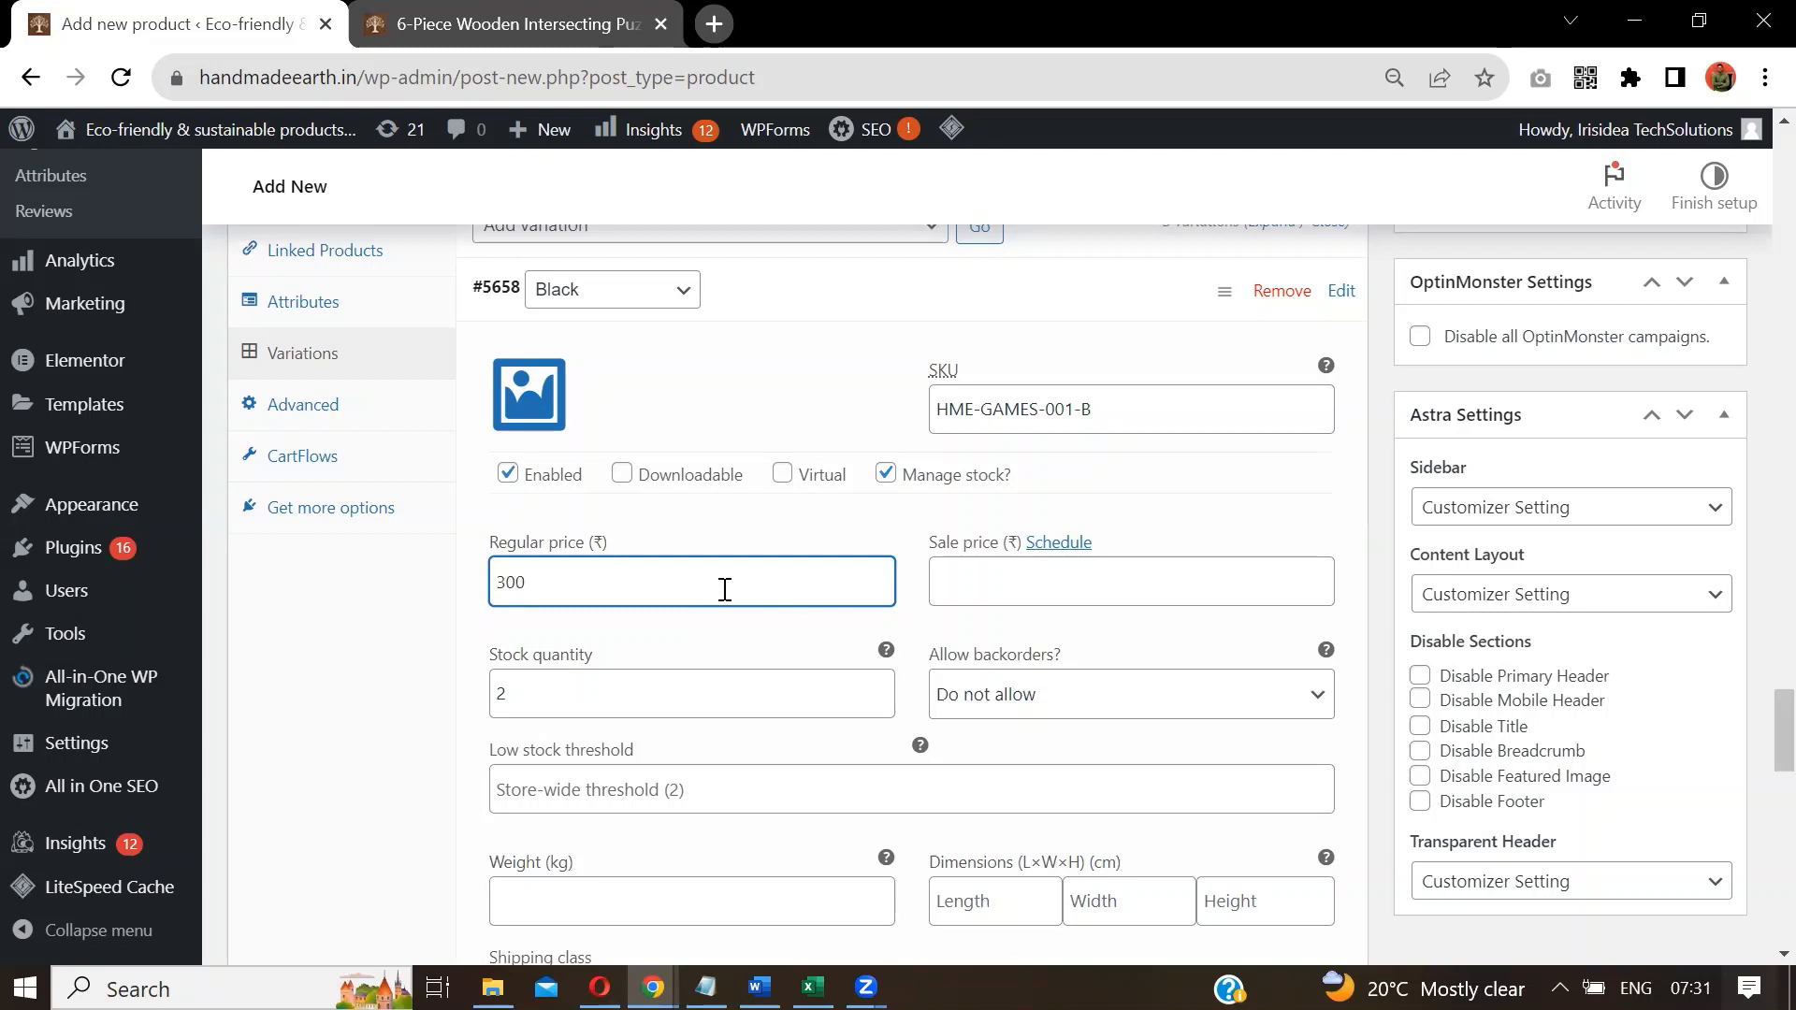
{"action": "left_click", "coordinate": [875, 540]}
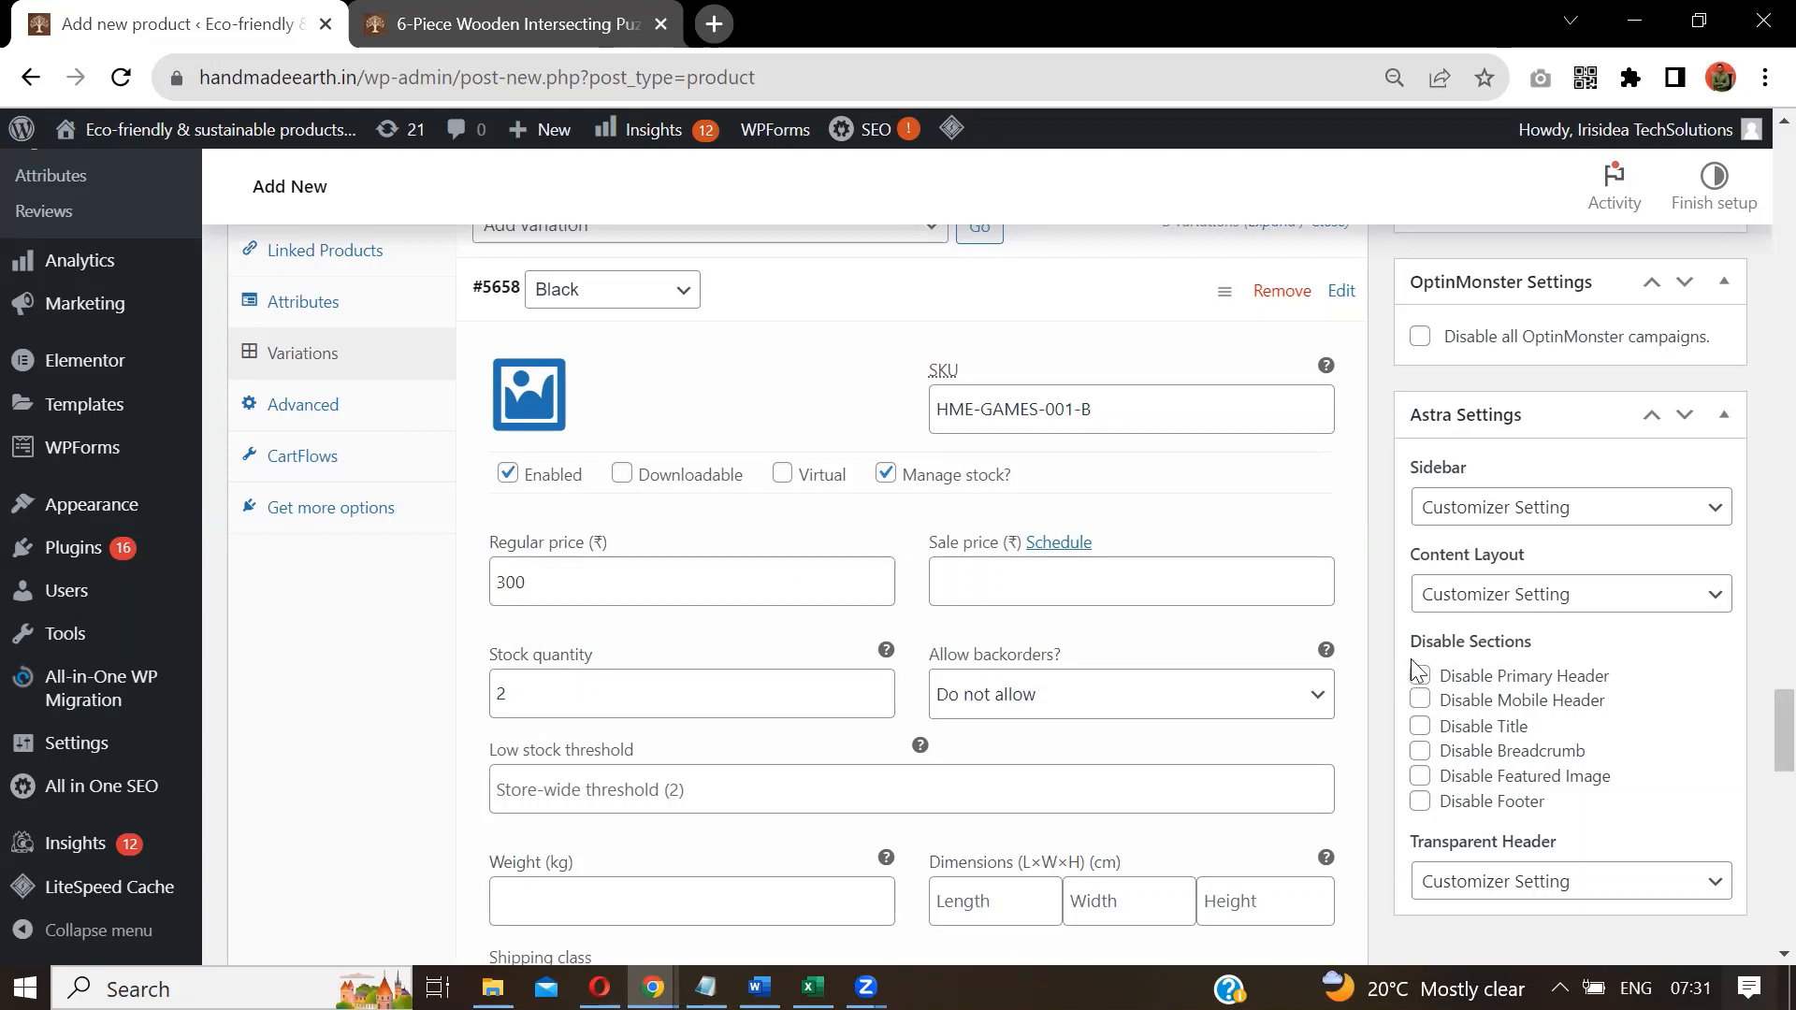
Set the Black variation's dimensions to 10 cm length, 10 cm width and 10 cm height.
{"action": "scroll", "coordinate": [1382, 664], "scroll_direction": "down", "scroll_amount": 2}
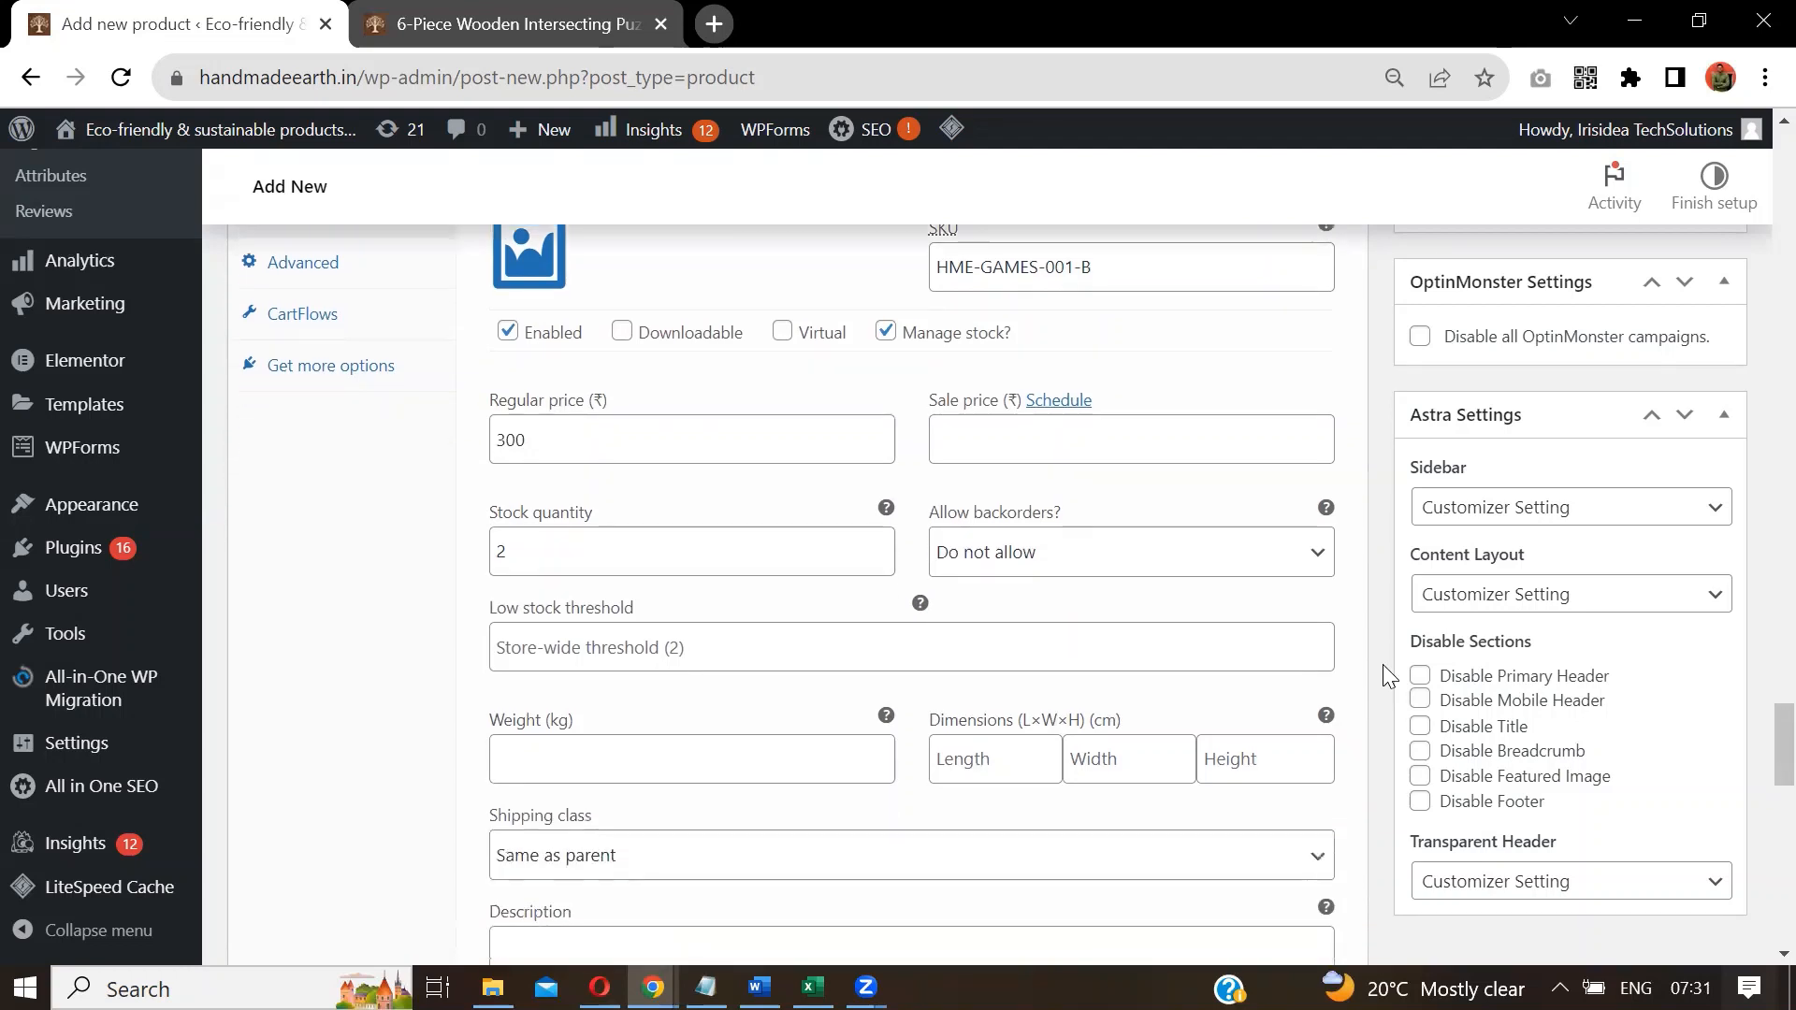
{"action": "scroll", "coordinate": [1383, 665], "scroll_direction": "down", "scroll_amount": 2}
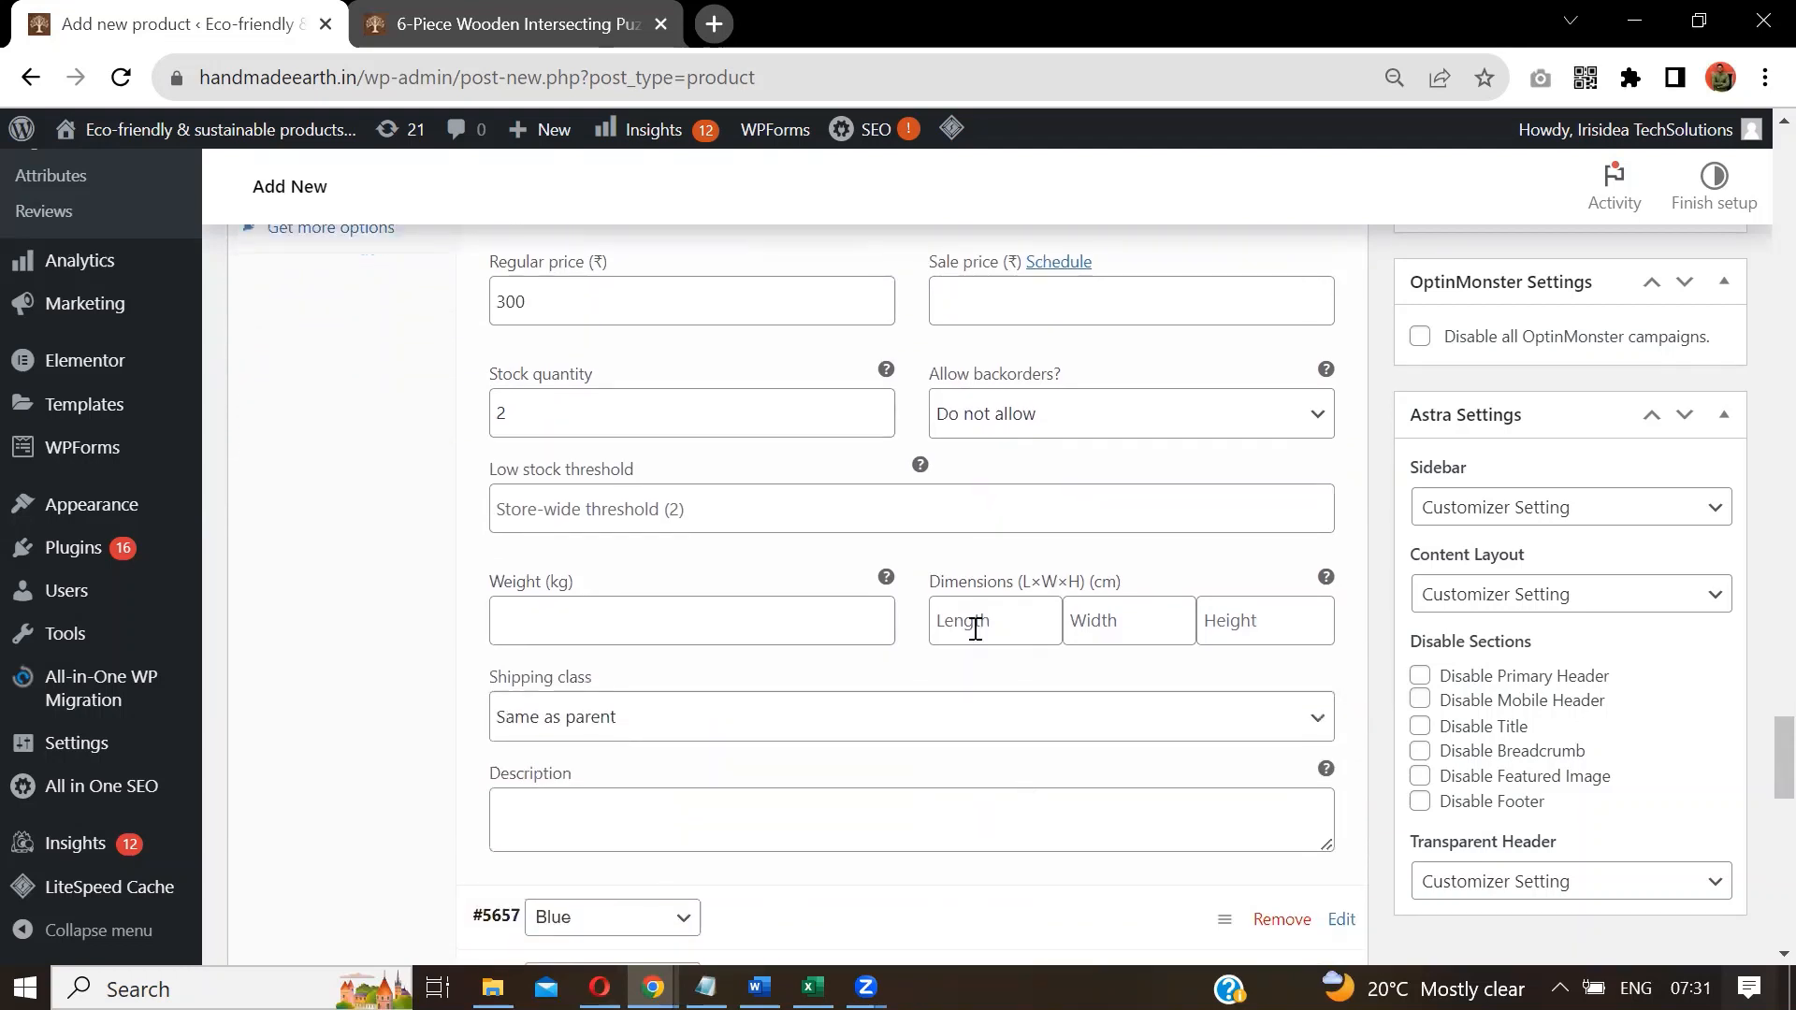
{"action": "left_click", "coordinate": [975, 627]}
{"action": "type", "text": "10"}
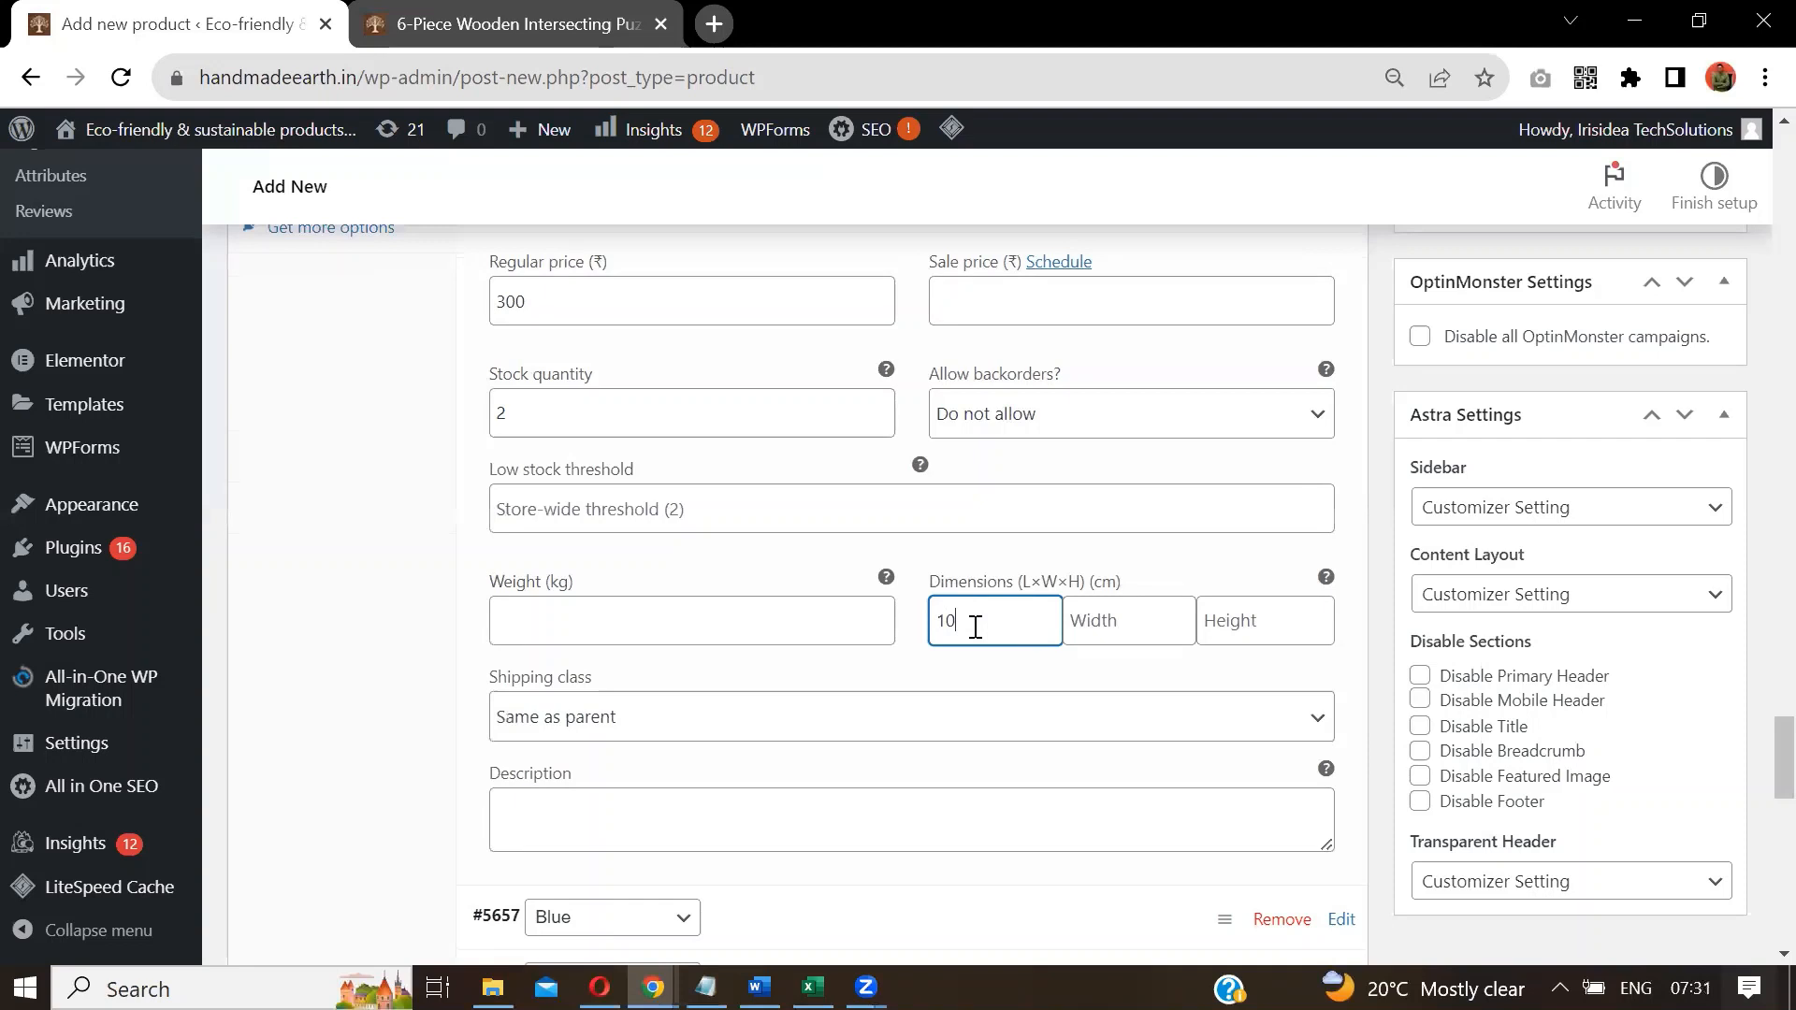
{"action": "left_click", "coordinate": [1094, 619]}
{"action": "type", "text": "10"}
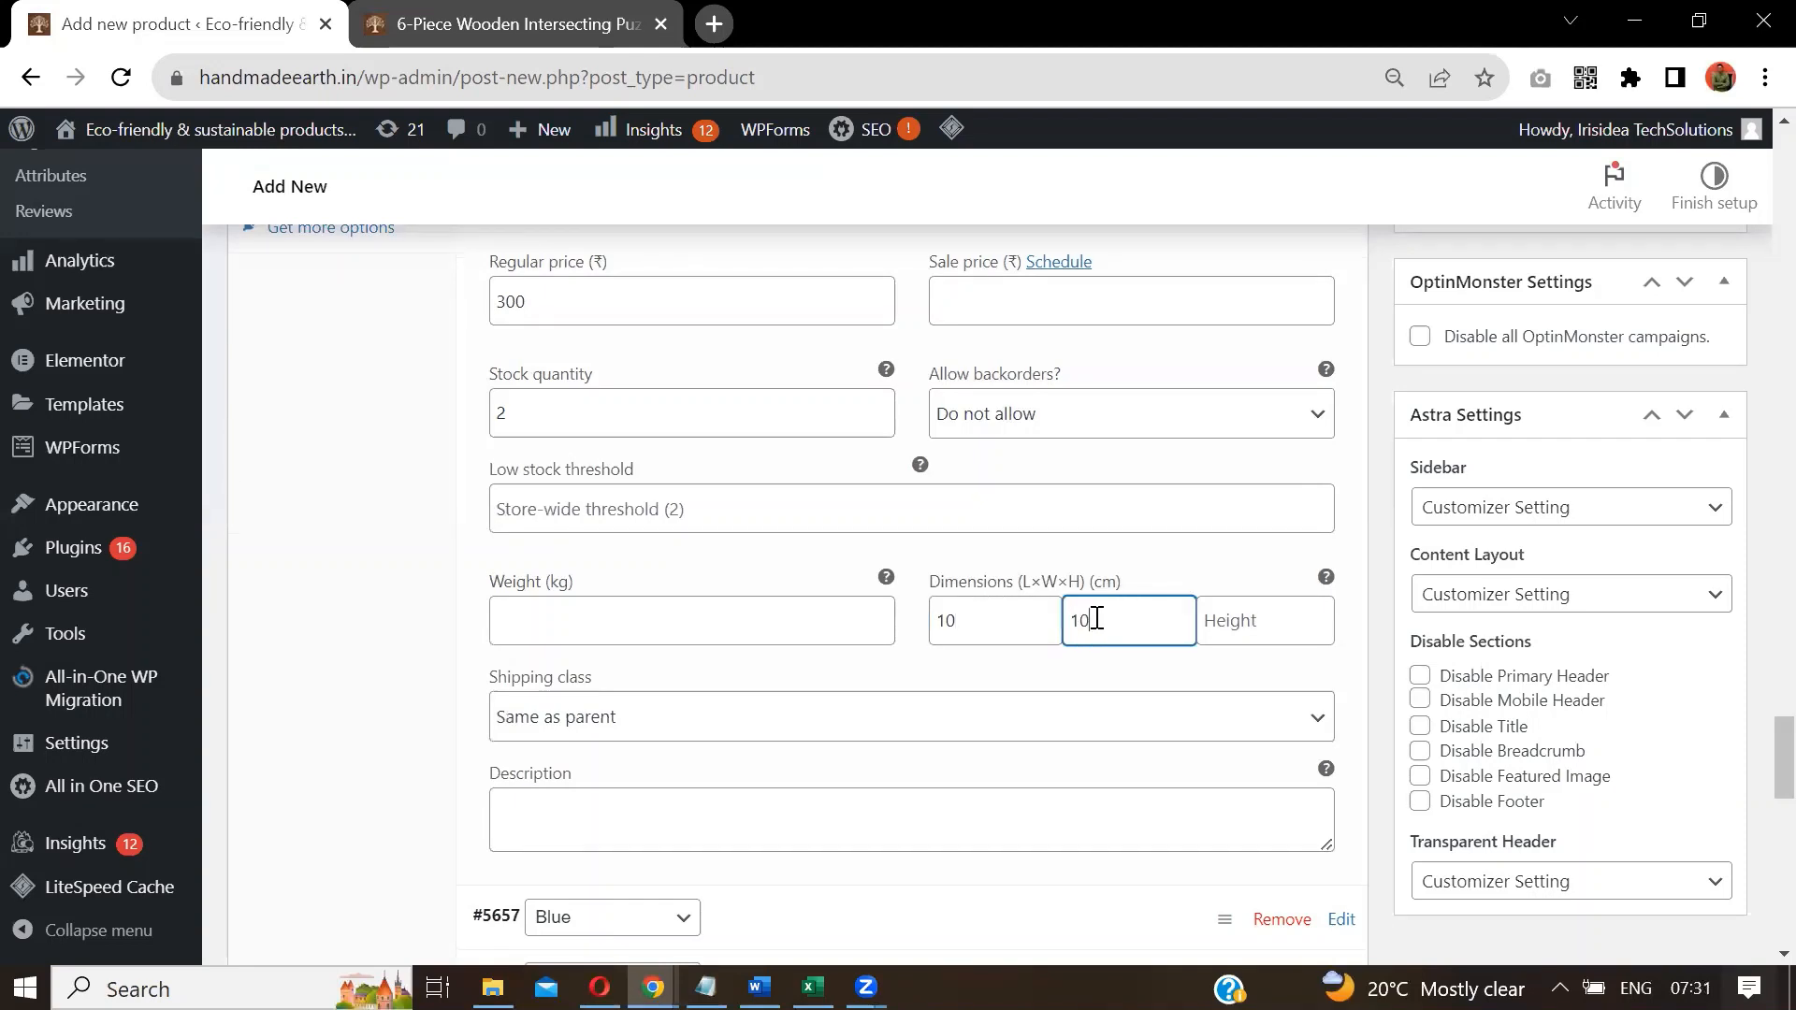
{"action": "key", "text": "Tab"}
{"action": "type", "text": "10"}
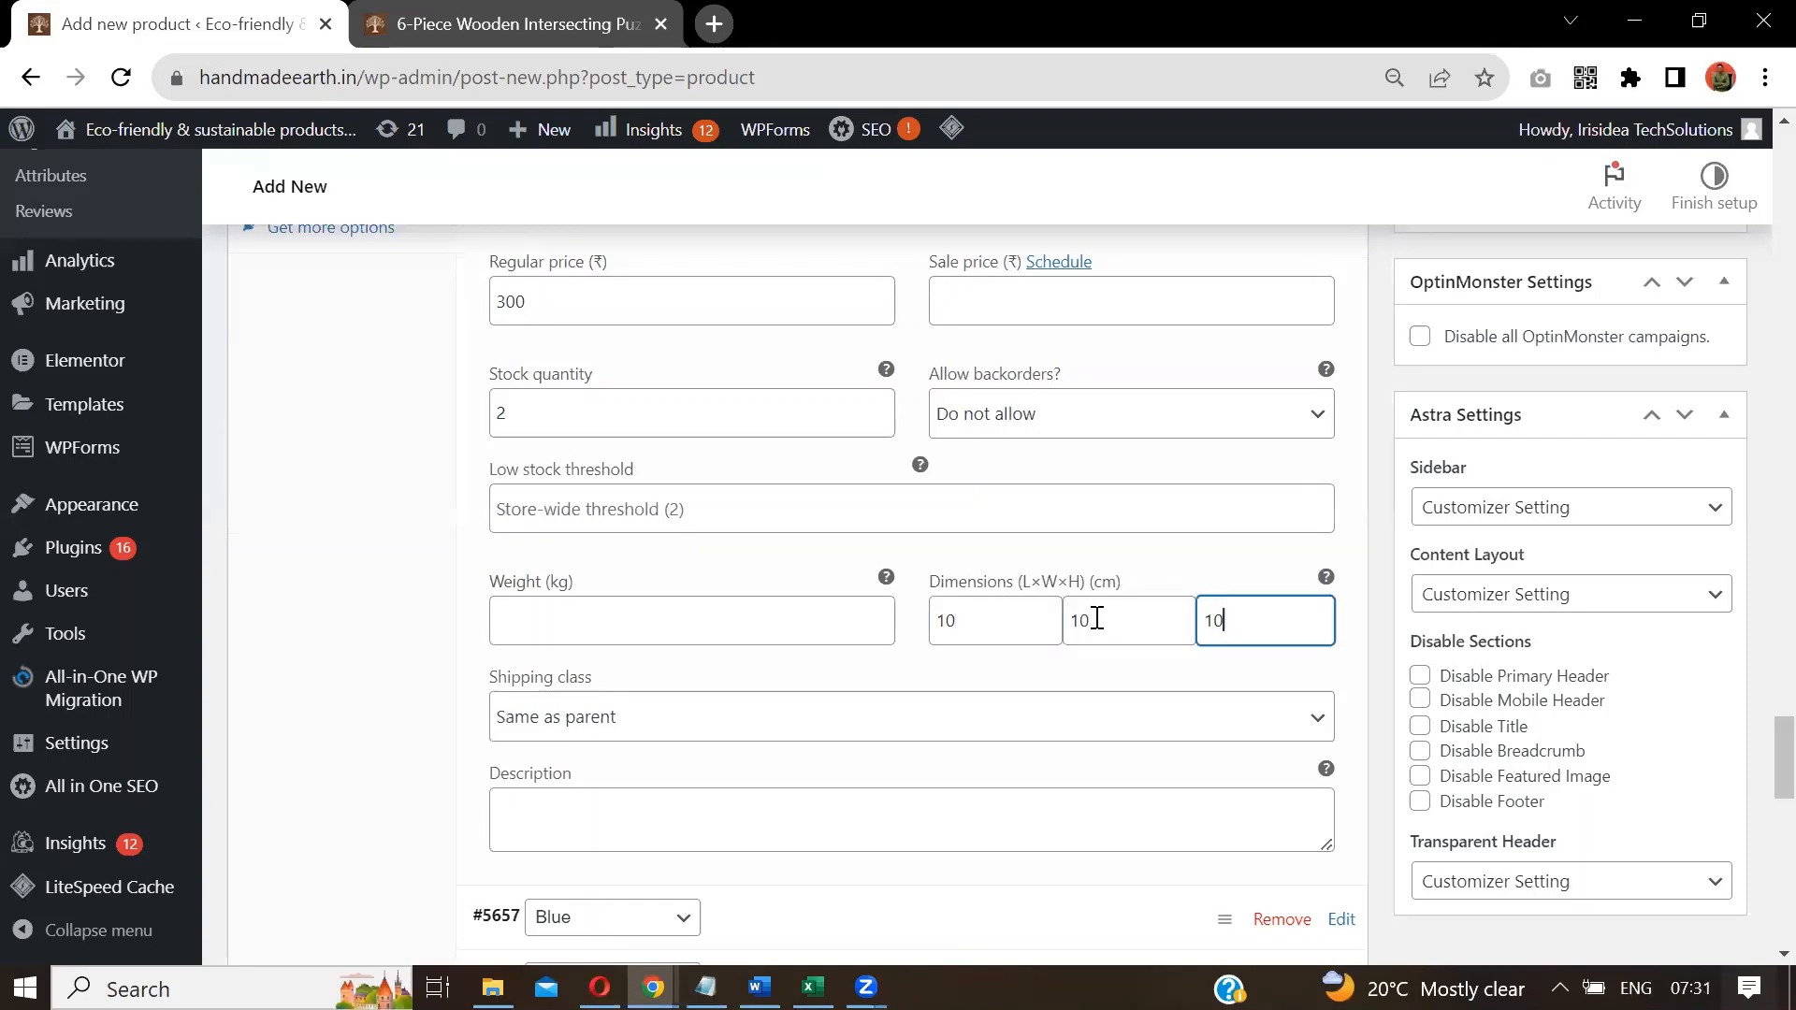
Set the Black variation's weight to .100 kg and collapse its details.
{"action": "left_click", "coordinate": [863, 629]}
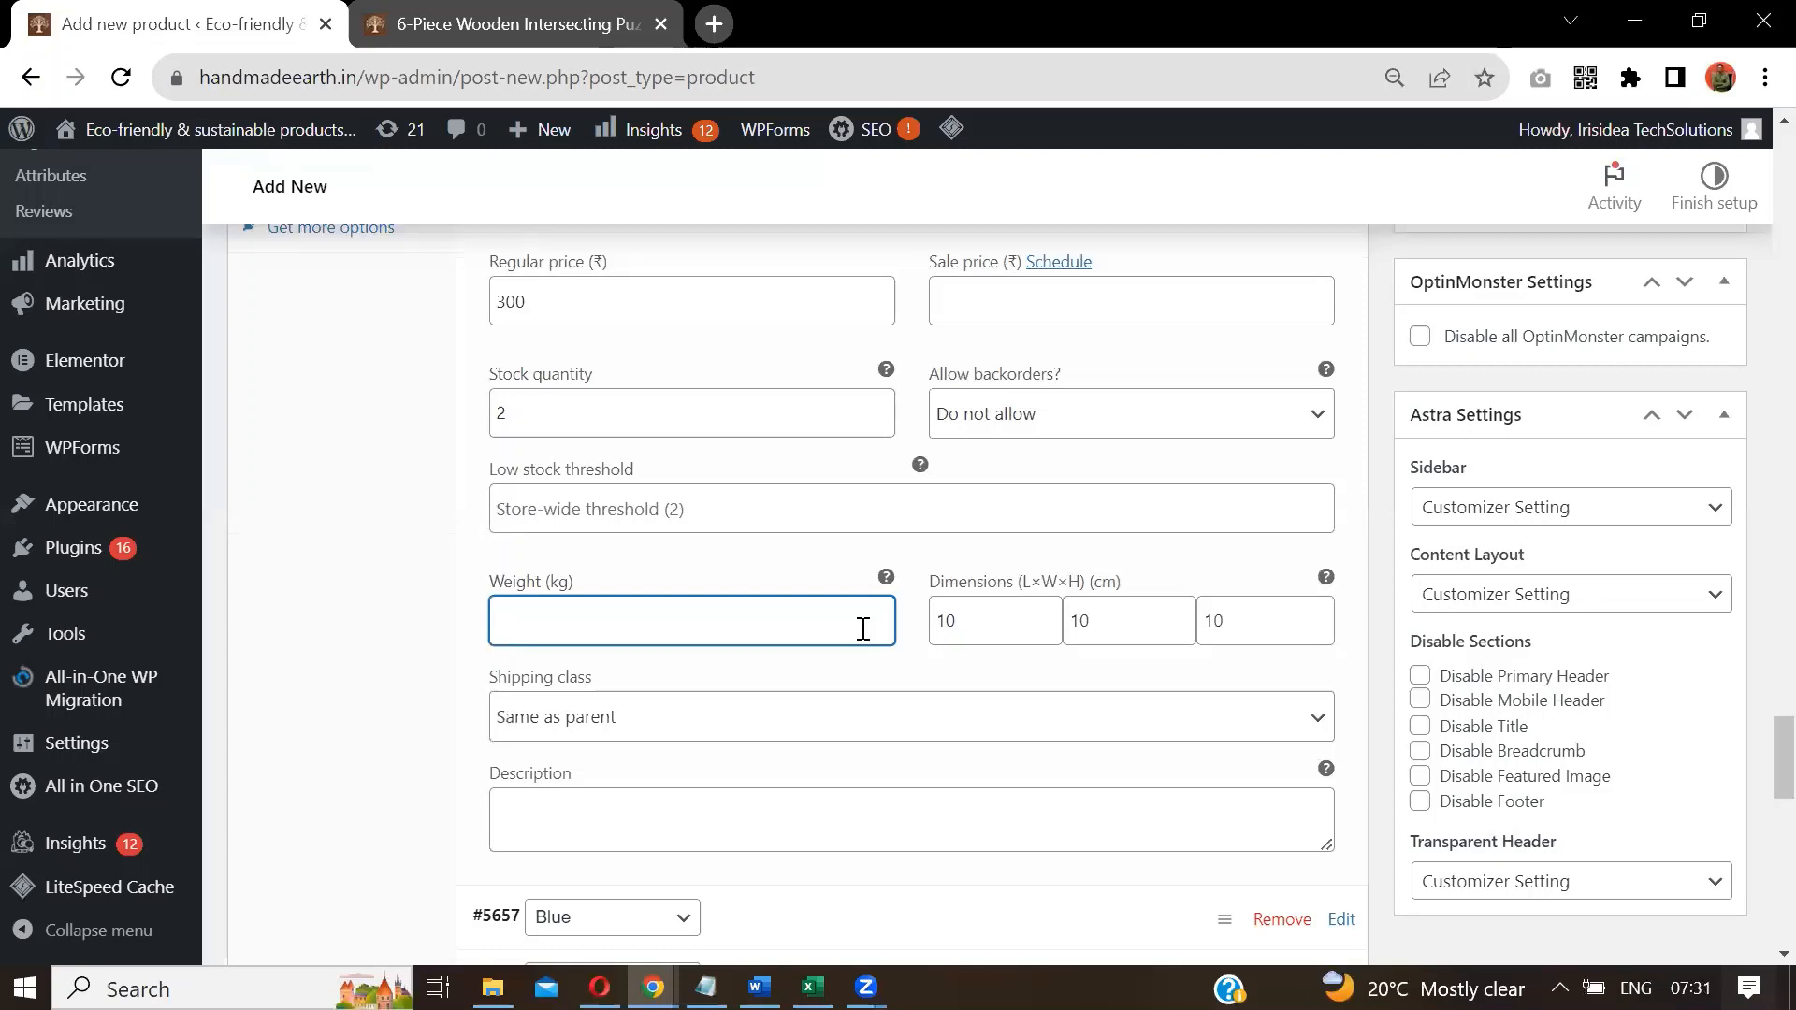
{"action": "type", "text": ".100"}
{"action": "left_click", "coordinate": [1385, 644]}
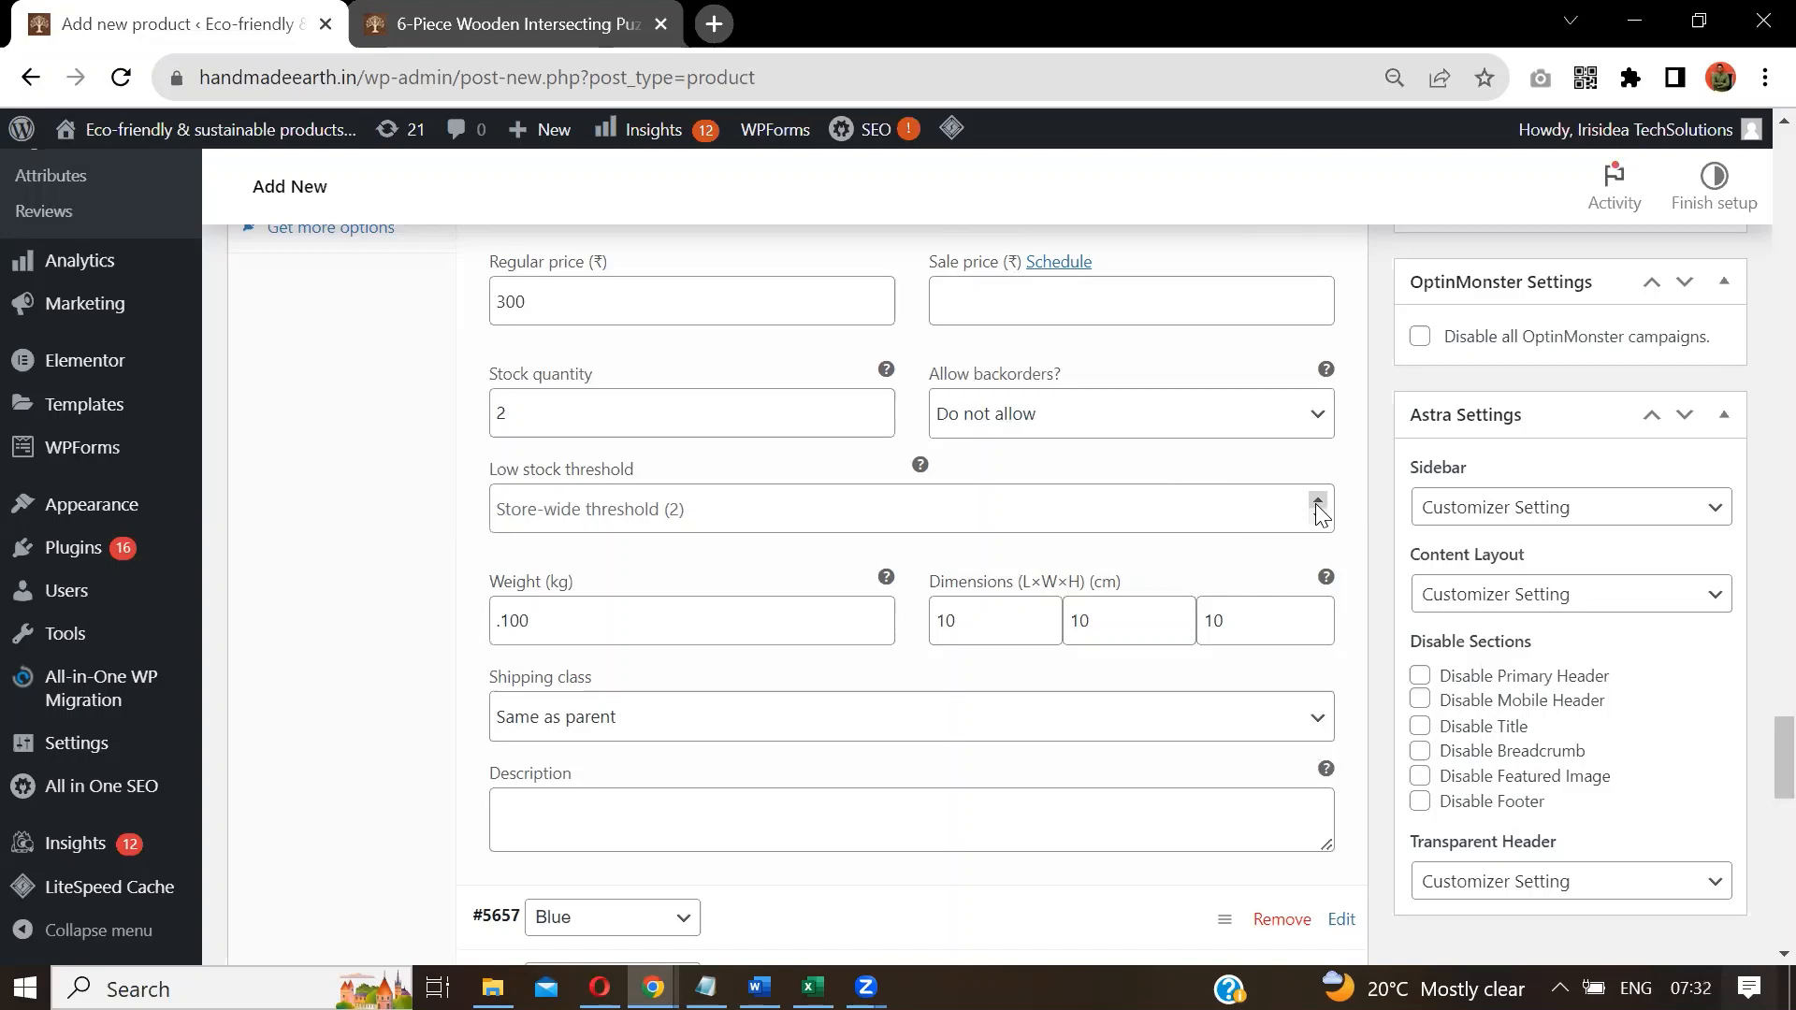
{"action": "scroll", "coordinate": [1757, 753], "scroll_direction": "down", "scroll_amount": 1}
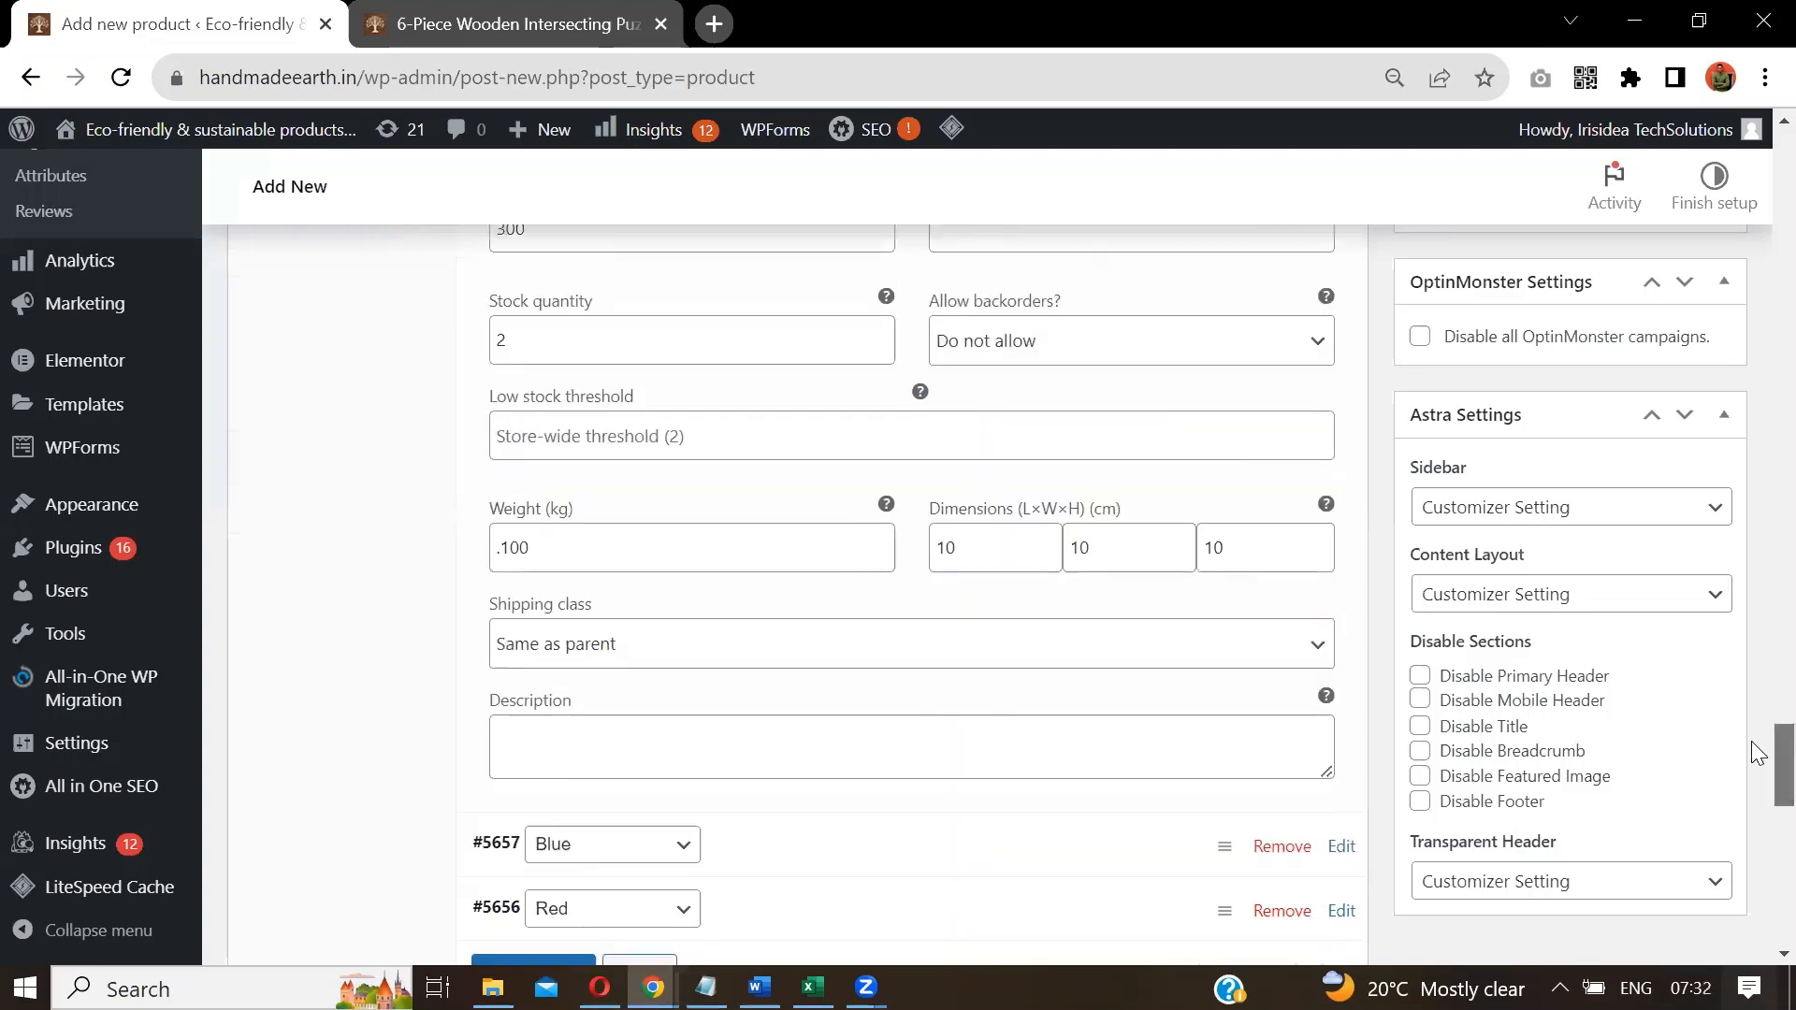
{"action": "scroll", "coordinate": [1757, 753], "scroll_direction": "down", "scroll_amount": 1}
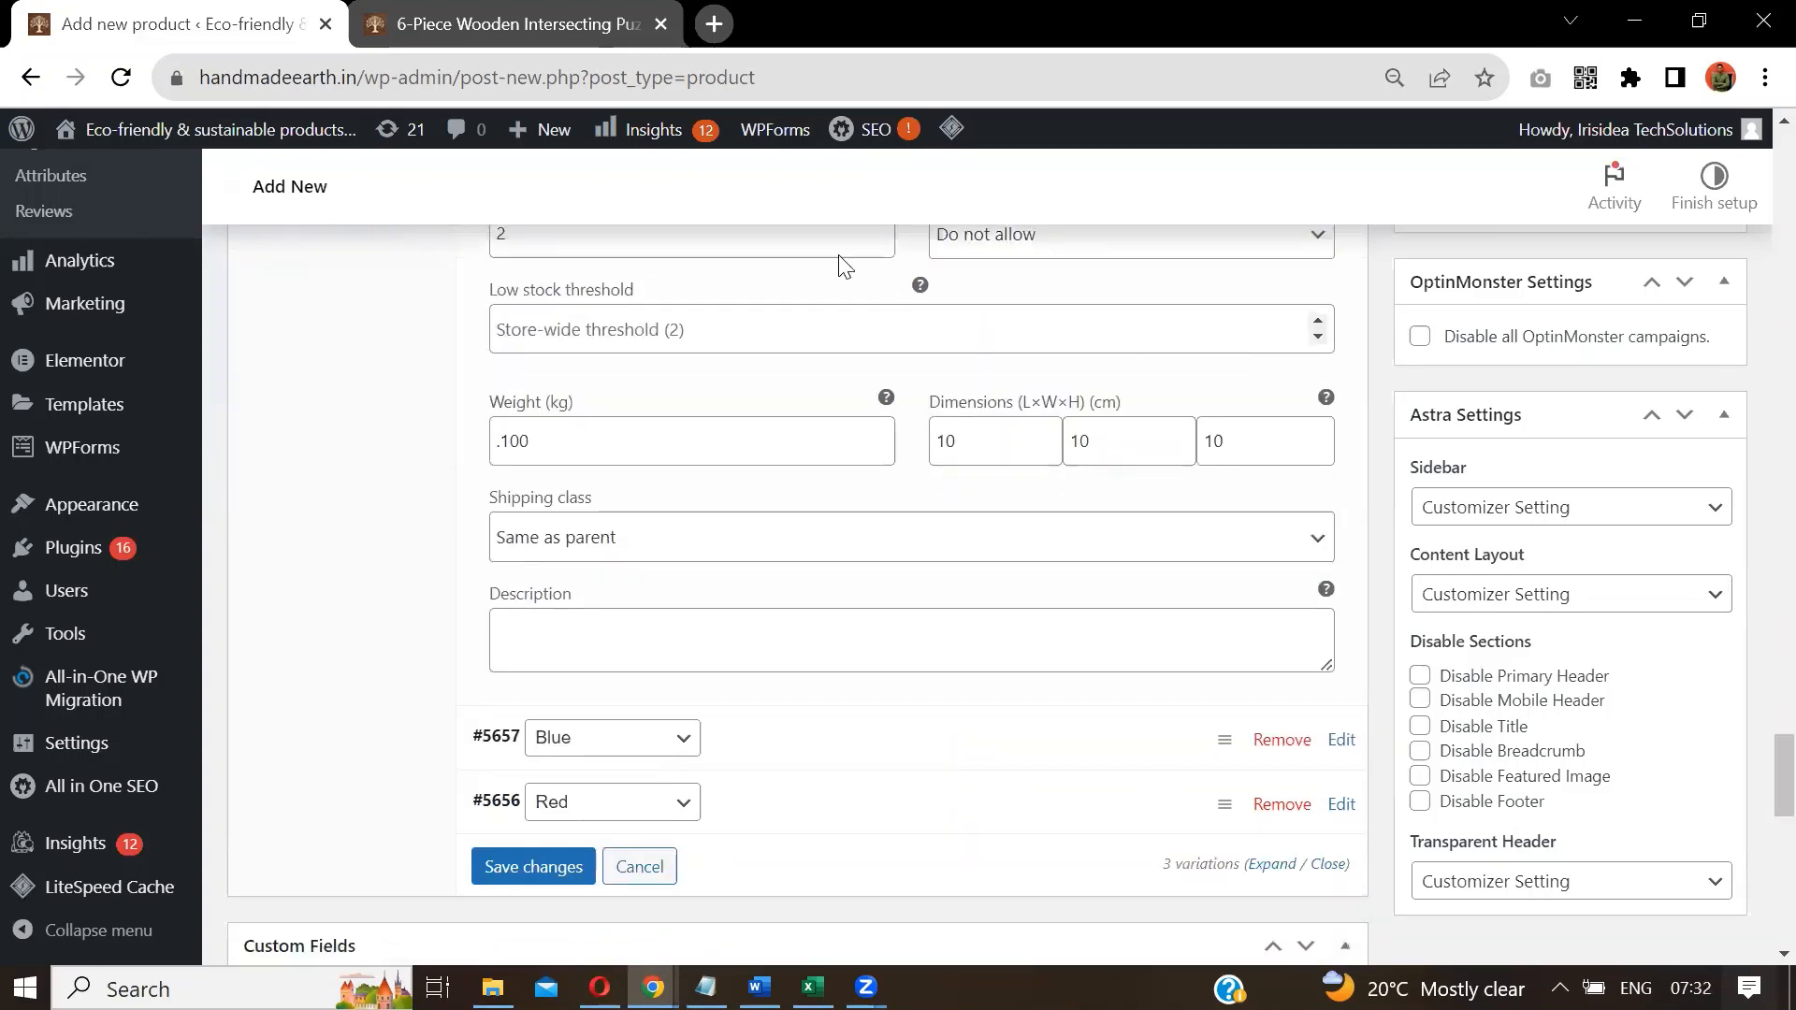
{"action": "left_click", "coordinate": [642, 241]}
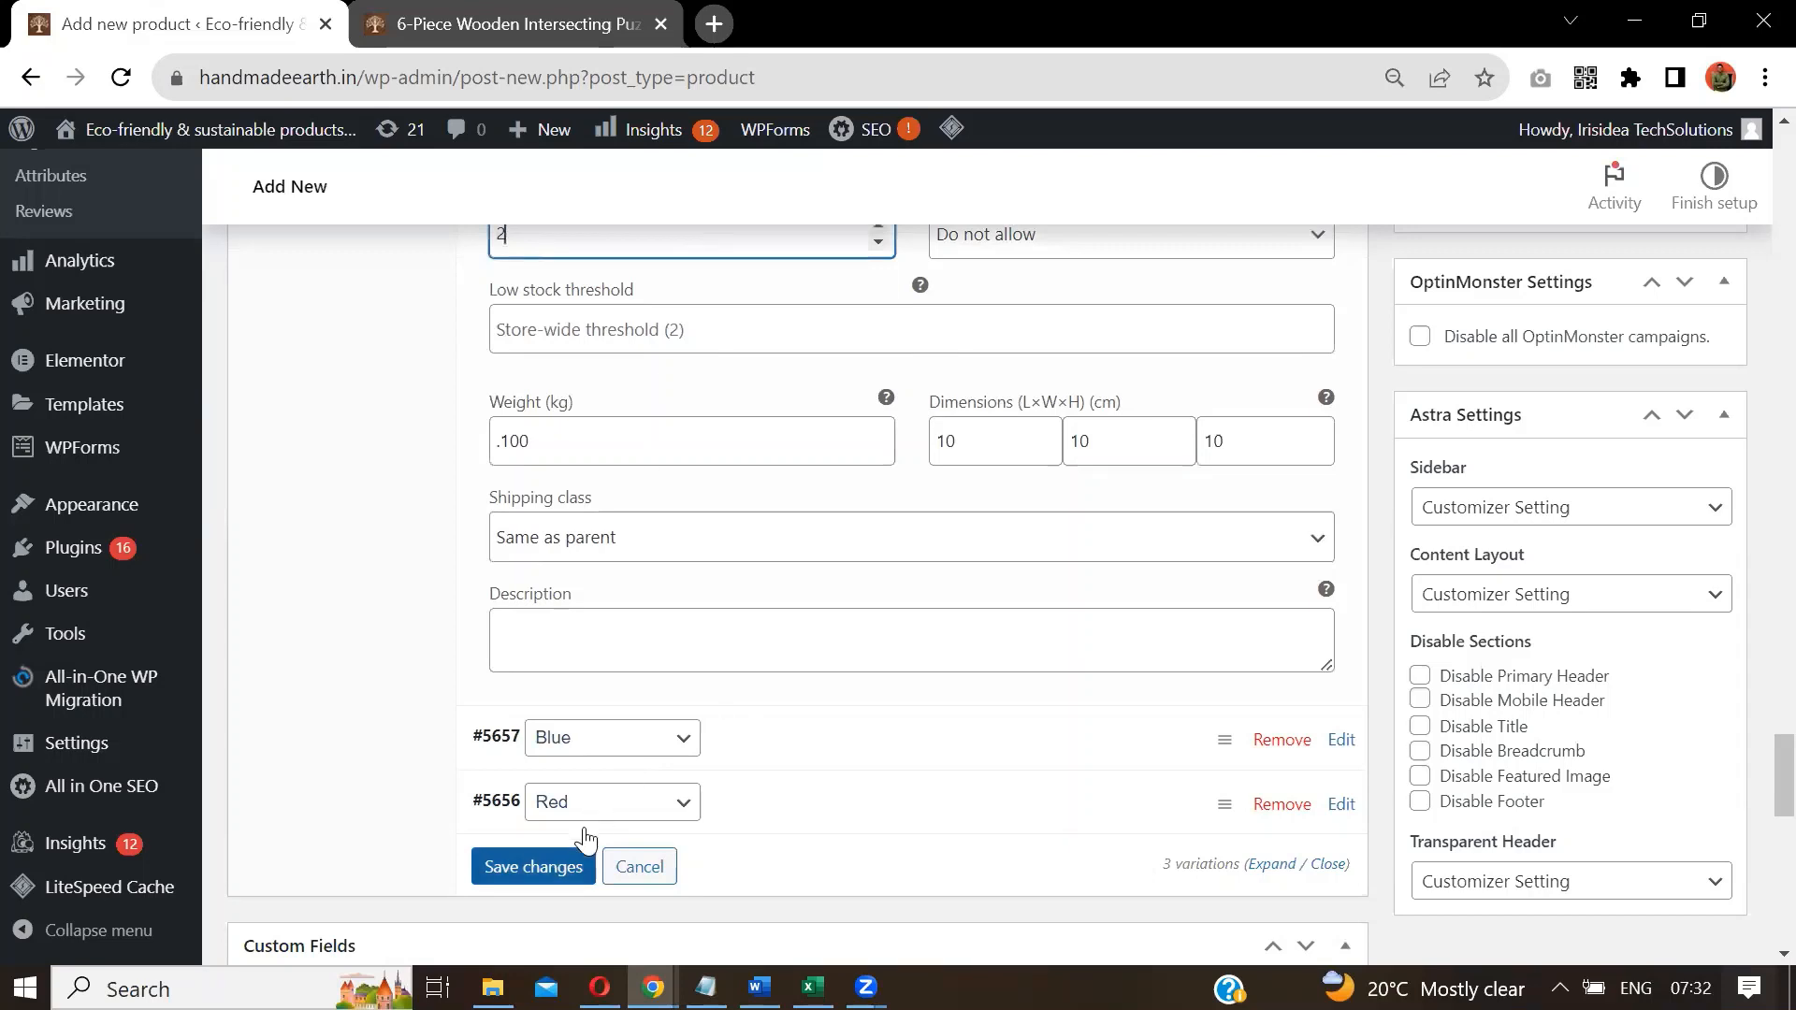
{"action": "scroll", "coordinate": [1752, 778], "scroll_direction": "up", "scroll_amount": 5}
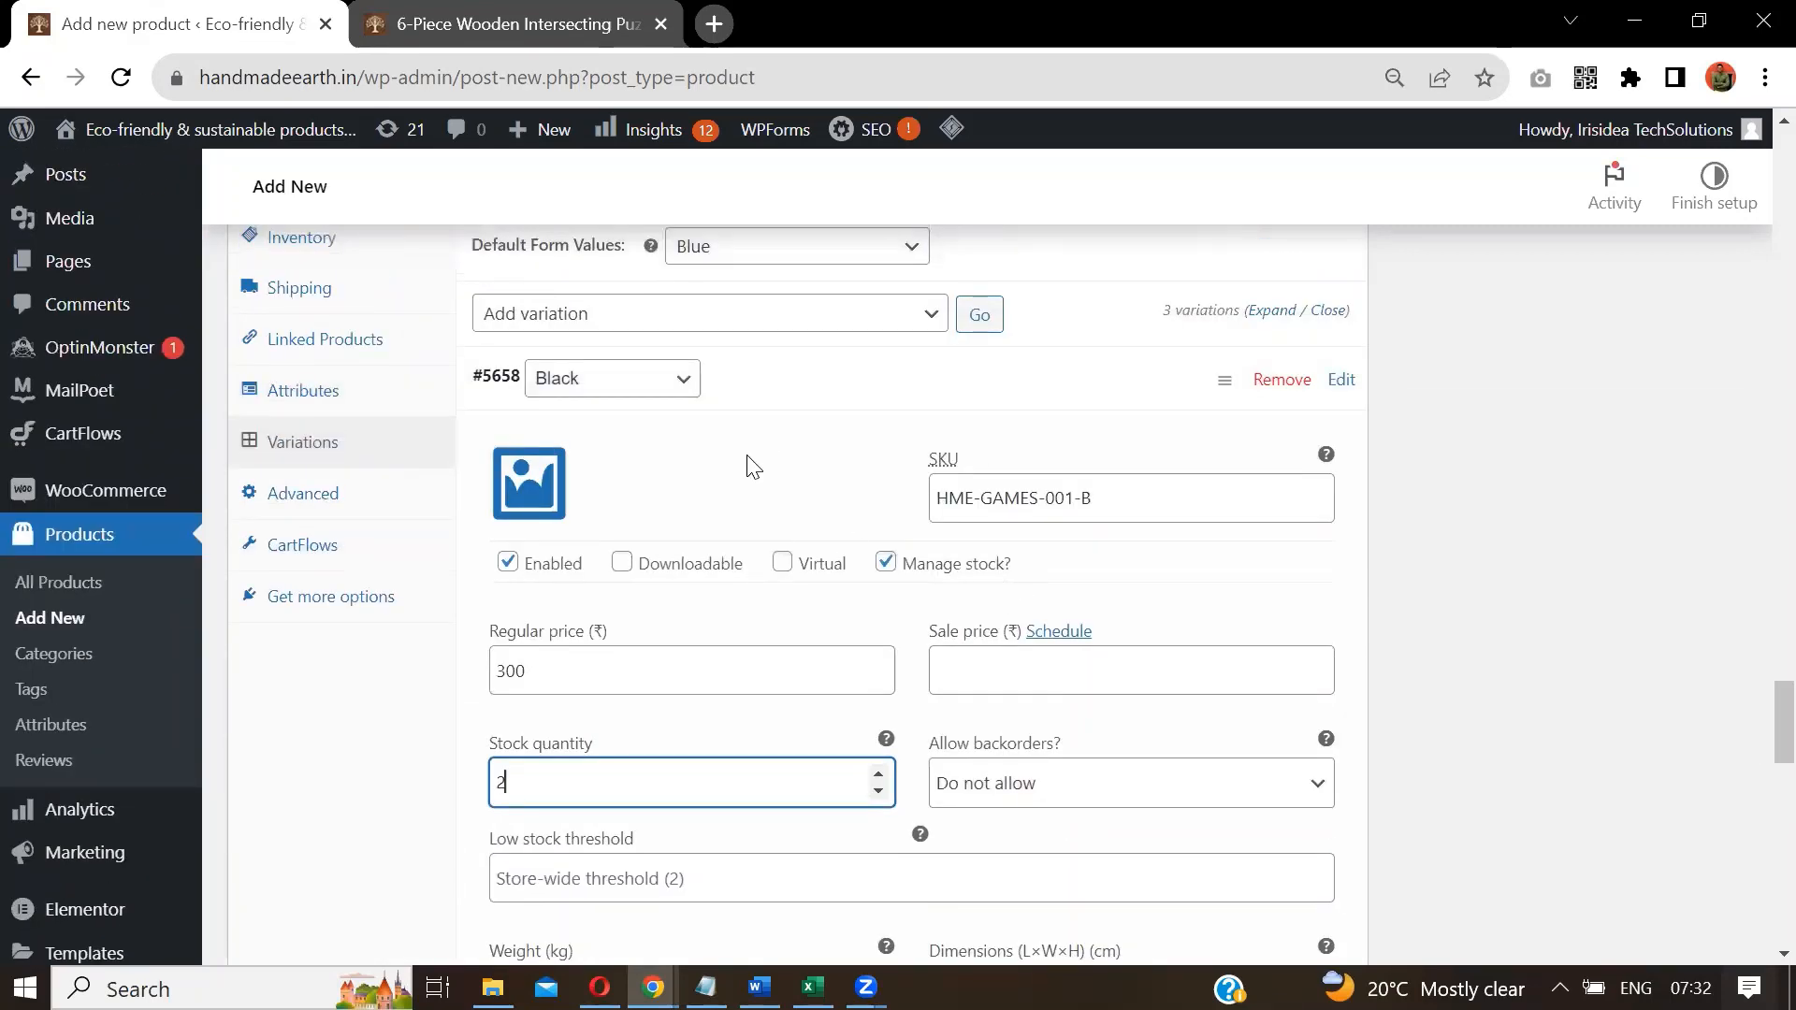
{"action": "left_click", "coordinate": [834, 389]}
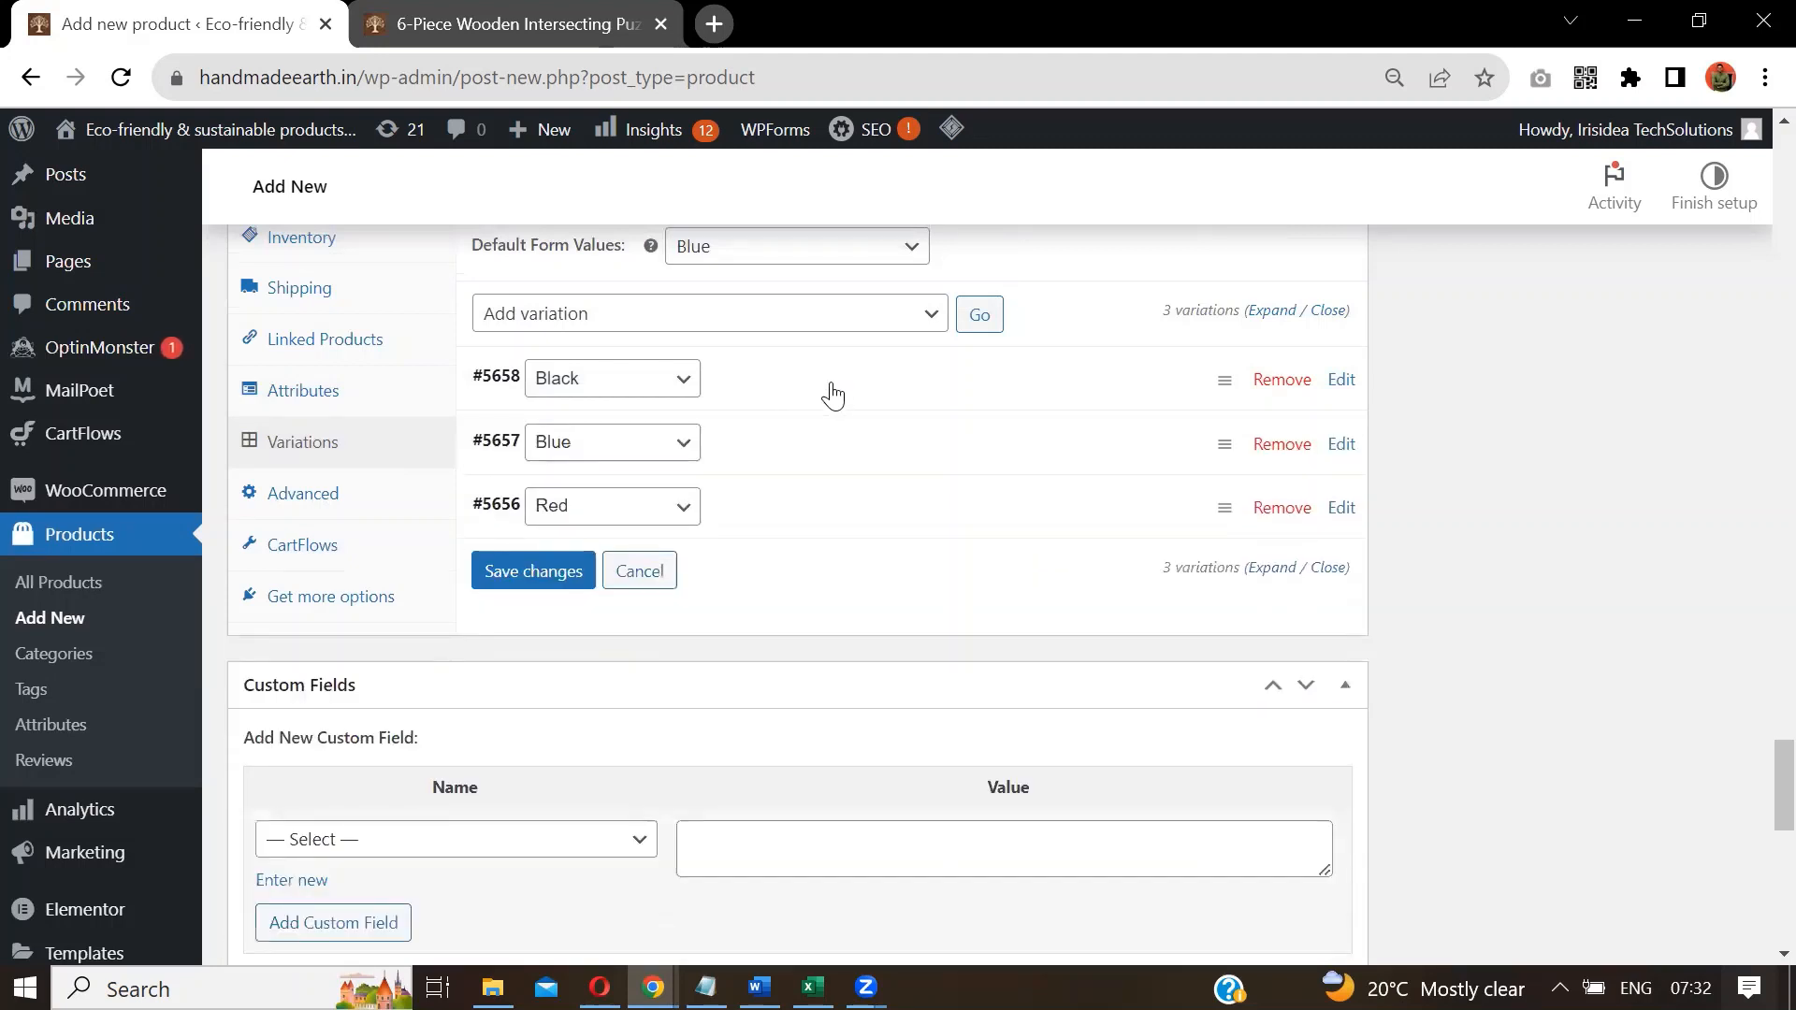
Expand the Blue variation's details and set its SKU to HME-GAMES-001-BLU, reusing the copied SKU.
{"action": "left_click", "coordinate": [831, 444]}
{"action": "left_click", "coordinate": [990, 555]}
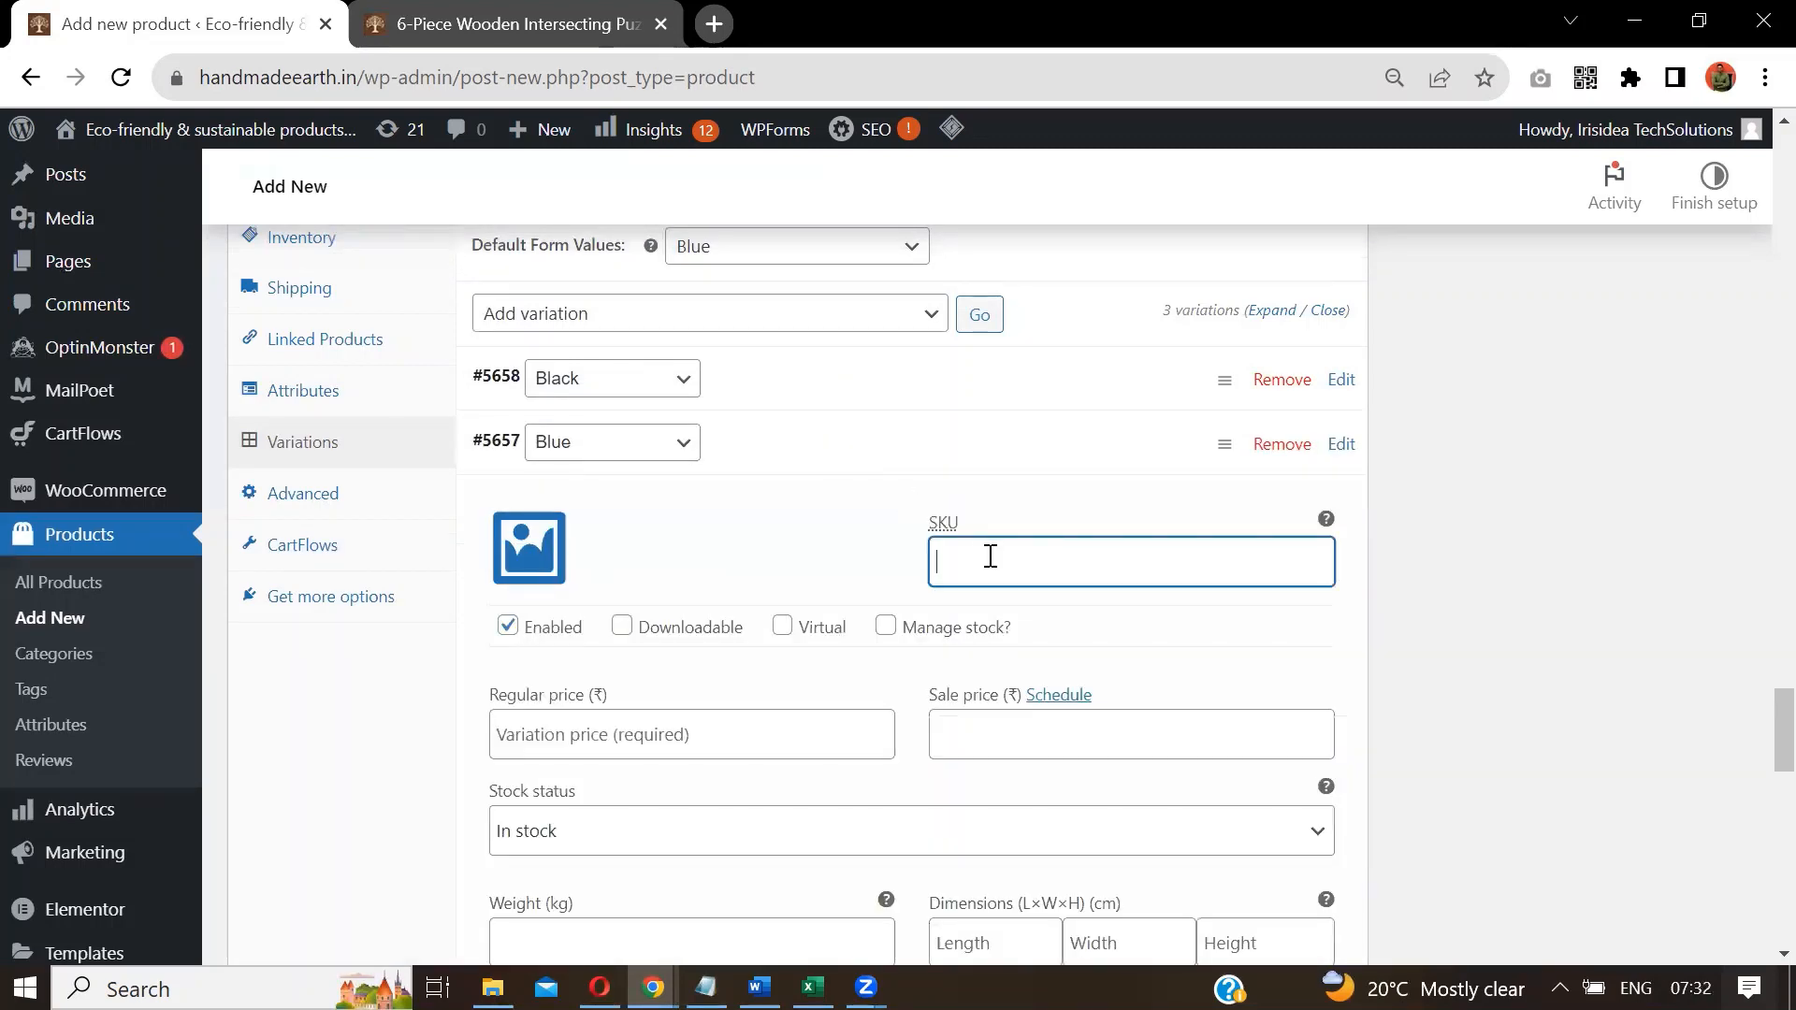
{"action": "key", "text": "ctrl+v"}
{"action": "type", "text": "LU"}
Enable stock management for the Blue variation and set its stock quantity to 1.
{"action": "scroll", "coordinate": [1759, 732], "scroll_direction": "down", "scroll_amount": 3}
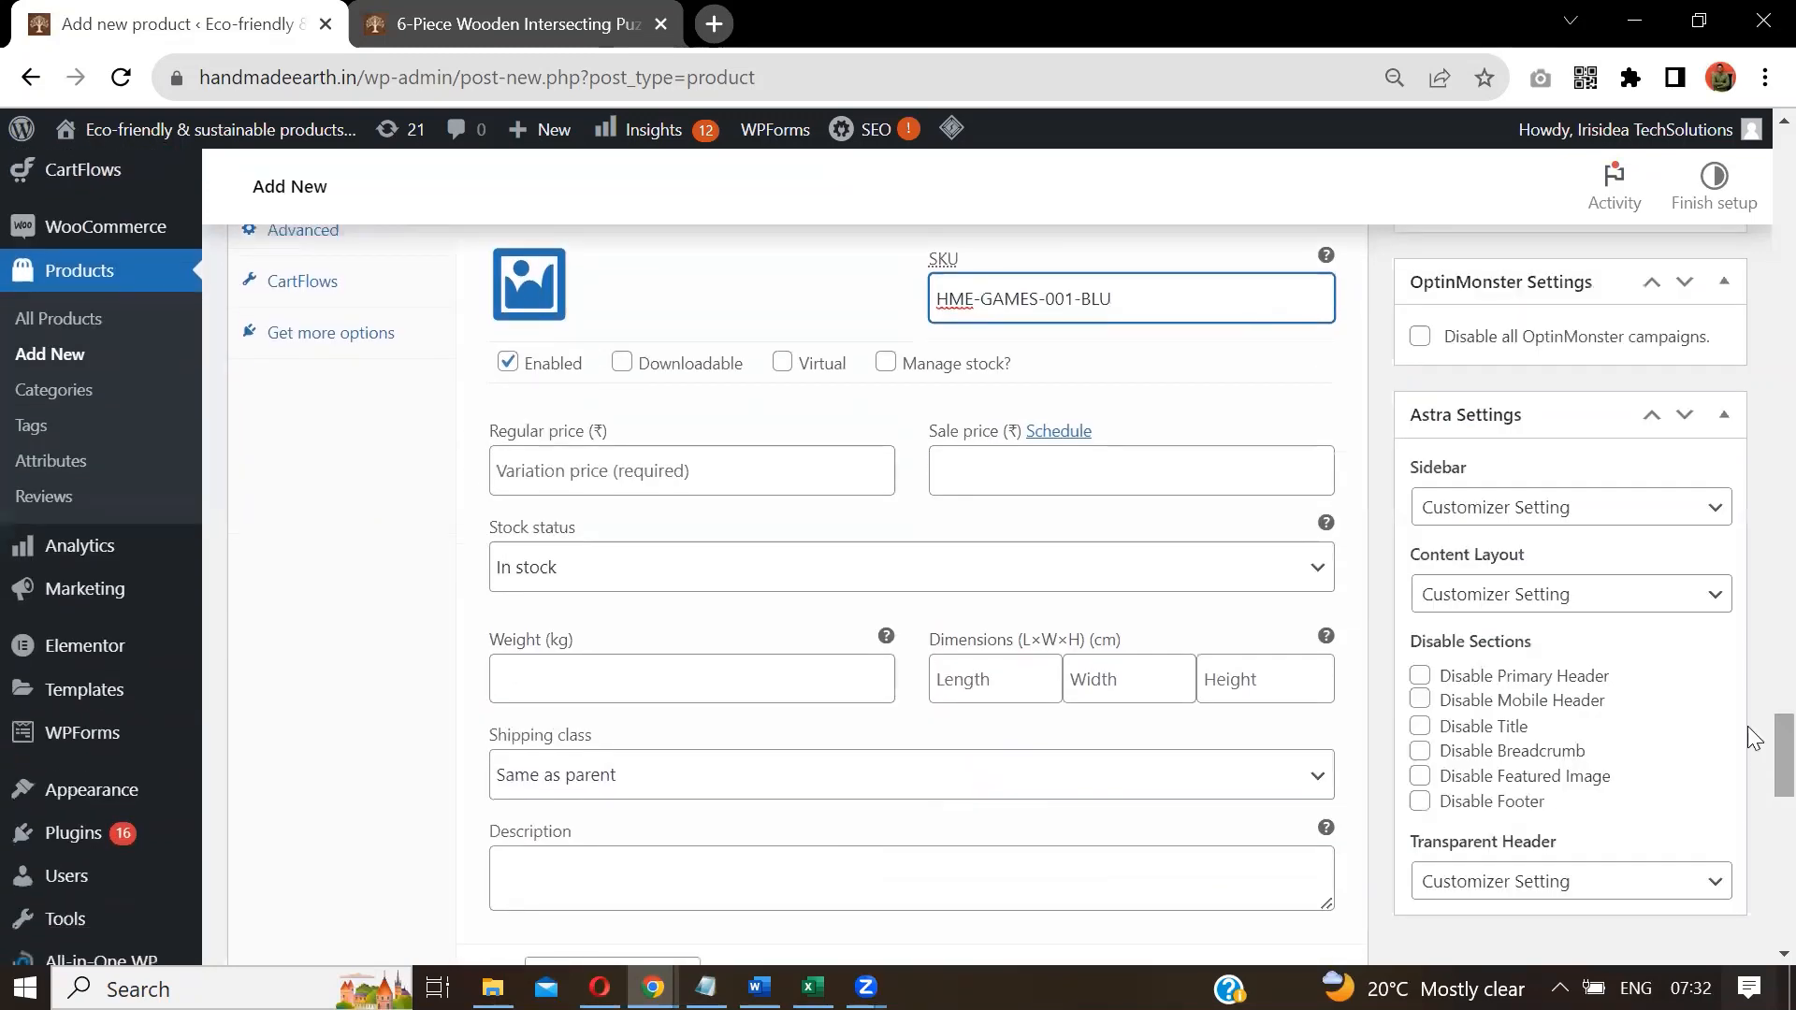
{"action": "left_click", "coordinate": [885, 364]}
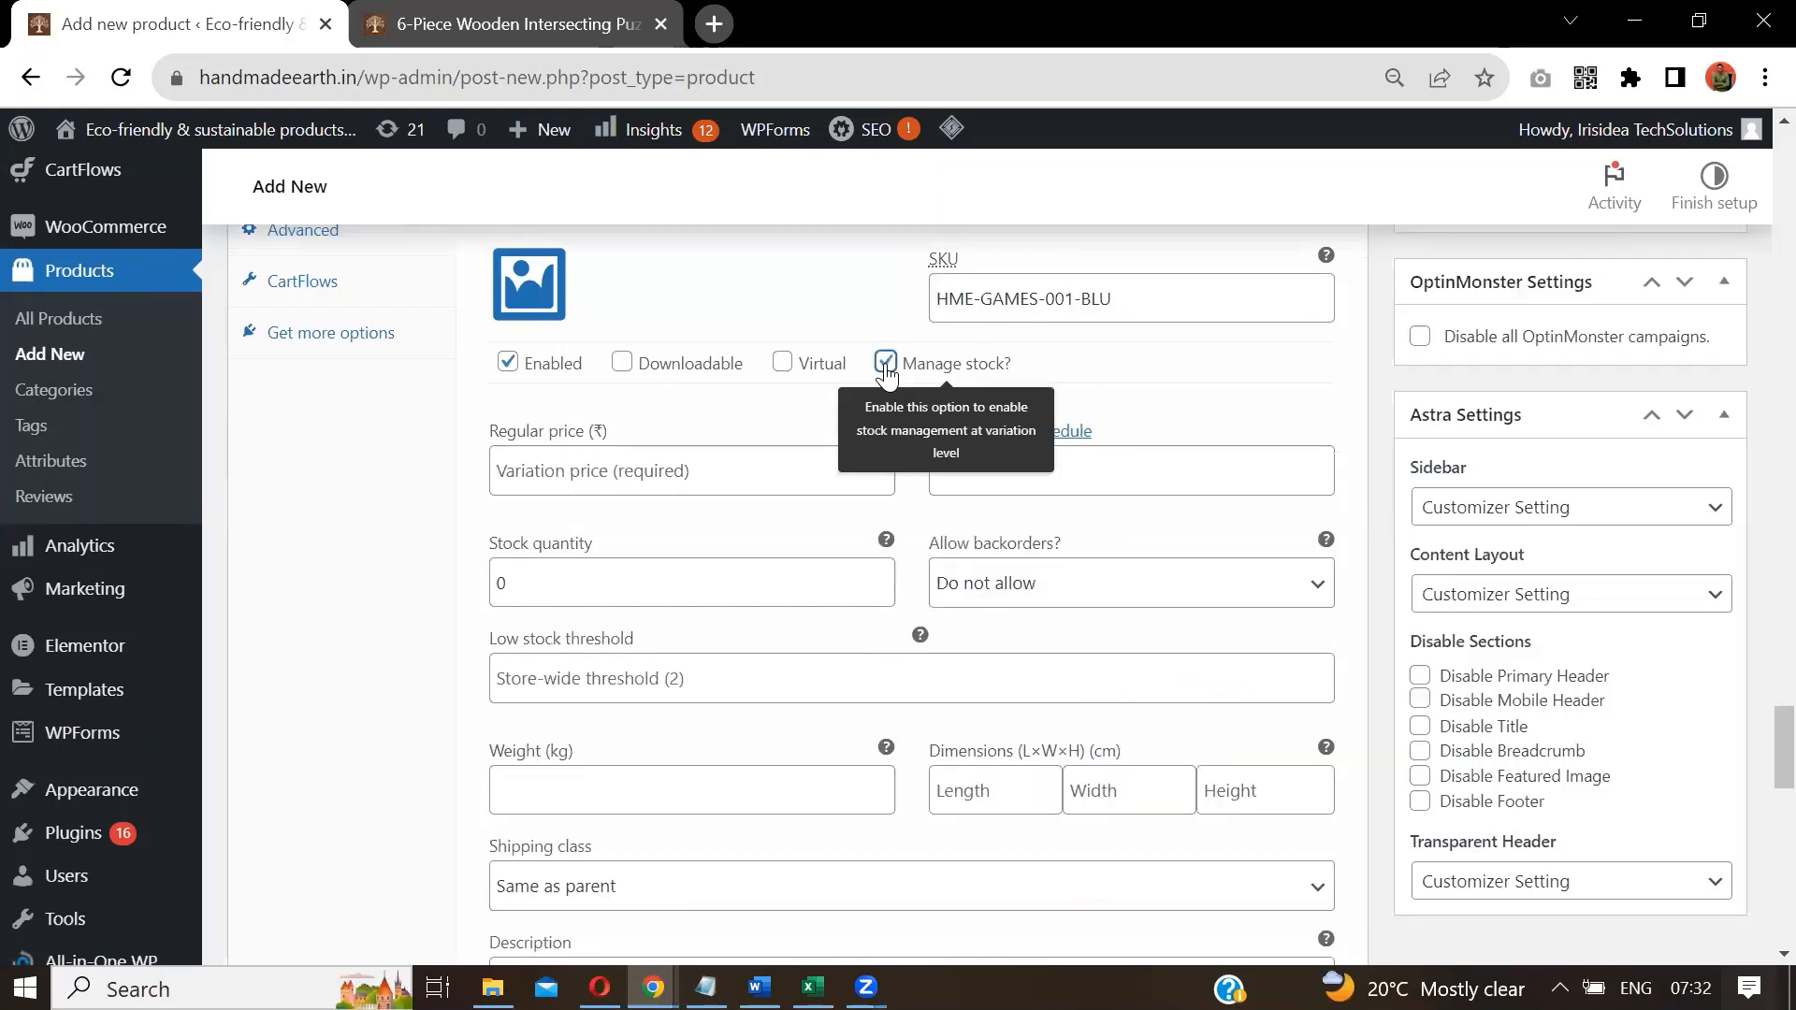
{"action": "left_click", "coordinate": [877, 573]}
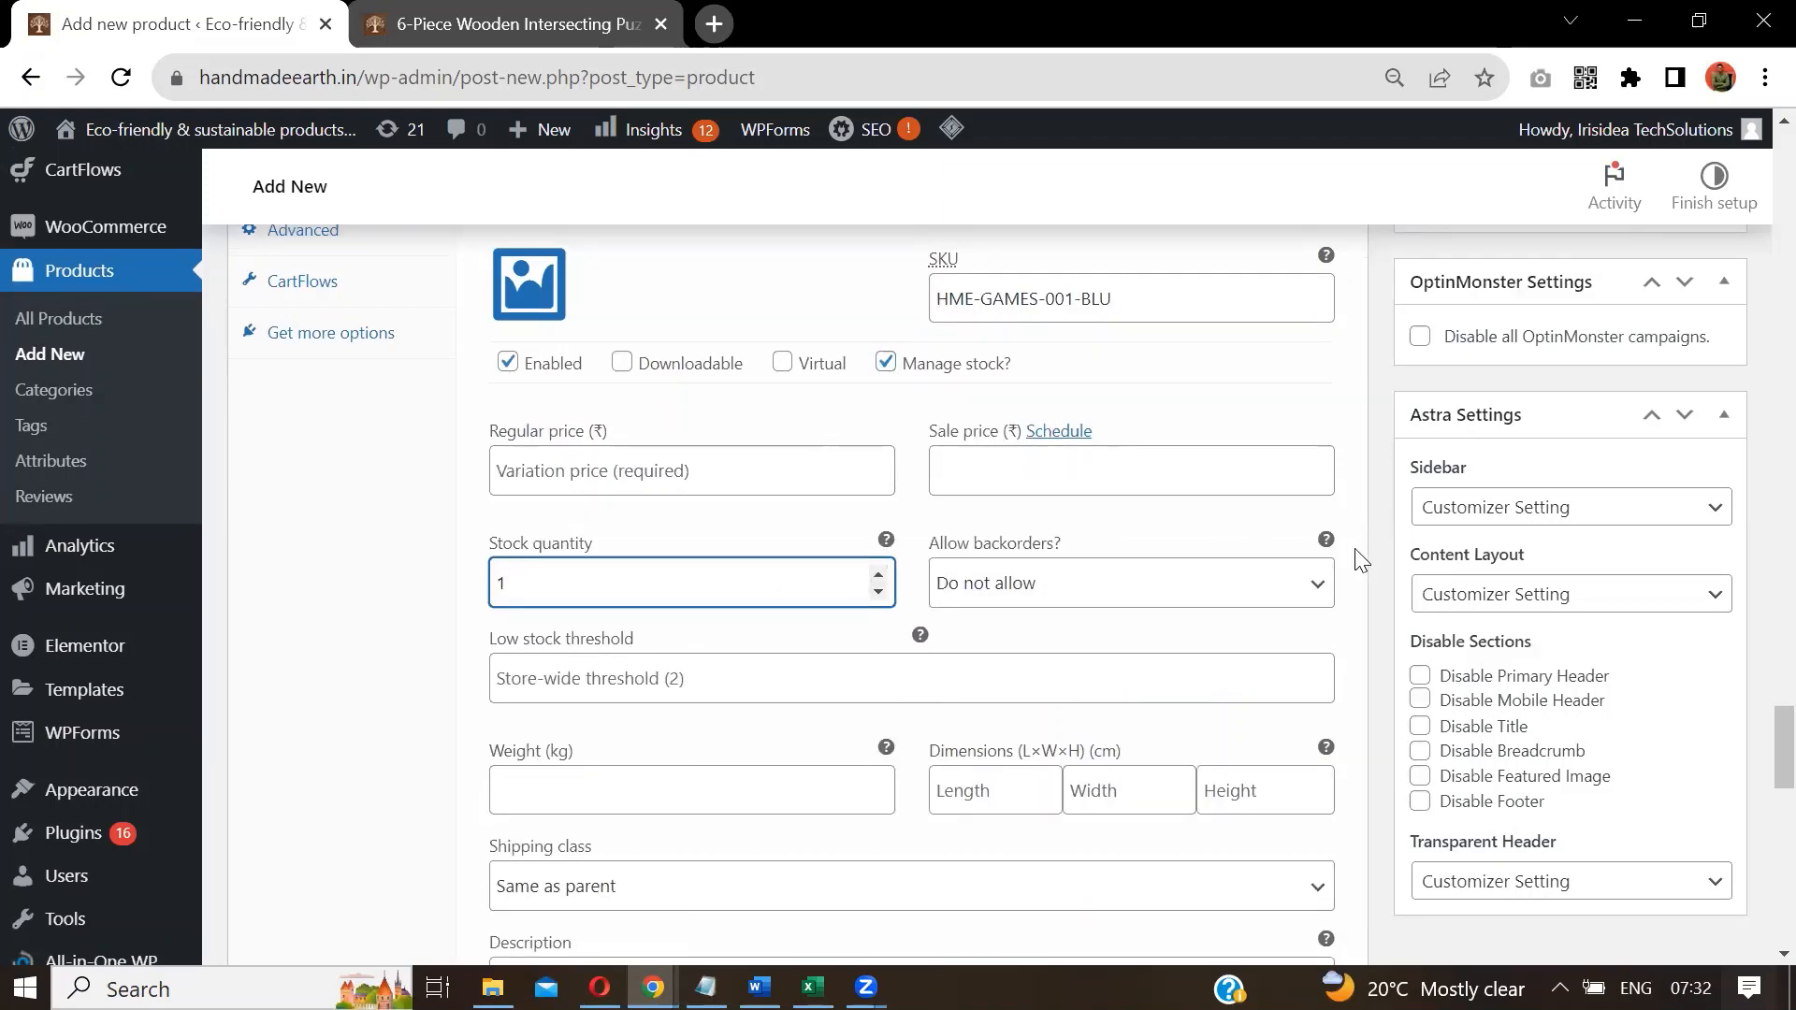
{"action": "left_click", "coordinate": [1379, 548]}
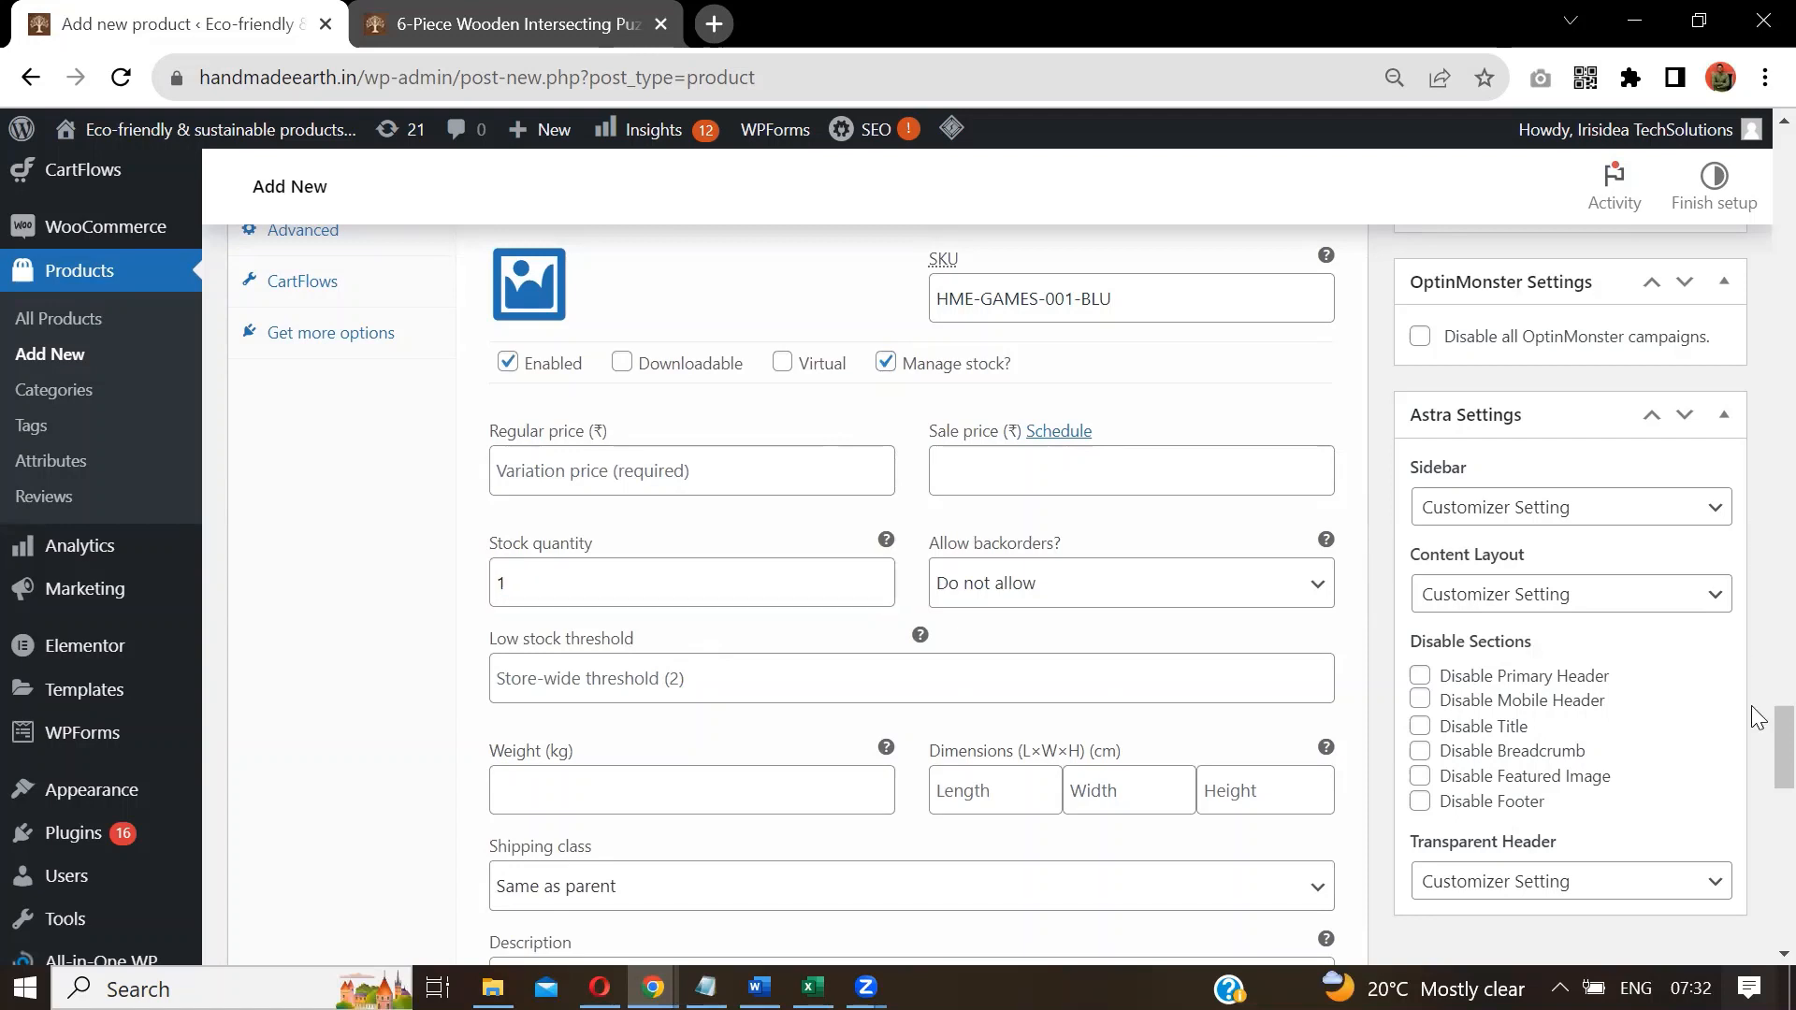
Set the Blue variation's dimensions to 10 cm length, 10 cm width and 10 cm height.
{"action": "left_click_drag", "start_coordinate": [1757, 739], "coordinate": [1764, 786]}
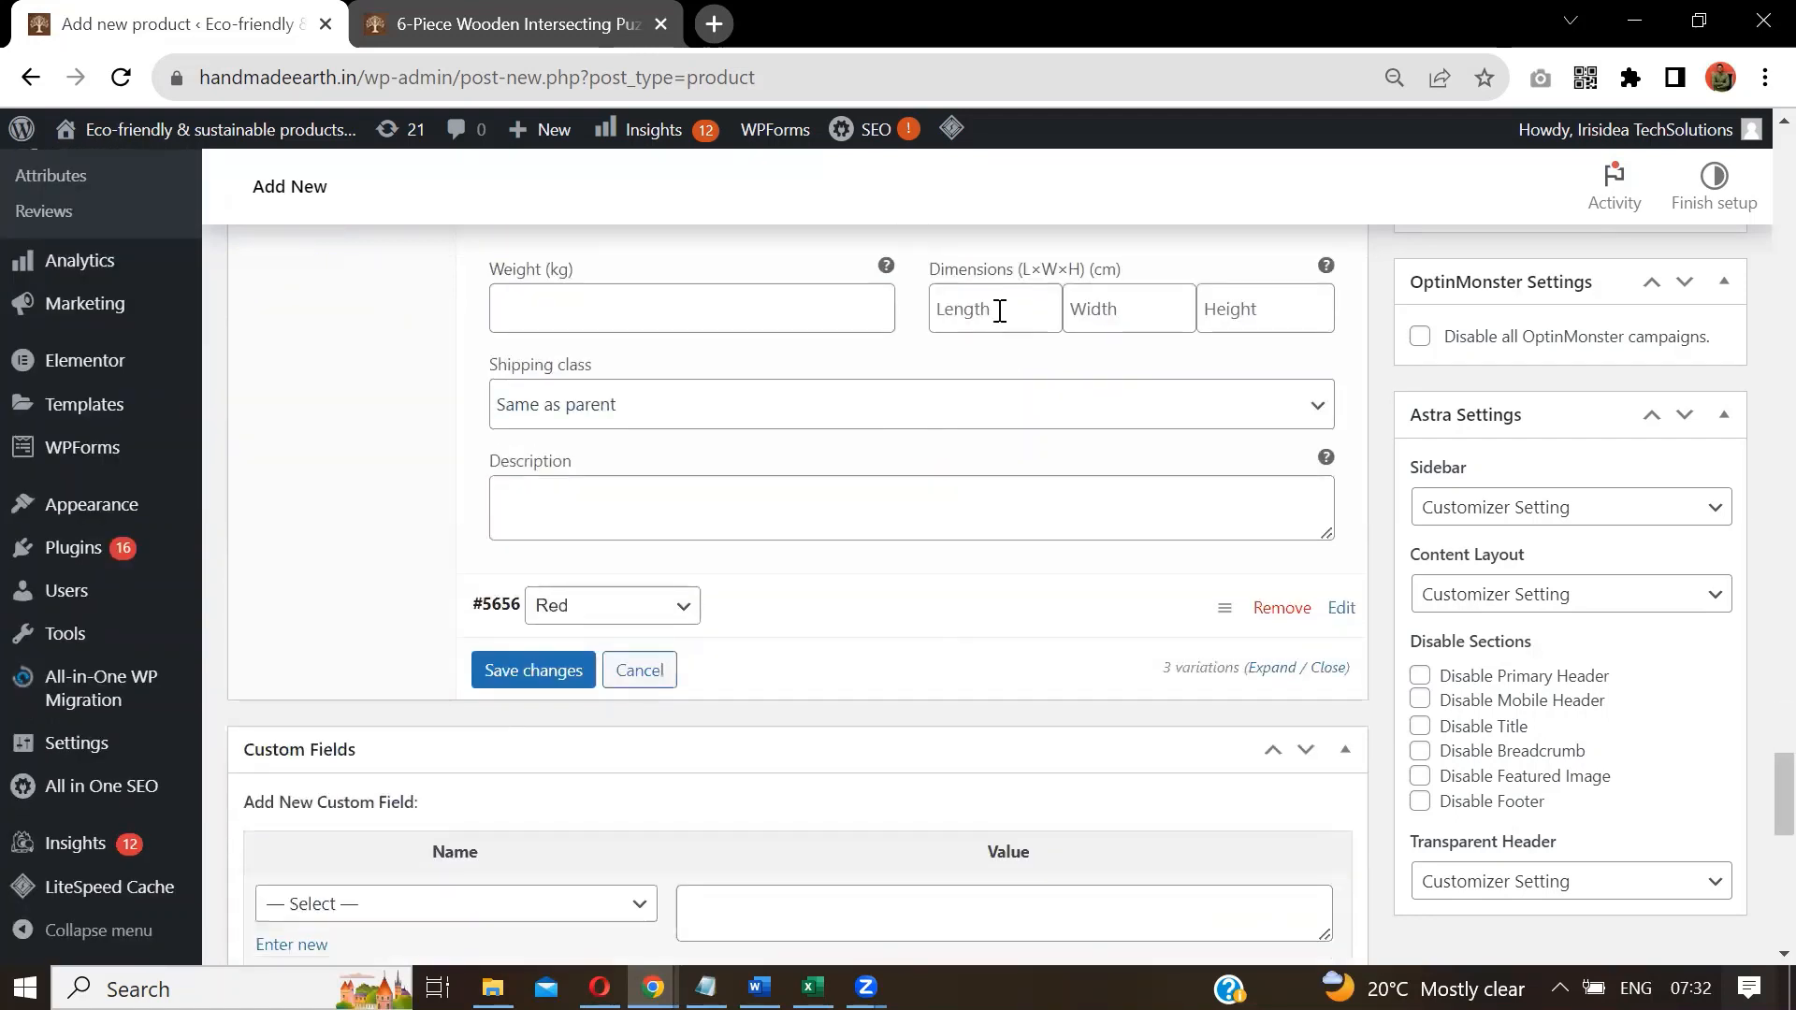
{"action": "left_click", "coordinate": [999, 310]}
{"action": "type", "text": "10"}
{"action": "key", "text": "Tab"}
{"action": "type", "text": "10"}
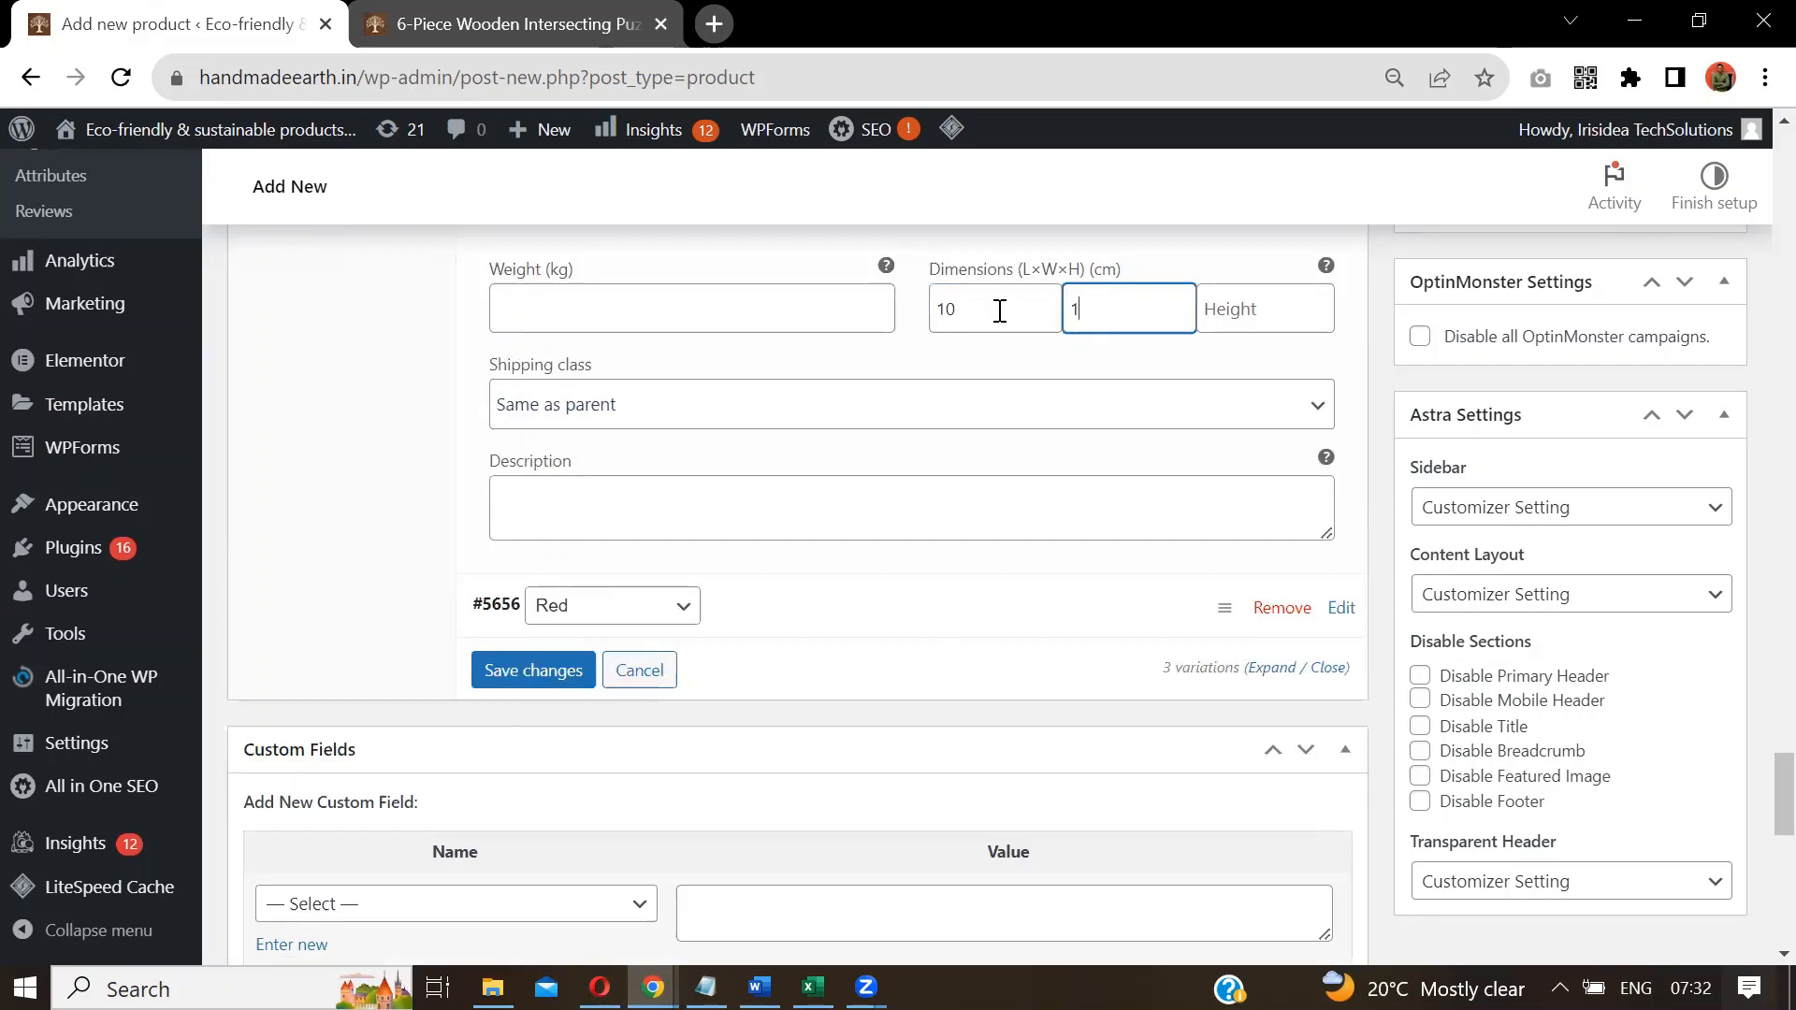
{"action": "key", "text": "Tab"}
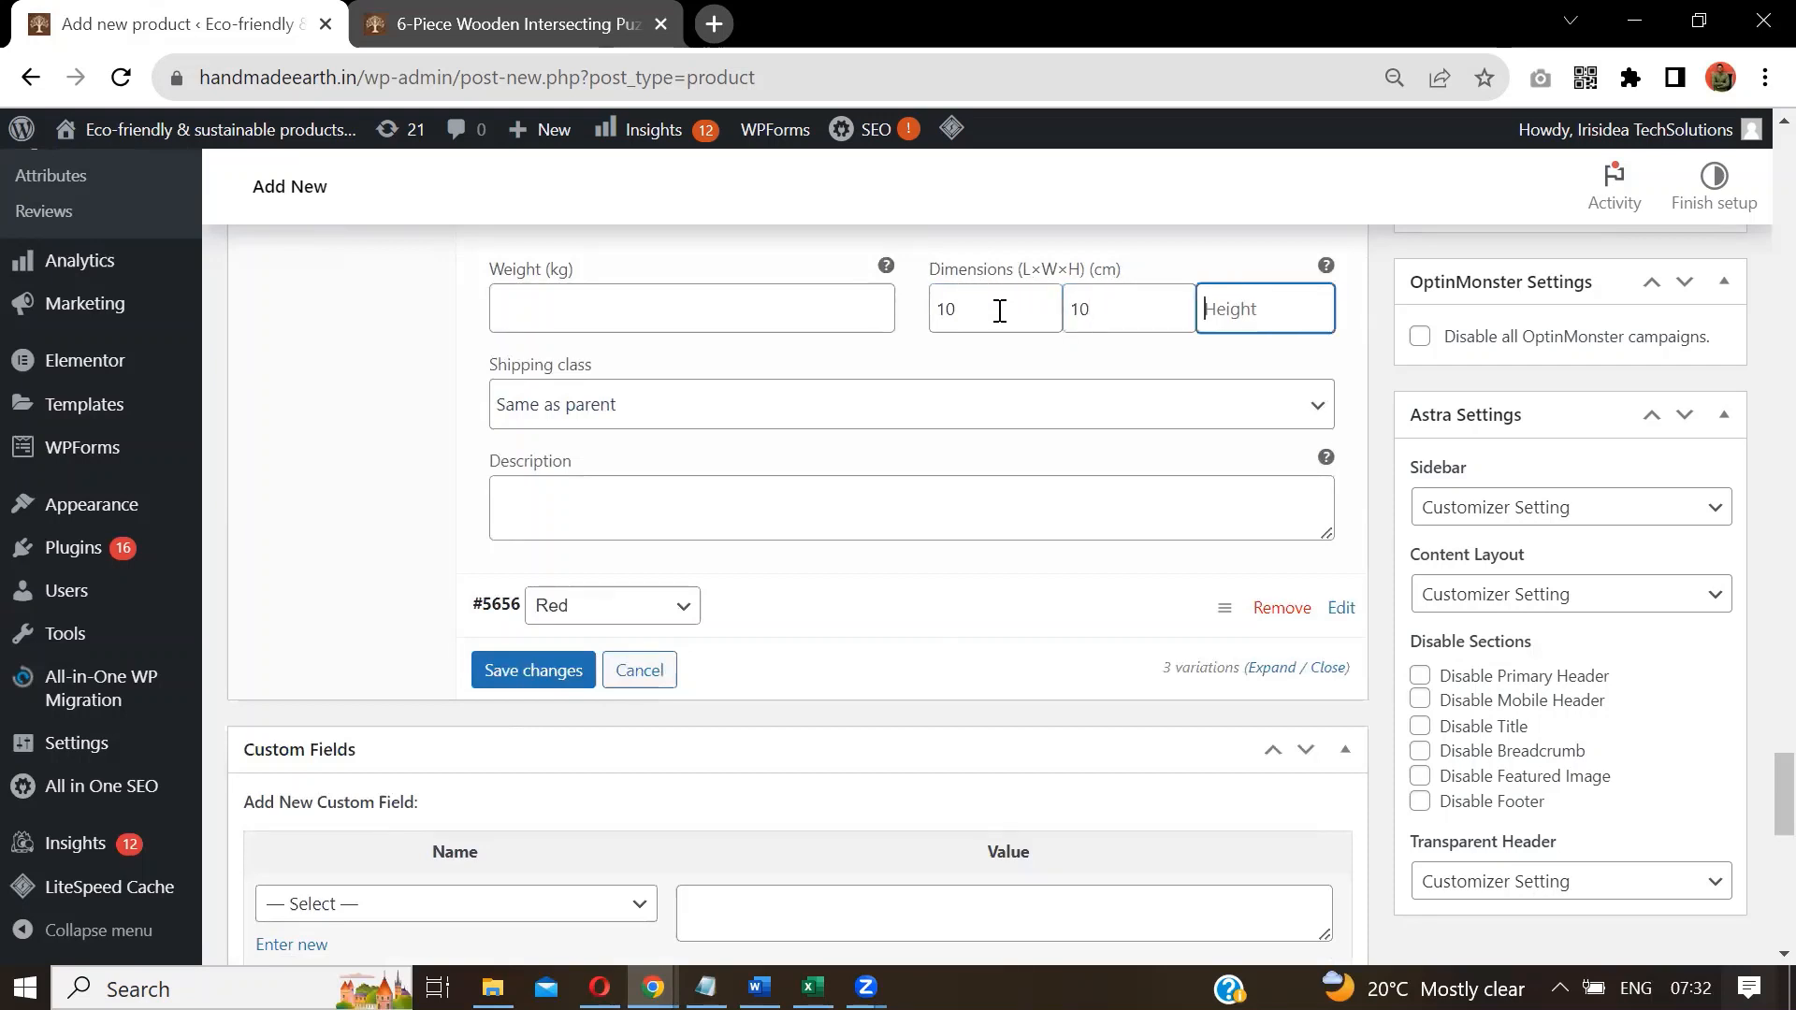
{"action": "type", "text": "10"}
Set the Blue variation's weight to .100 kg and collapse its details.
{"action": "left_click", "coordinate": [698, 320]}
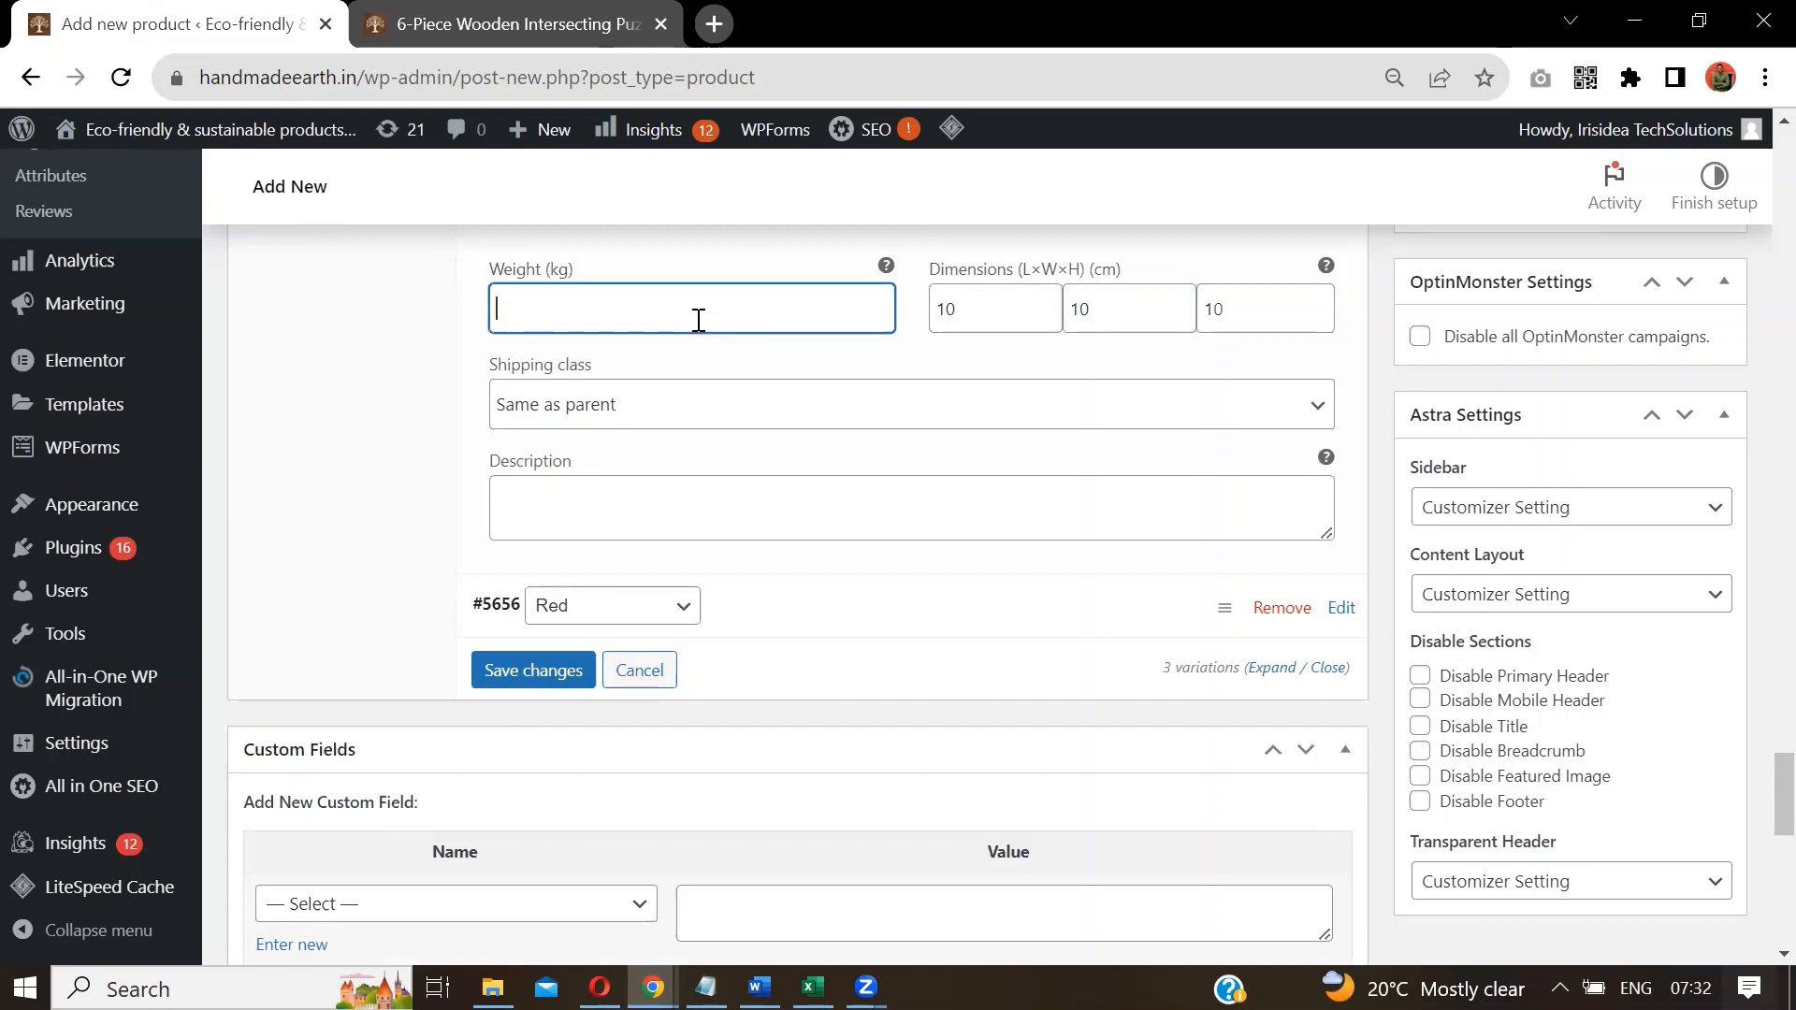
{"action": "type", "text": ".100"}
{"action": "scroll", "coordinate": [1752, 778], "scroll_direction": "up", "scroll_amount": 3}
{"action": "scroll", "coordinate": [1751, 752], "scroll_direction": "down", "scroll_amount": 1}
{"action": "scroll", "coordinate": [1752, 763], "scroll_direction": "up", "scroll_amount": 4}
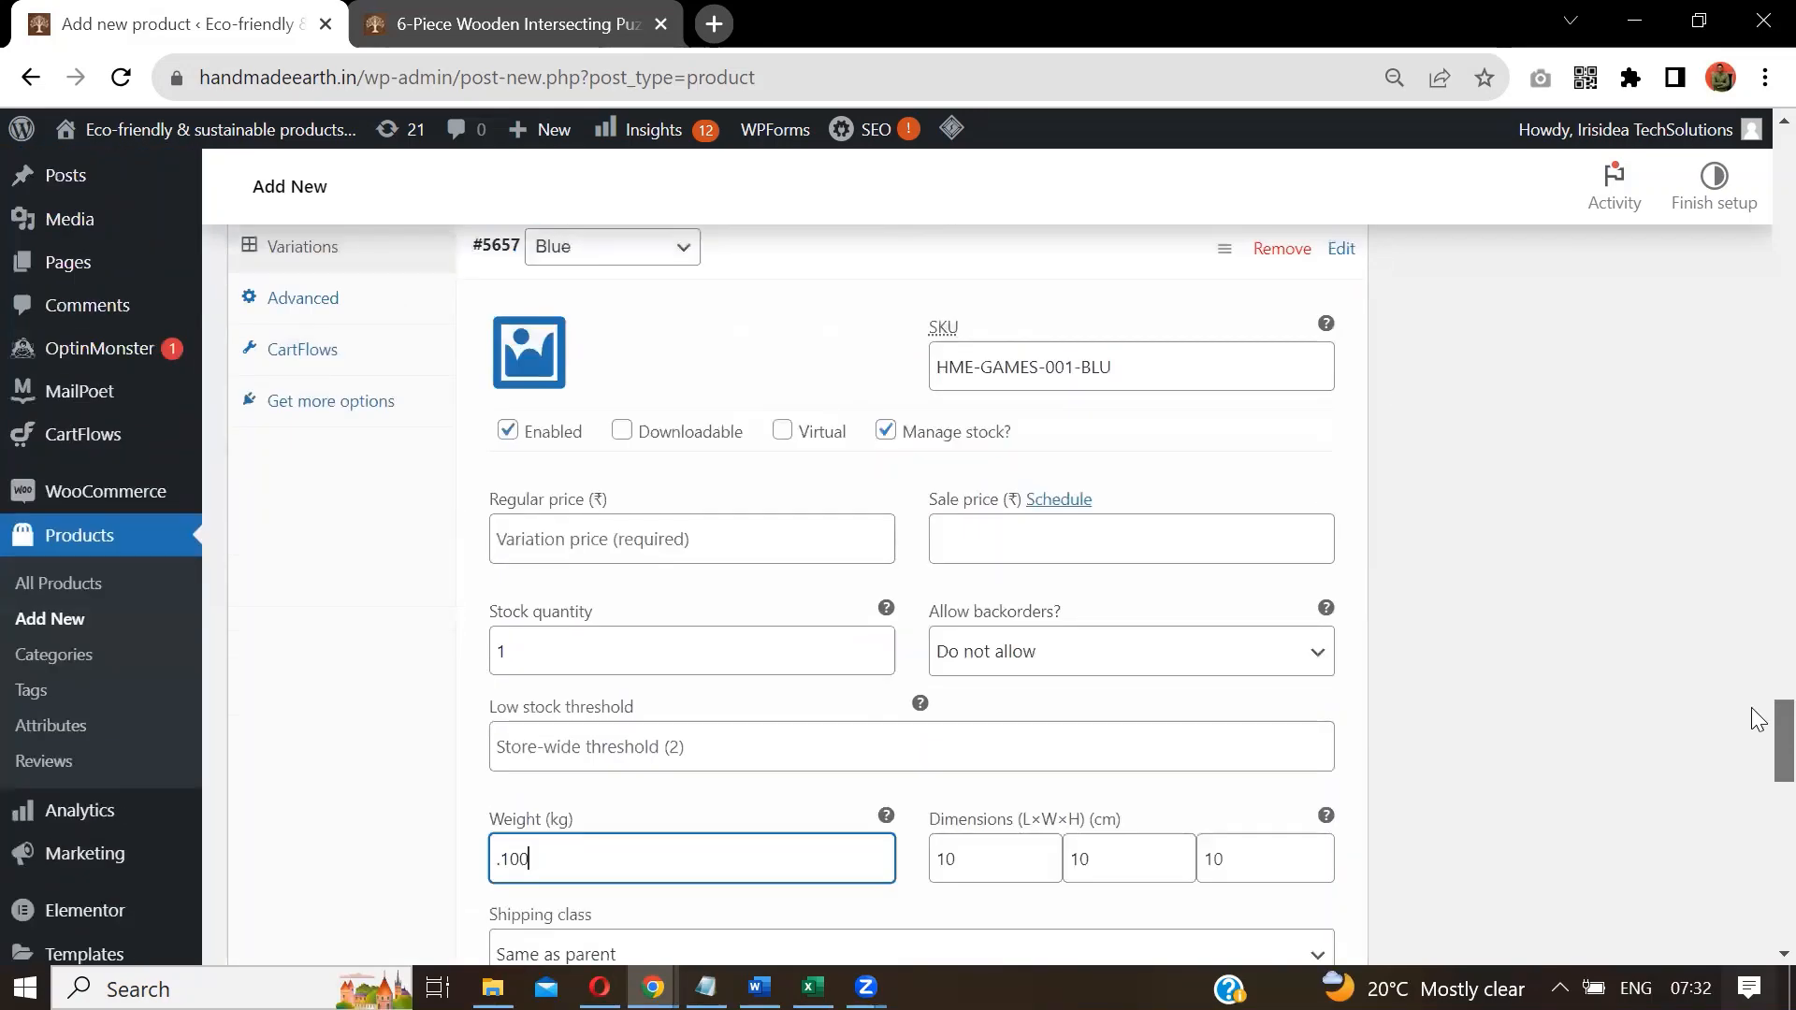
{"action": "scroll", "coordinate": [1752, 709], "scroll_direction": "up", "scroll_amount": 2}
{"action": "left_click", "coordinate": [1033, 487]}
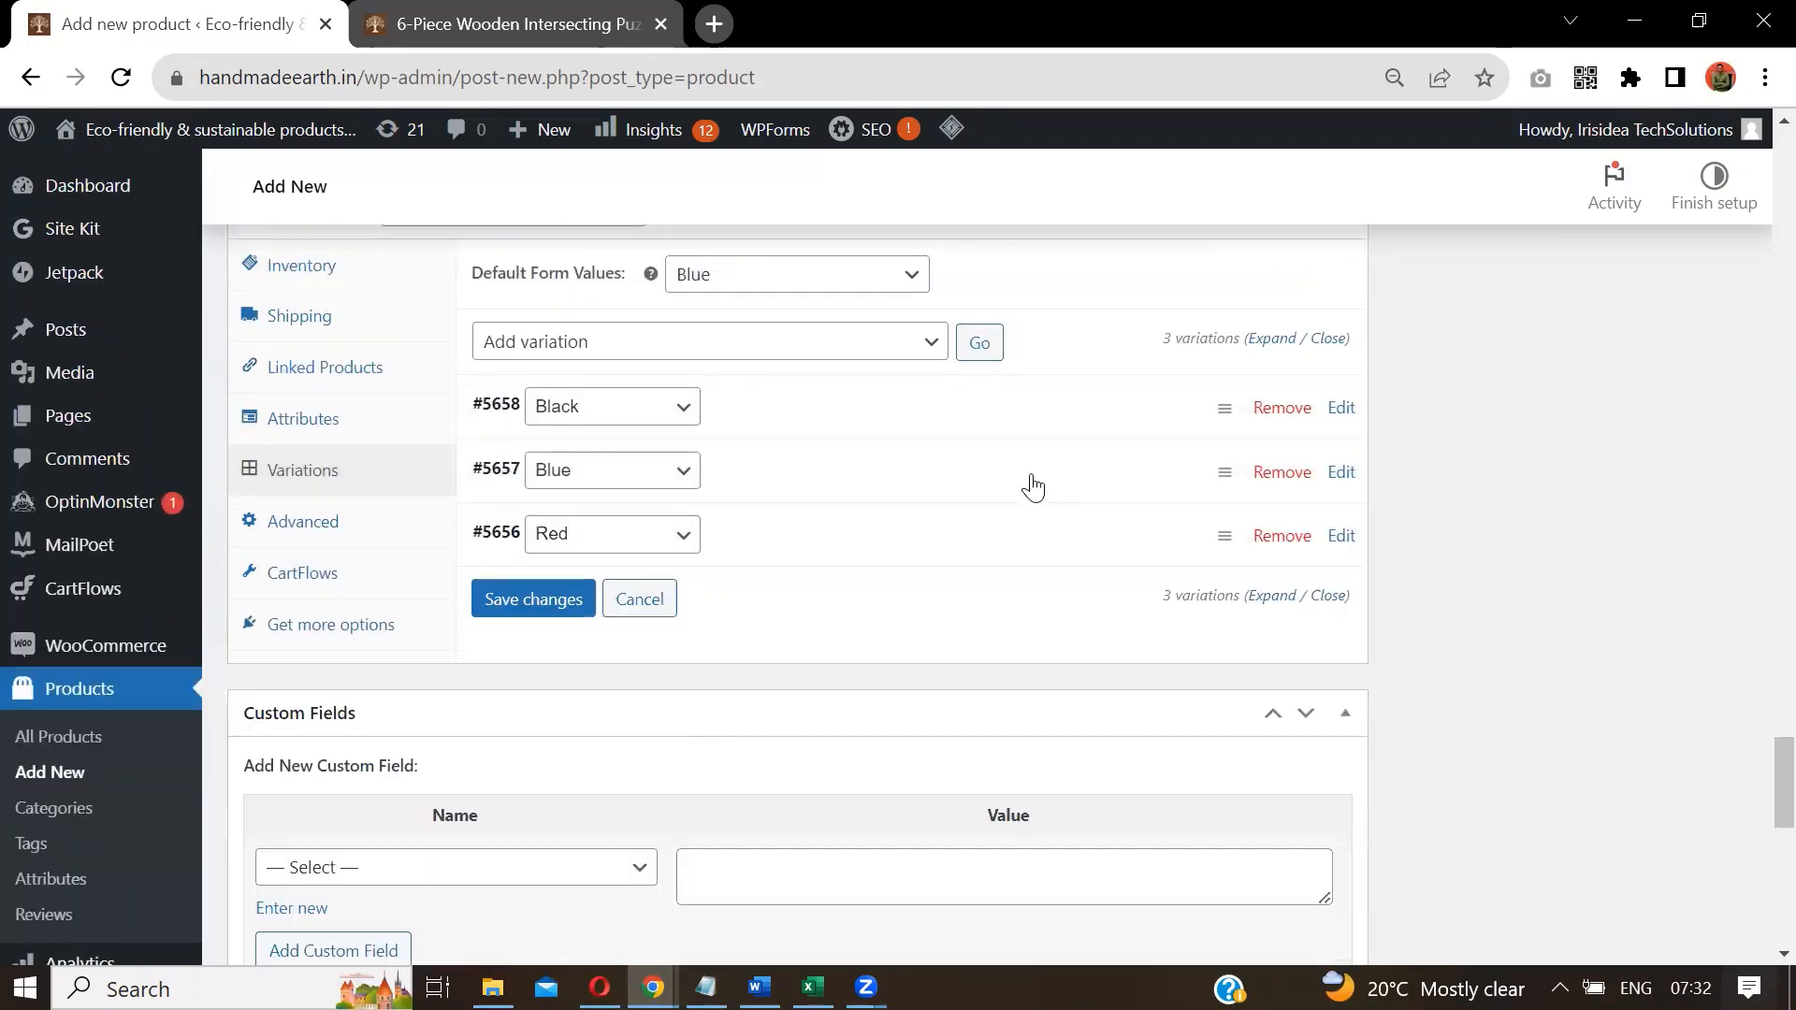
Expand the Red variation's details and set its SKU to HME-GAMES-001-R.
{"action": "left_click", "coordinate": [865, 540]}
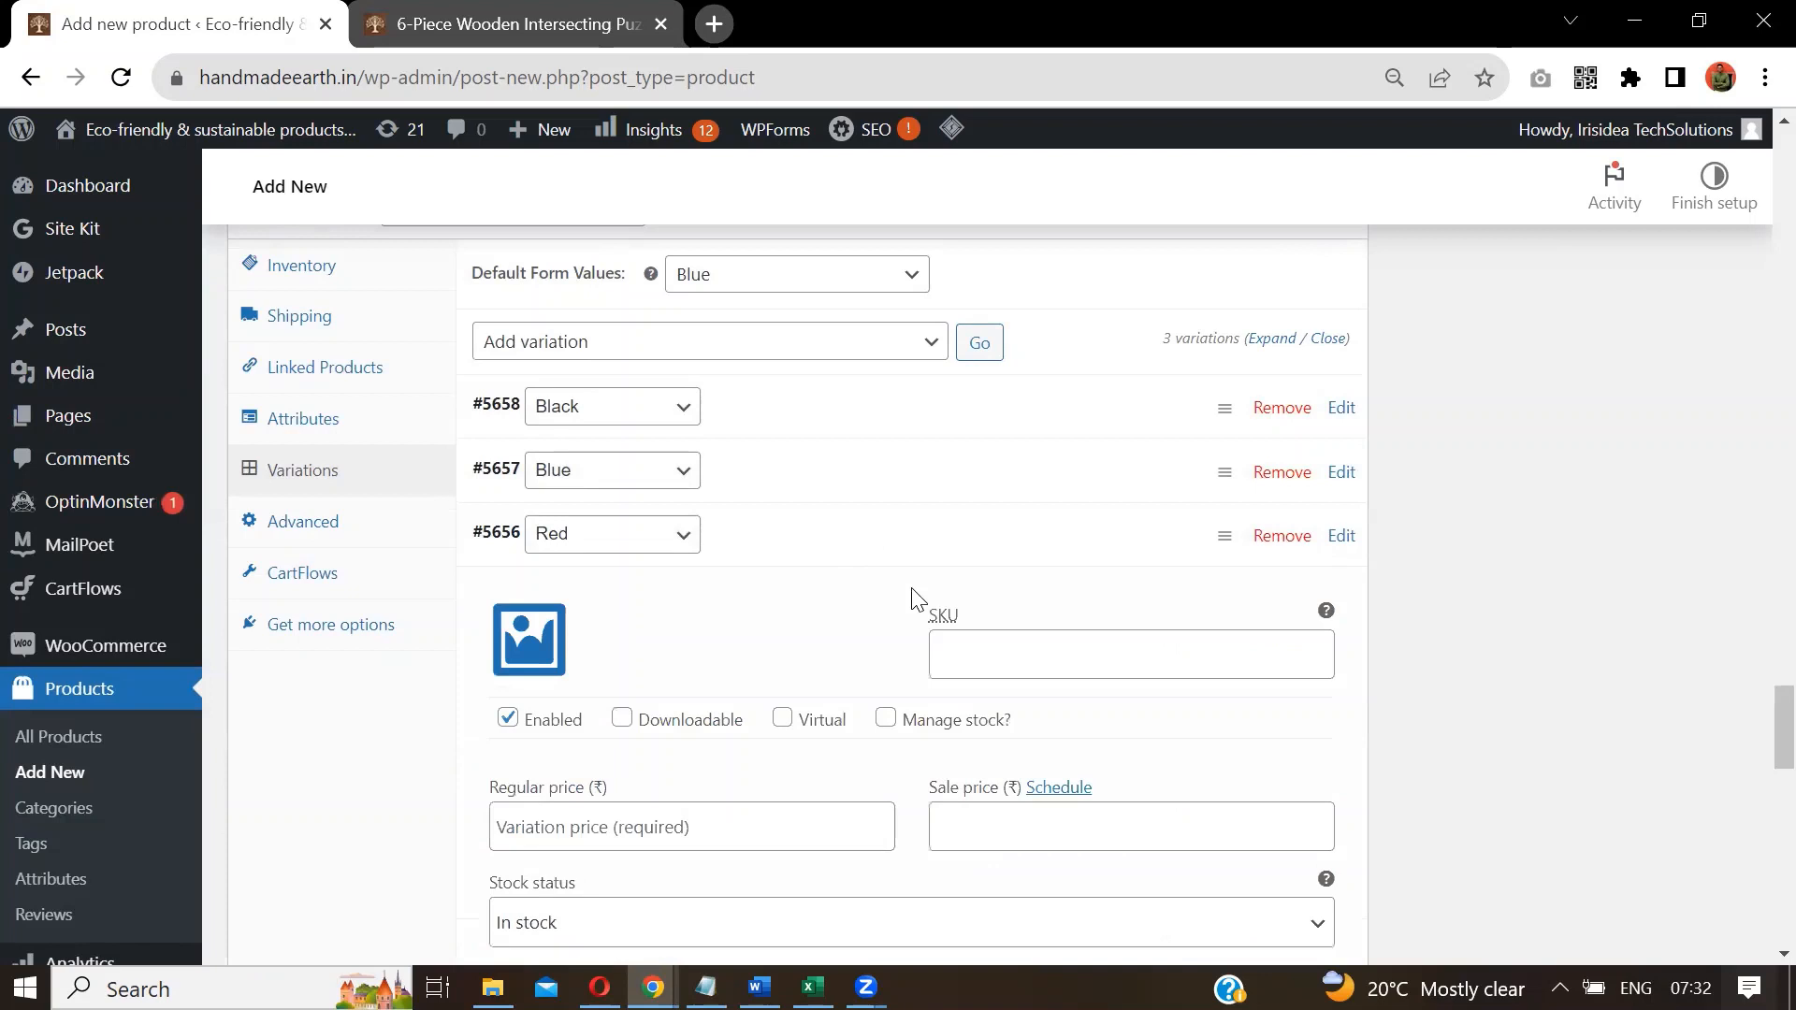
{"action": "left_click", "coordinate": [1012, 655]}
{"action": "type", "text": "HME-GAMES-001-"}
{"action": "type", "text": "R"}
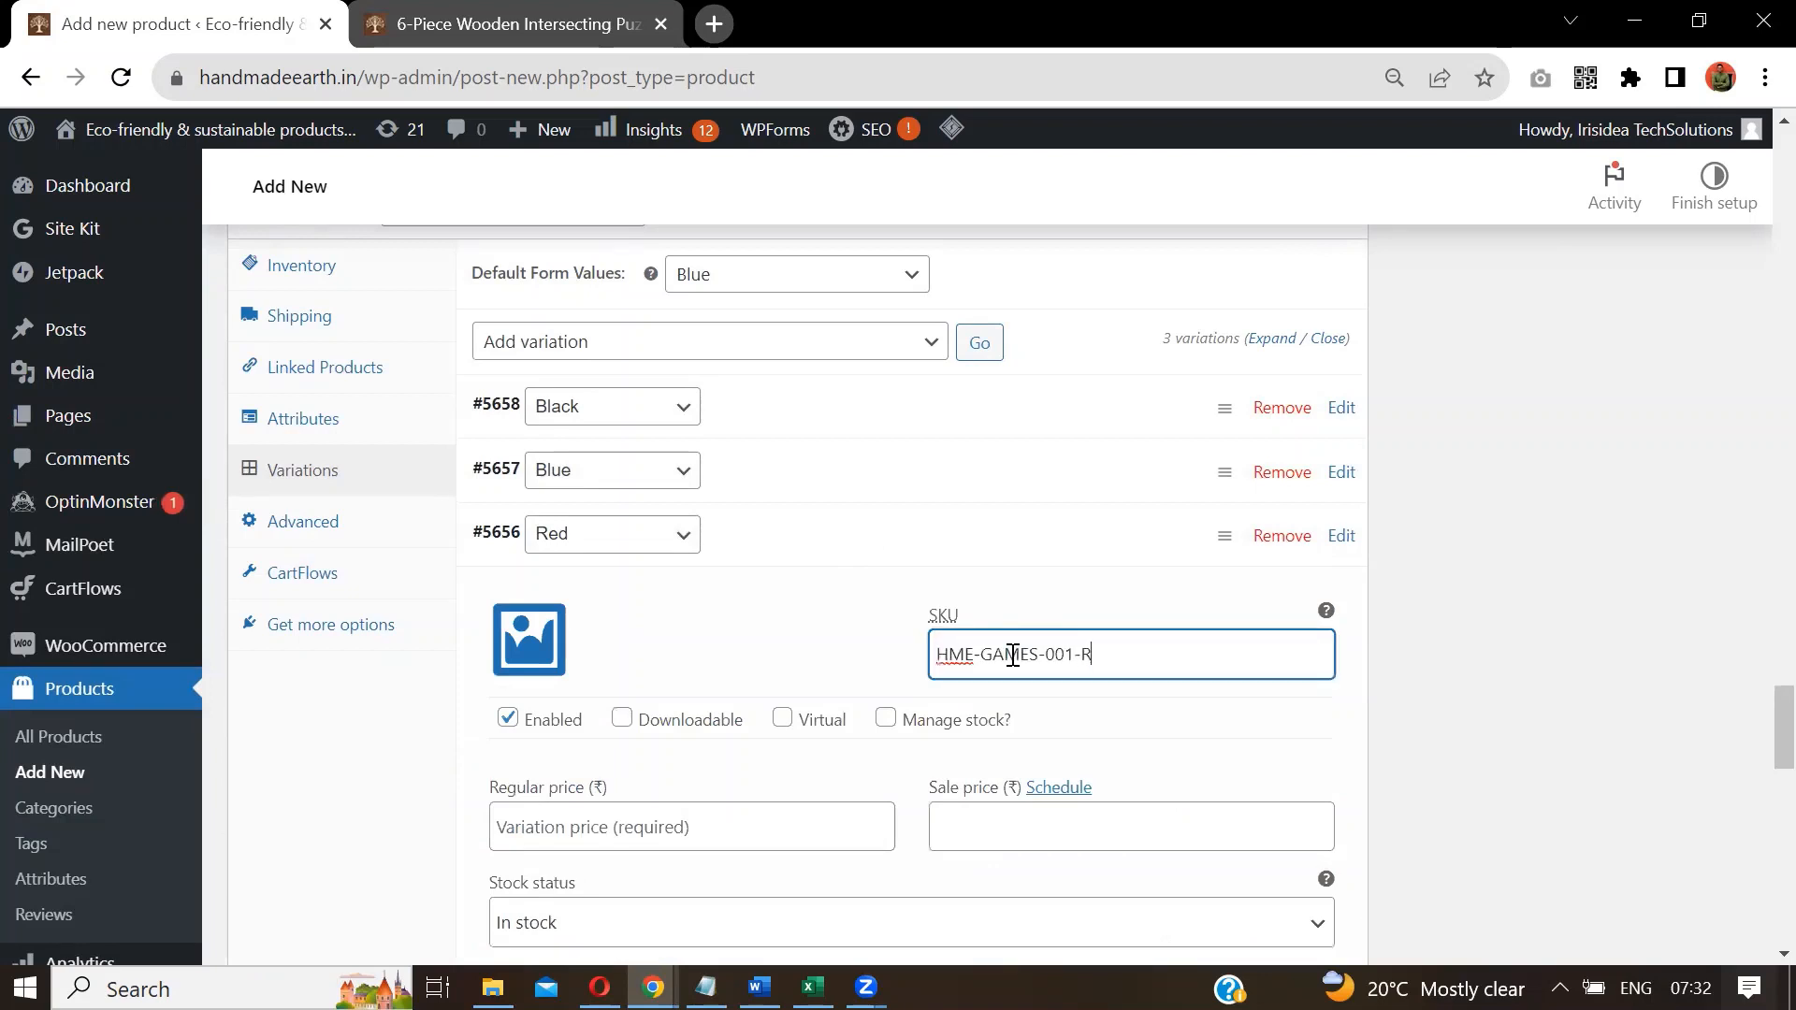
Enable stock management for the Red variation and set its regular price to ₹500.
{"action": "left_click", "coordinate": [885, 719]}
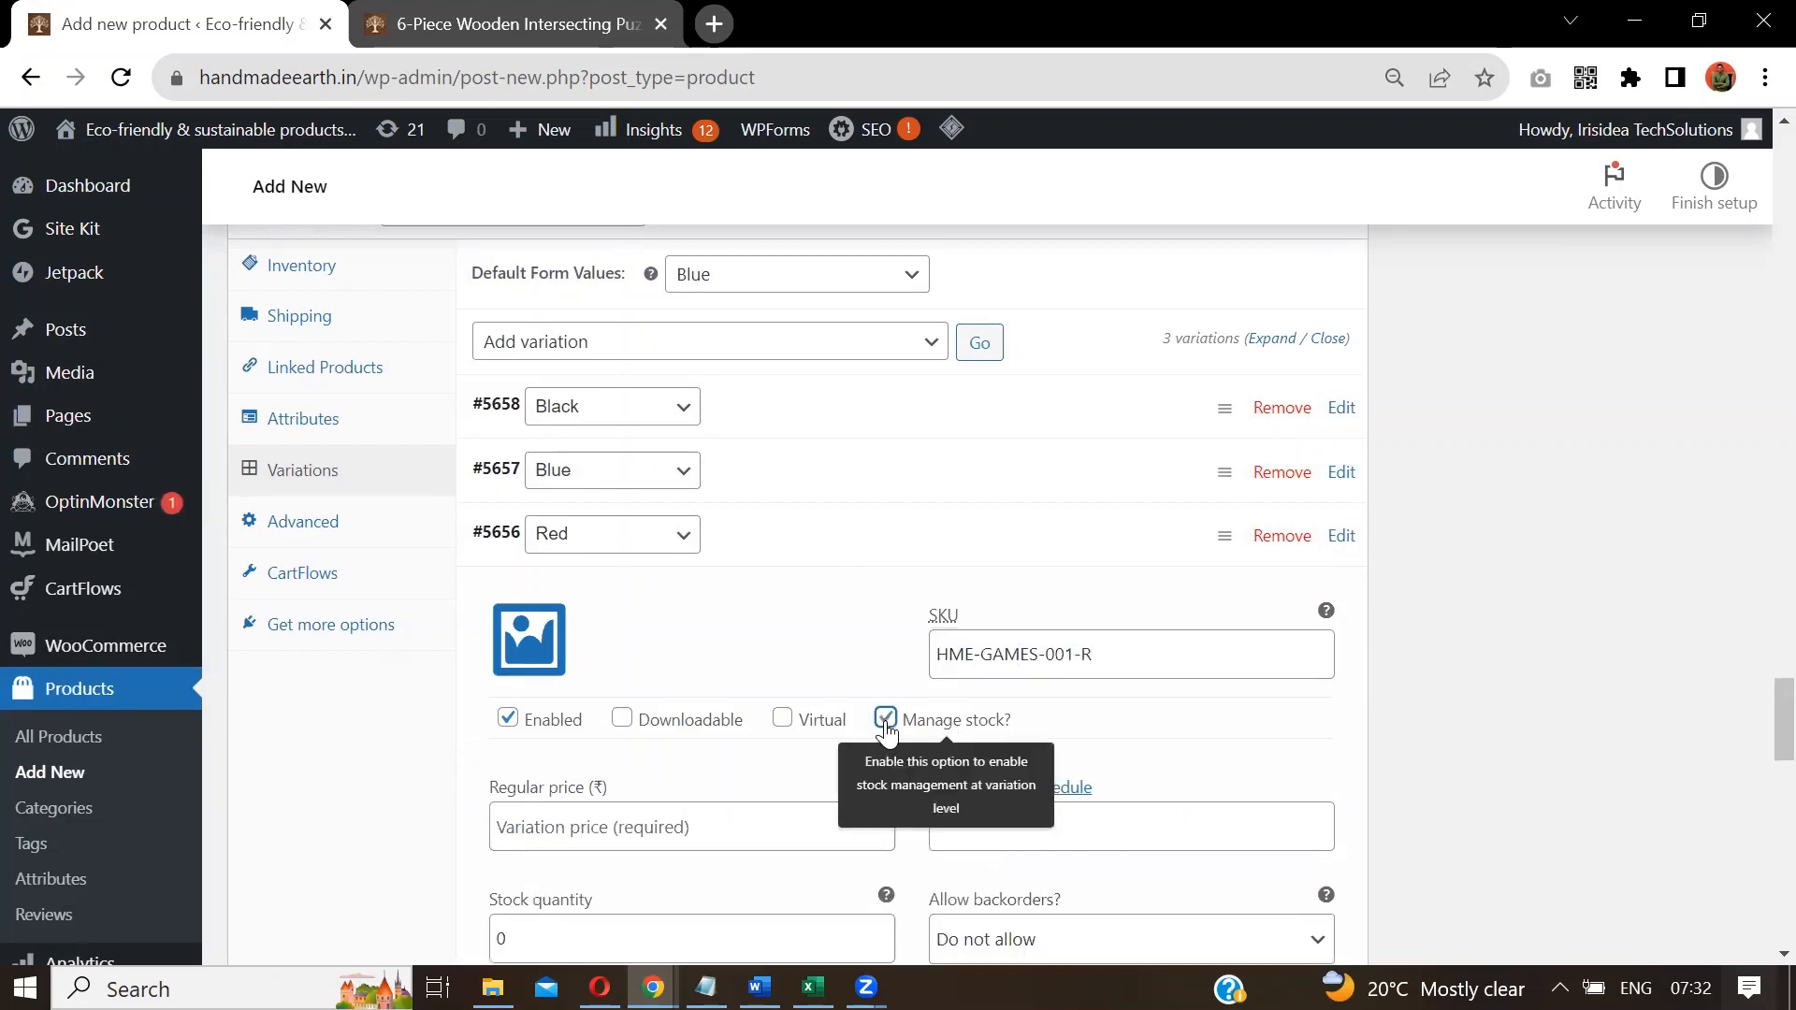
{"action": "scroll", "coordinate": [1752, 711], "scroll_direction": "down", "scroll_amount": 3}
{"action": "scroll", "coordinate": [1751, 743], "scroll_direction": "down", "scroll_amount": 1}
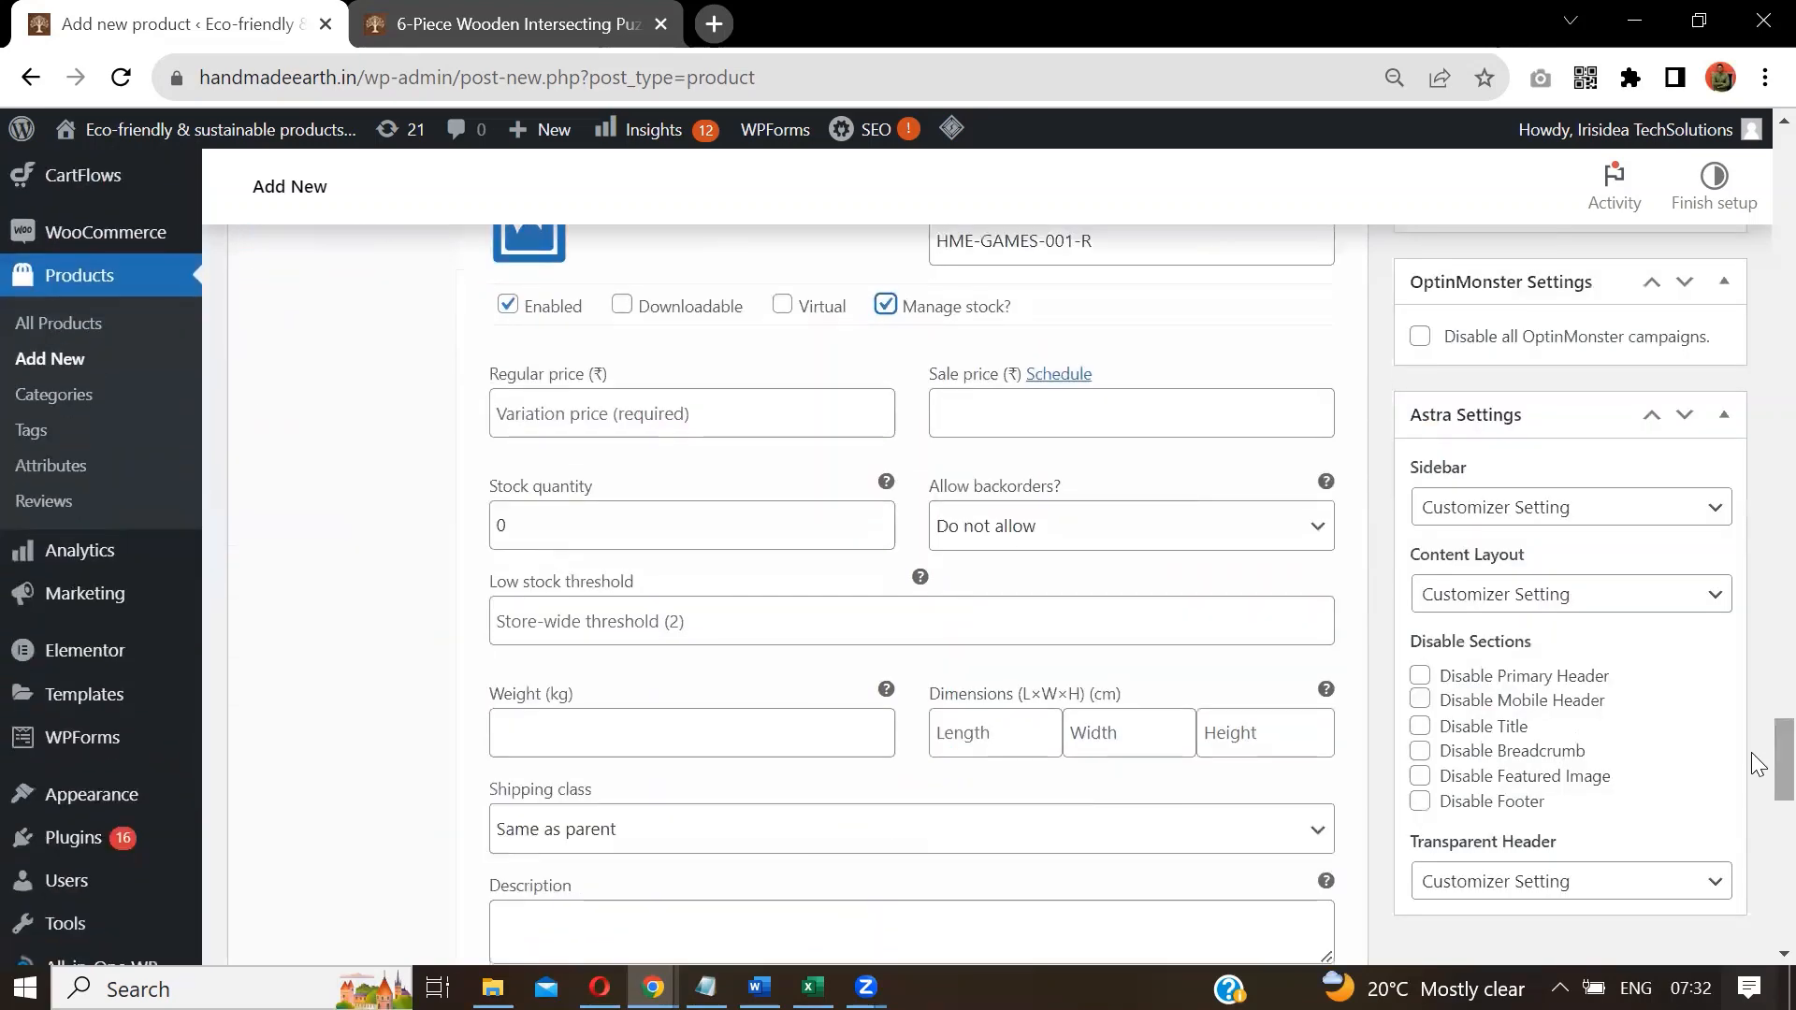
{"action": "left_click", "coordinate": [756, 424]}
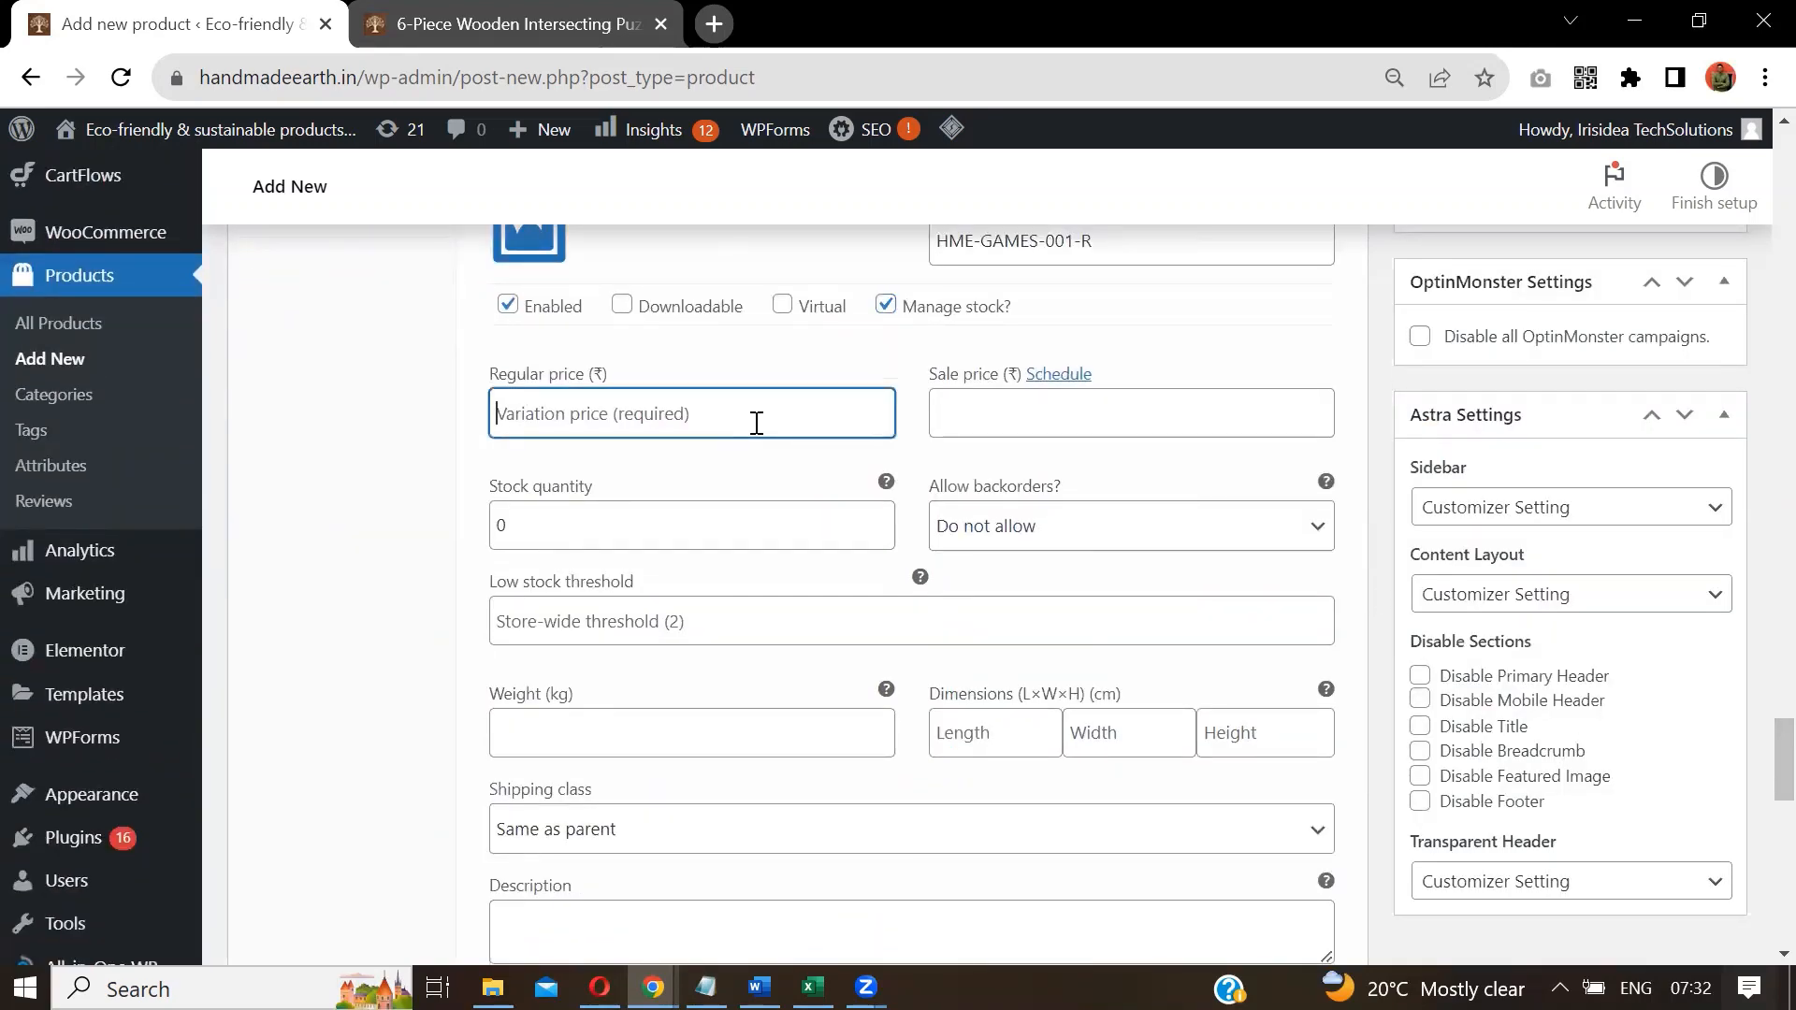
{"action": "type", "text": "500"}
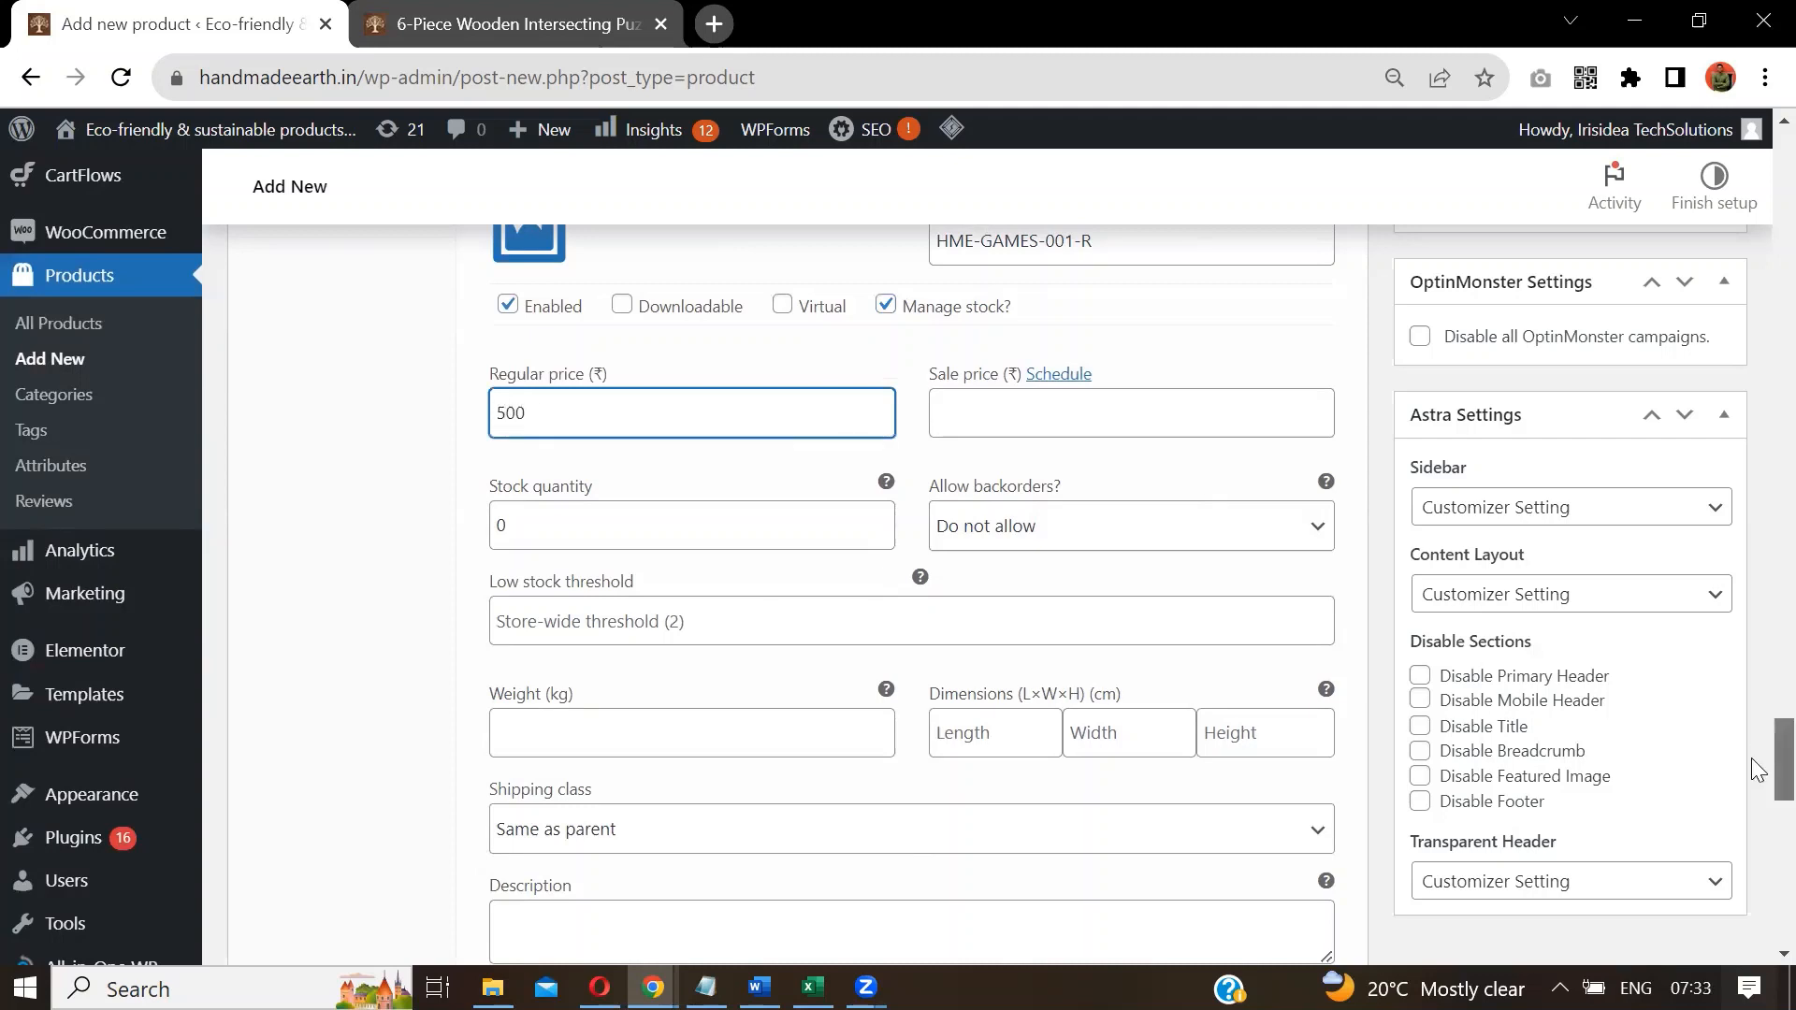
Set the Red variation's stock quantity to 5.
{"action": "scroll", "coordinate": [1751, 758], "scroll_direction": "down", "scroll_amount": 1}
{"action": "left_click", "coordinate": [885, 382]}
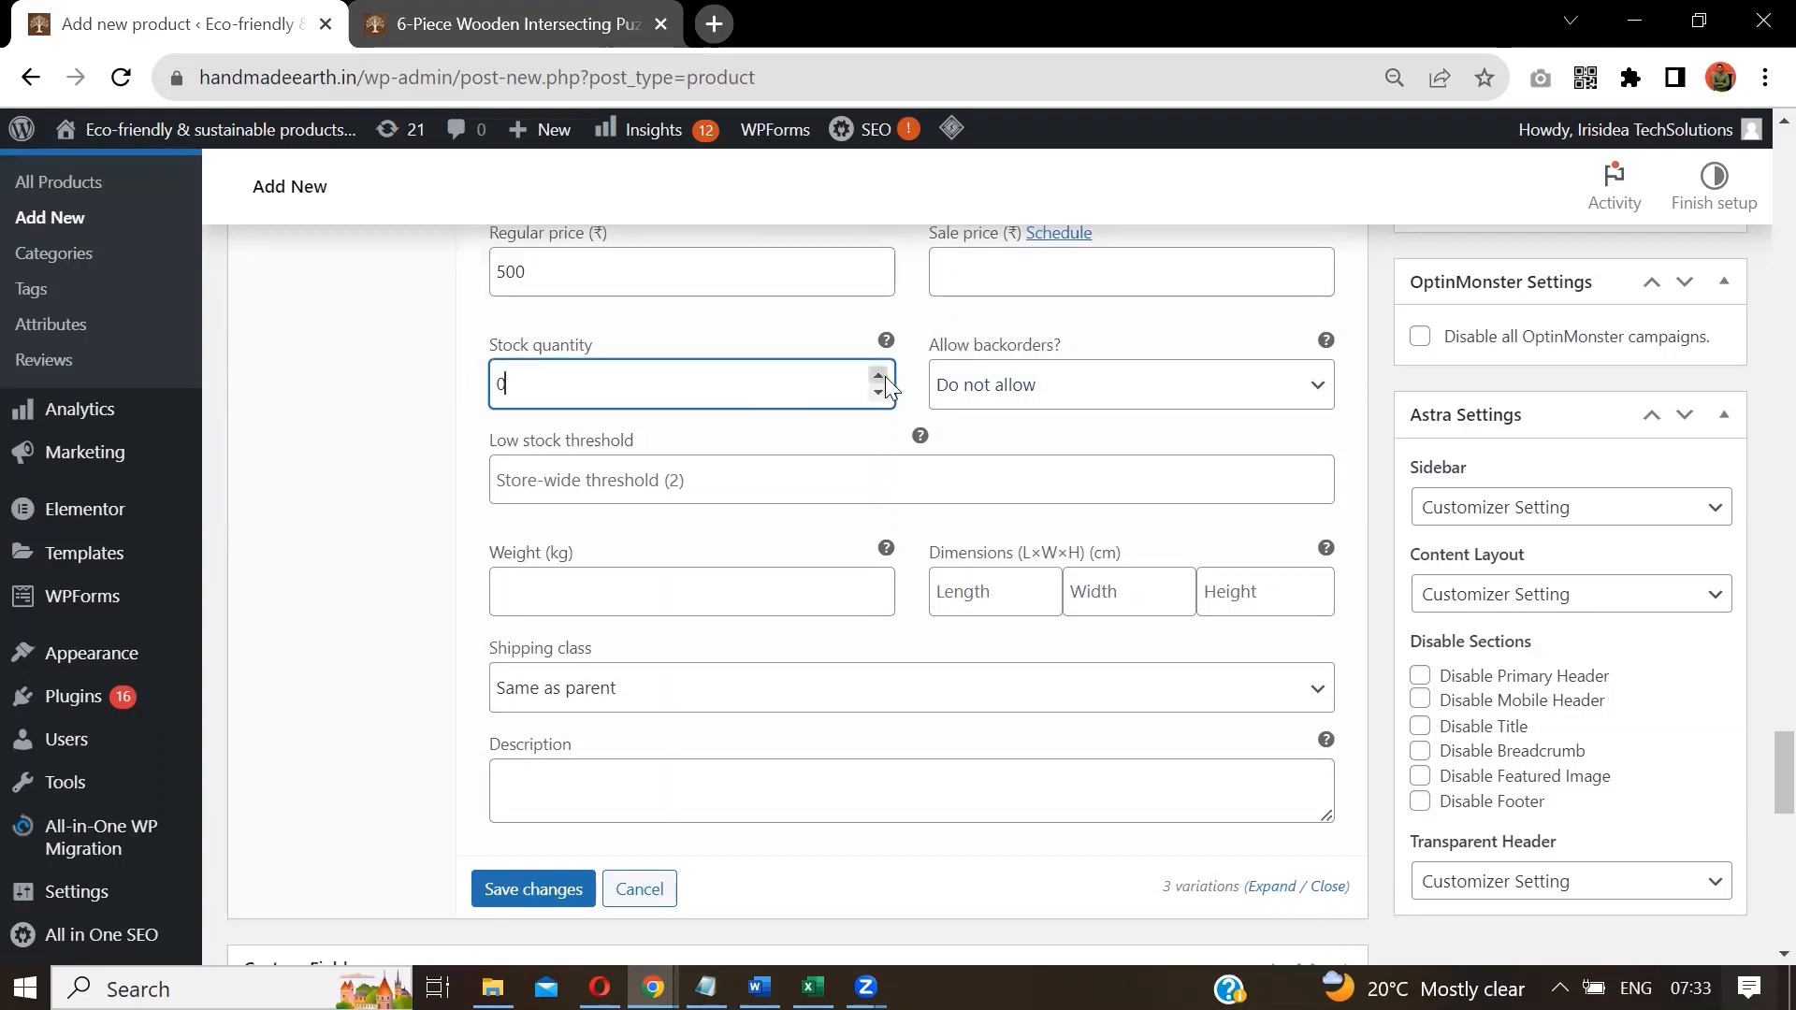
{"action": "left_click", "coordinate": [886, 380]}
{"action": "left_click", "coordinate": [879, 377]}
{"action": "left_click", "coordinate": [879, 377]}
{"action": "left_click", "coordinate": [879, 377]}
{"action": "left_click", "coordinate": [879, 377]}
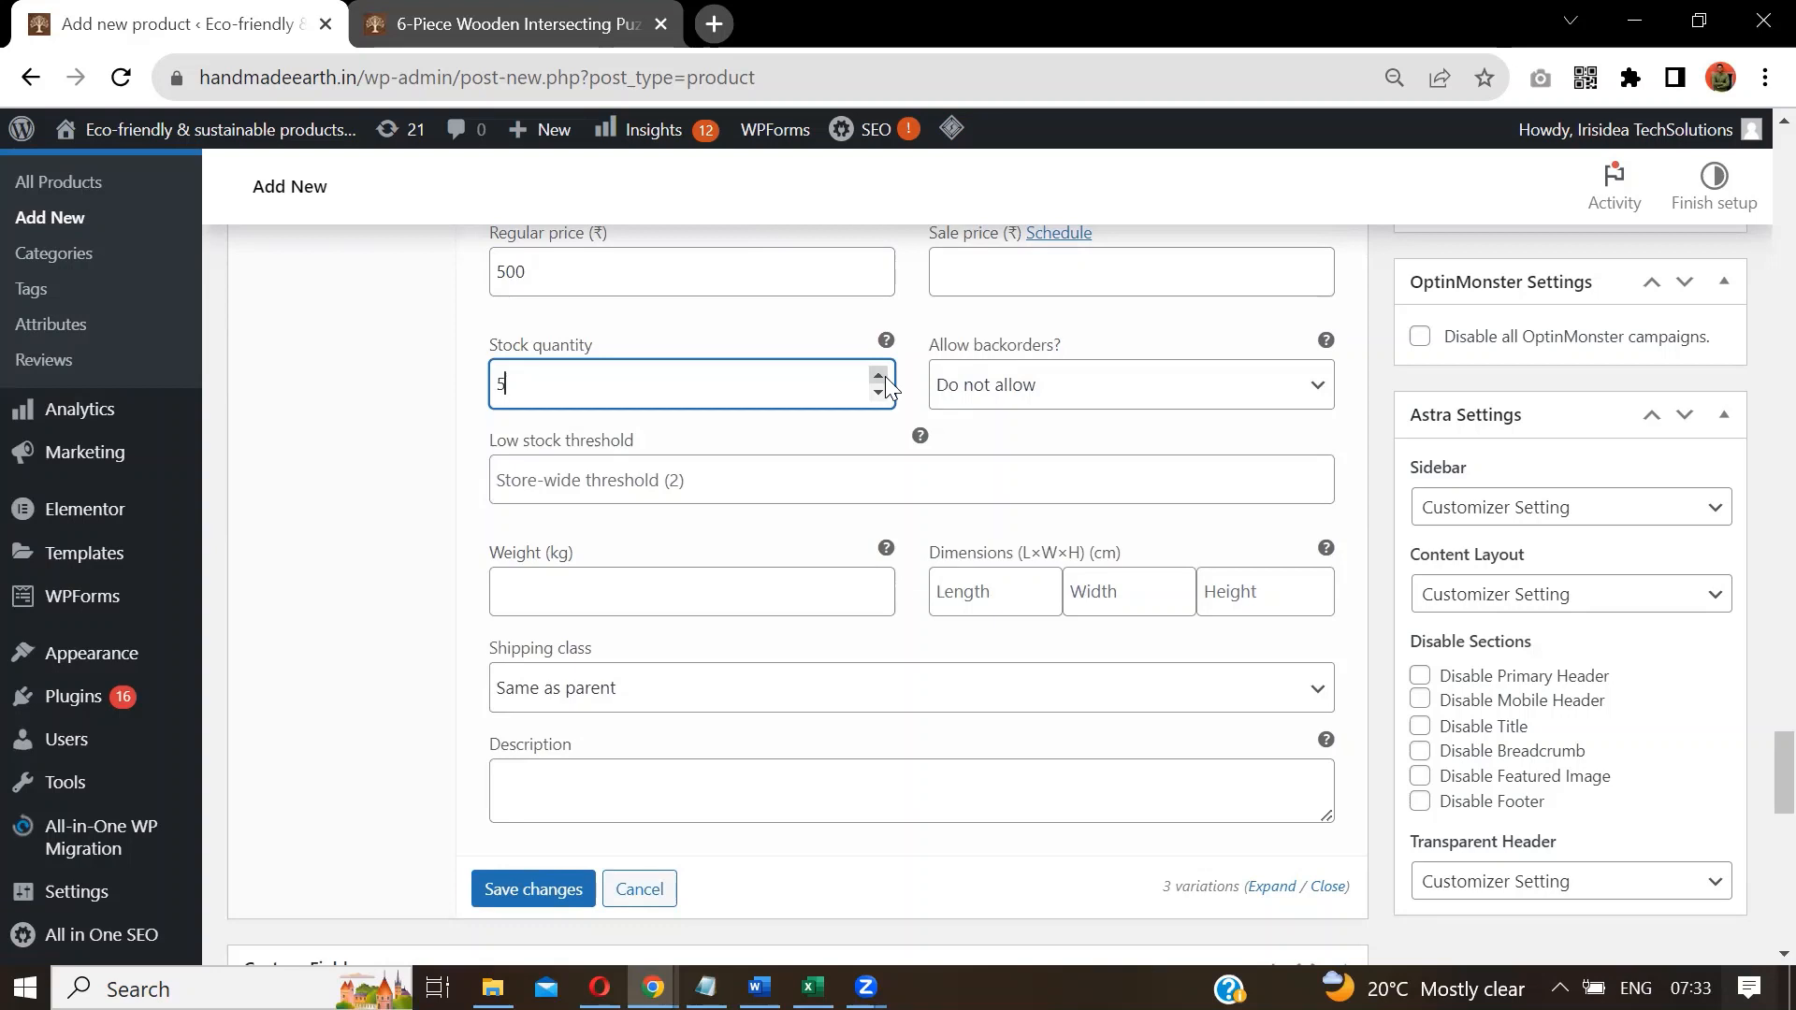
Set the Red variation's dimensions to 10 cm length, 10 cm width and 10 cm height.
{"action": "left_click", "coordinate": [971, 597]}
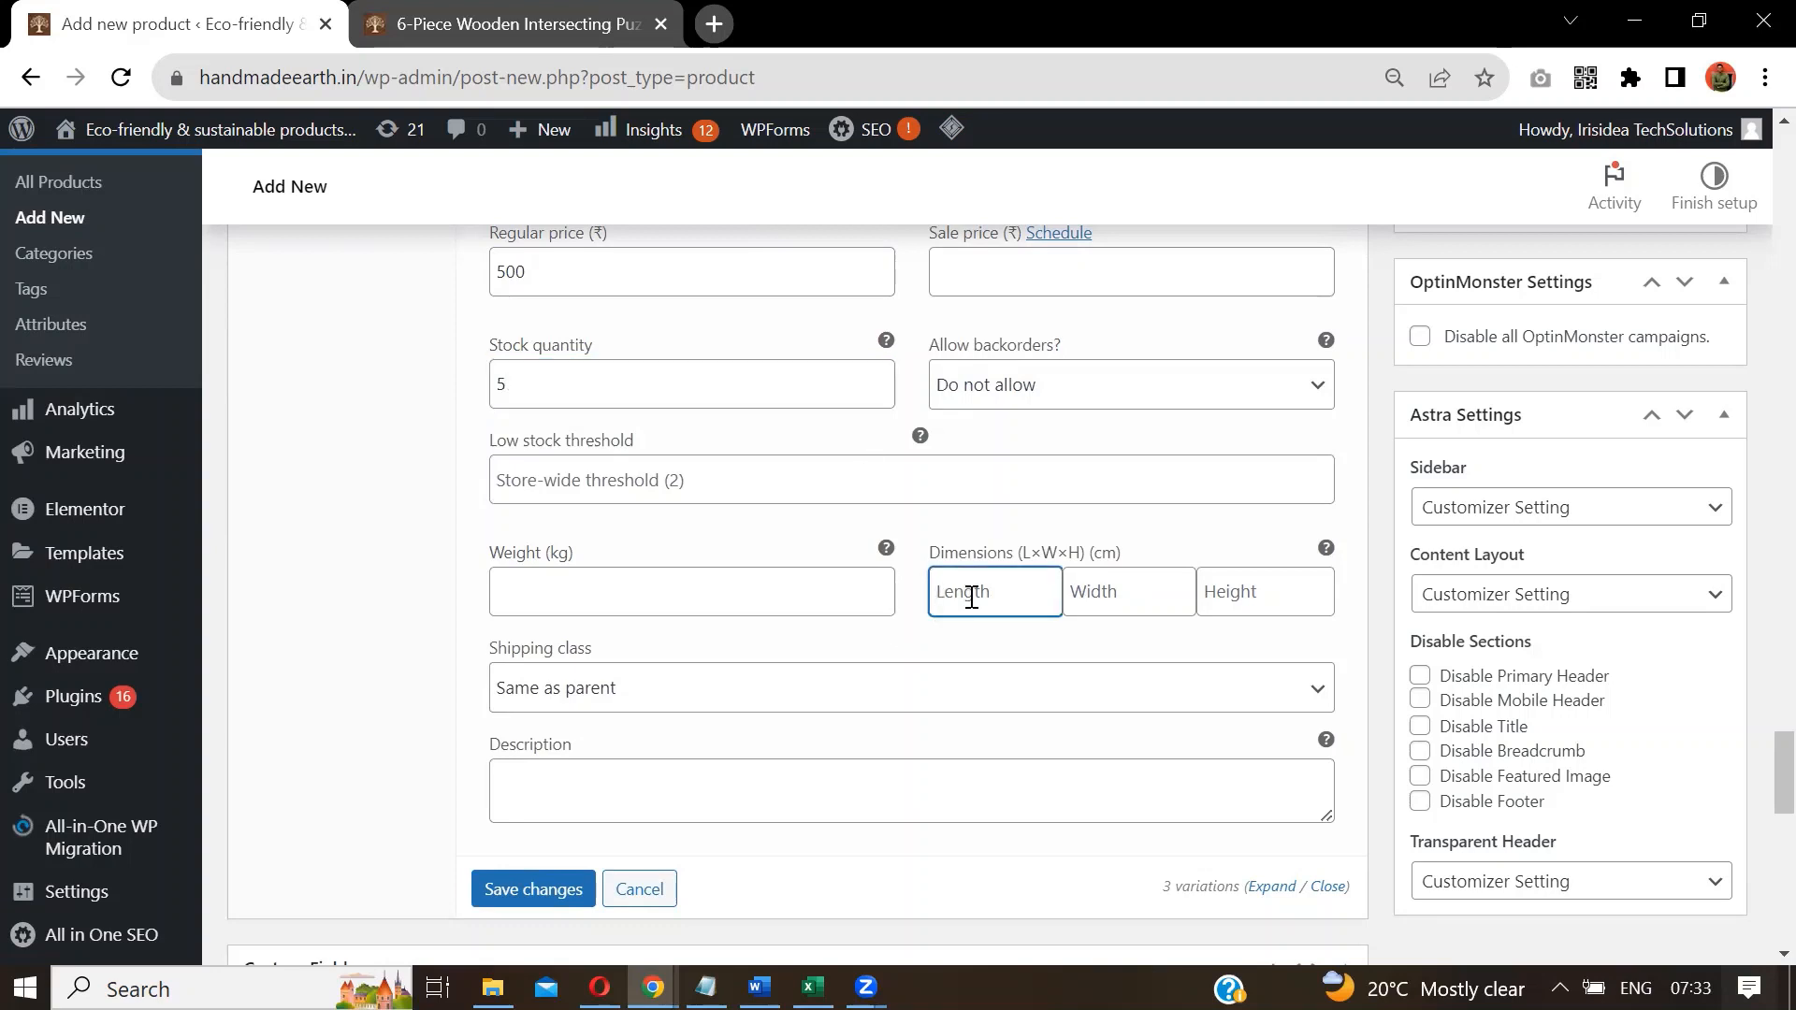
{"action": "type", "text": "10"}
{"action": "key", "text": "Tab"}
{"action": "type", "text": "10"}
{"action": "key", "text": "Tab"}
{"action": "type", "text": "10"}
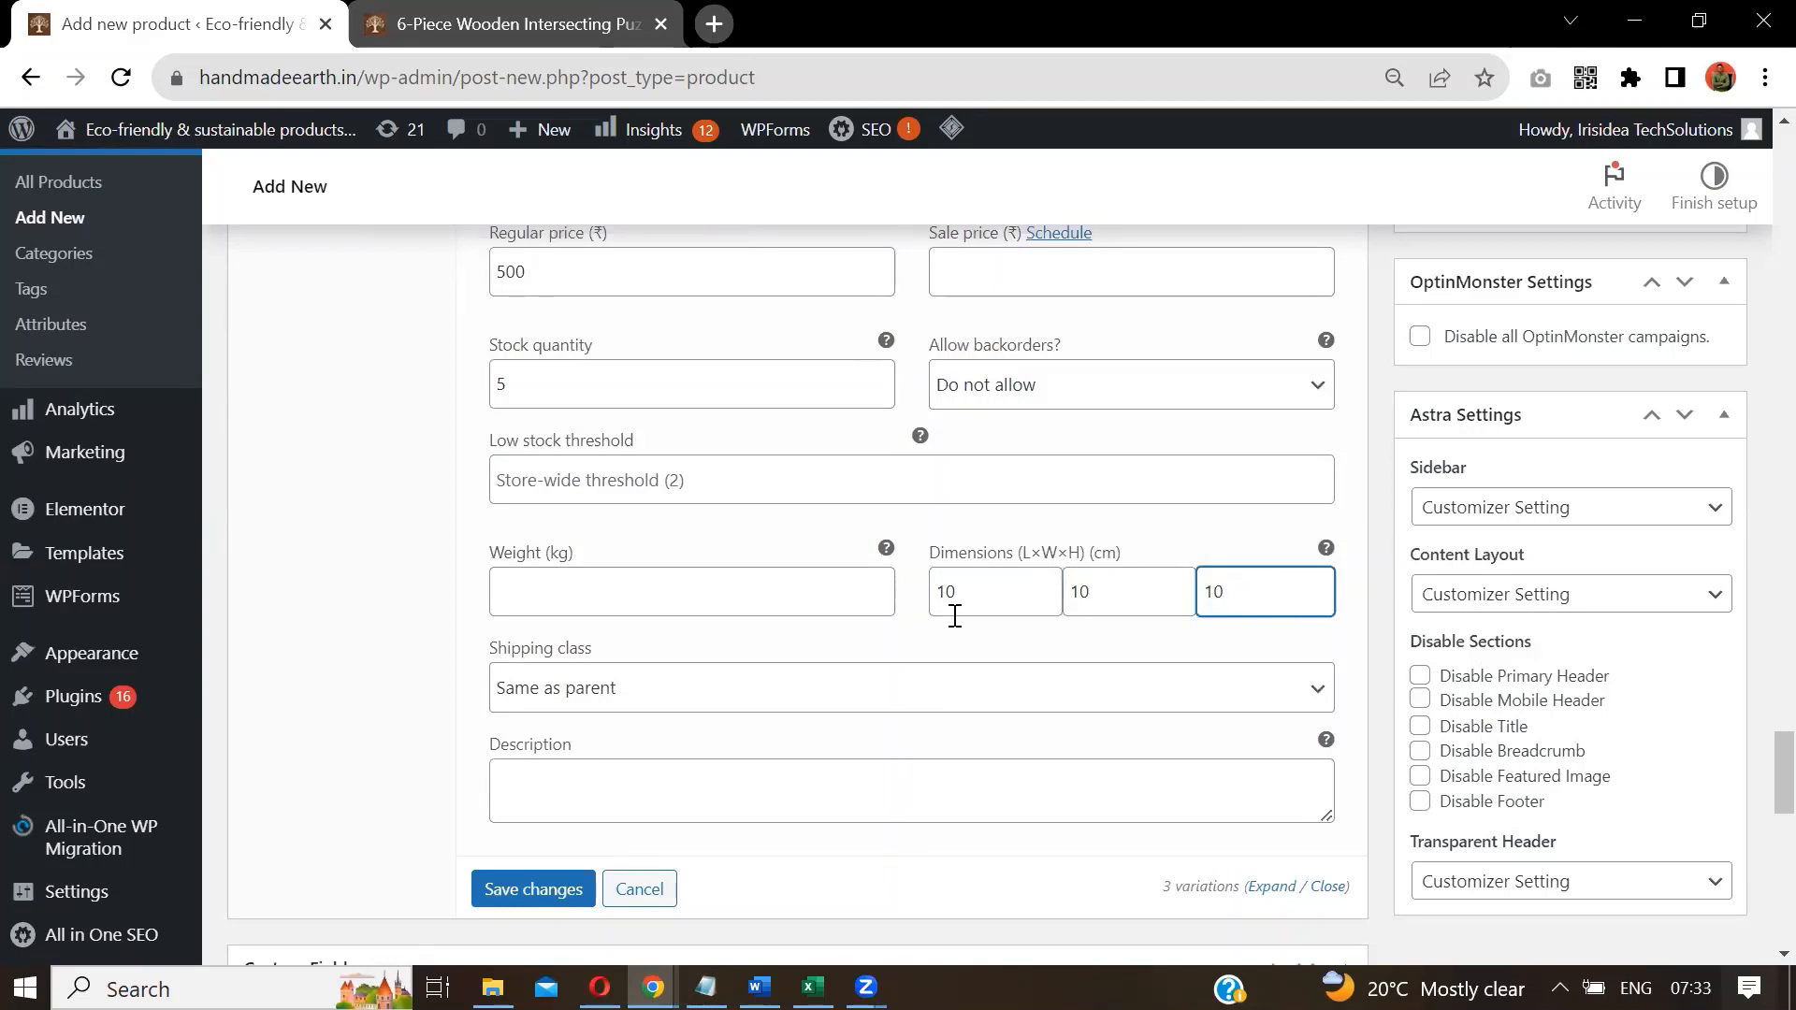
Set the Red variation's weight to 0.100 kg and collapse its details.
{"action": "left_click", "coordinate": [870, 595]}
{"action": "type", "text": "0.100"}
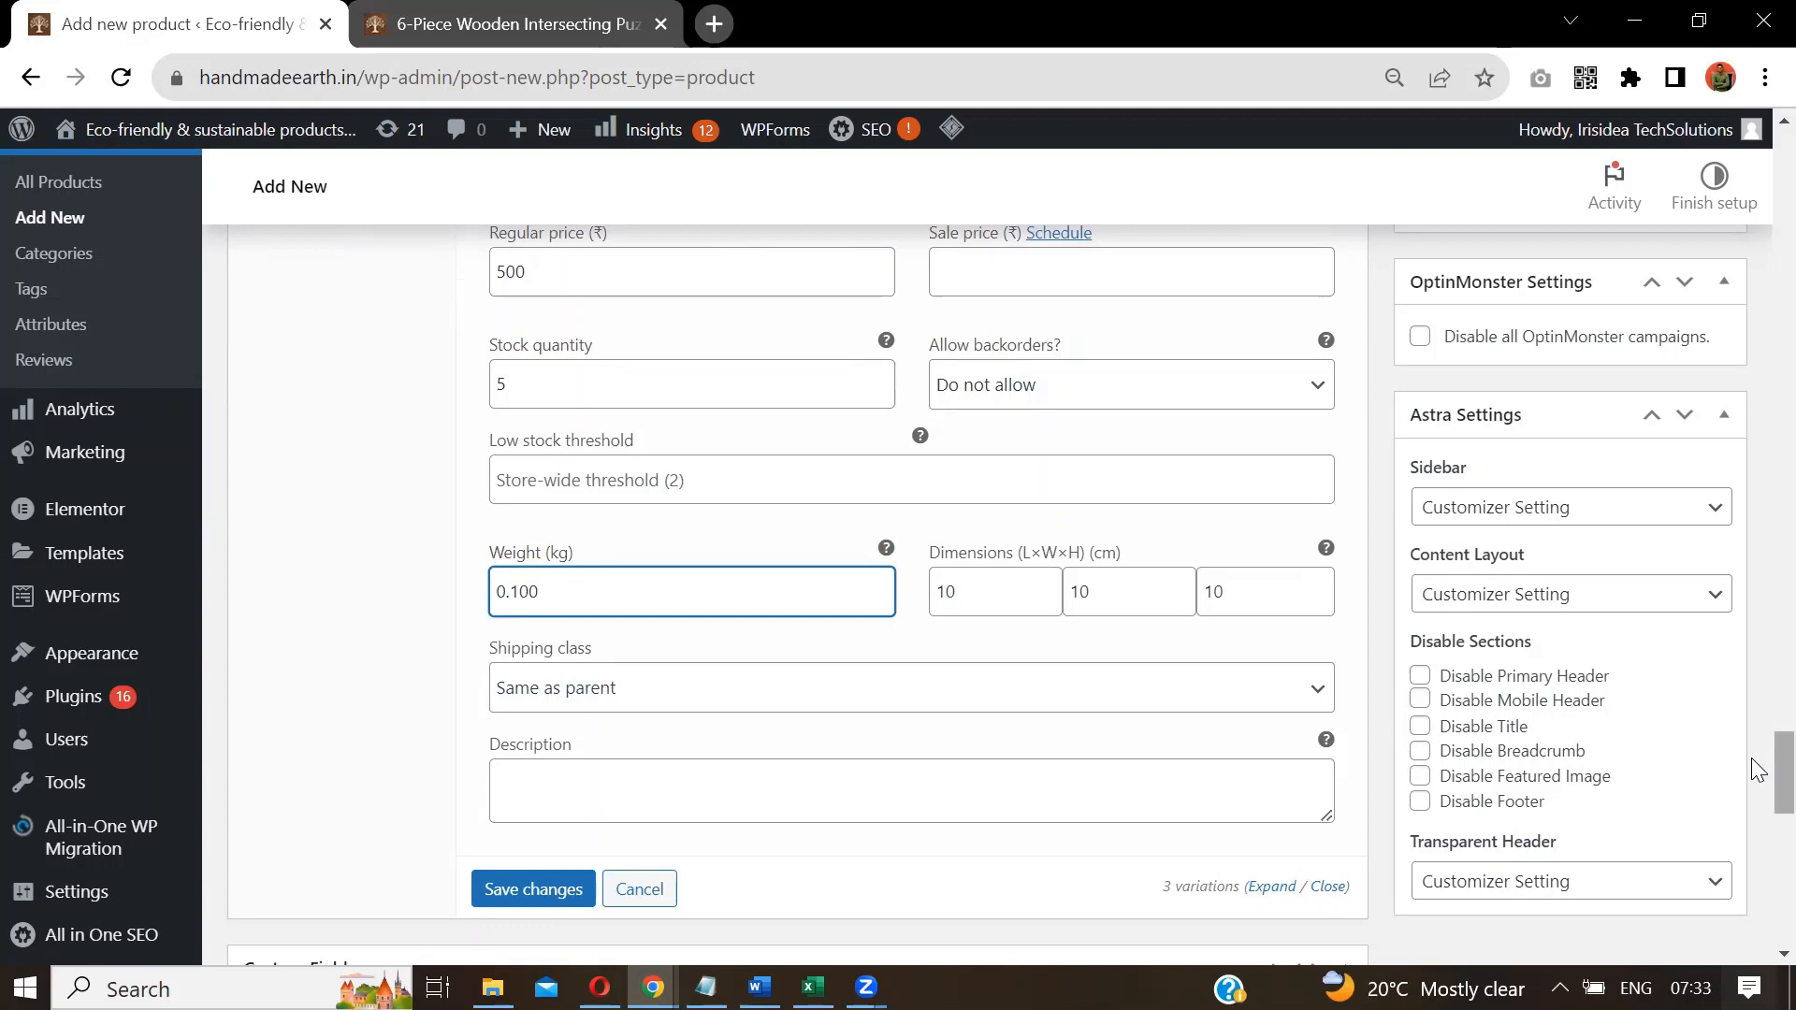
{"action": "scroll", "coordinate": [1754, 739], "scroll_direction": "up", "scroll_amount": 4}
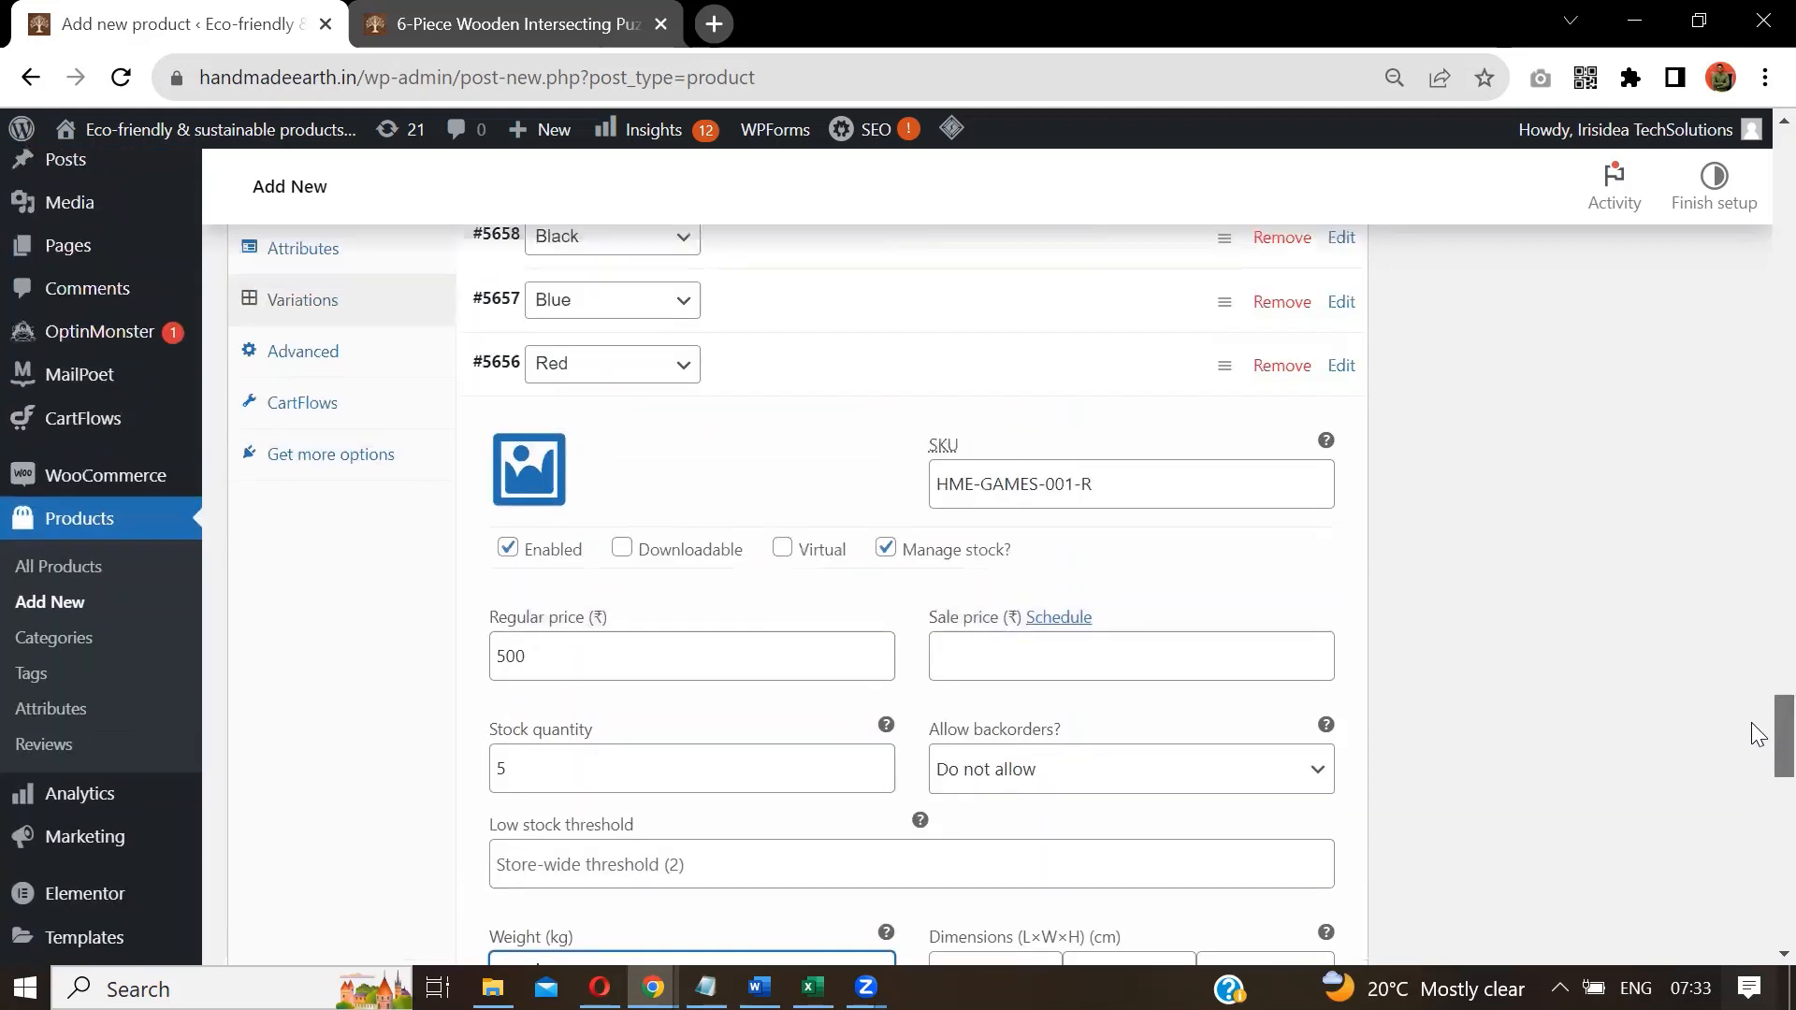
{"action": "left_click", "coordinate": [973, 379]}
Set the Blue variation's regular price to ₹400, collapse its details and save the changes to all variations.
{"action": "left_click", "coordinate": [873, 317]}
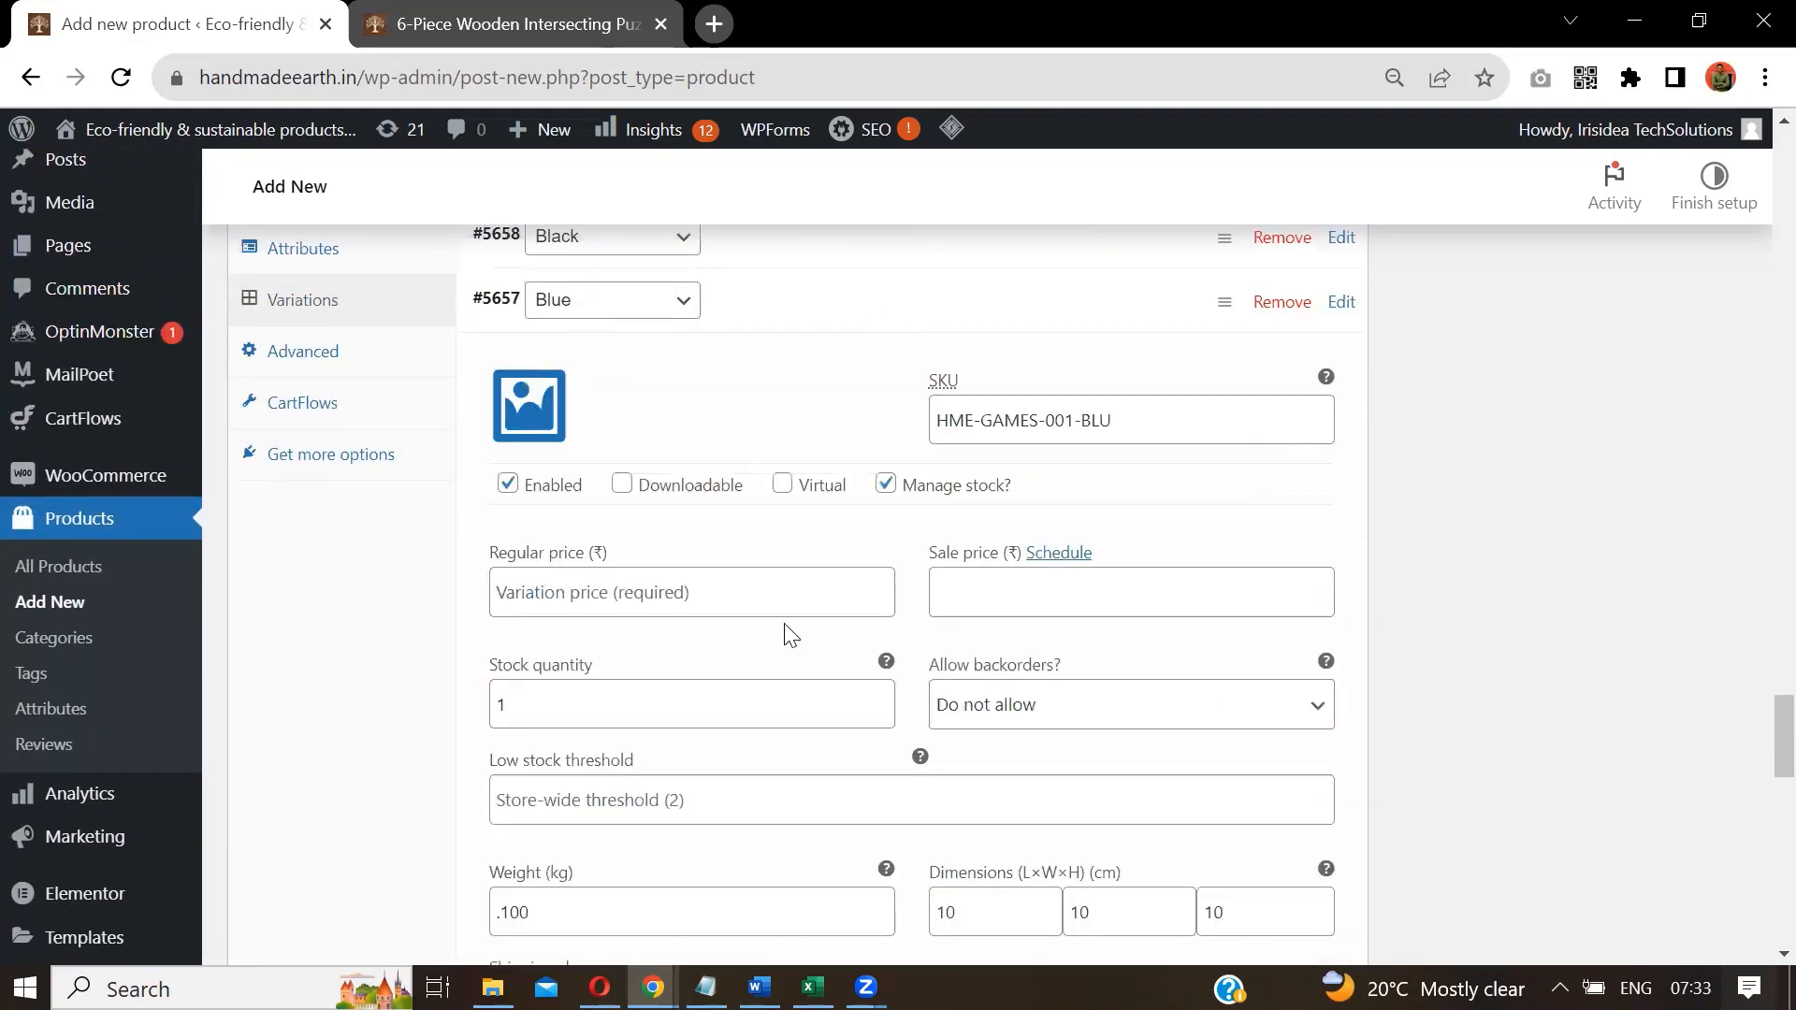
{"action": "left_click", "coordinate": [733, 583]}
{"action": "type", "text": "400"}
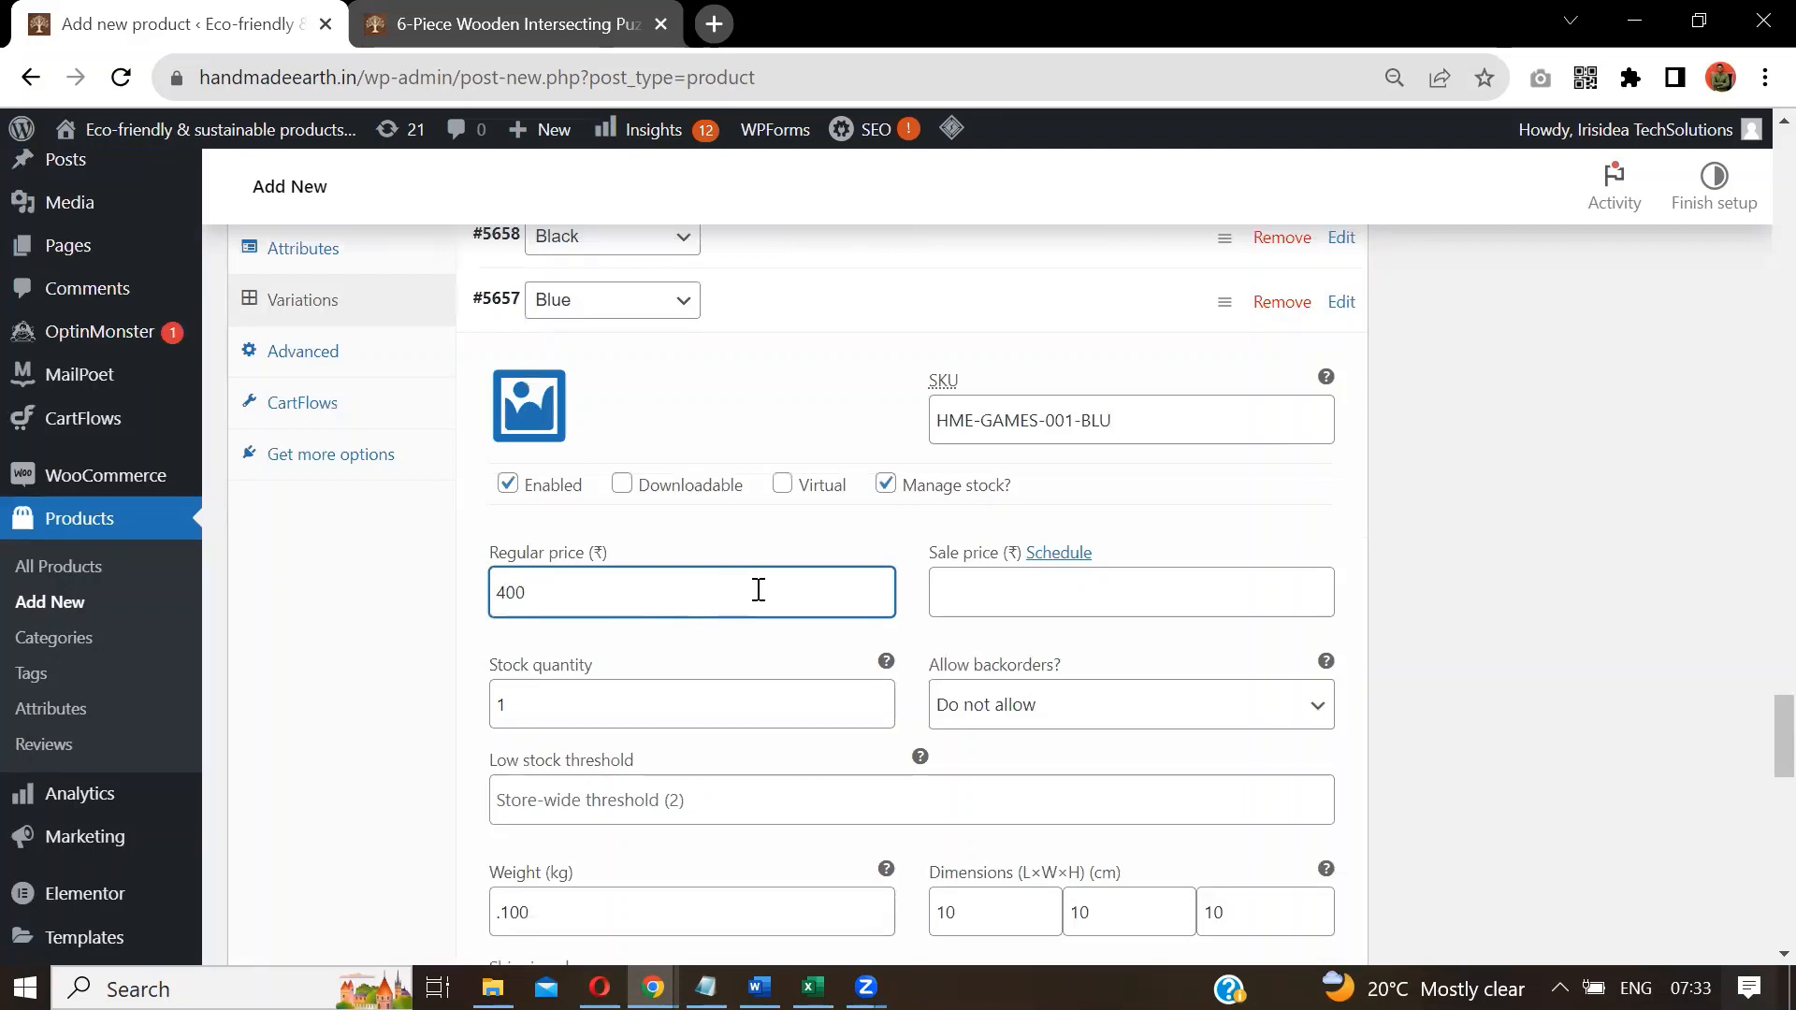
{"action": "left_click", "coordinate": [794, 314]}
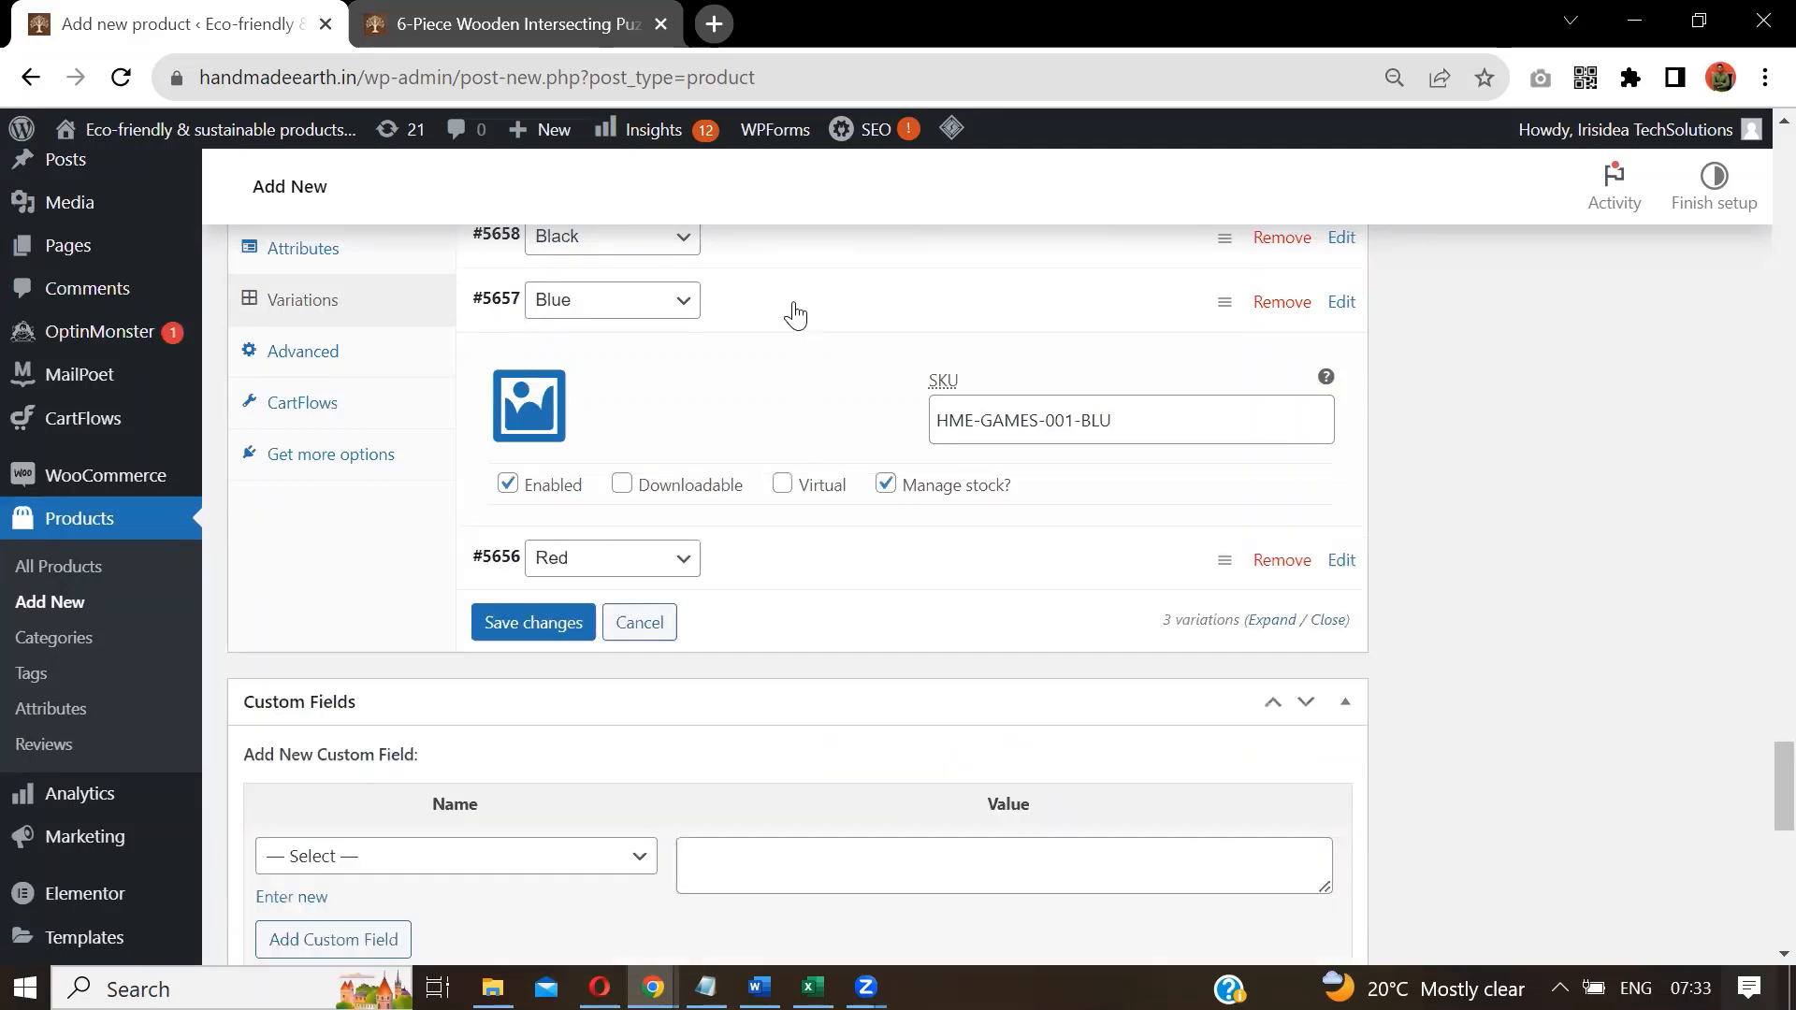
{"action": "left_click", "coordinate": [561, 428]}
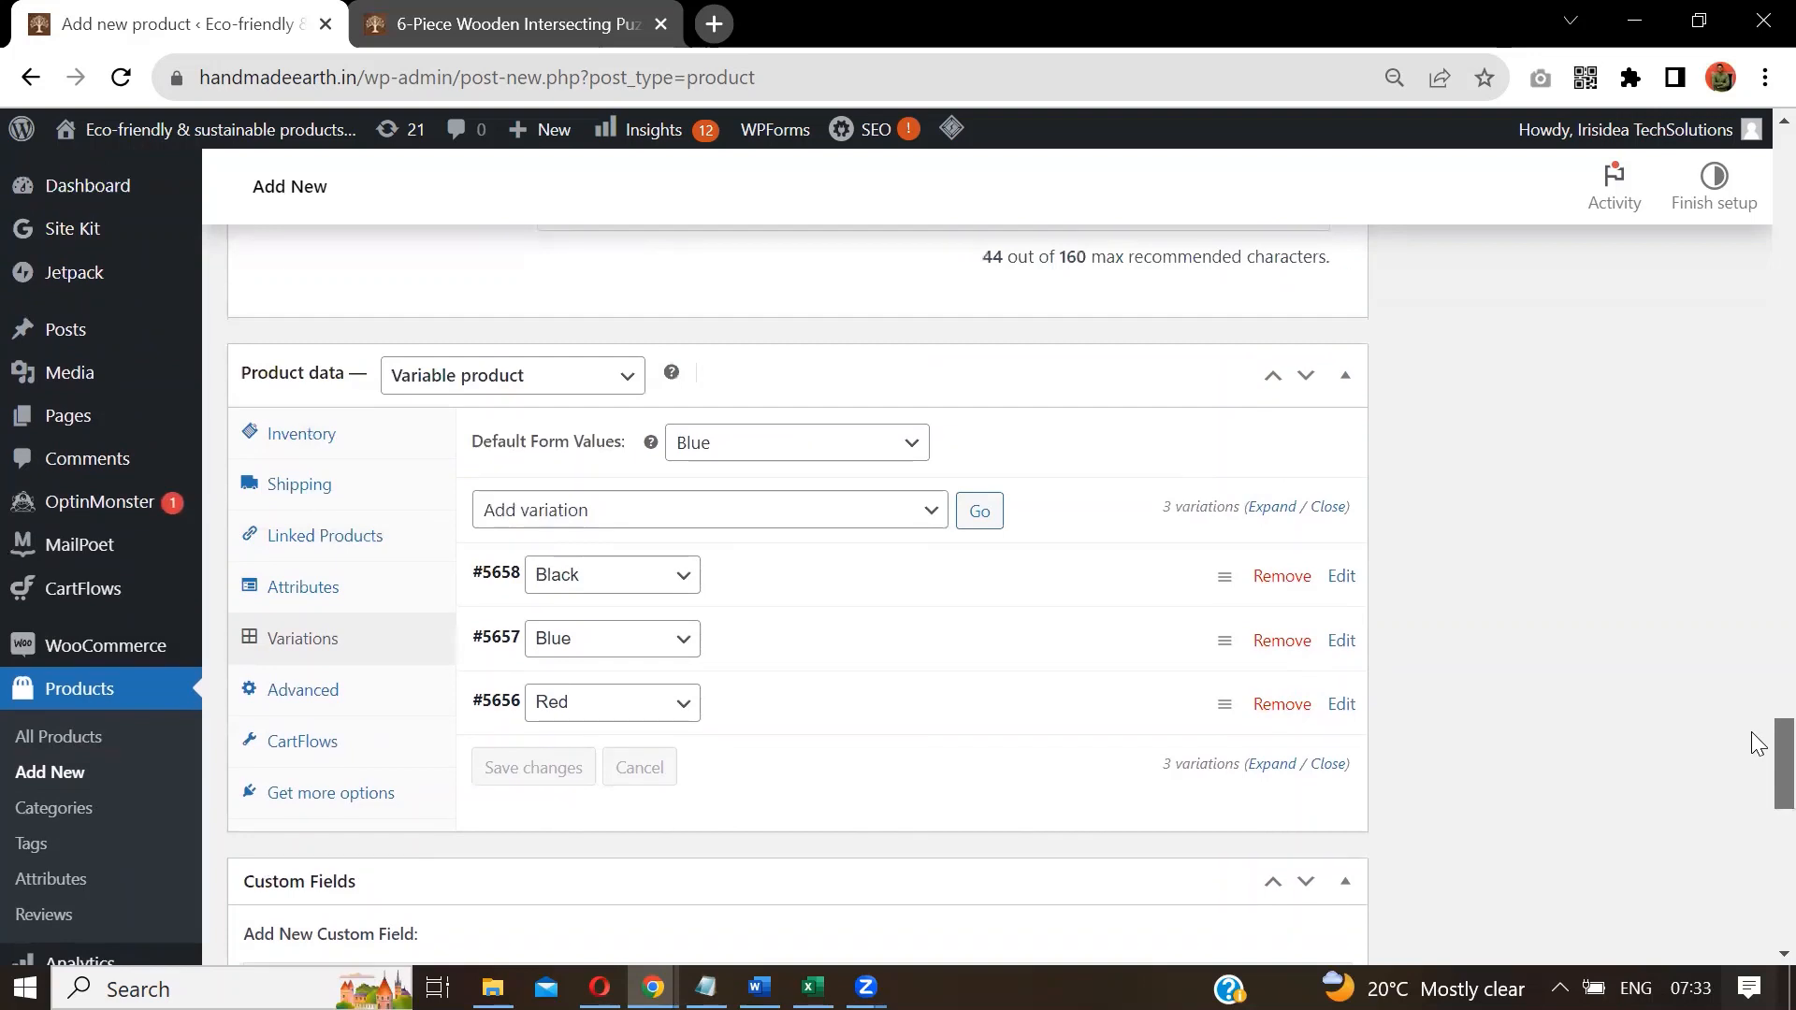
{"action": "scroll", "coordinate": [1757, 740], "scroll_direction": "up", "scroll_amount": 1}
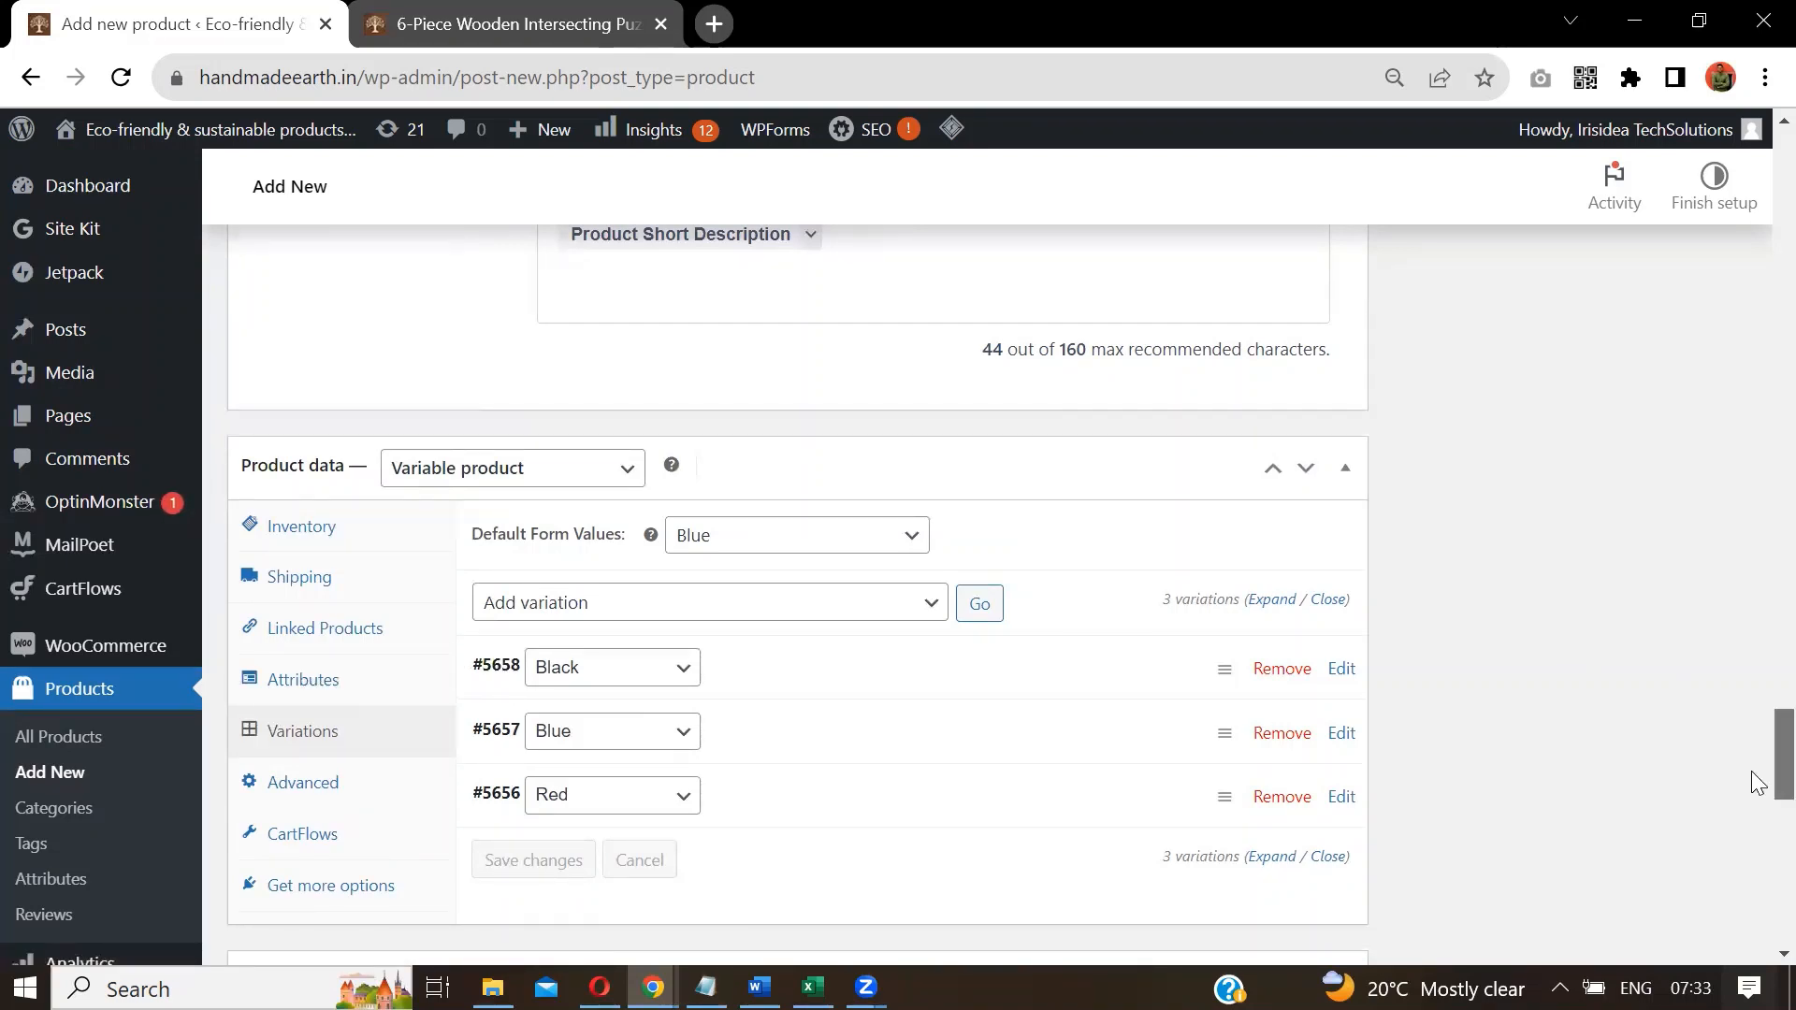
Add the existing Material attribute to the product's attributes.
{"action": "scroll", "coordinate": [1756, 788], "scroll_direction": "up", "scroll_amount": 4}
{"action": "scroll", "coordinate": [1754, 791], "scroll_direction": "down", "scroll_amount": 5}
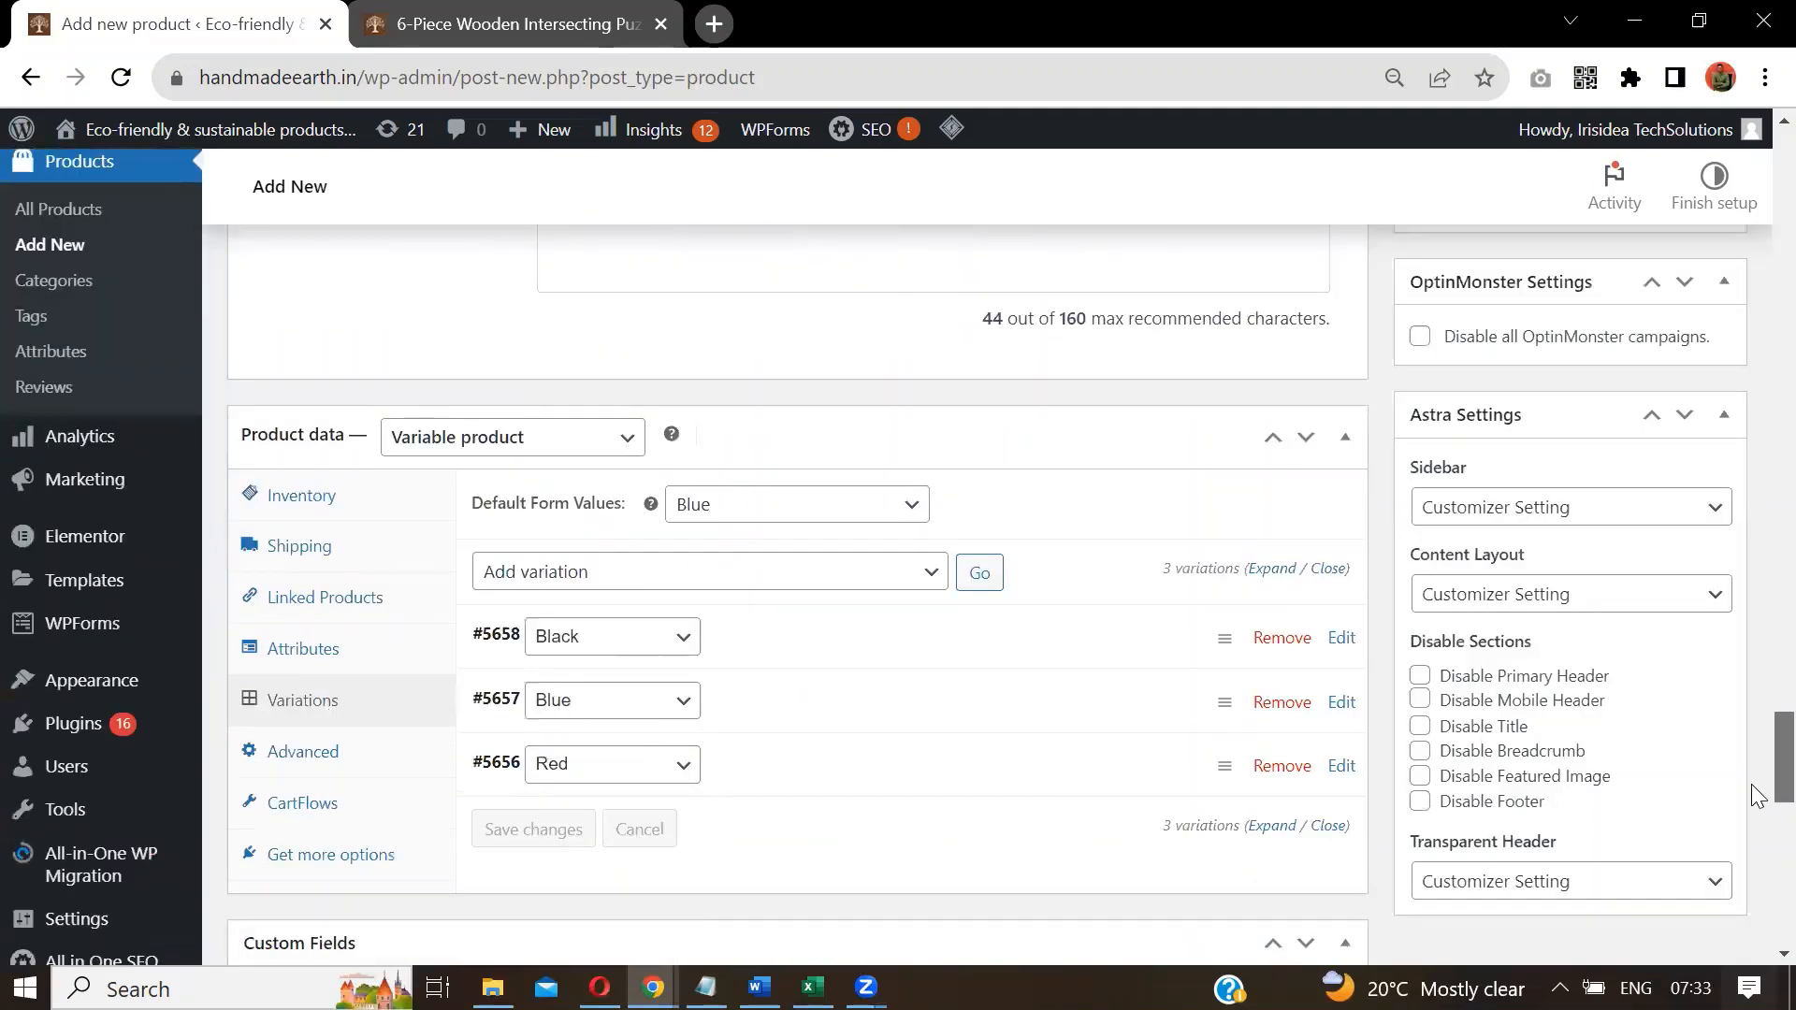
{"action": "scroll", "coordinate": [1755, 794], "scroll_direction": "up", "scroll_amount": 1}
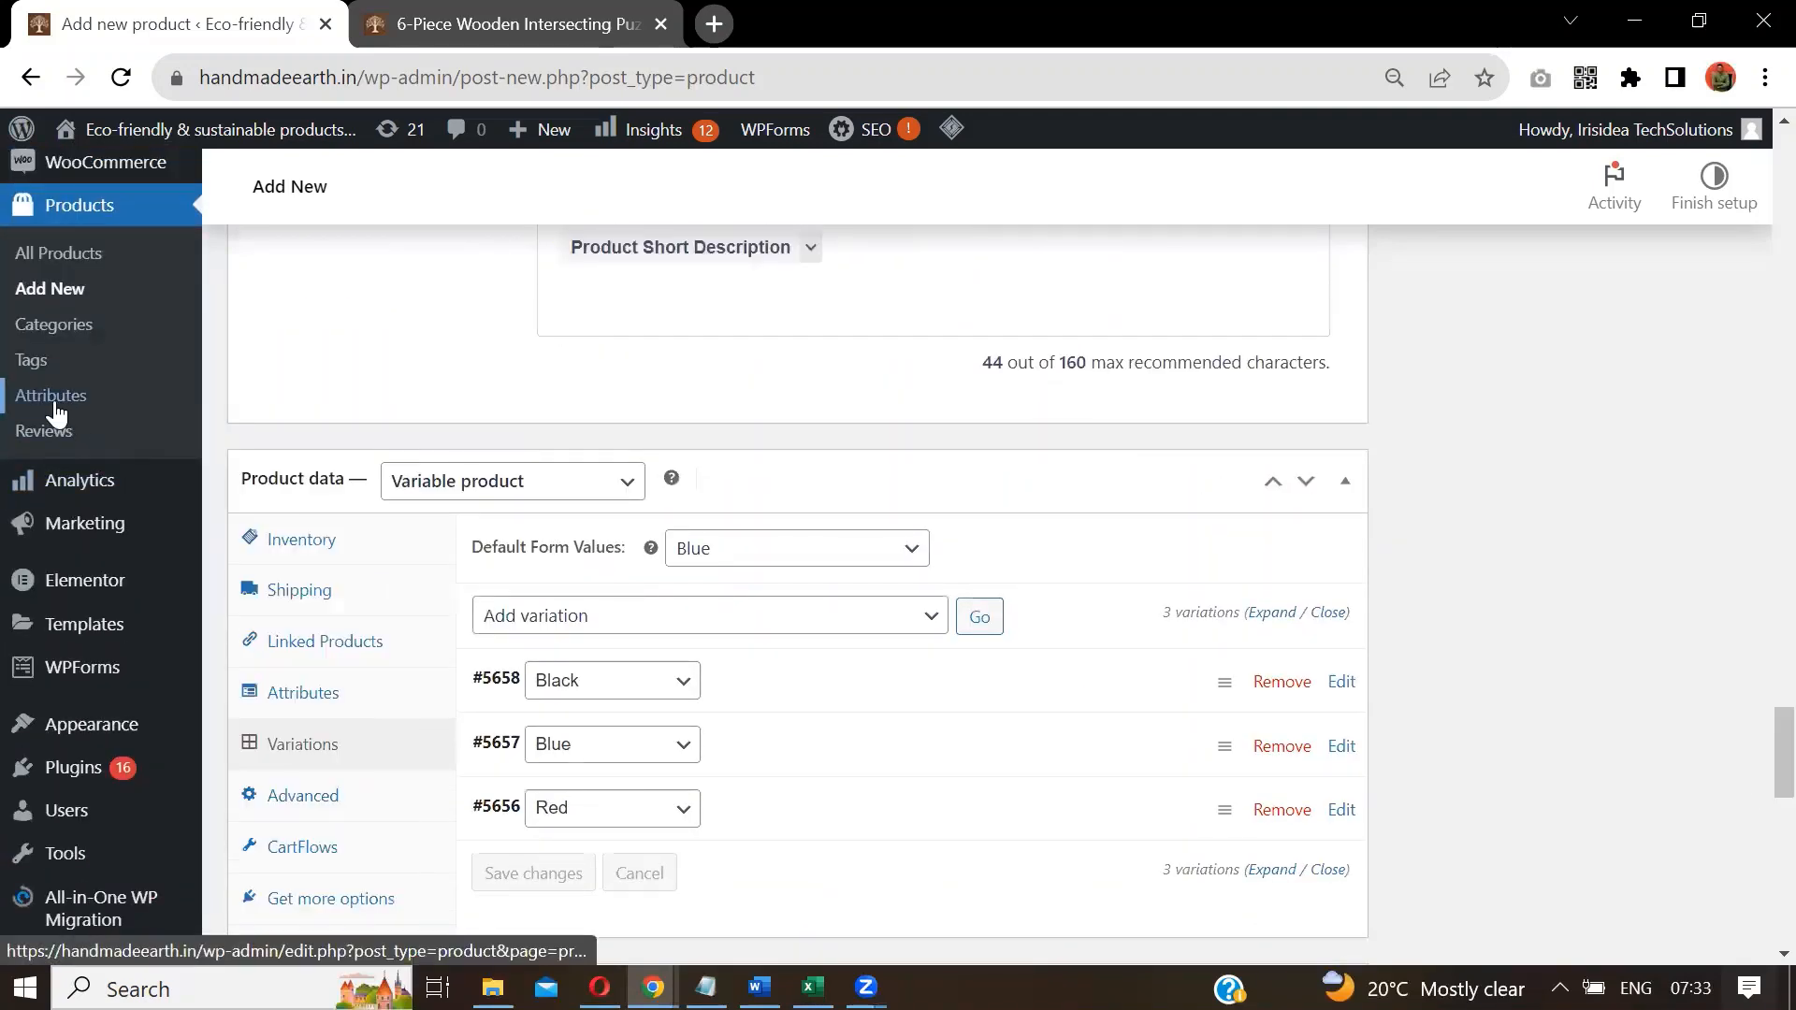
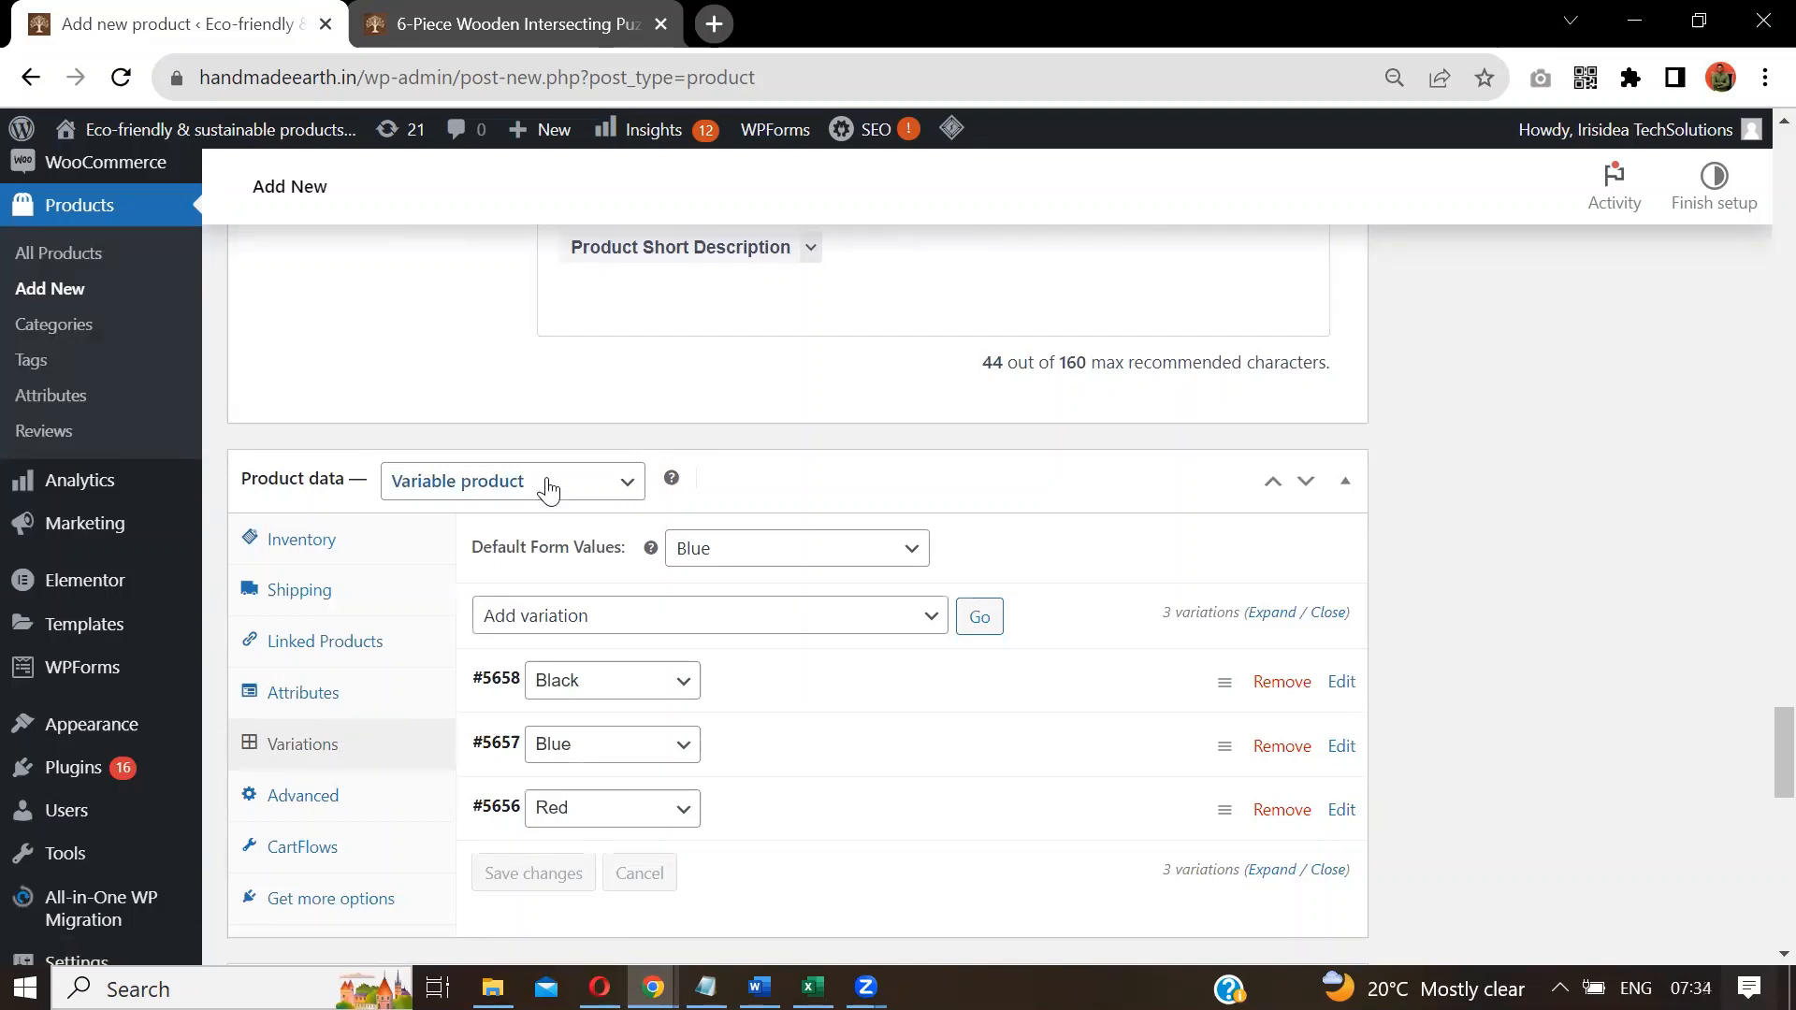
{"action": "left_click", "coordinate": [305, 697]}
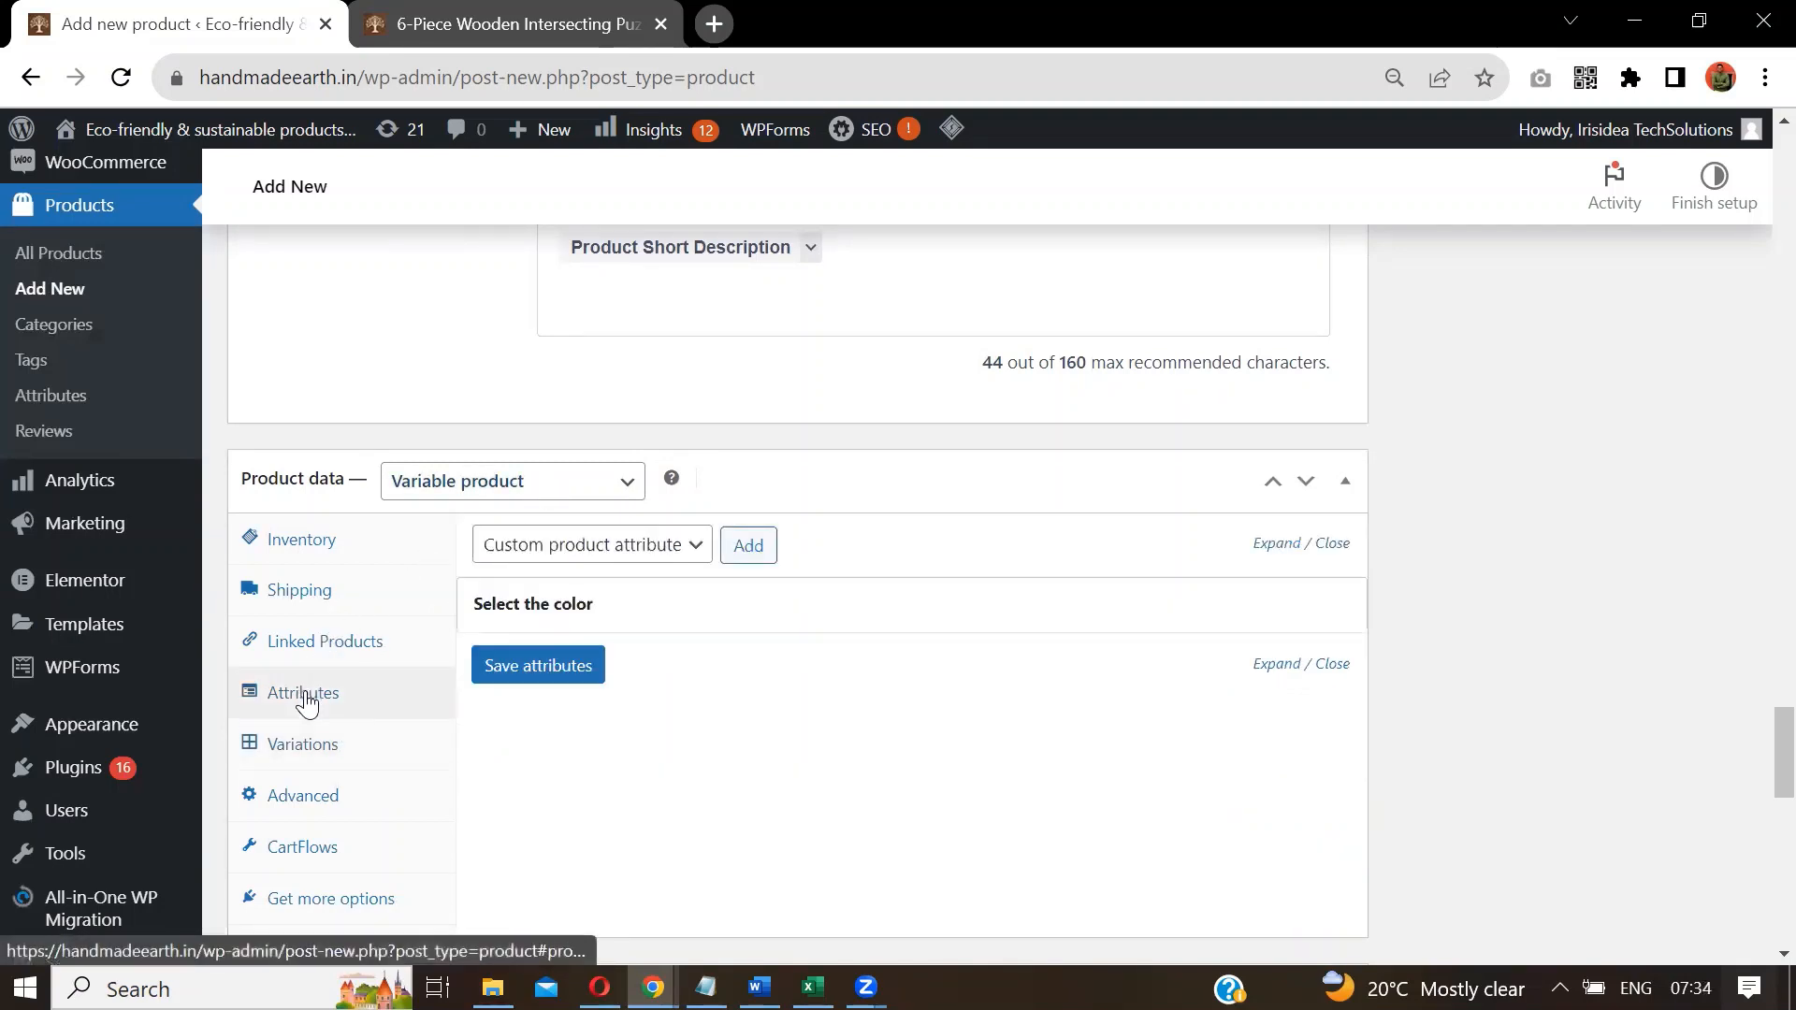
{"action": "left_click", "coordinate": [670, 548]}
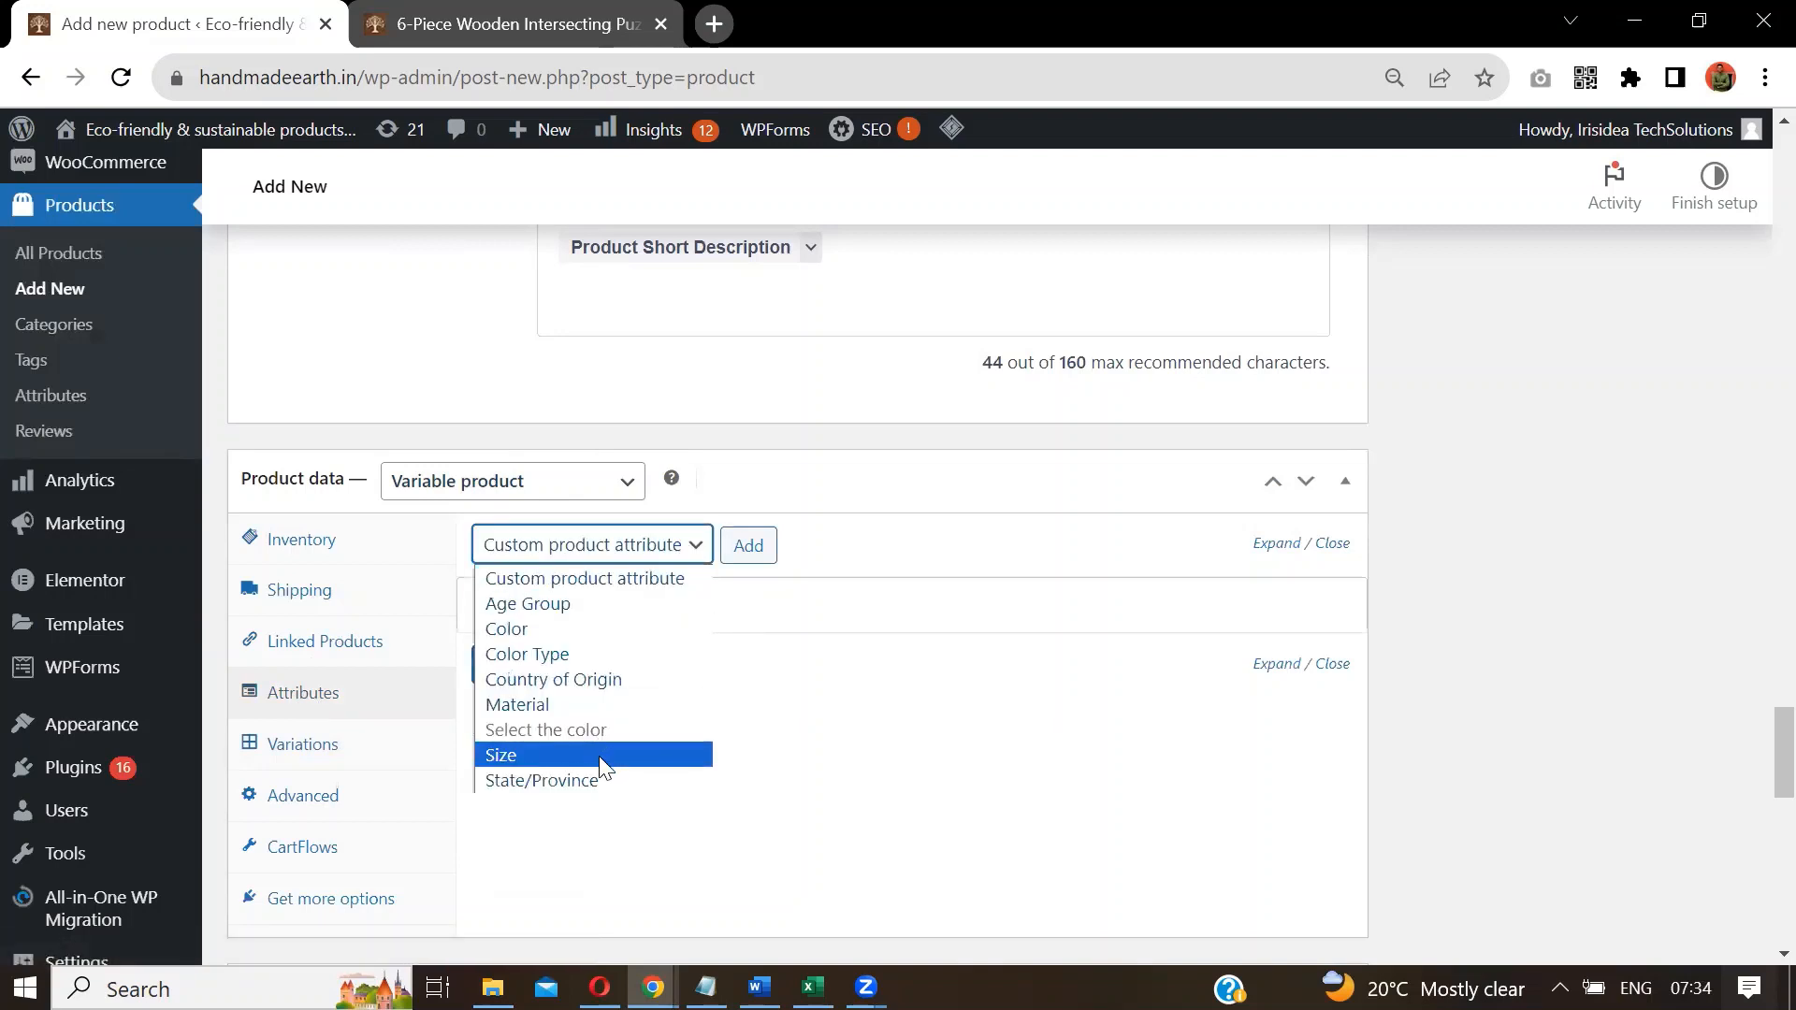
{"action": "left_click", "coordinate": [587, 704]}
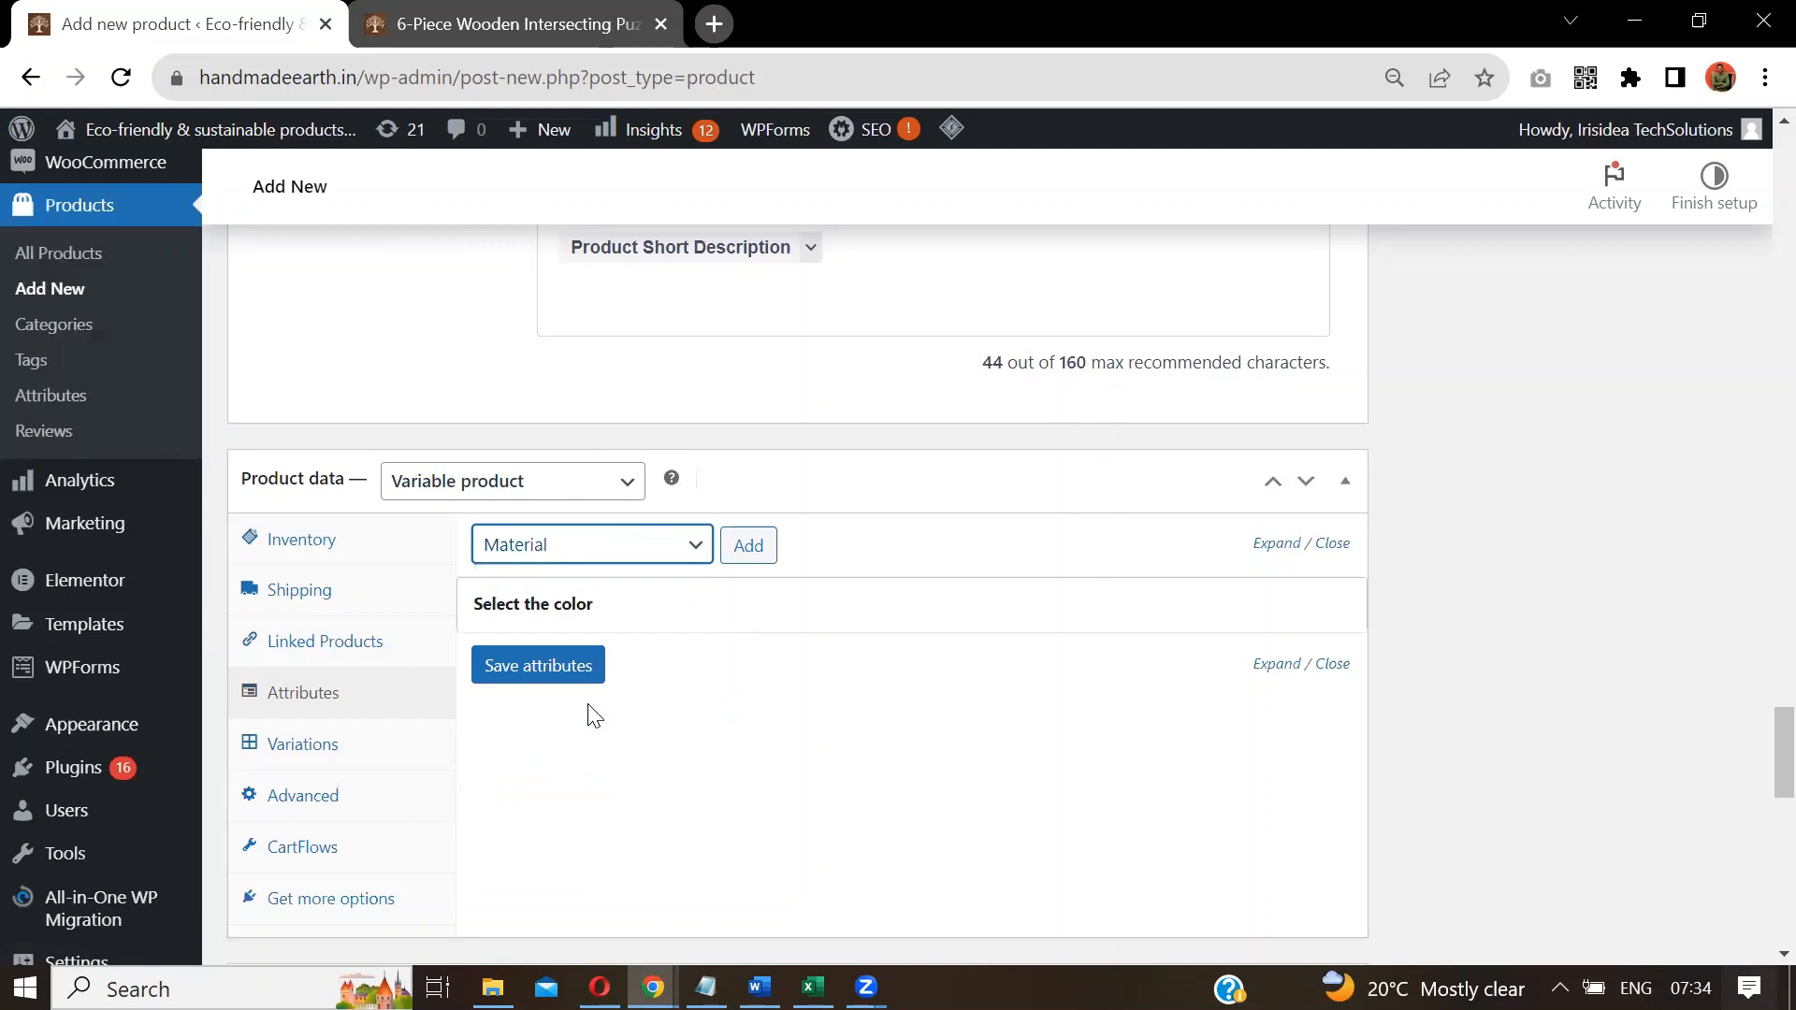
{"action": "left_click", "coordinate": [756, 544]}
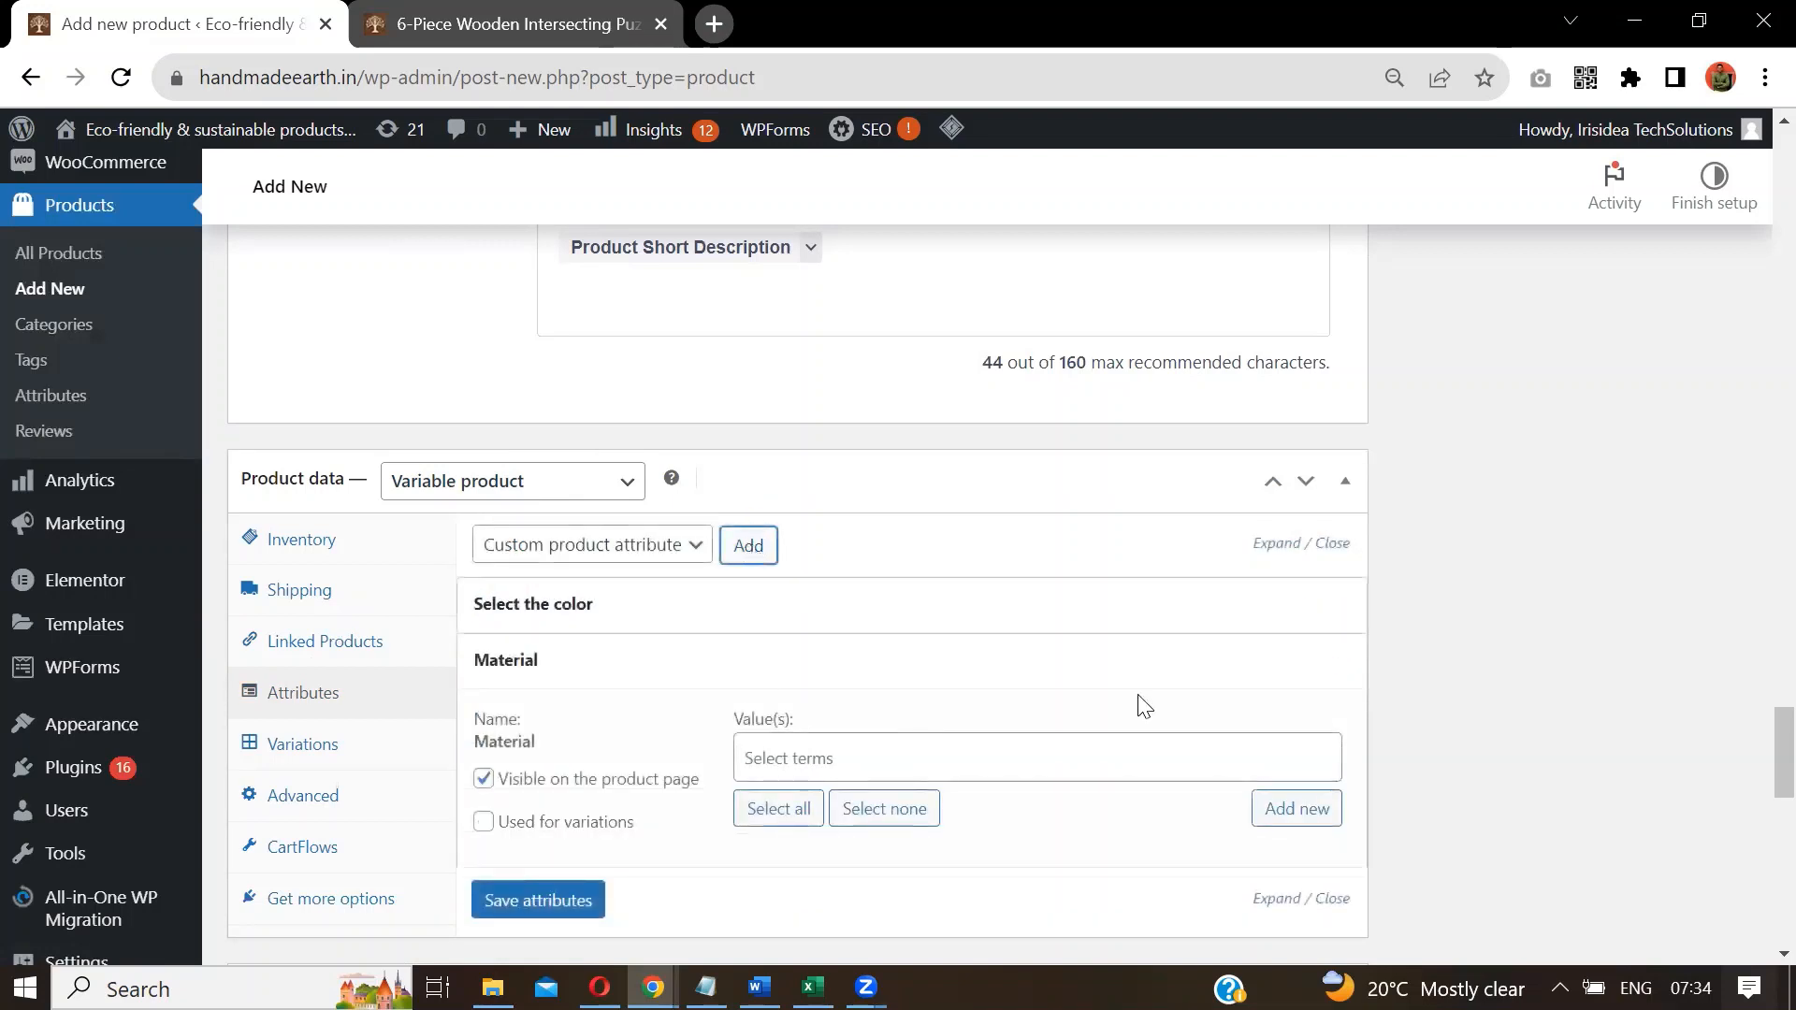
Set the Material attribute's value to Wood and save the product attributes.
{"action": "scroll", "coordinate": [1757, 734], "scroll_direction": "down", "scroll_amount": 3}
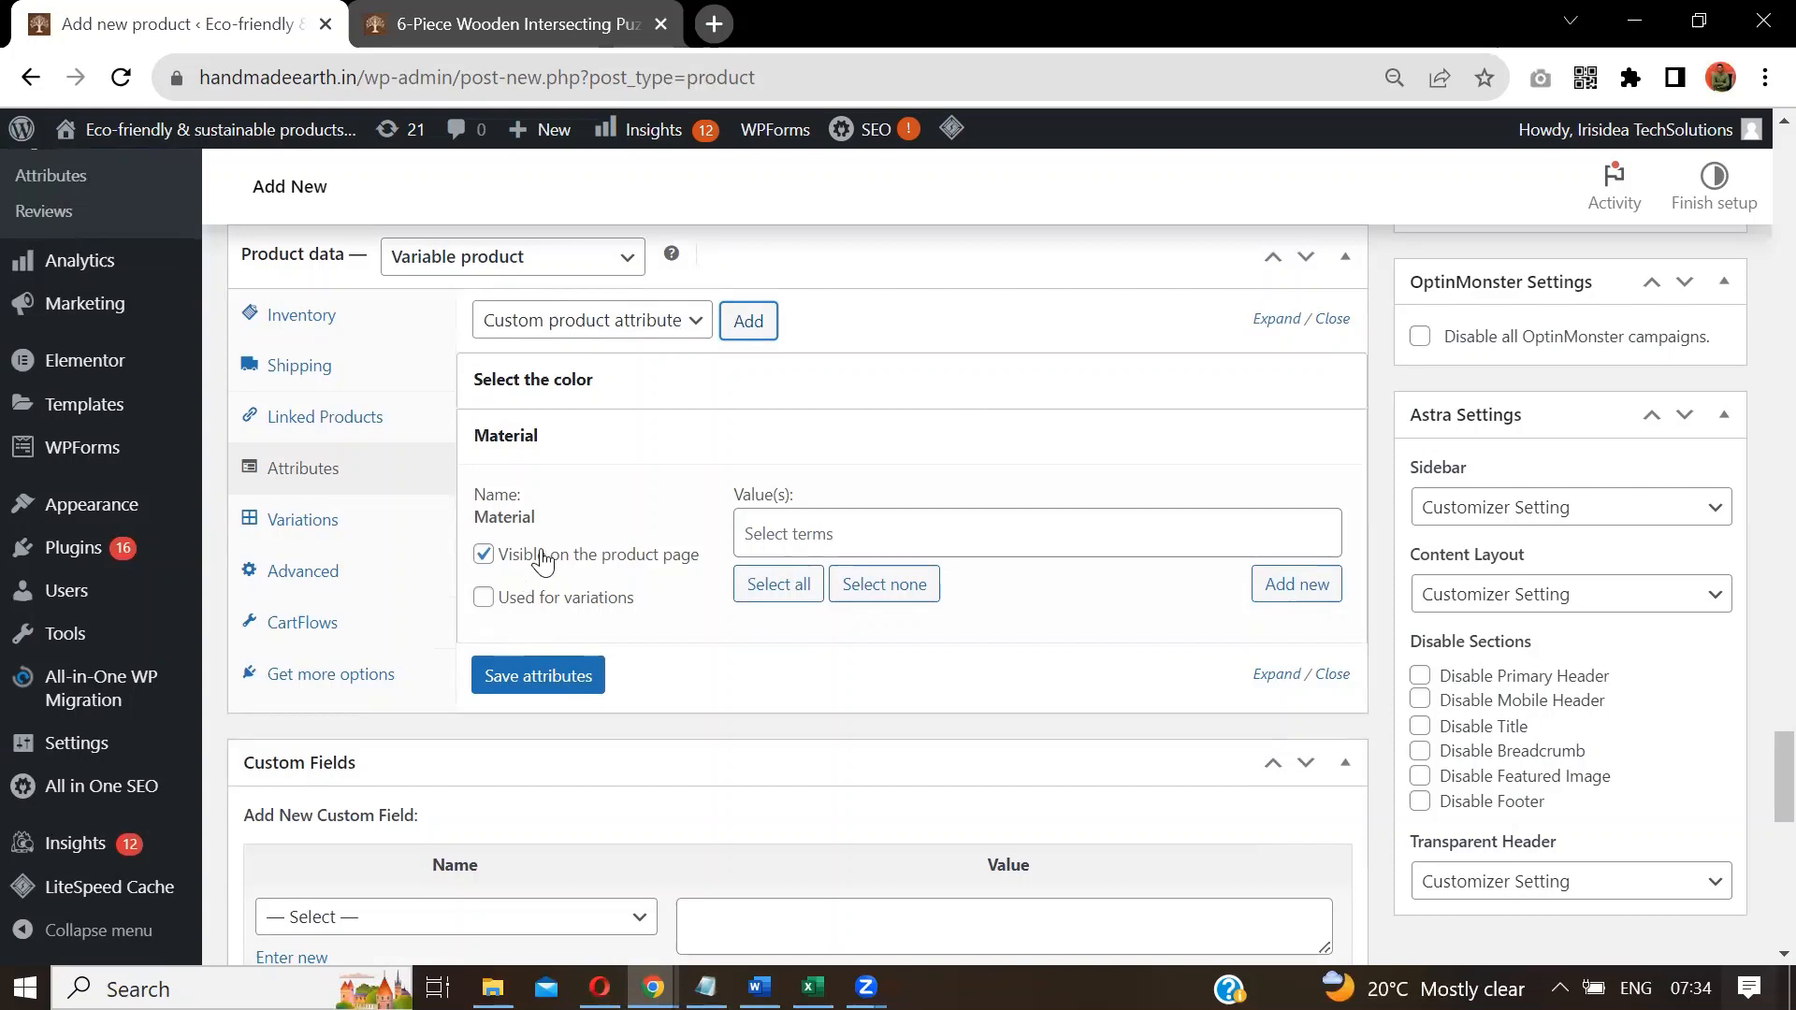
{"action": "left_click", "coordinate": [797, 534]}
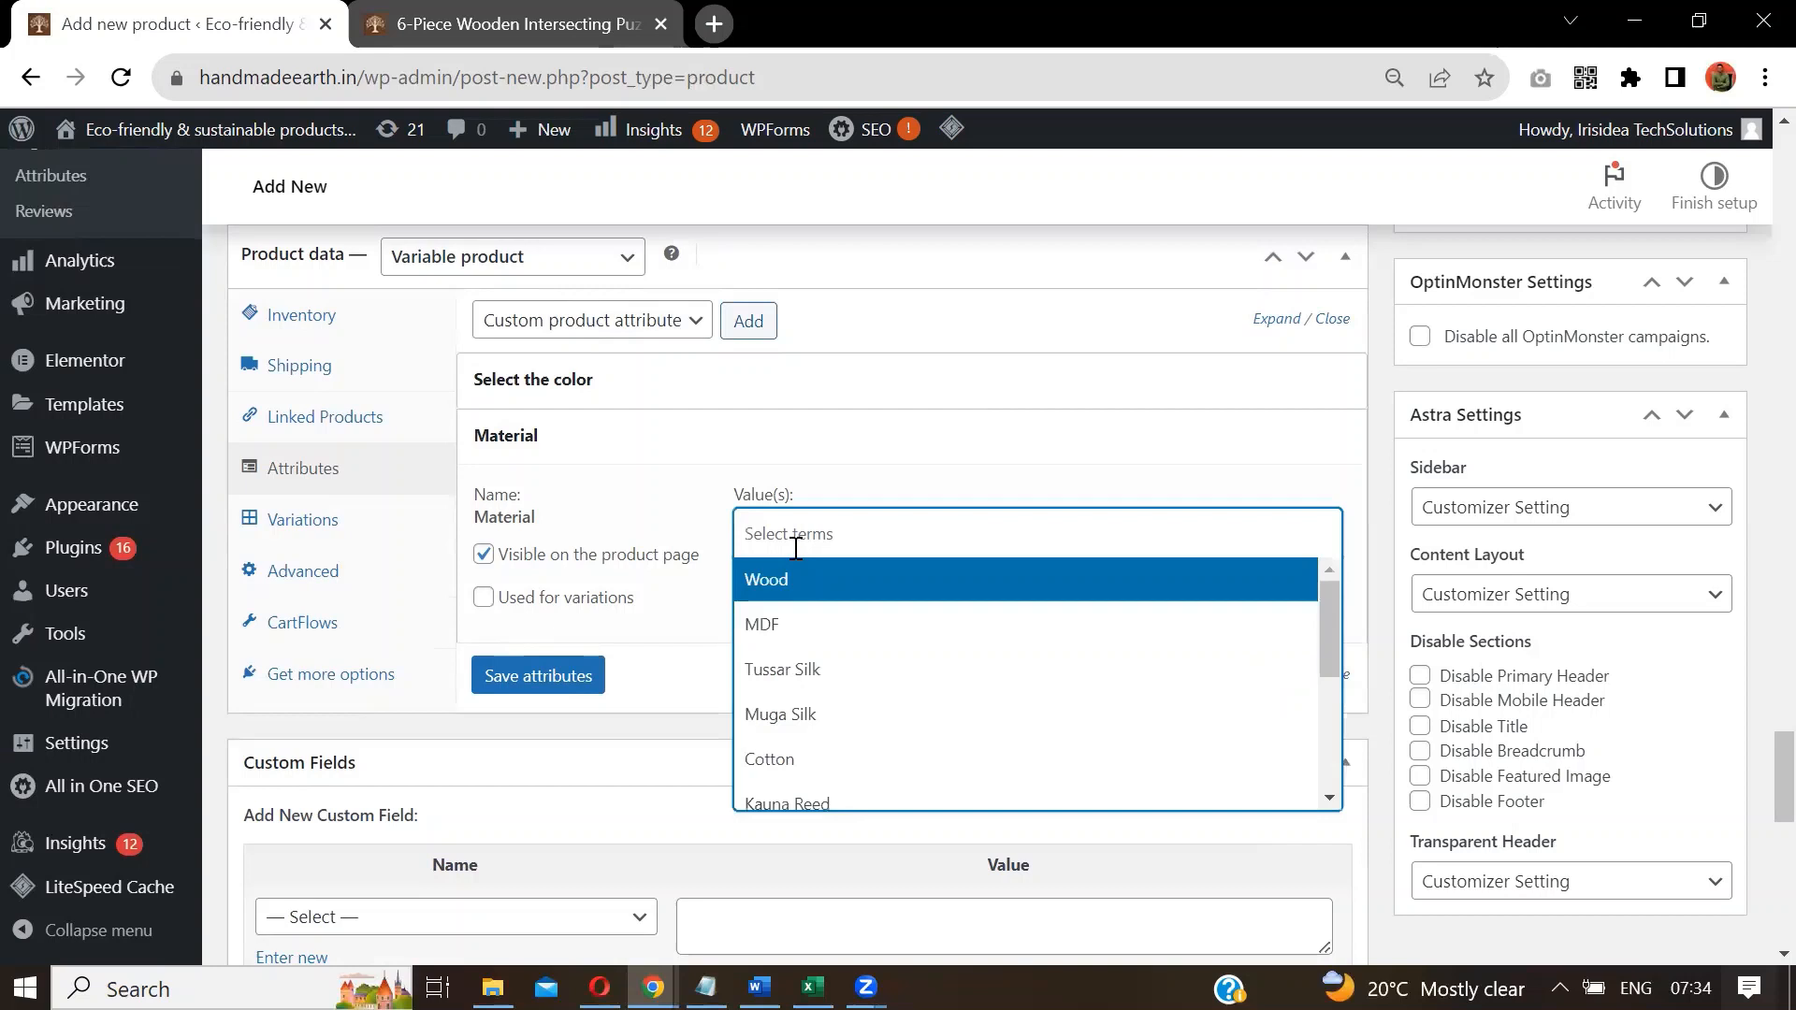
{"action": "left_click", "coordinate": [797, 593]}
{"action": "left_click", "coordinate": [542, 678]}
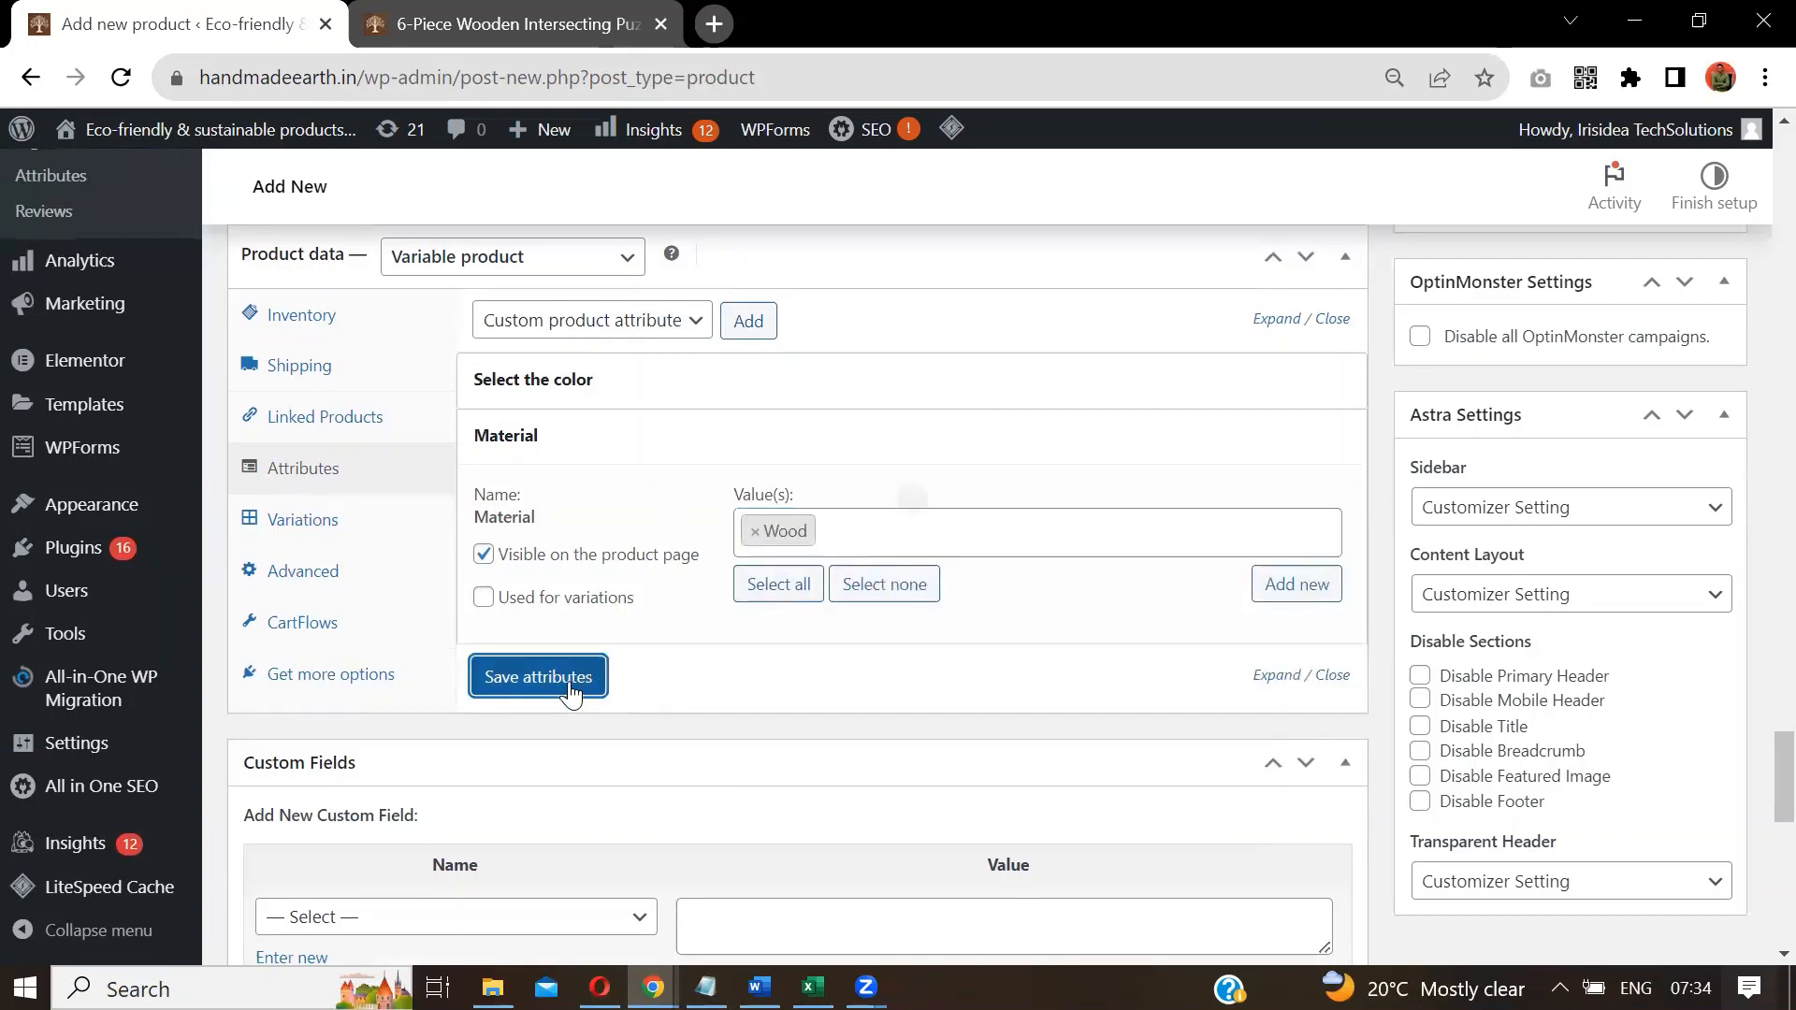
{"action": "left_click", "coordinate": [581, 453]}
{"action": "left_click", "coordinate": [493, 627]}
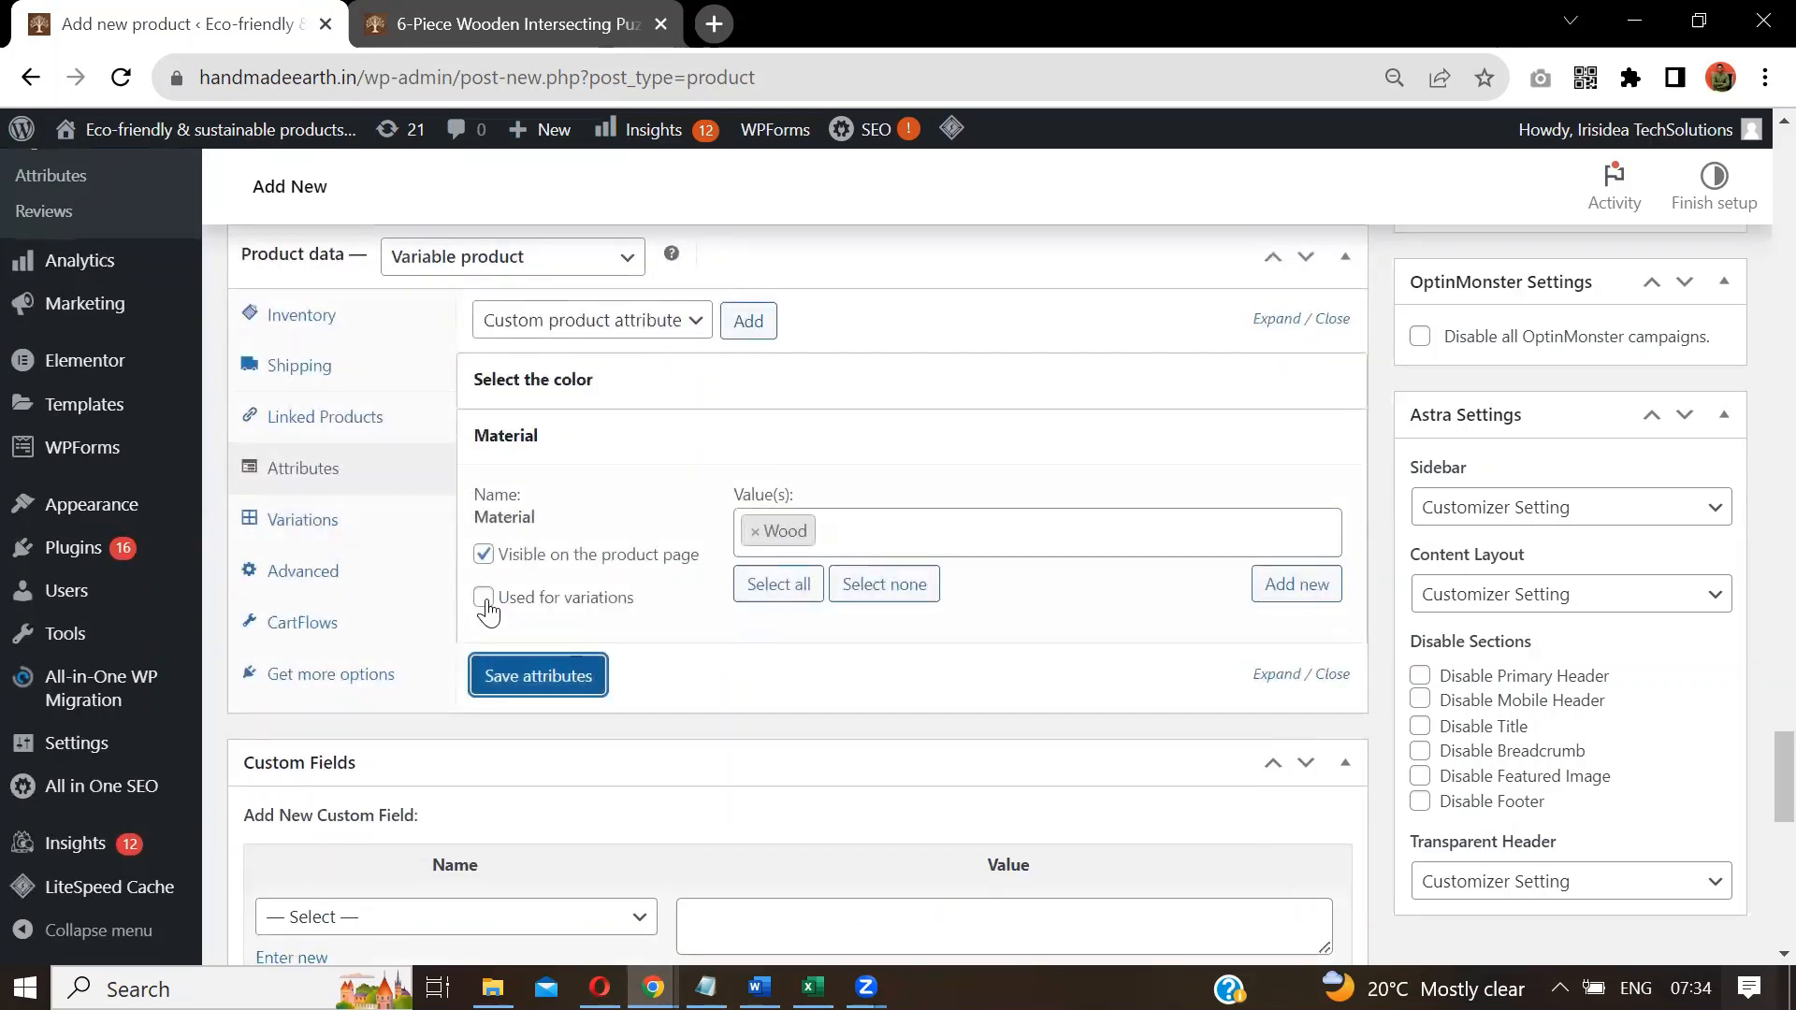
Review the bulk actions and default form value choices available for the product's variations.
{"action": "left_click", "coordinate": [319, 530]}
{"action": "left_click", "coordinate": [642, 399]}
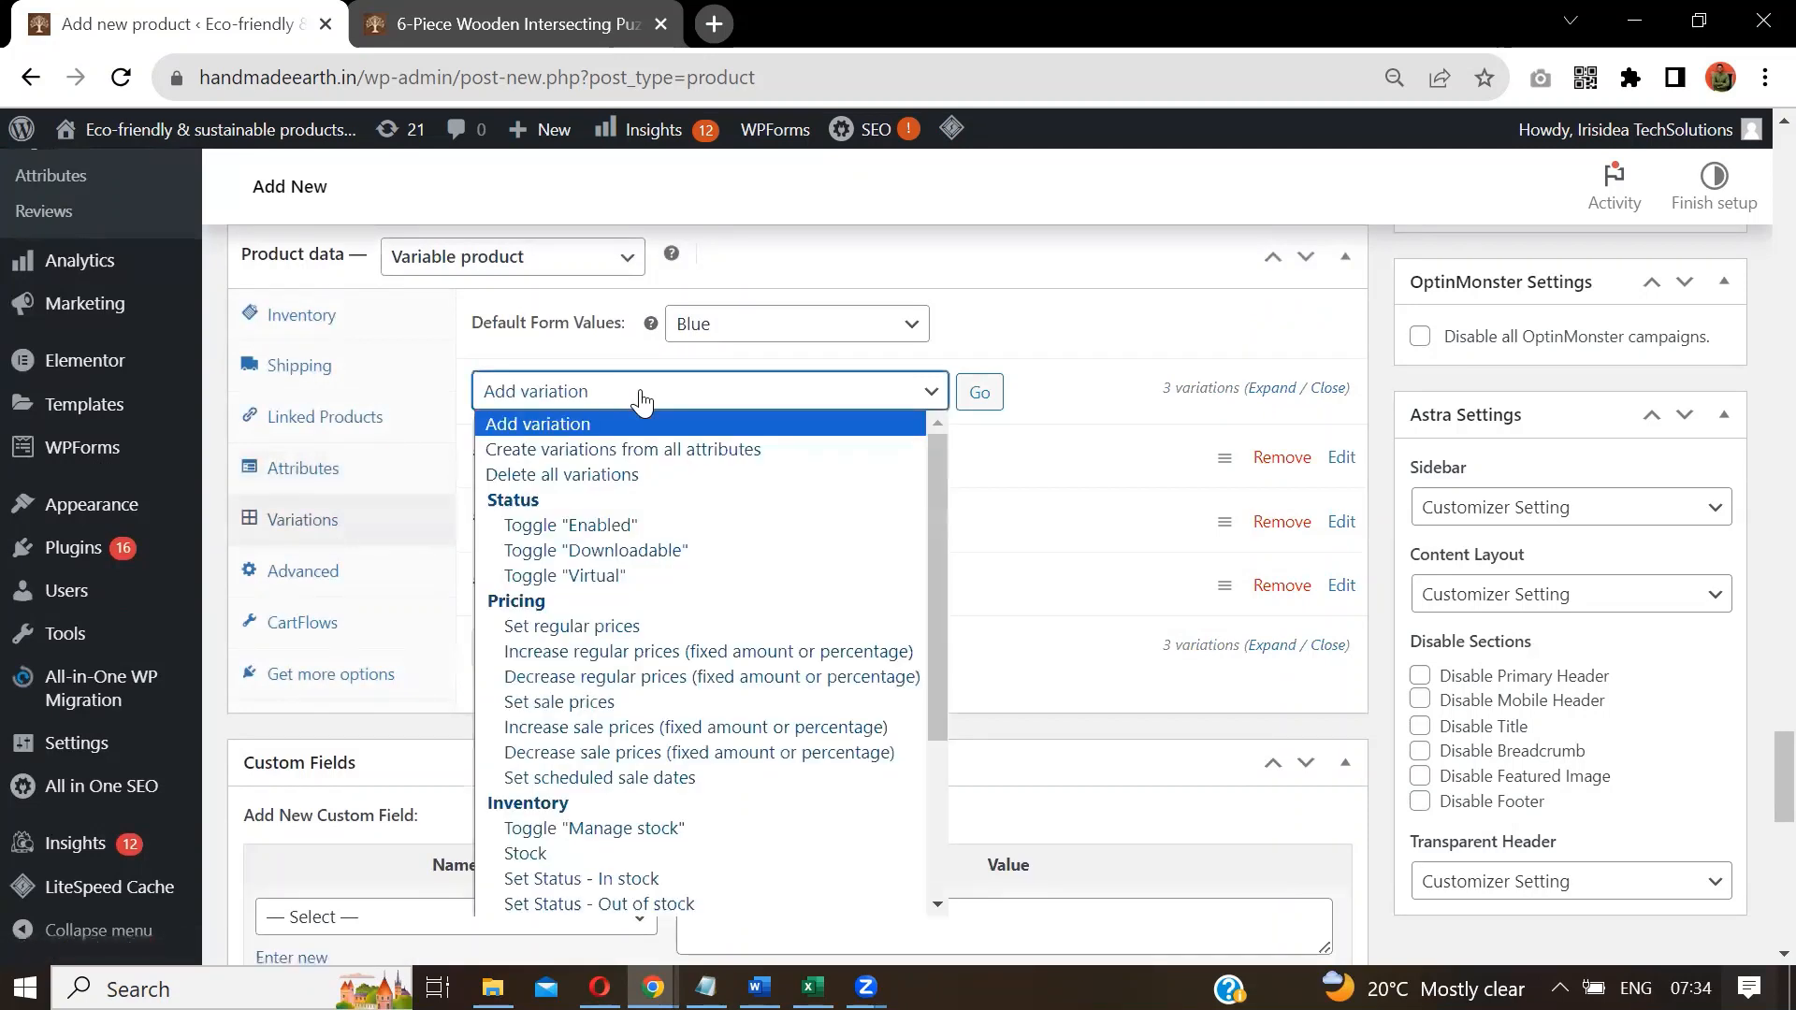
{"action": "left_click", "coordinate": [641, 398]}
{"action": "left_click", "coordinate": [727, 337]}
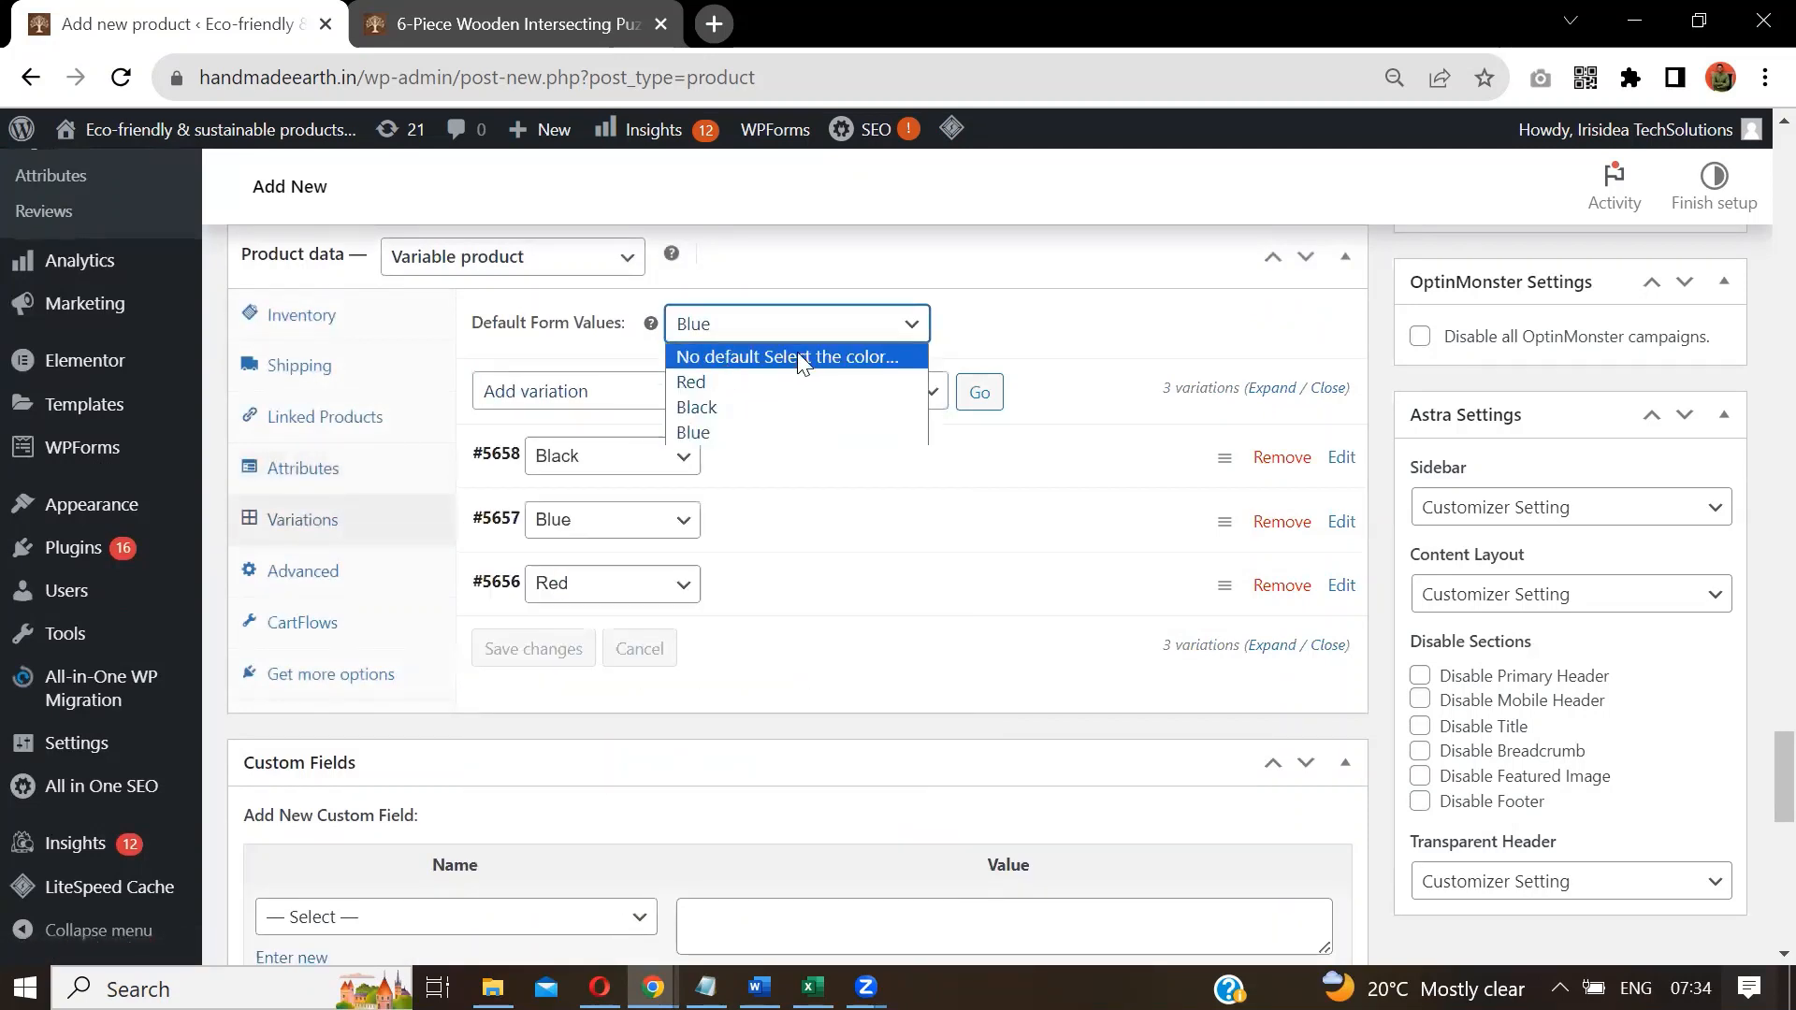
{"action": "left_click", "coordinate": [1045, 309]}
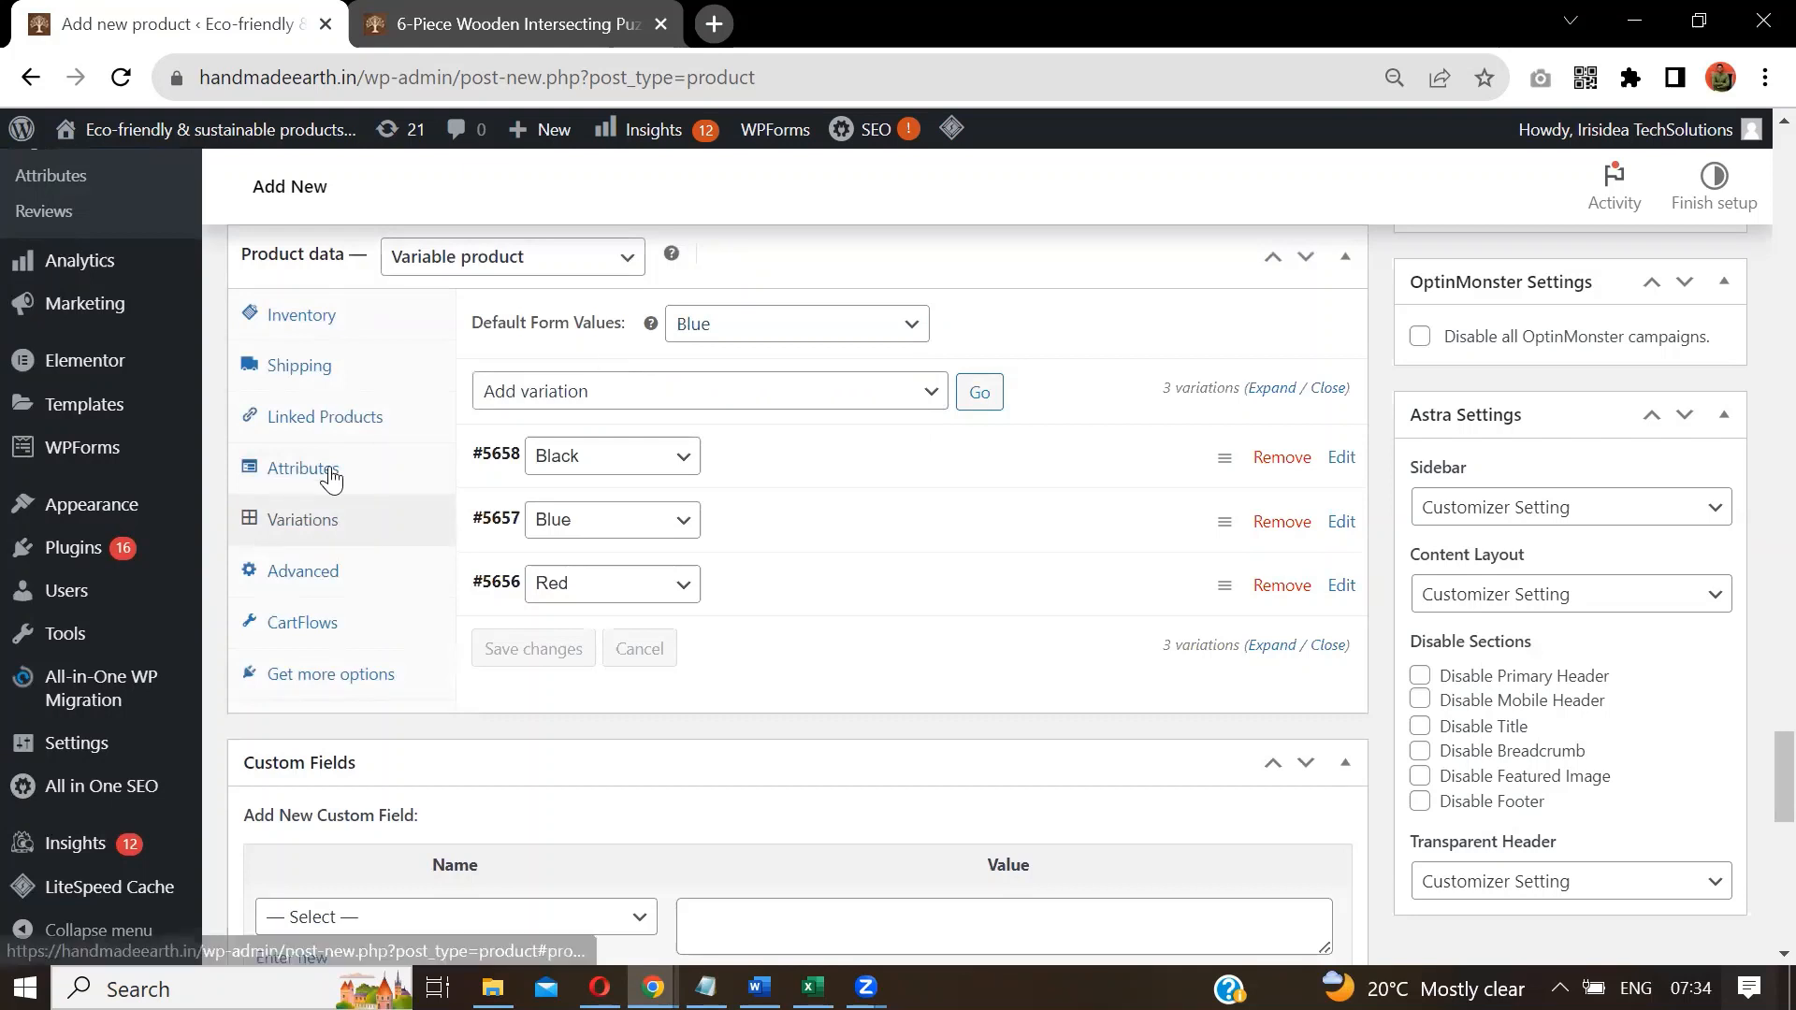
Add the Country of Origin attribute to the product with the value India and save the attributes.
{"action": "left_click", "coordinate": [301, 473]}
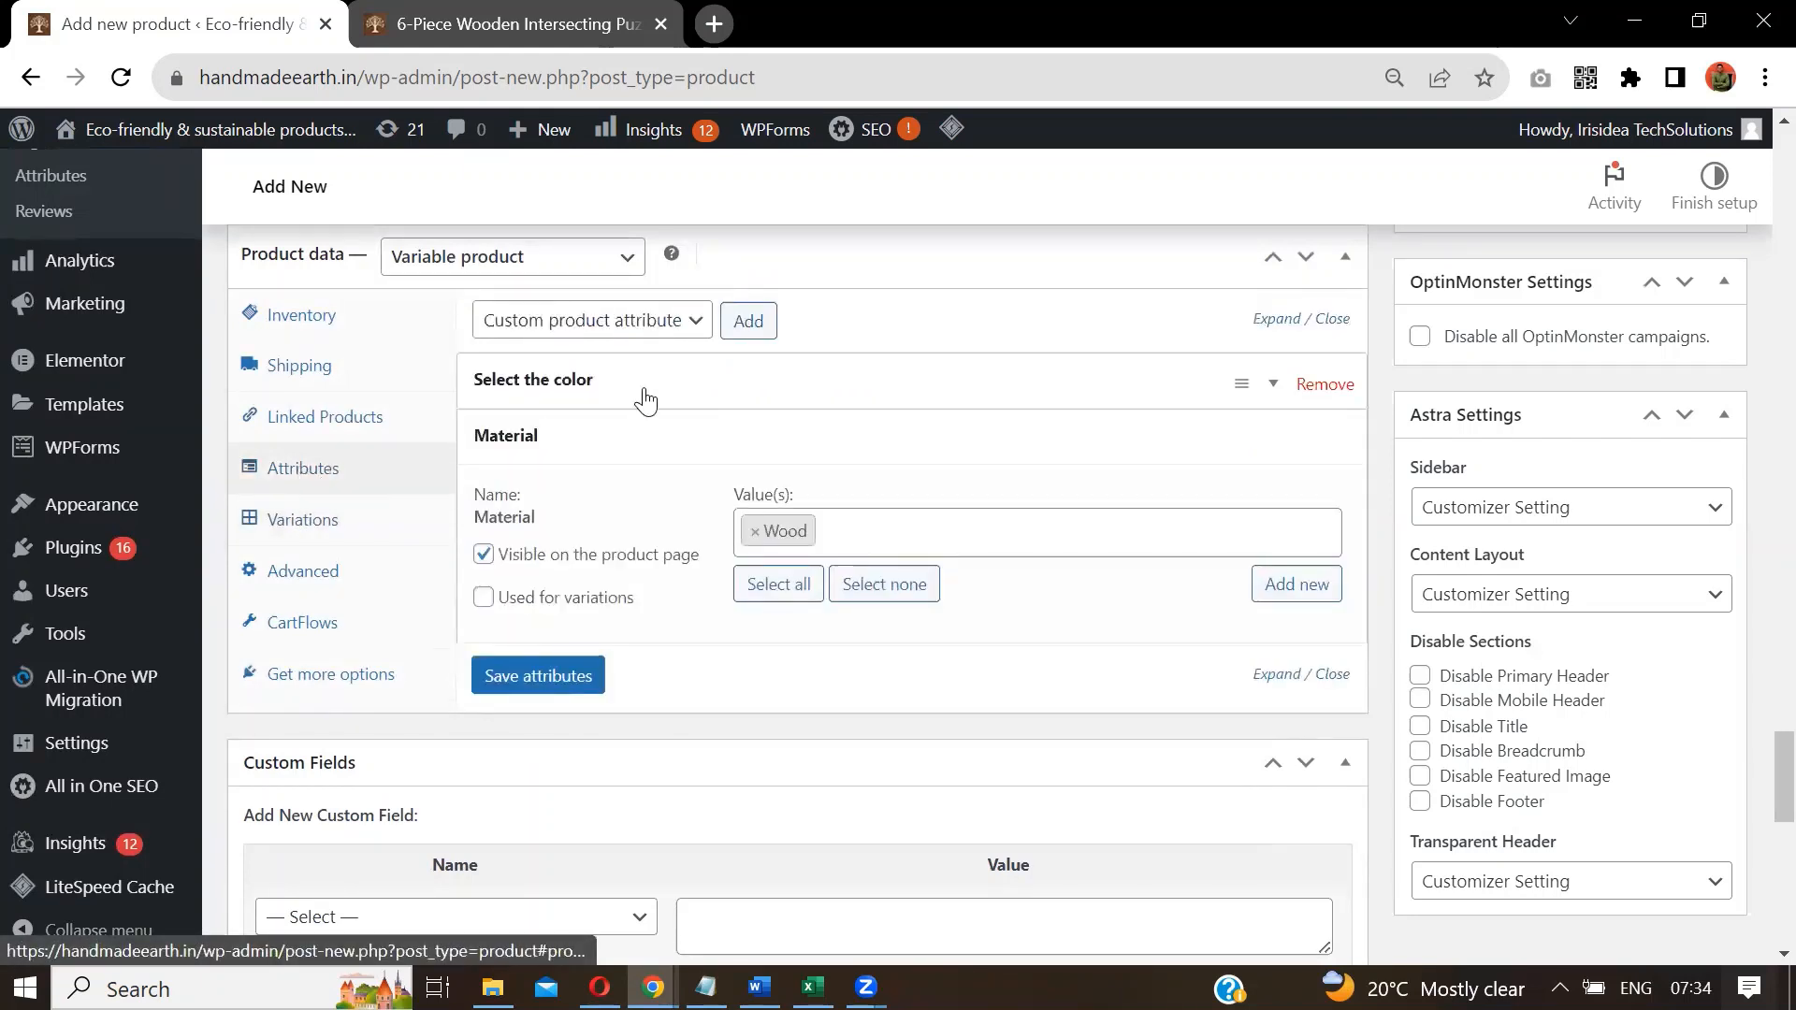
{"action": "left_click", "coordinate": [669, 324]}
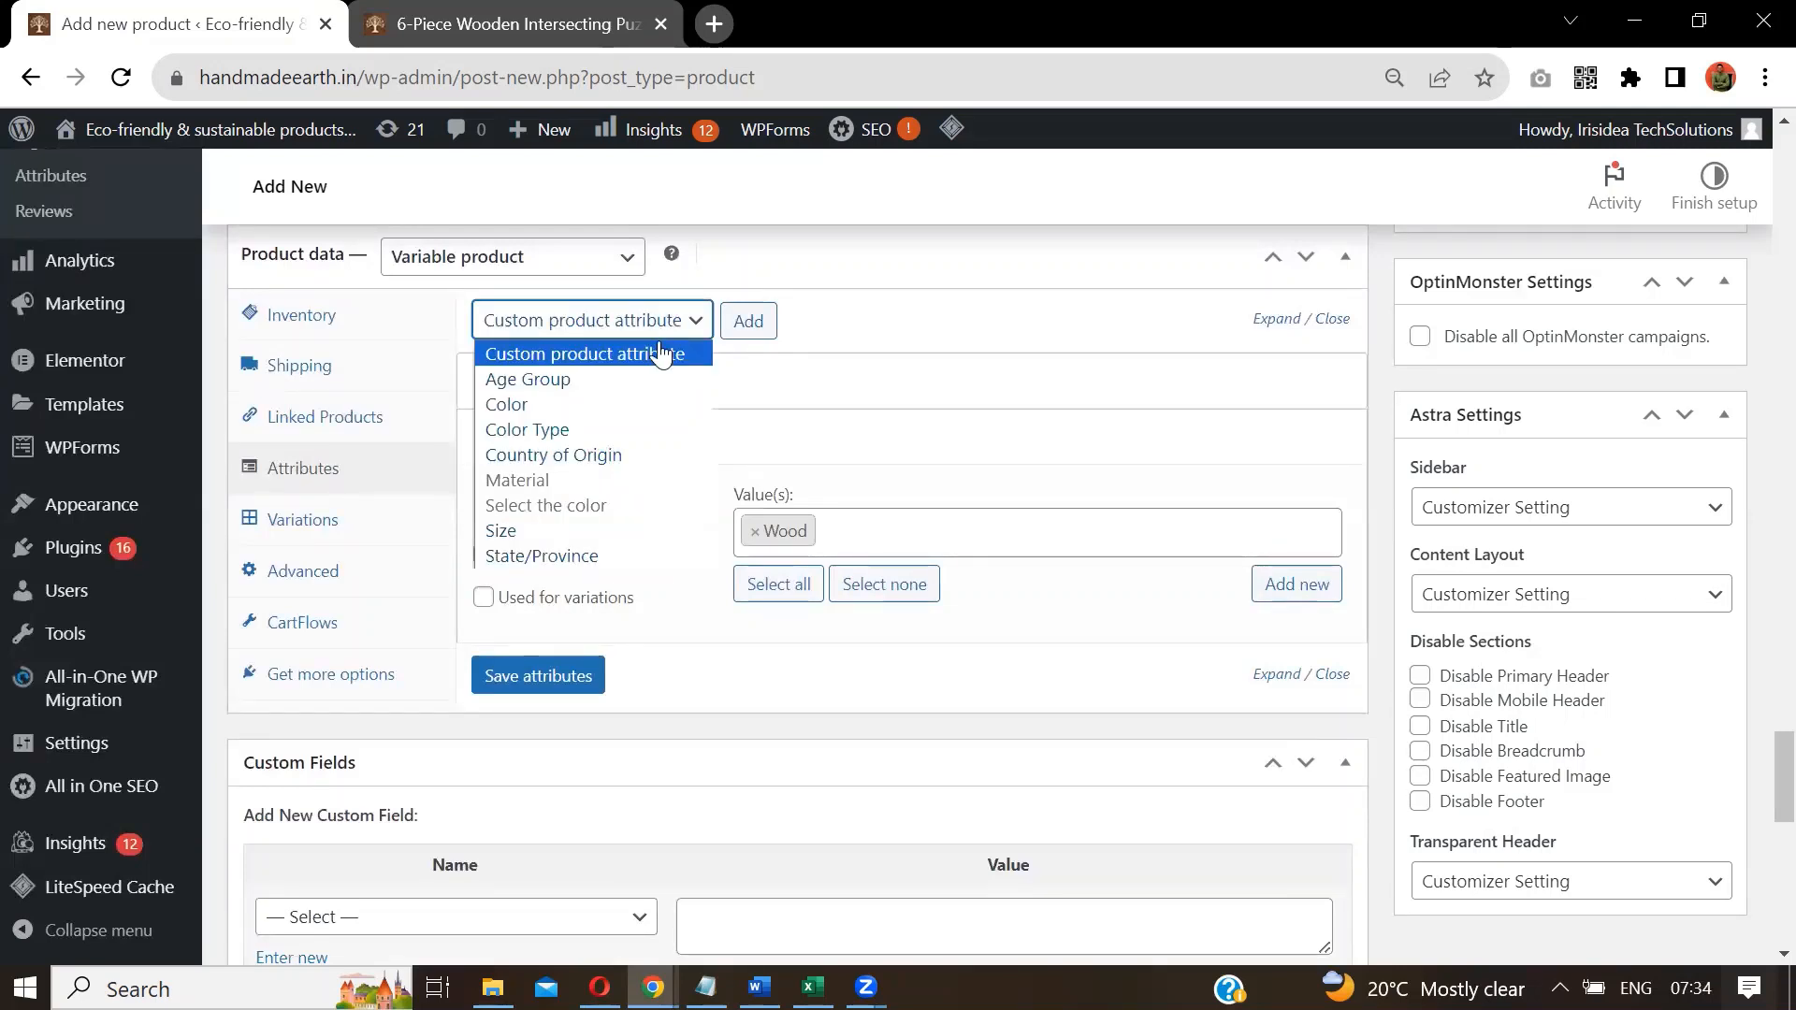
{"action": "left_click", "coordinate": [633, 454]}
{"action": "left_click", "coordinate": [749, 323]}
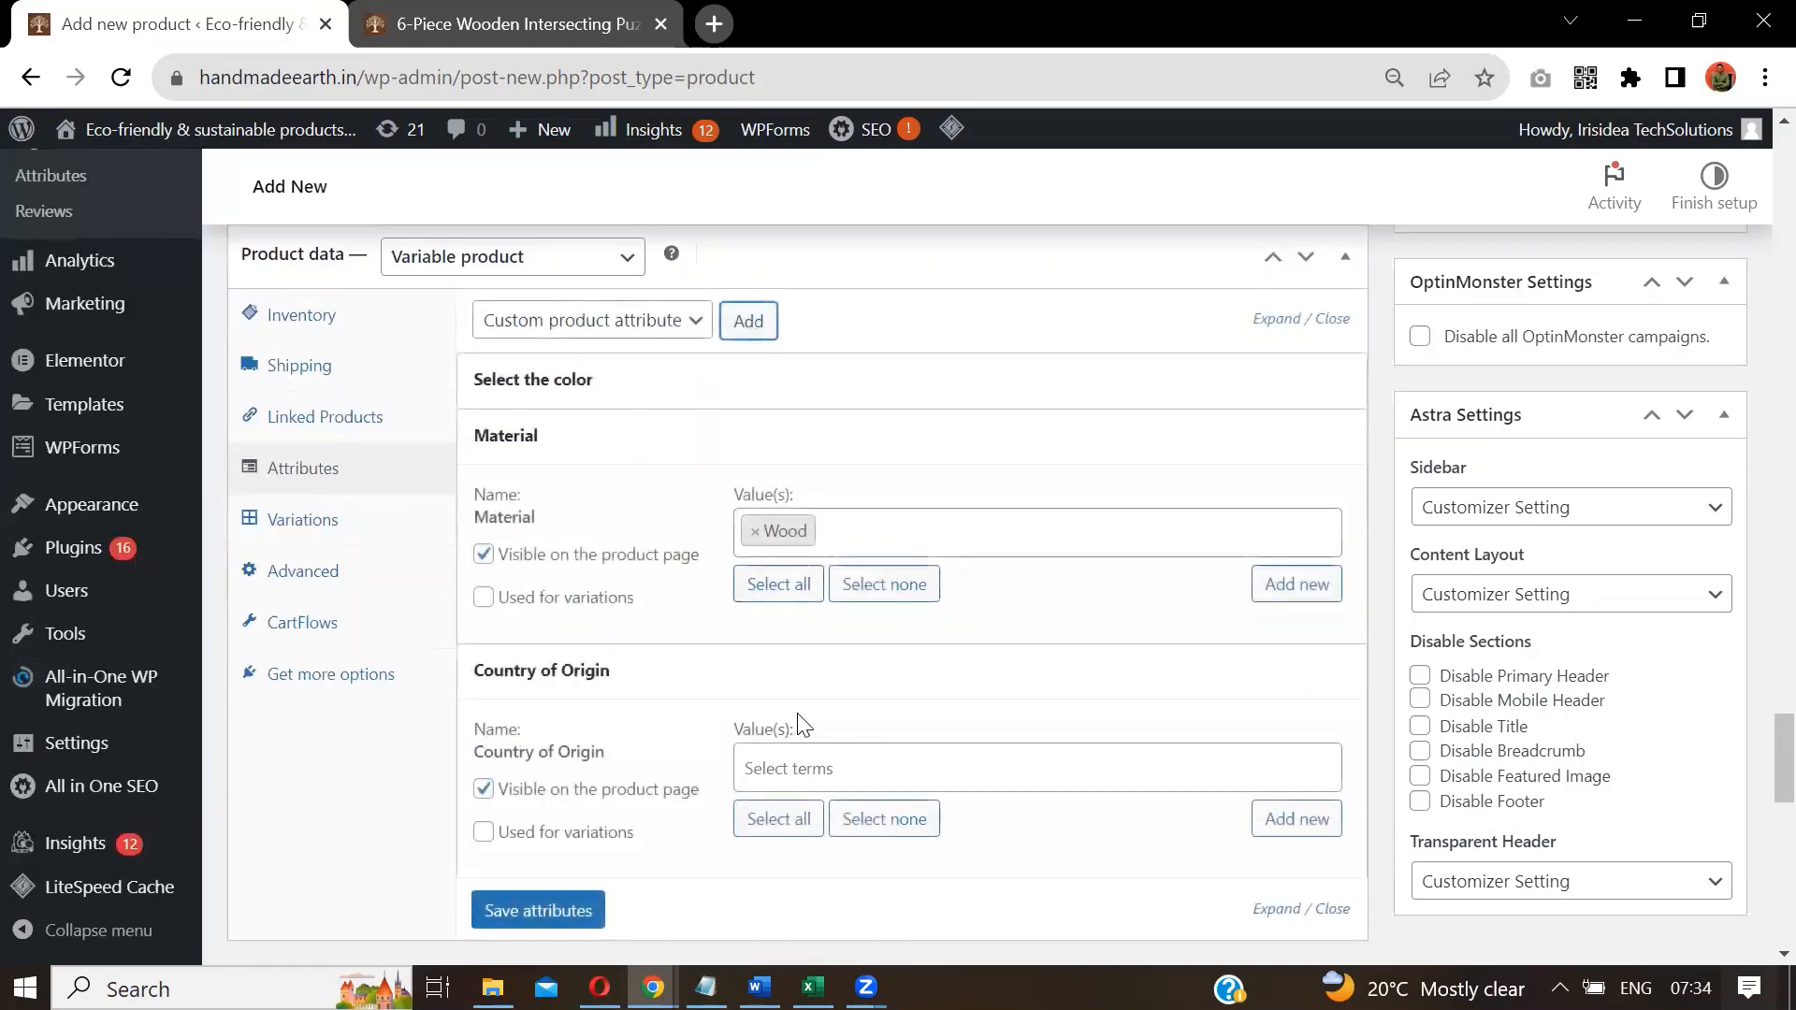
{"action": "left_click", "coordinate": [792, 768]}
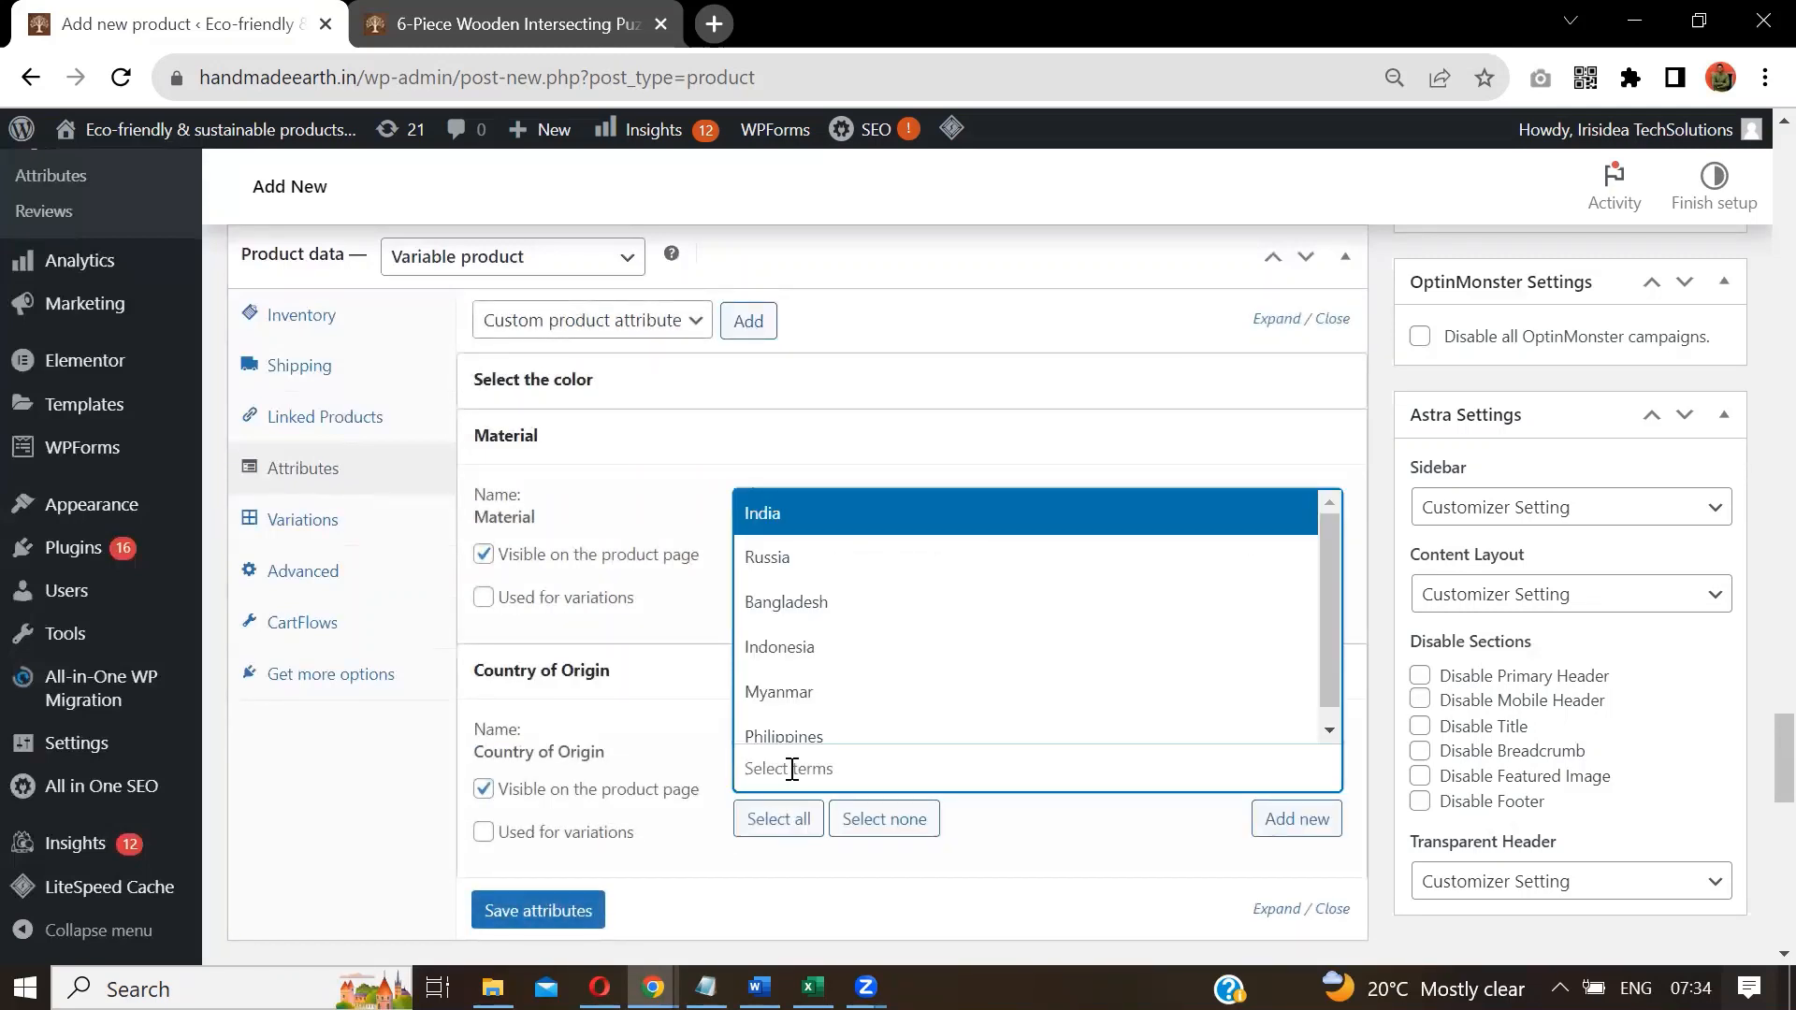
{"action": "left_click", "coordinate": [795, 514]}
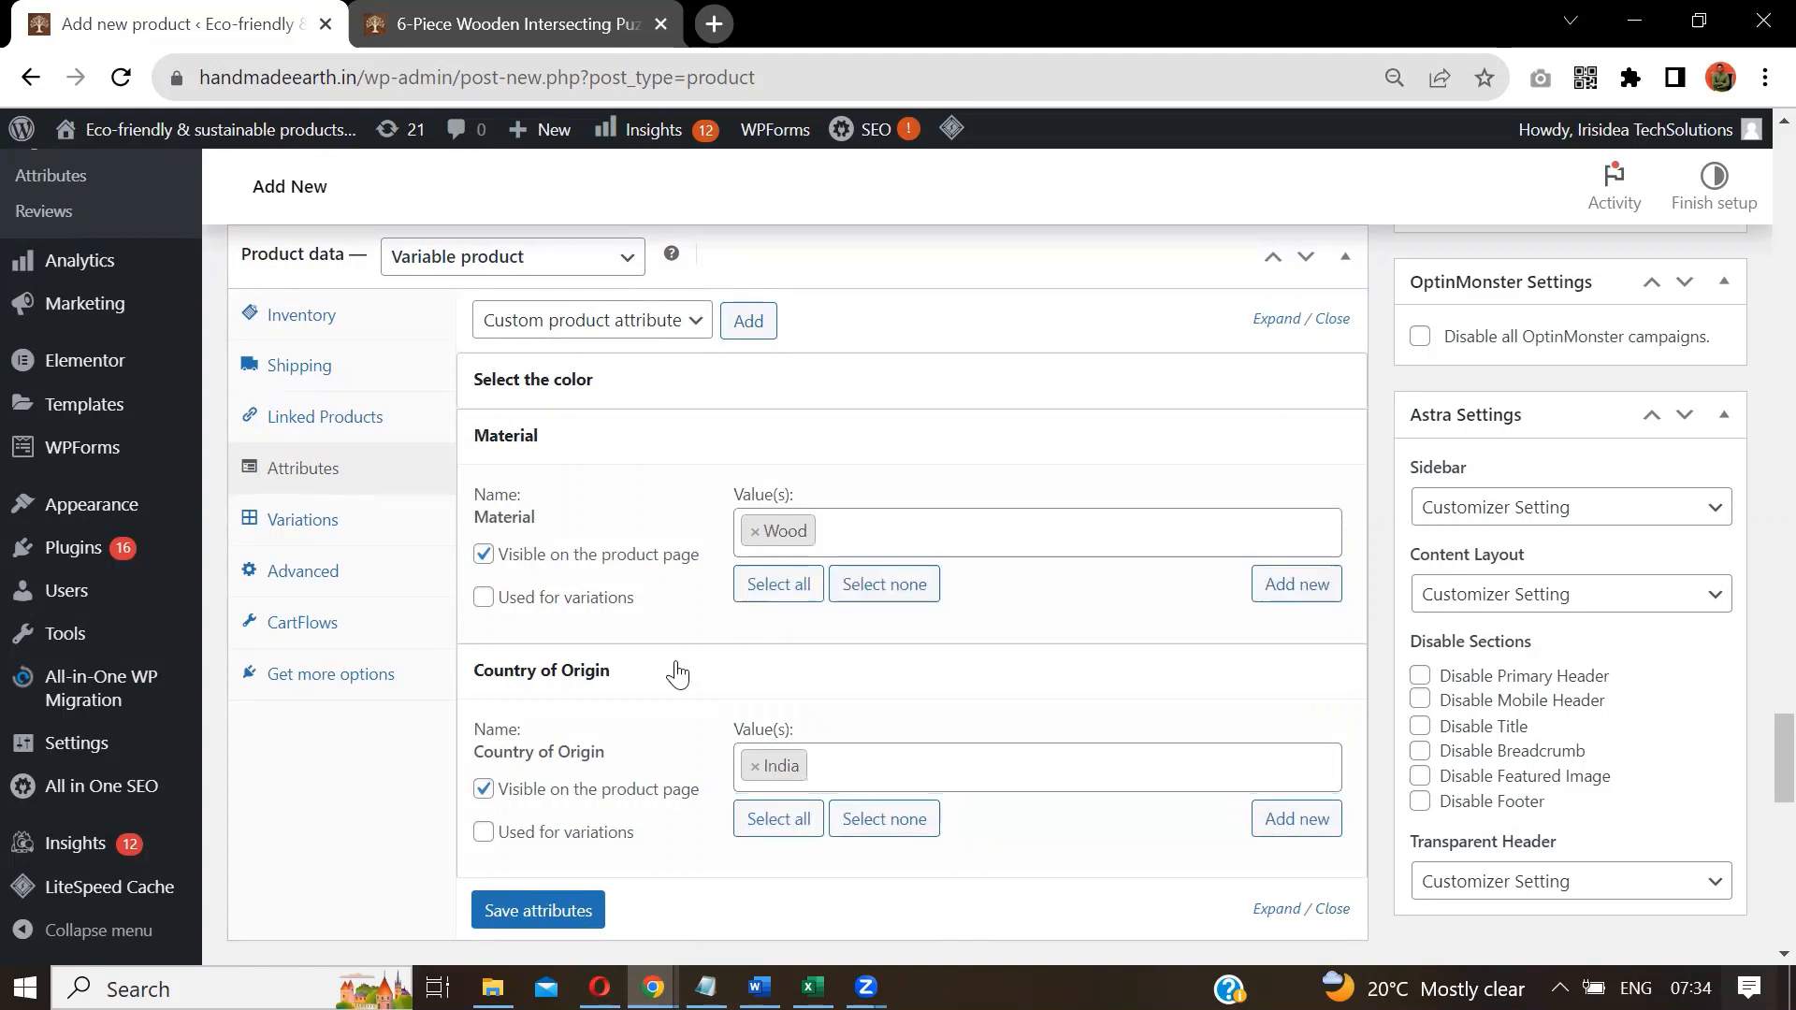
{"action": "left_click", "coordinate": [538, 910]}
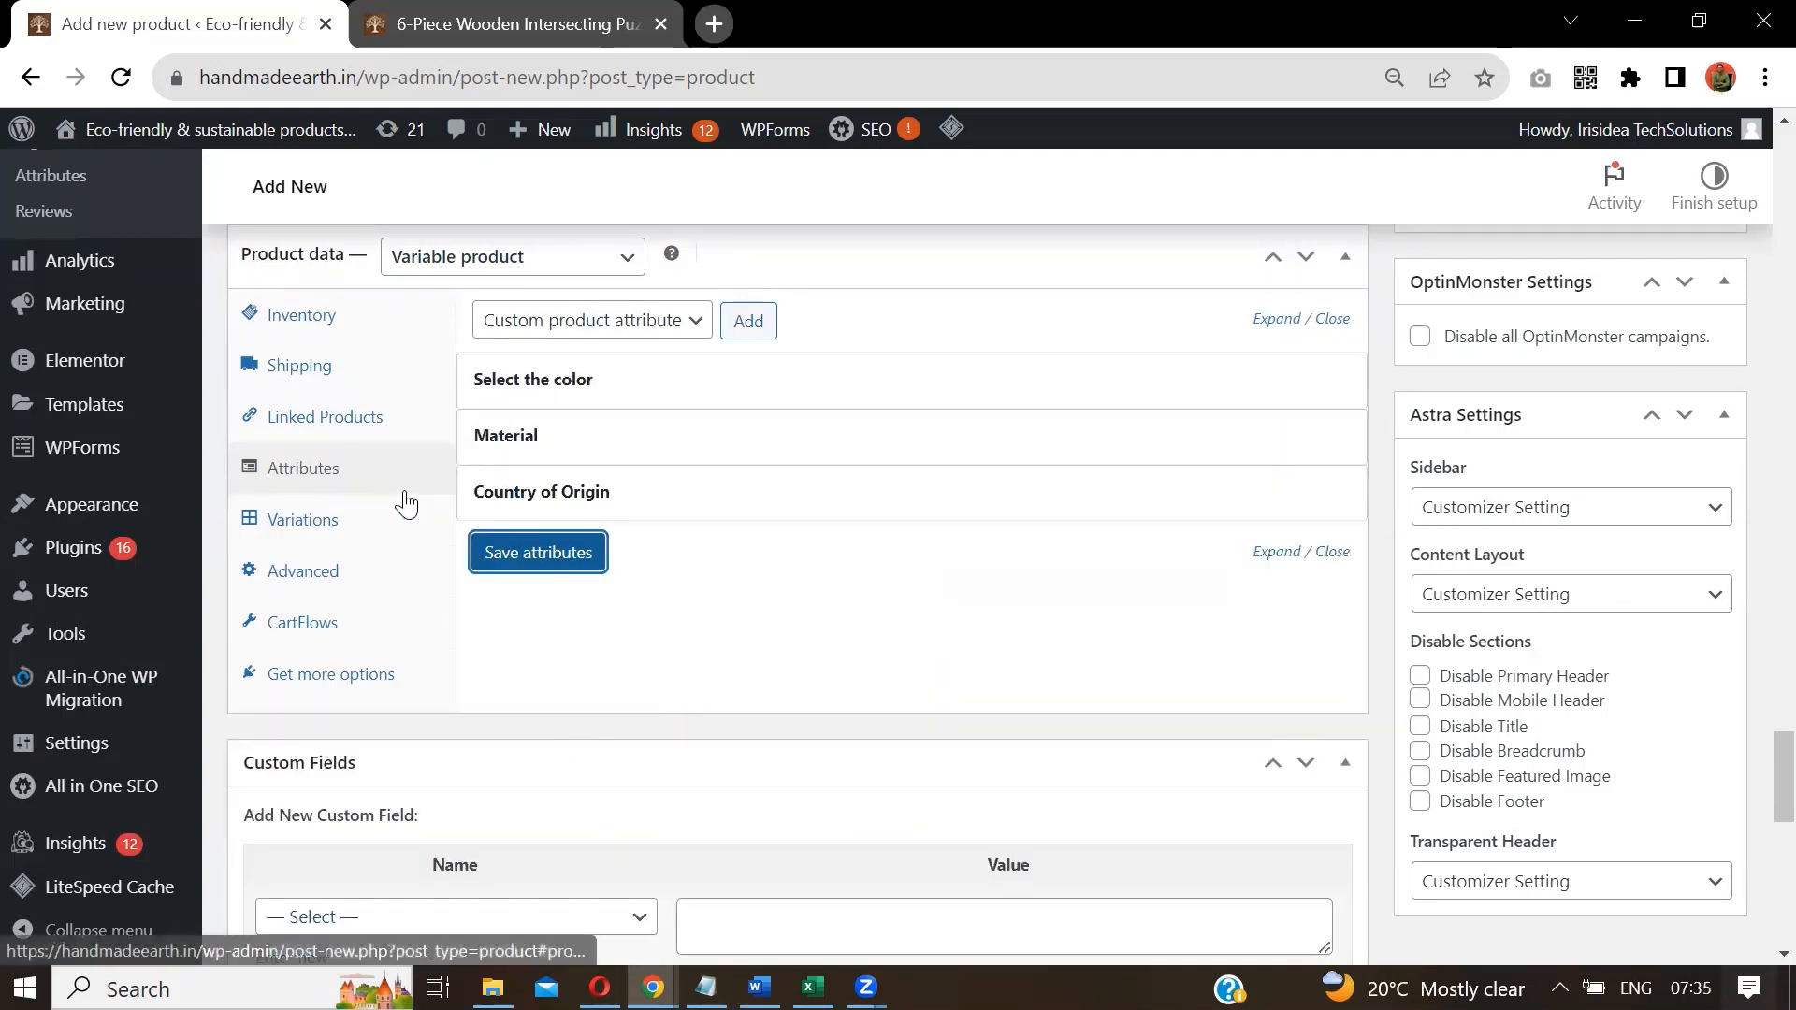
{"action": "left_click", "coordinate": [542, 562]}
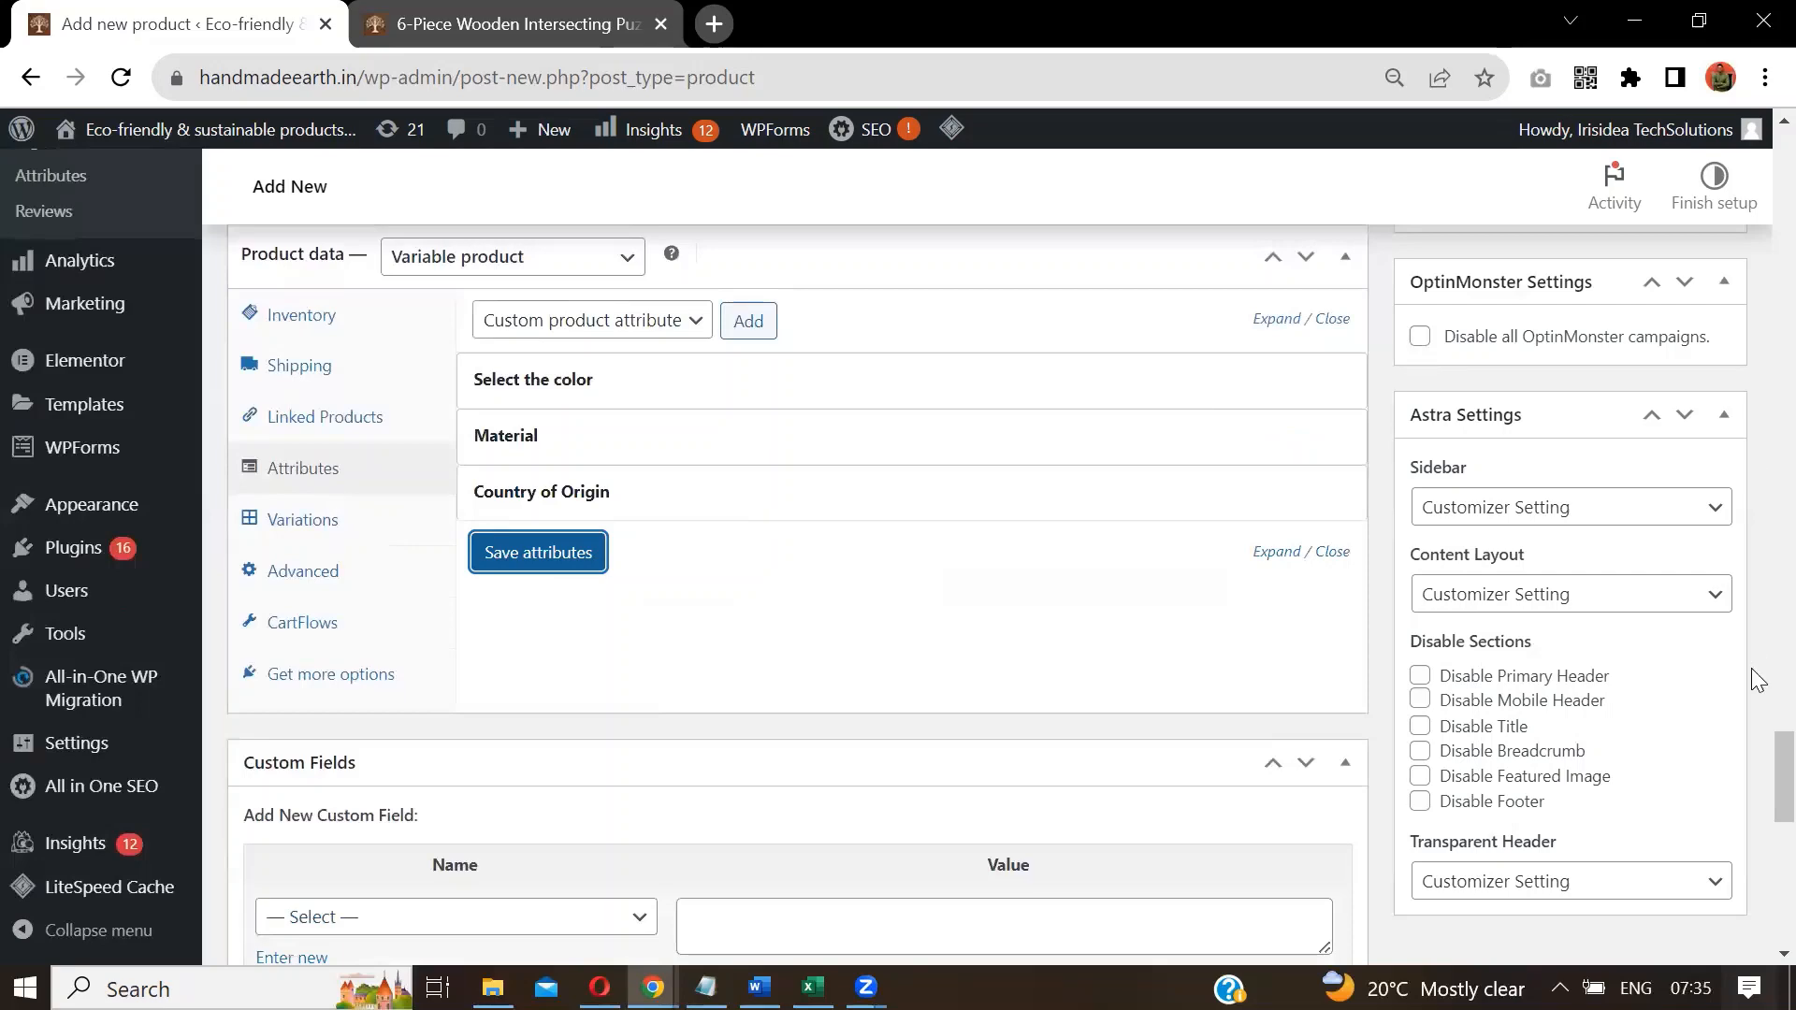
Publish the product.
{"action": "scroll", "coordinate": [1755, 711], "scroll_direction": "up", "scroll_amount": 7}
{"action": "scroll", "coordinate": [1755, 561], "scroll_direction": "up", "scroll_amount": 20}
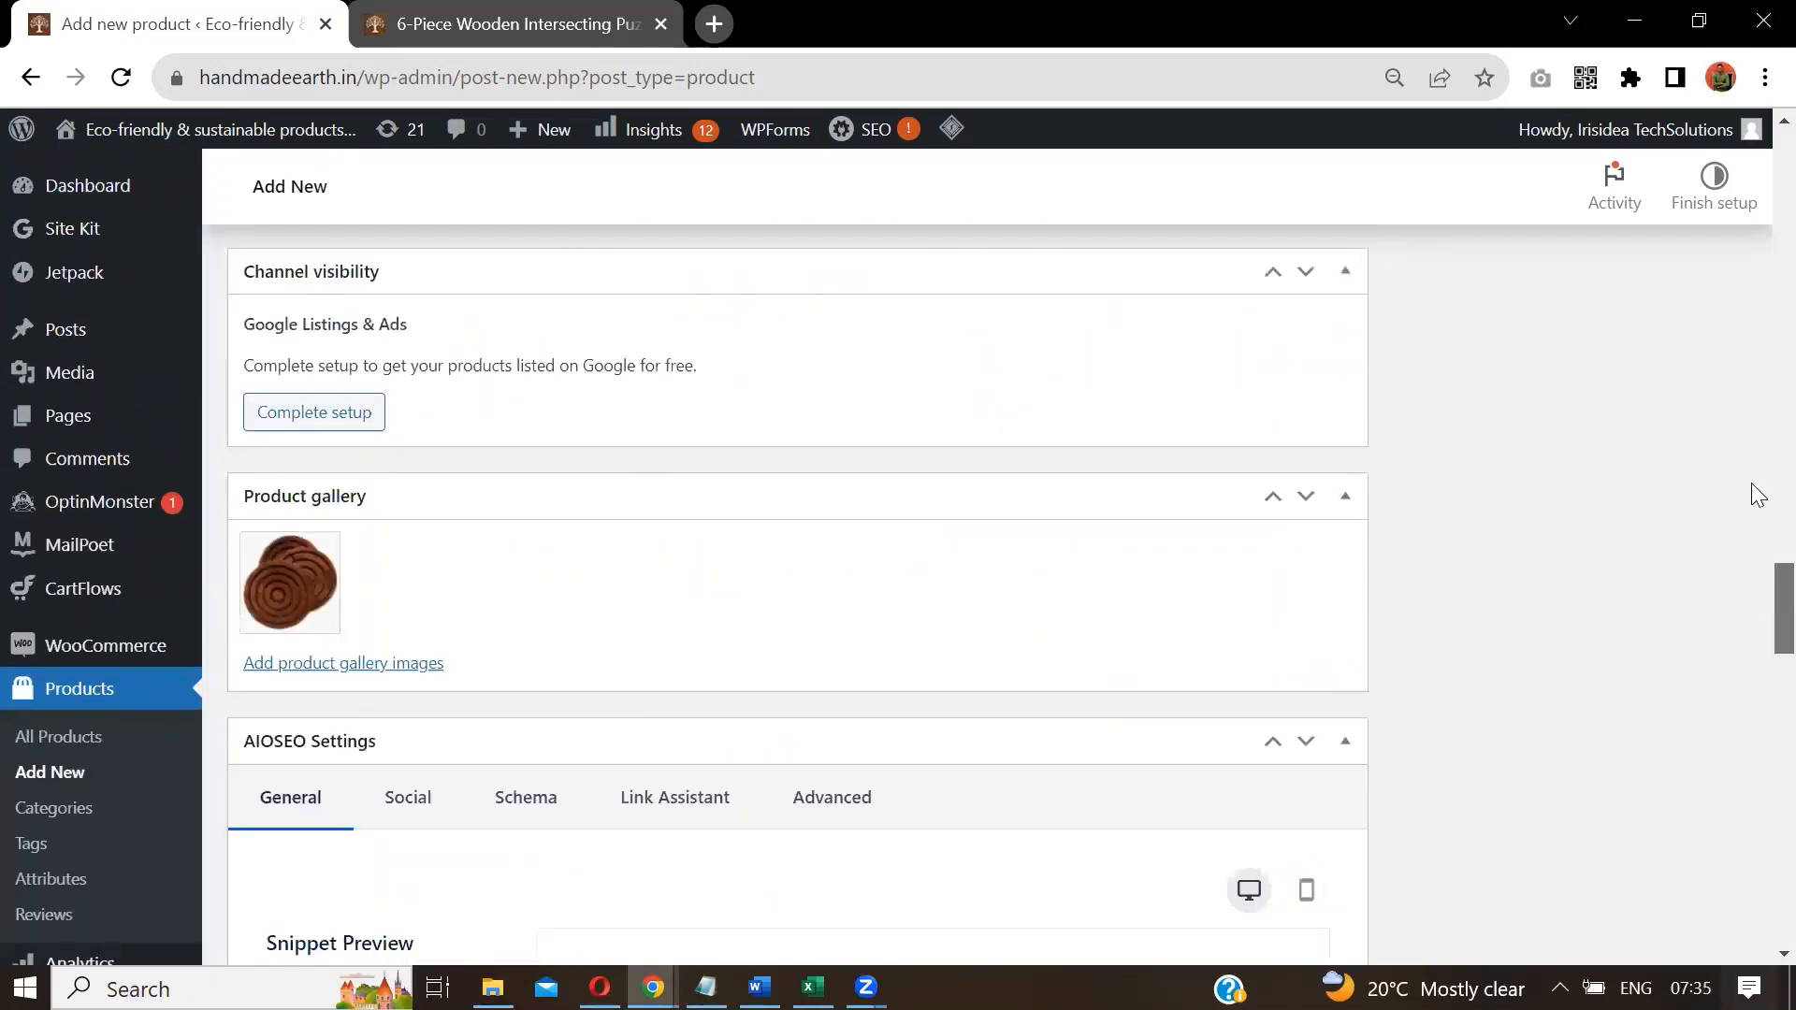
{"action": "scroll", "coordinate": [1751, 348], "scroll_direction": "down", "scroll_amount": 1}
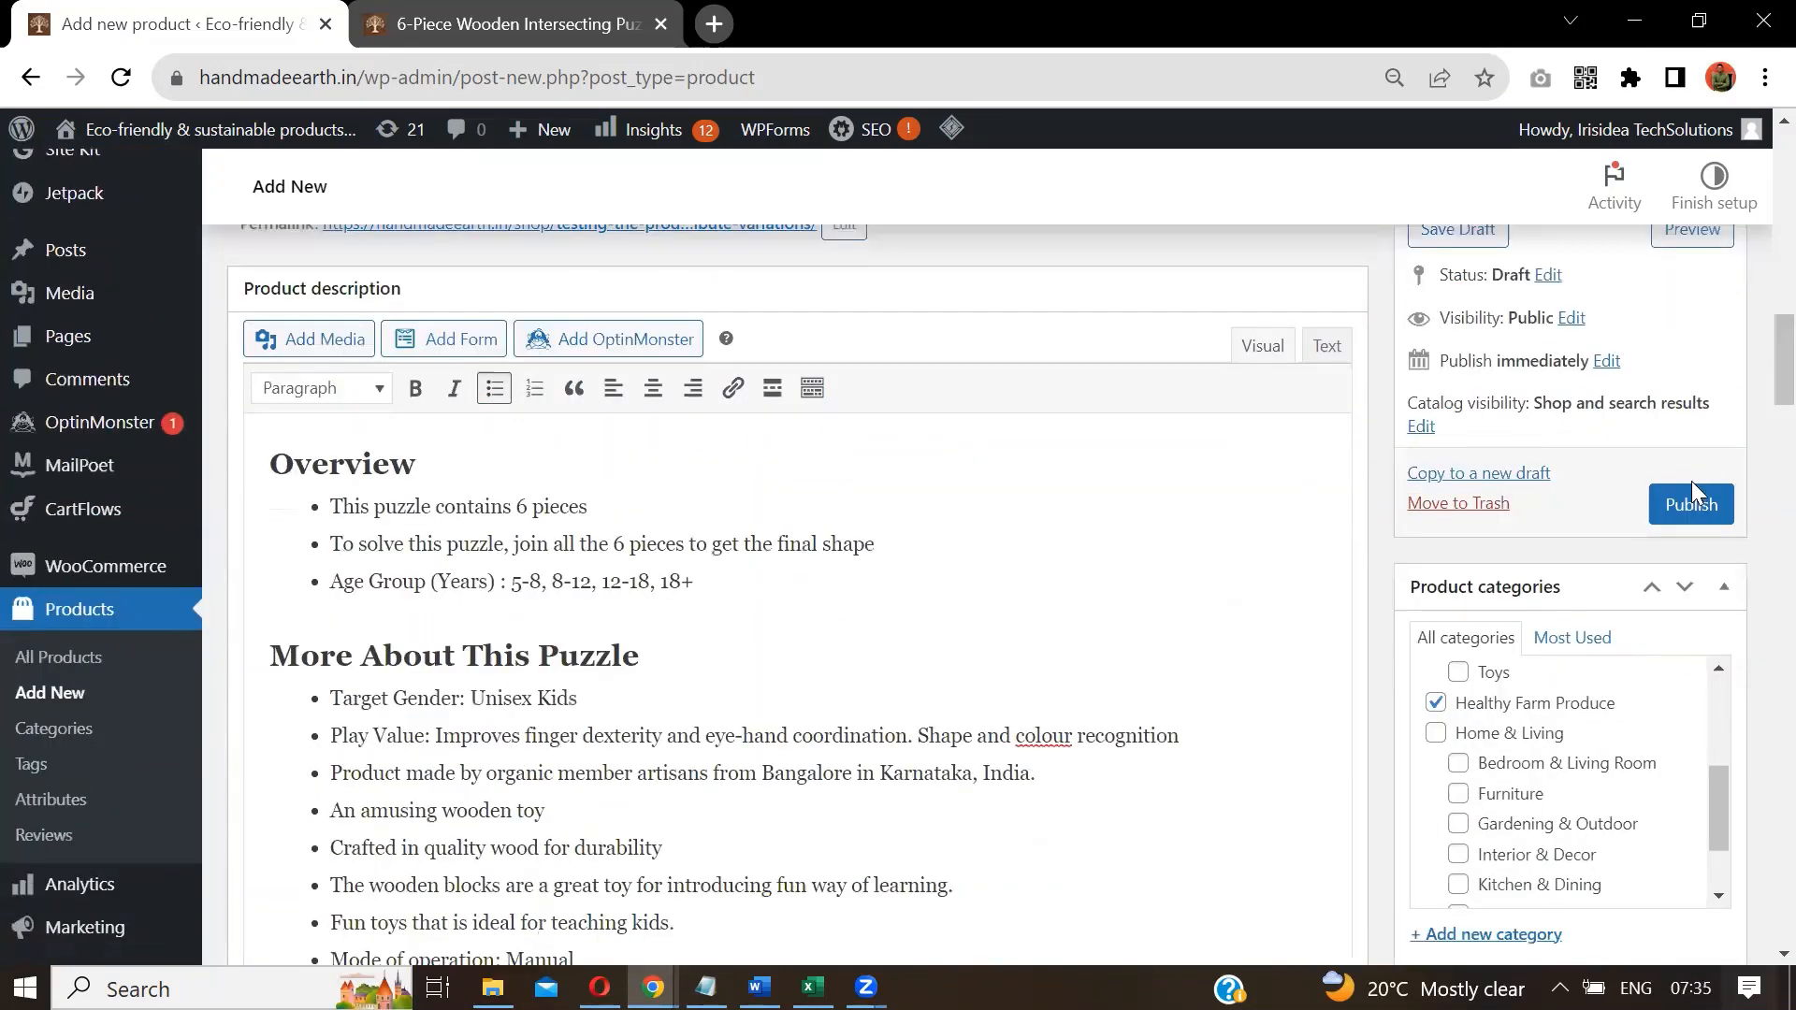
{"action": "left_click", "coordinate": [1689, 503]}
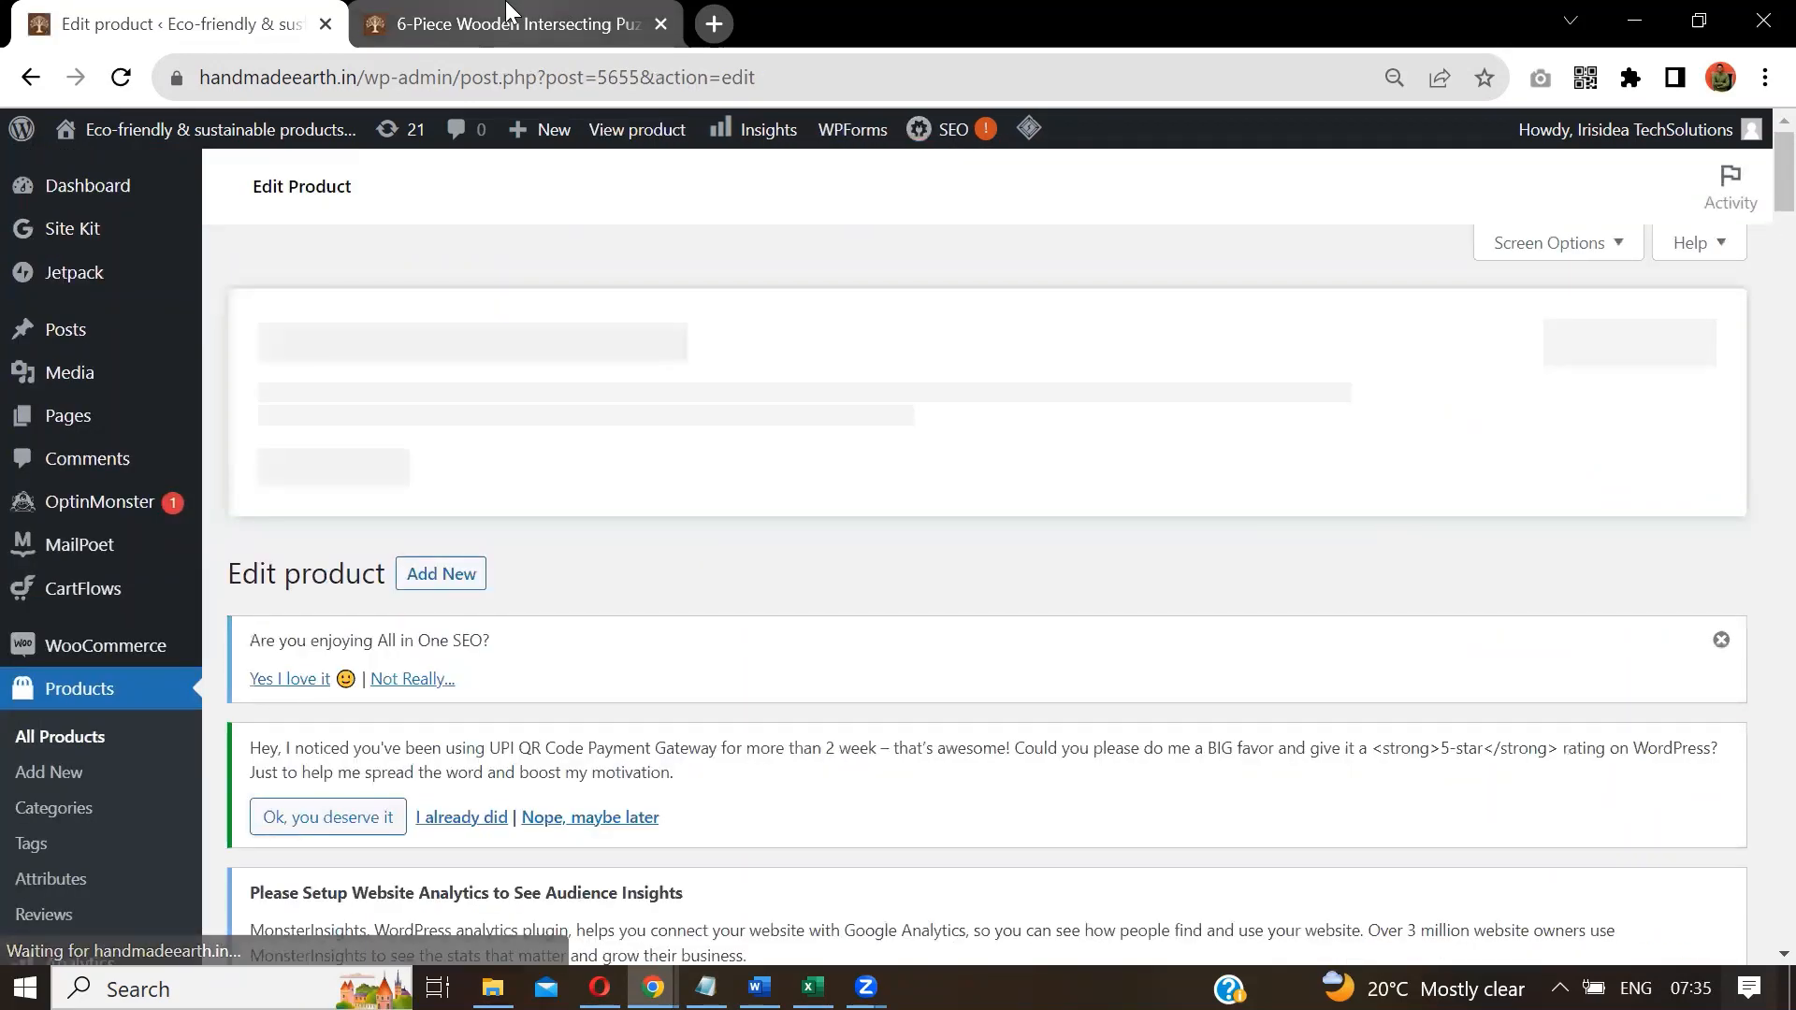
Open the storefront's Healthy Farm Produce category and look through its first page for the published product.
{"action": "left_click", "coordinate": [506, 15]}
{"action": "scroll", "coordinate": [1757, 439], "scroll_direction": "up", "scroll_amount": 10}
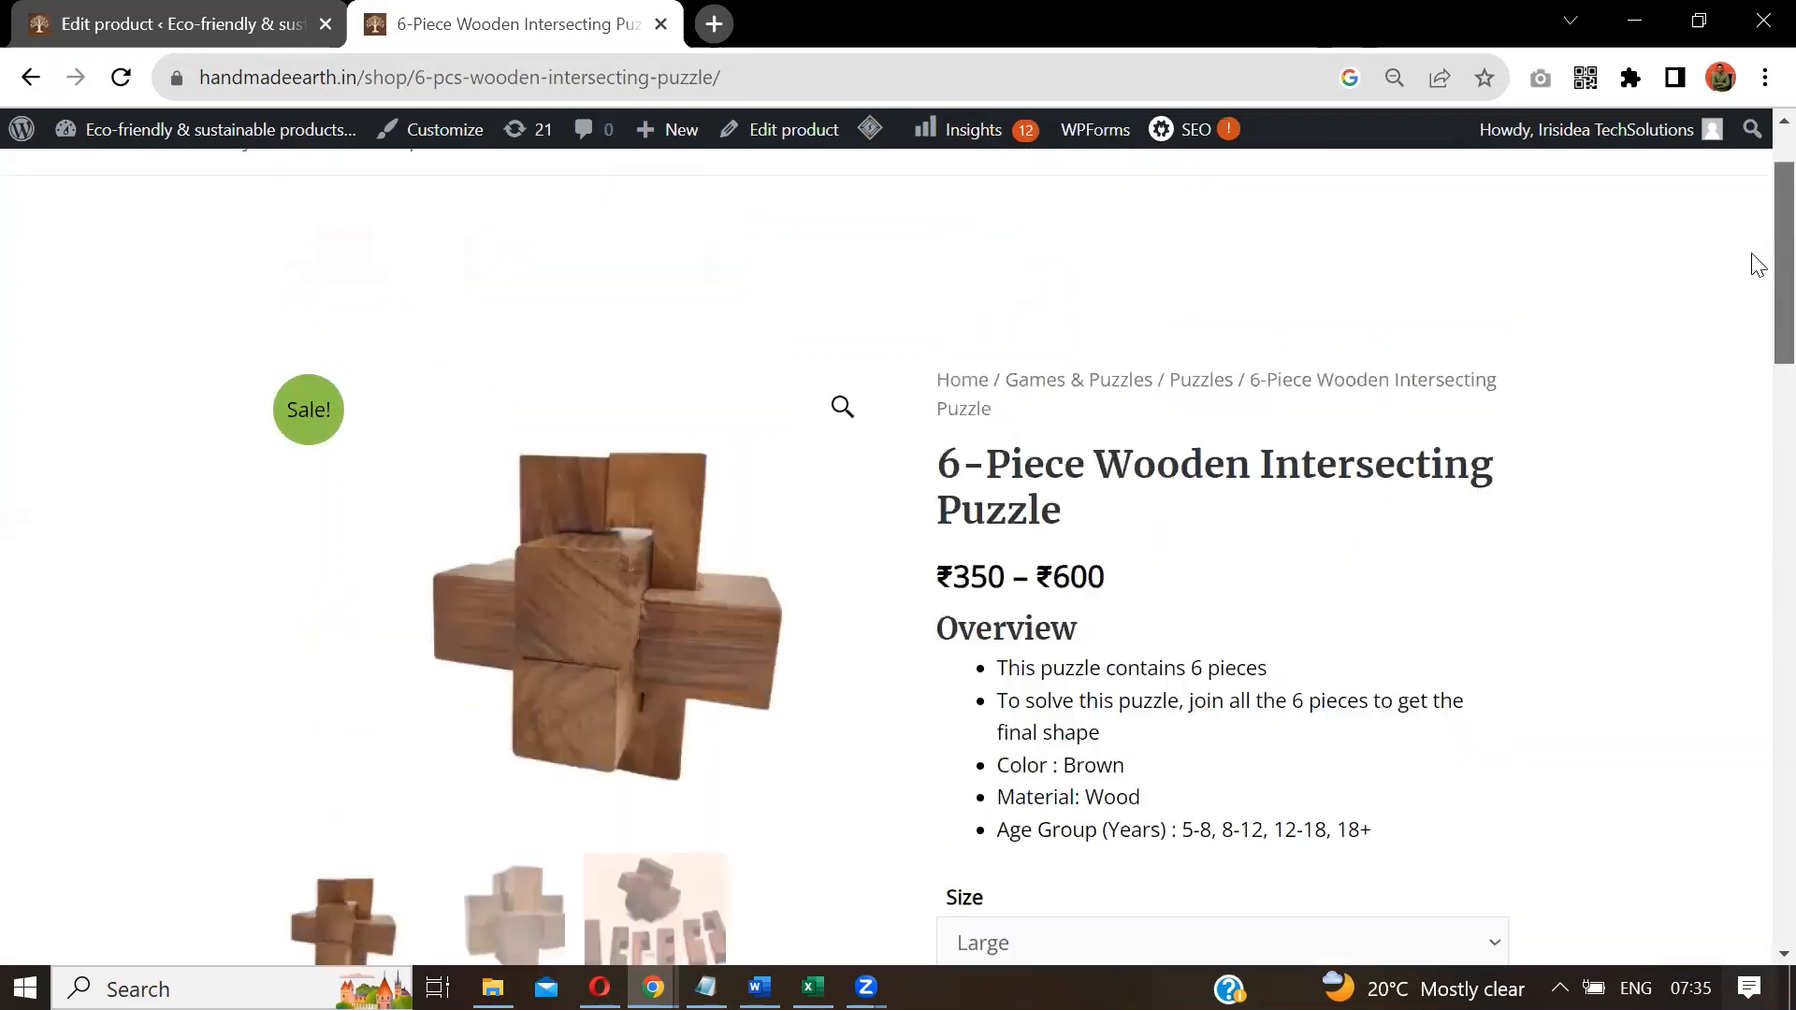
{"action": "mouse_move", "coordinate": [1090, 226]}
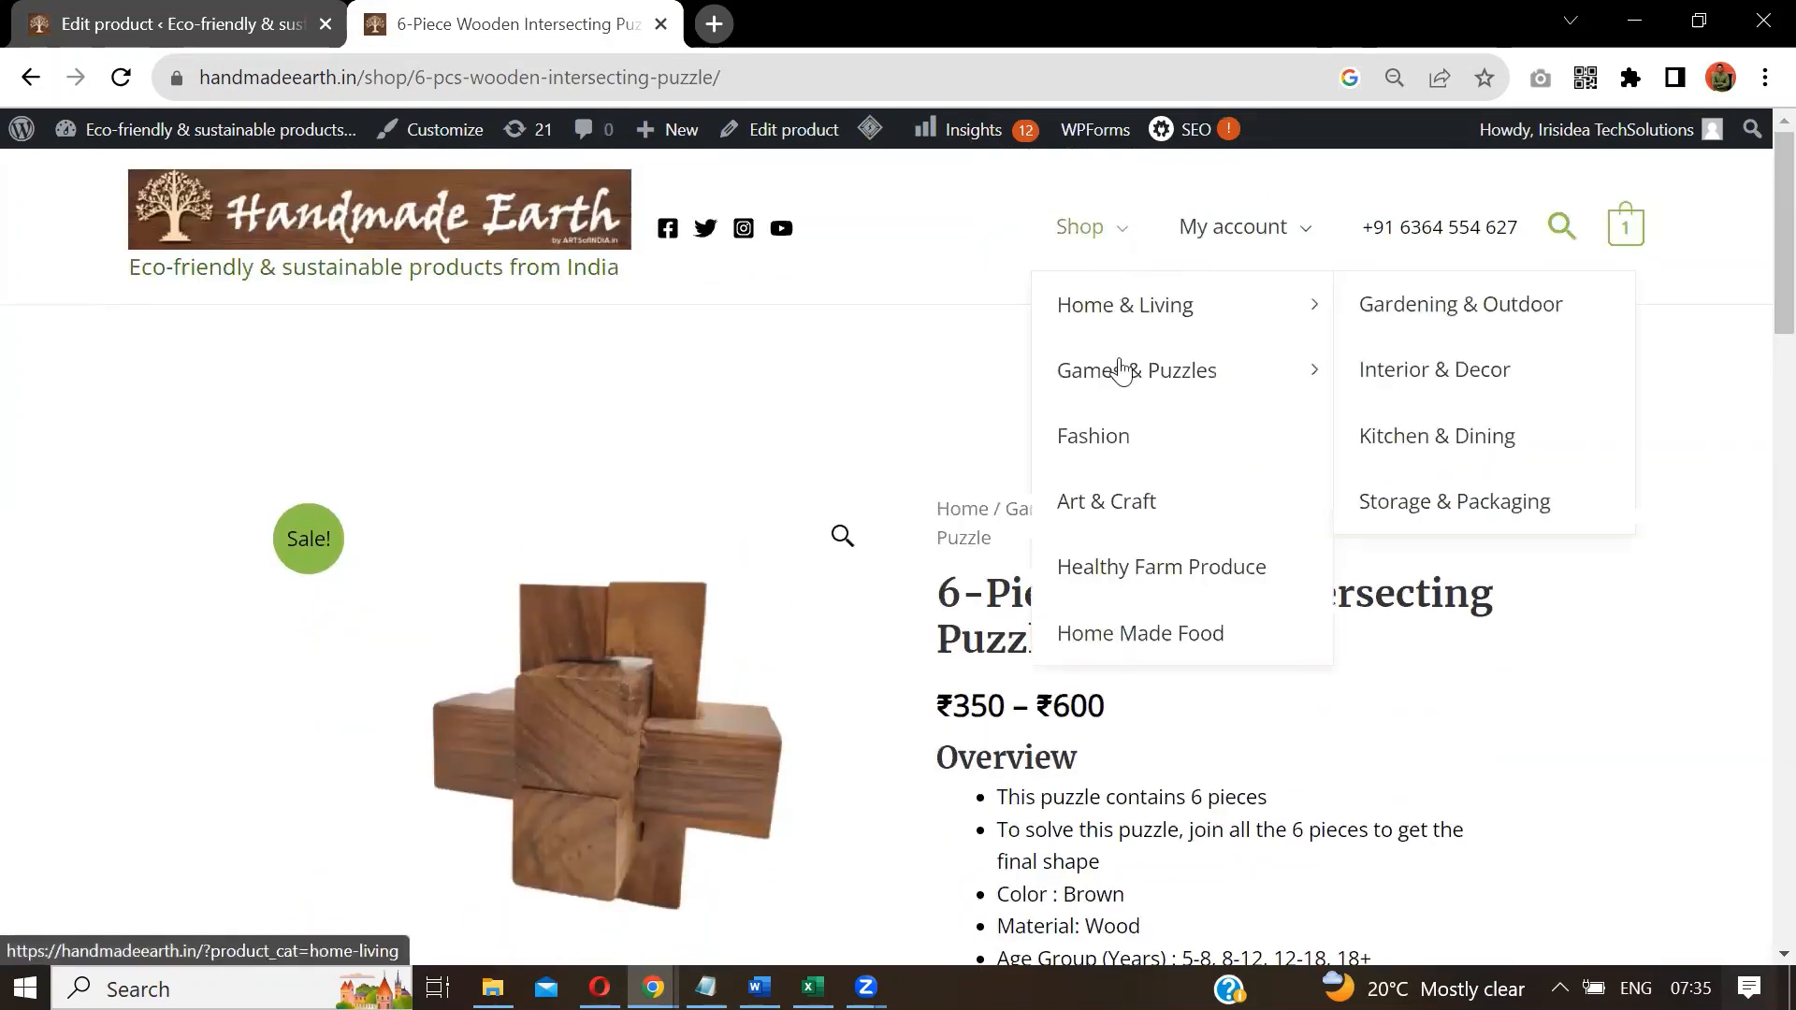
{"action": "left_click", "coordinate": [1176, 566]}
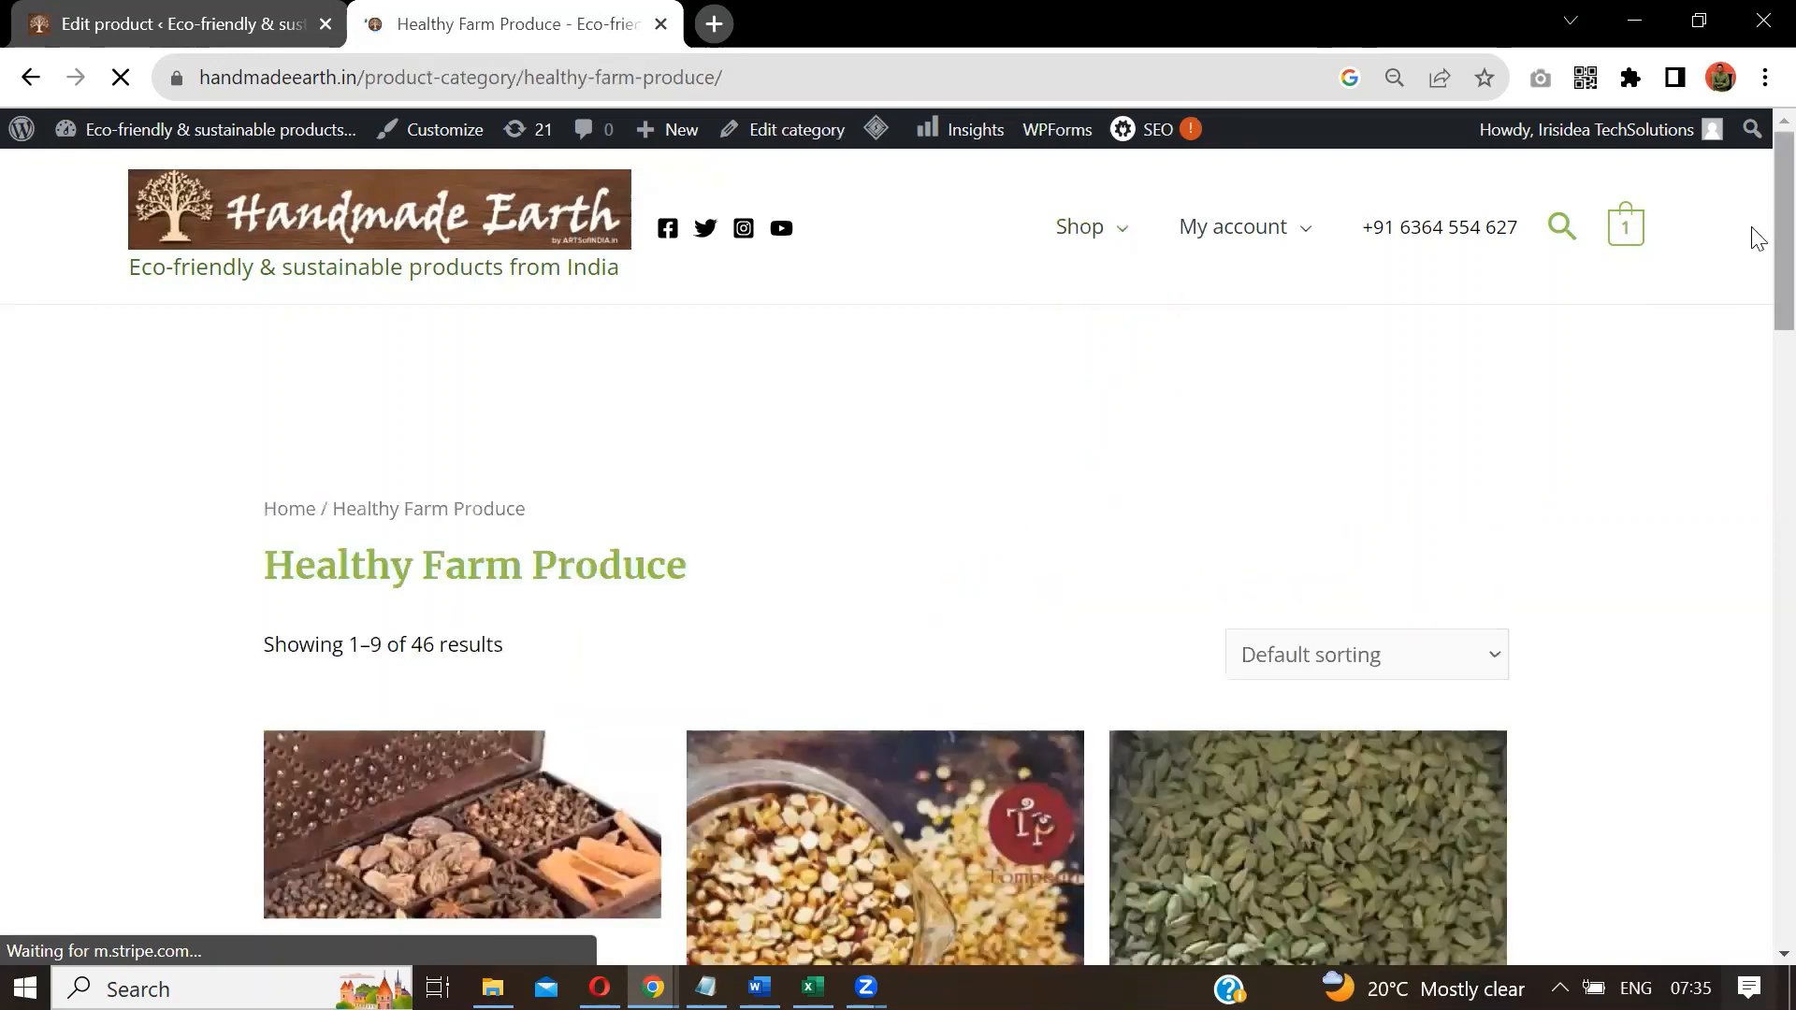
{"action": "scroll", "coordinate": [1755, 346], "scroll_direction": "down", "scroll_amount": 10}
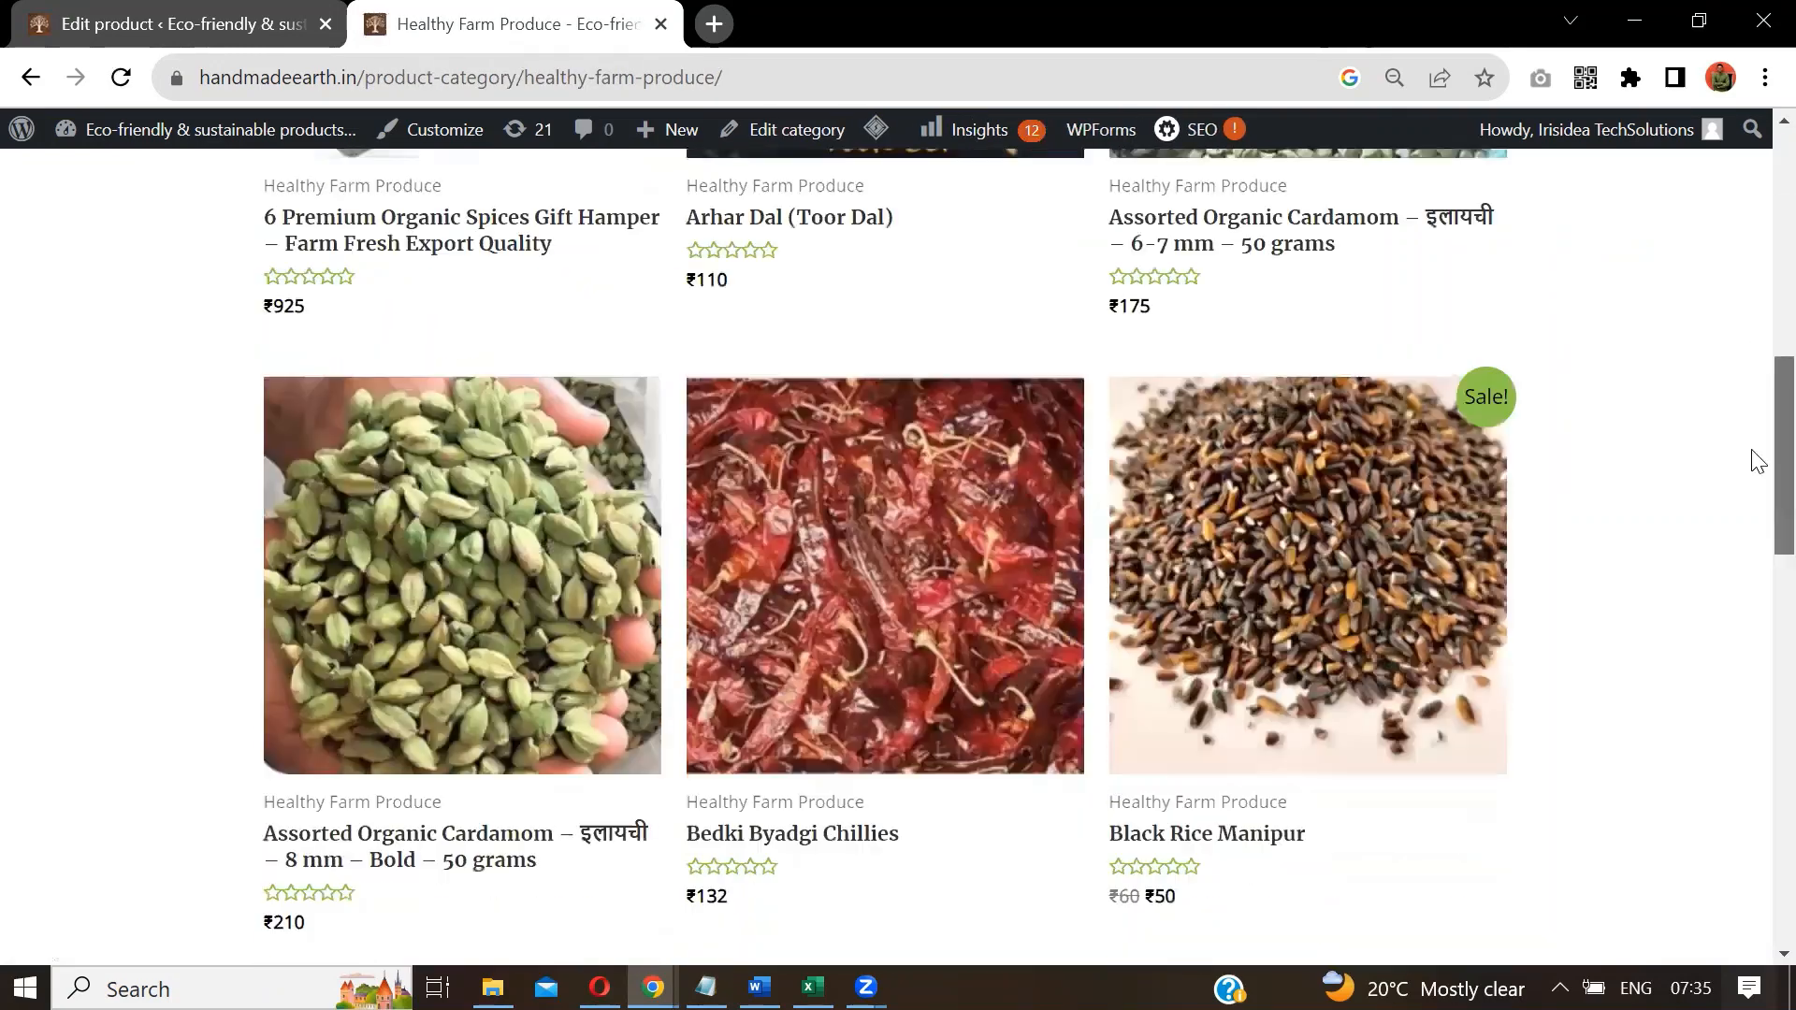
{"action": "scroll", "coordinate": [1757, 725], "scroll_direction": "down", "scroll_amount": 12}
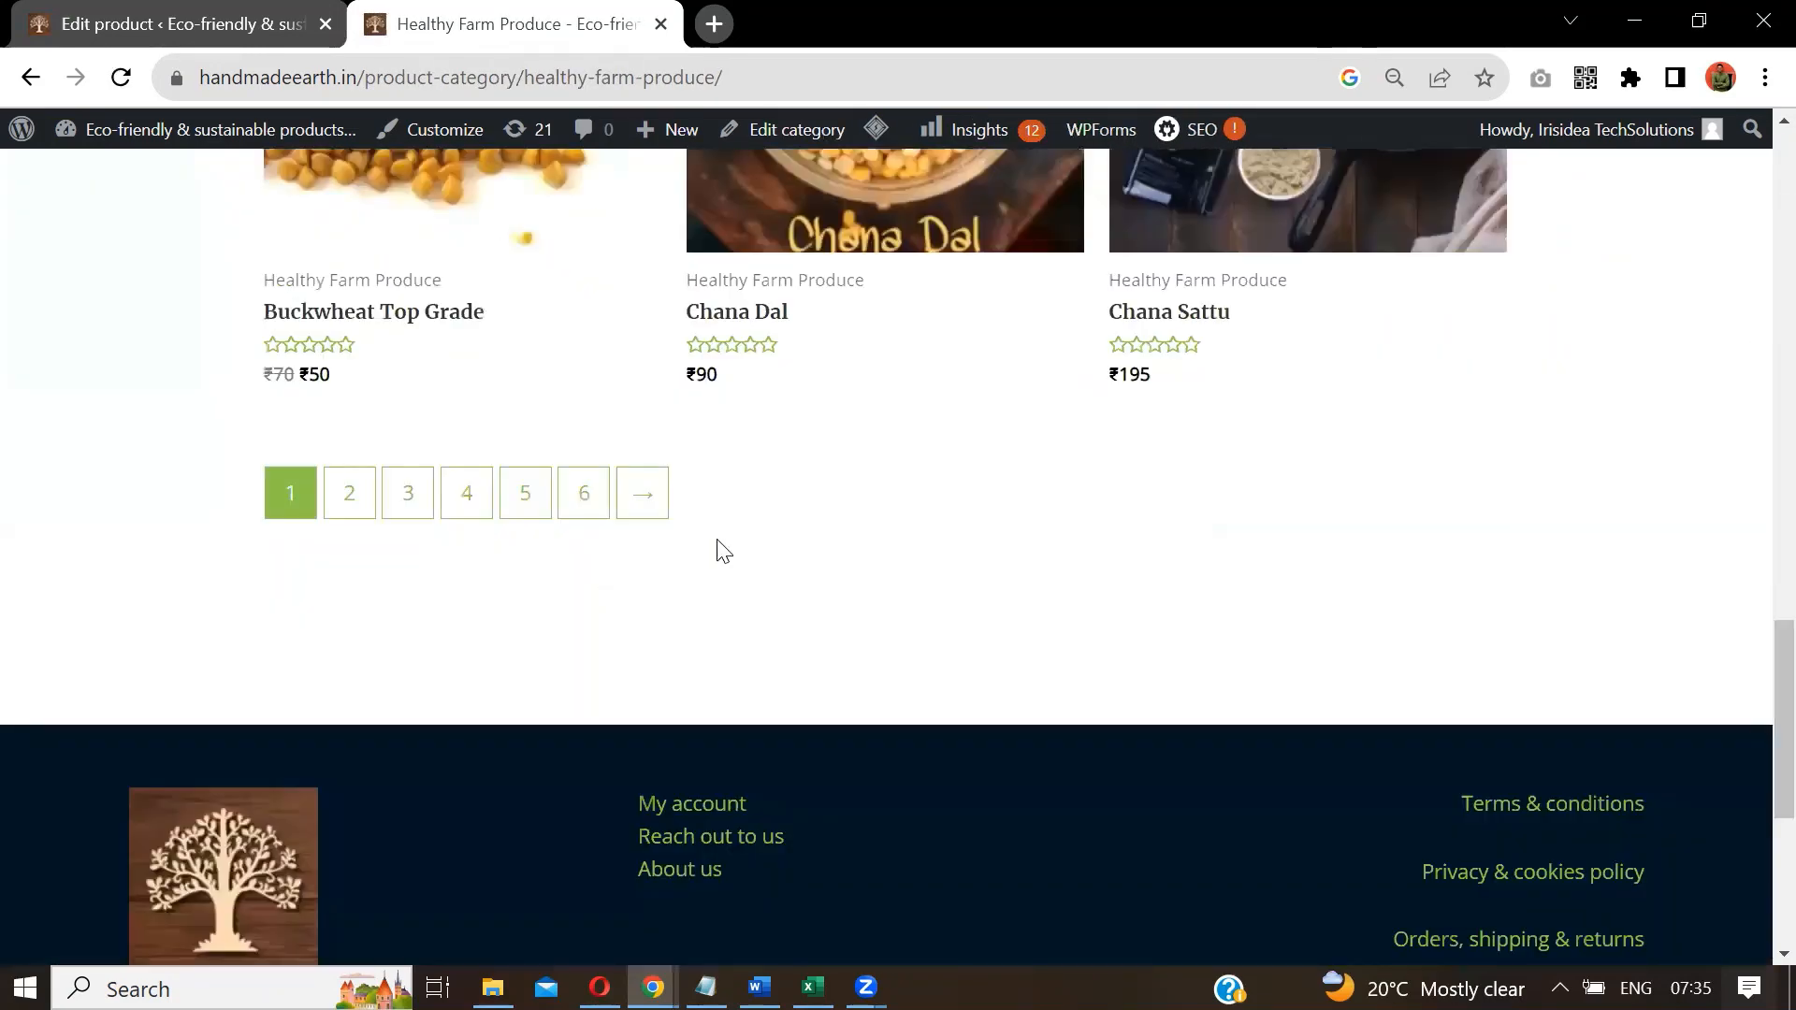
{"action": "scroll", "coordinate": [1755, 742], "scroll_direction": "up", "scroll_amount": 8}
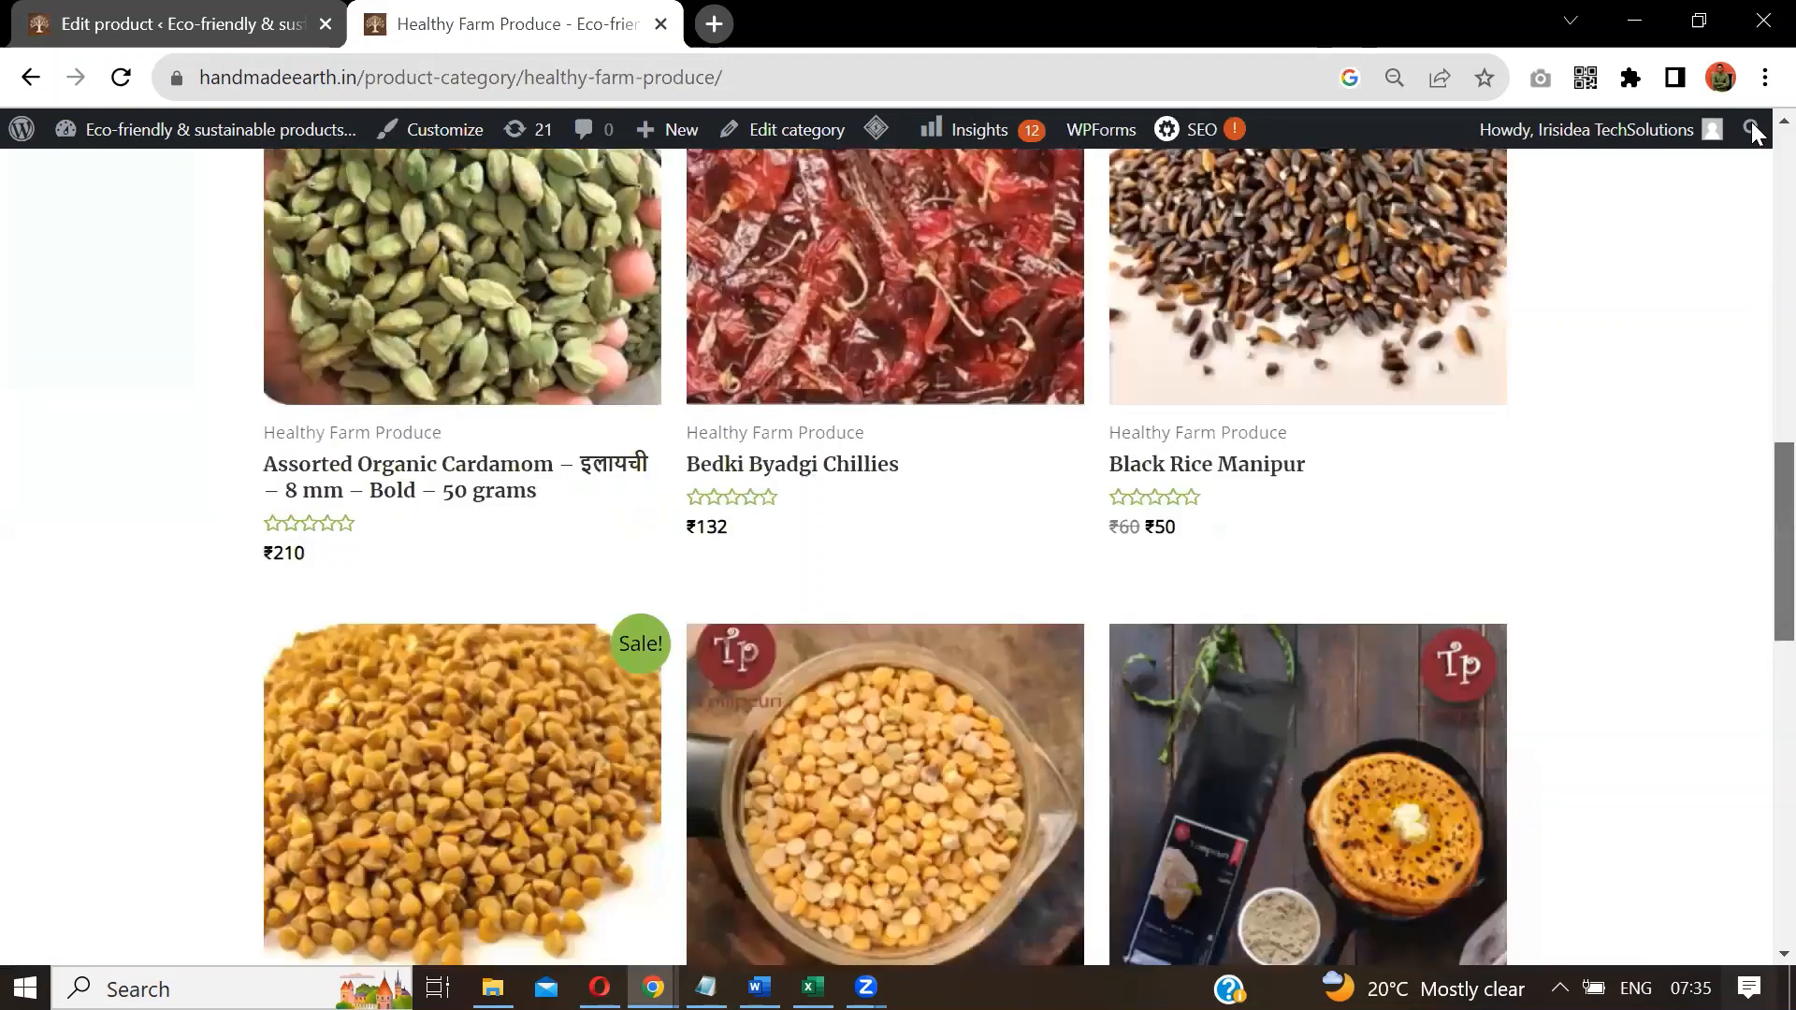
{"action": "scroll", "coordinate": [1755, 134], "scroll_direction": "up", "scroll_amount": 10}
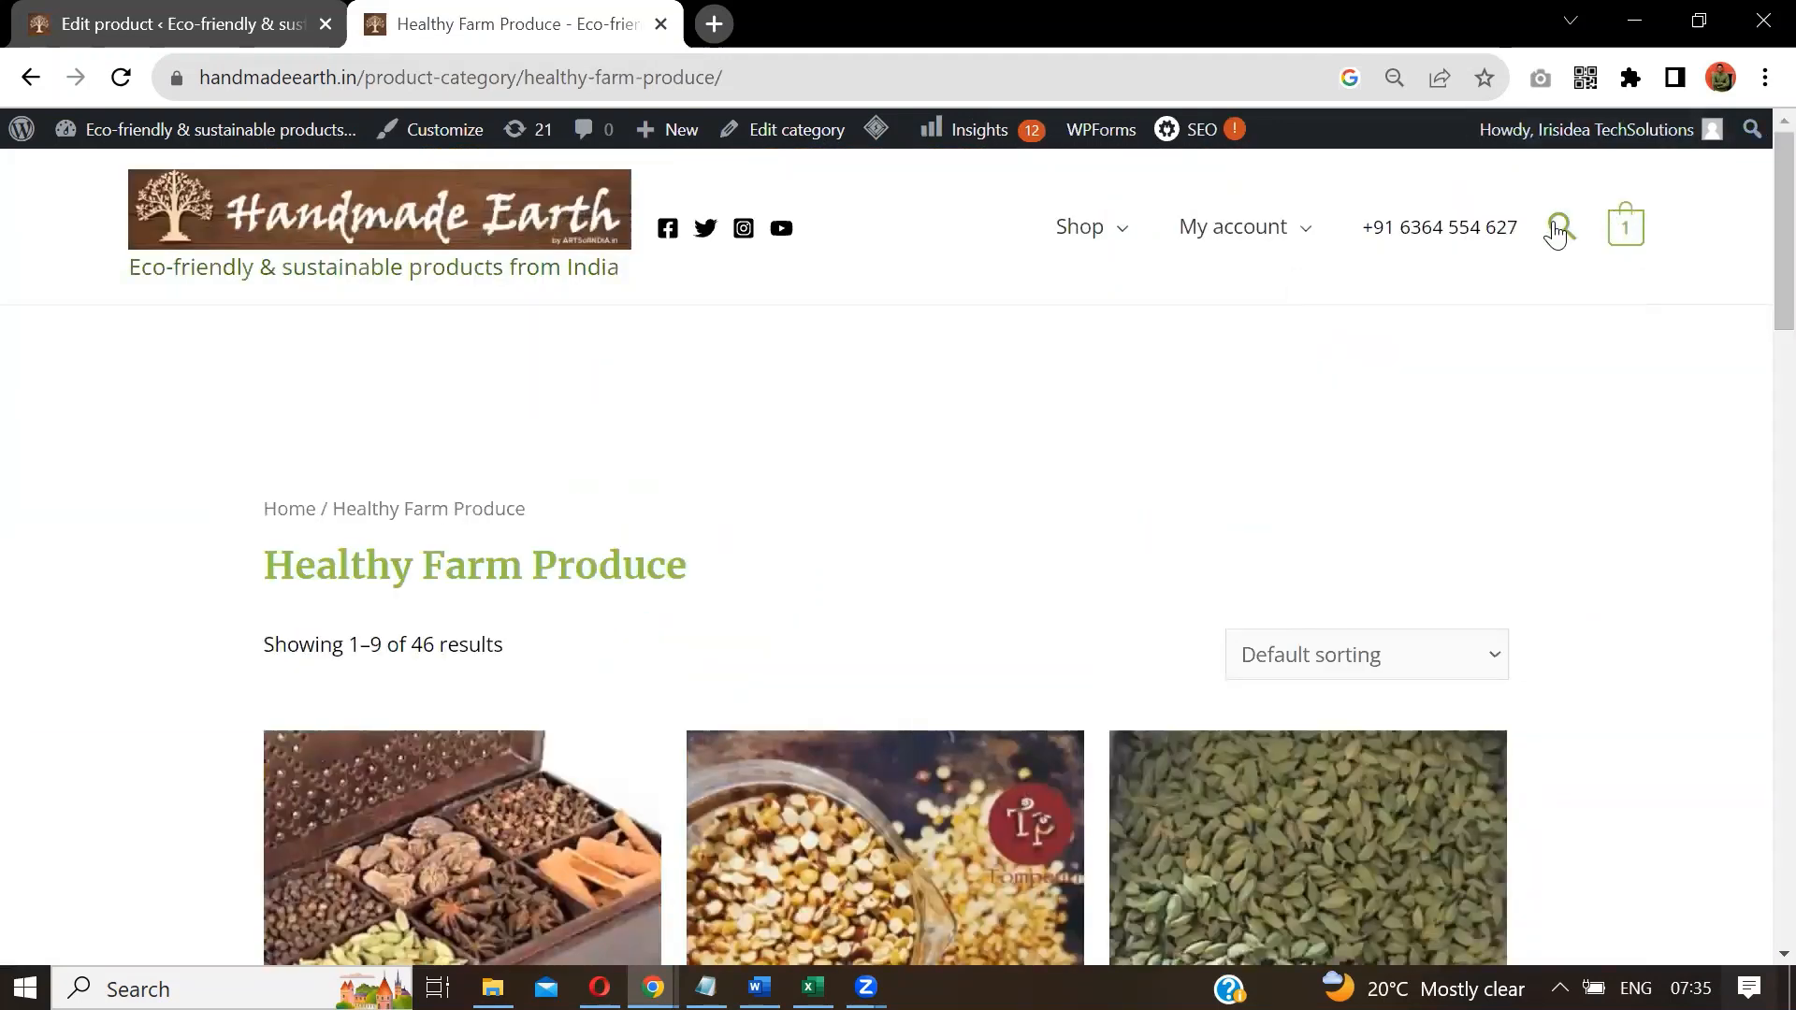
Copy the product title "Testing the Product Attribute & Variations" from its edit page and search the storefront for it.
{"action": "left_click", "coordinate": [154, 18]}
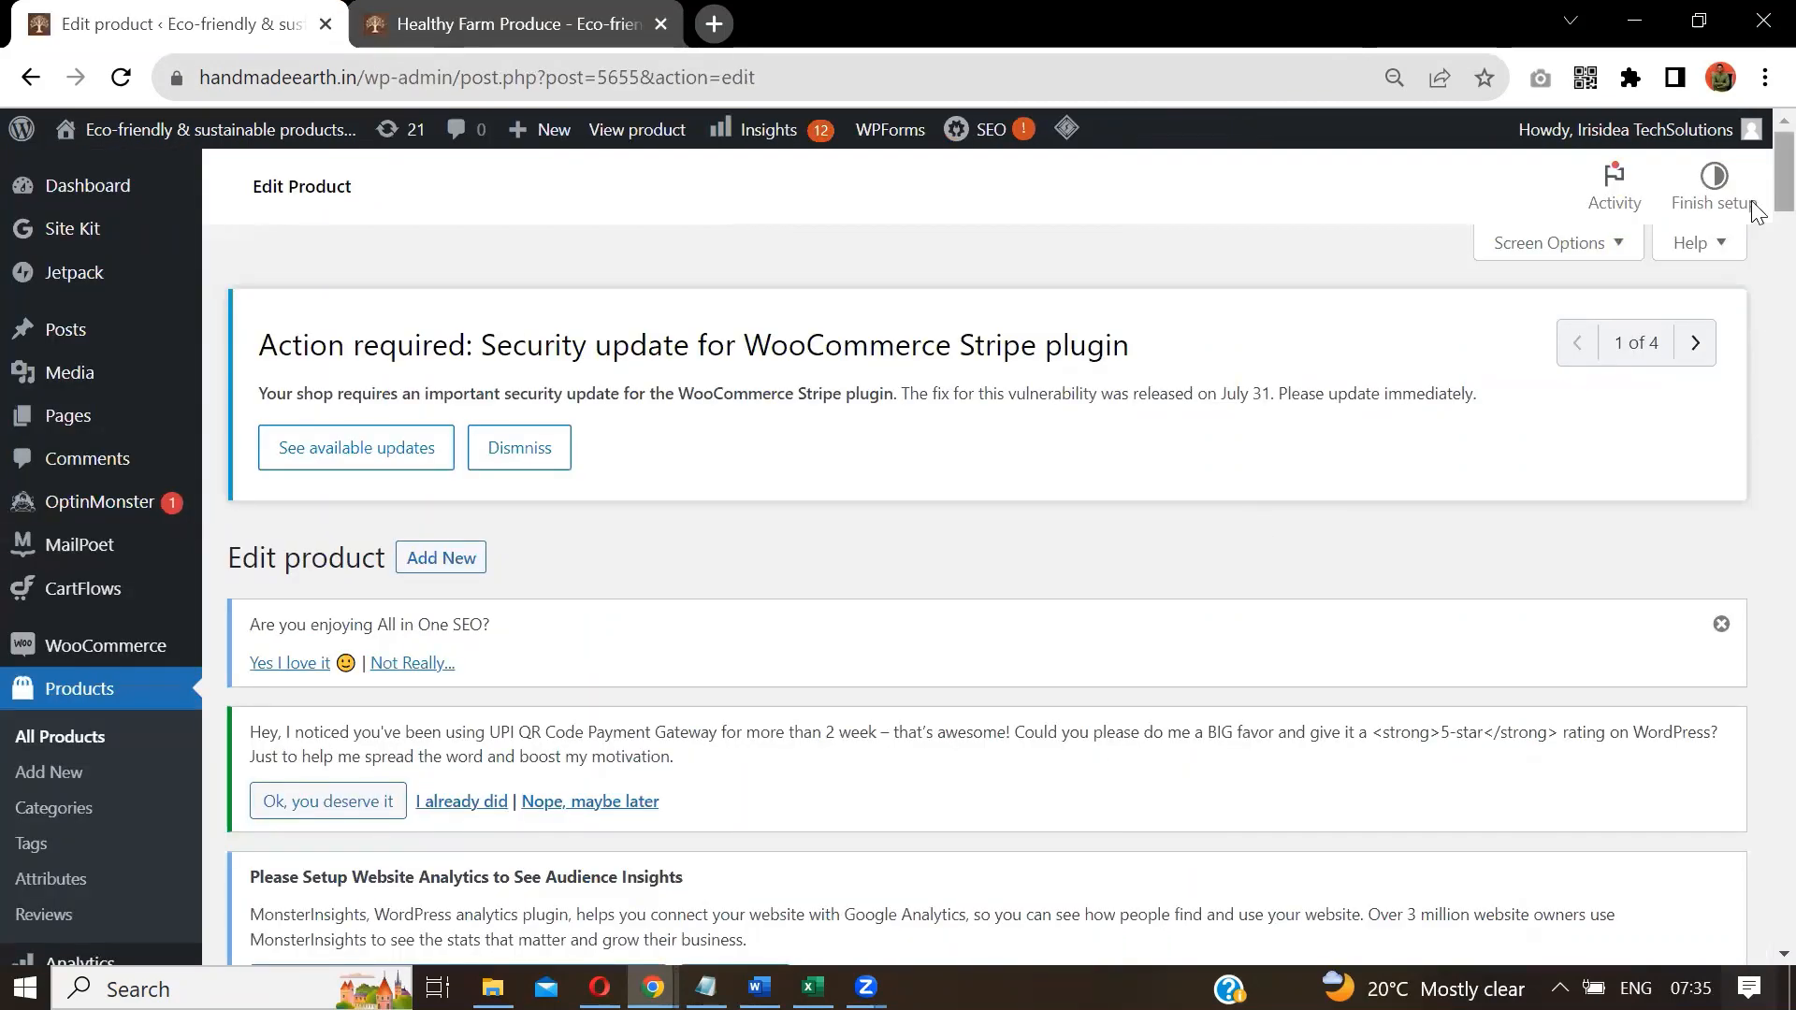
{"action": "left_click_drag", "start_coordinate": [1776, 203], "coordinate": [1776, 342]}
{"action": "scroll", "coordinate": [1751, 341], "scroll_direction": "down", "scroll_amount": 5}
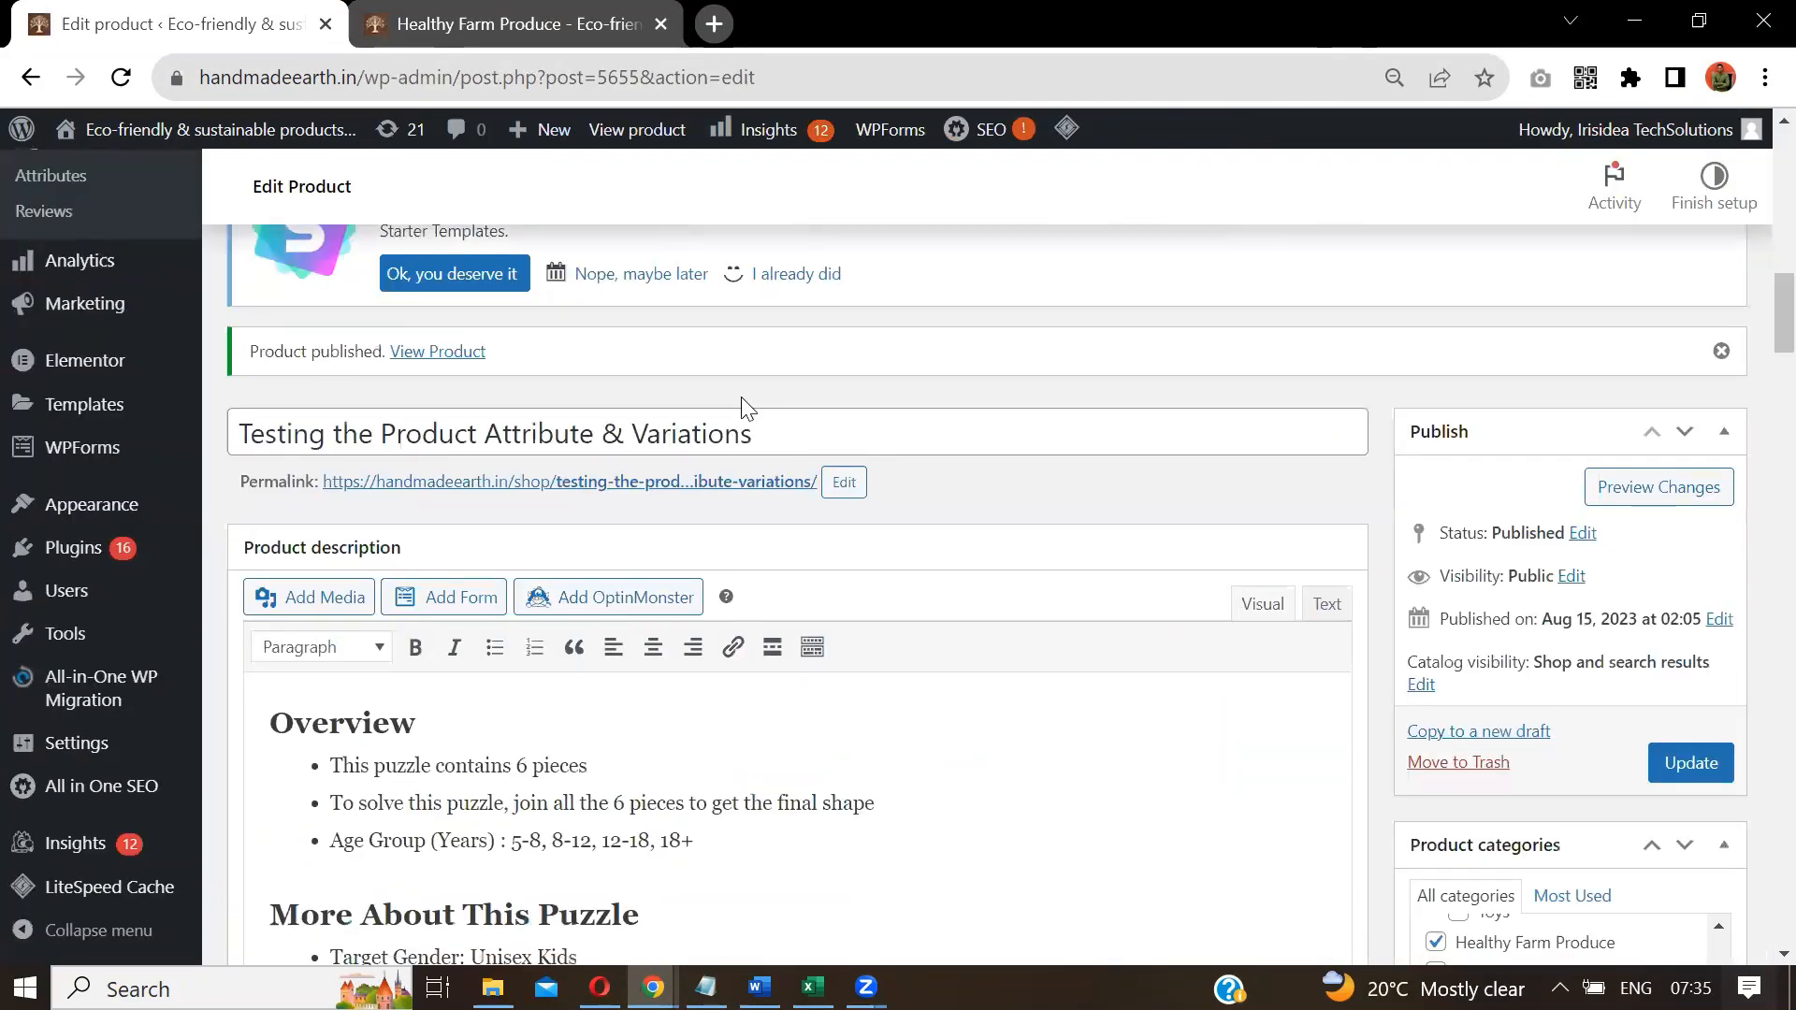
{"action": "left_click", "coordinate": [786, 431]}
{"action": "key", "text": "ctrl+a"}
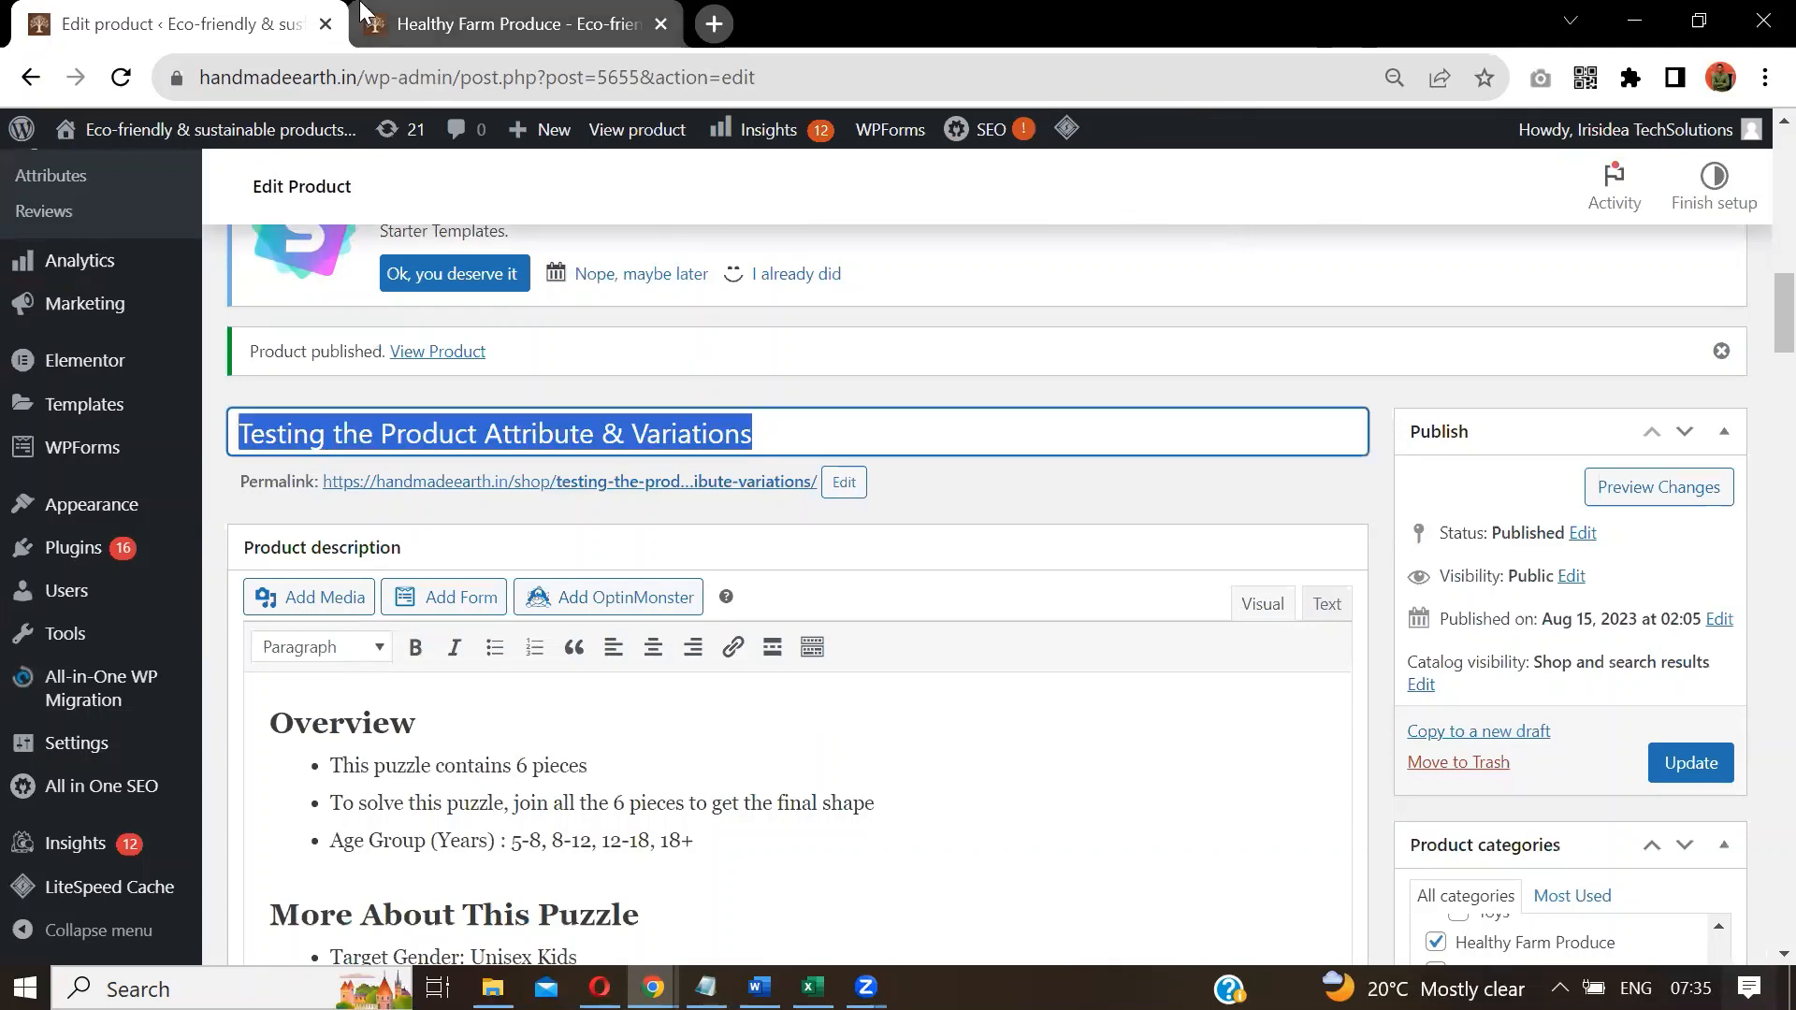
{"action": "left_click", "coordinate": [468, 21]}
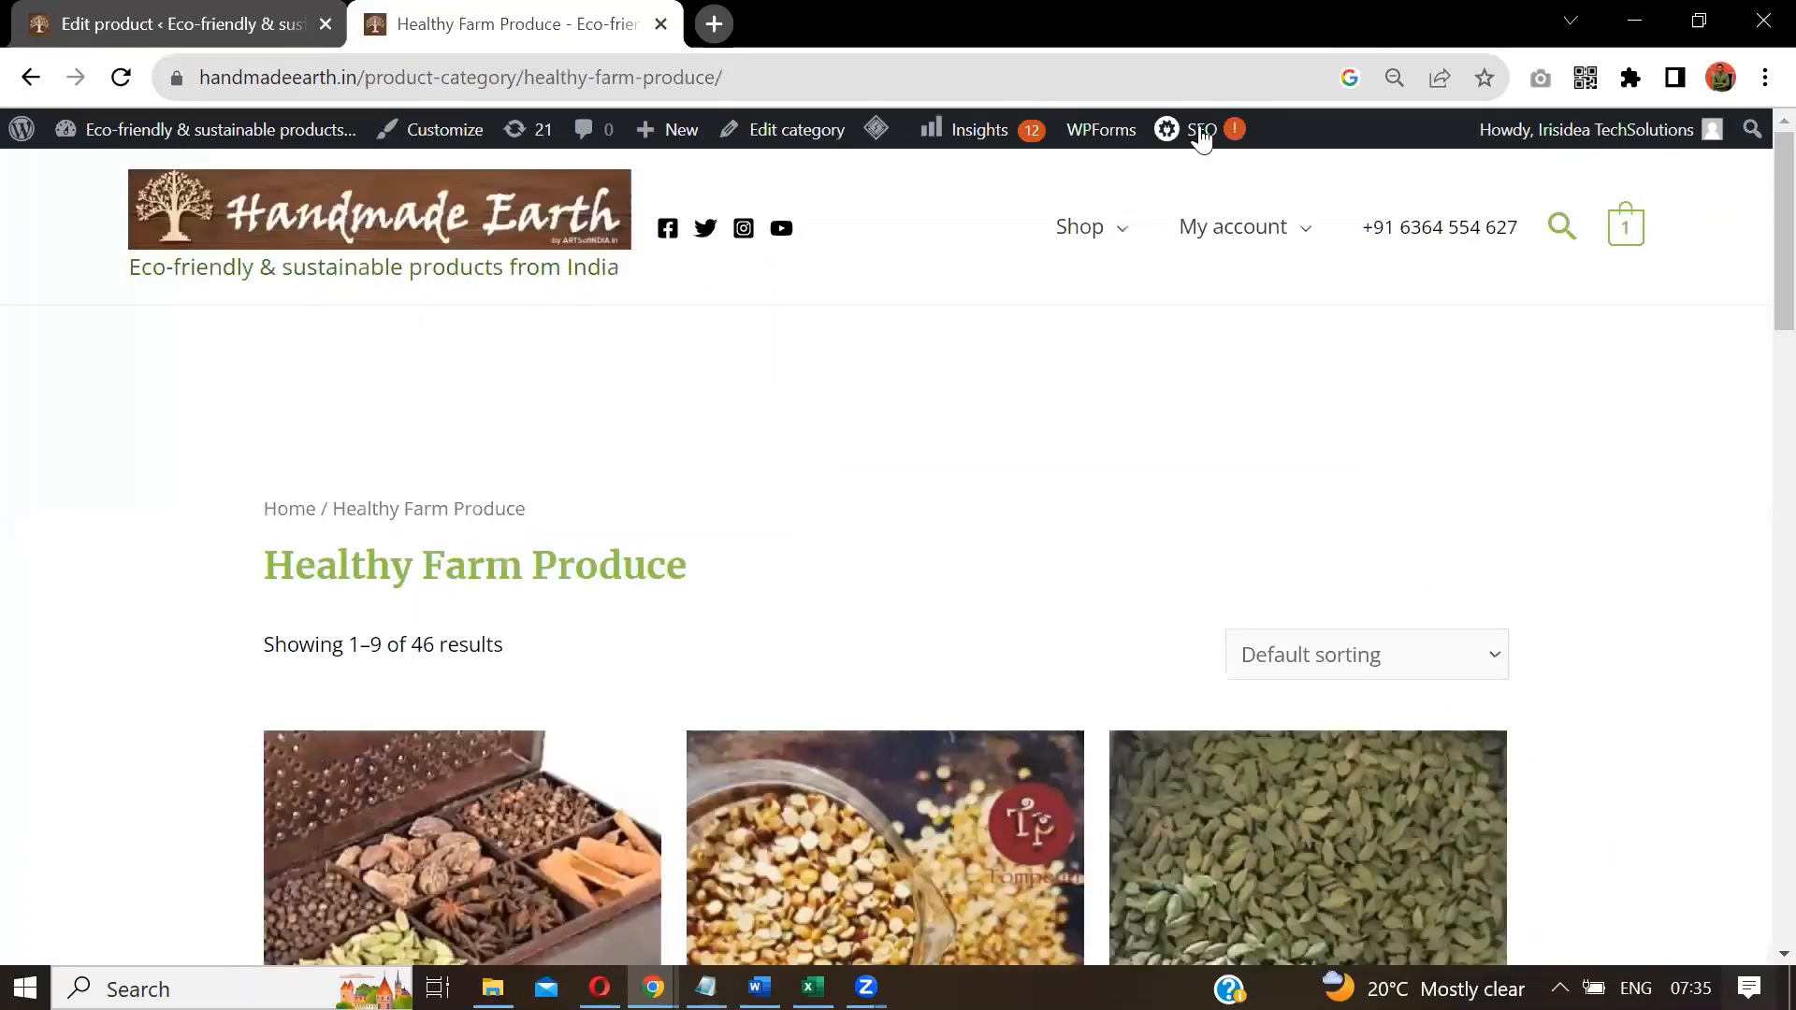
{"action": "left_click", "coordinate": [1561, 228]}
{"action": "key", "text": "ctrl+v"}
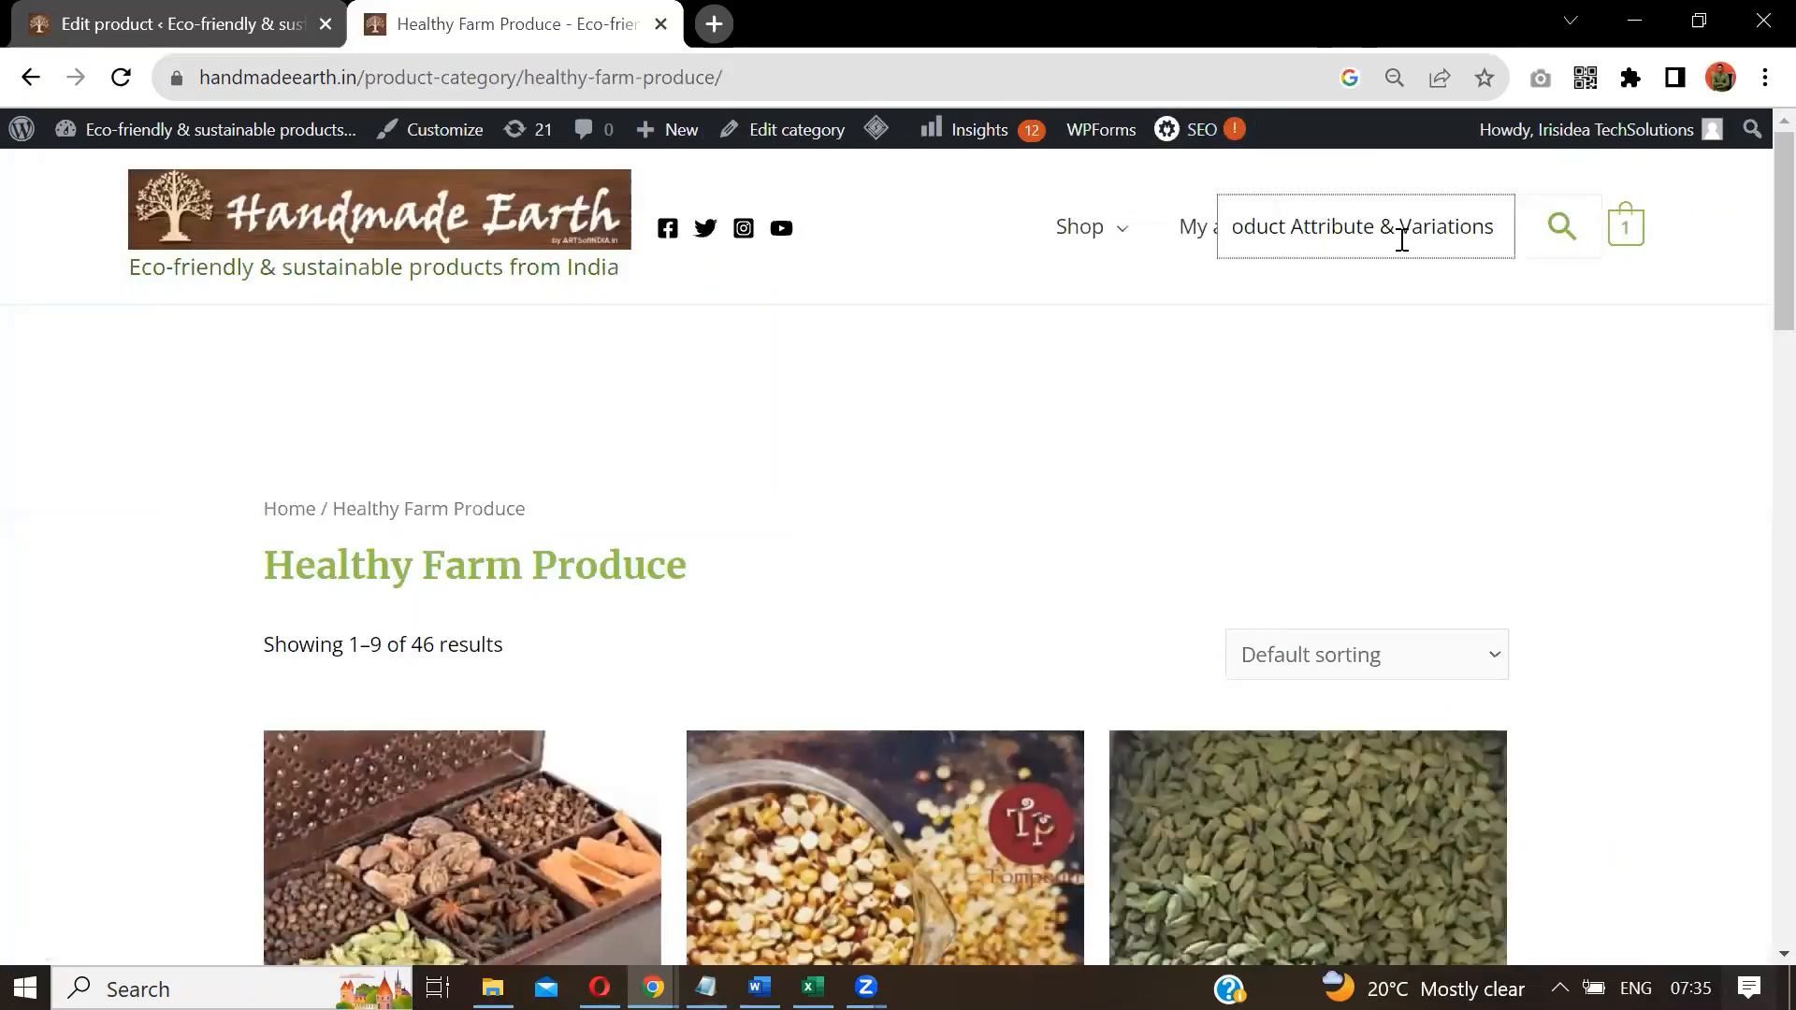
{"action": "left_click", "coordinate": [1563, 234]}
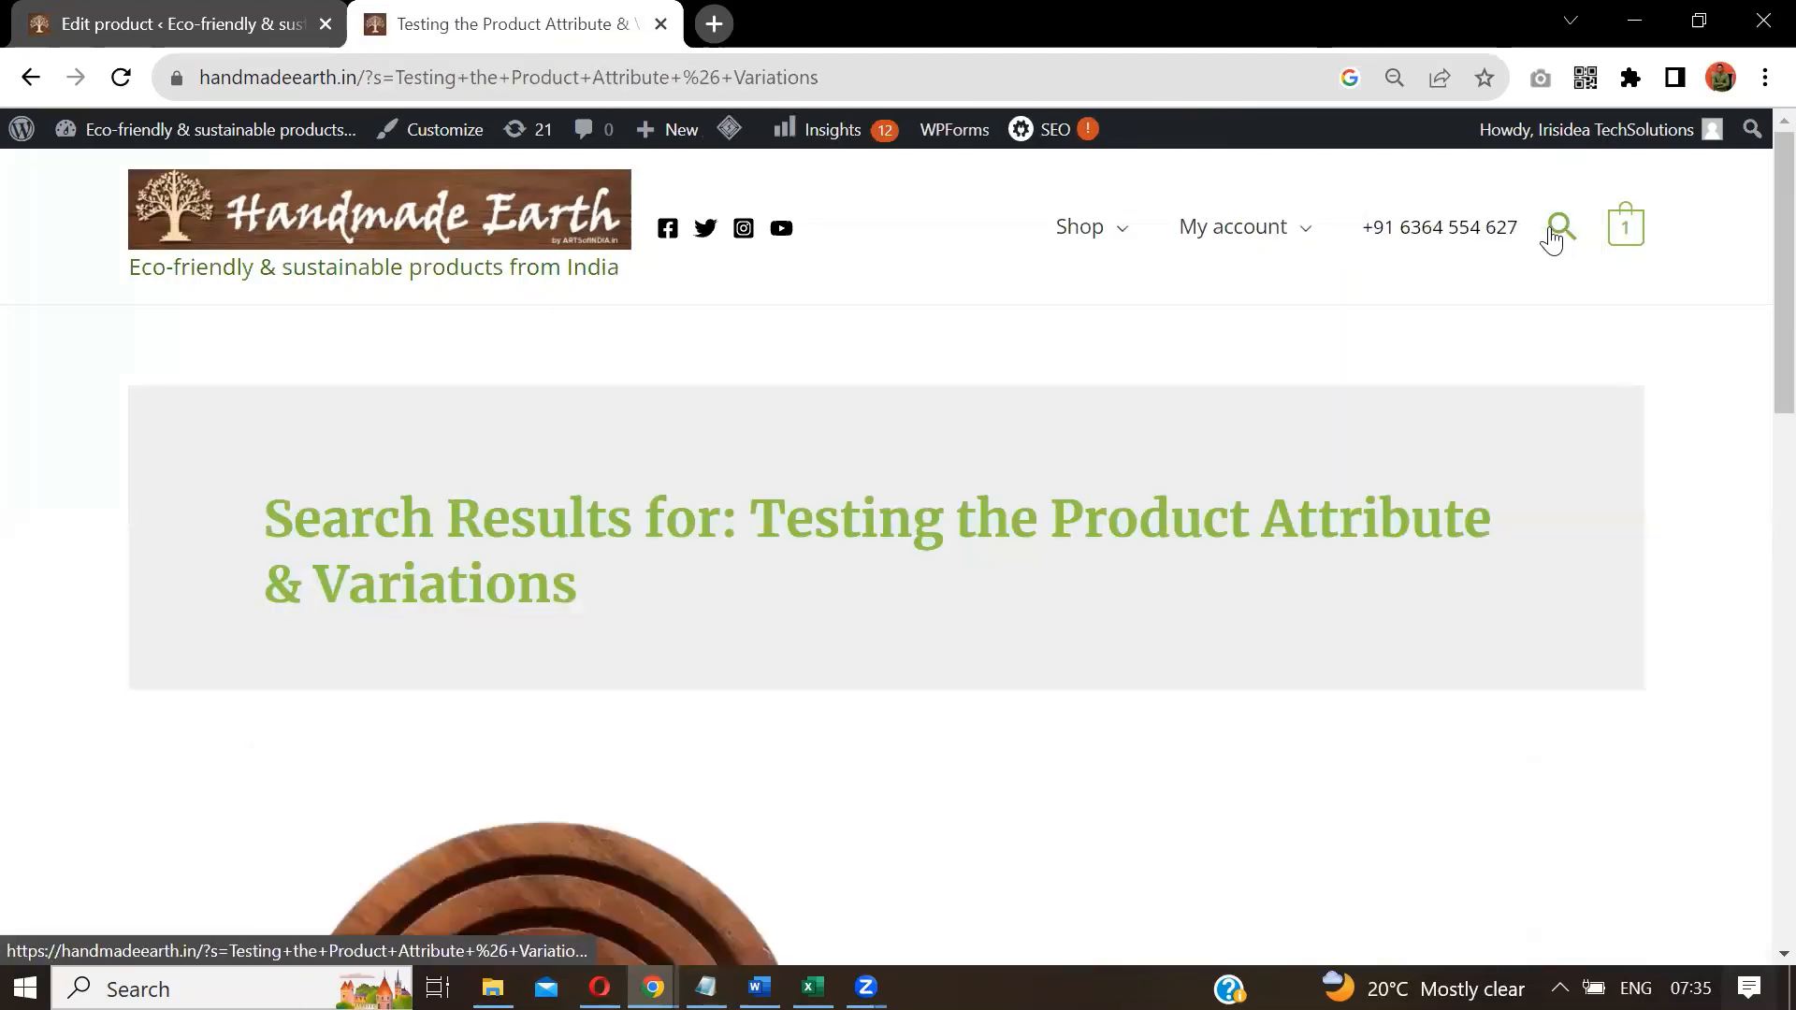
Open the full product page from the search results and check its title, price range and colour choices.
{"action": "left_click_drag", "start_coordinate": [1758, 245], "coordinate": [1750, 485]}
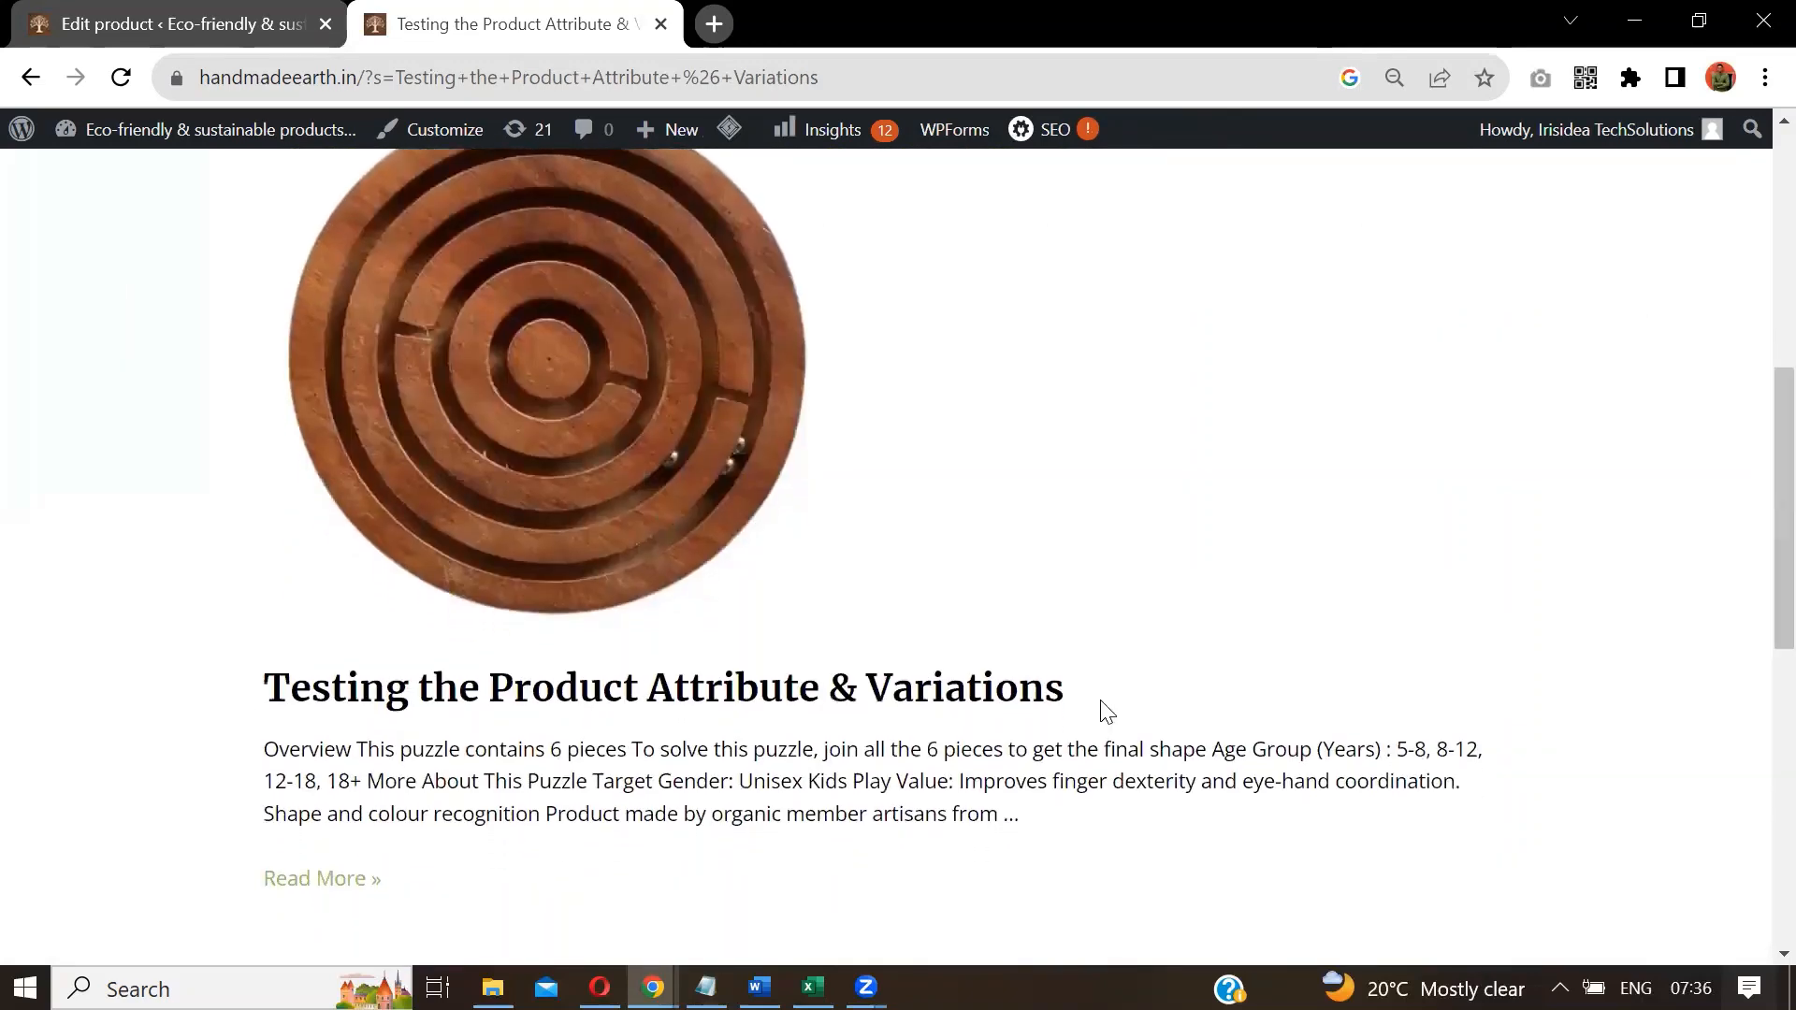
{"action": "left_click", "coordinate": [345, 884]}
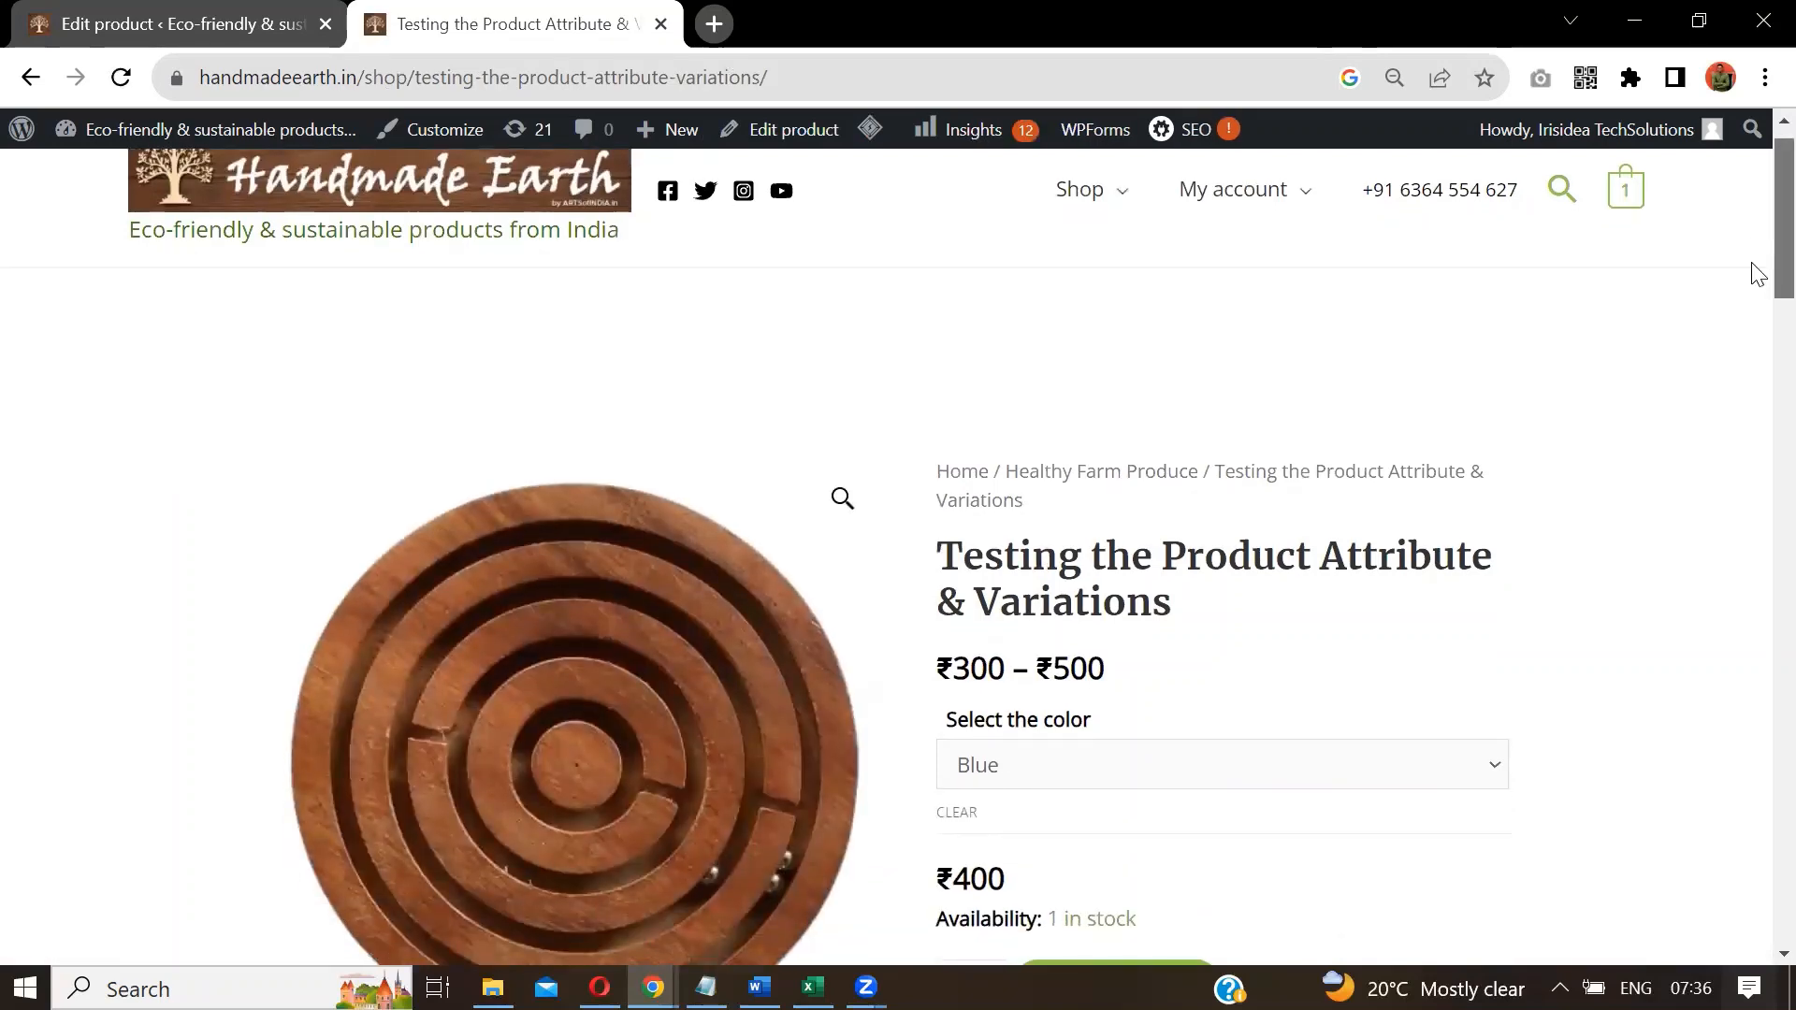
{"action": "scroll", "coordinate": [1758, 273], "scroll_direction": "down", "scroll_amount": 1}
{"action": "scroll", "coordinate": [1758, 299], "scroll_direction": "down", "scroll_amount": 1}
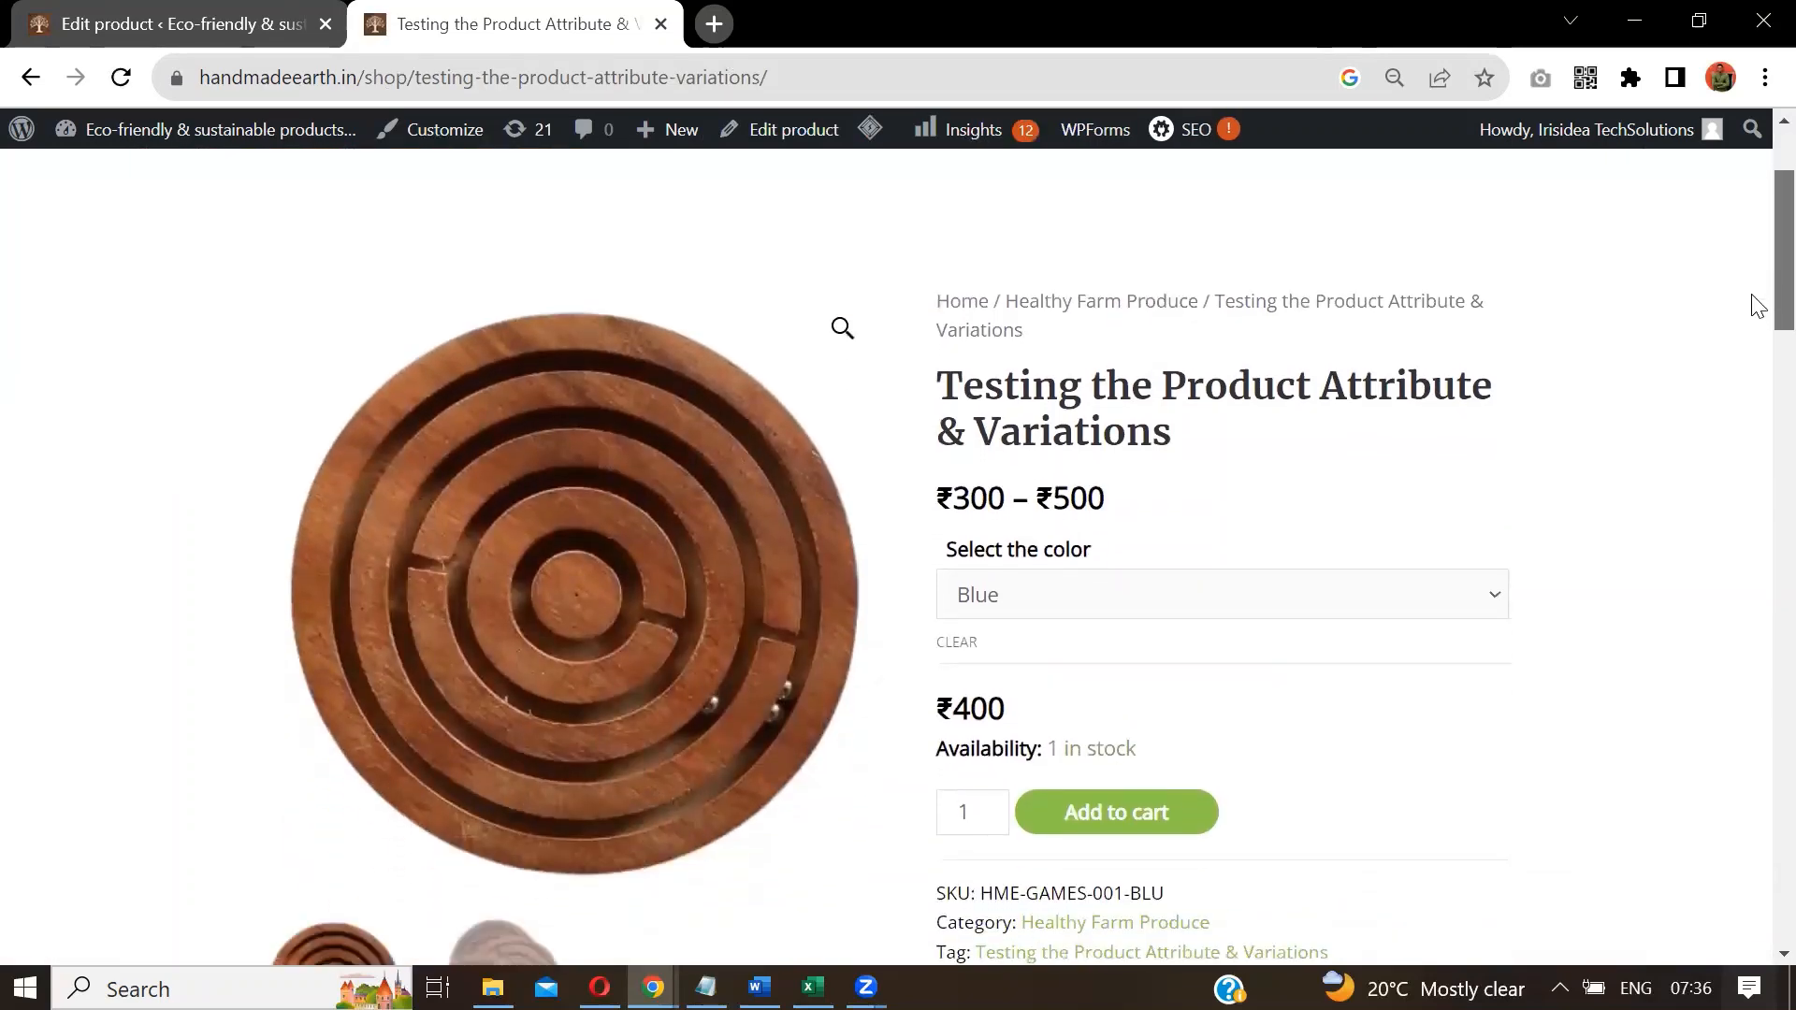
{"action": "scroll", "coordinate": [1756, 321], "scroll_direction": "down", "scroll_amount": 2}
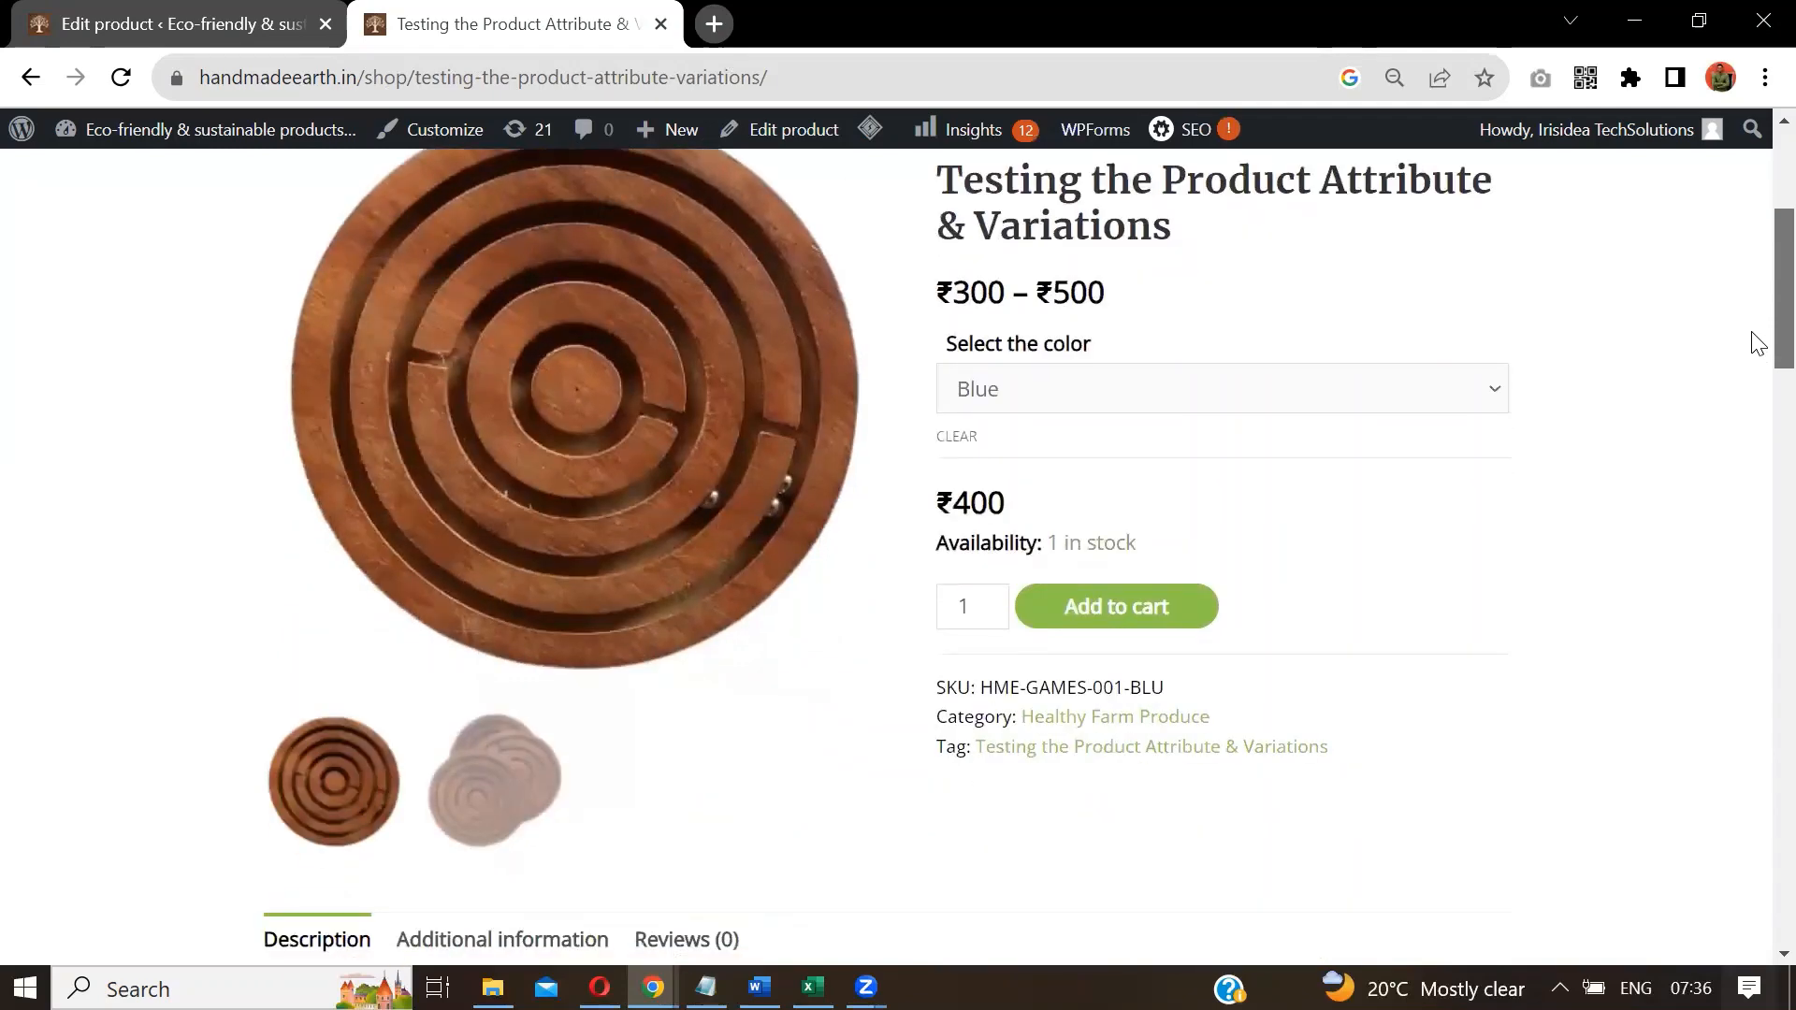
{"action": "scroll", "coordinate": [1757, 341], "scroll_direction": "up", "scroll_amount": 1}
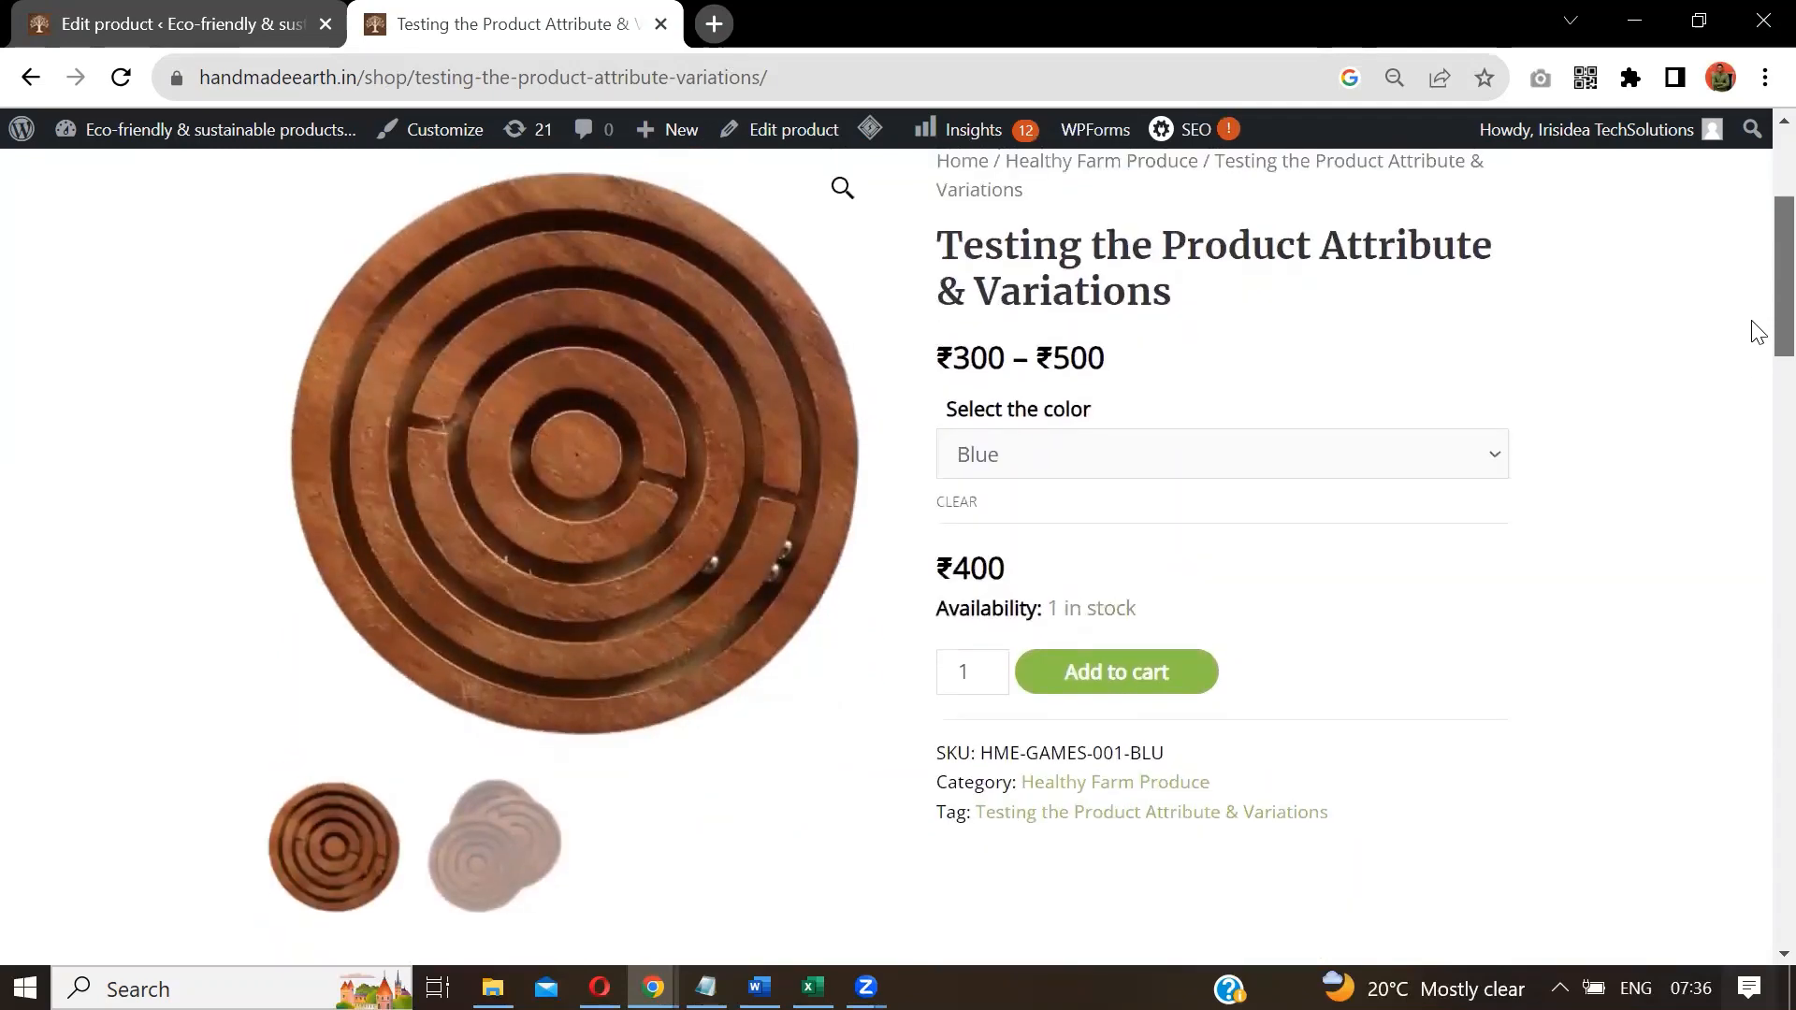
{"action": "double_click", "coordinate": [1059, 262]}
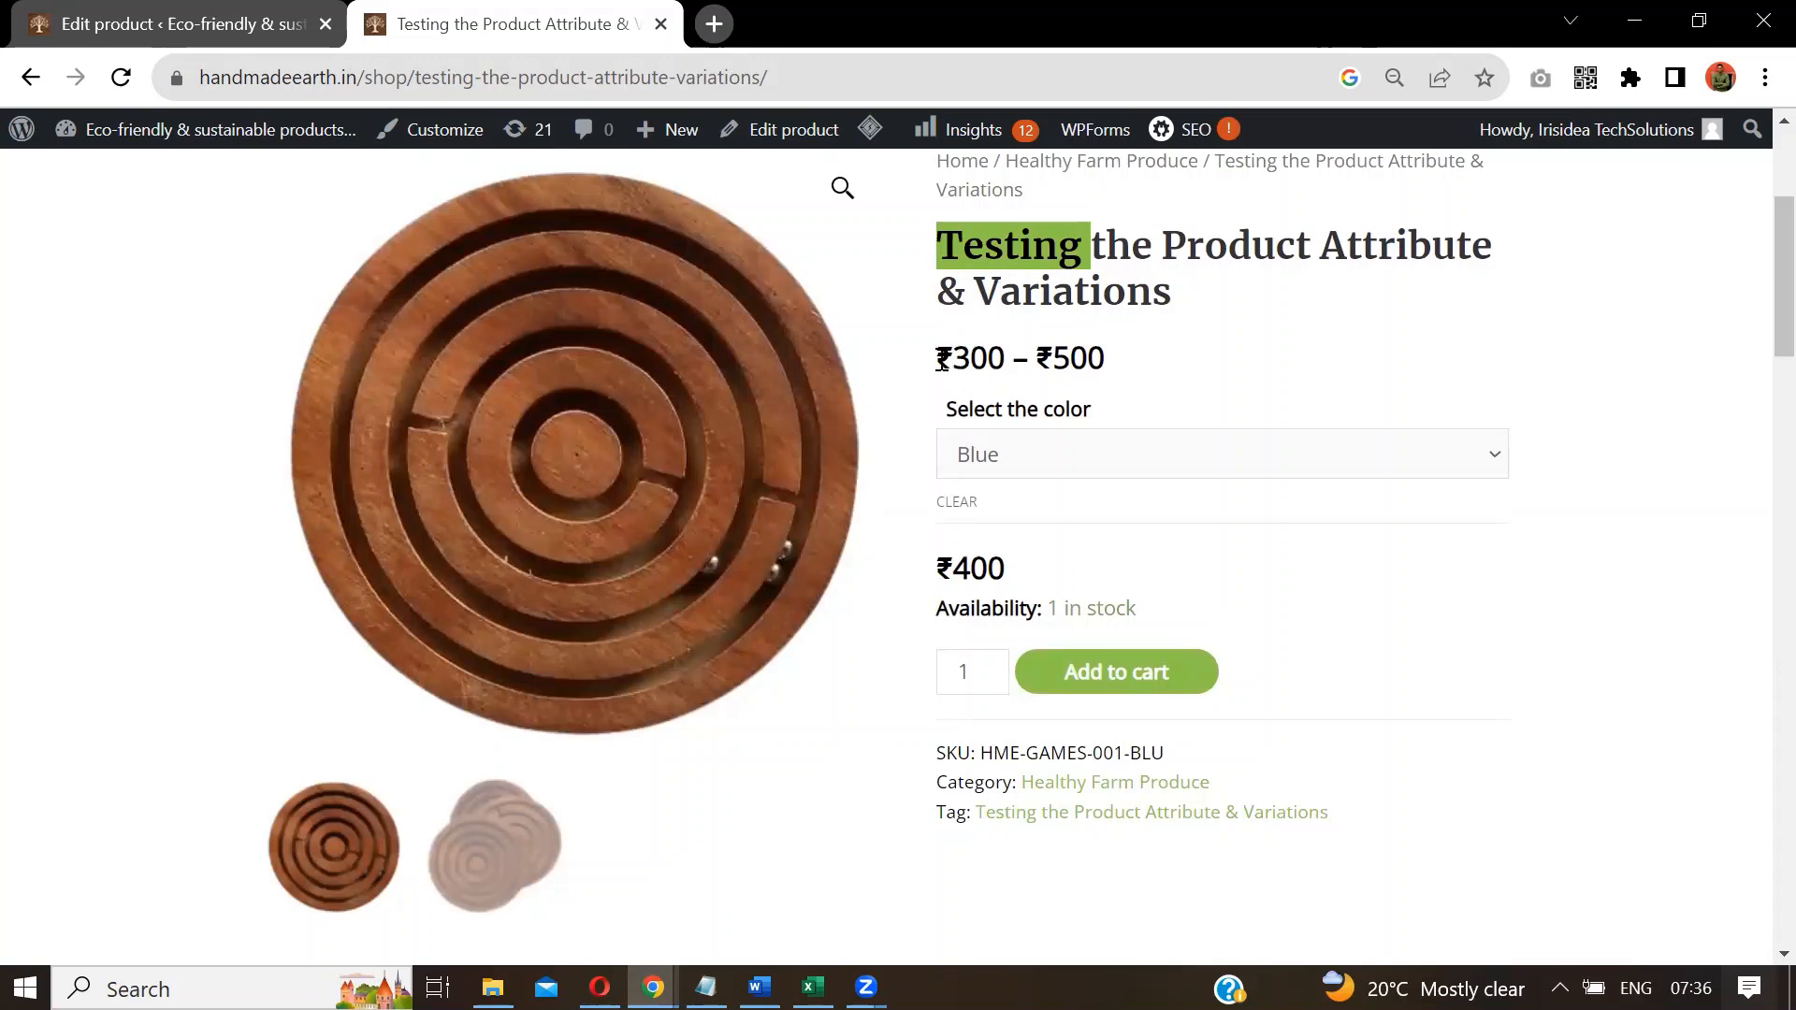
{"action": "left_click_drag", "start_coordinate": [942, 360], "coordinate": [1104, 362]}
{"action": "left_click", "coordinate": [1135, 463]}
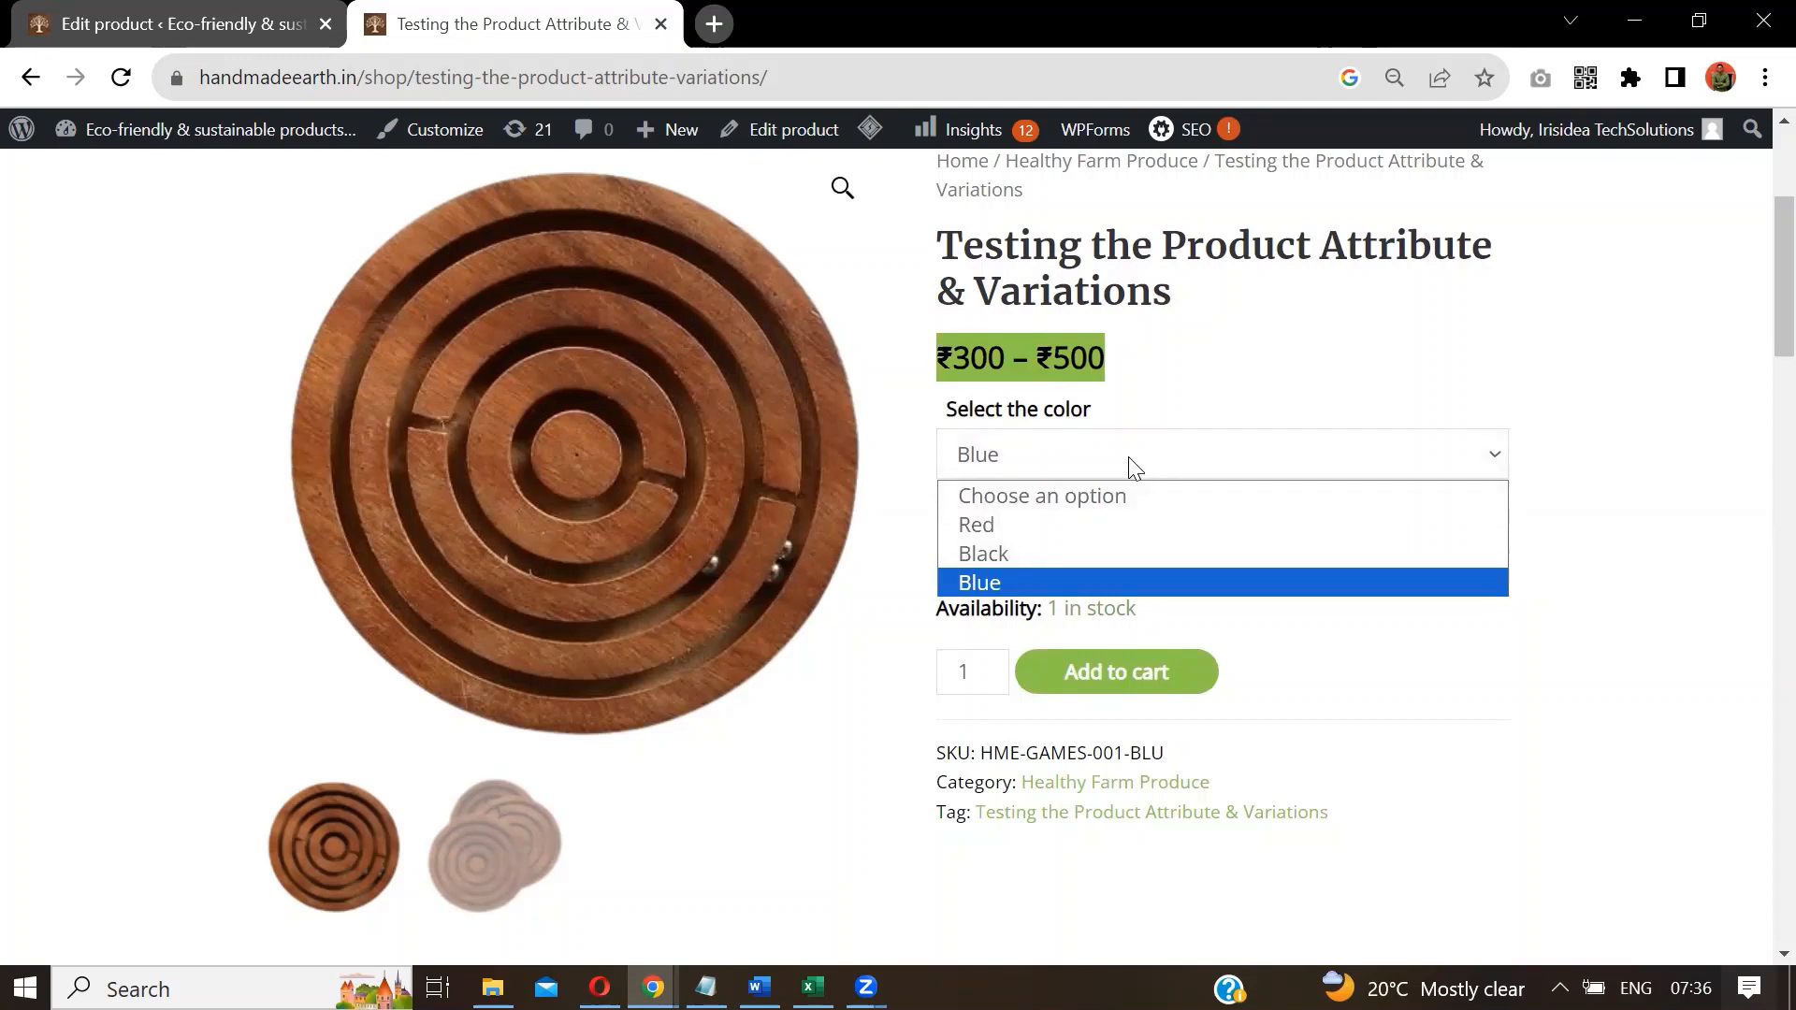
{"action": "left_click", "coordinate": [1555, 353]}
Show the product's additional information and examine the listed weight, dimensions, colours, Material and Country of Origin.
{"action": "scroll", "coordinate": [1755, 374], "scroll_direction": "down", "scroll_amount": 2}
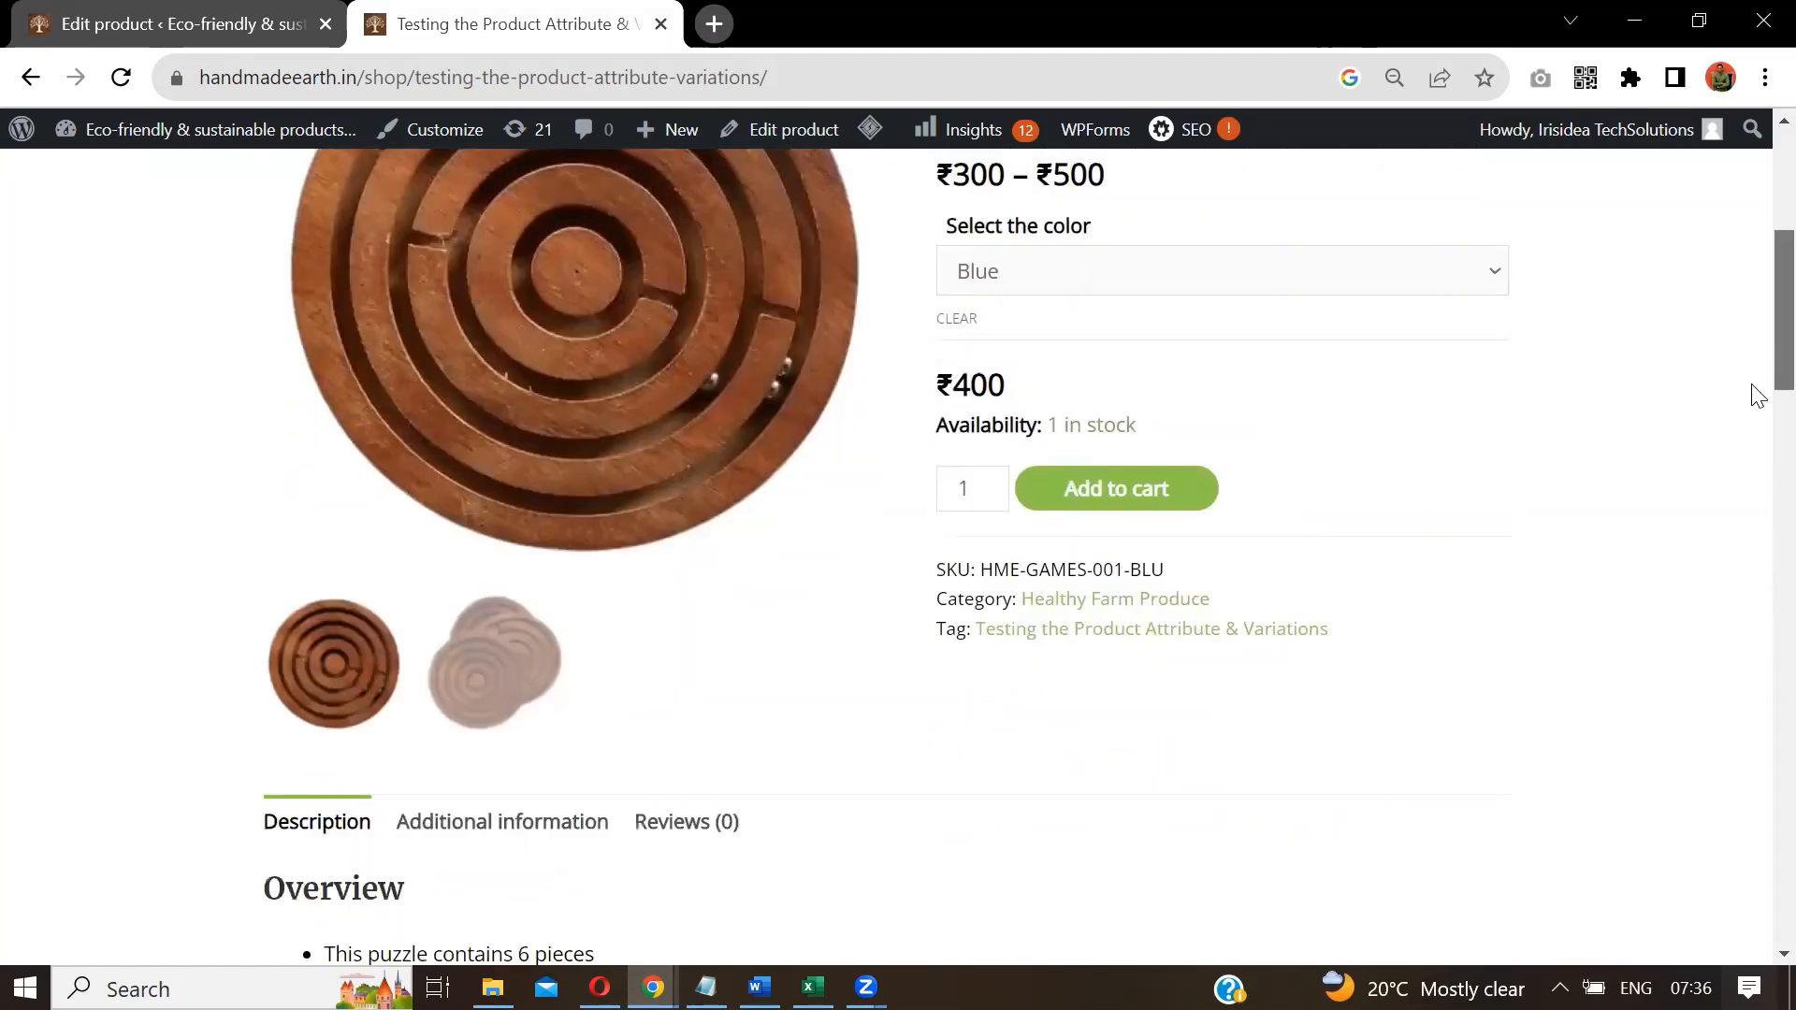
{"action": "scroll", "coordinate": [1754, 398], "scroll_direction": "down", "scroll_amount": 3}
{"action": "scroll", "coordinate": [1754, 379], "scroll_direction": "up", "scroll_amount": 2}
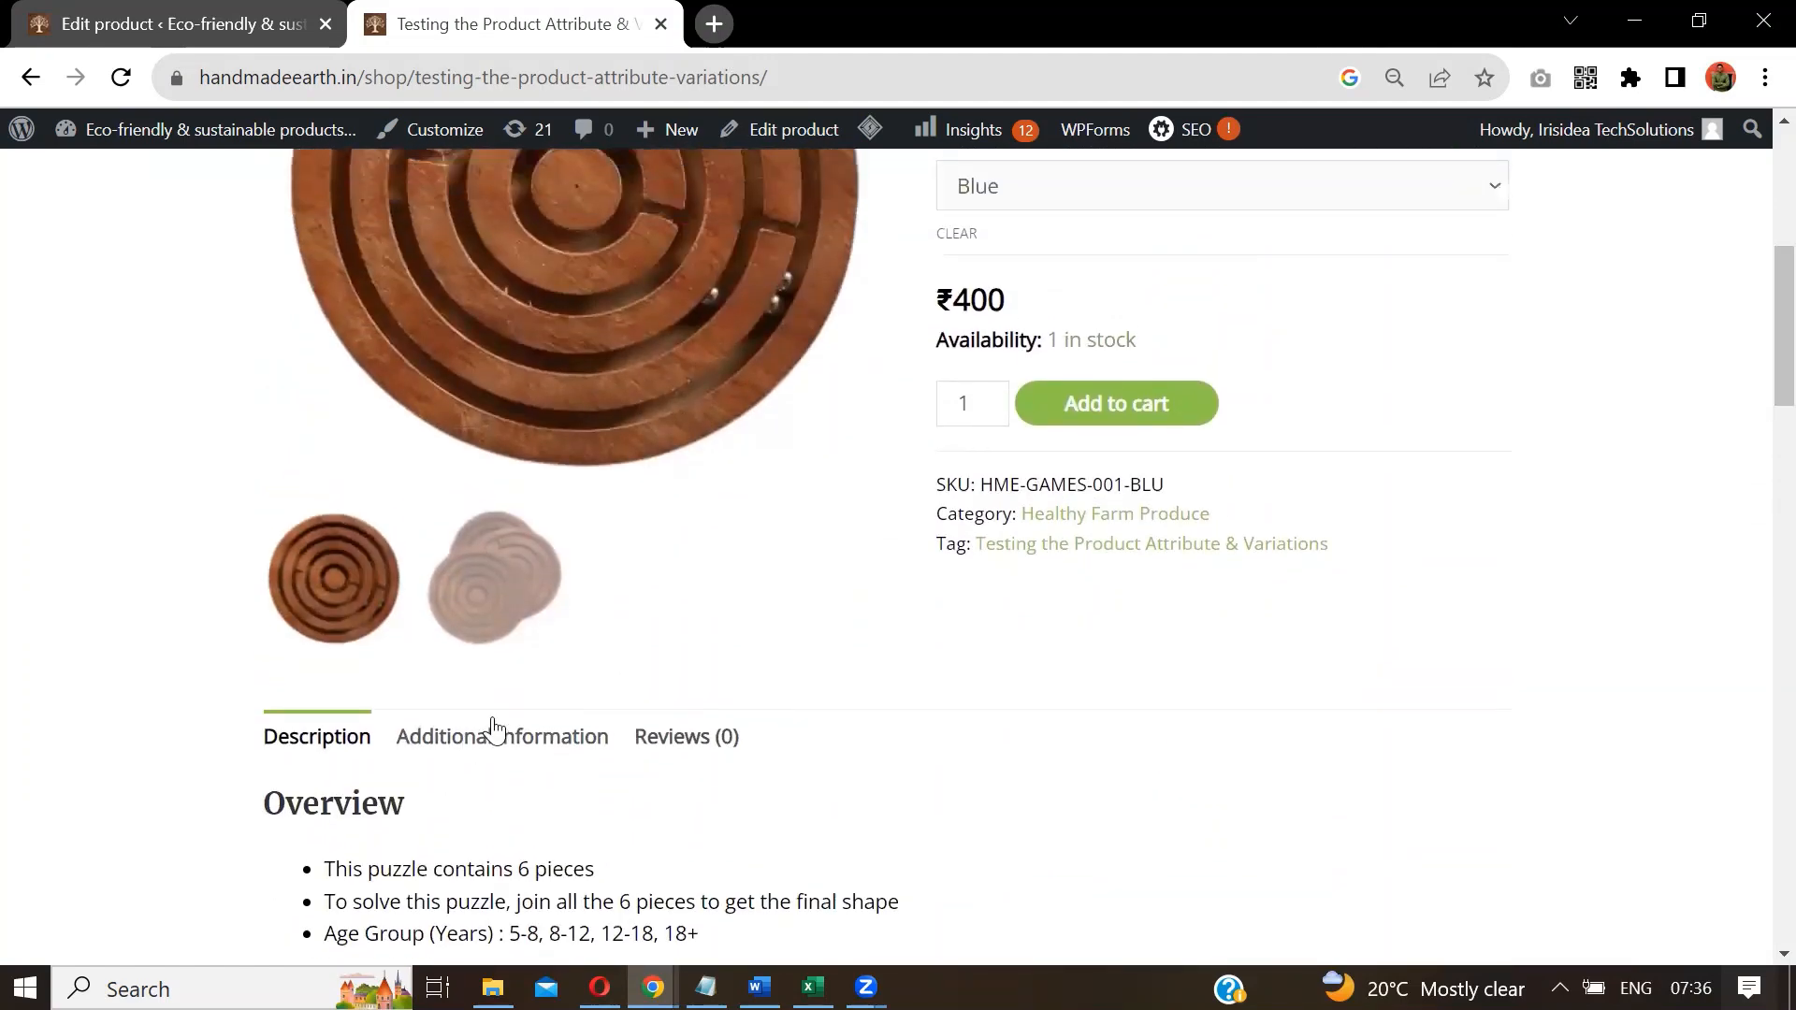
{"action": "left_click", "coordinate": [493, 736]}
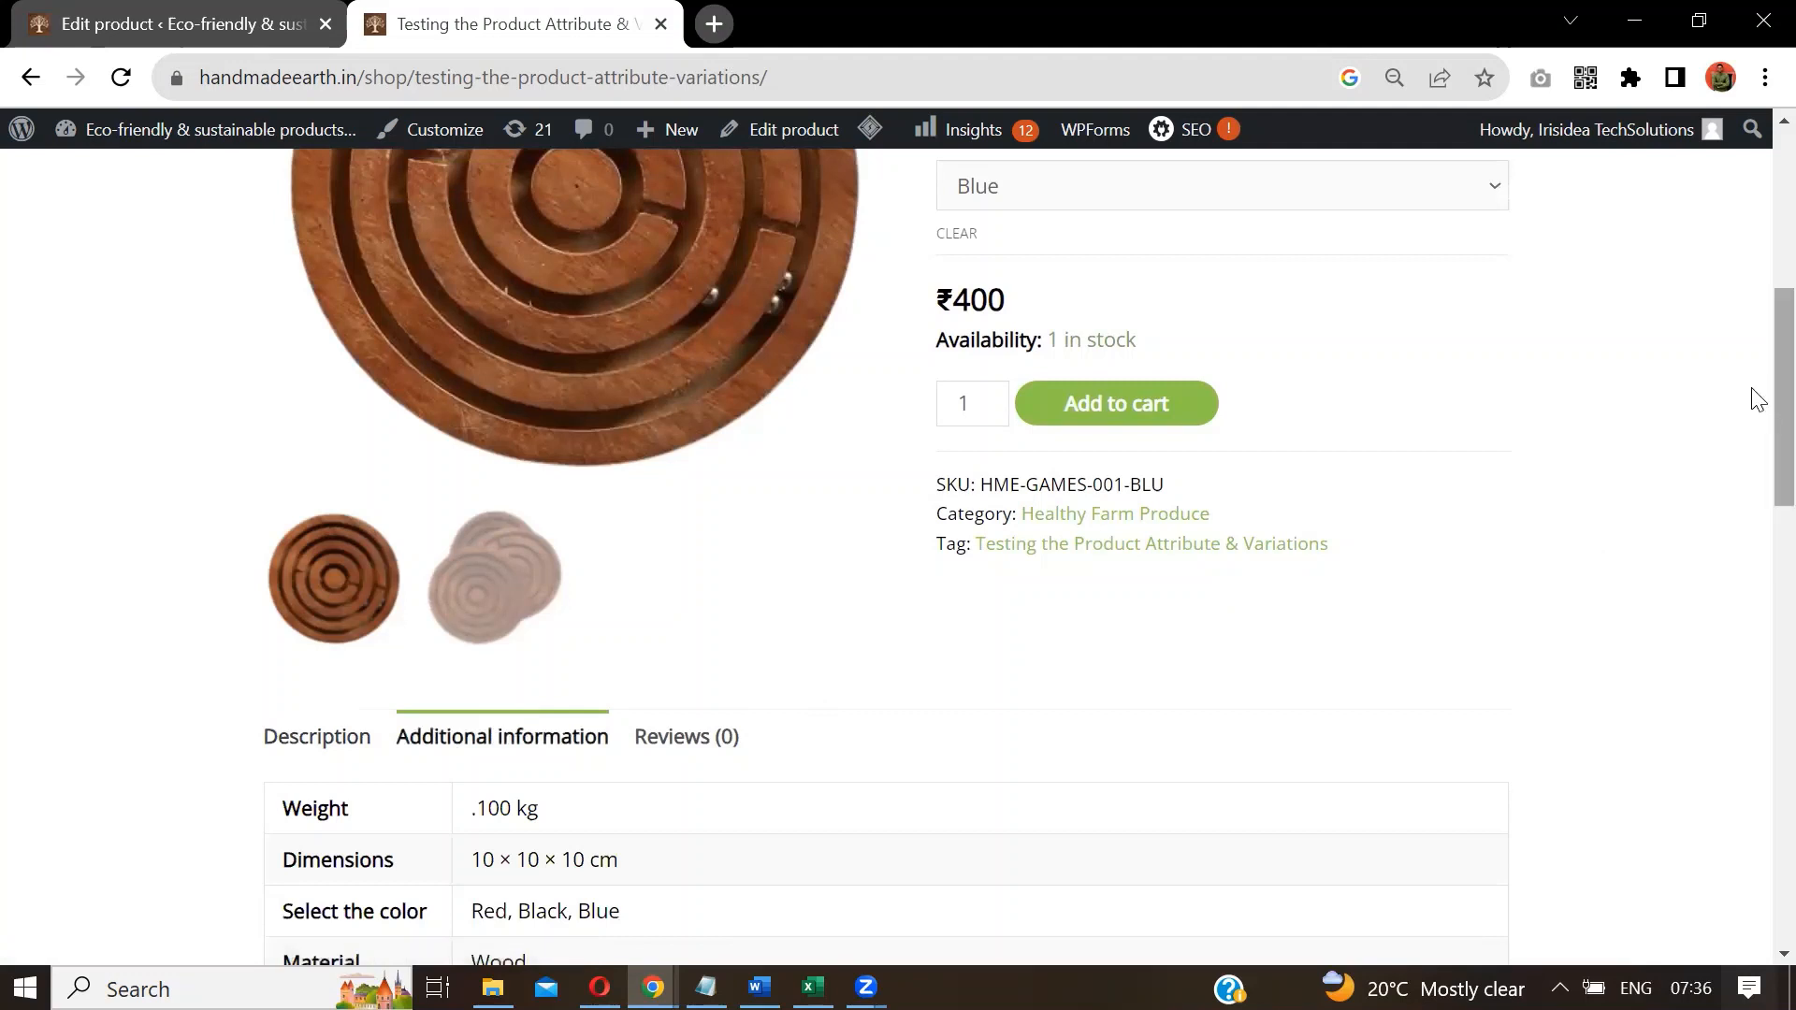
{"action": "scroll", "coordinate": [1757, 391], "scroll_direction": "up", "scroll_amount": 1}
{"action": "scroll", "coordinate": [1757, 402], "scroll_direction": "down", "scroll_amount": 2}
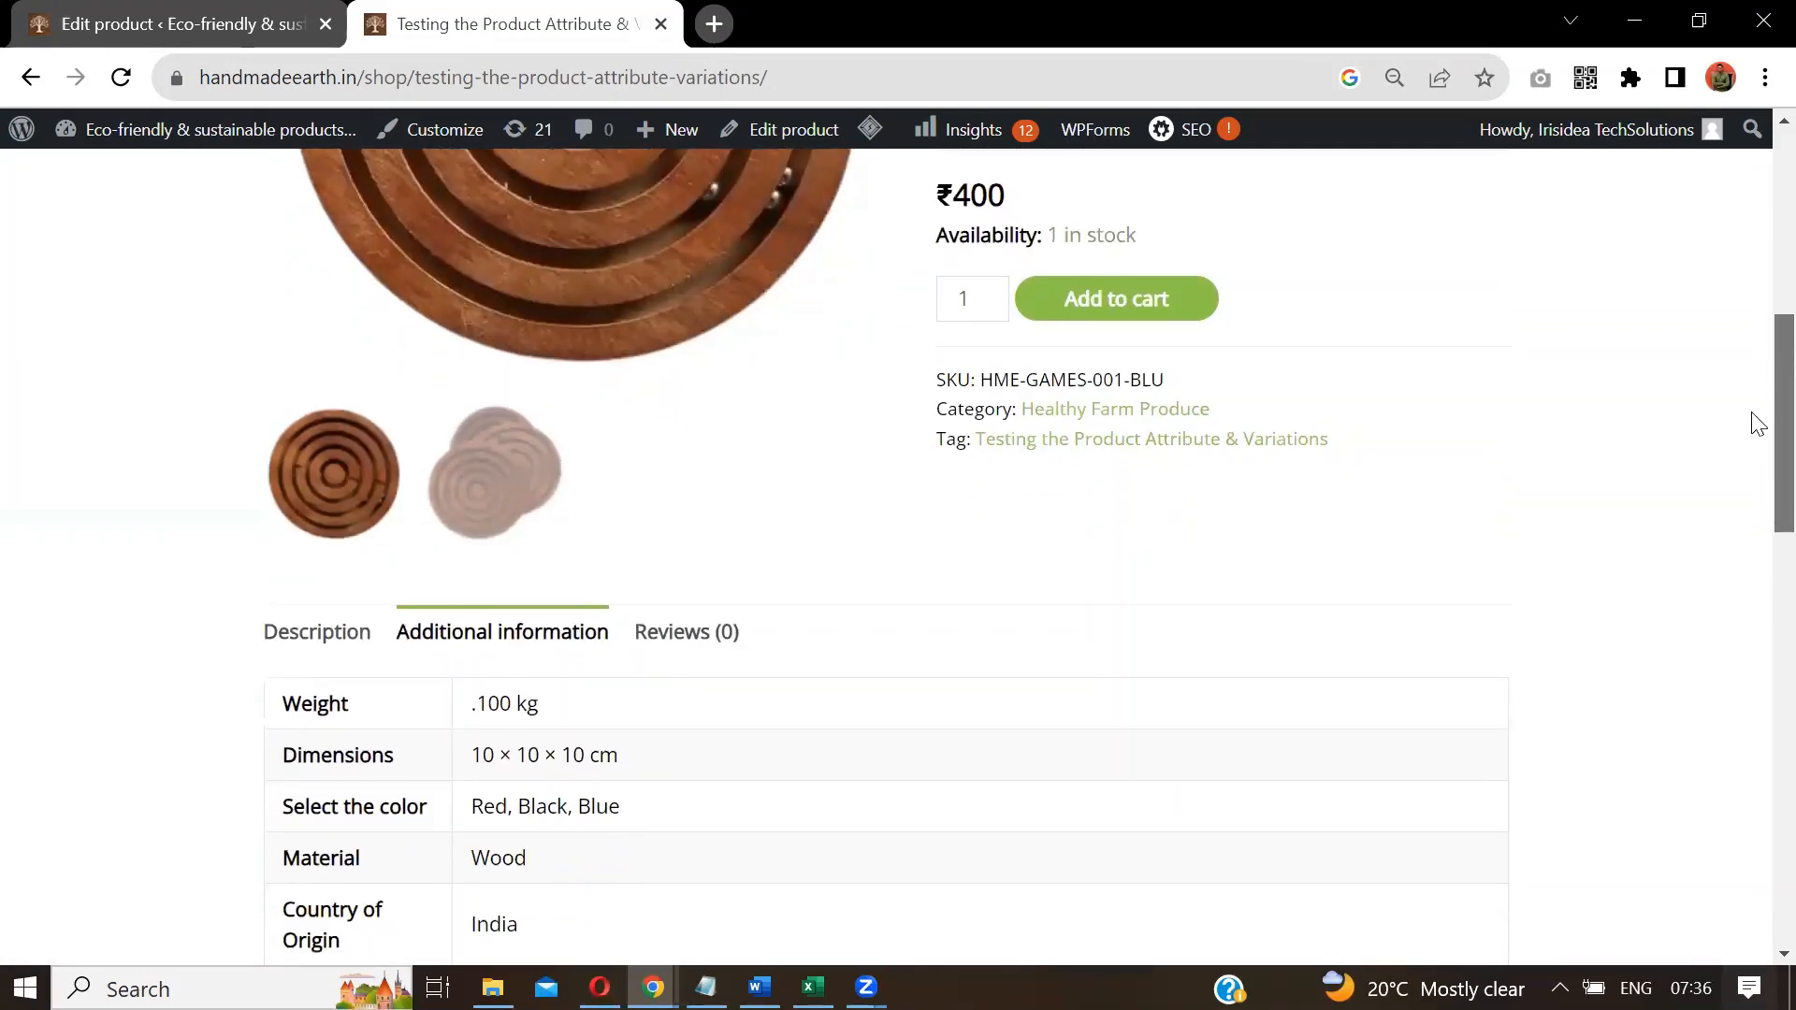
{"action": "scroll", "coordinate": [1756, 426], "scroll_direction": "down", "scroll_amount": 1}
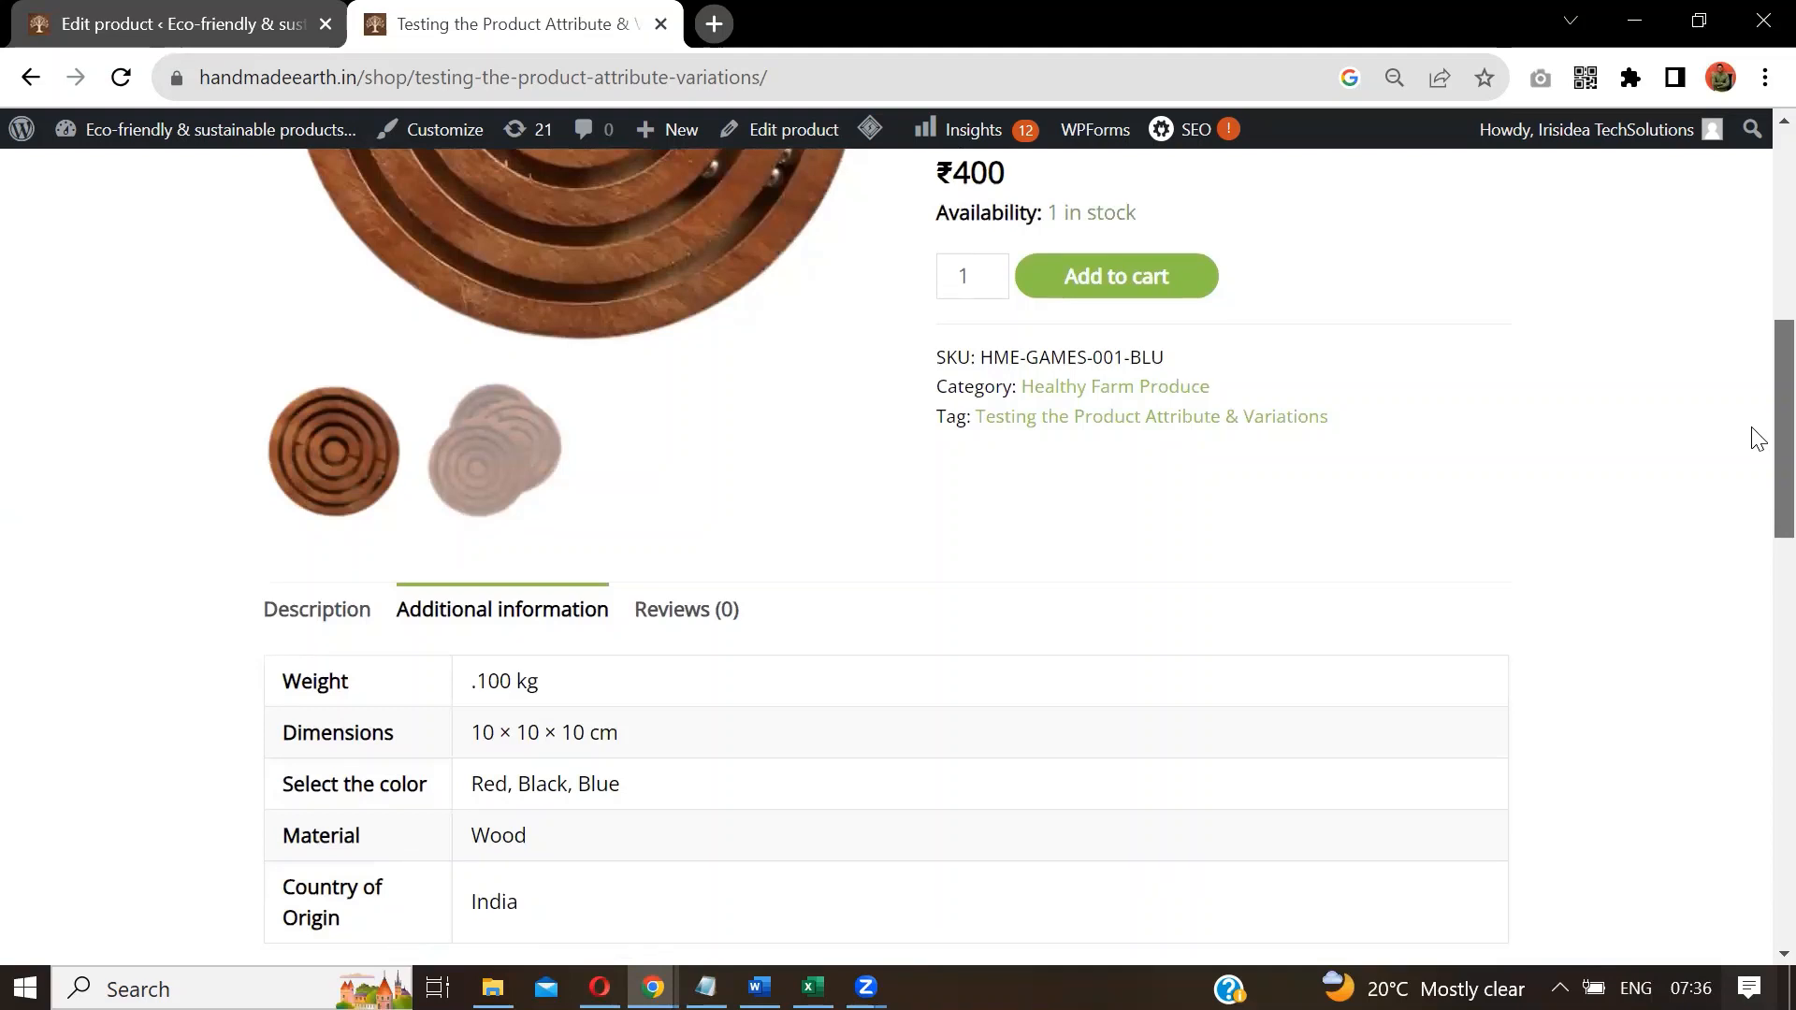
{"action": "scroll", "coordinate": [1757, 435], "scroll_direction": "down", "scroll_amount": 1}
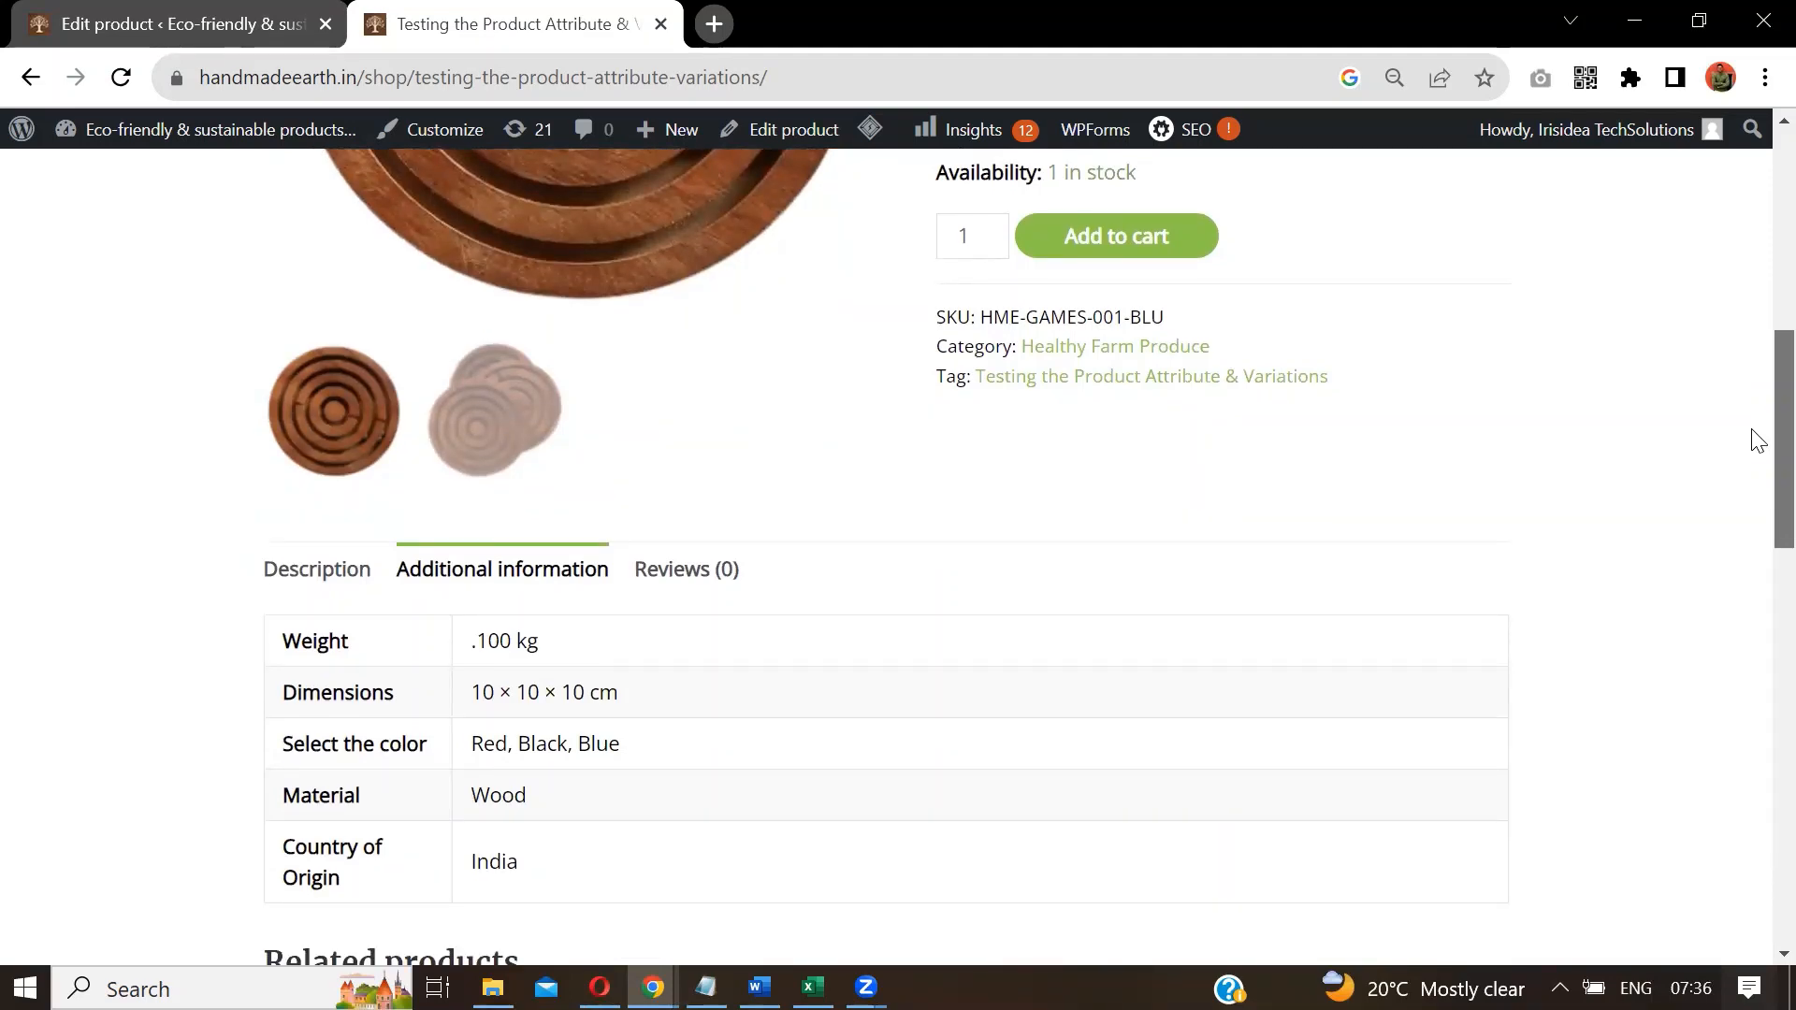
{"action": "scroll", "coordinate": [1757, 438], "scroll_direction": "up", "scroll_amount": 1}
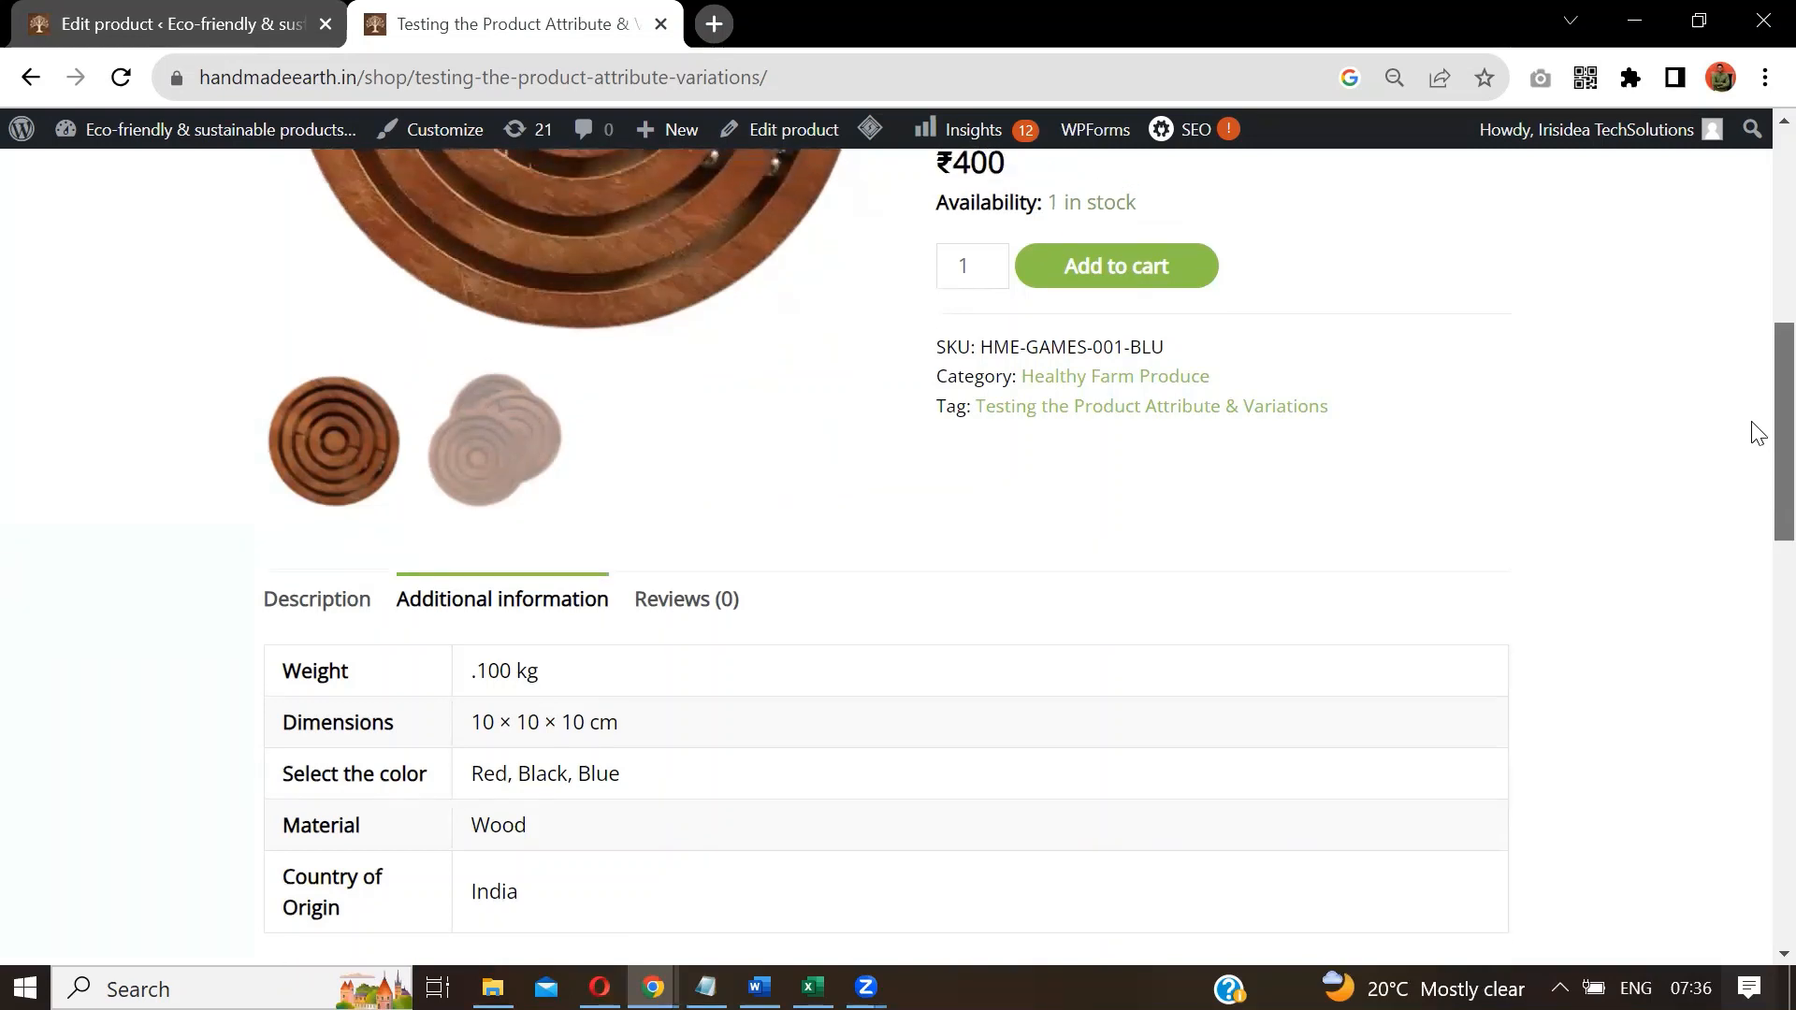
{"action": "scroll", "coordinate": [1756, 435], "scroll_direction": "down", "scroll_amount": 1}
{"action": "scroll", "coordinate": [1757, 421], "scroll_direction": "up", "scroll_amount": 2}
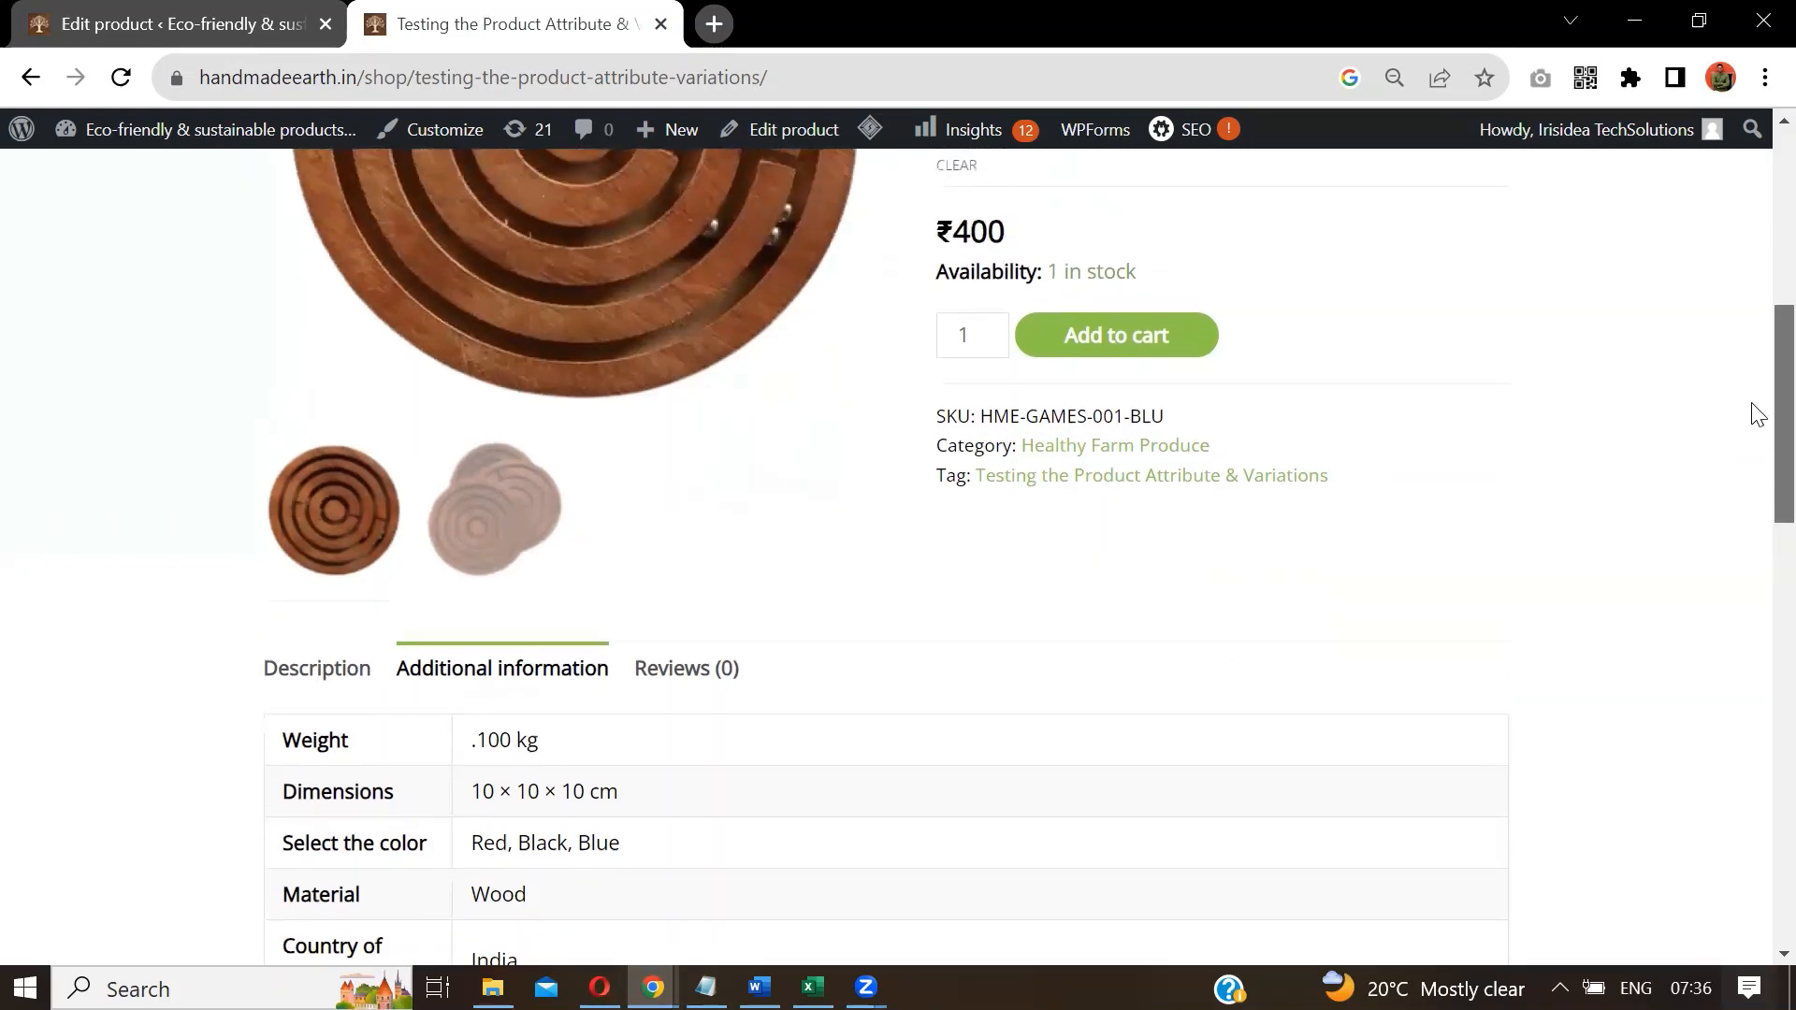
{"action": "scroll", "coordinate": [1754, 412], "scroll_direction": "down", "scroll_amount": 1}
{"action": "scroll", "coordinate": [1755, 407], "scroll_direction": "up", "scroll_amount": 2}
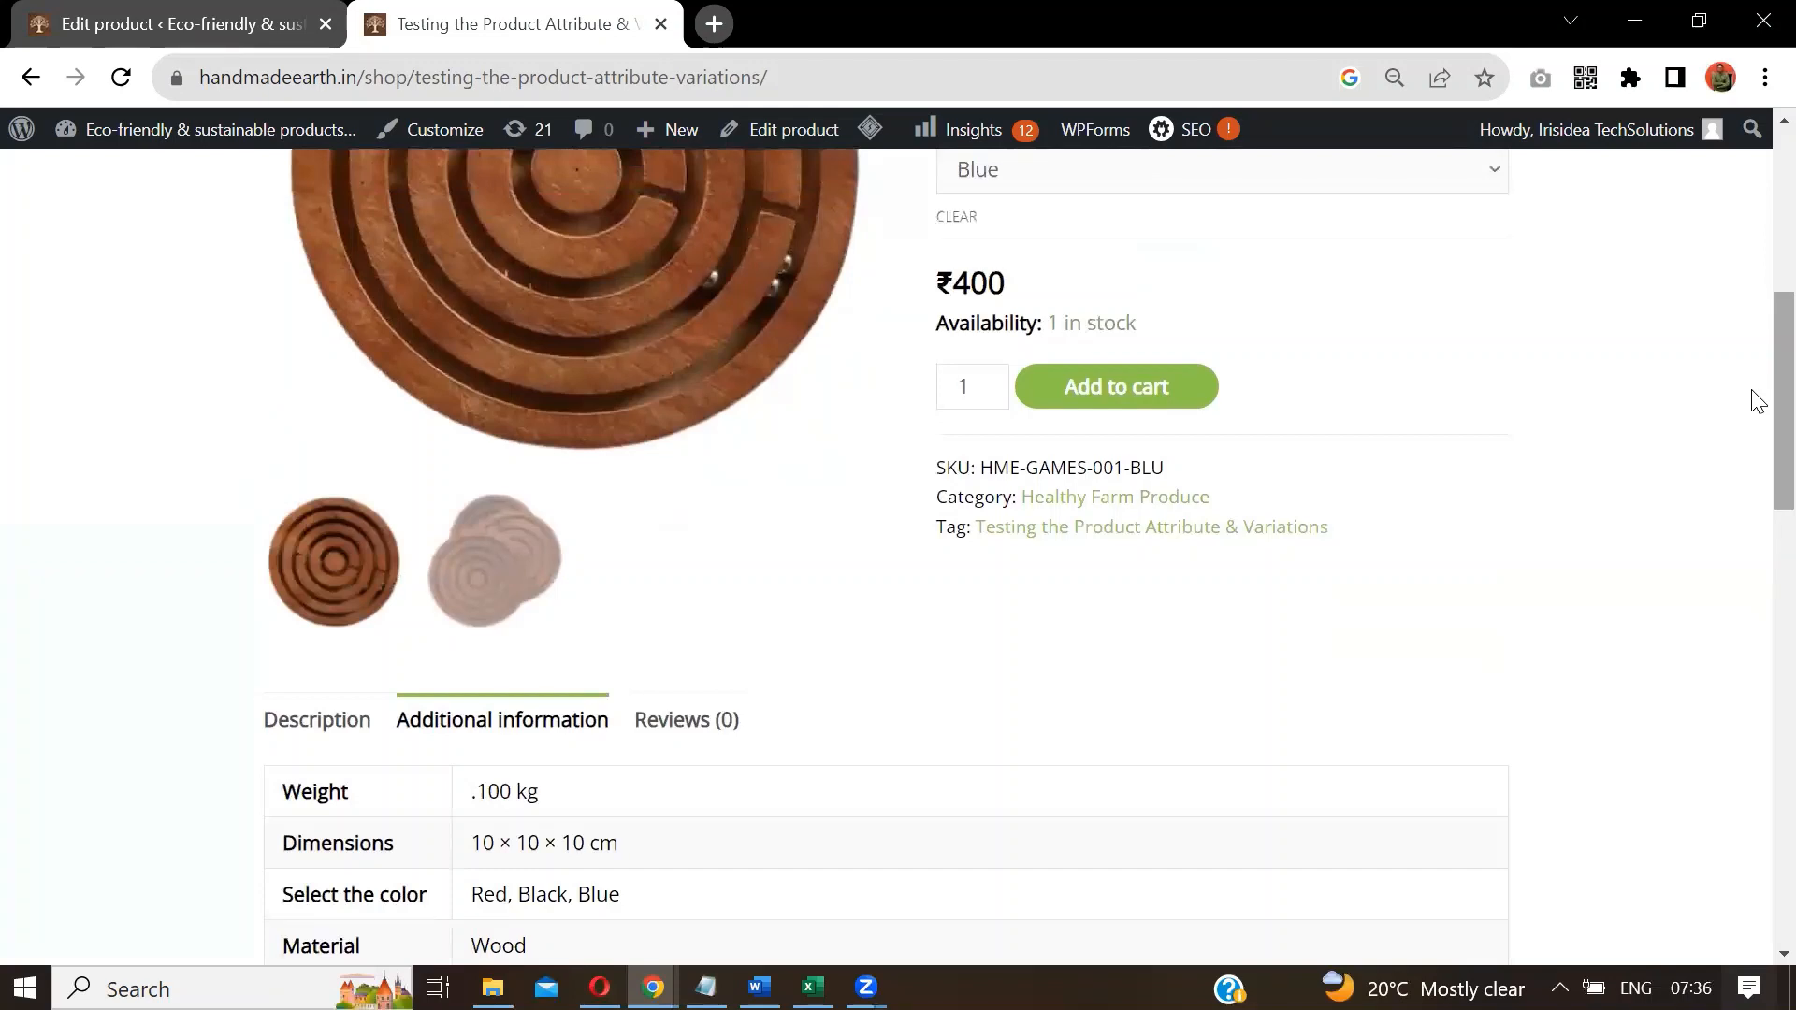
Choose the colour Red on the product page and check that variation's price and SKU.
{"action": "scroll", "coordinate": [1754, 398], "scroll_direction": "up", "scroll_amount": 1}
{"action": "left_click", "coordinate": [1143, 213]}
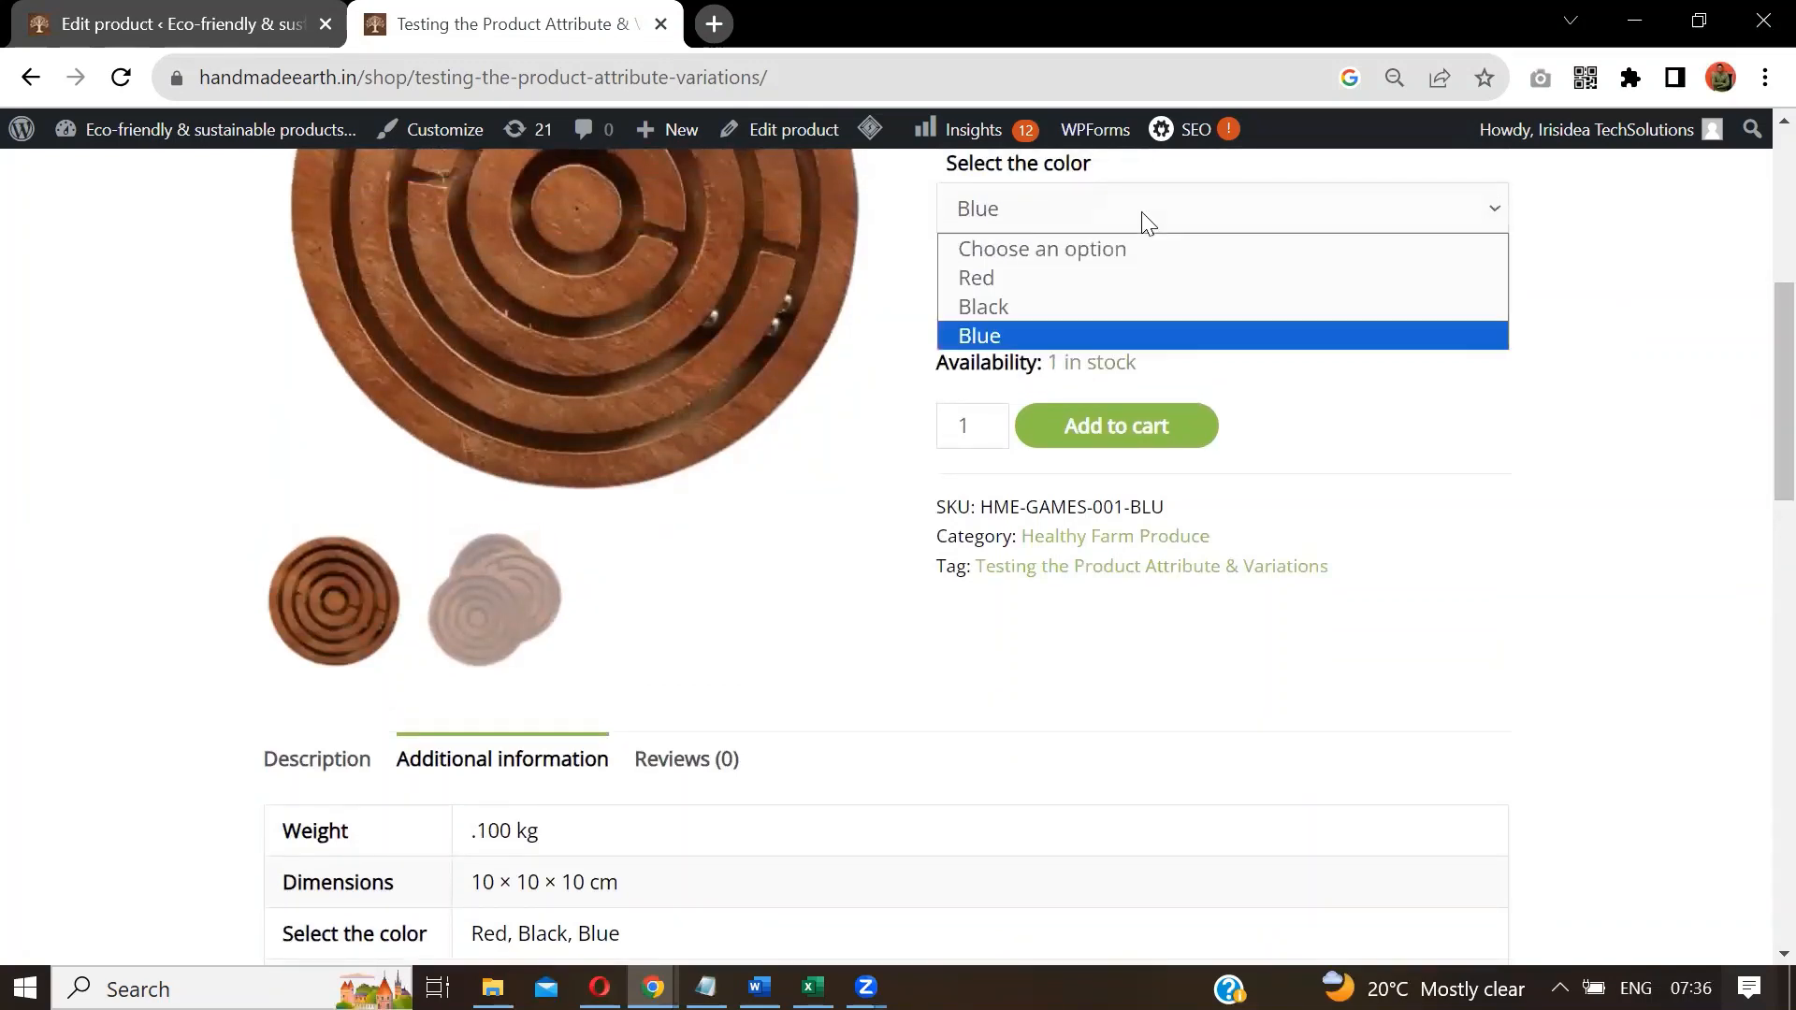
{"action": "left_click", "coordinate": [1104, 277]}
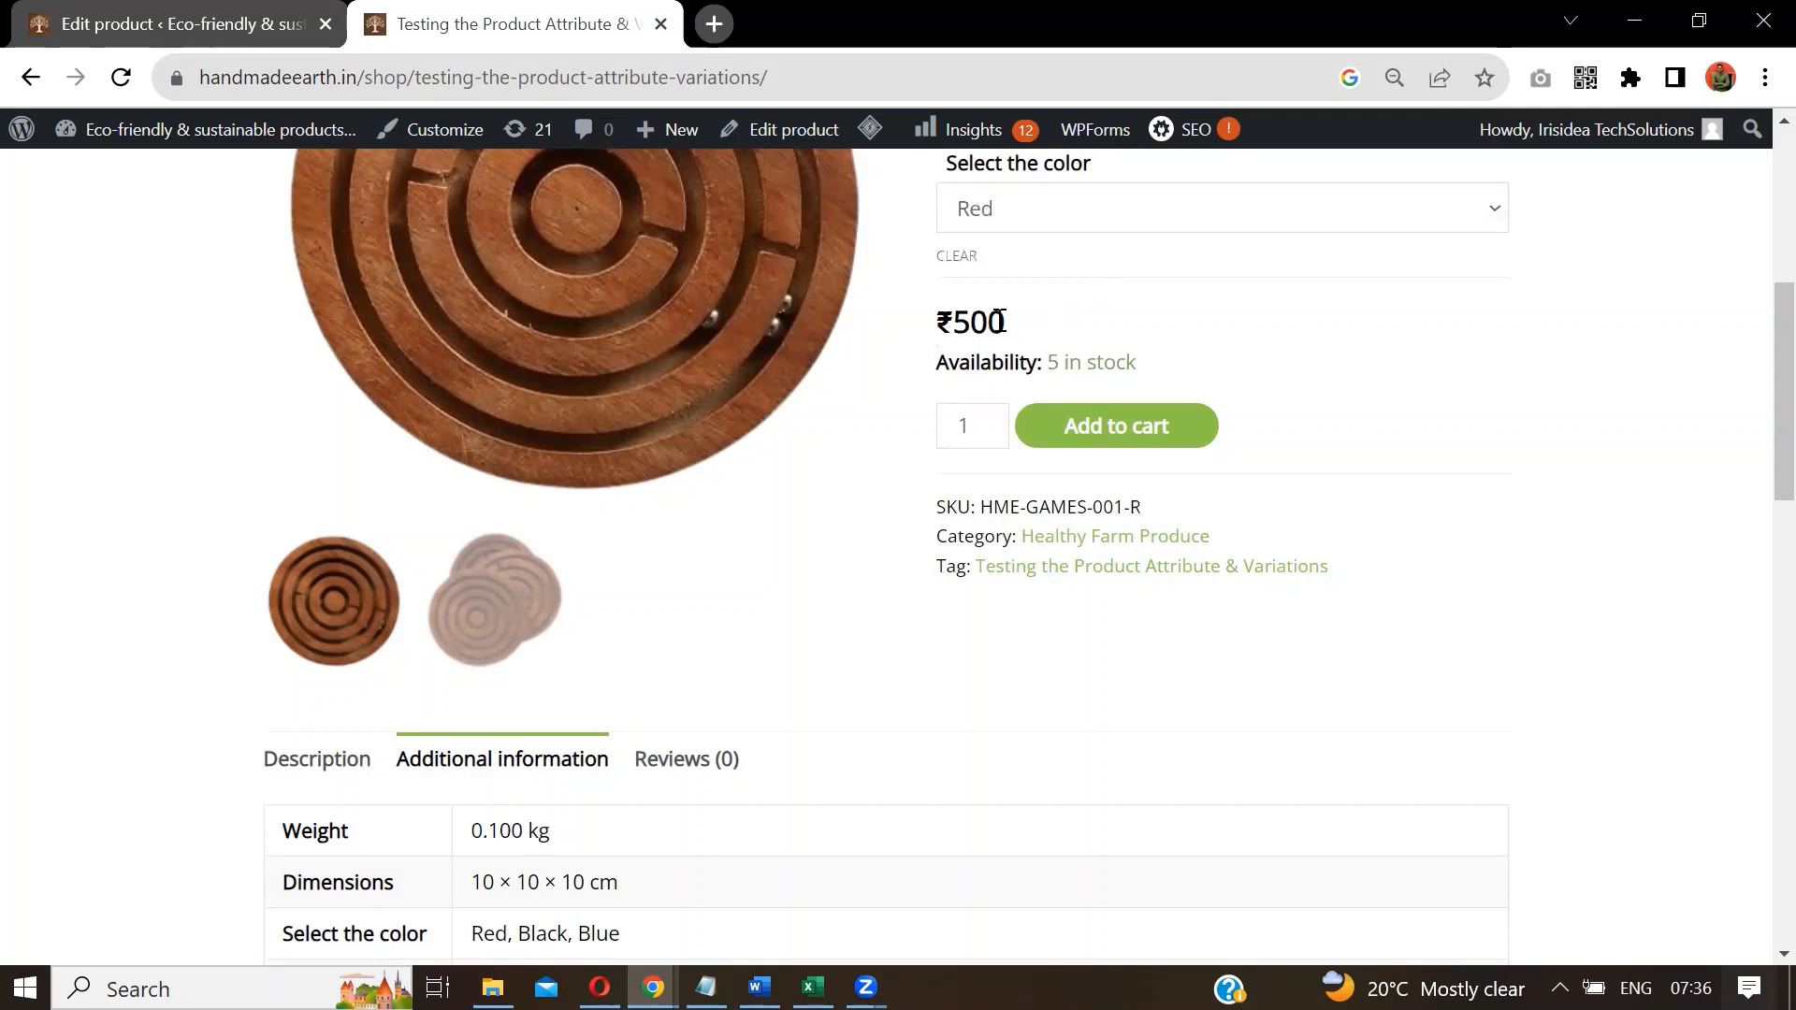
{"action": "left_click_drag", "start_coordinate": [1005, 321], "coordinate": [936, 323]}
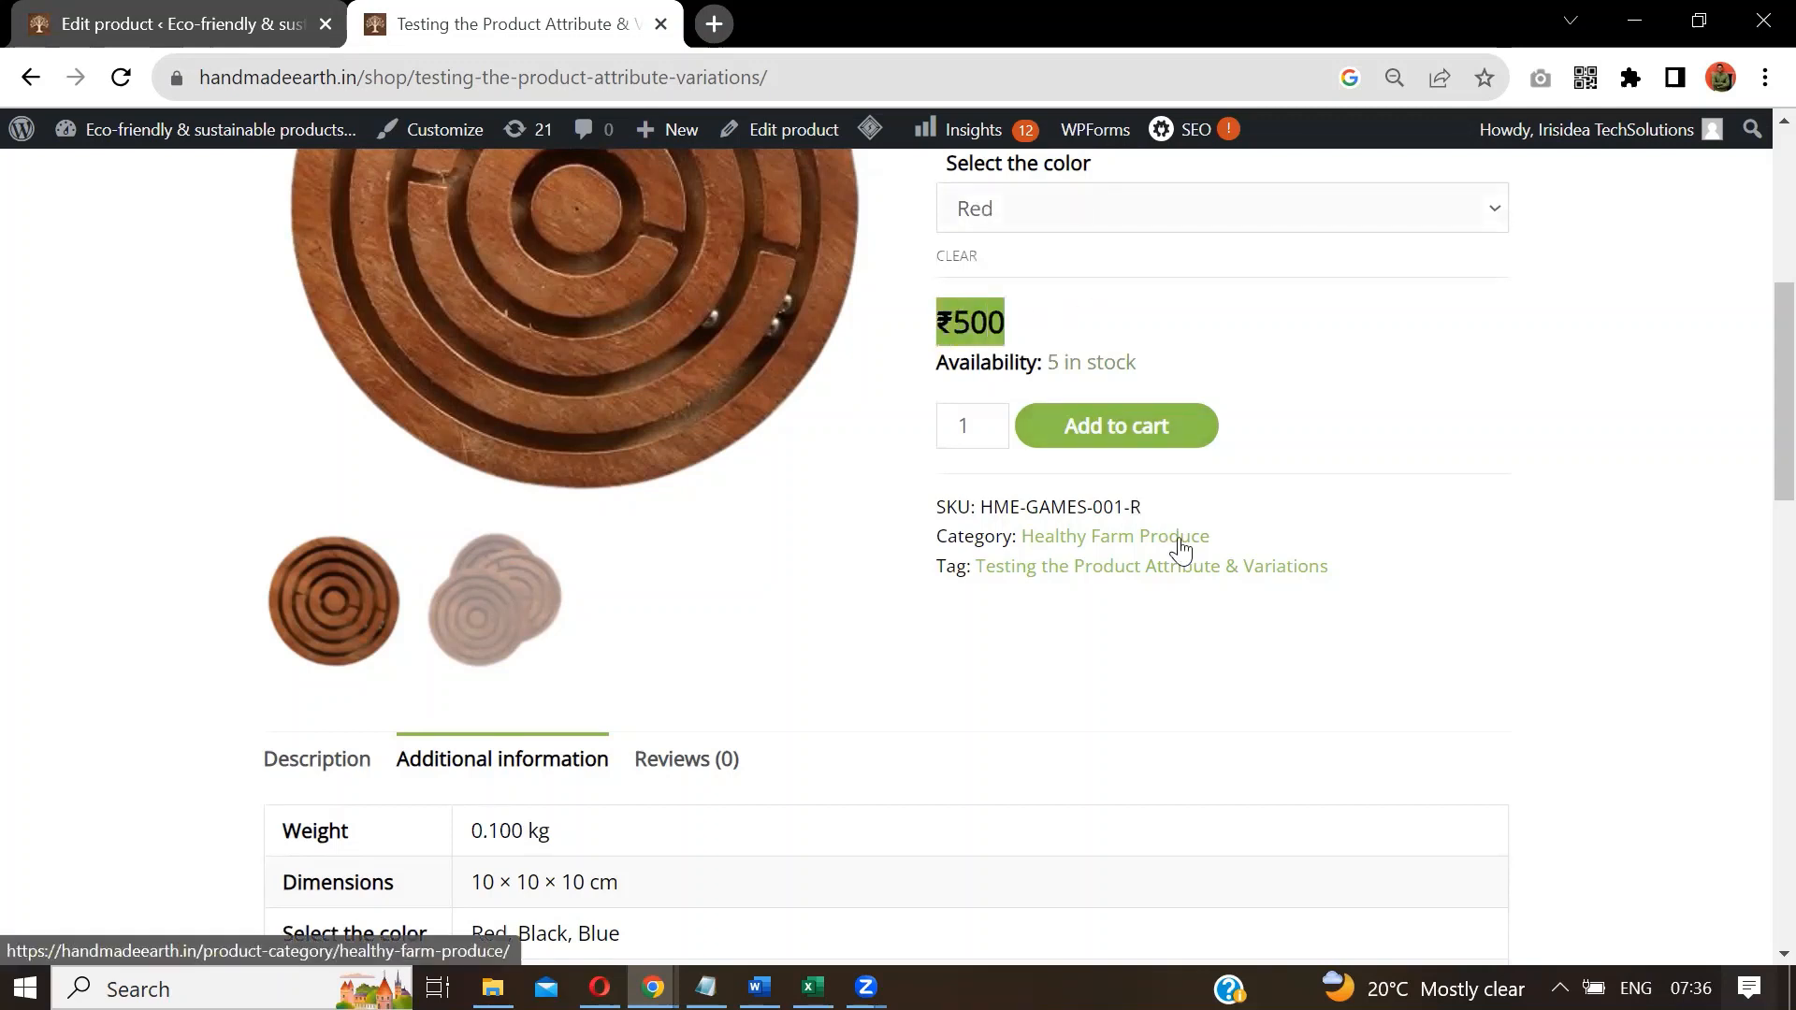
{"action": "left_click_drag", "start_coordinate": [1143, 508], "coordinate": [980, 515]}
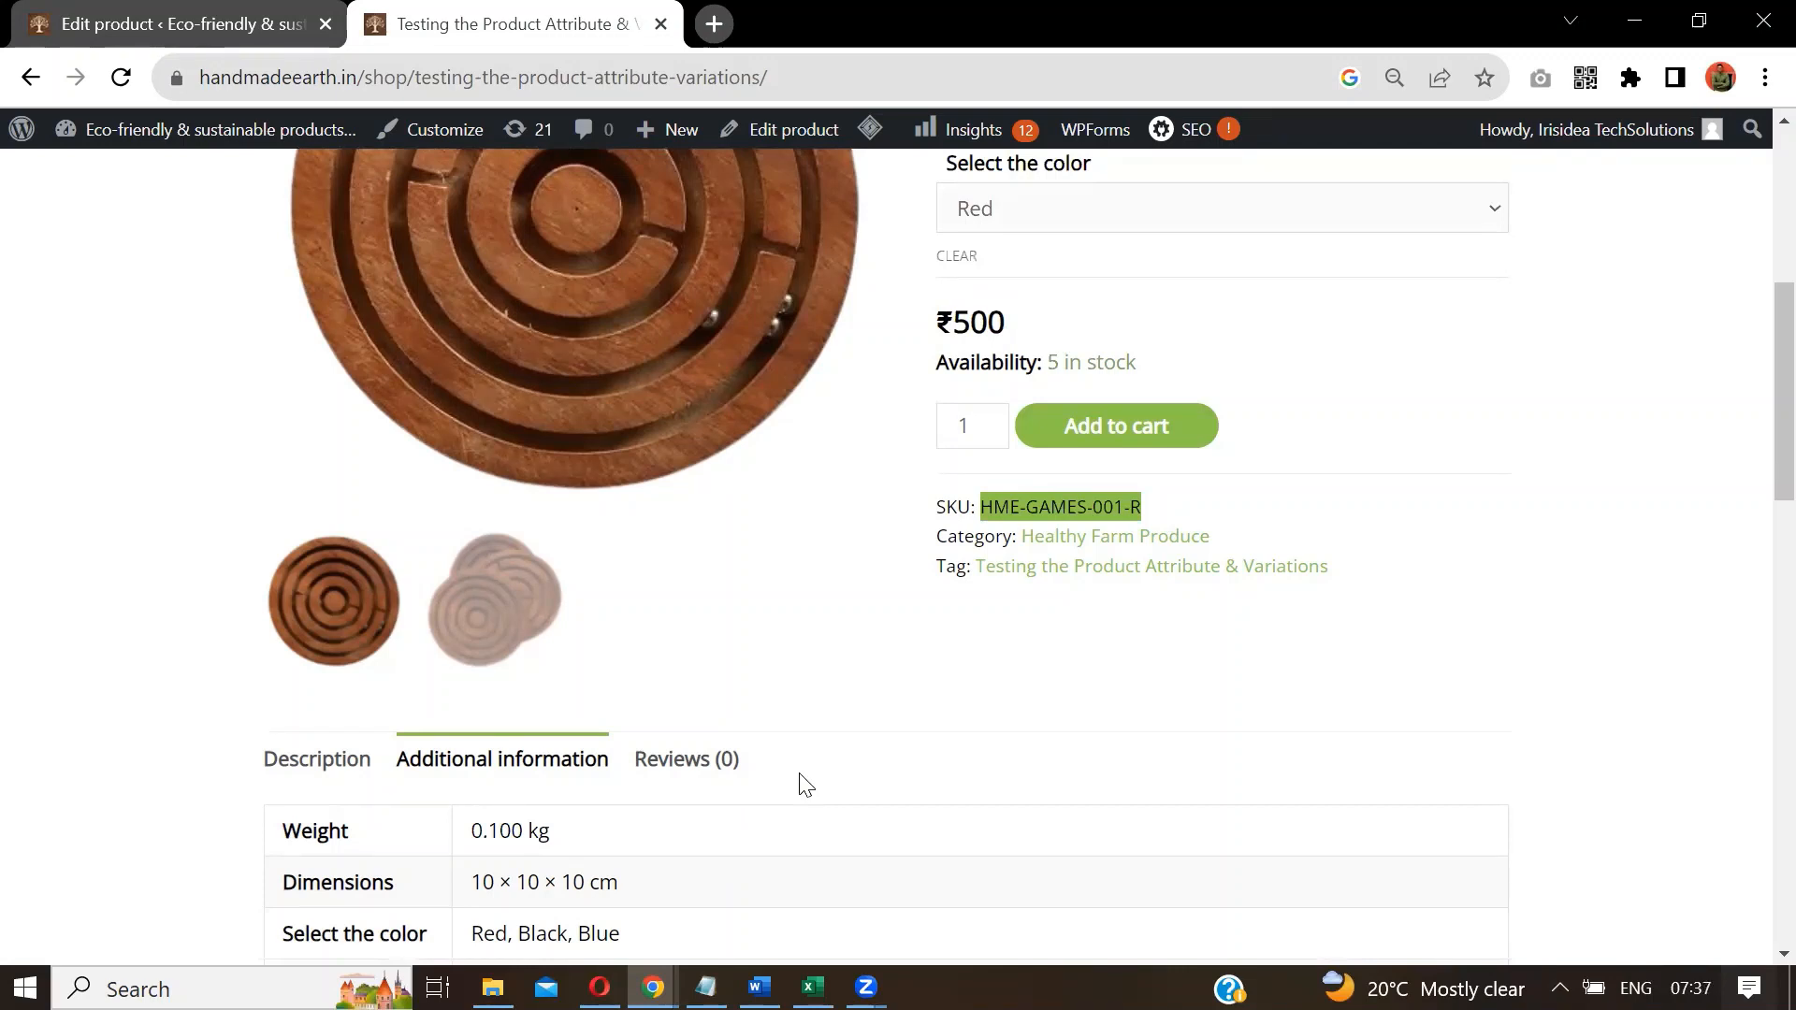
Switch the product's colour between Black, Red and Blue, ending on Red, to compare each variation's price, stock and SKU.
{"action": "left_click", "coordinate": [1166, 217]}
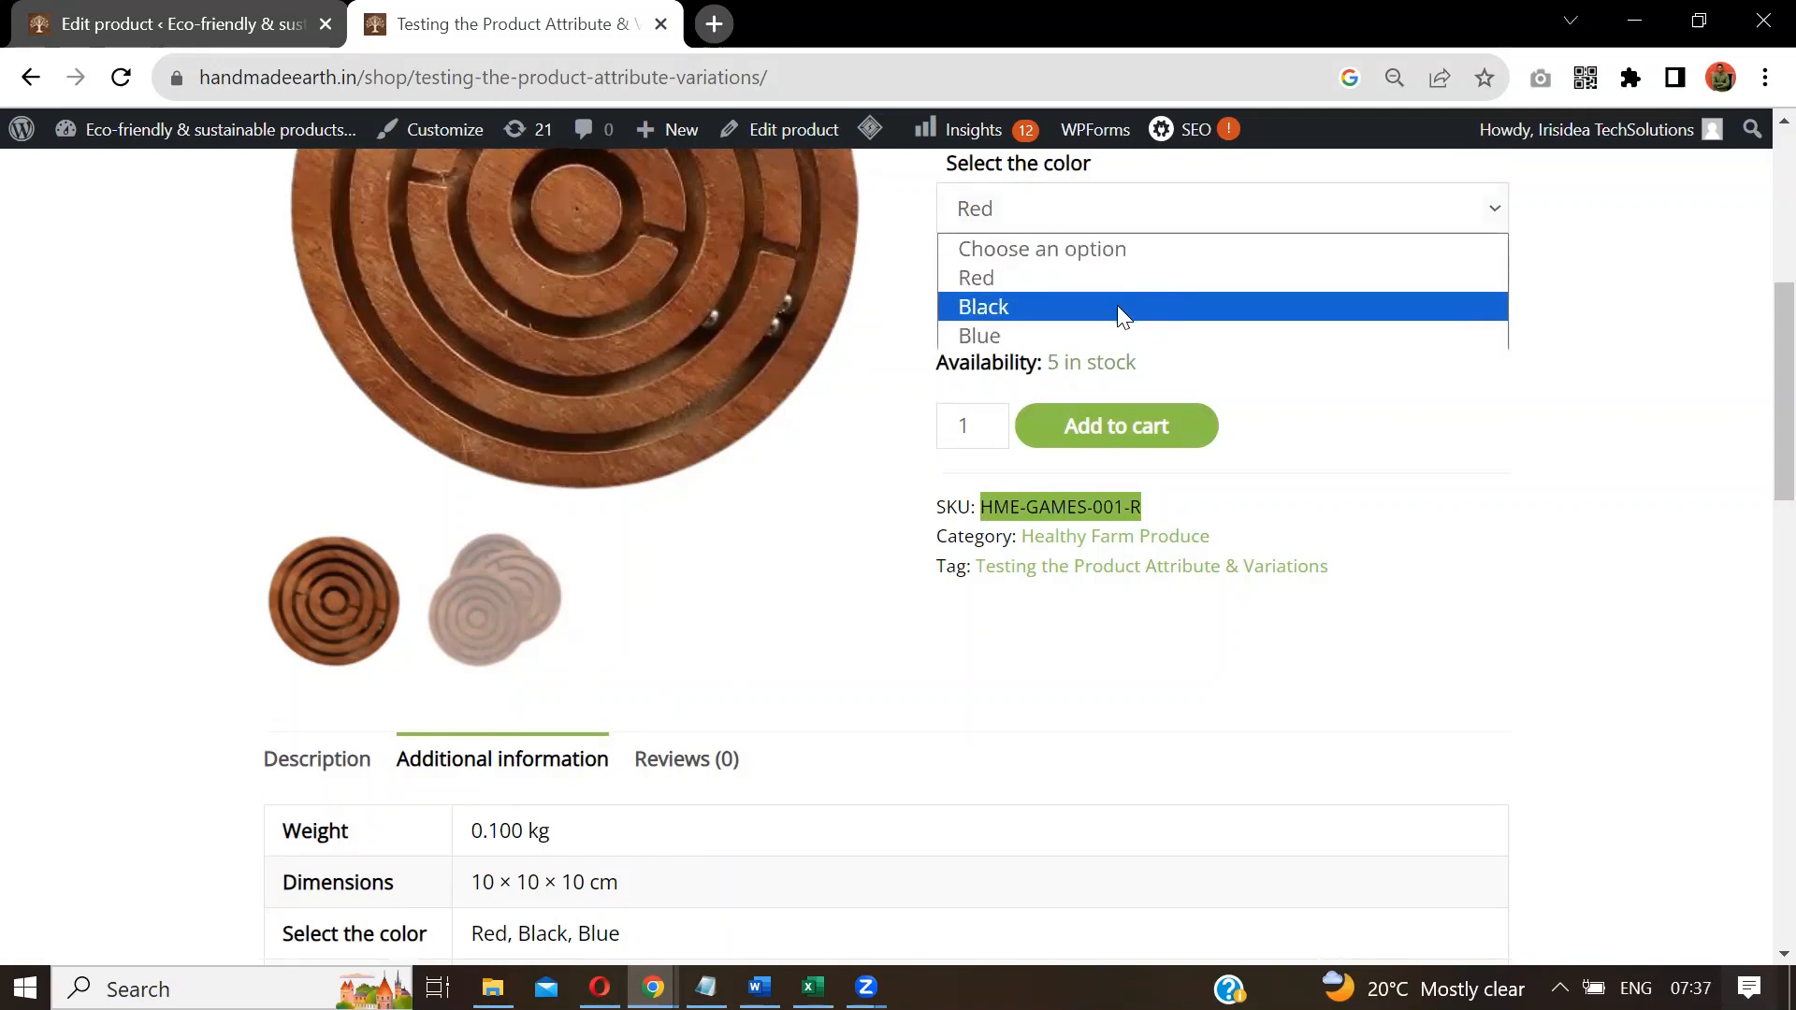
{"action": "left_click", "coordinate": [1117, 307]}
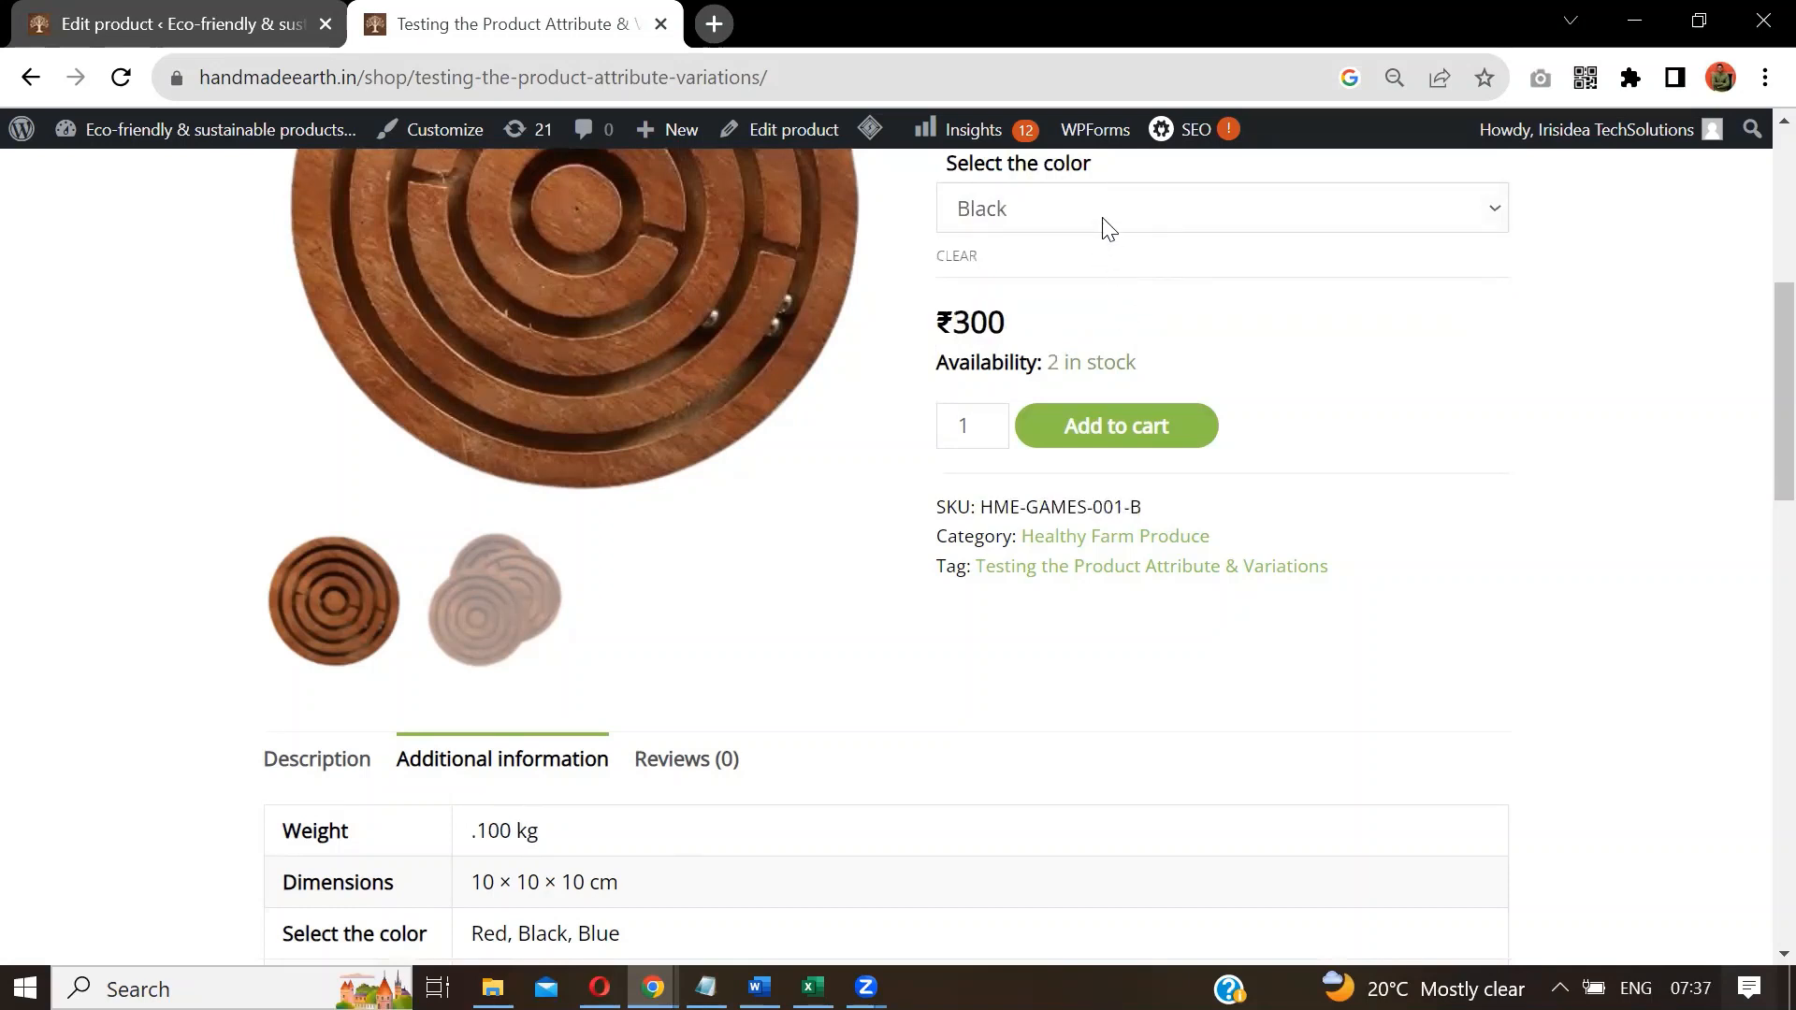
{"action": "left_click", "coordinate": [1106, 222]}
{"action": "left_click", "coordinate": [1080, 277]}
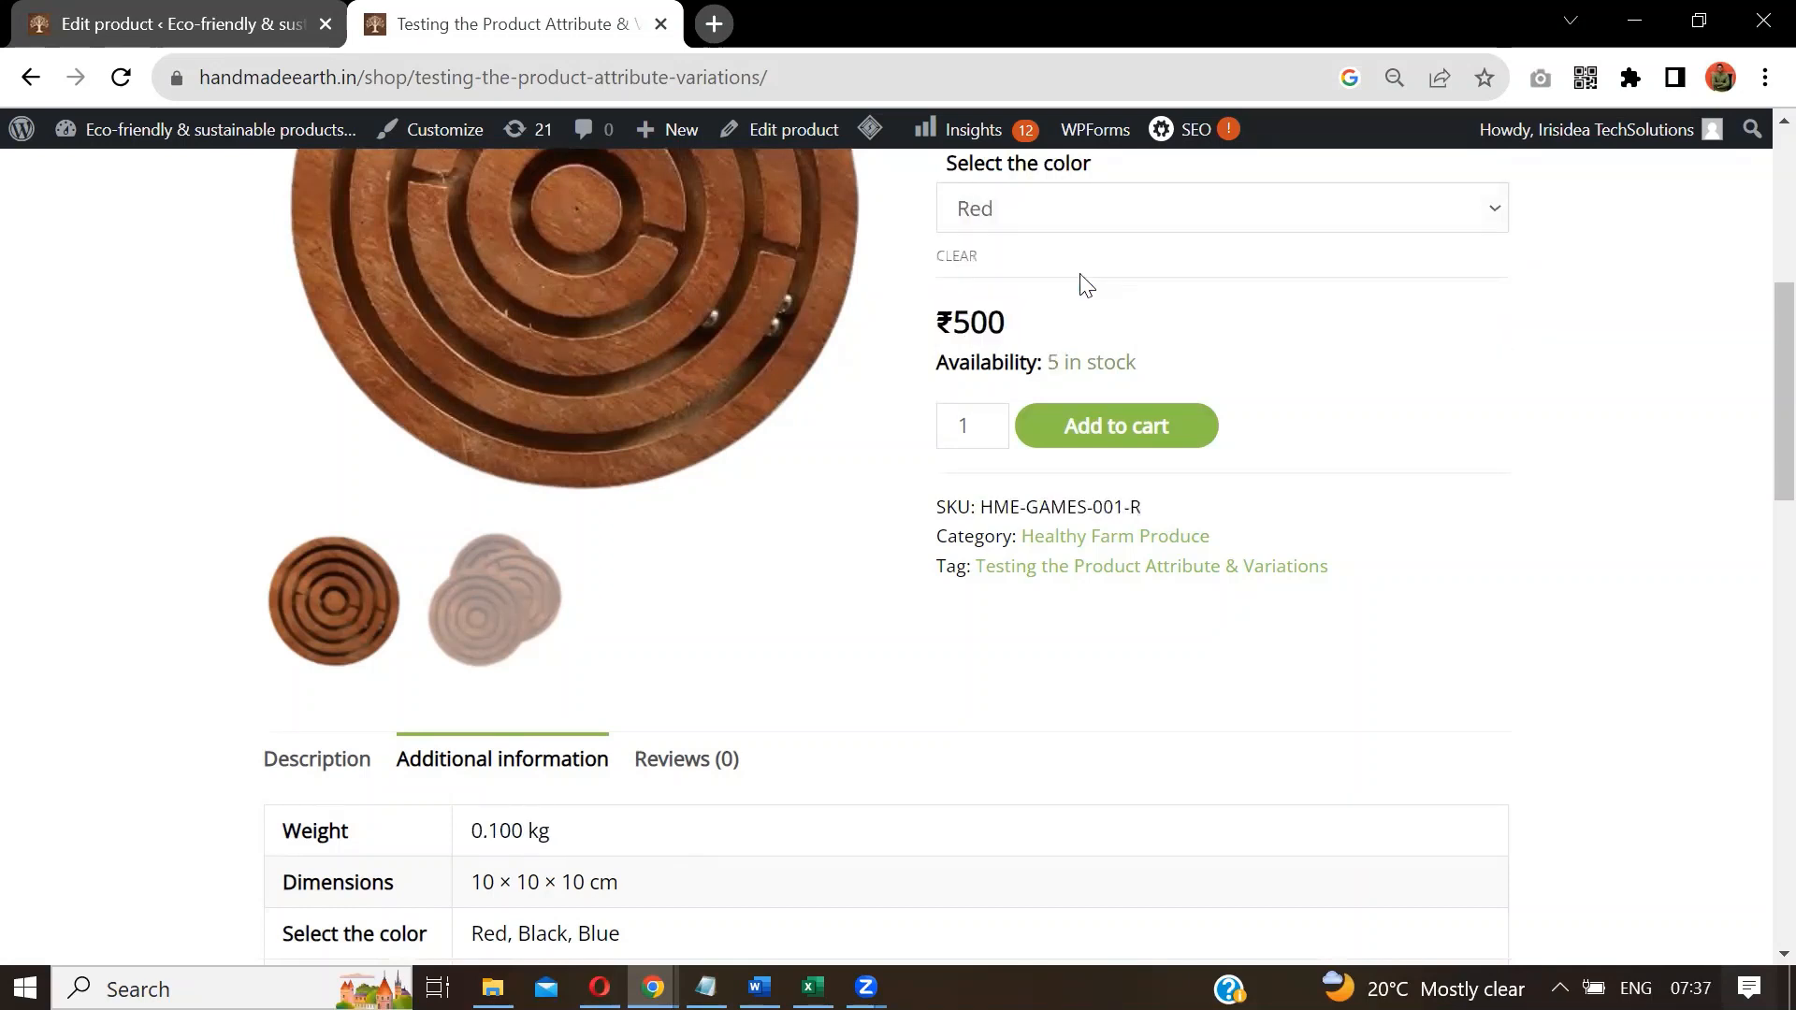
{"action": "left_click", "coordinate": [1109, 222]}
{"action": "left_click", "coordinate": [1091, 332]}
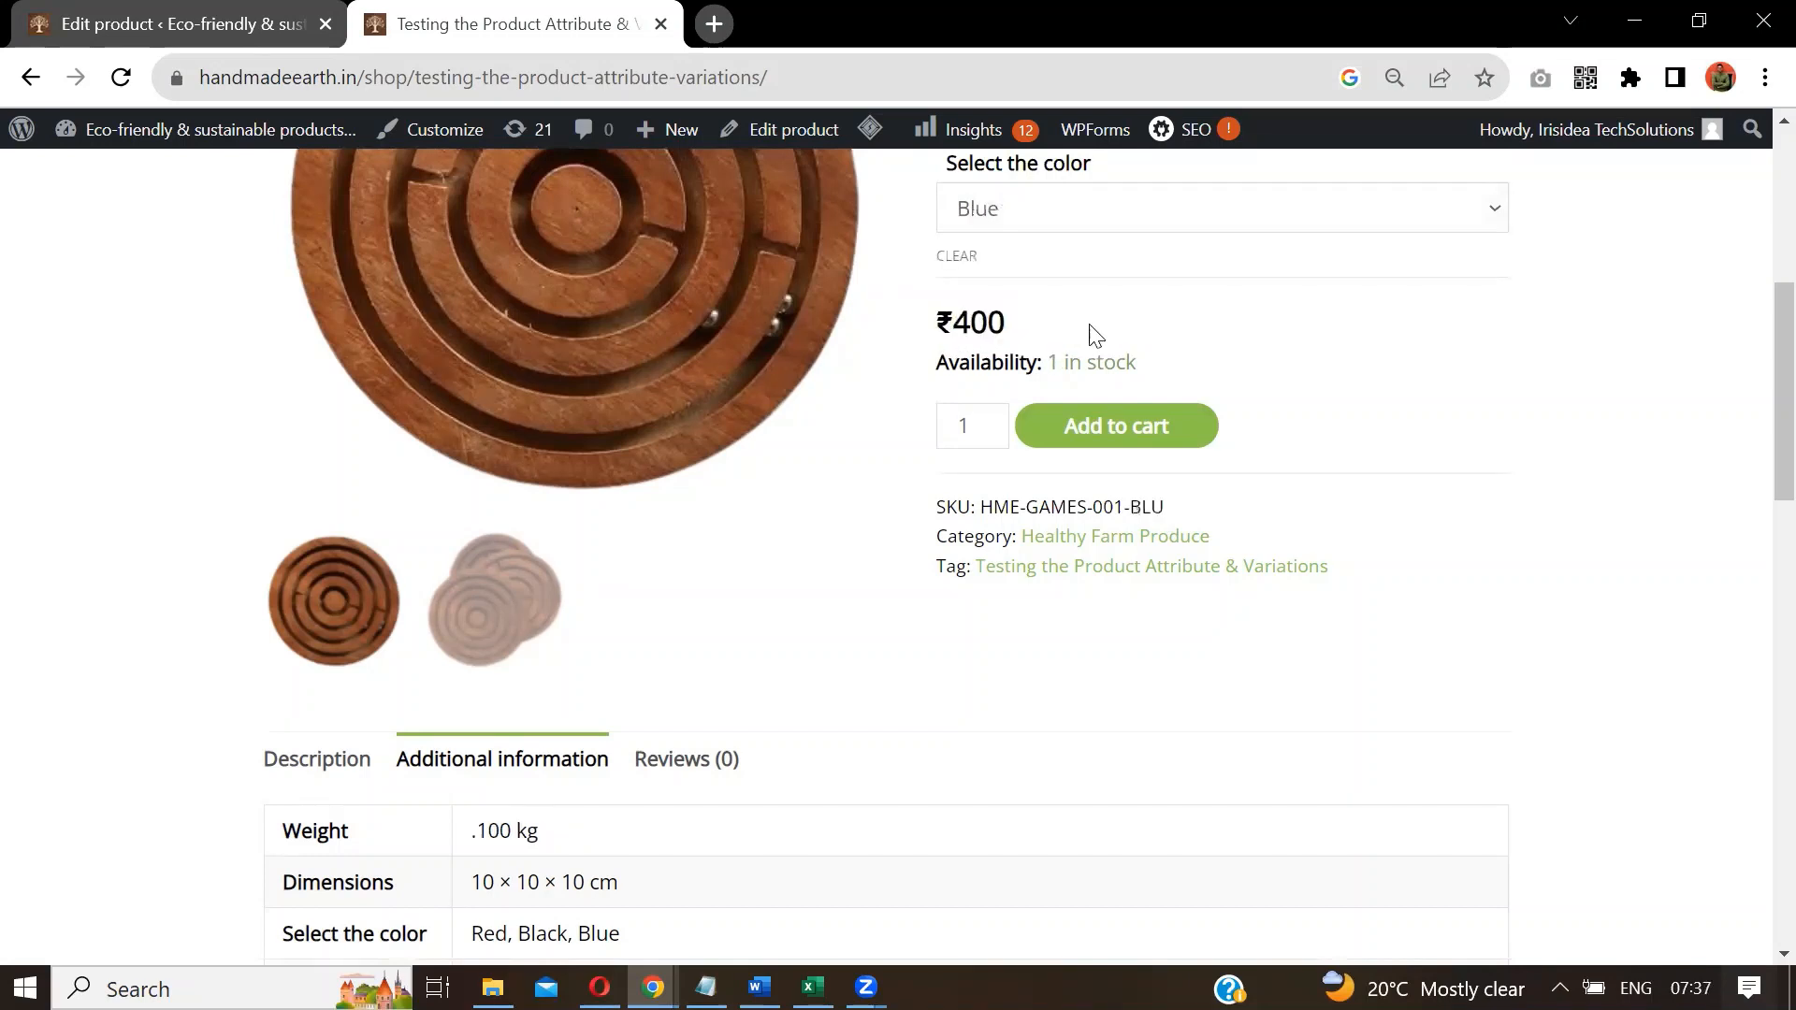
{"action": "left_click", "coordinate": [1075, 212]}
{"action": "left_click", "coordinate": [1060, 306]}
{"action": "left_click", "coordinate": [1081, 216]}
{"action": "left_click", "coordinate": [1061, 275]}
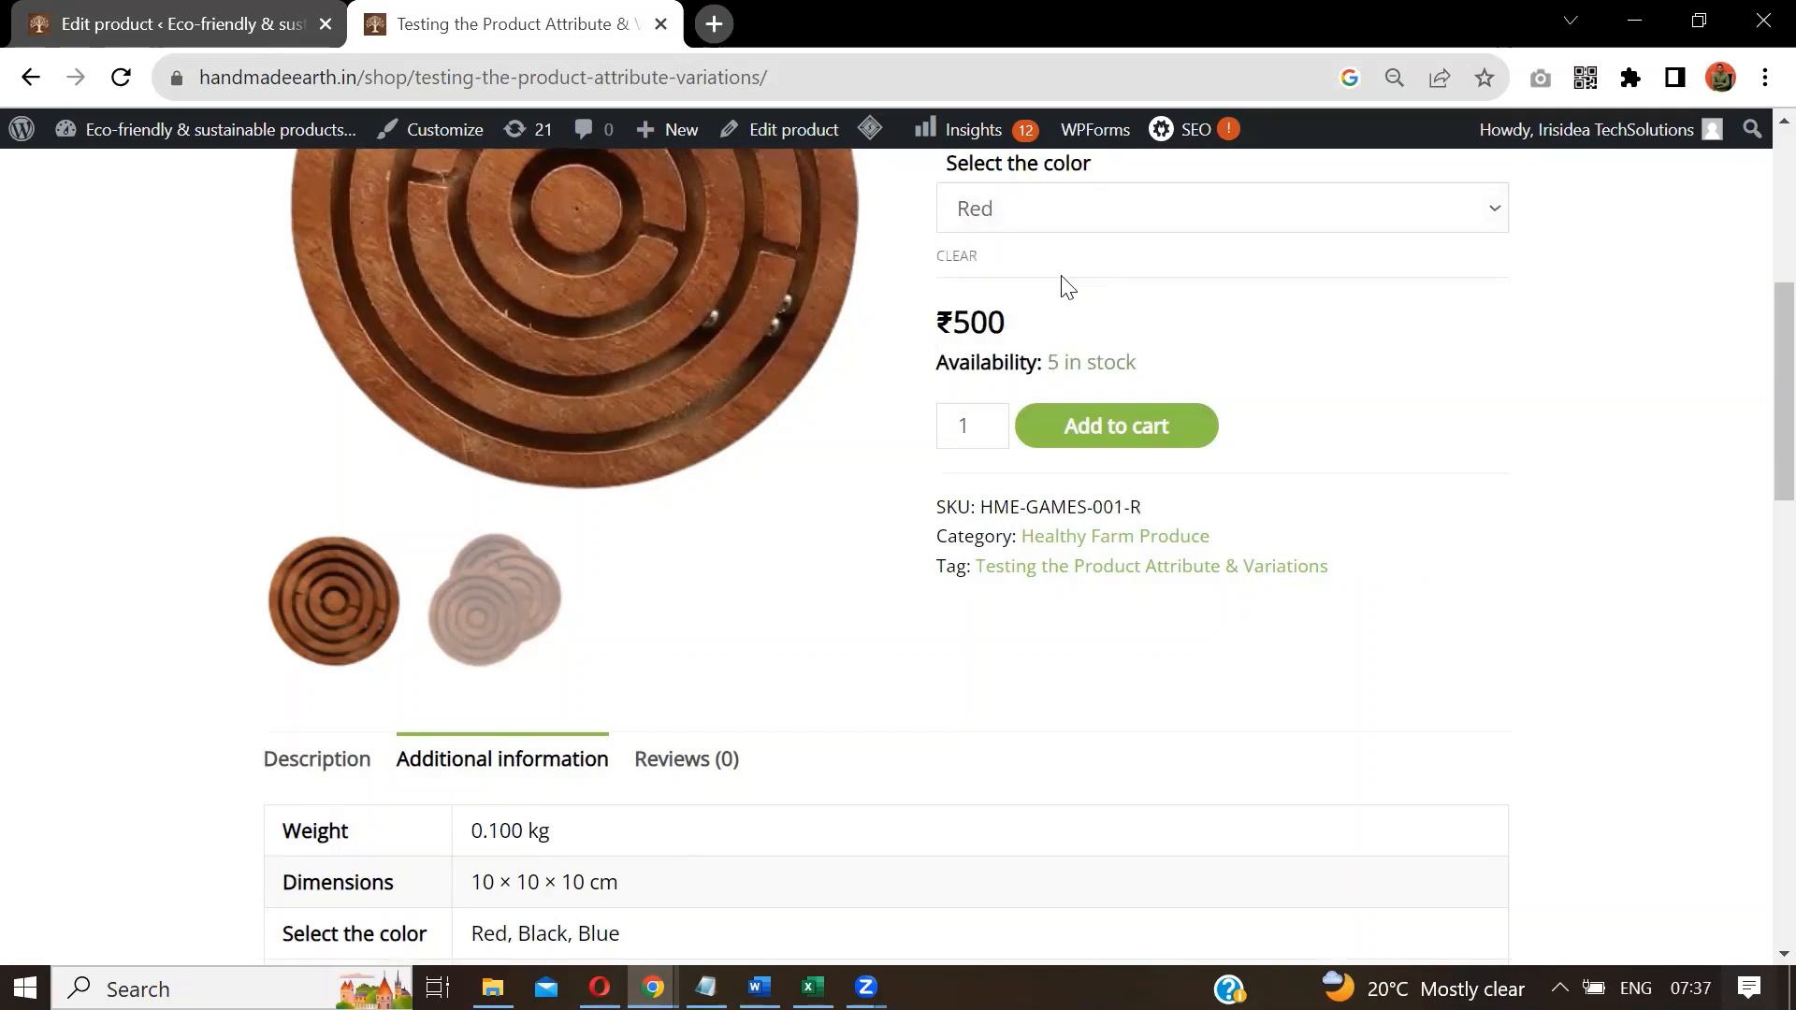
{"action": "left_click_drag", "start_coordinate": [1757, 323], "coordinate": [1757, 292]}
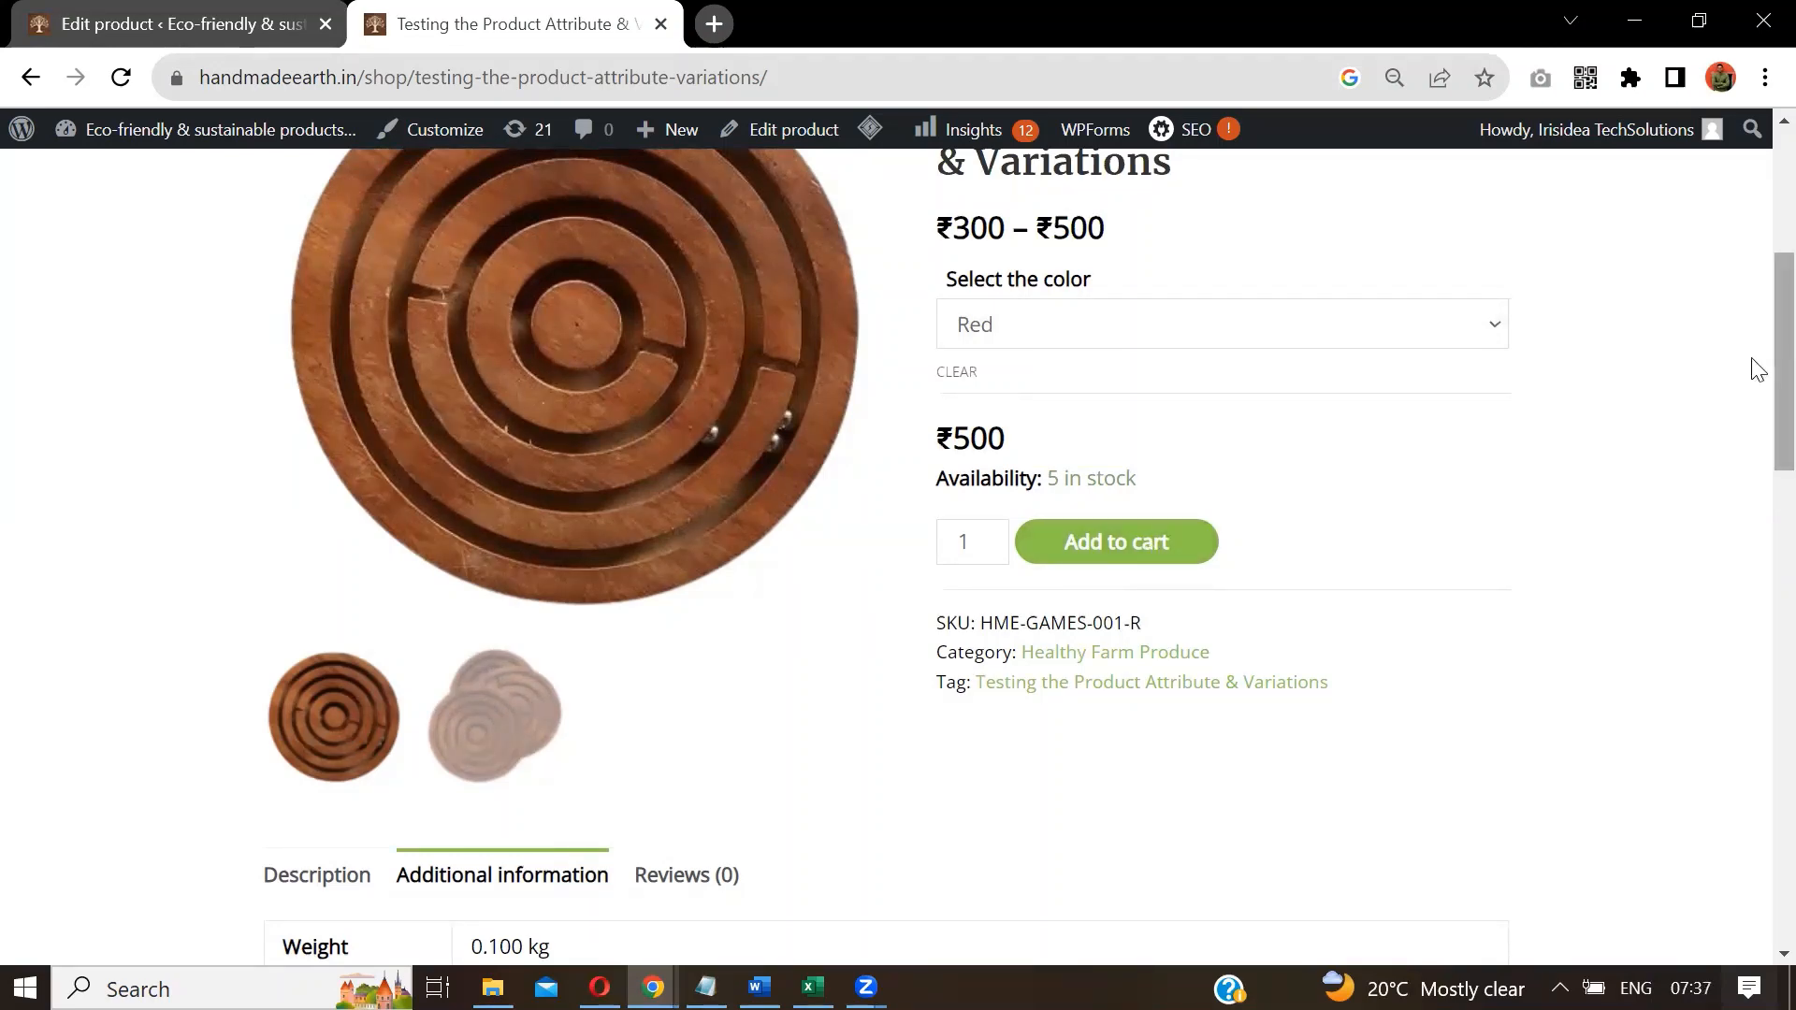
{"action": "left_click_drag", "start_coordinate": [1753, 357], "coordinate": [1753, 319]}
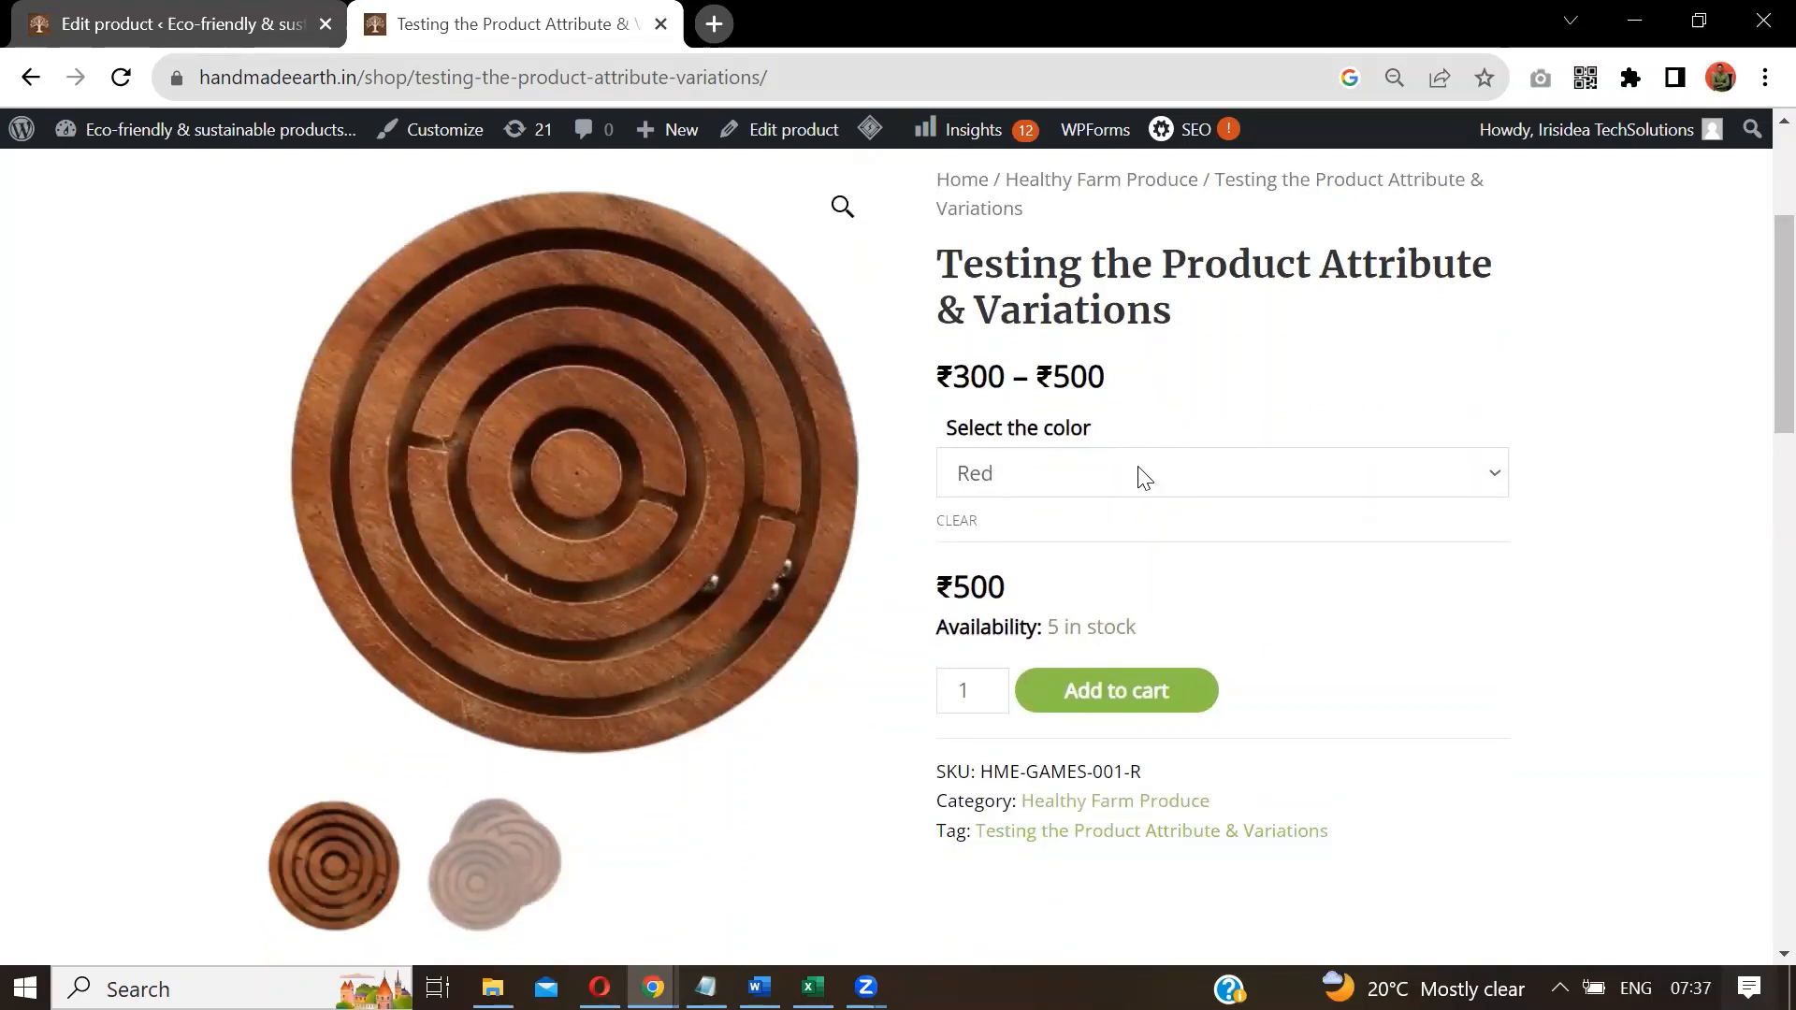
Open the store's list of product attributes from the product editor and examine the defined attributes and their terms.
{"action": "left_click", "coordinate": [217, 13]}
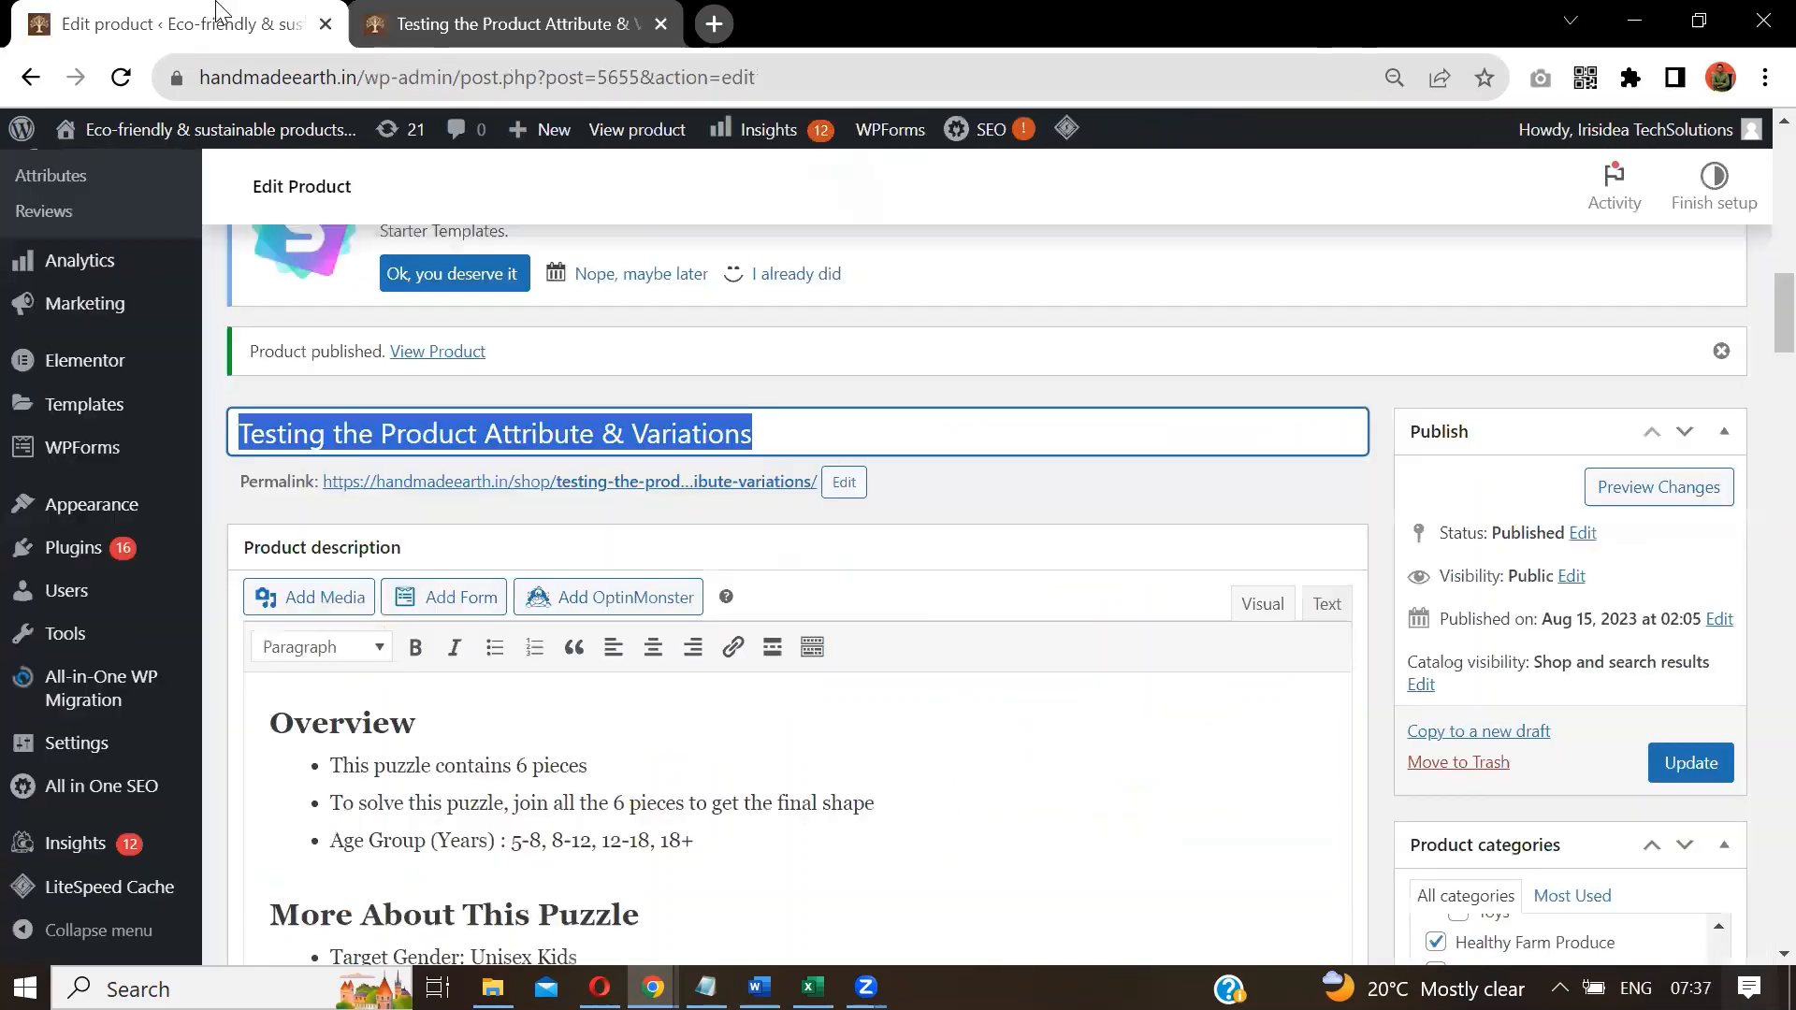
{"action": "left_click", "coordinate": [938, 366]}
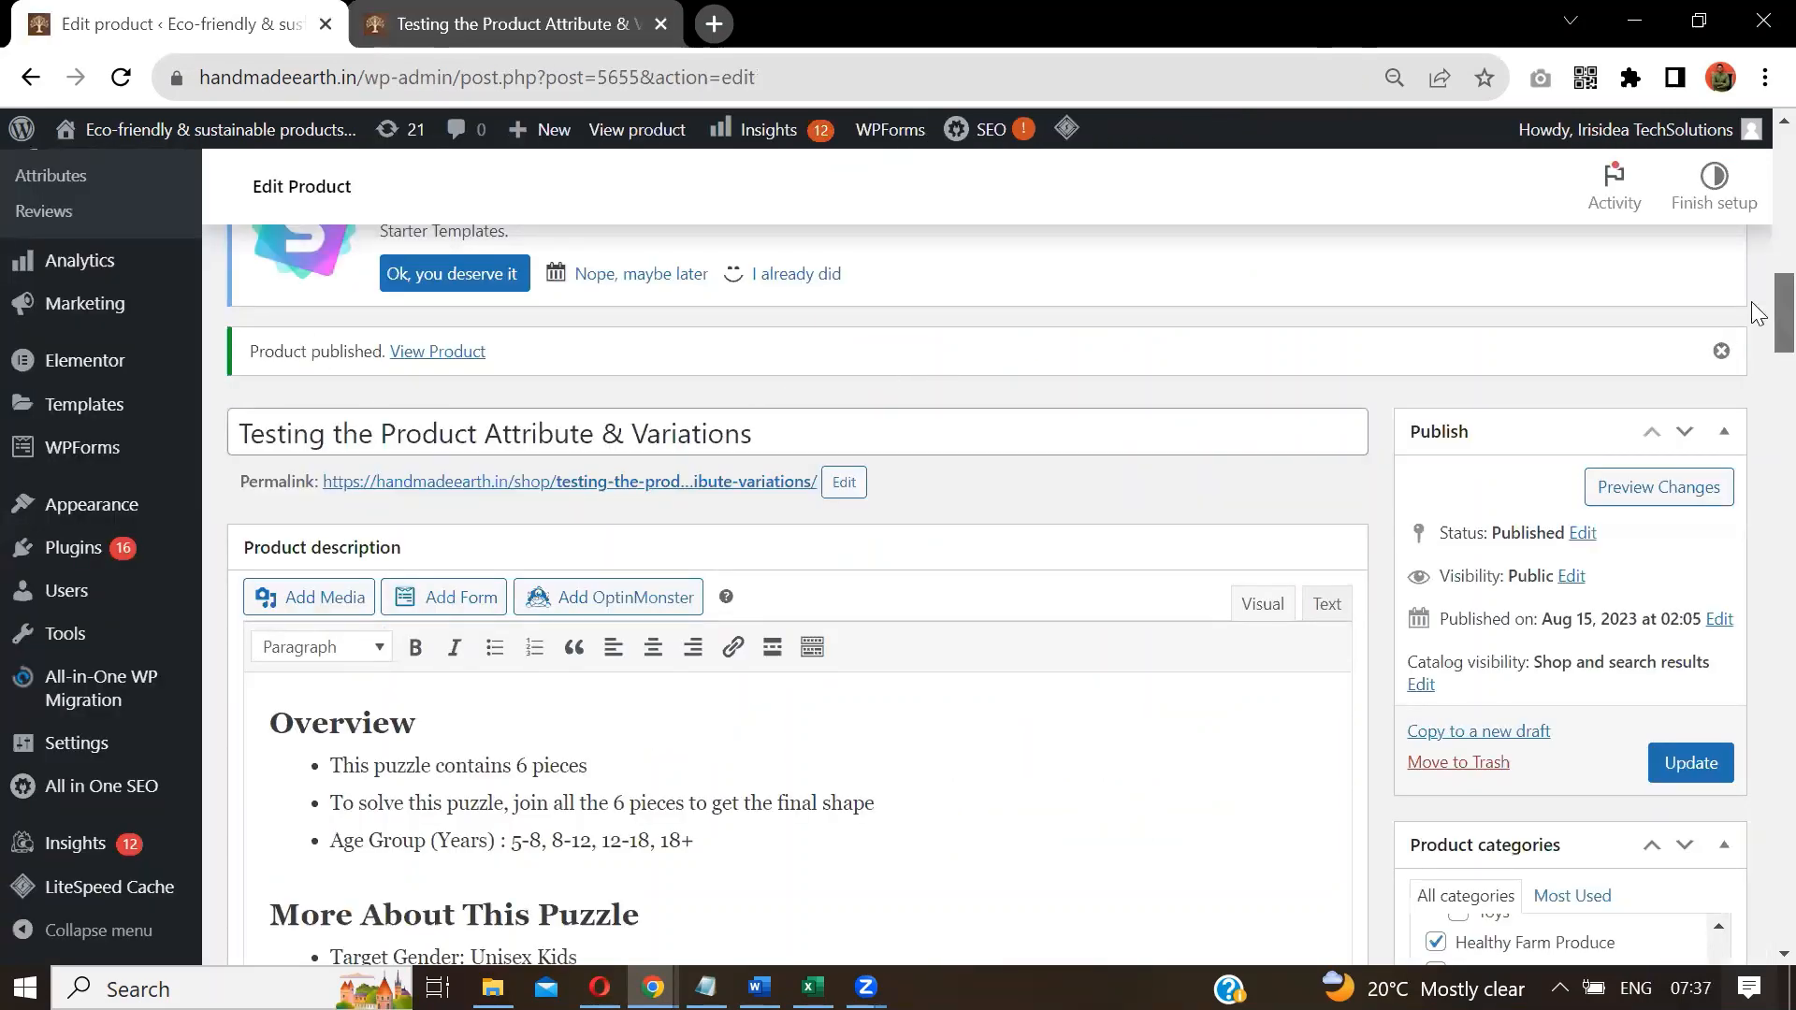
{"action": "scroll", "coordinate": [1754, 308], "scroll_direction": "down", "scroll_amount": 2}
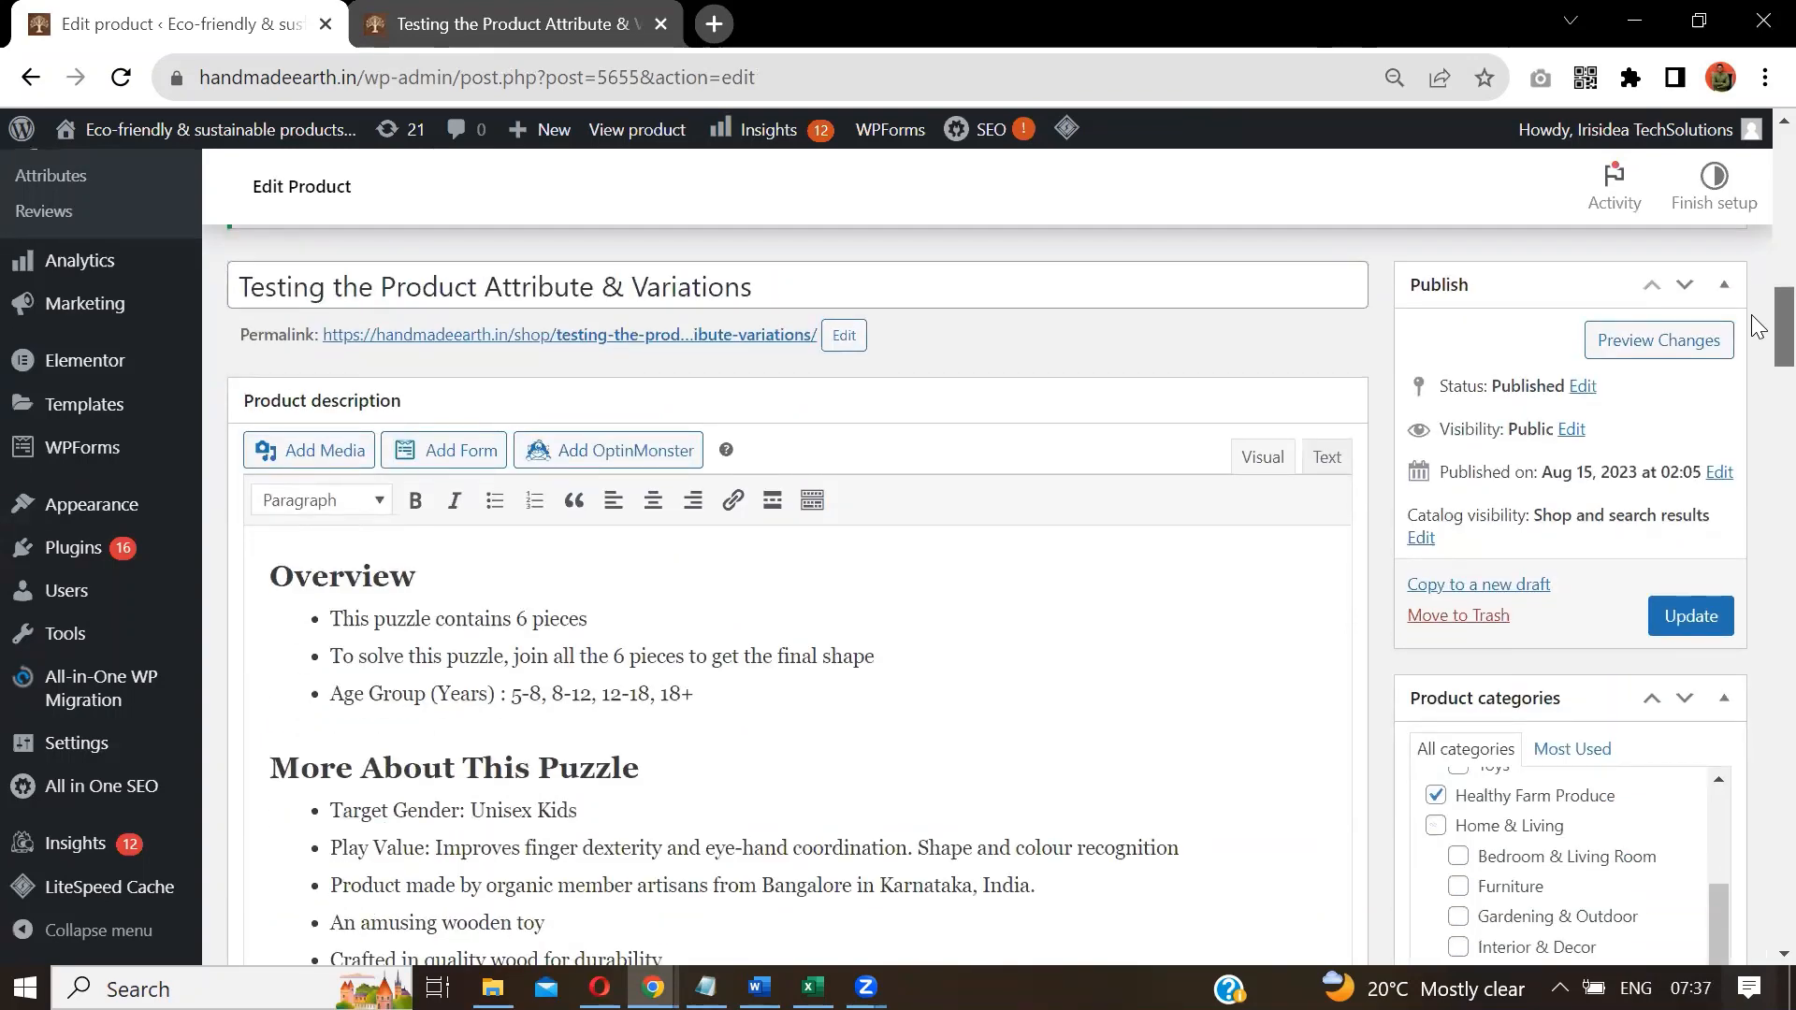
{"action": "scroll", "coordinate": [1753, 326], "scroll_direction": "down", "scroll_amount": 3}
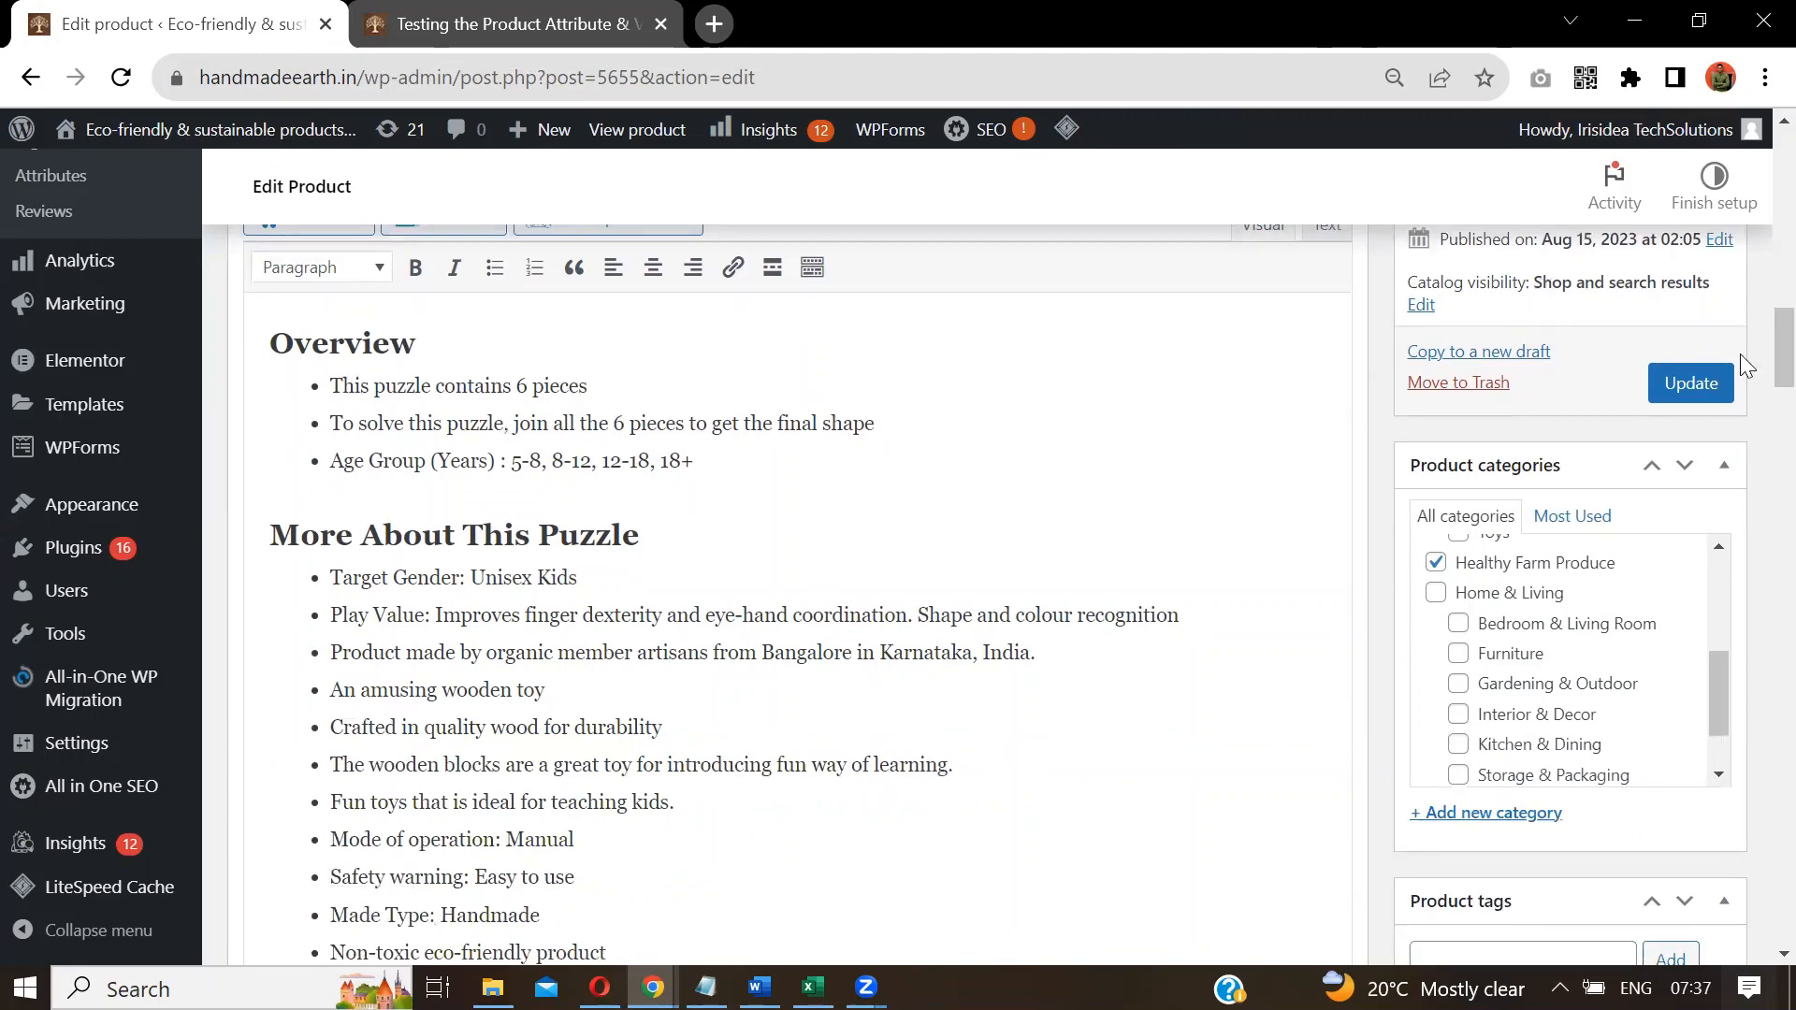
{"action": "scroll", "coordinate": [1751, 322], "scroll_direction": "up", "scroll_amount": 3}
{"action": "scroll", "coordinate": [1752, 316], "scroll_direction": "up", "scroll_amount": 3}
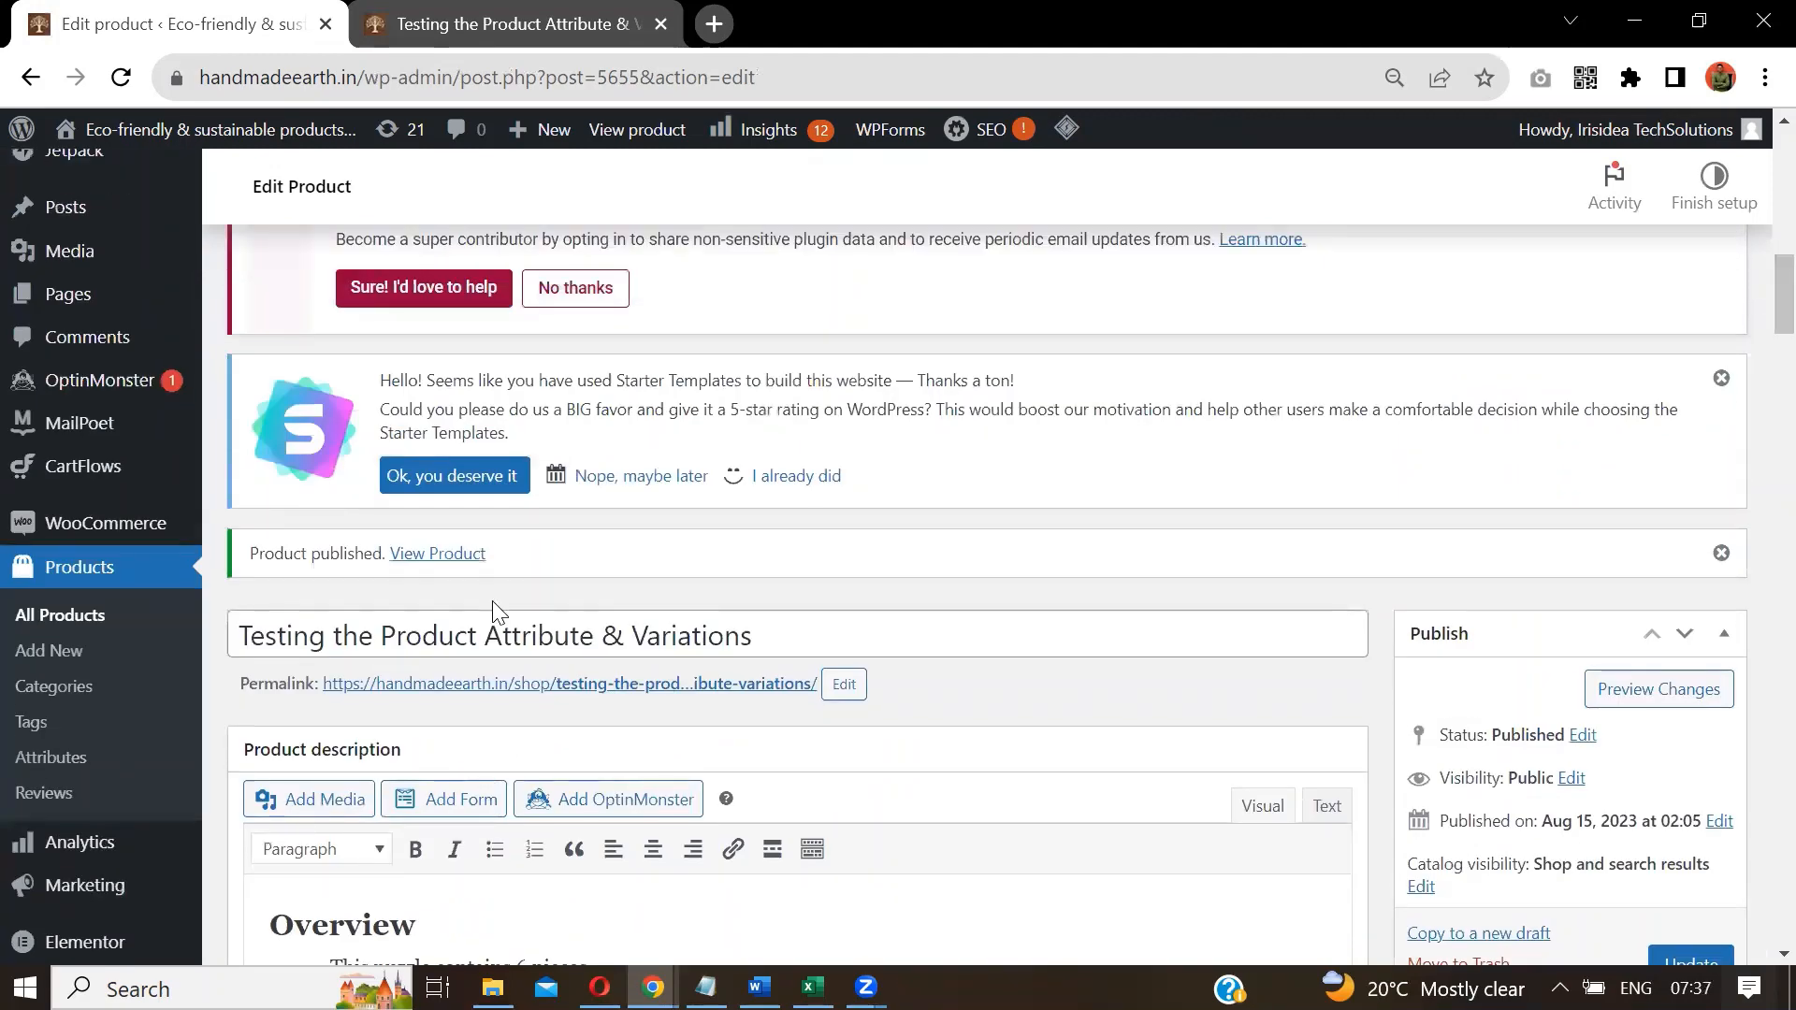
{"action": "left_click", "coordinate": [47, 762]}
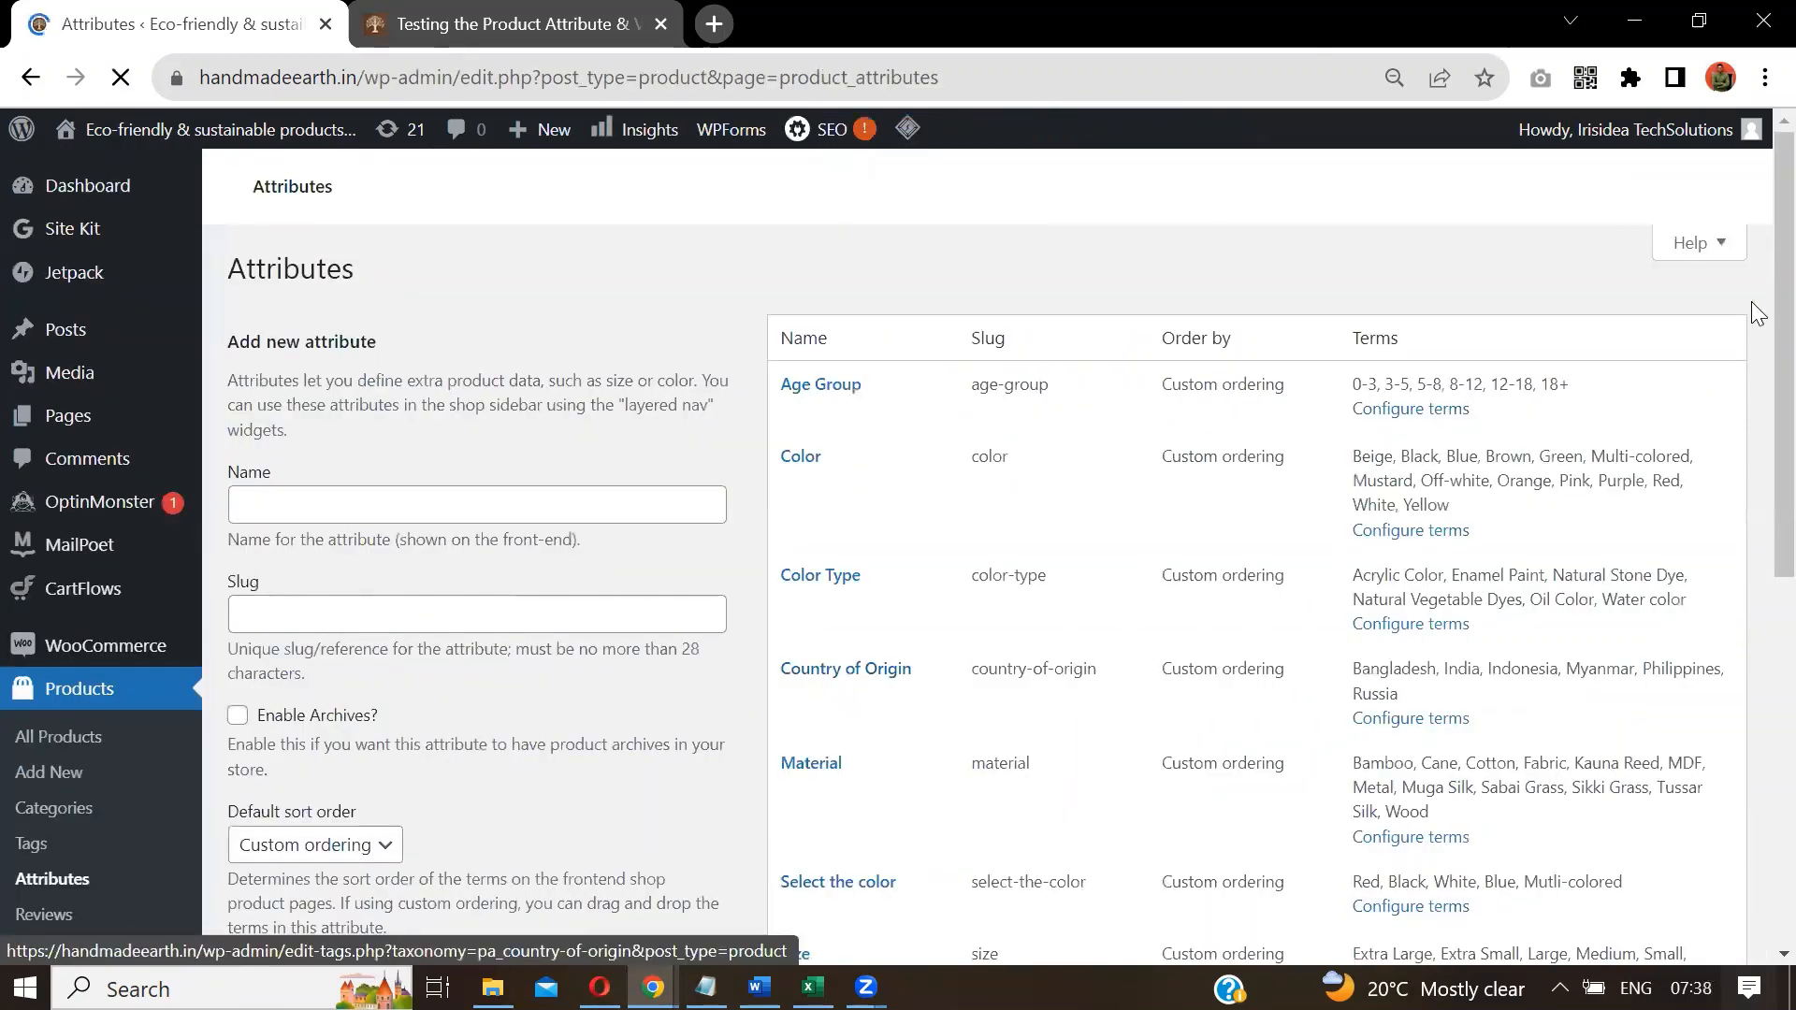
{"action": "scroll", "coordinate": [1757, 519], "scroll_direction": "down", "scroll_amount": 5}
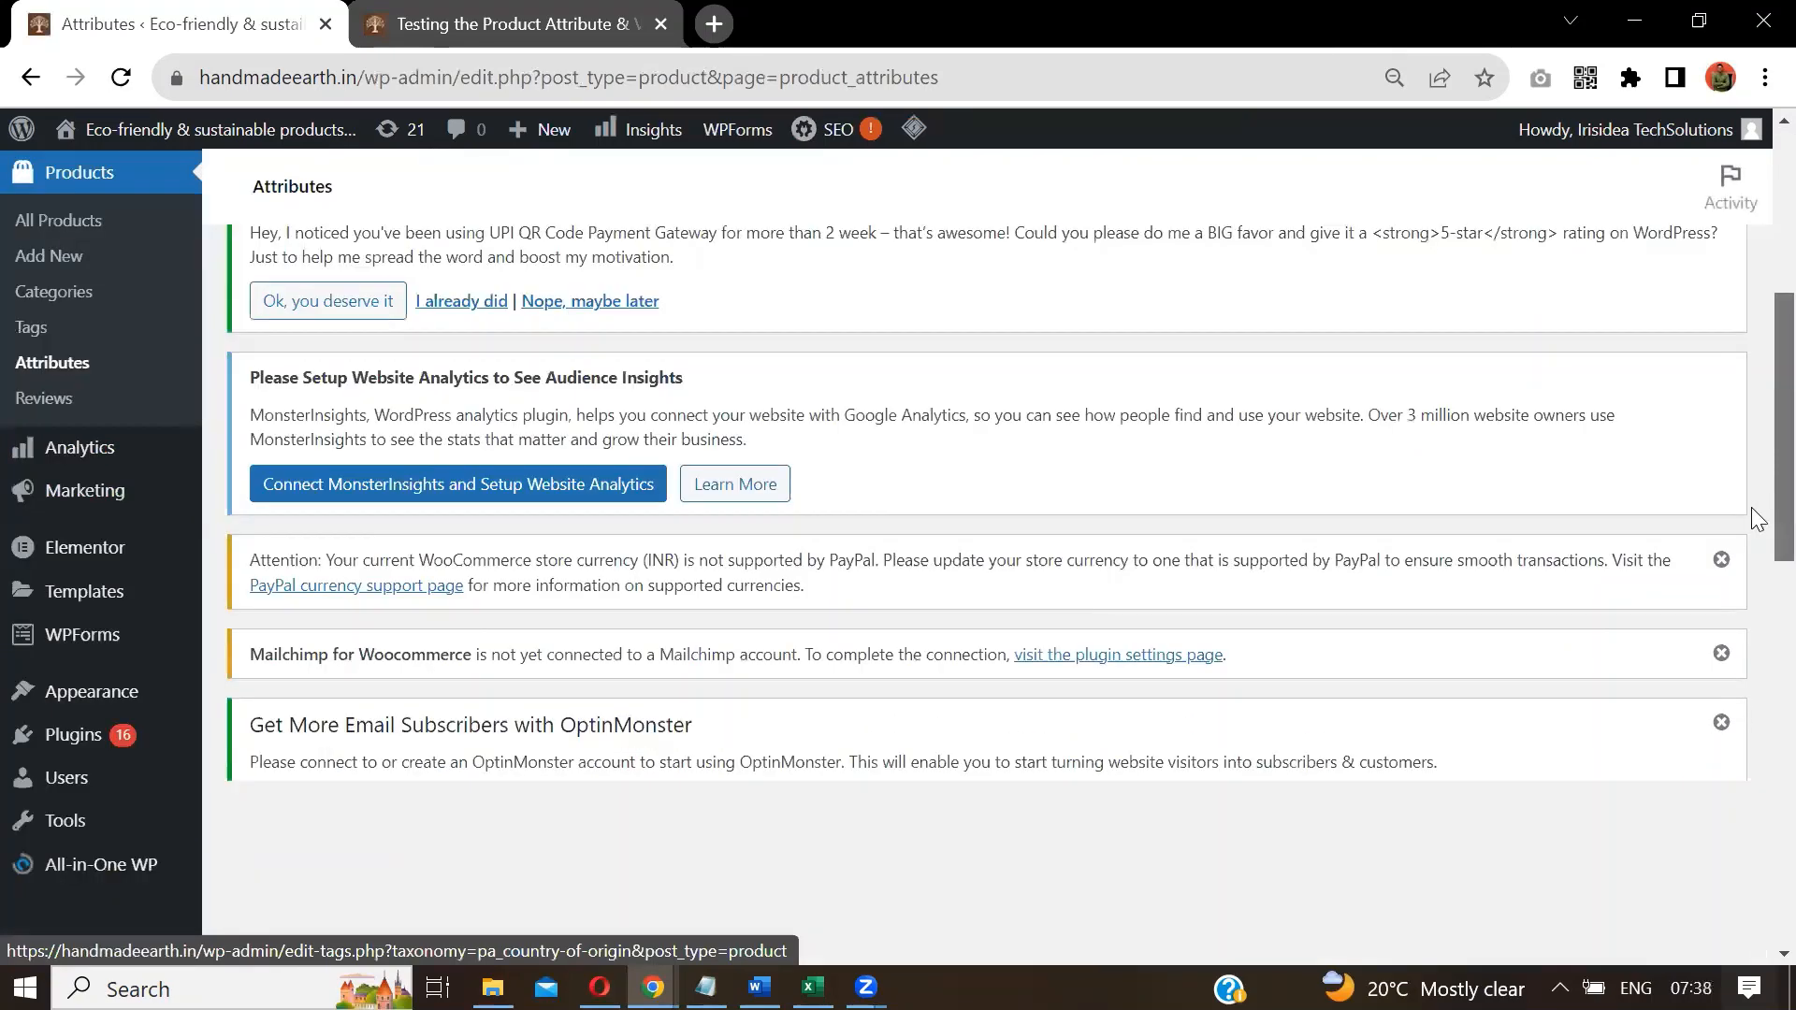
{"action": "scroll", "coordinate": [1757, 519], "scroll_direction": "down", "scroll_amount": 10}
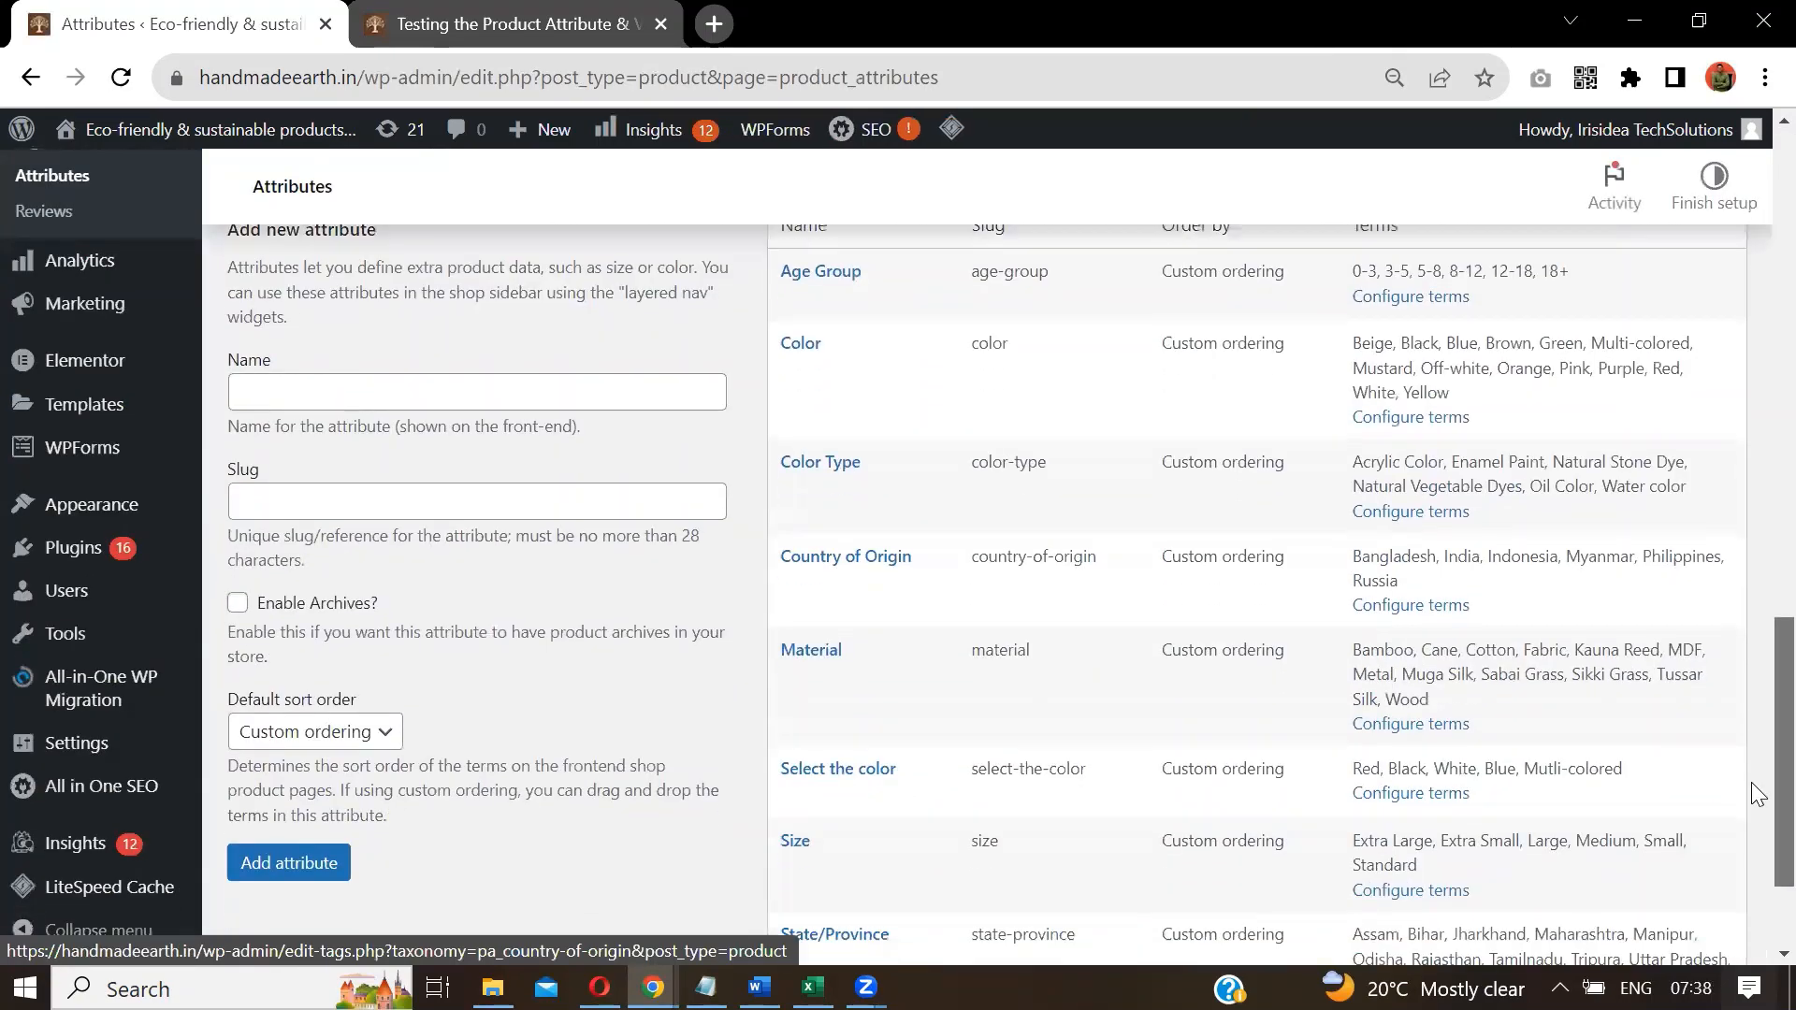
{"action": "scroll", "coordinate": [1751, 782], "scroll_direction": "up", "scroll_amount": 2}
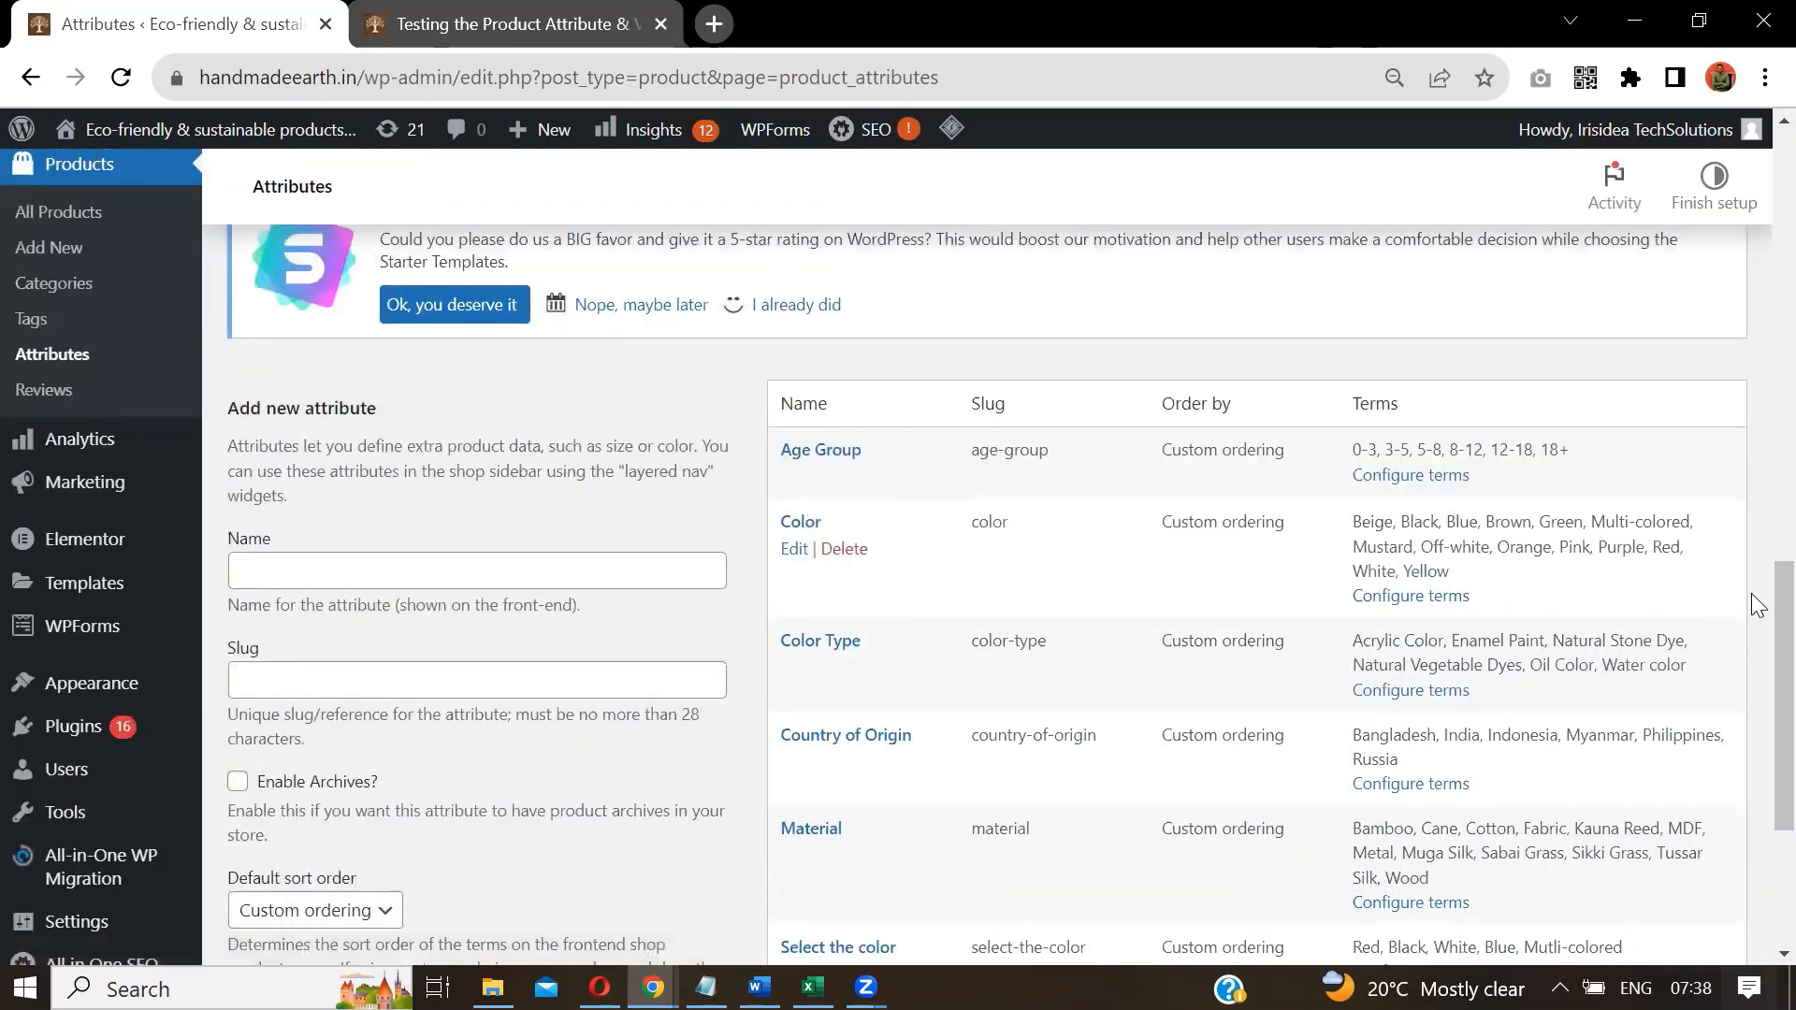
{"action": "left_click_drag", "start_coordinate": [1752, 565], "coordinate": [1751, 606]}
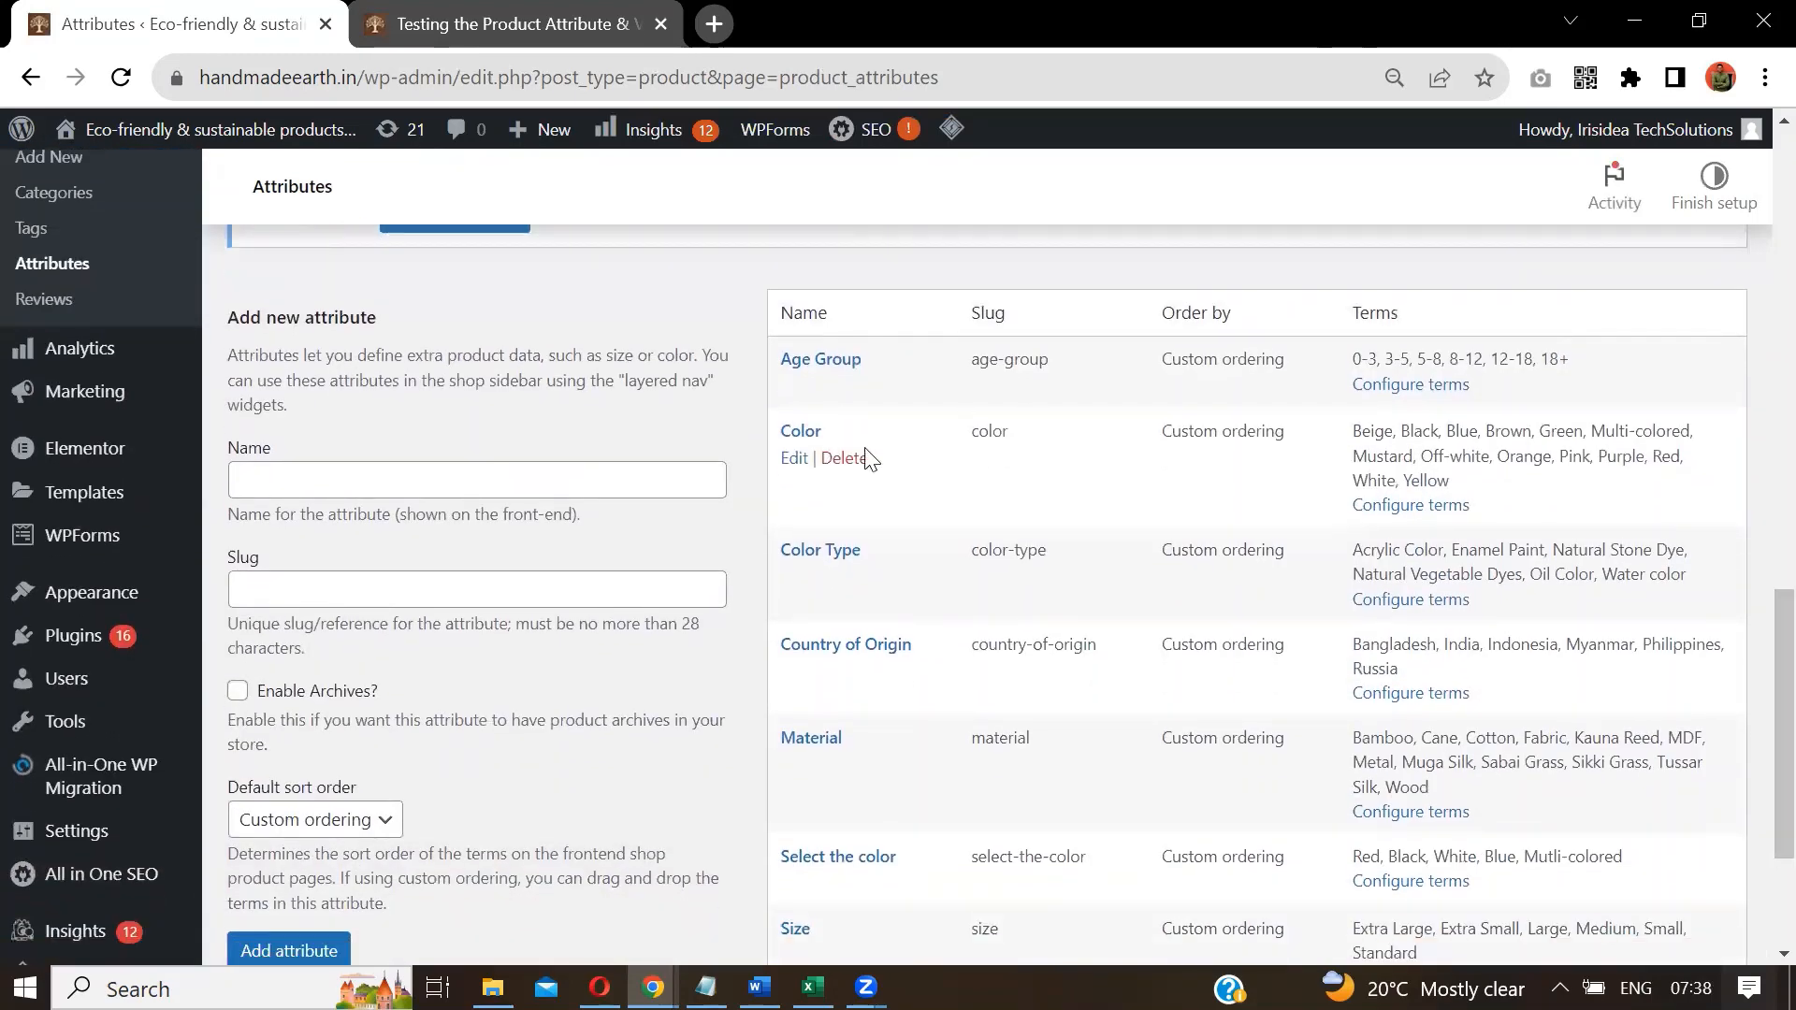
Open the Color attribute for editing and review its name, slug, archive and sort order settings.
{"action": "left_click", "coordinate": [799, 461]}
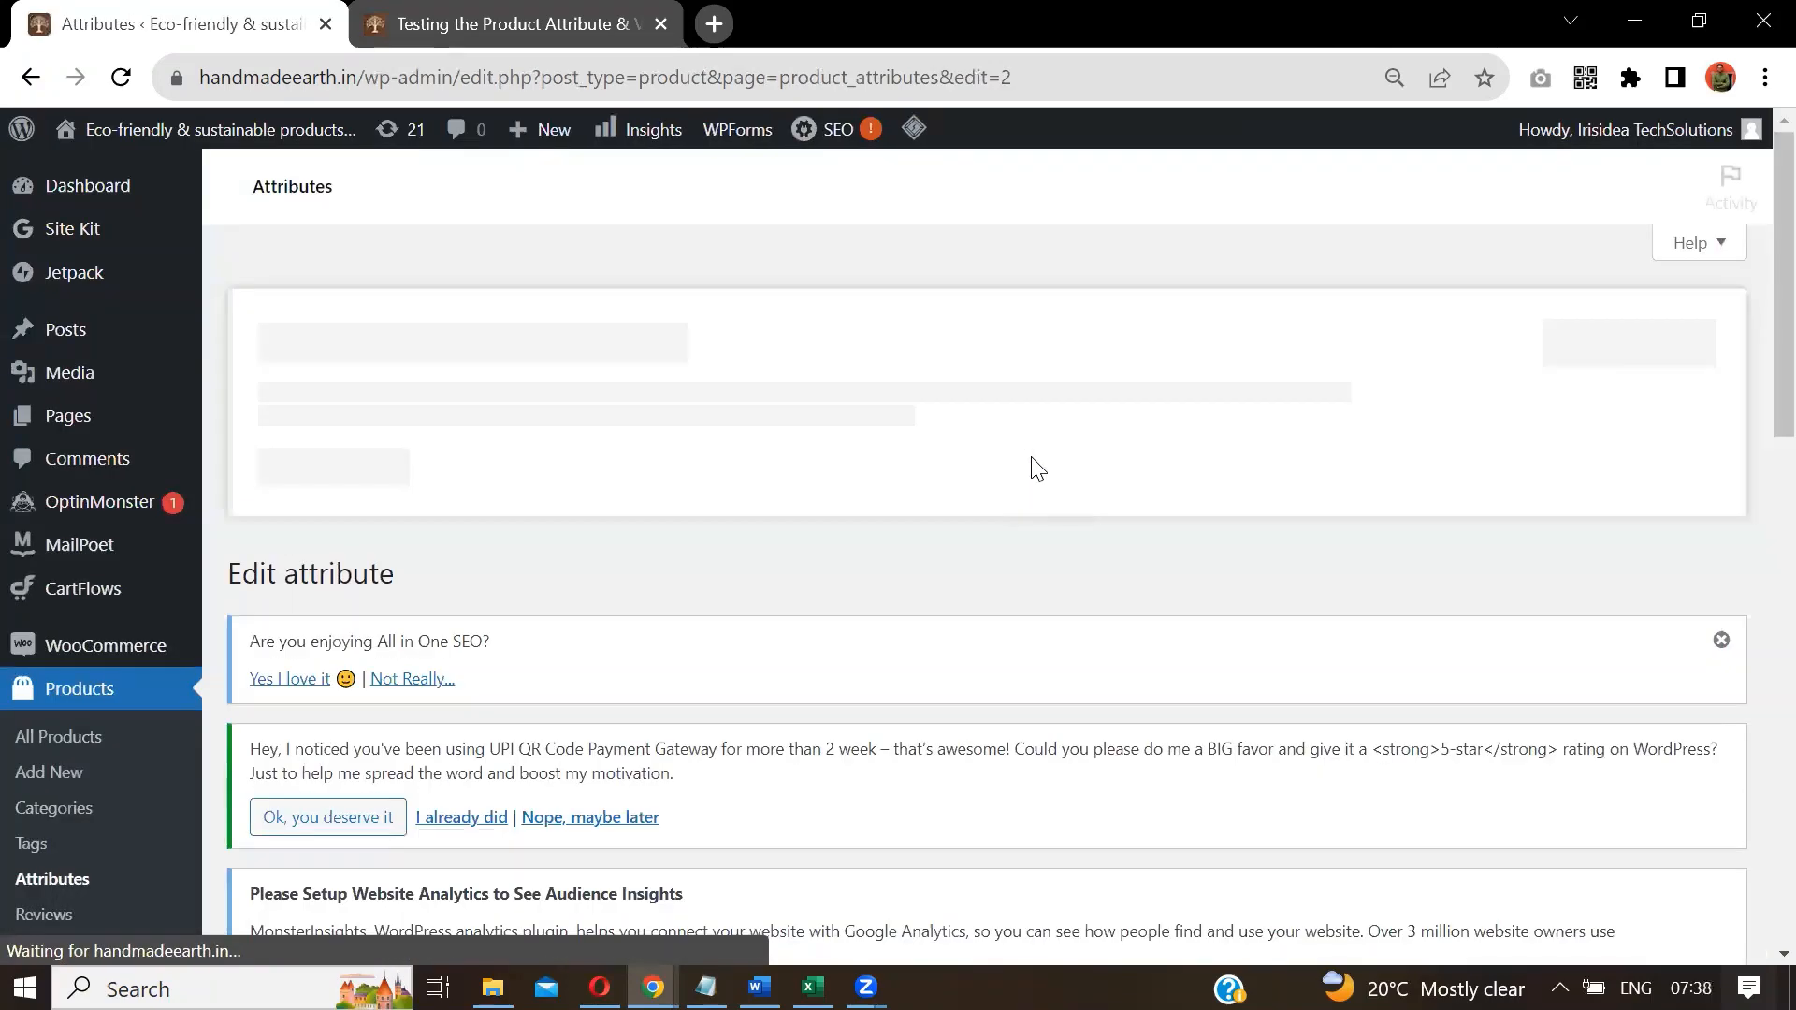
{"action": "left_click_drag", "start_coordinate": [1752, 243], "coordinate": [1754, 749]}
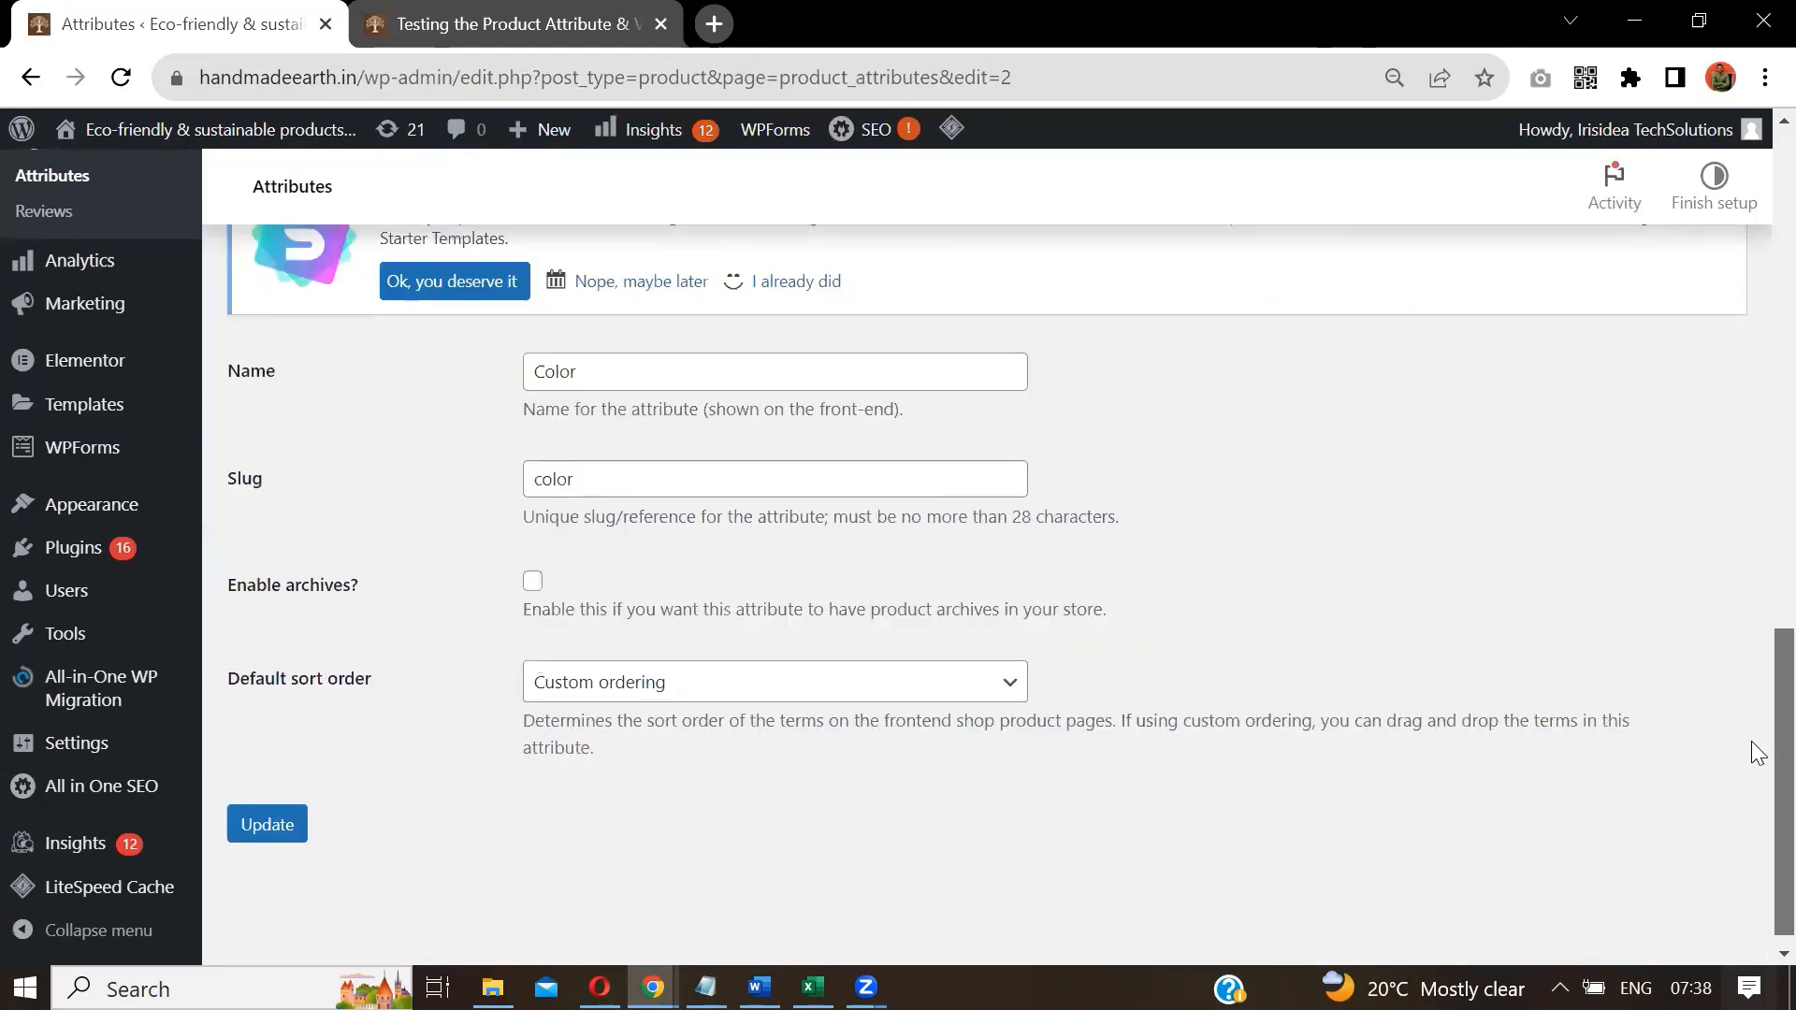
{"action": "left_click_drag", "start_coordinate": [1751, 742], "coordinate": [1751, 691]}
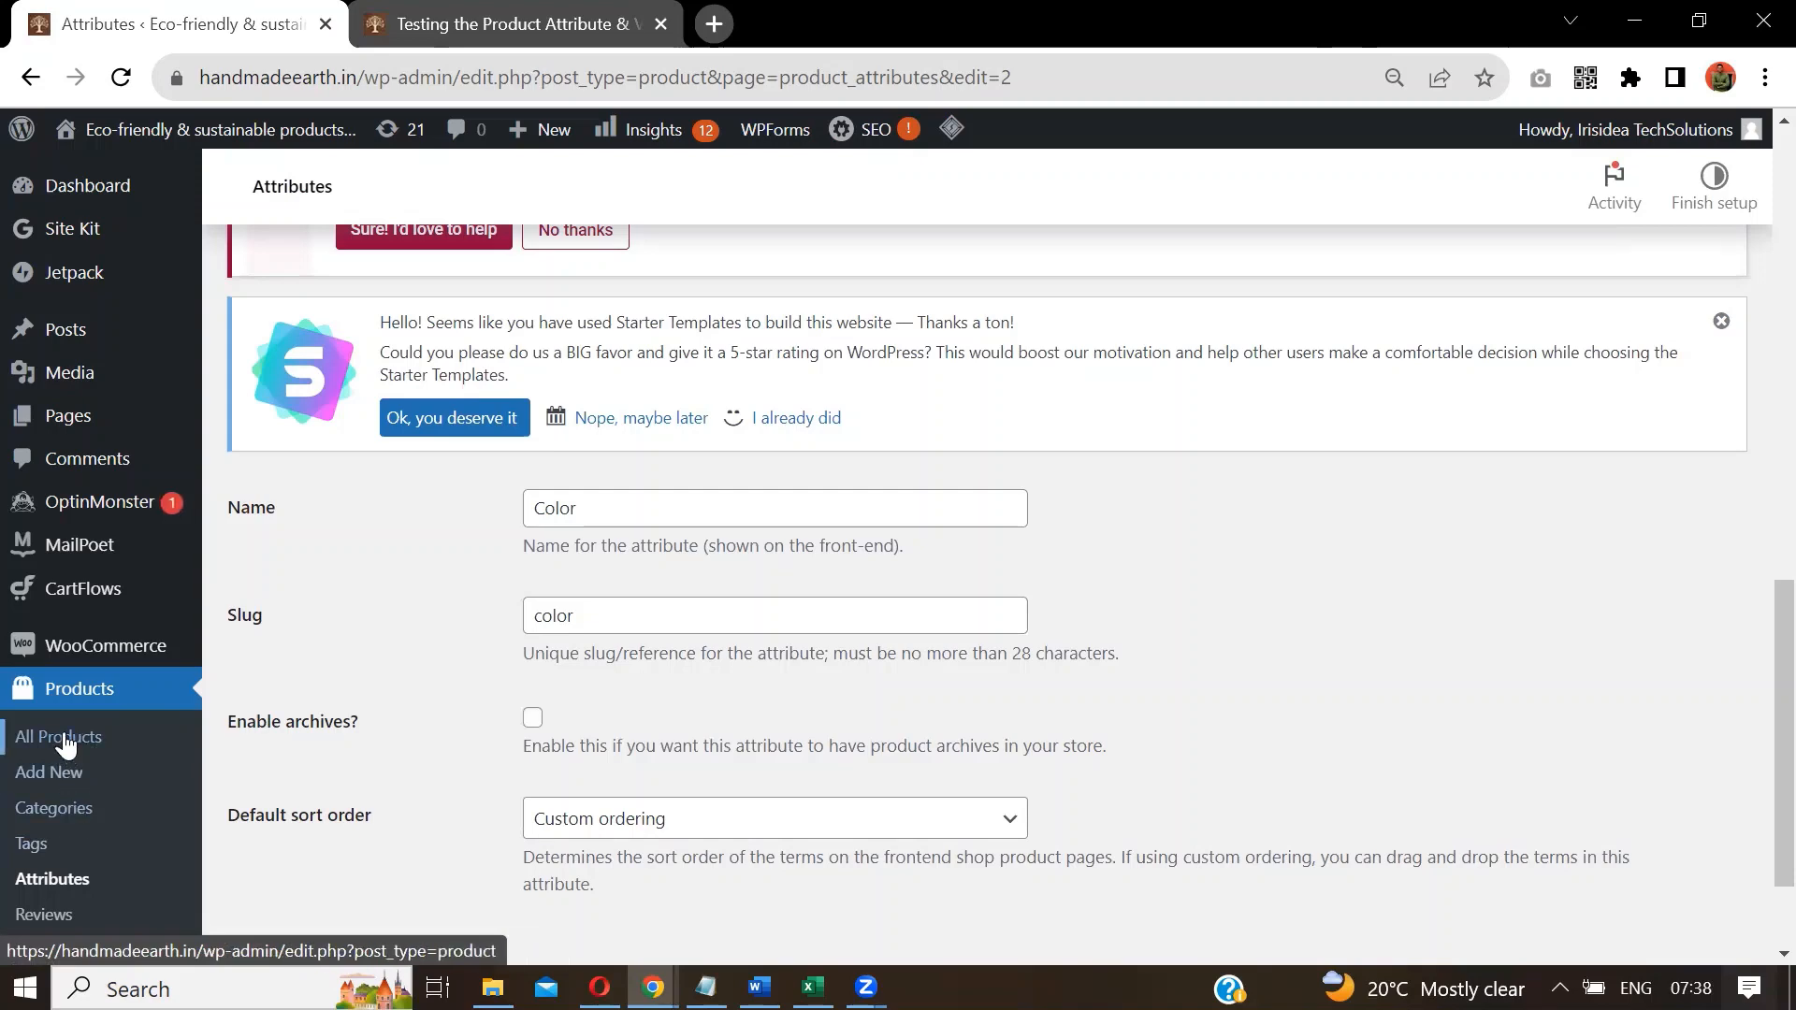
Return to the product's edit page and expand the Black variation to review its SKU, price, stock, weight and dimensions.
{"action": "left_click", "coordinate": [30, 79]}
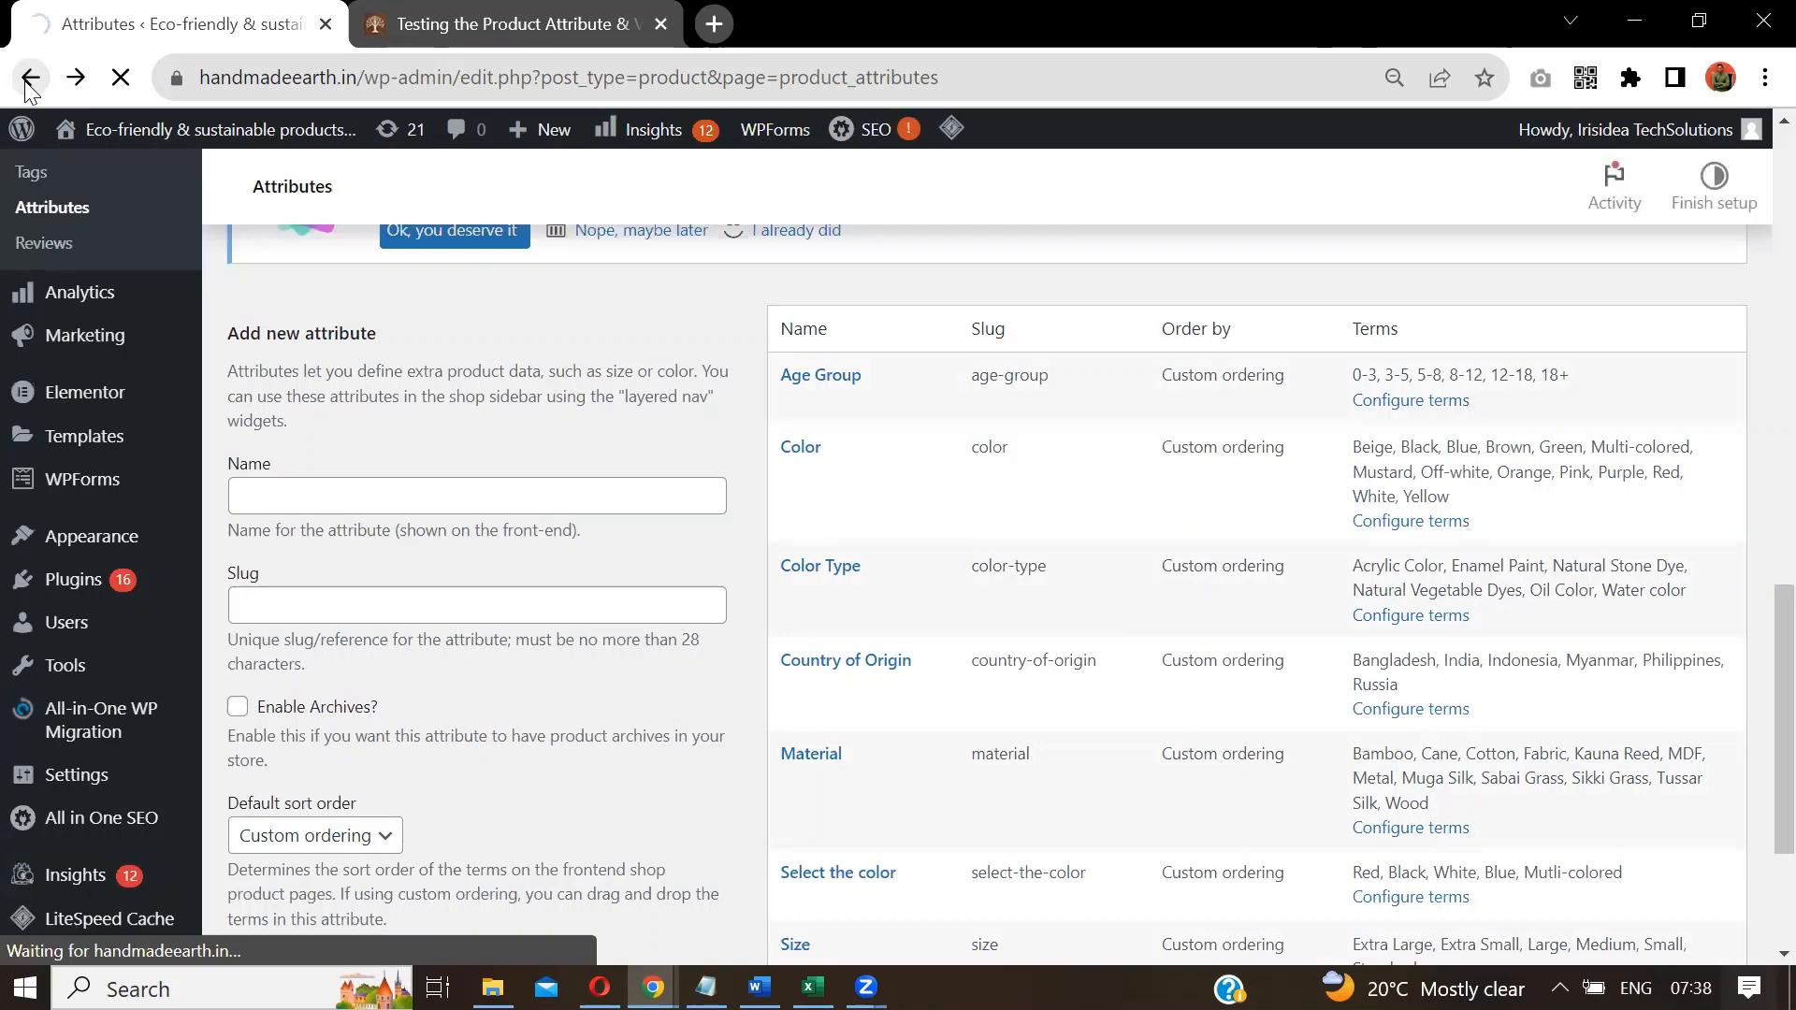
{"action": "left_click", "coordinate": [29, 79]}
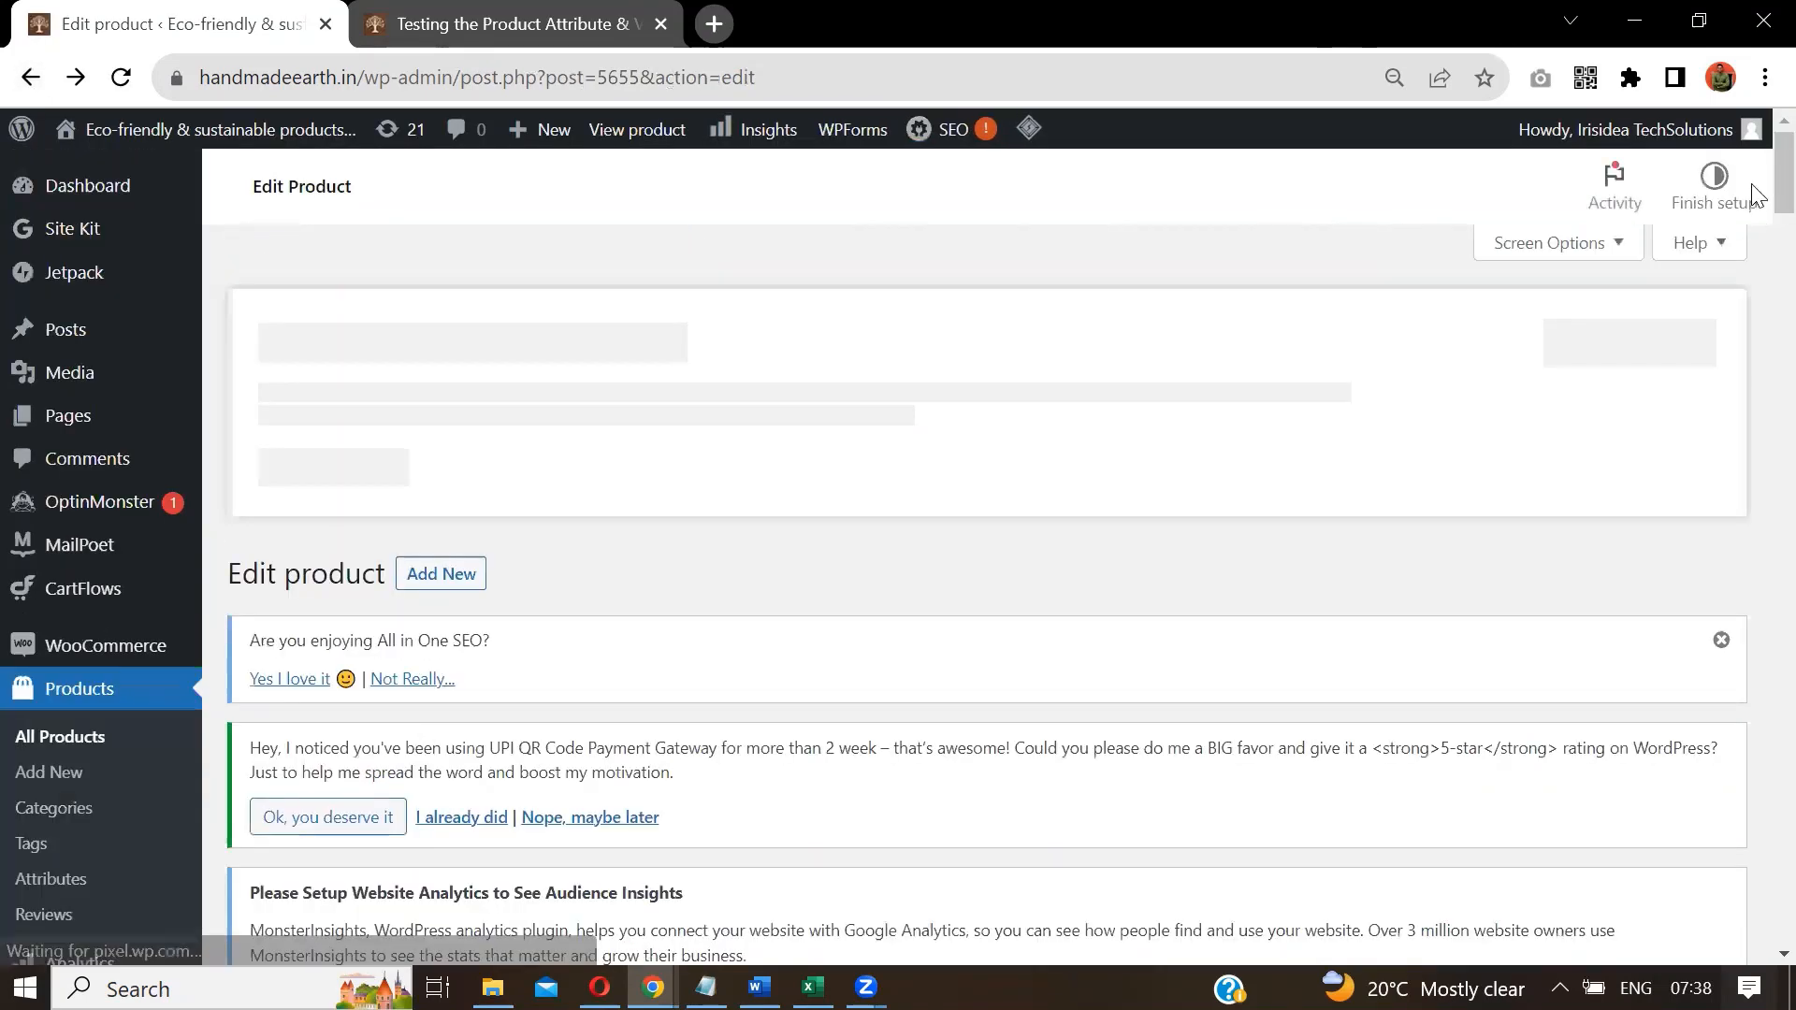
{"action": "scroll", "coordinate": [1756, 281], "scroll_direction": "down", "scroll_amount": 10}
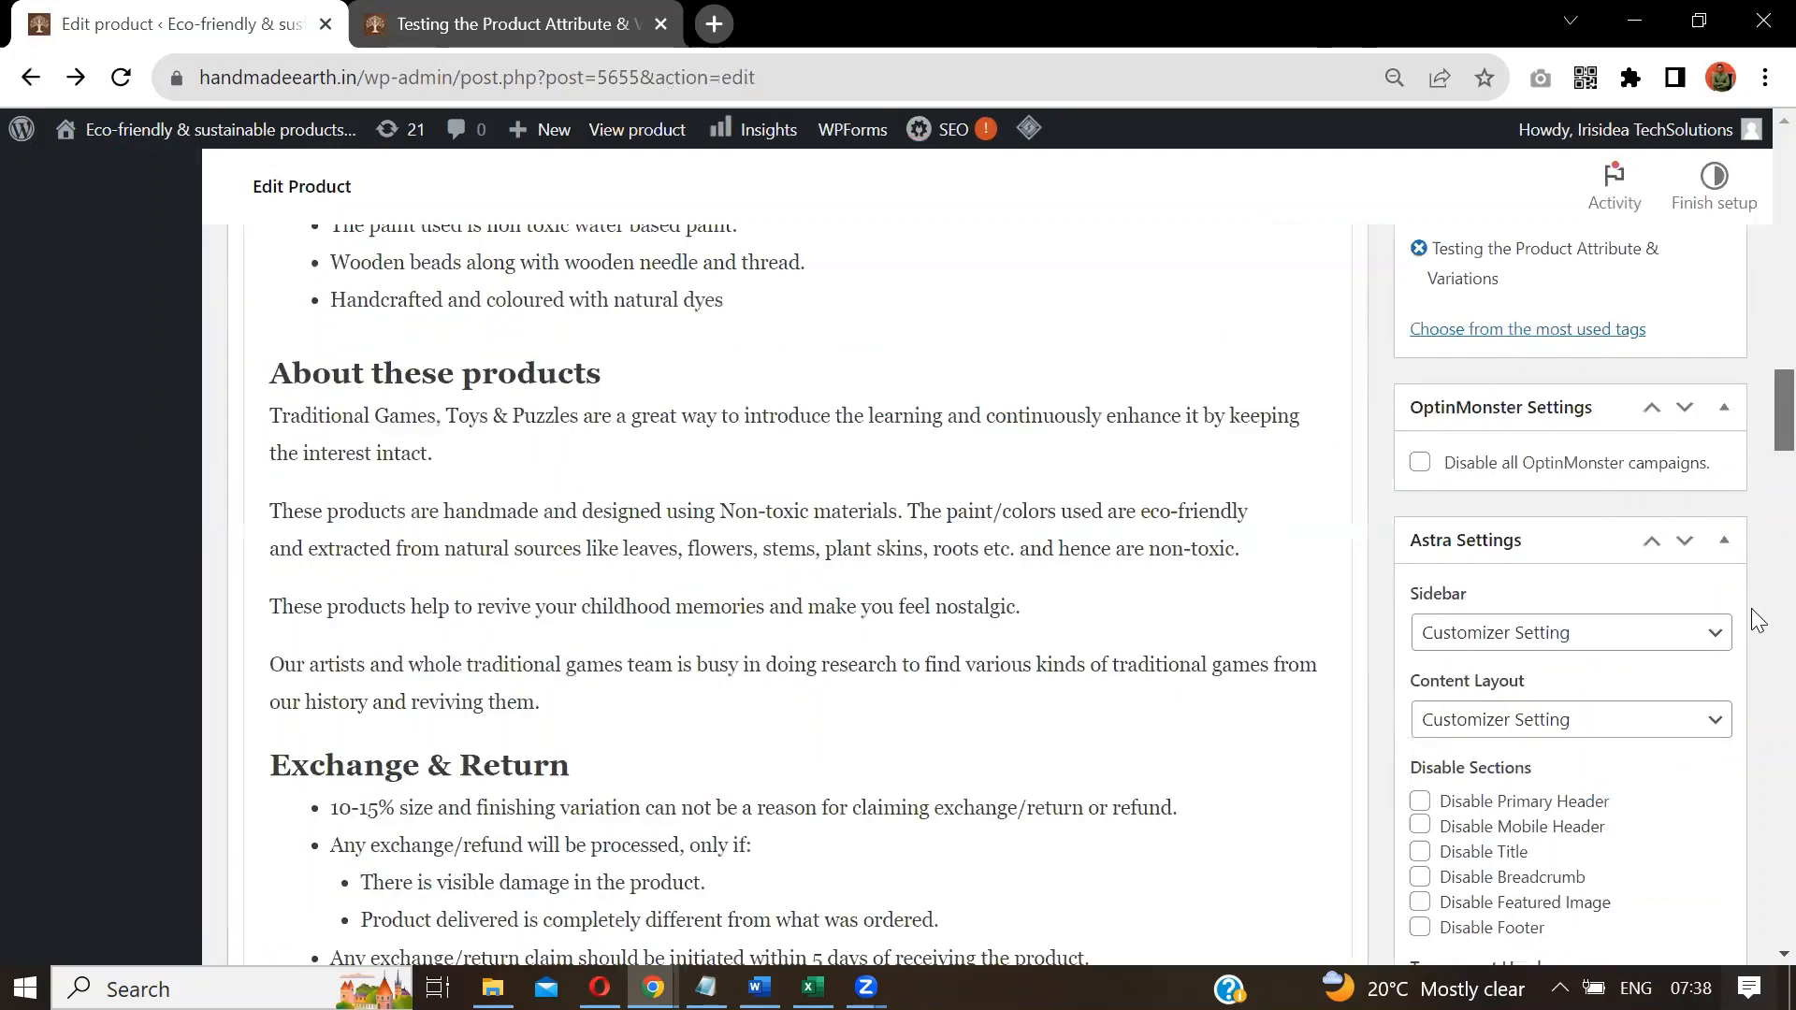
{"action": "scroll", "coordinate": [1755, 619], "scroll_direction": "down", "scroll_amount": 15}
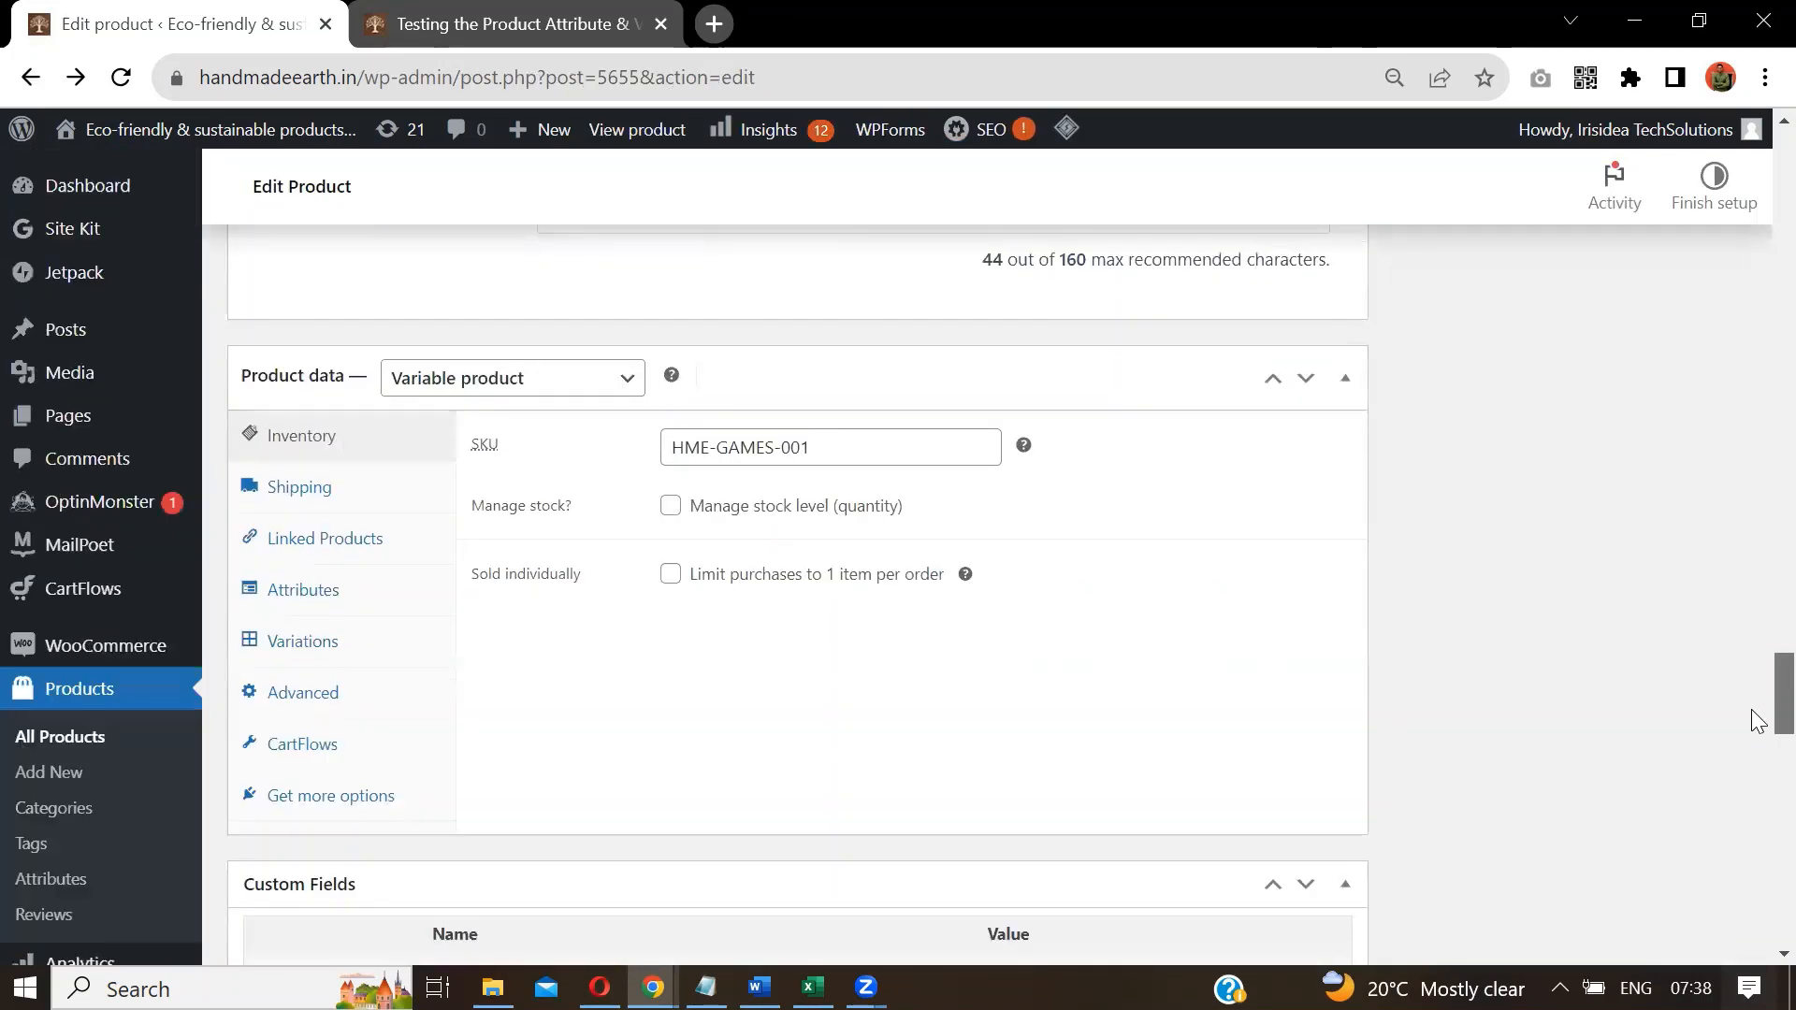
{"action": "left_click", "coordinate": [302, 641]}
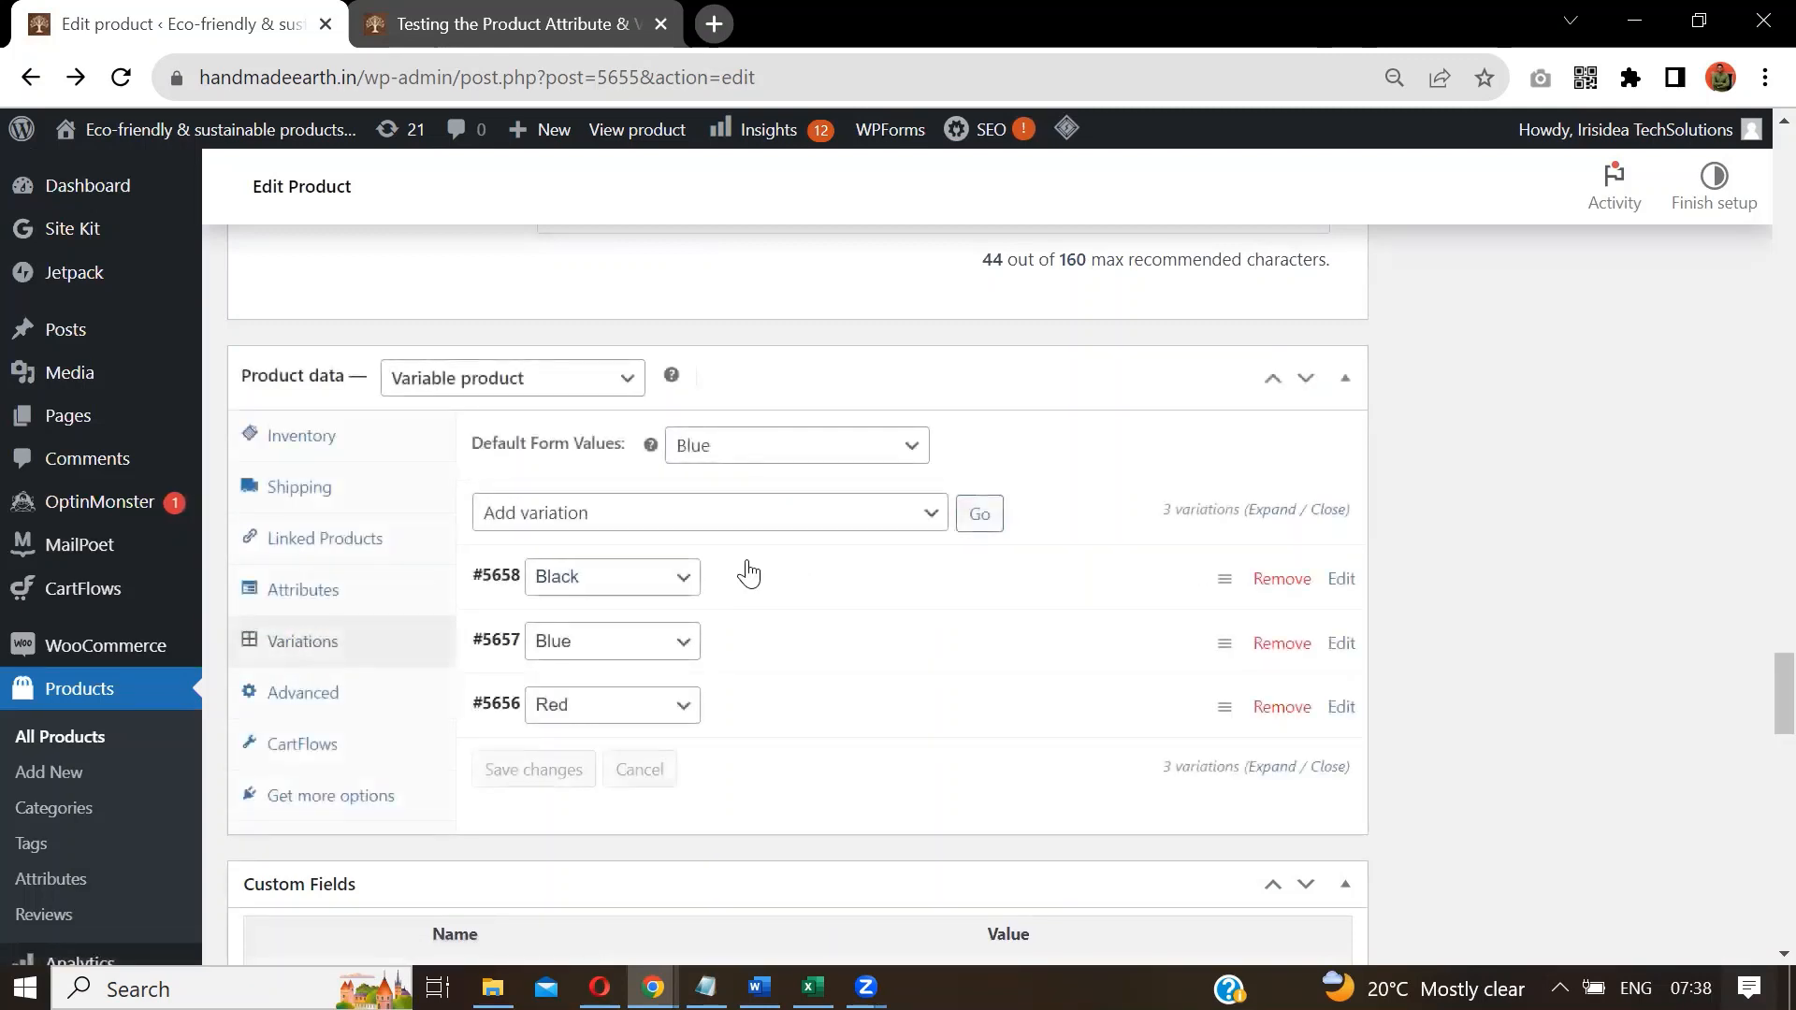
{"action": "left_click", "coordinate": [868, 581]}
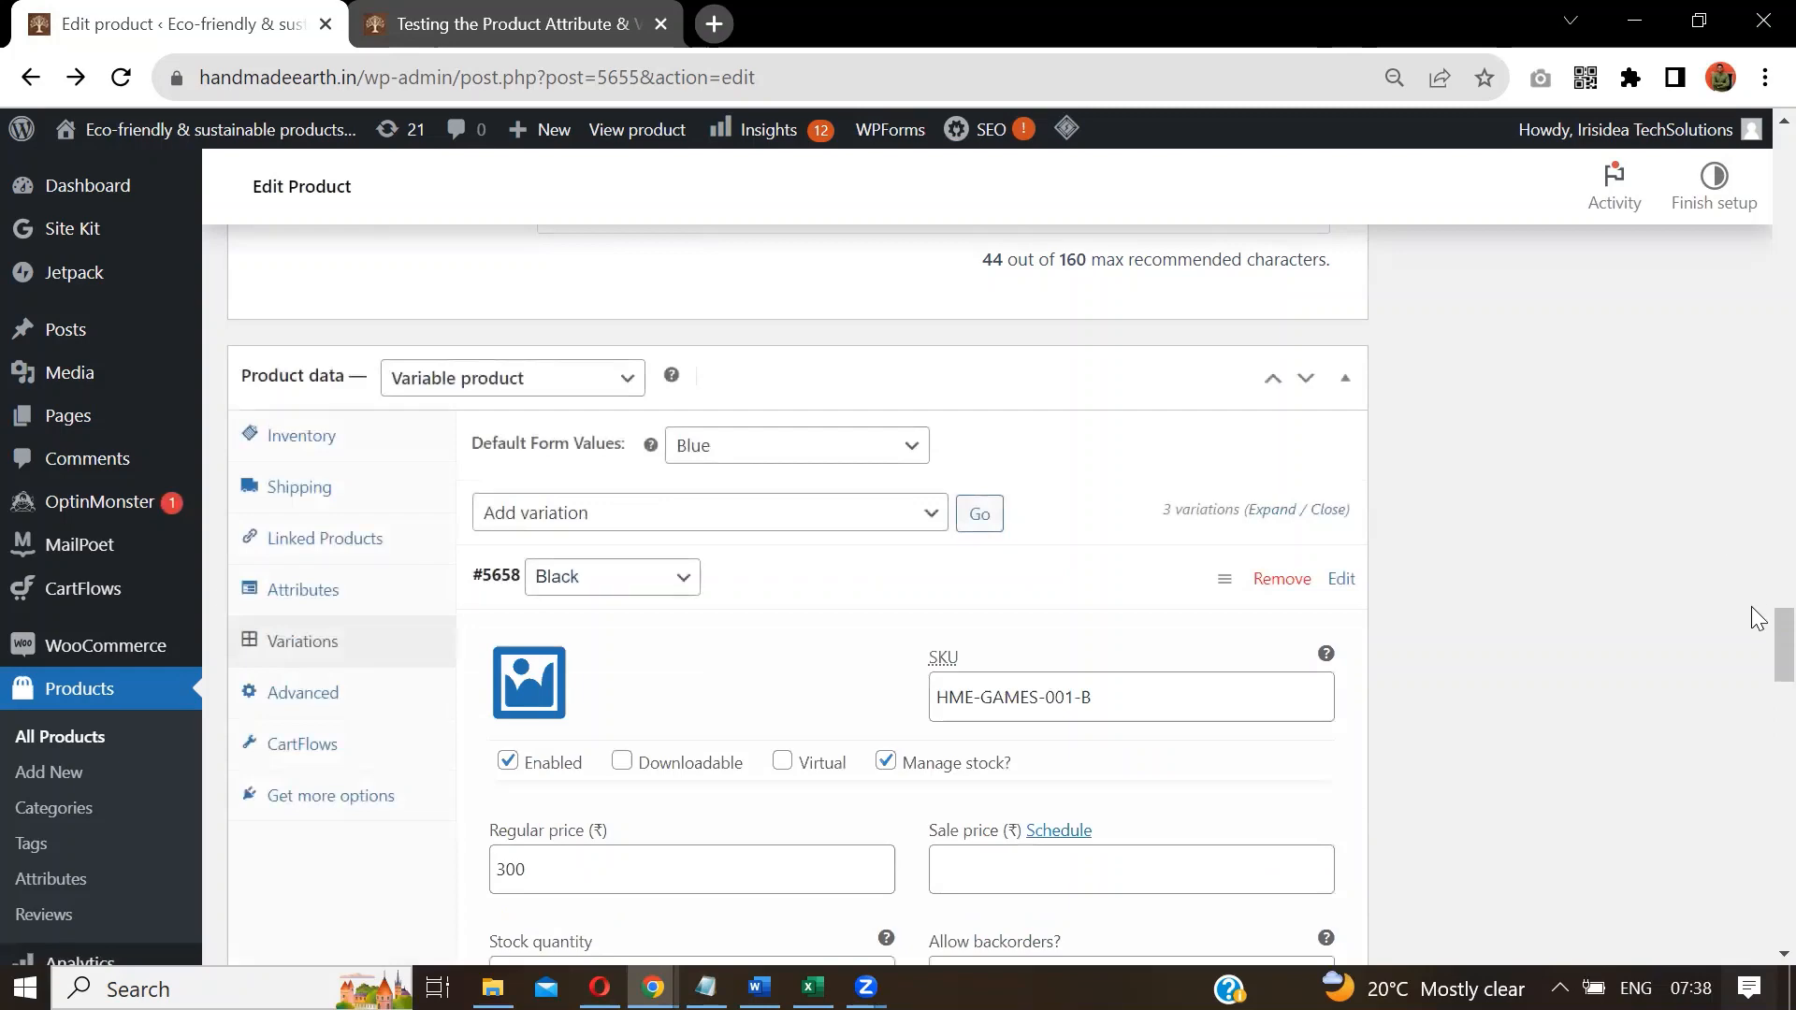
{"action": "scroll", "coordinate": [1753, 646], "scroll_direction": "down", "scroll_amount": 4}
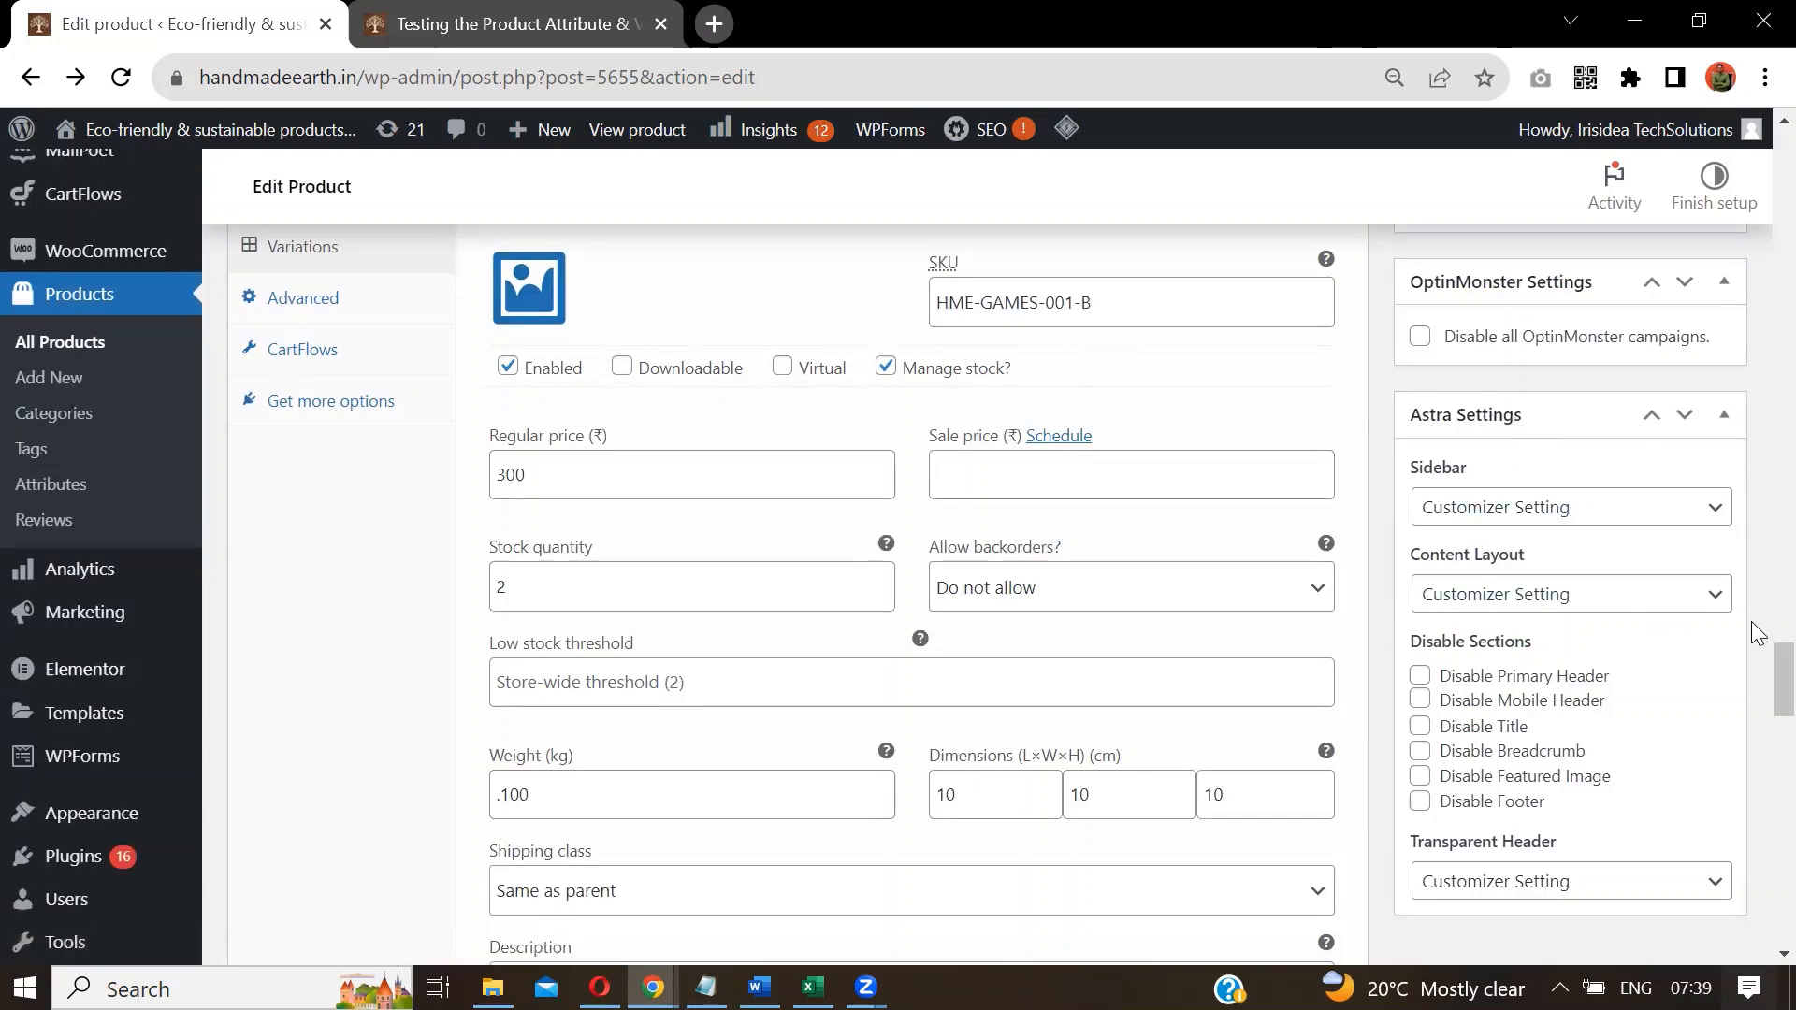
{"action": "scroll", "coordinate": [1751, 658], "scroll_direction": "up", "scroll_amount": 3}
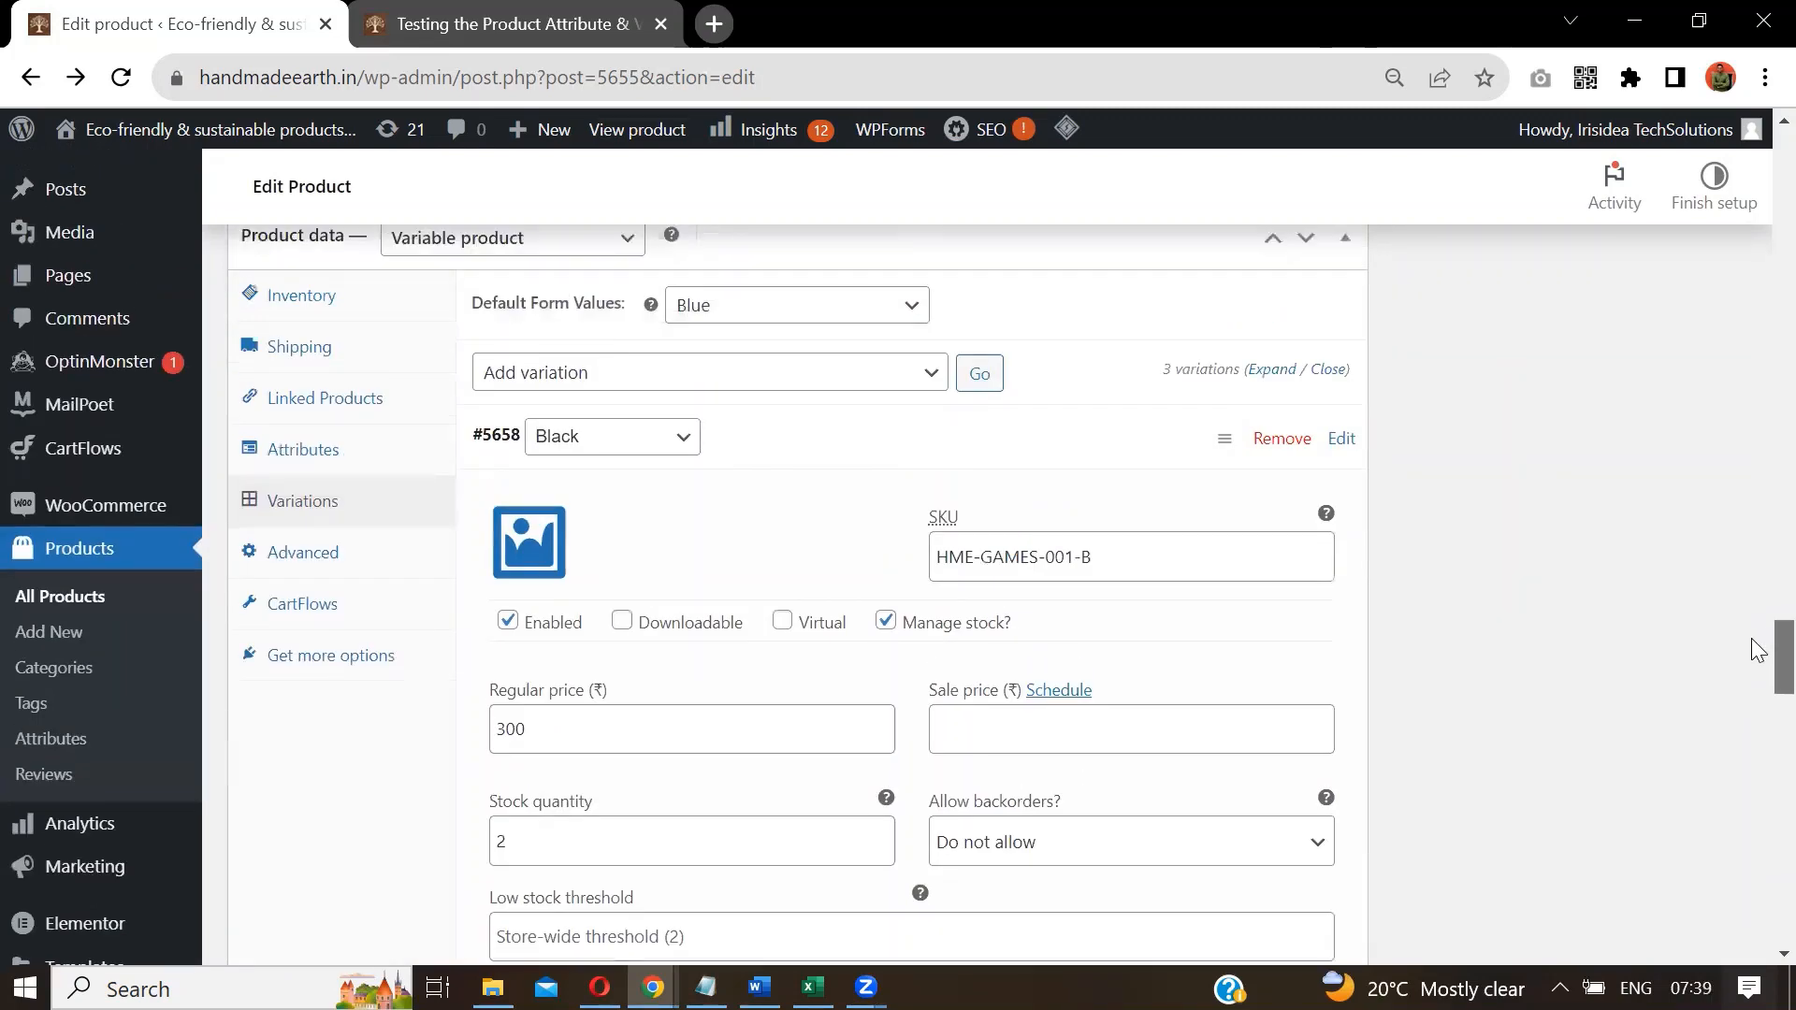
Set the Black variation's image to the single round wooden labyrinth picture from the media library and collapse the variation.
{"action": "left_click", "coordinate": [549, 551]}
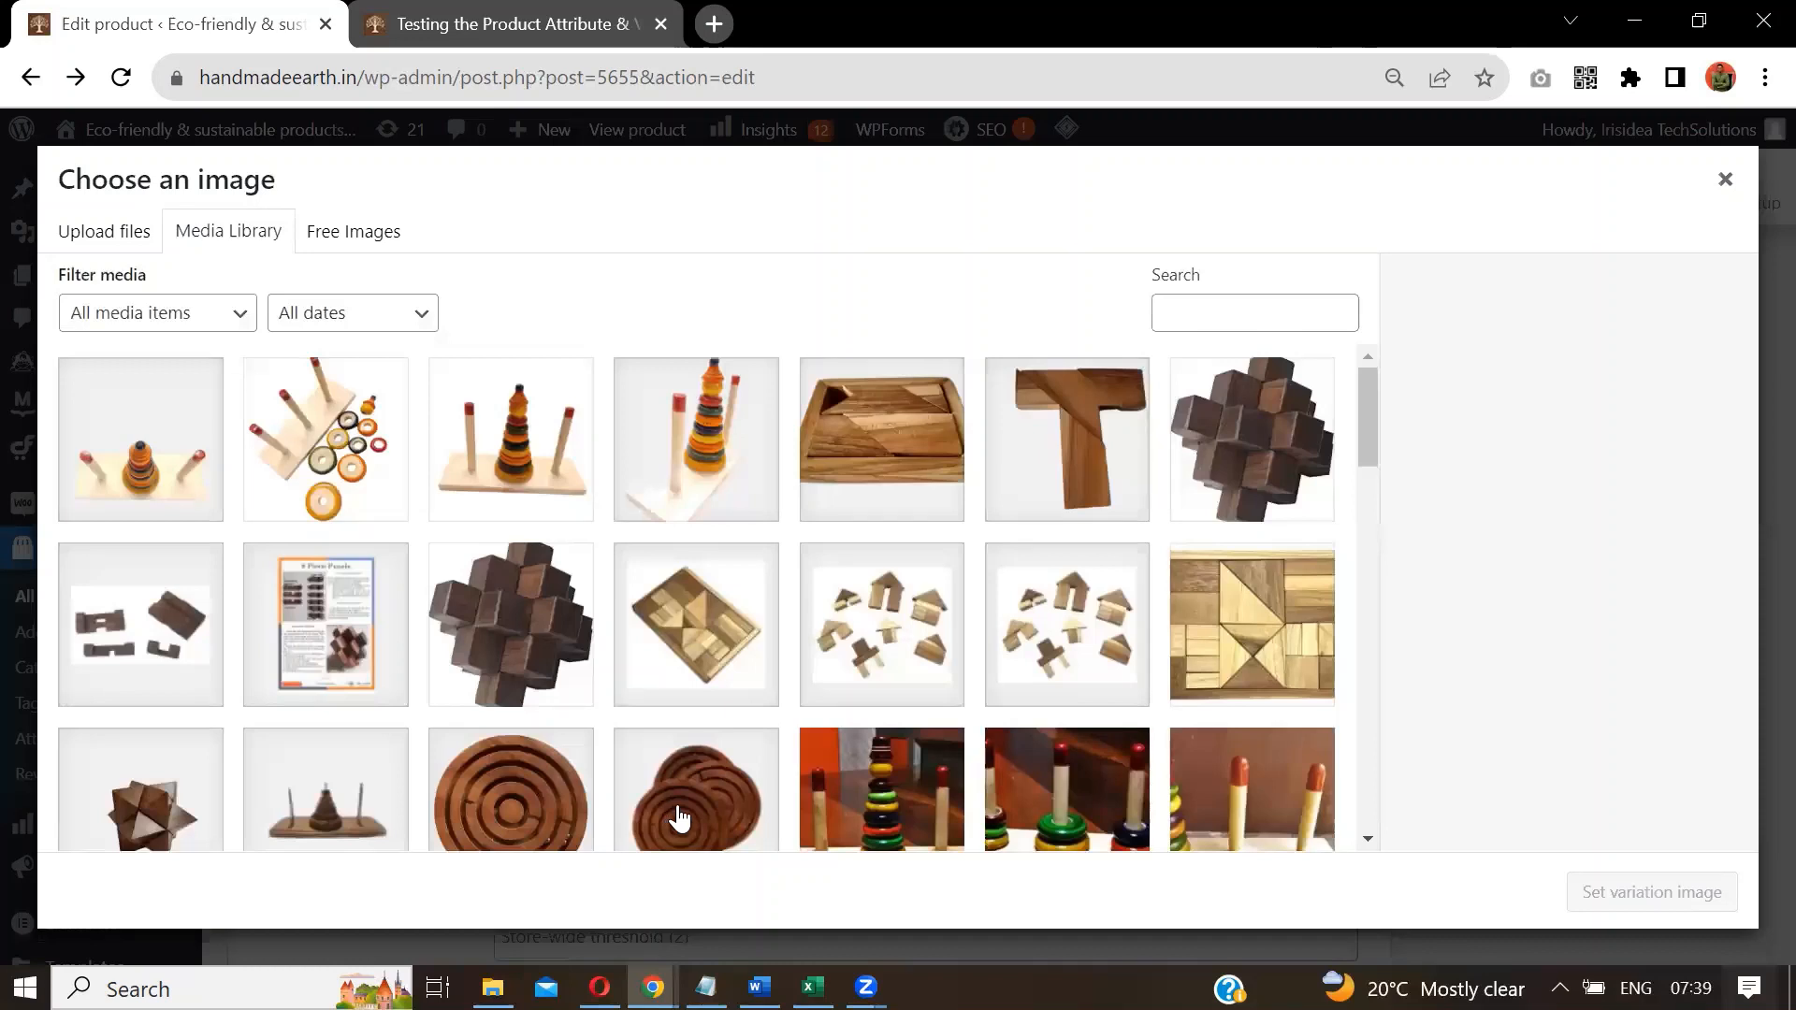
{"action": "left_click", "coordinate": [521, 803]}
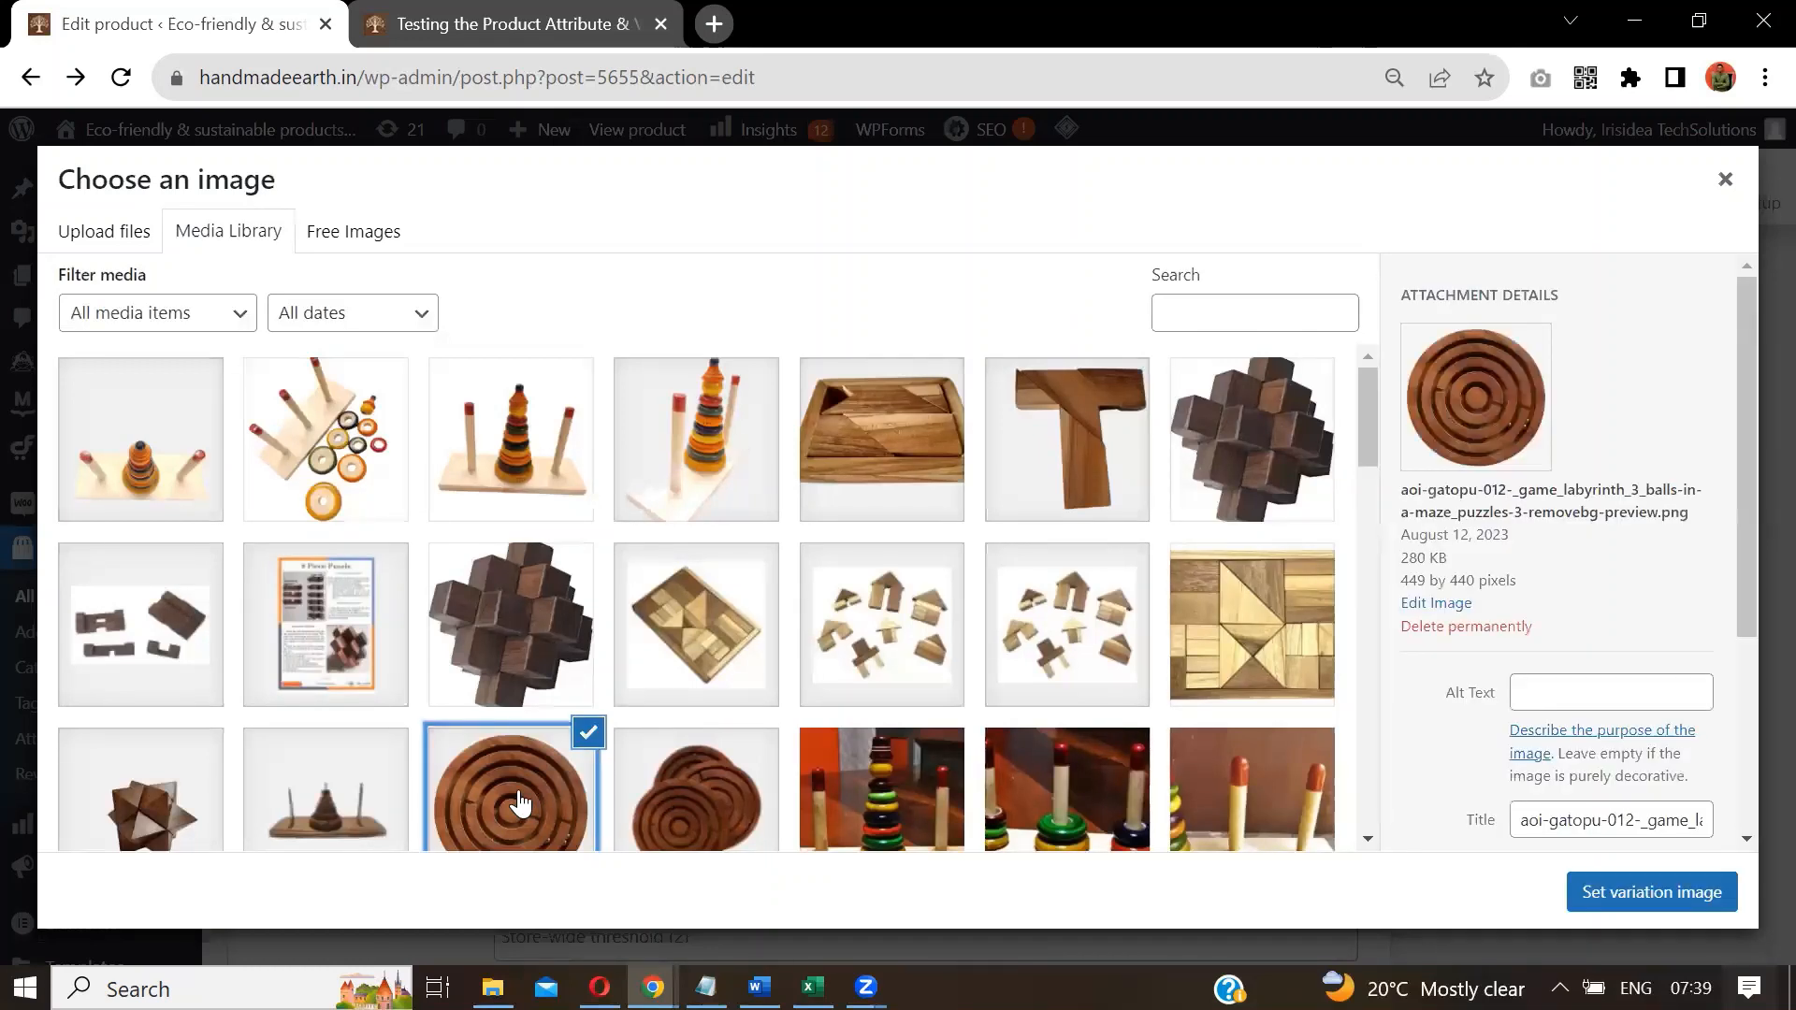
{"action": "left_click", "coordinate": [1651, 893]}
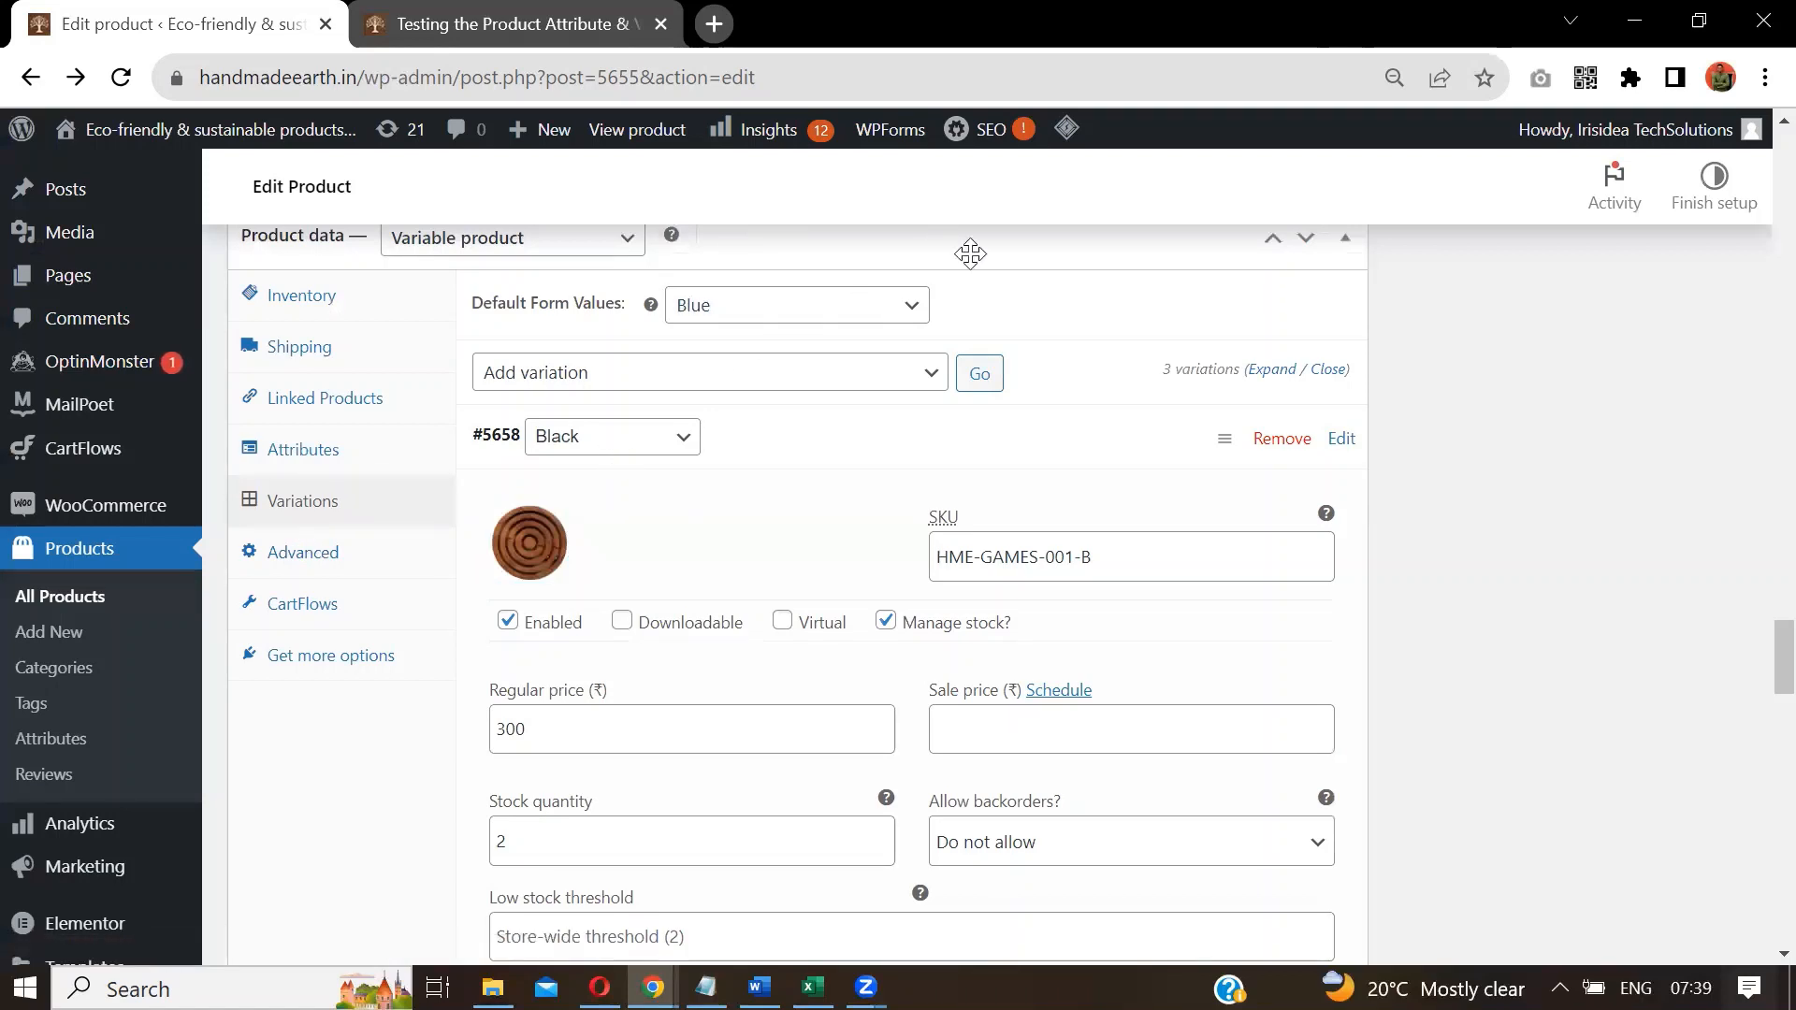
{"action": "left_click", "coordinate": [1040, 432]}
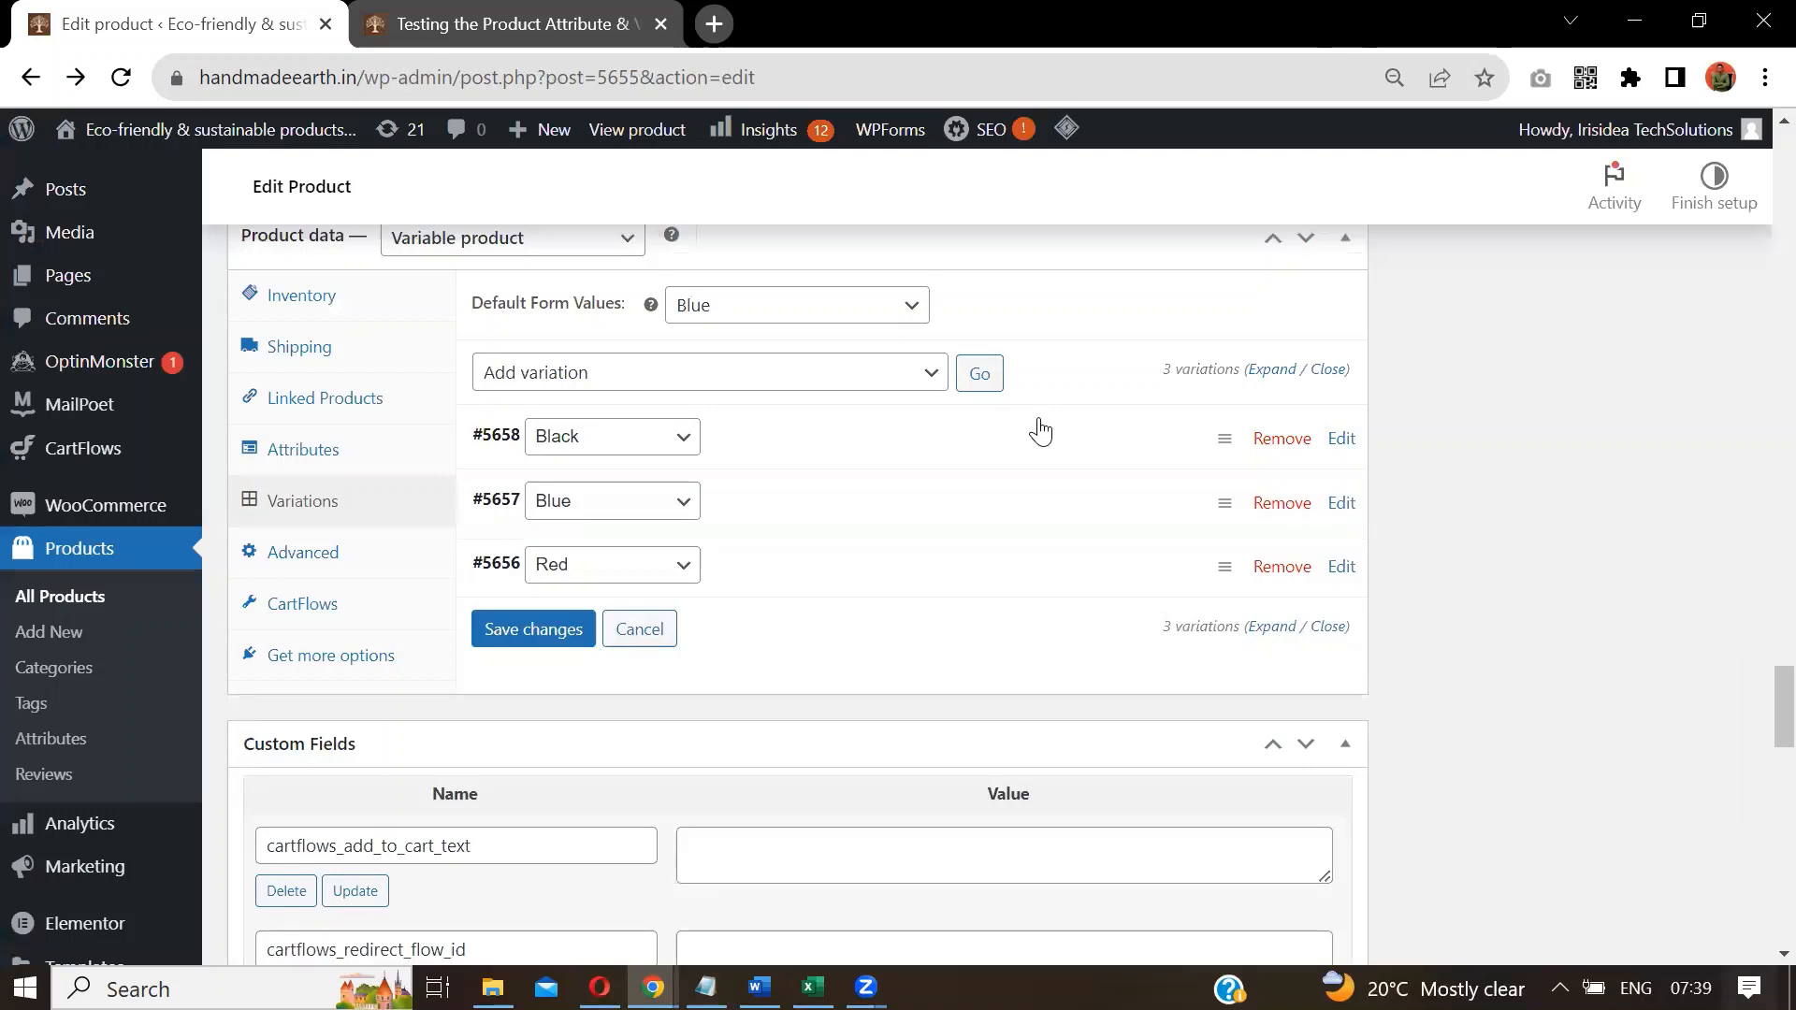
Set the Blue variation's image to the picture of overlapping round labyrinths from the media library and collapse the variation.
{"action": "left_click", "coordinate": [777, 513]}
{"action": "left_click", "coordinate": [528, 628]}
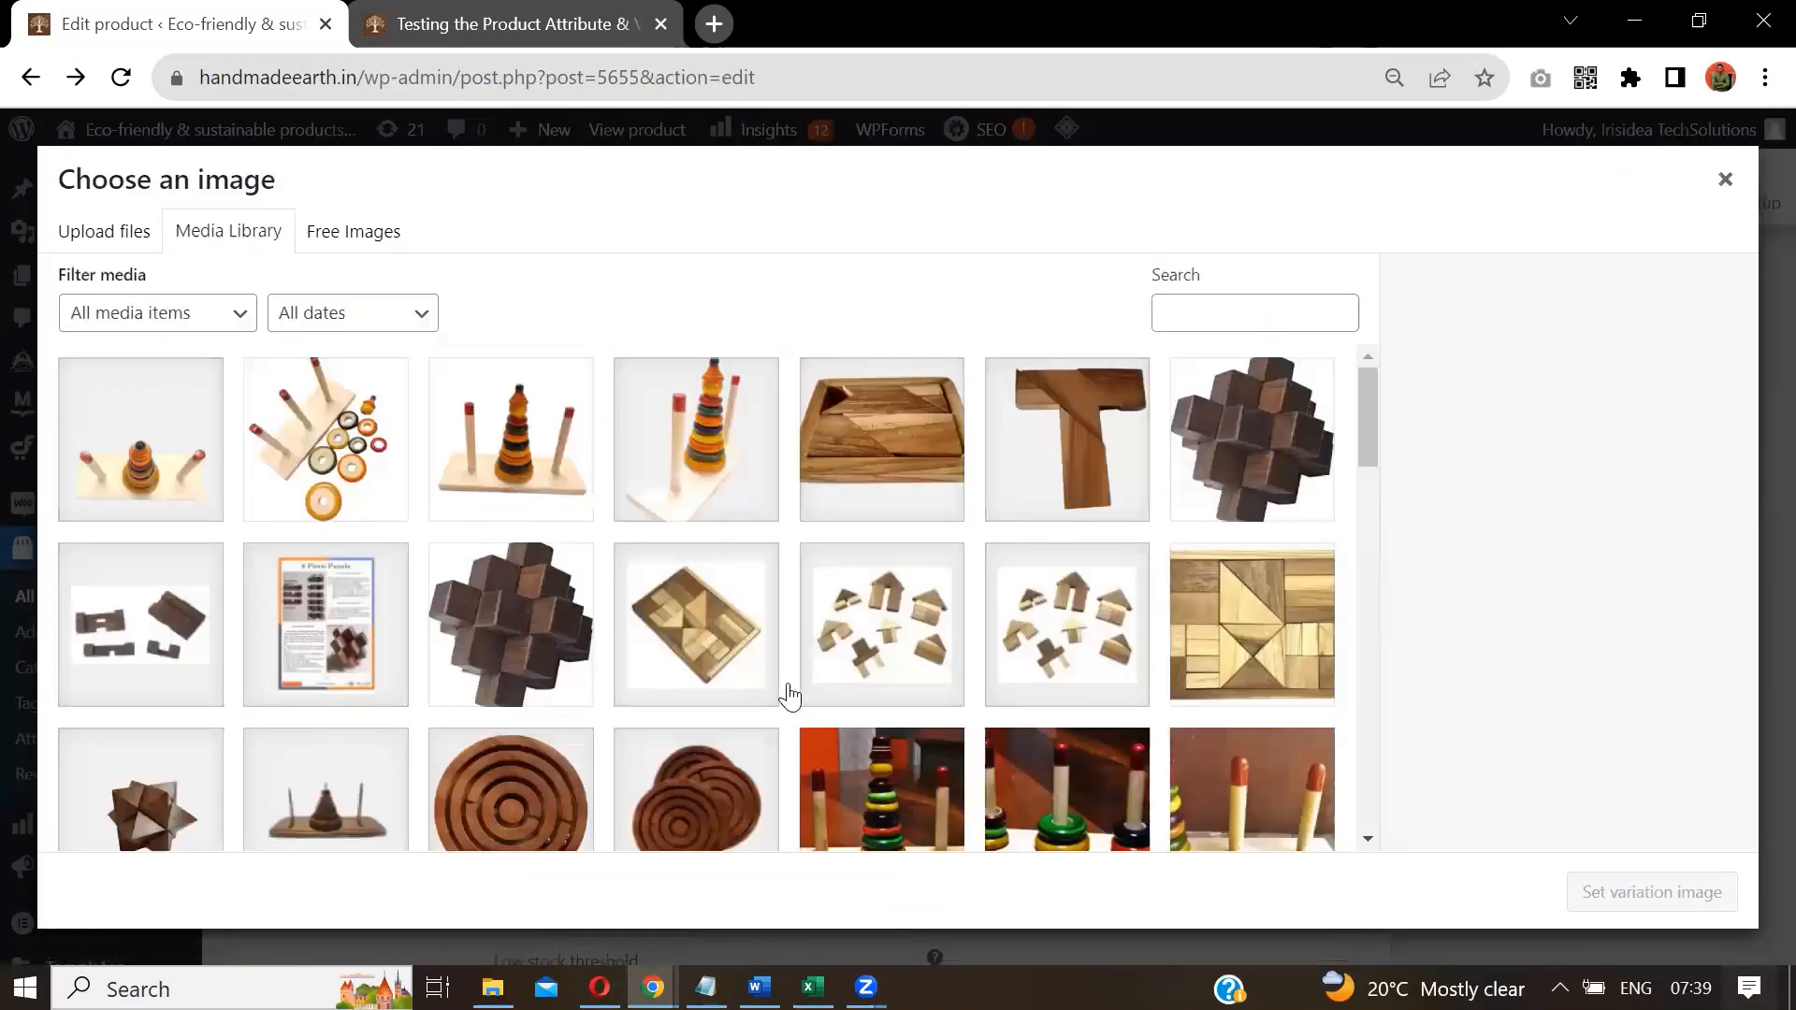
{"action": "left_click", "coordinate": [729, 825]}
{"action": "left_click", "coordinate": [1652, 893]}
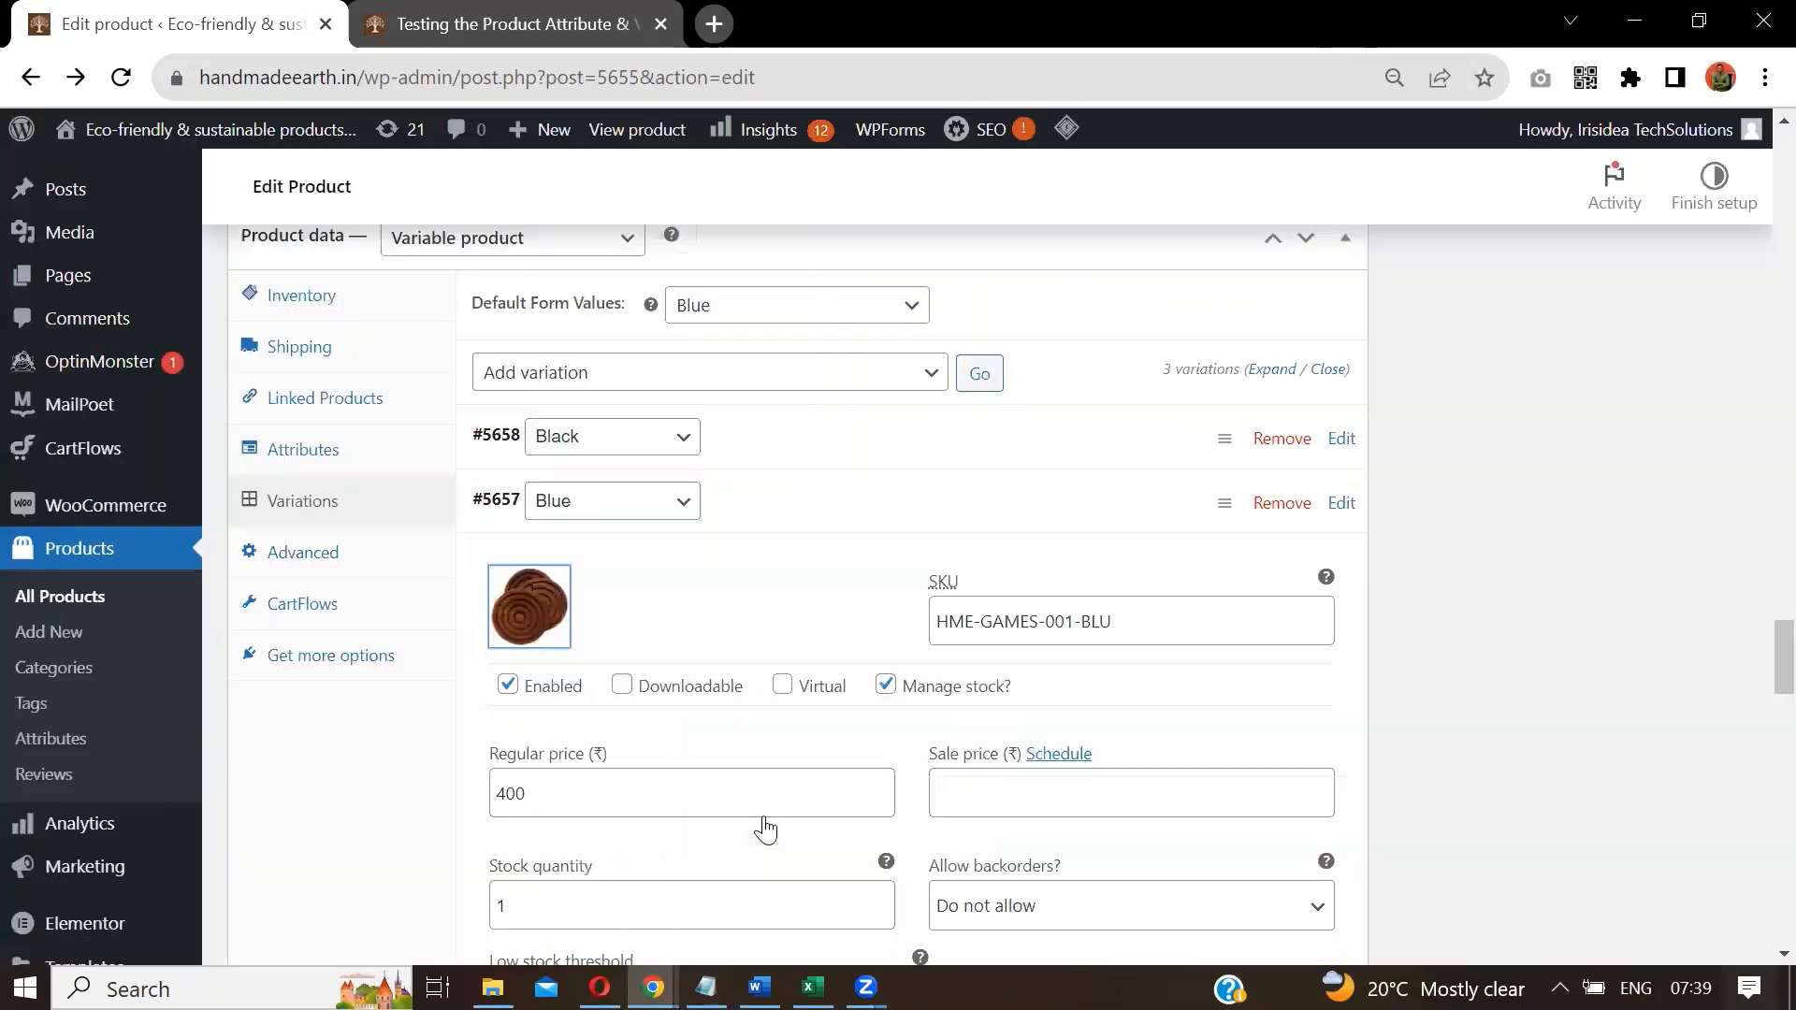
{"action": "left_click", "coordinate": [896, 506]}
Set the Red variation's image to aoi-gatopu-011_tower_of_brahma_wooden.jpg and save the variation changes.
{"action": "left_click", "coordinate": [789, 572]}
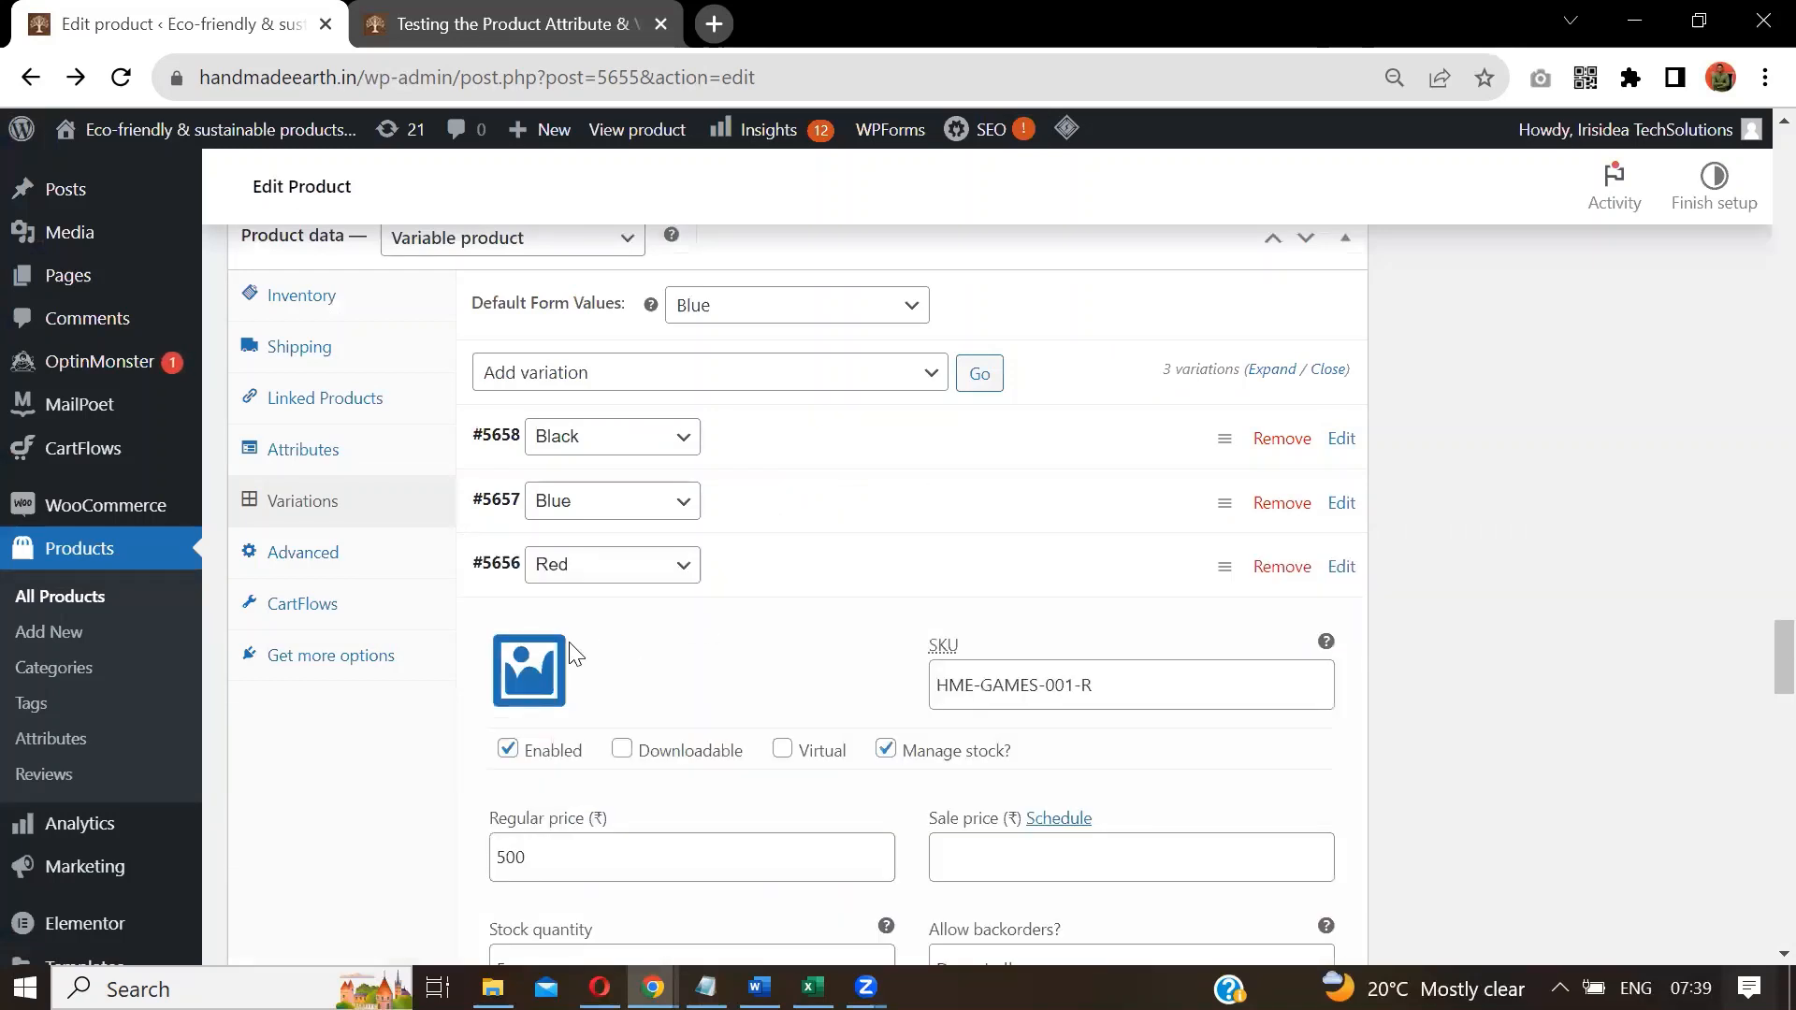
{"action": "left_click", "coordinate": [548, 664]}
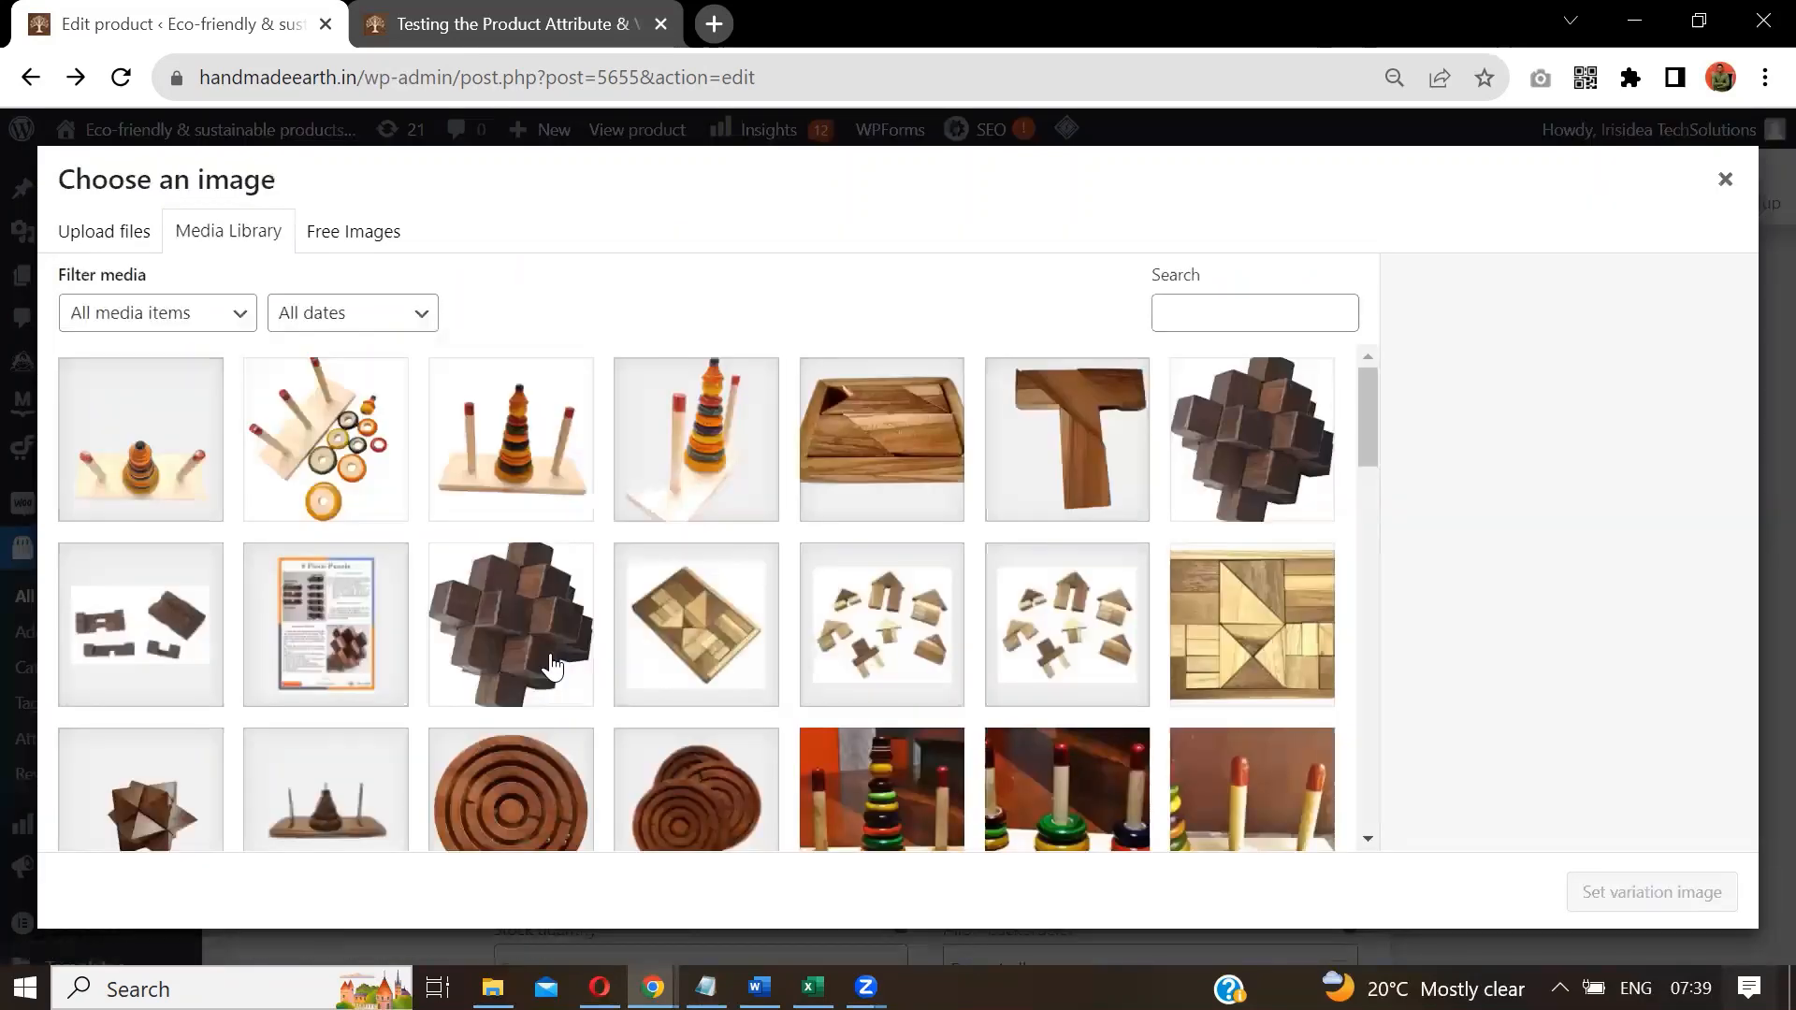
{"action": "left_click", "coordinate": [875, 774]}
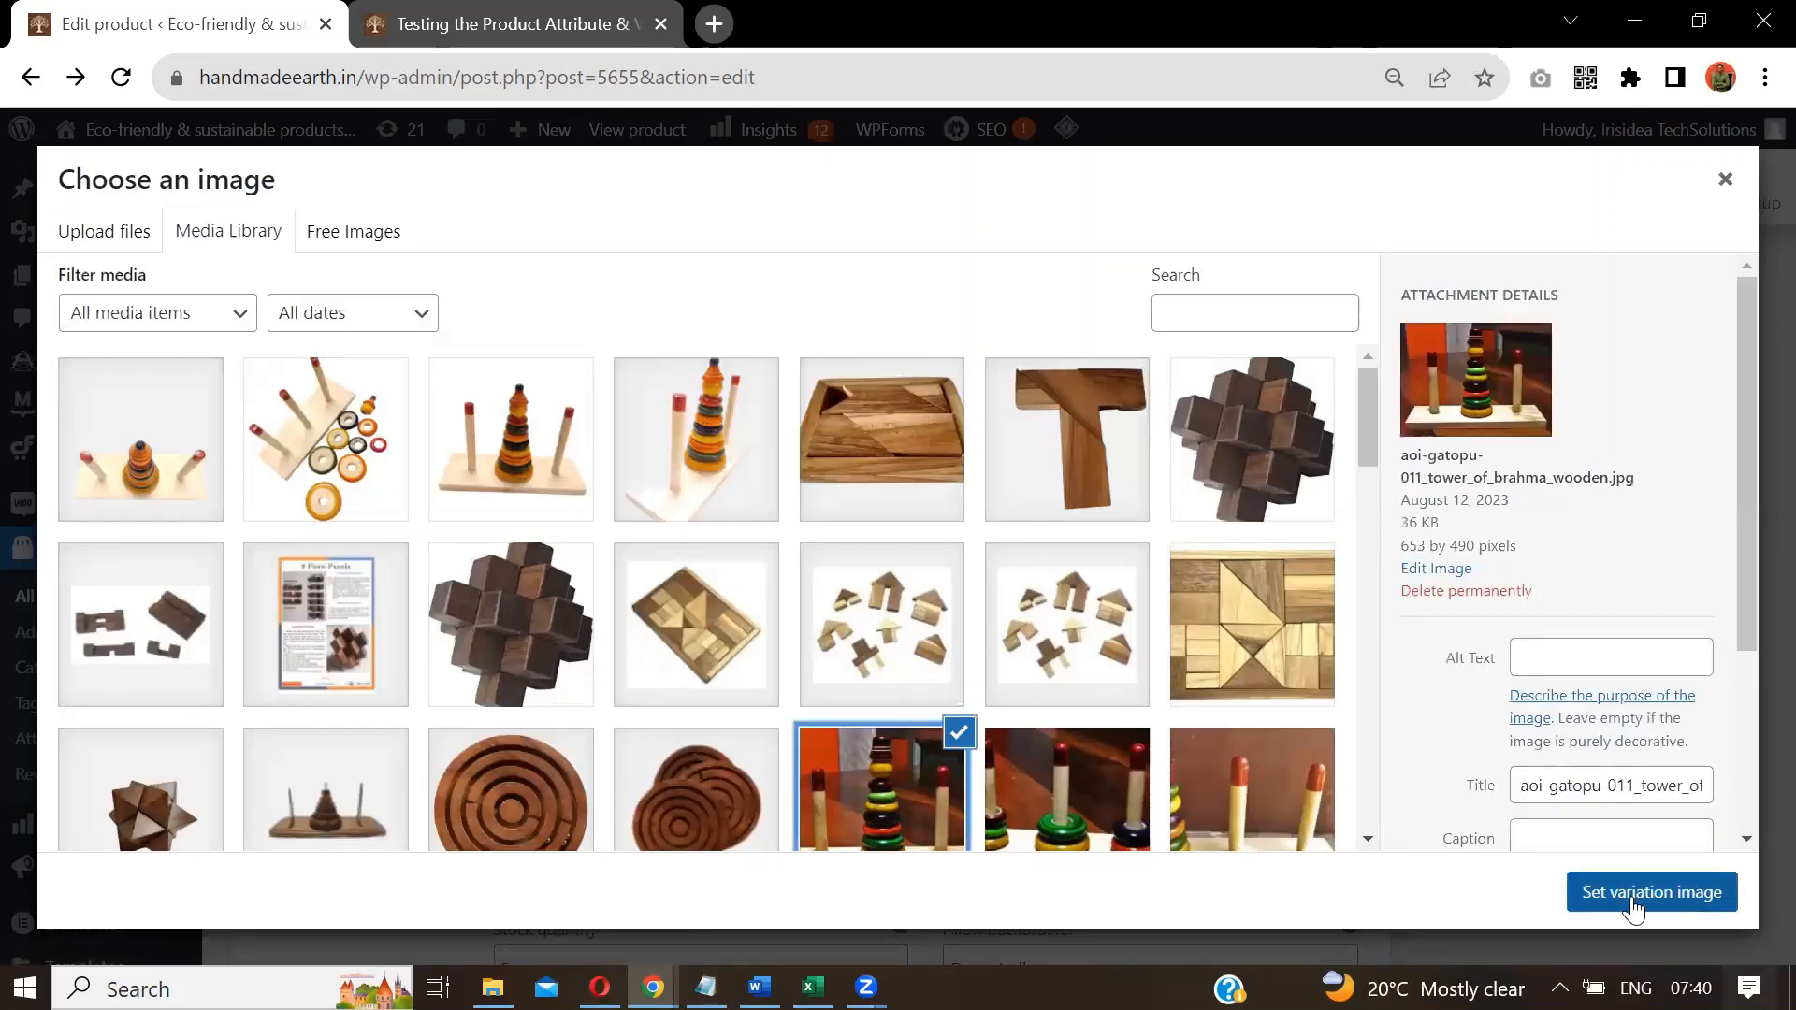
{"action": "left_click_drag", "start_coordinate": [1748, 548], "coordinate": [1736, 621]}
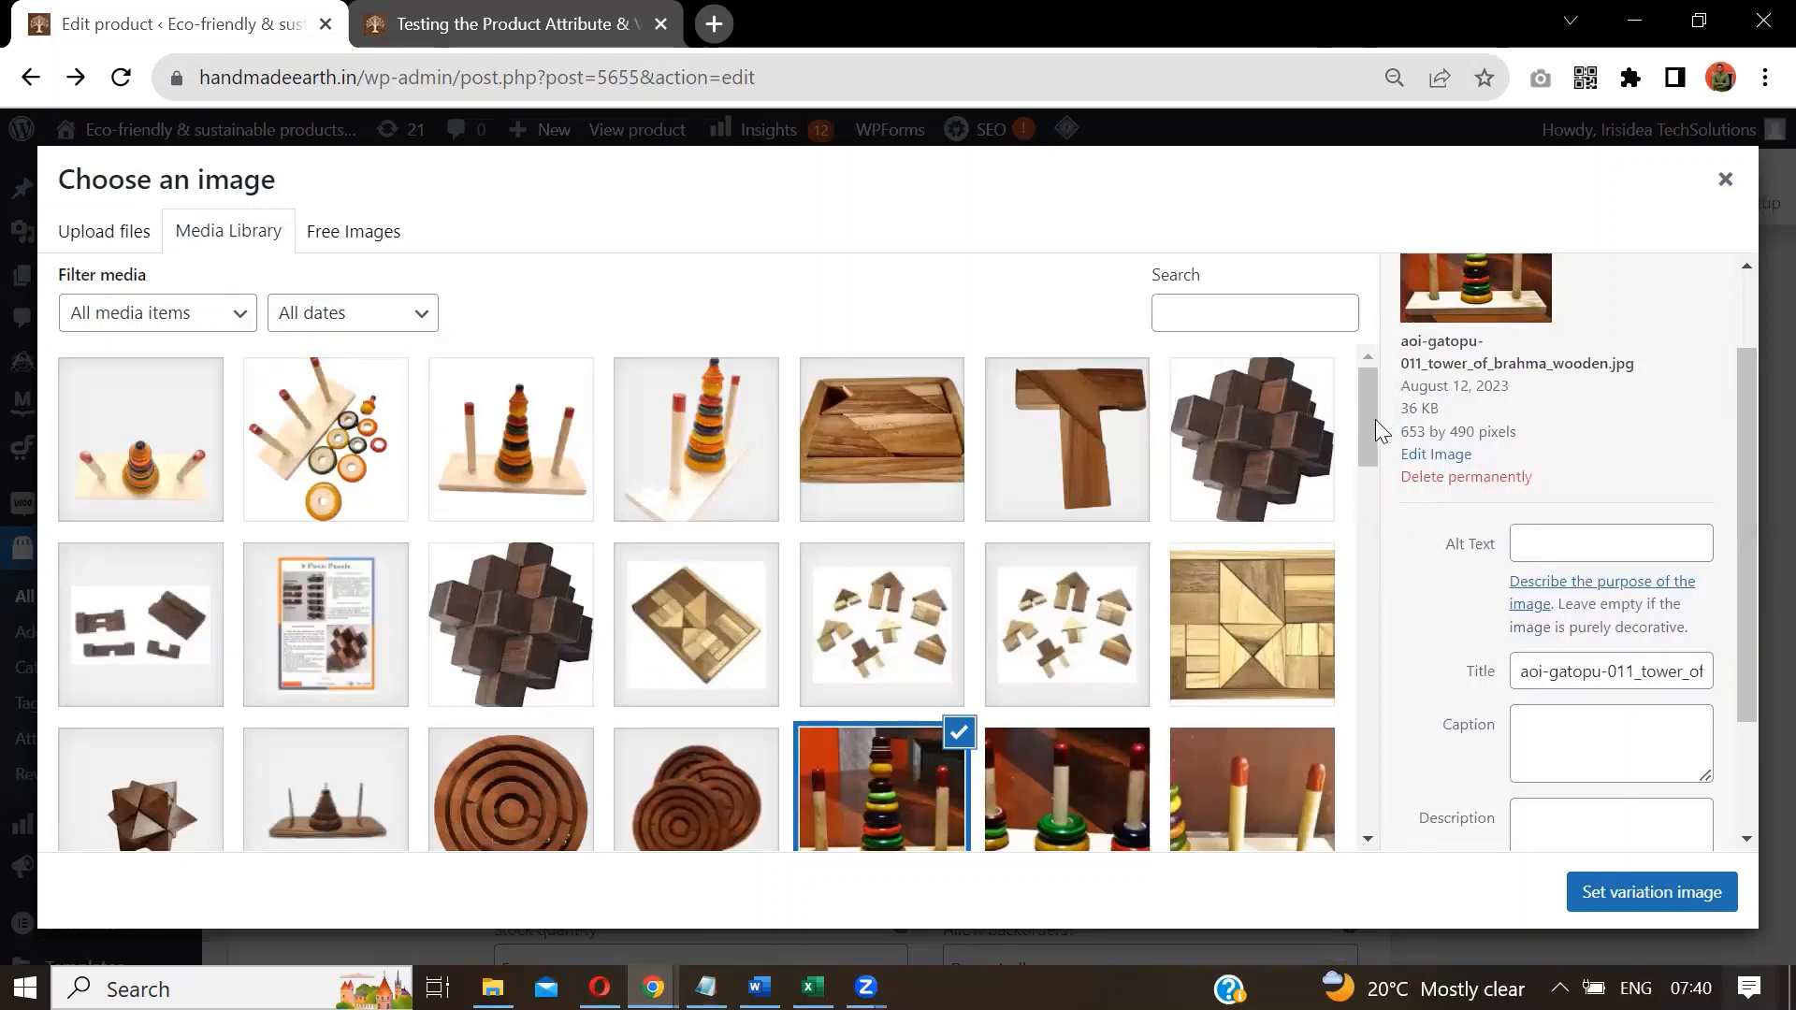
{"action": "left_click_drag", "start_coordinate": [1375, 419], "coordinate": [1377, 517]}
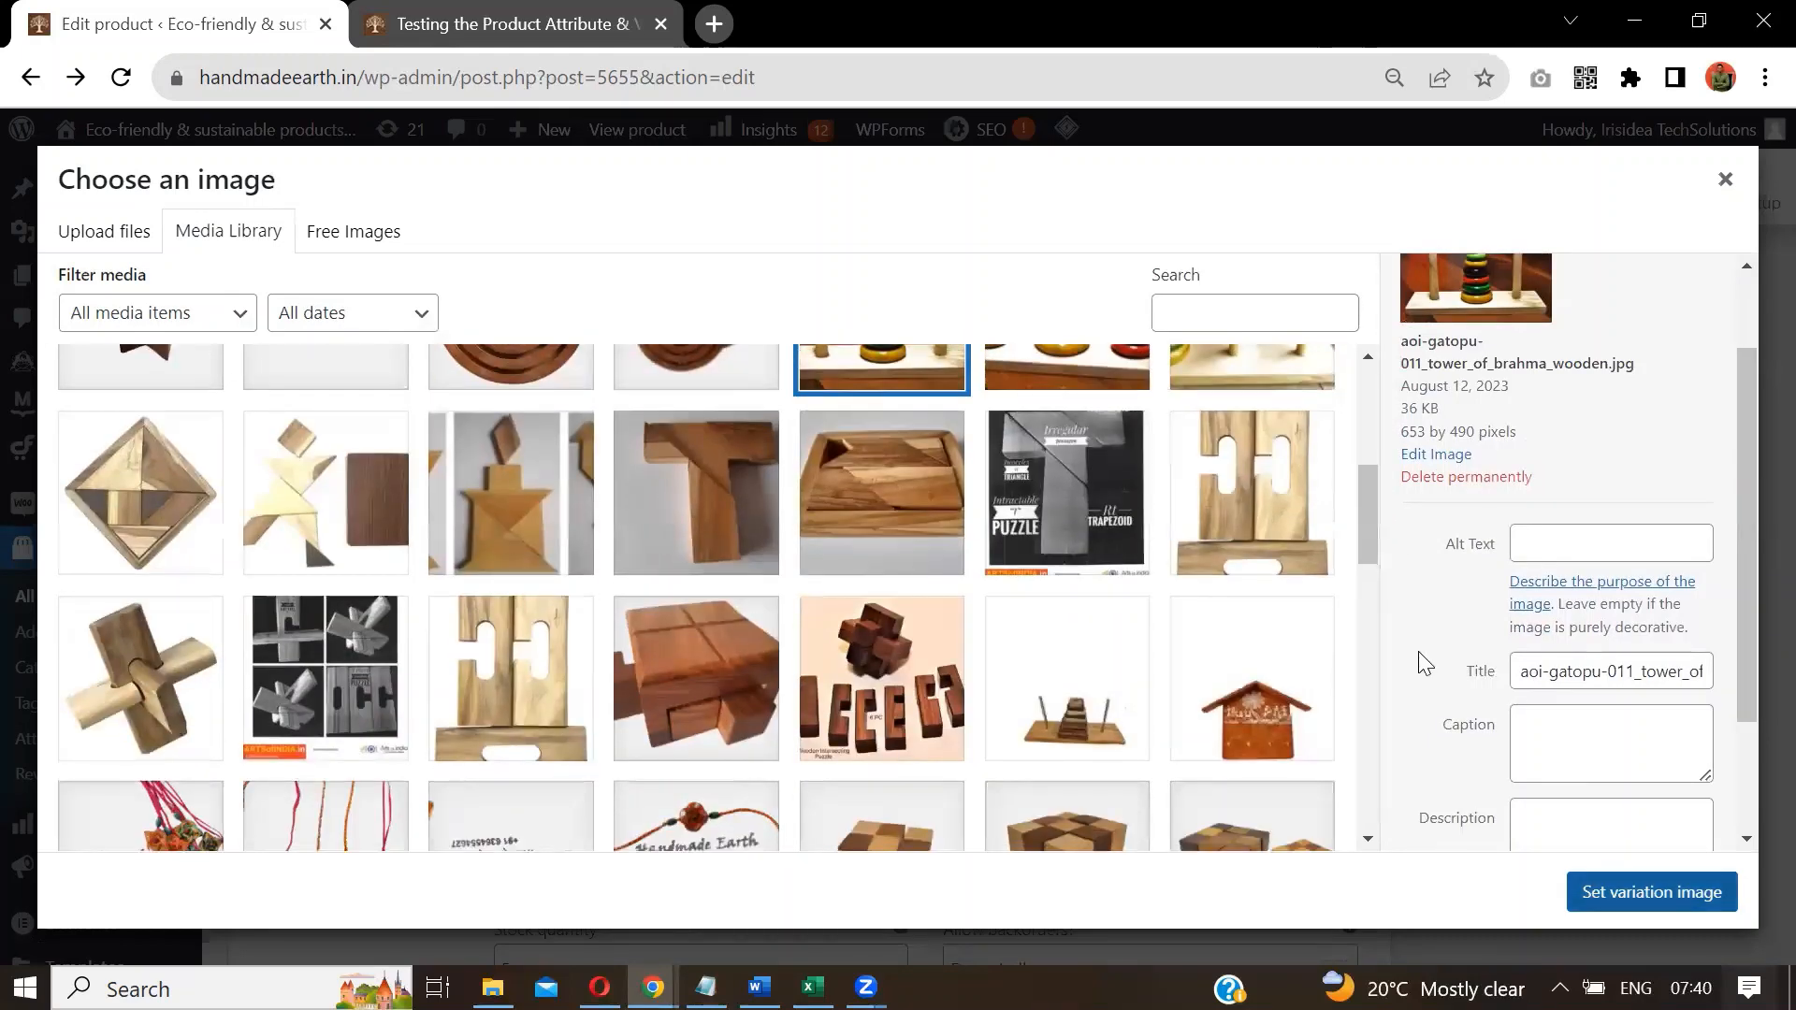
{"action": "left_click", "coordinate": [1652, 892]}
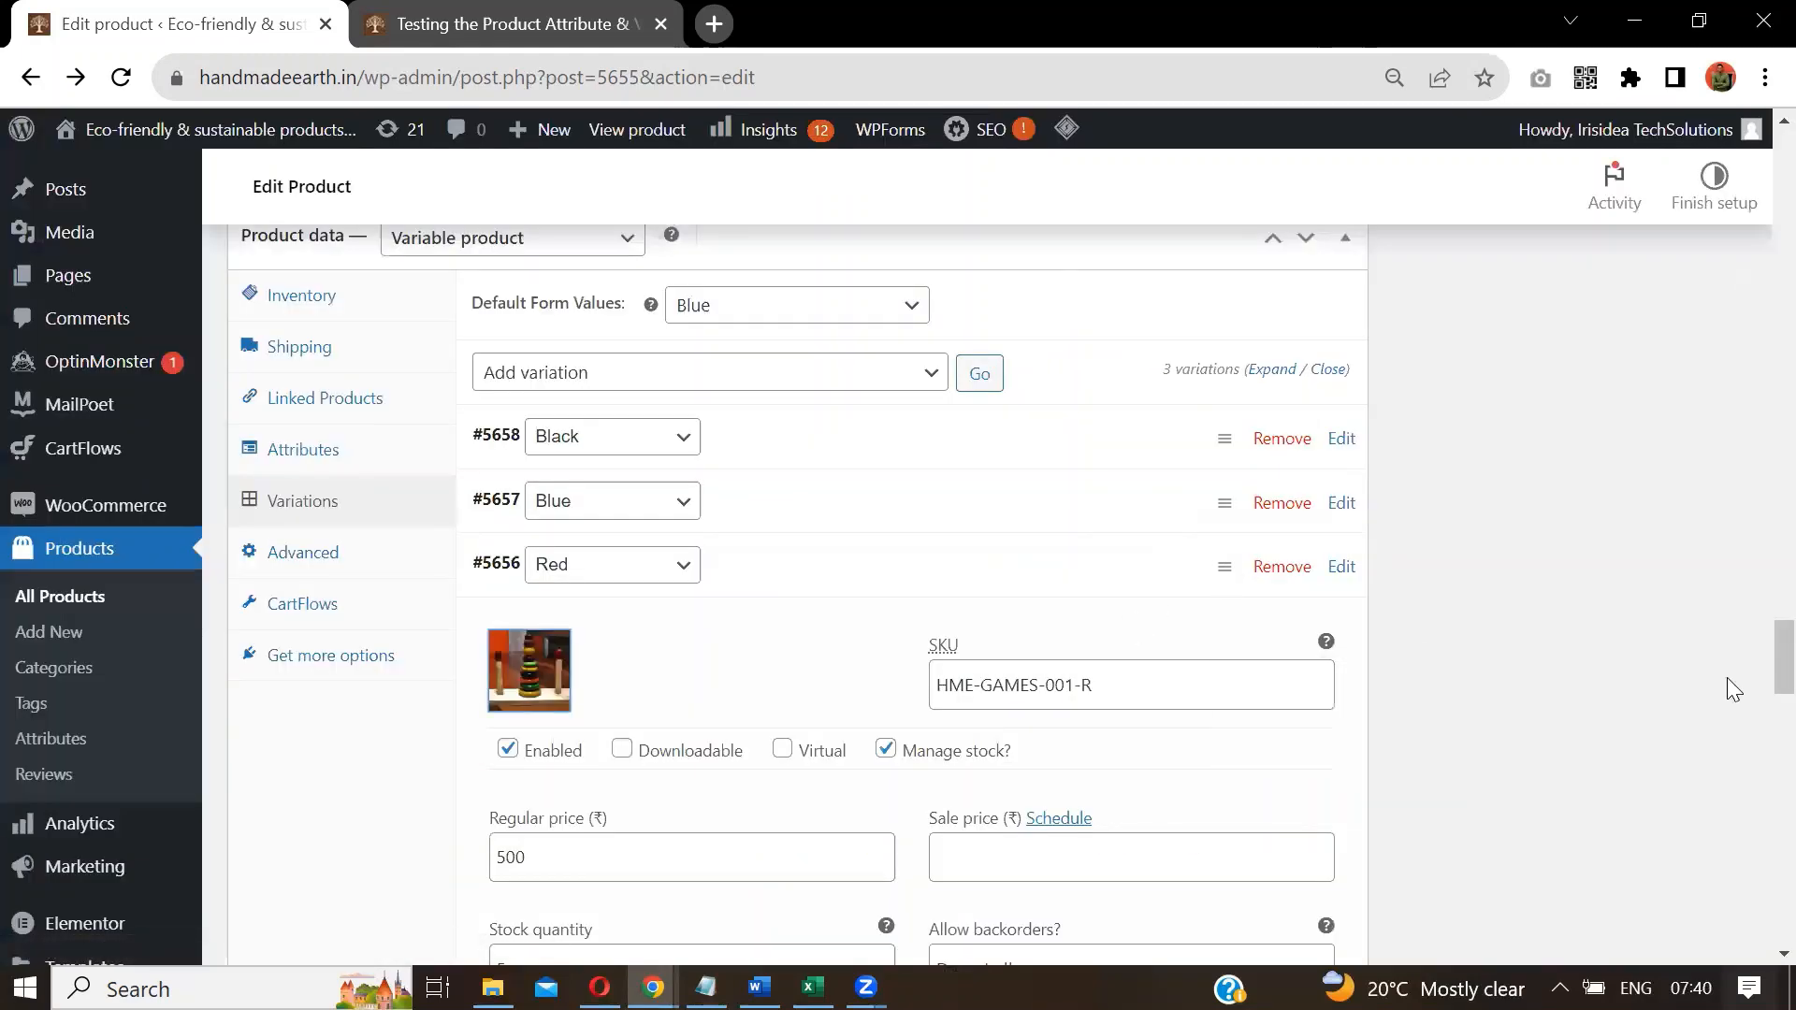
{"action": "scroll", "coordinate": [1758, 697], "scroll_direction": "down", "scroll_amount": 15}
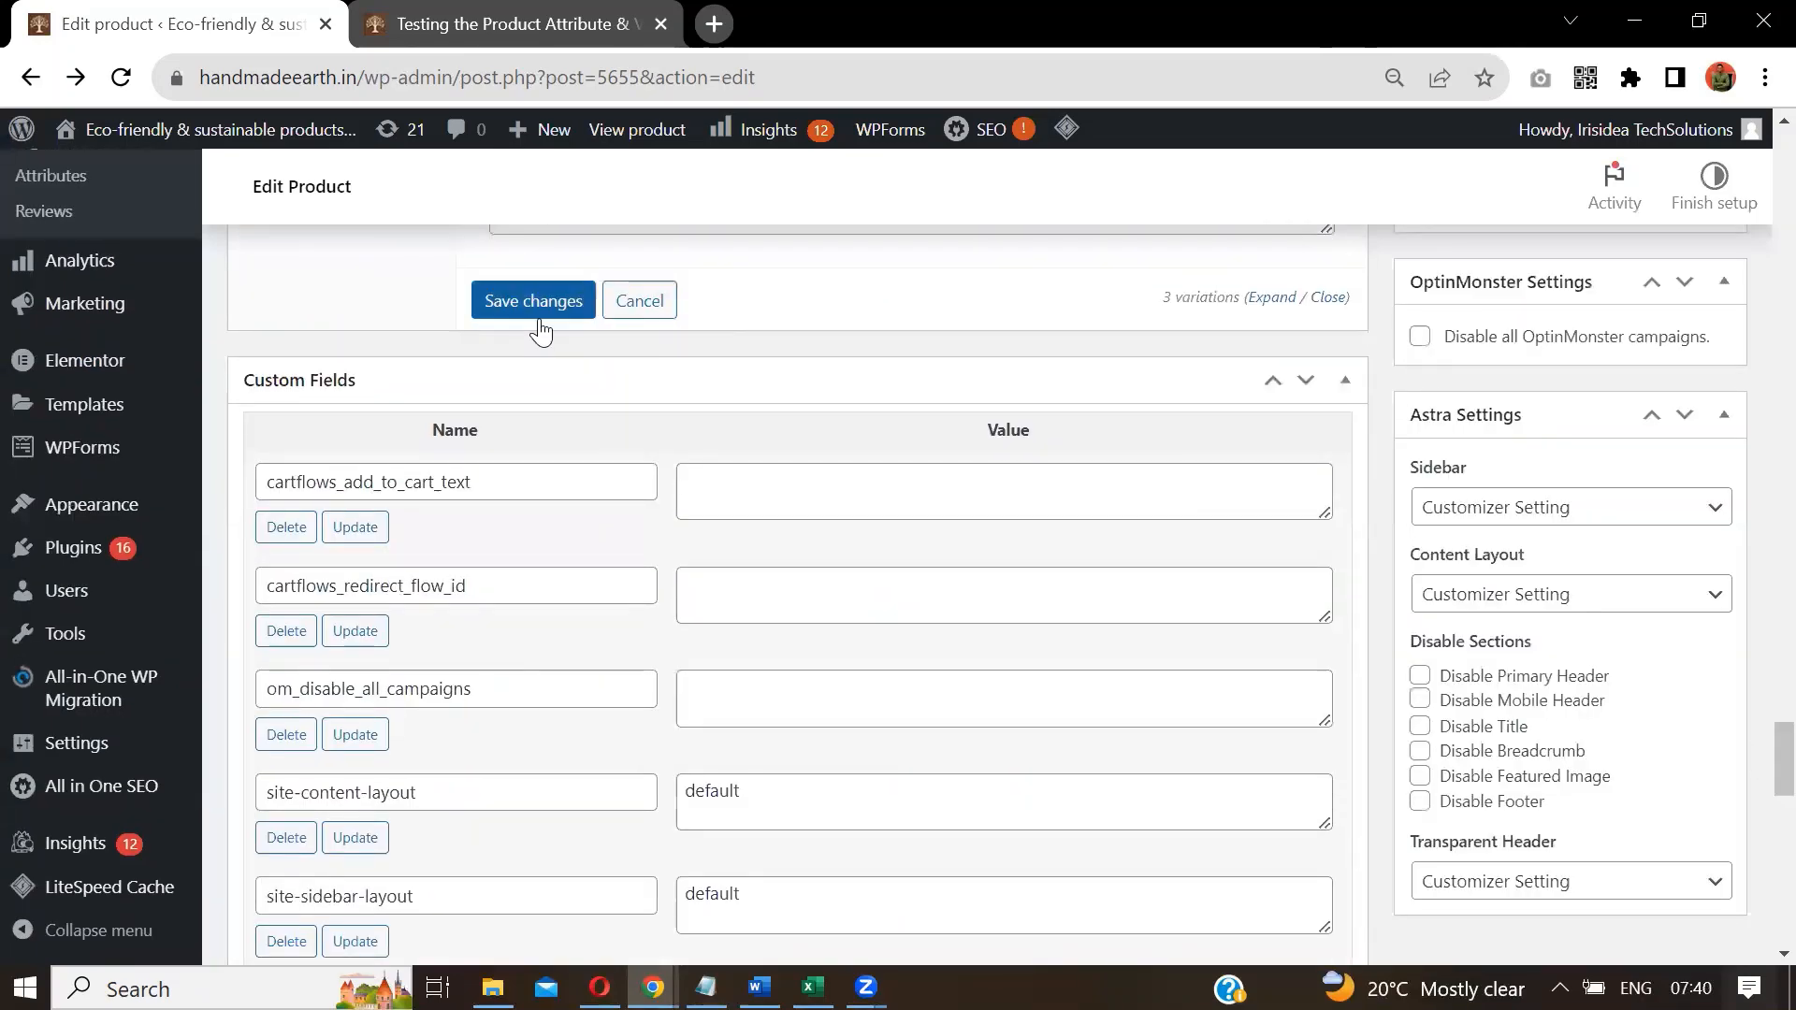
{"action": "left_click", "coordinate": [538, 305]}
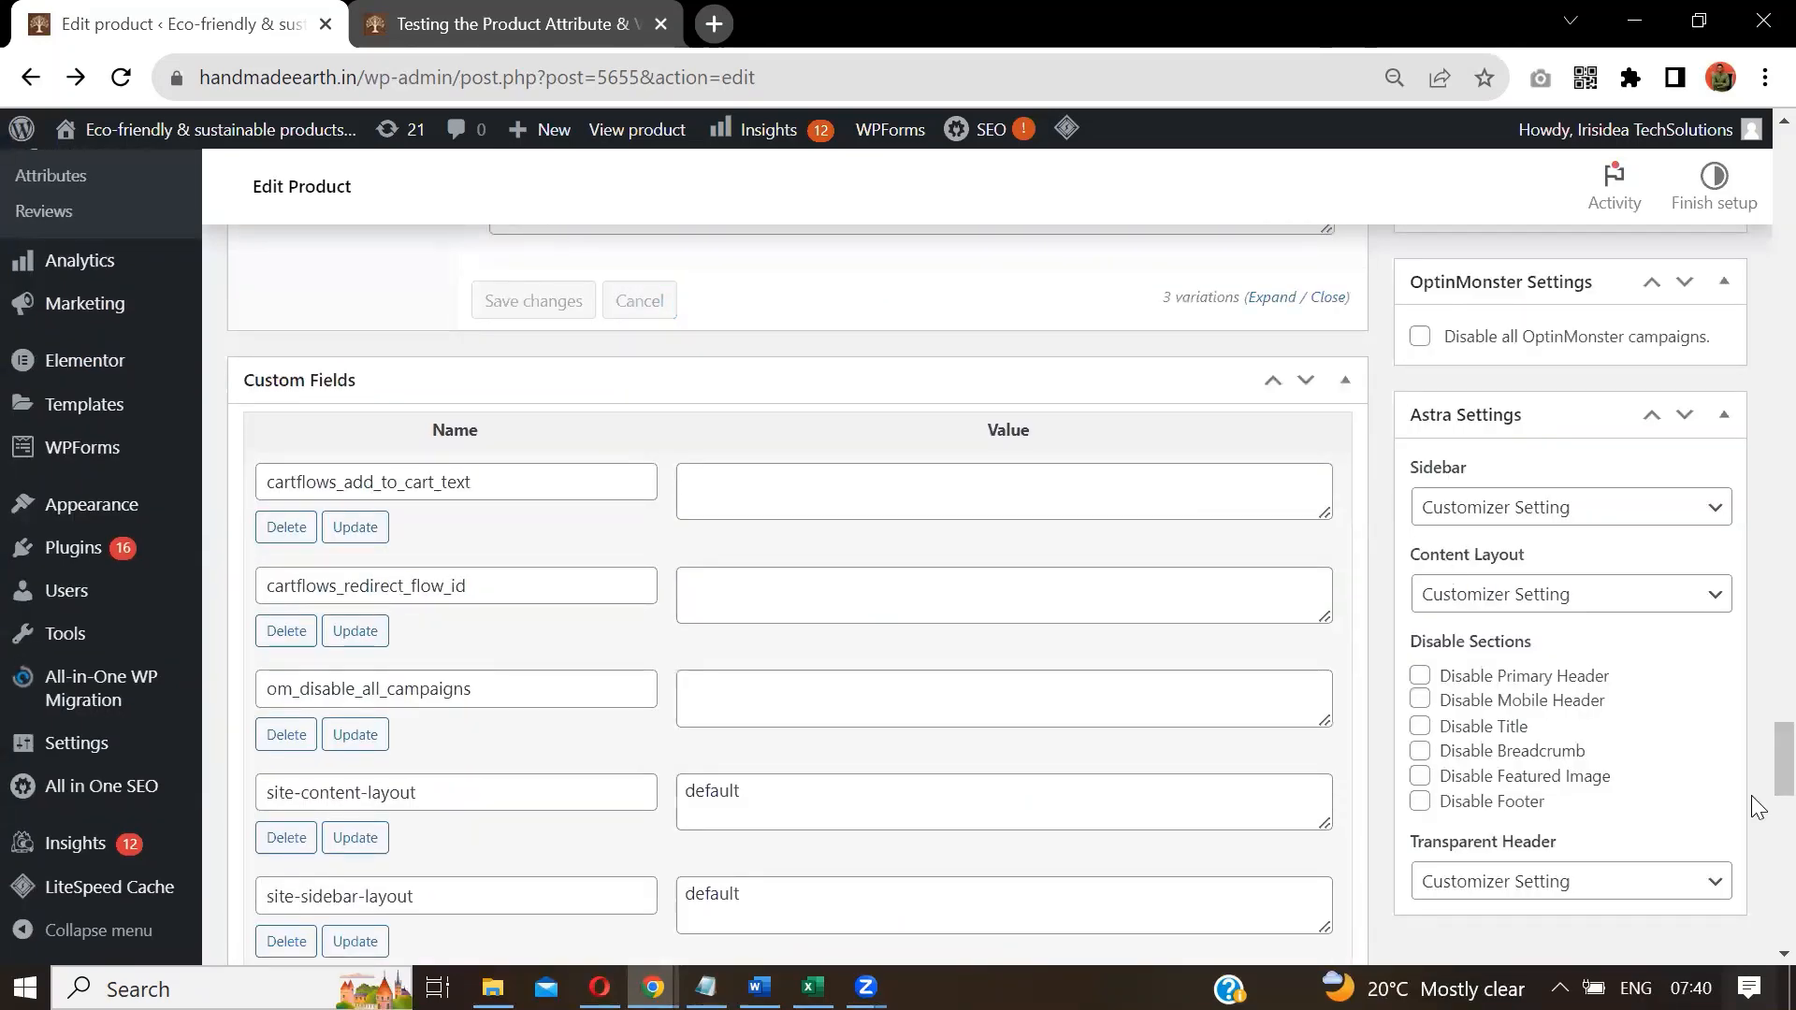
Update the published product "Testing the Product Attribute & Variations" with the new variation images.
{"action": "left_click", "coordinate": [1782, 805]}
{"action": "left_click_drag", "start_coordinate": [1782, 805], "coordinate": [1783, 626]}
{"action": "scroll", "coordinate": [1751, 295], "scroll_direction": "up", "scroll_amount": 10}
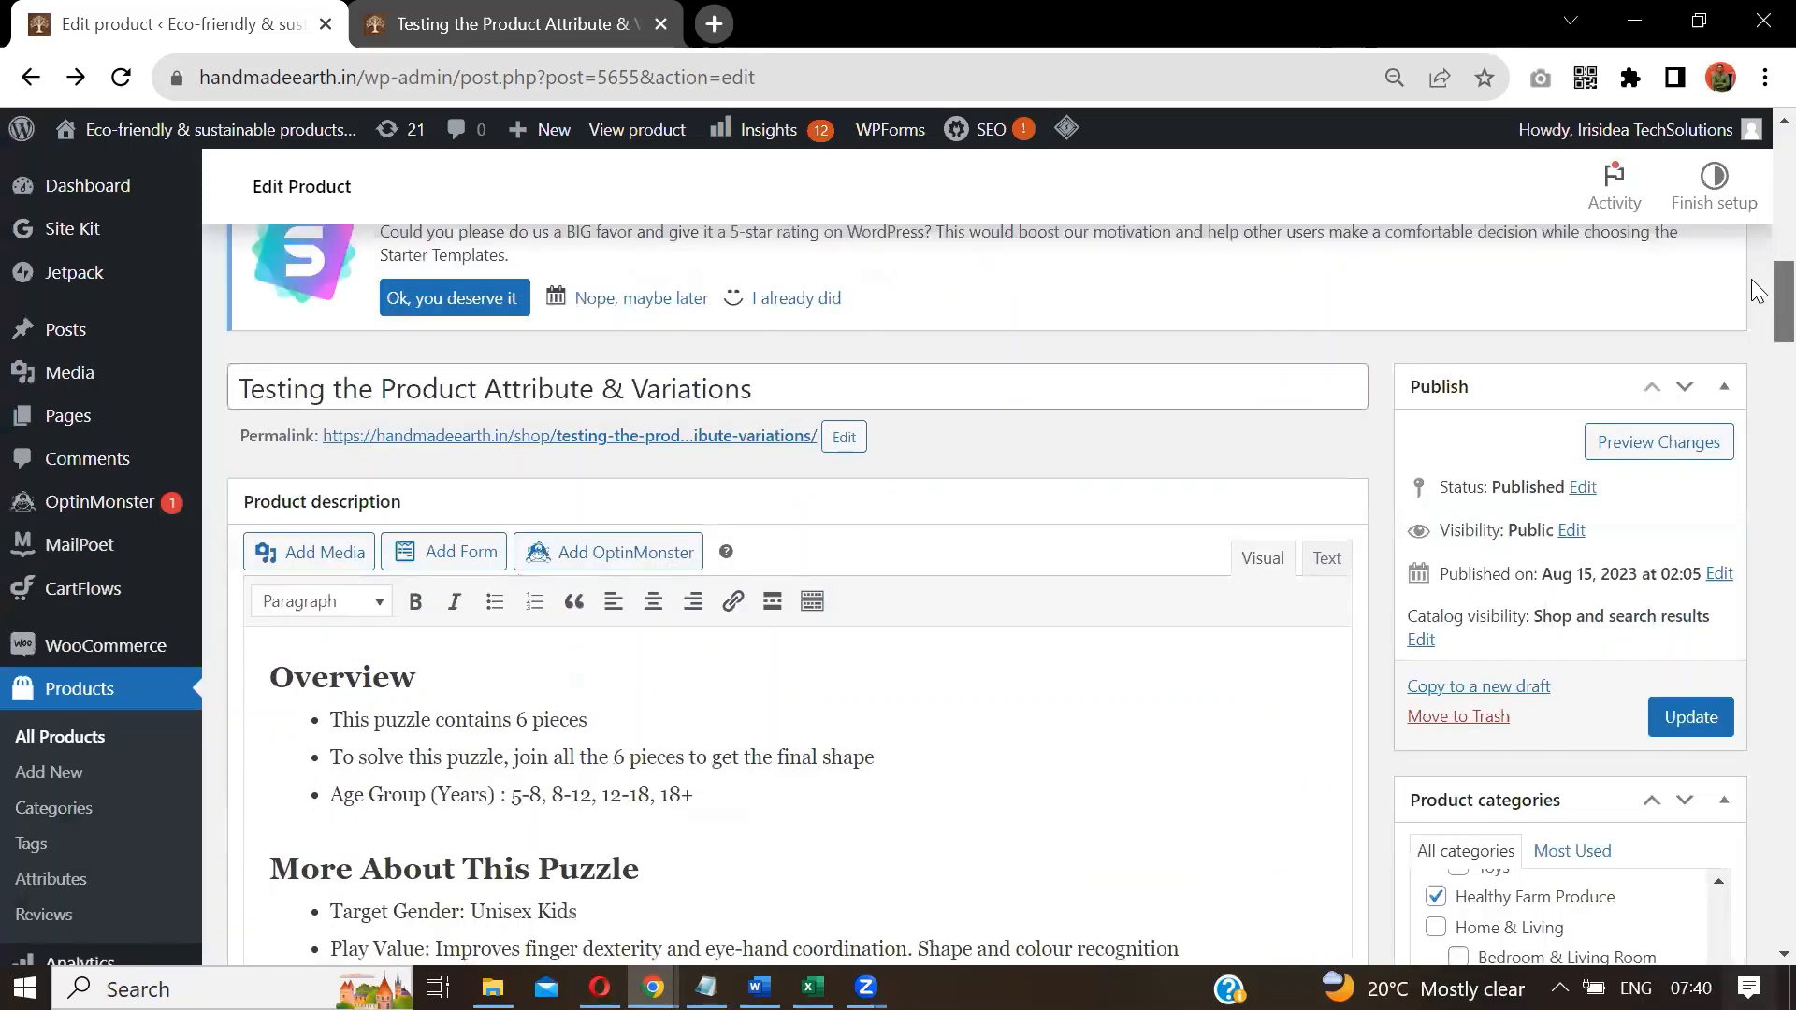
{"action": "left_click", "coordinate": [1701, 716]}
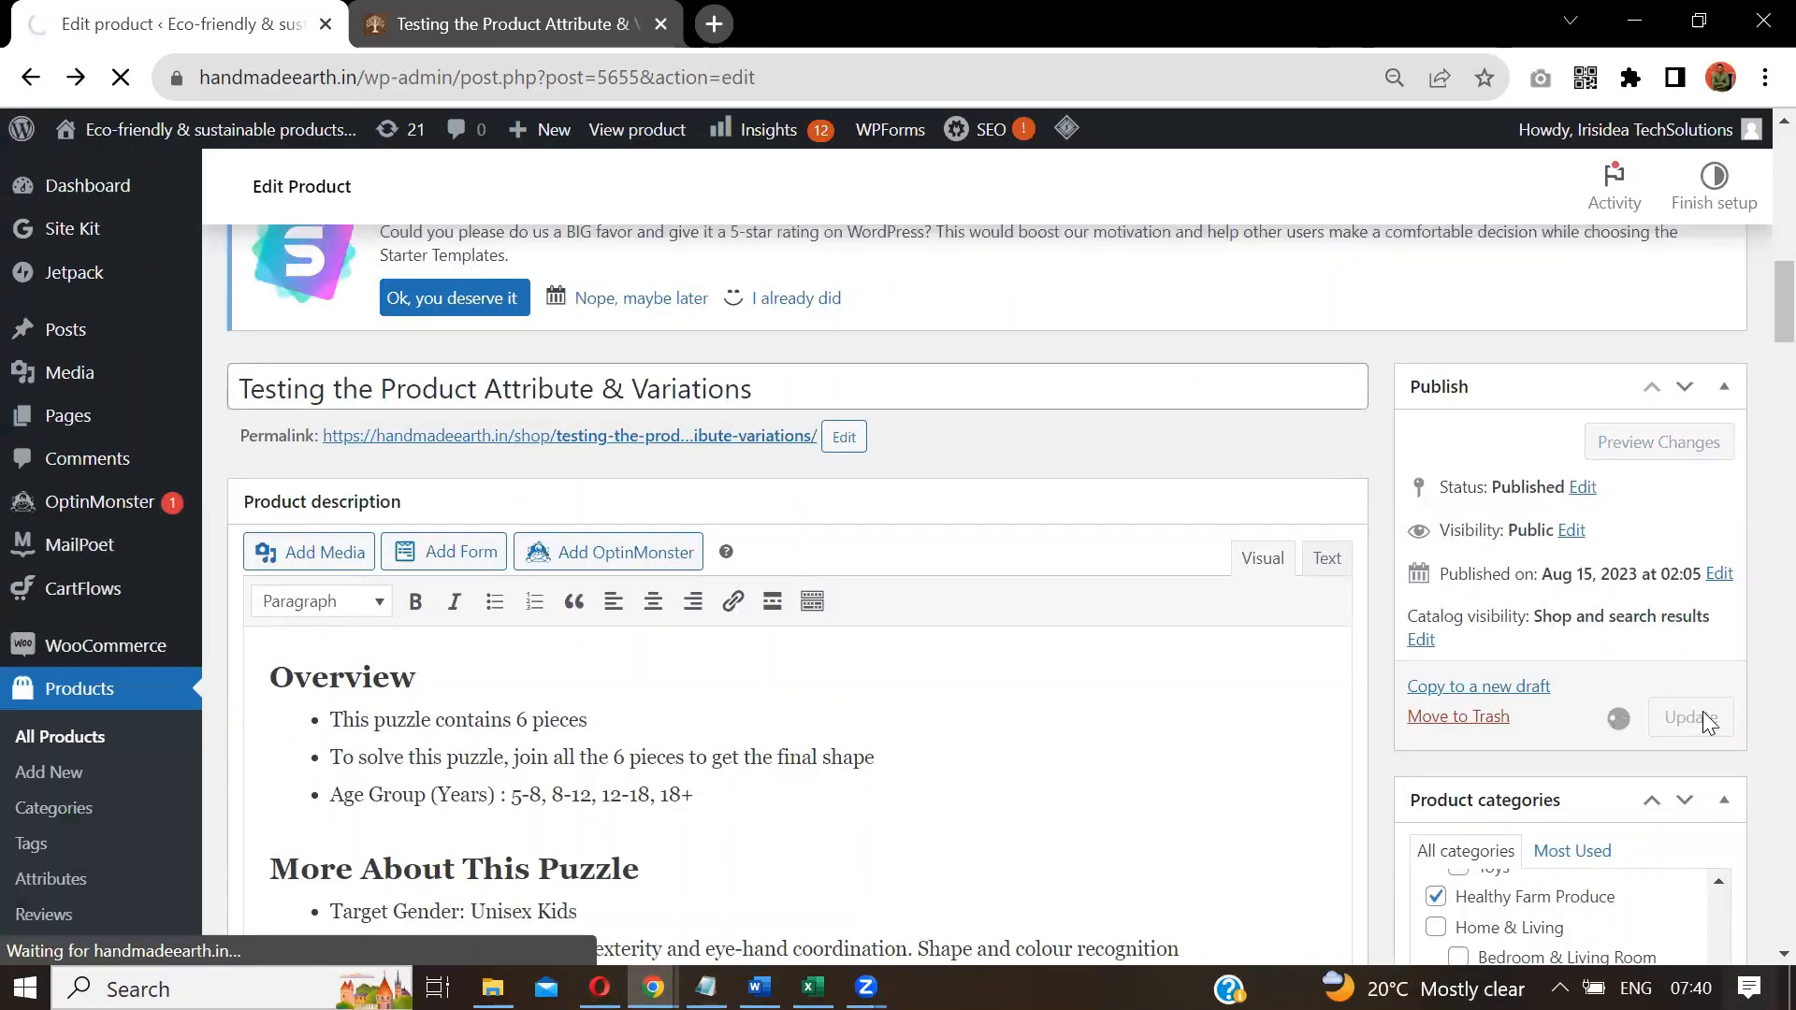
Reload the live product page and select the colours Red, Black and Blue in turn to check each variation's image.
{"action": "left_click", "coordinate": [561, 11]}
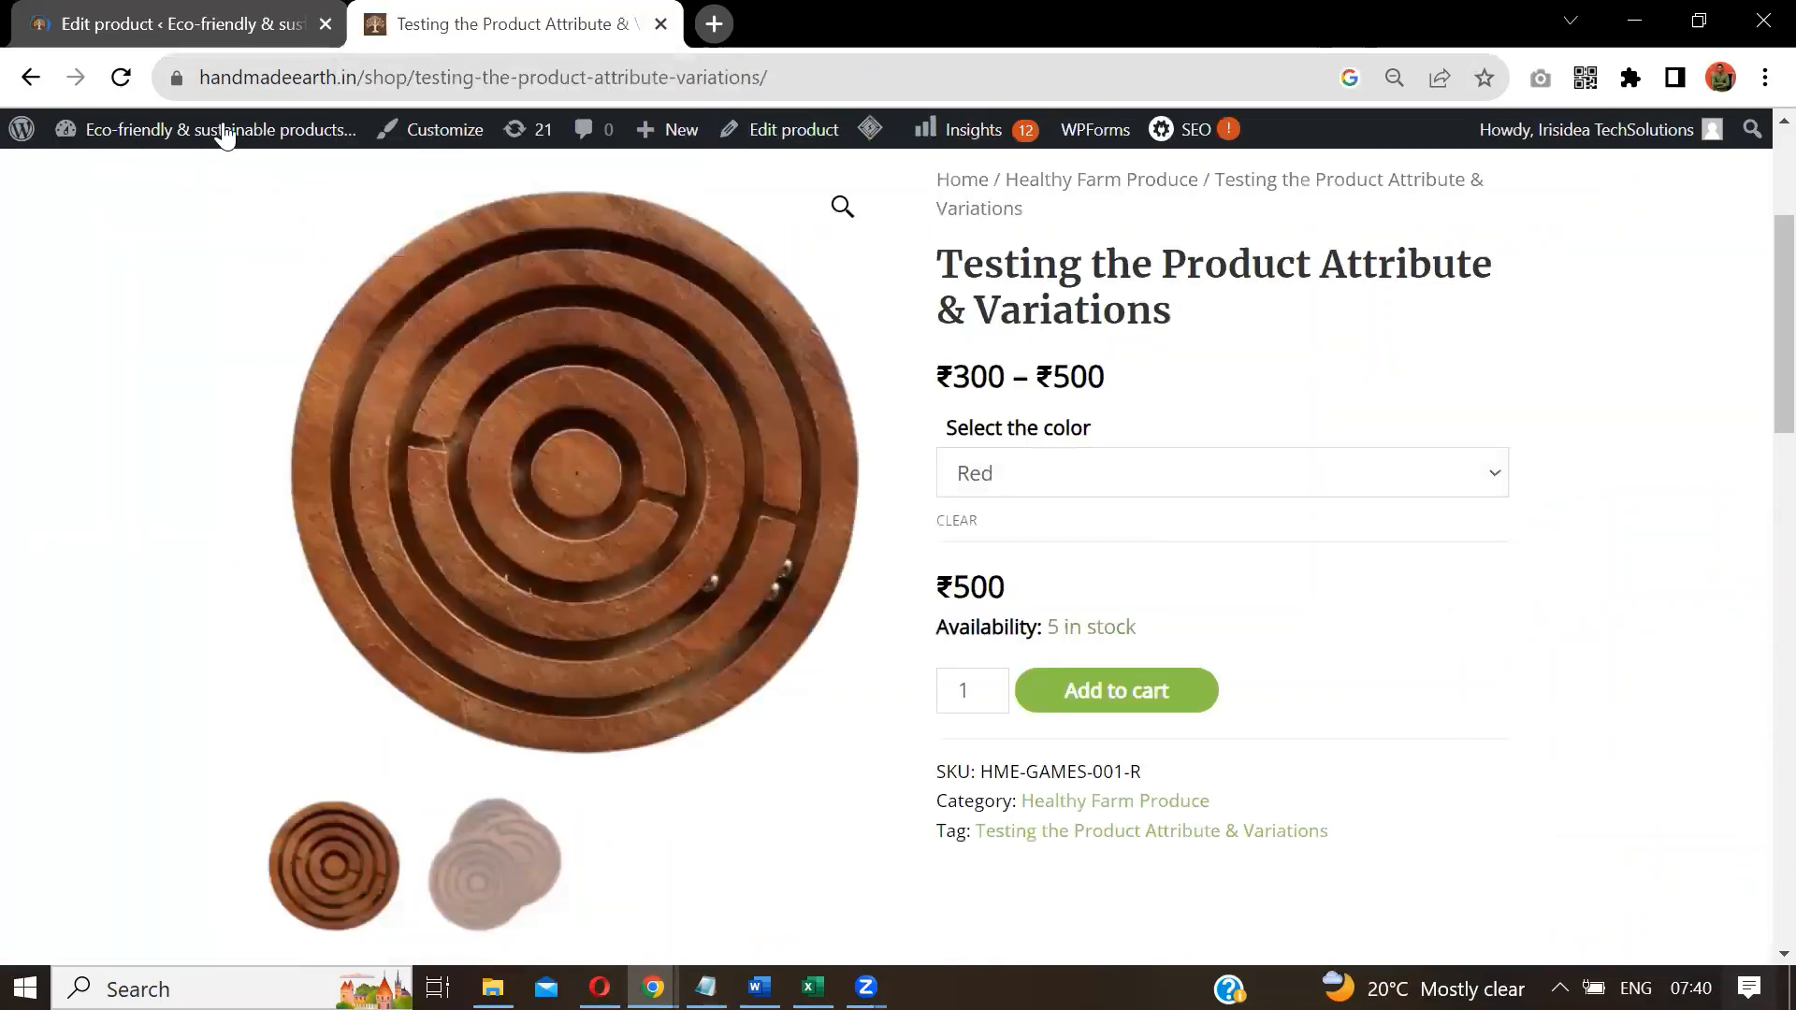
{"action": "left_click", "coordinate": [124, 79]}
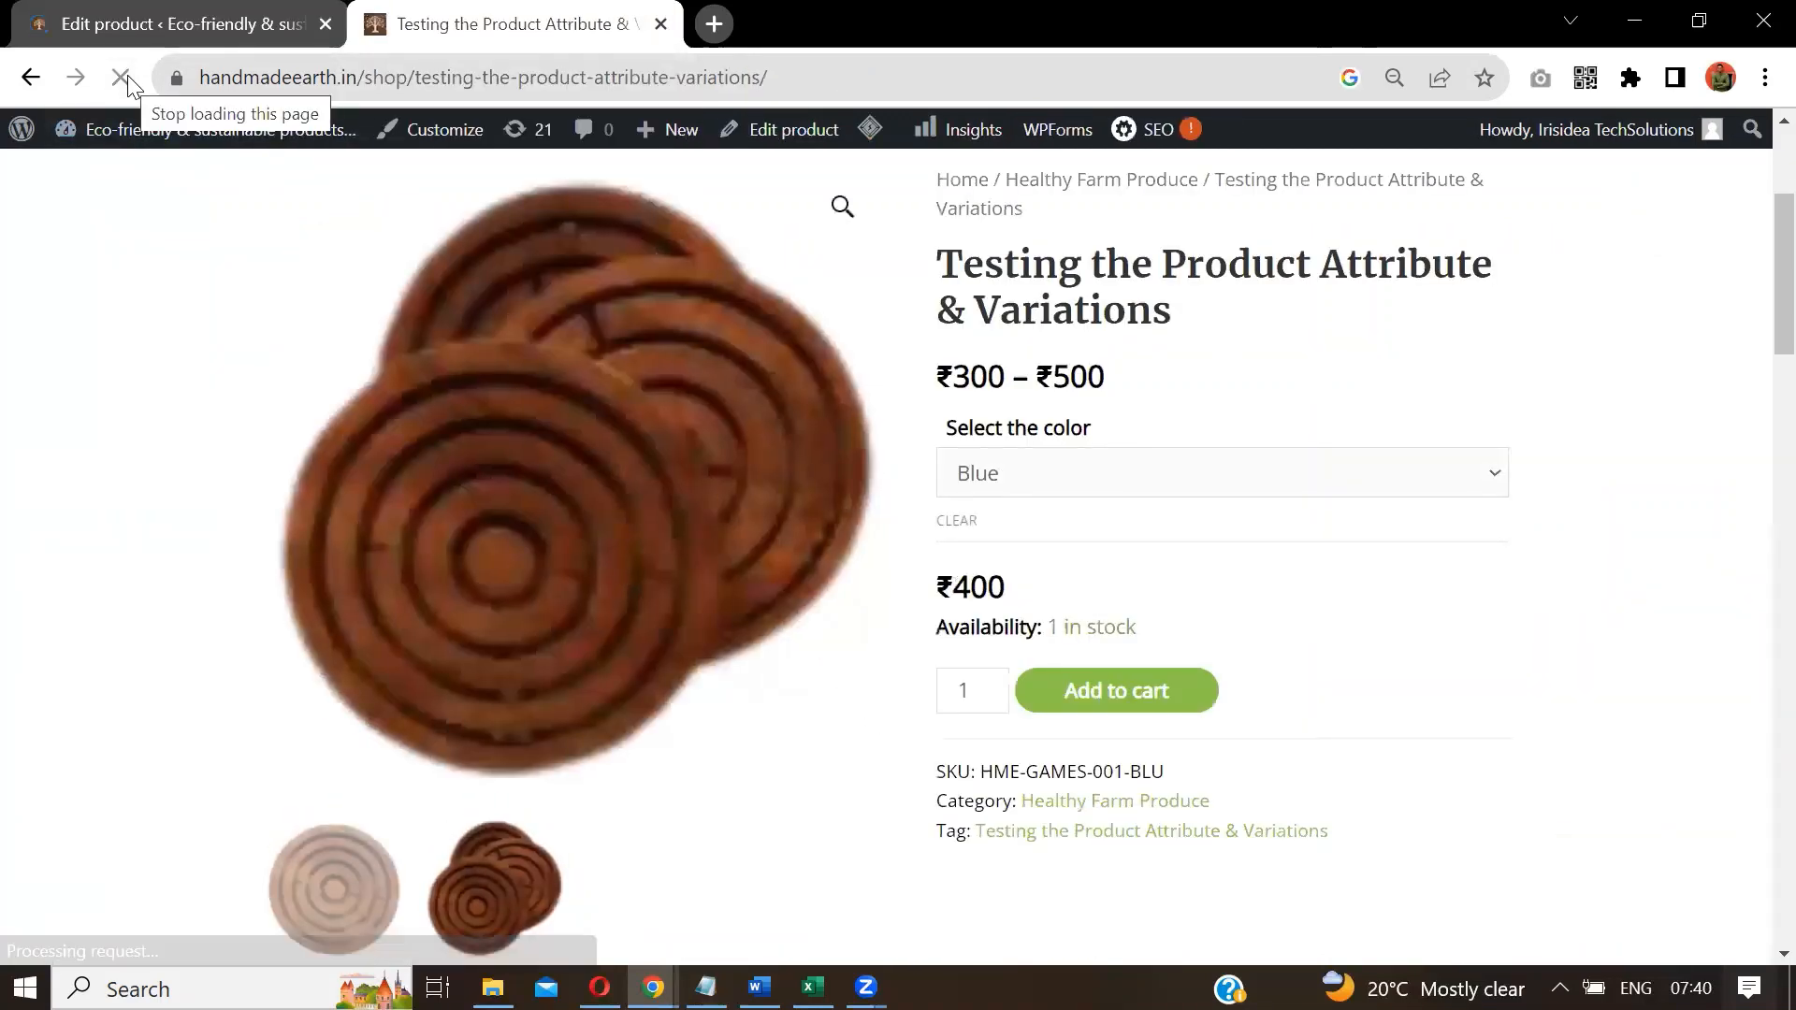
{"action": "left_click", "coordinate": [1228, 481]}
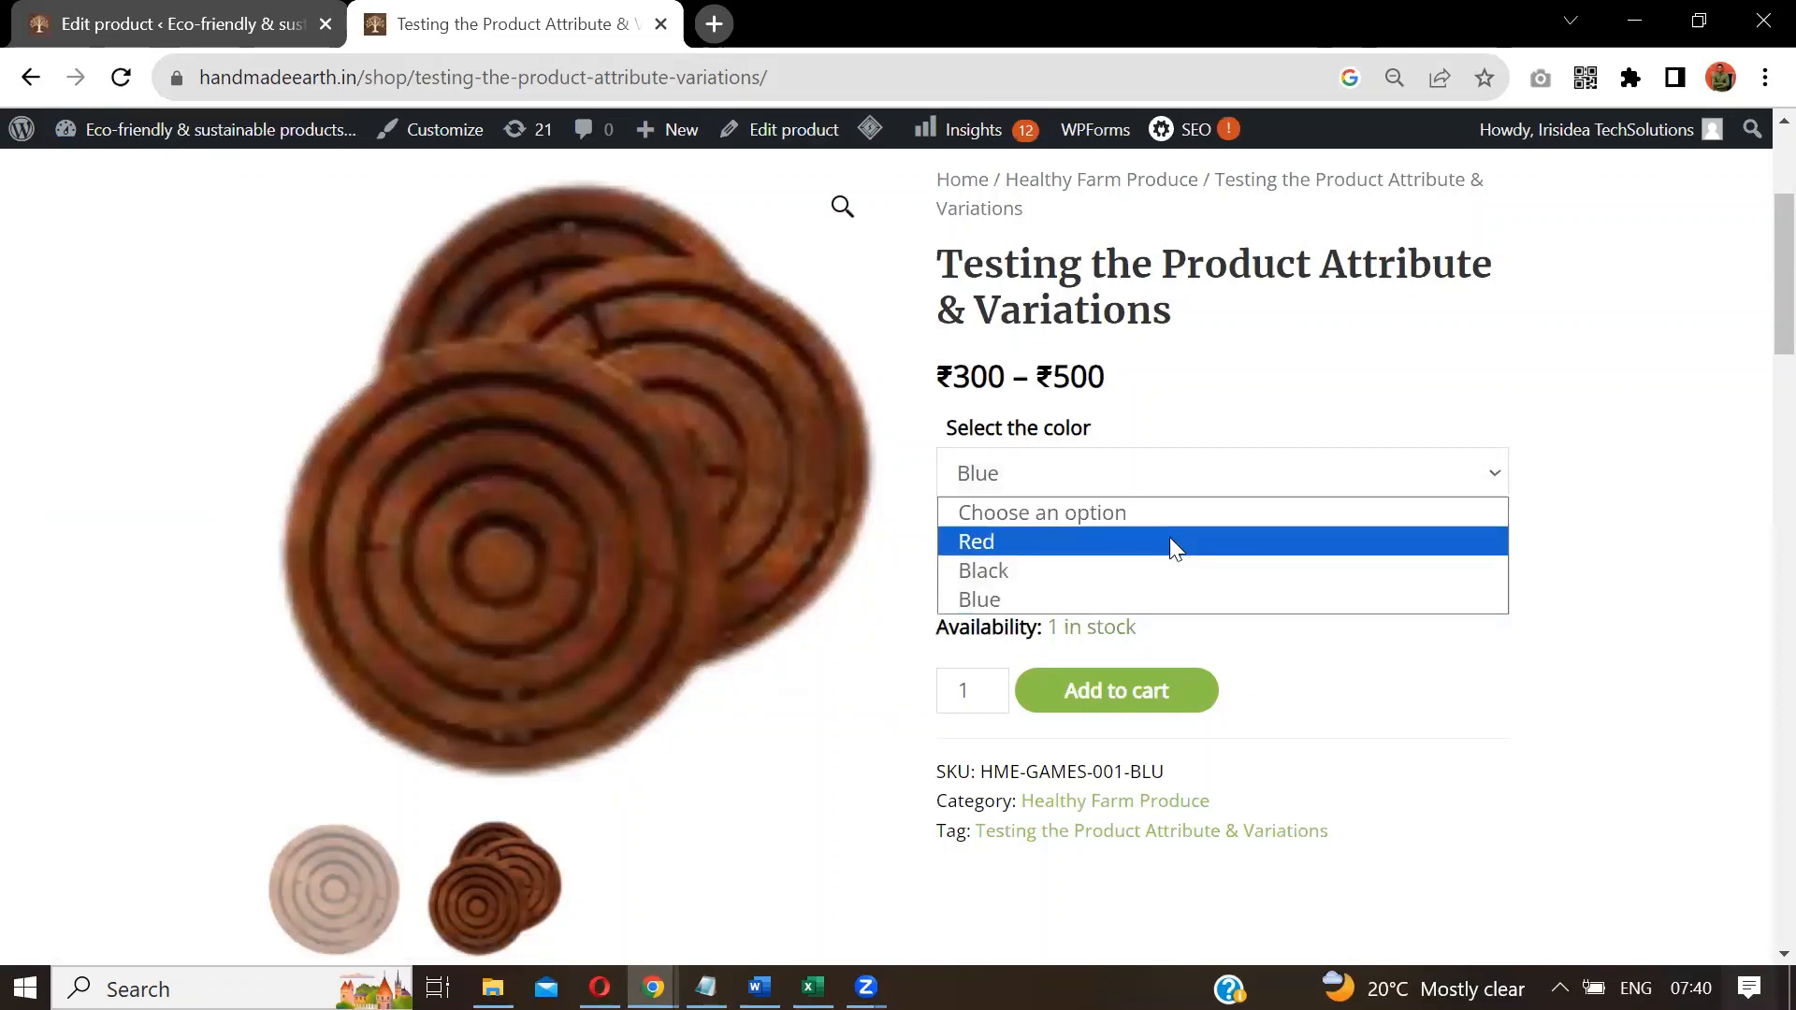
{"action": "left_click", "coordinate": [1169, 541]}
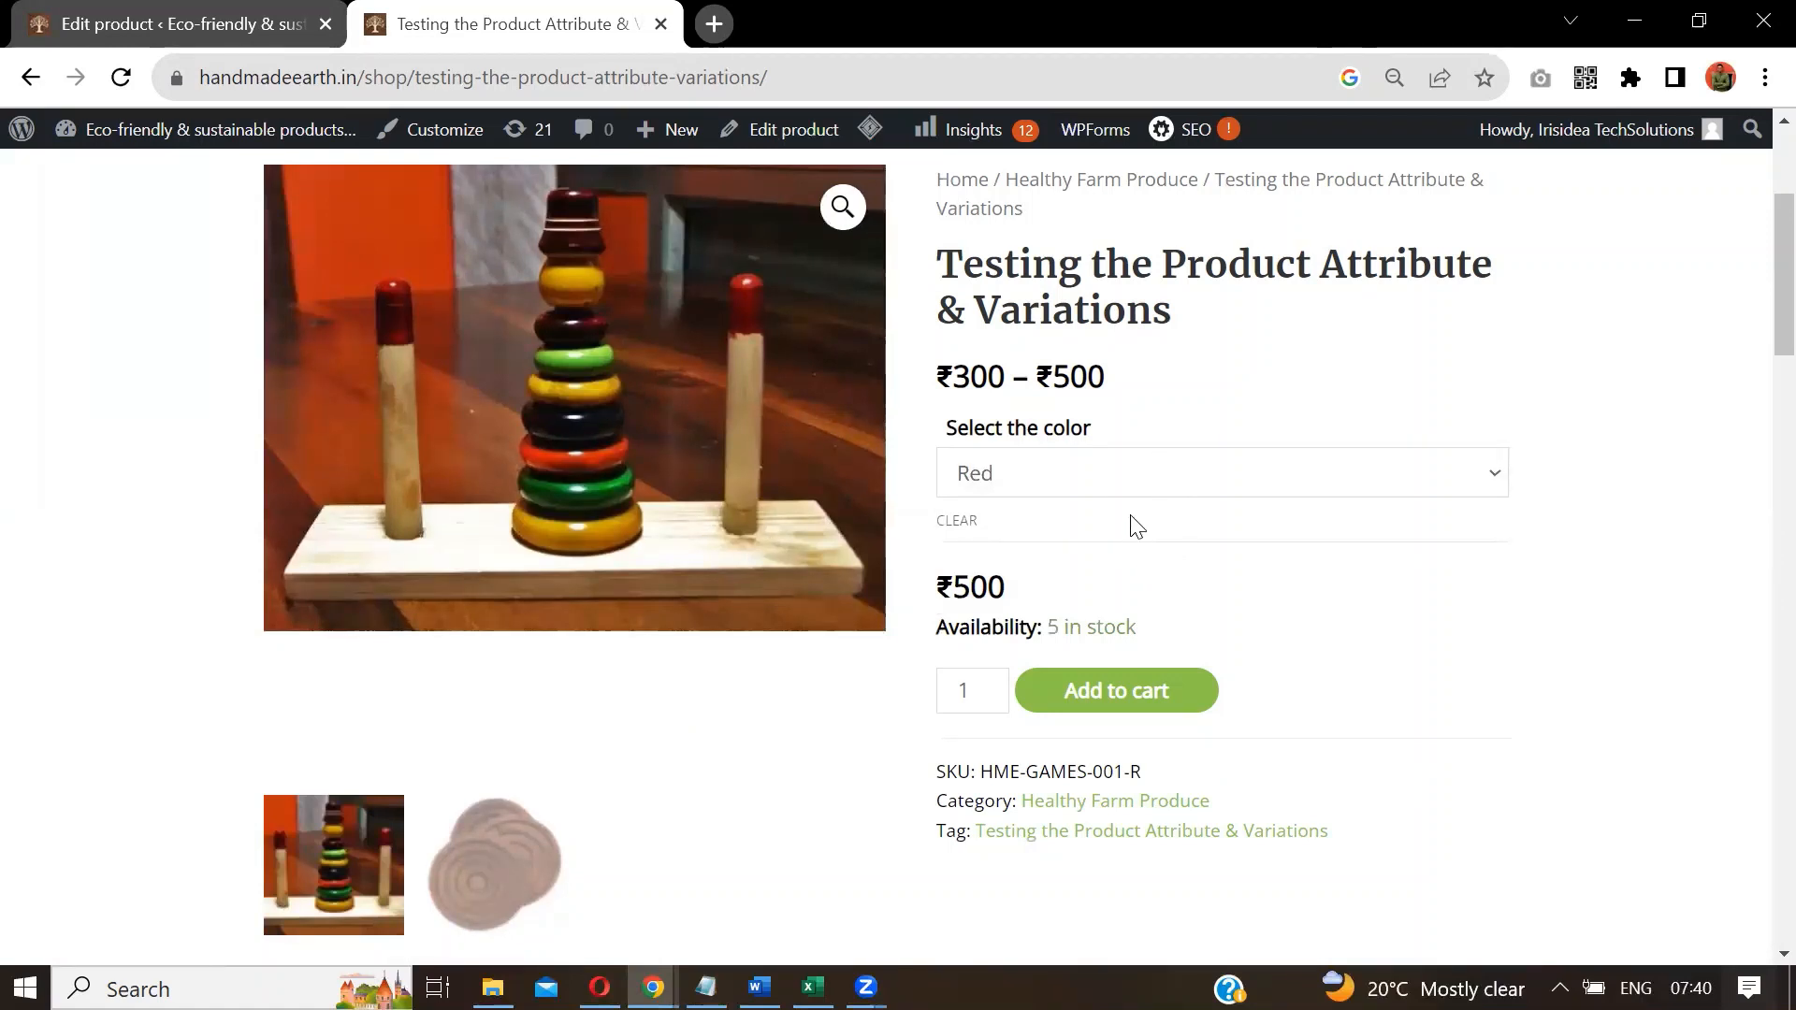
{"action": "left_click", "coordinate": [1094, 487]}
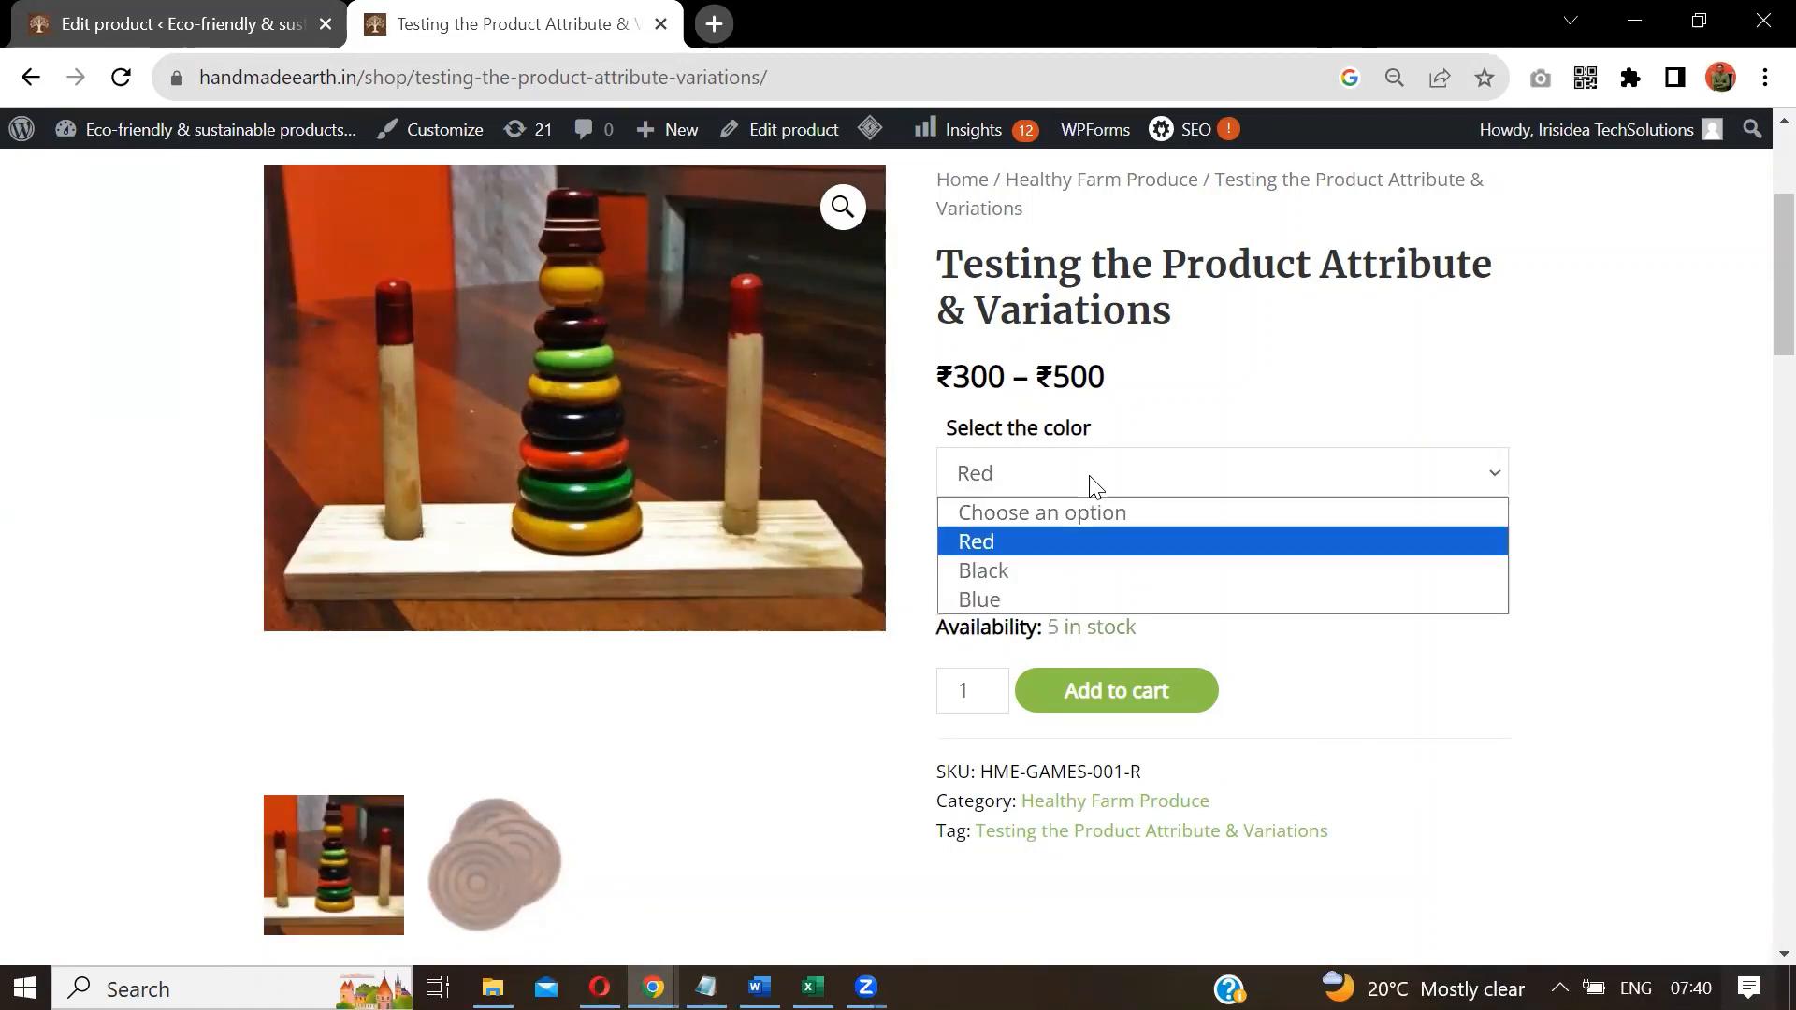
{"action": "left_click", "coordinate": [1076, 569]}
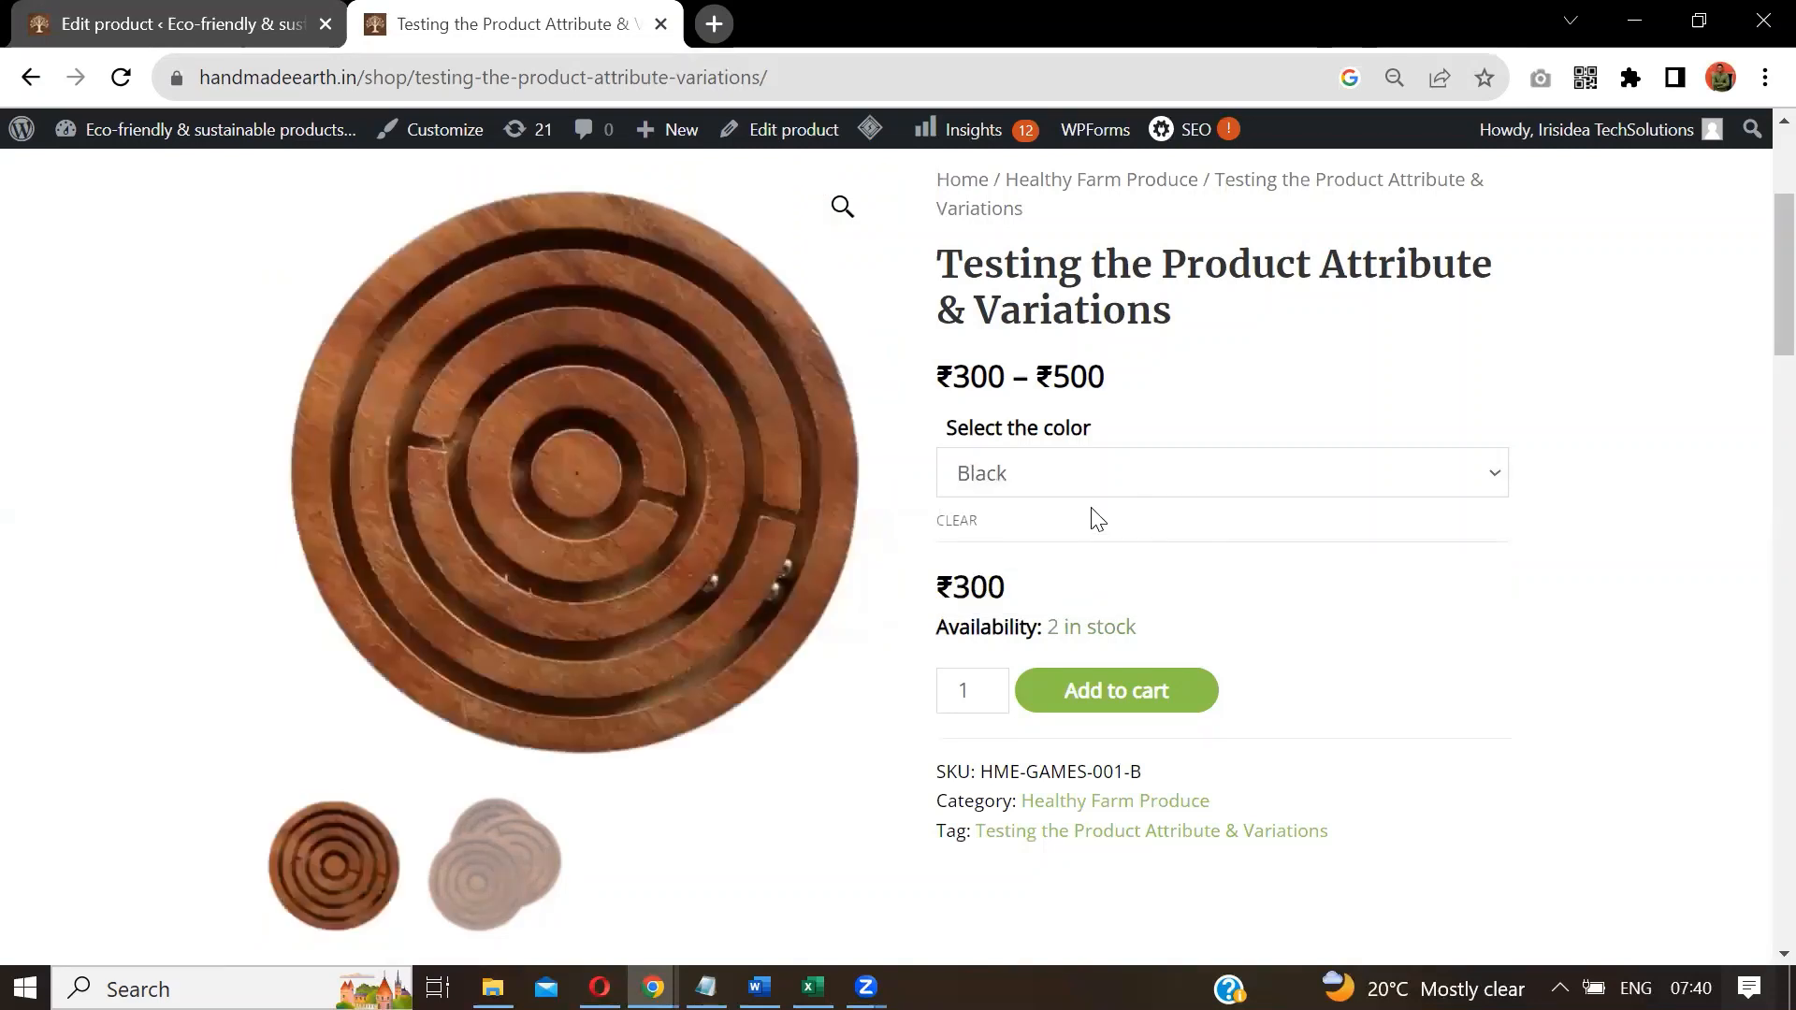
{"action": "left_click", "coordinate": [1096, 482]}
{"action": "left_click", "coordinate": [1072, 595]}
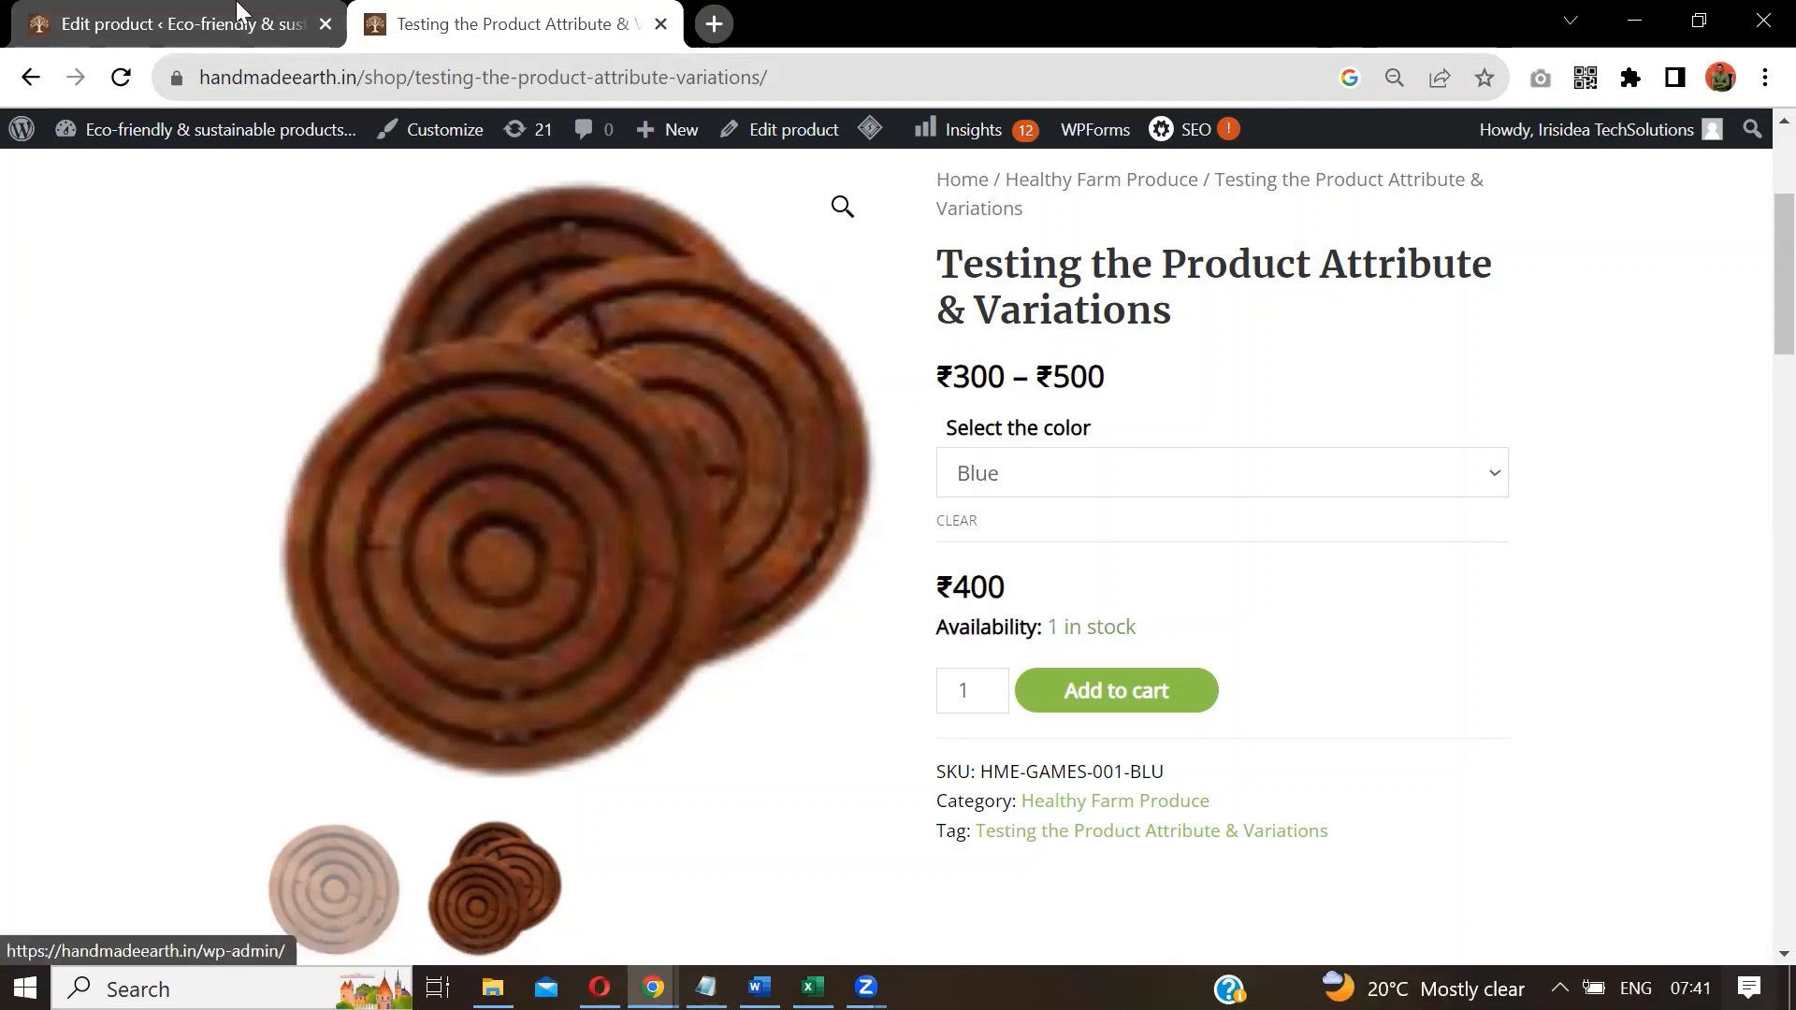
Return to the product's edit page and look over its upper part.
{"action": "left_click", "coordinate": [217, 21]}
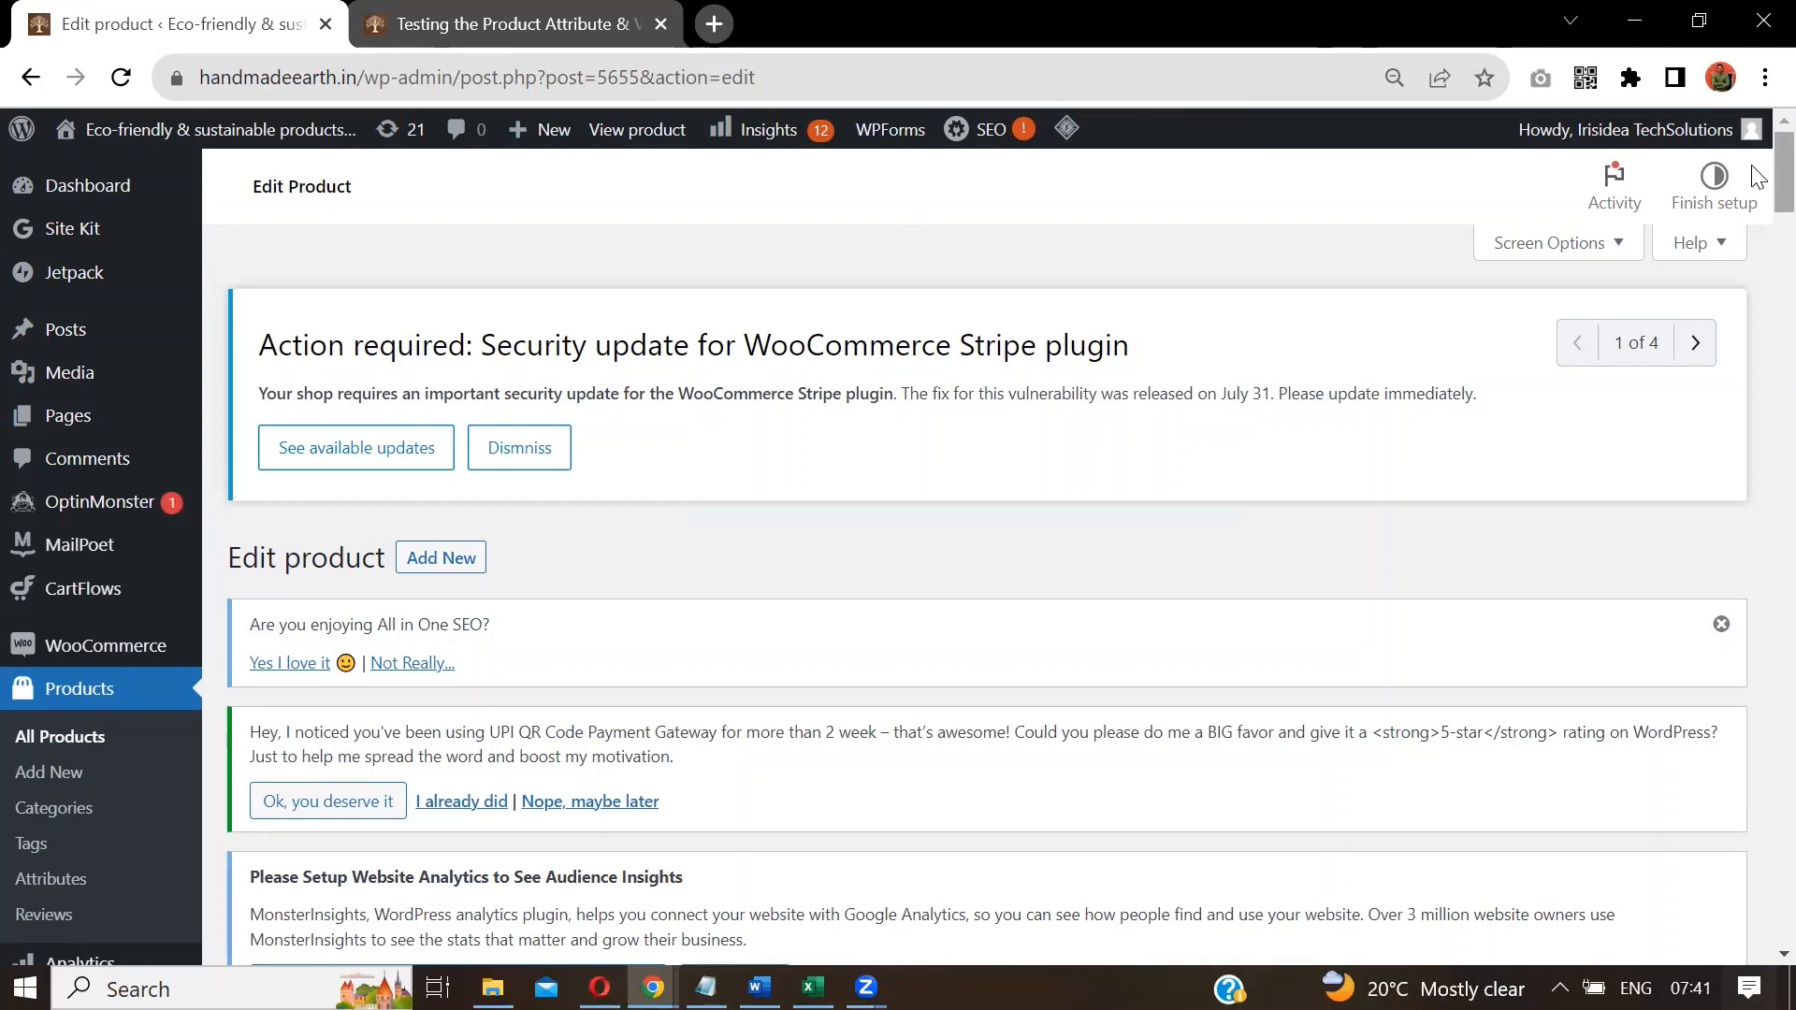
{"action": "scroll", "coordinate": [1757, 187], "scroll_direction": "down", "scroll_amount": 4}
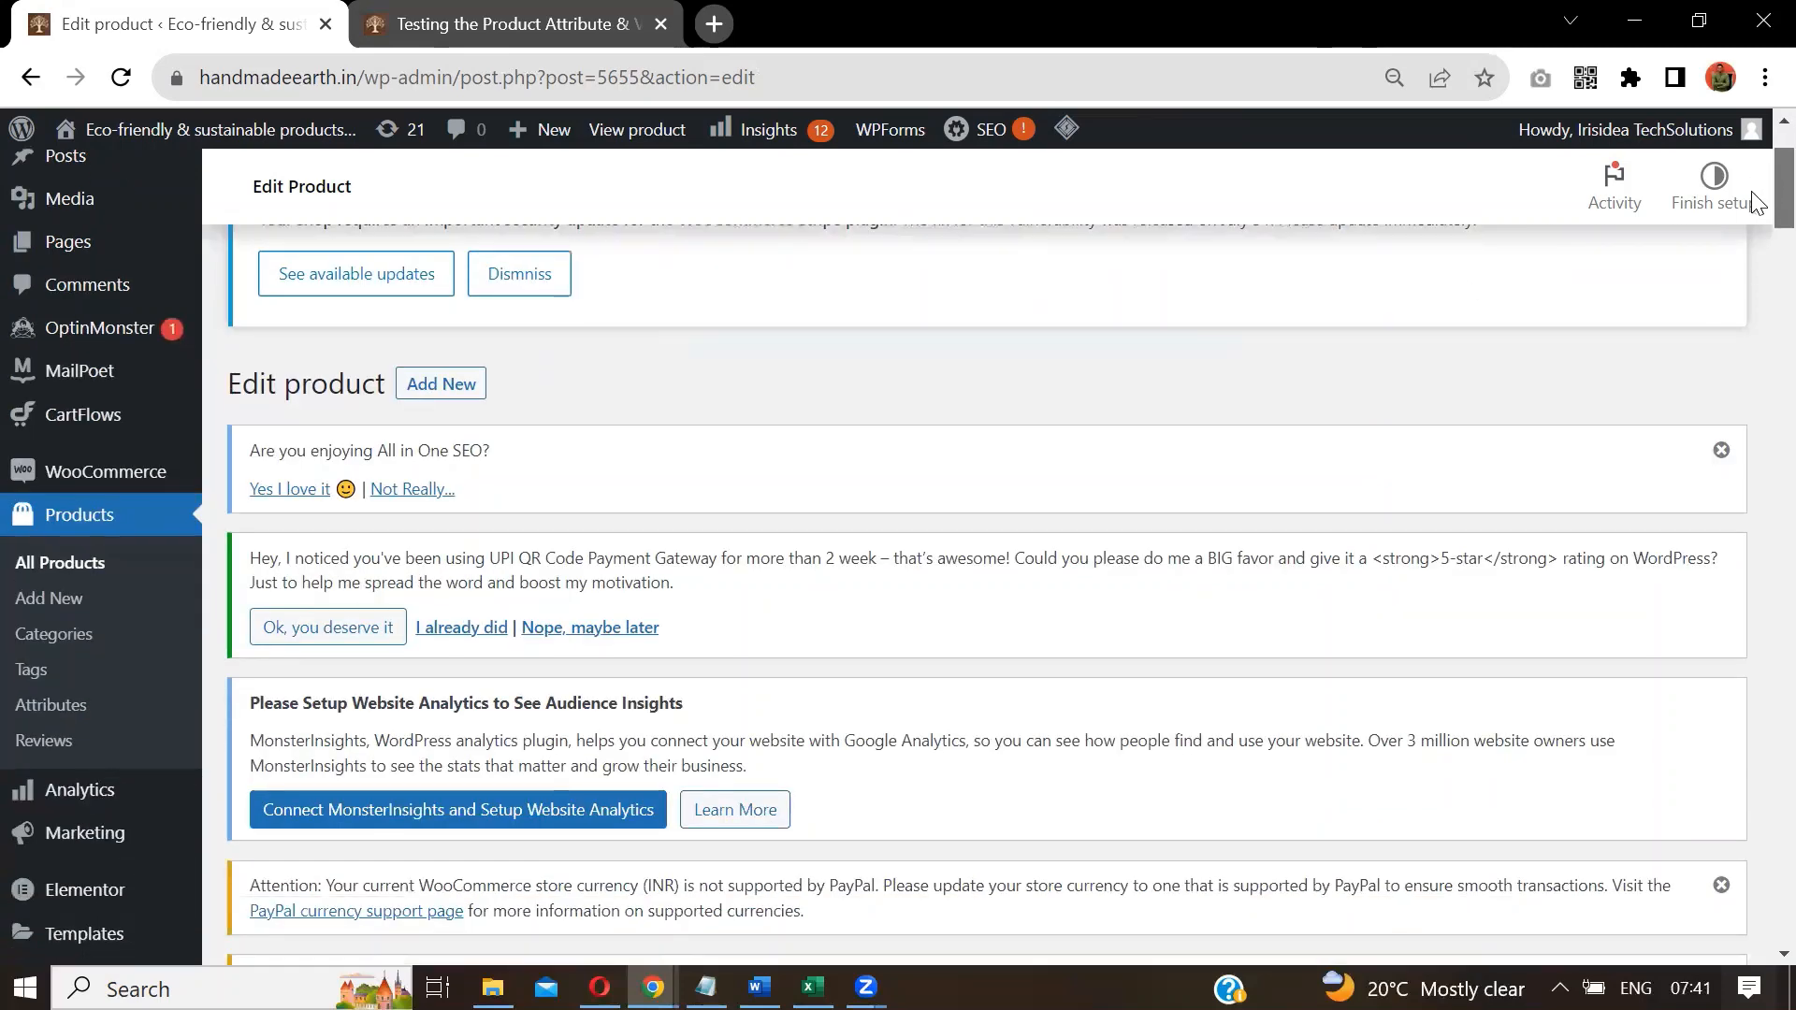
{"action": "scroll", "coordinate": [1757, 207], "scroll_direction": "up", "scroll_amount": 5}
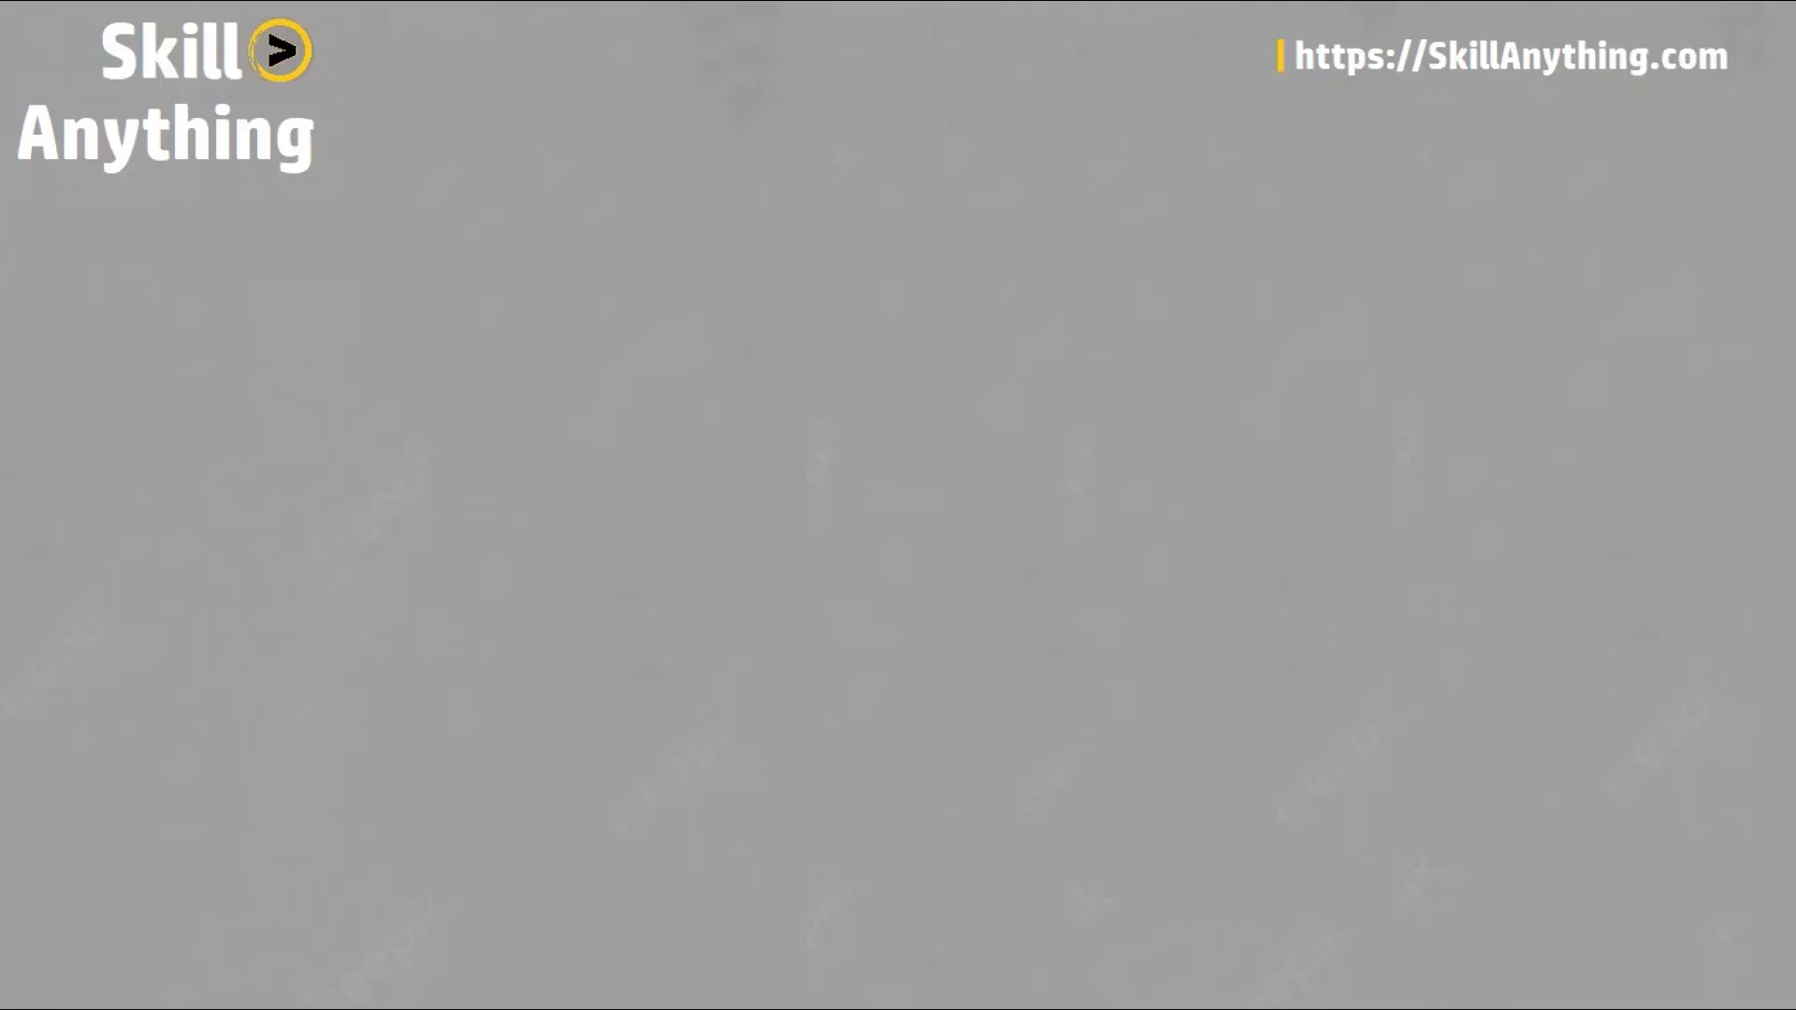